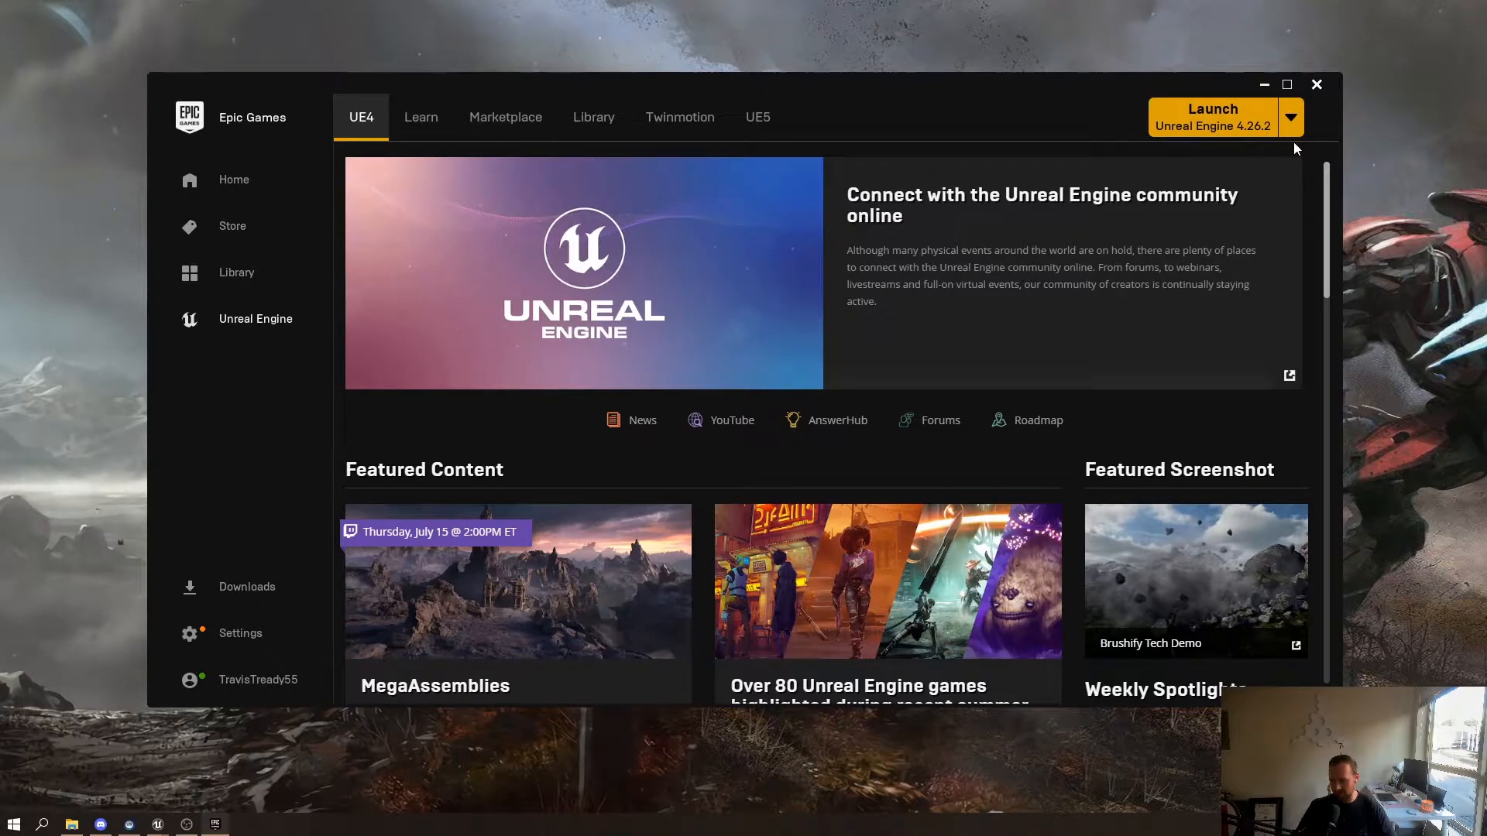
Launch Unreal Engine 4.26.2 and choose the Games category with the First Person template for a new project
click(1216, 125)
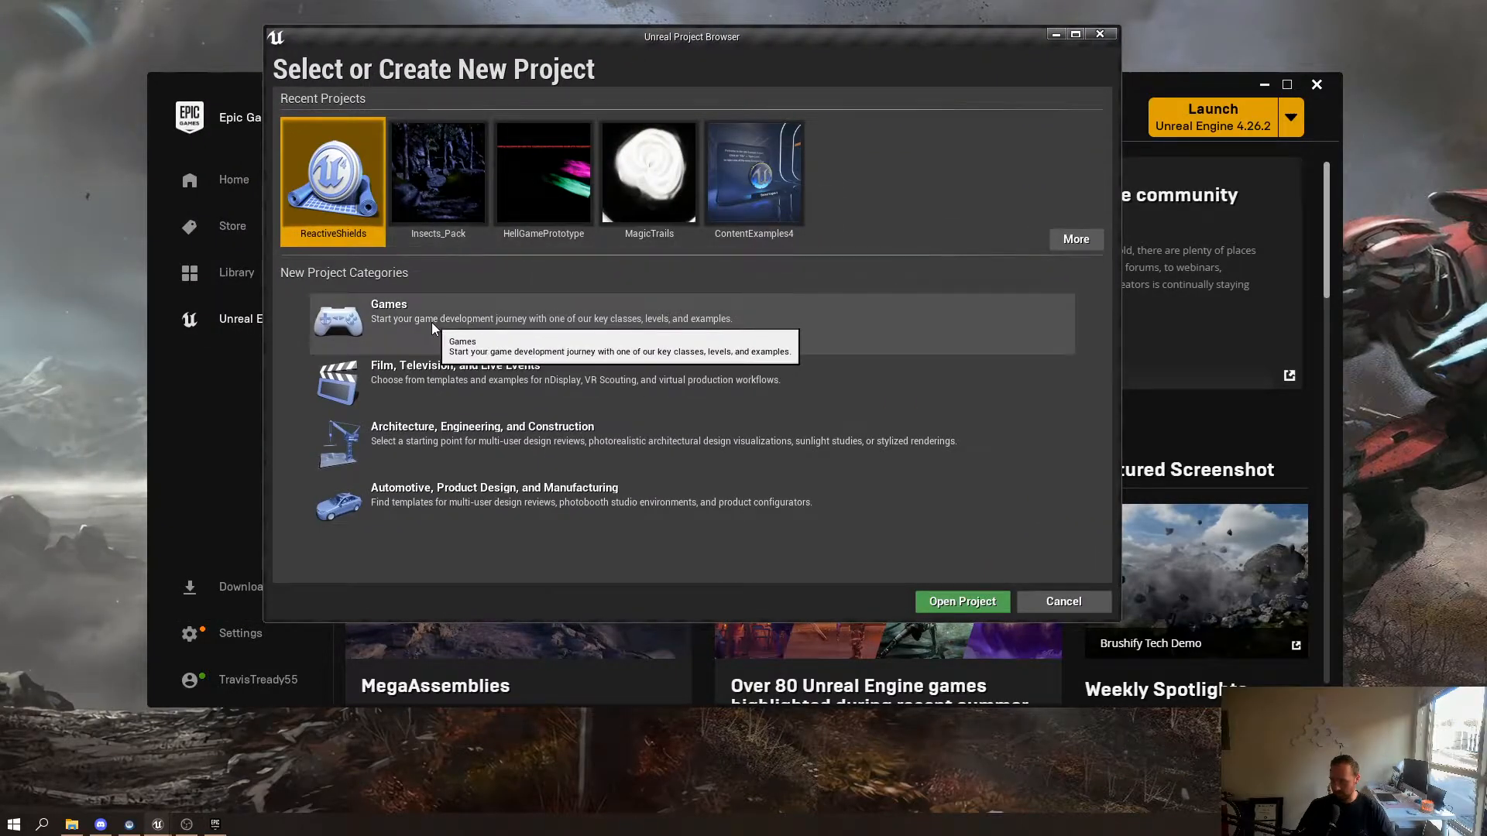
click(431, 322)
click(848, 597)
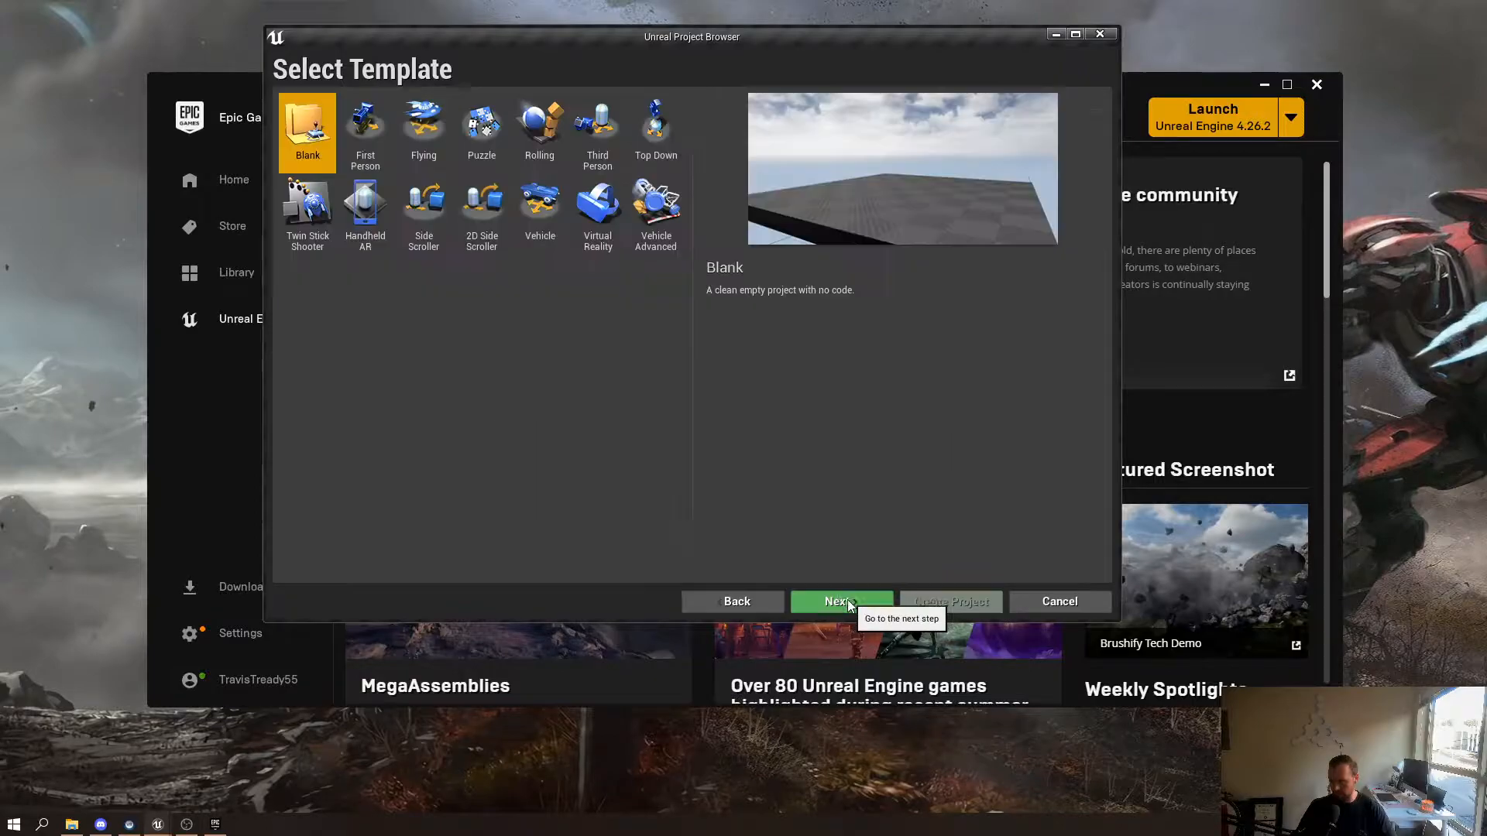
click(365, 127)
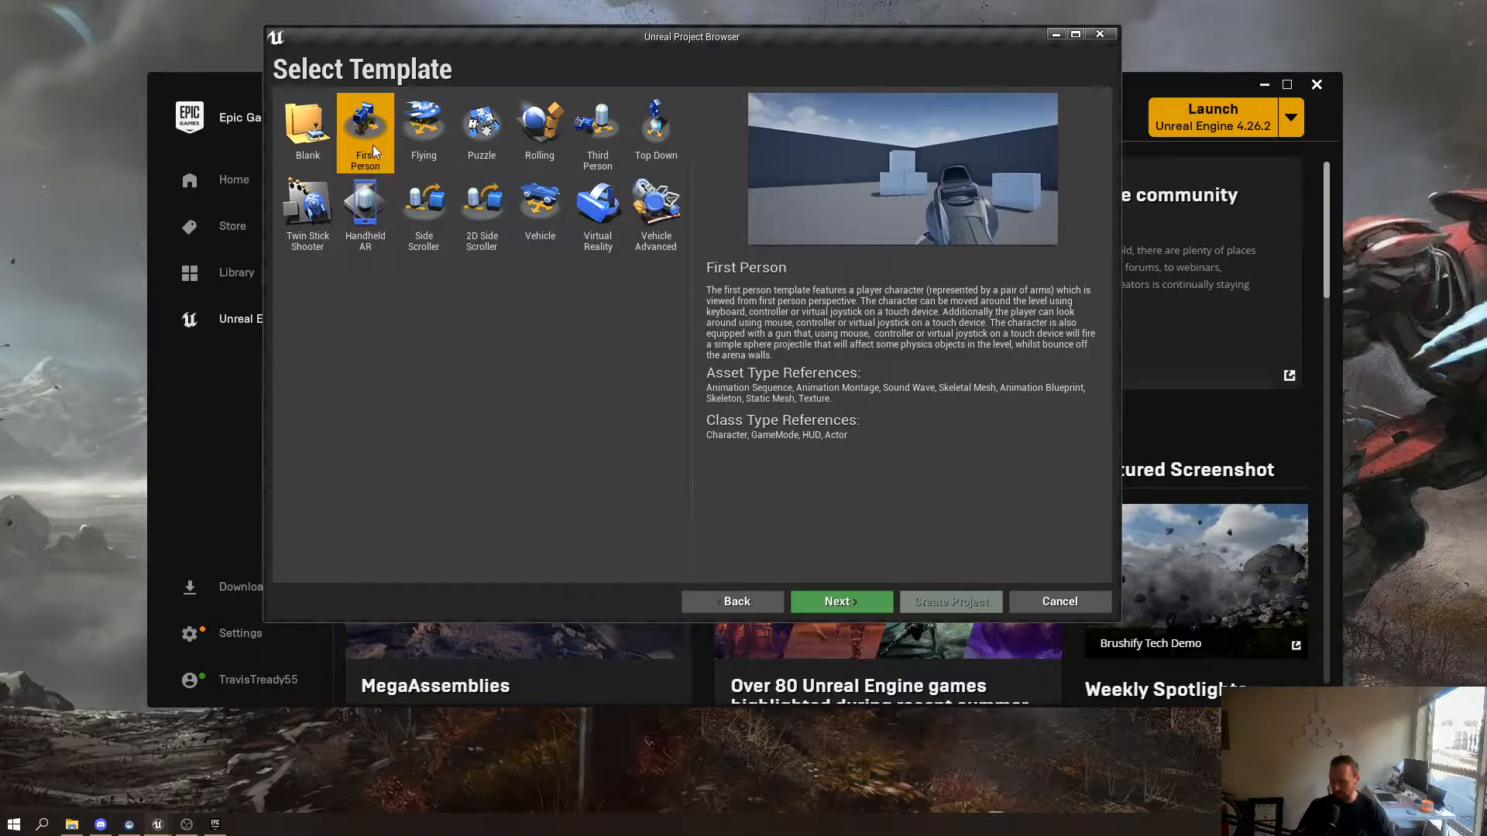
click(839, 601)
Name the project ShieldImpacts and create it as a Blueprint project with starter content
click(831, 551)
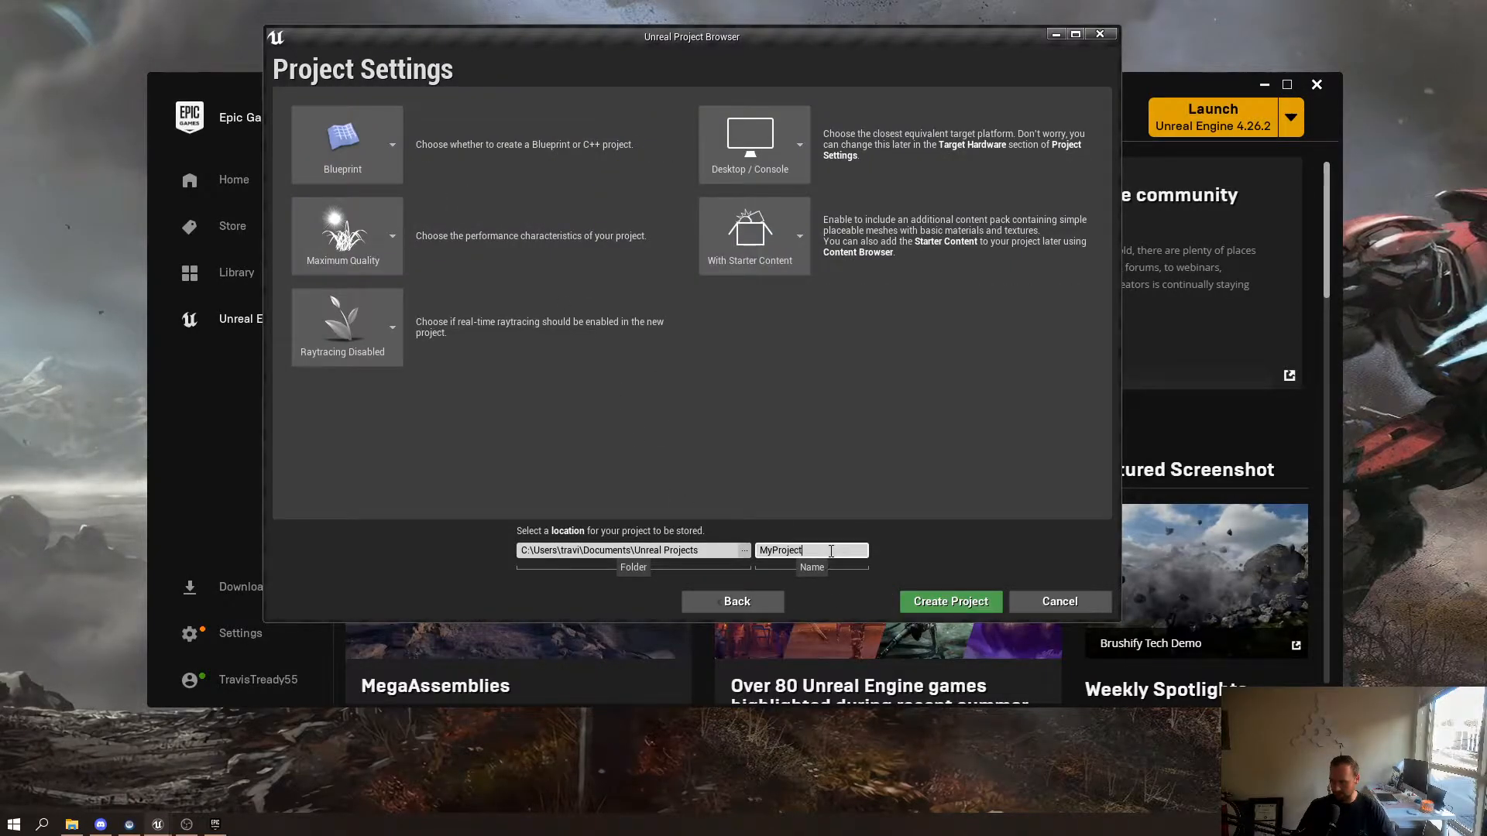
key(BackSpace)
text(T)
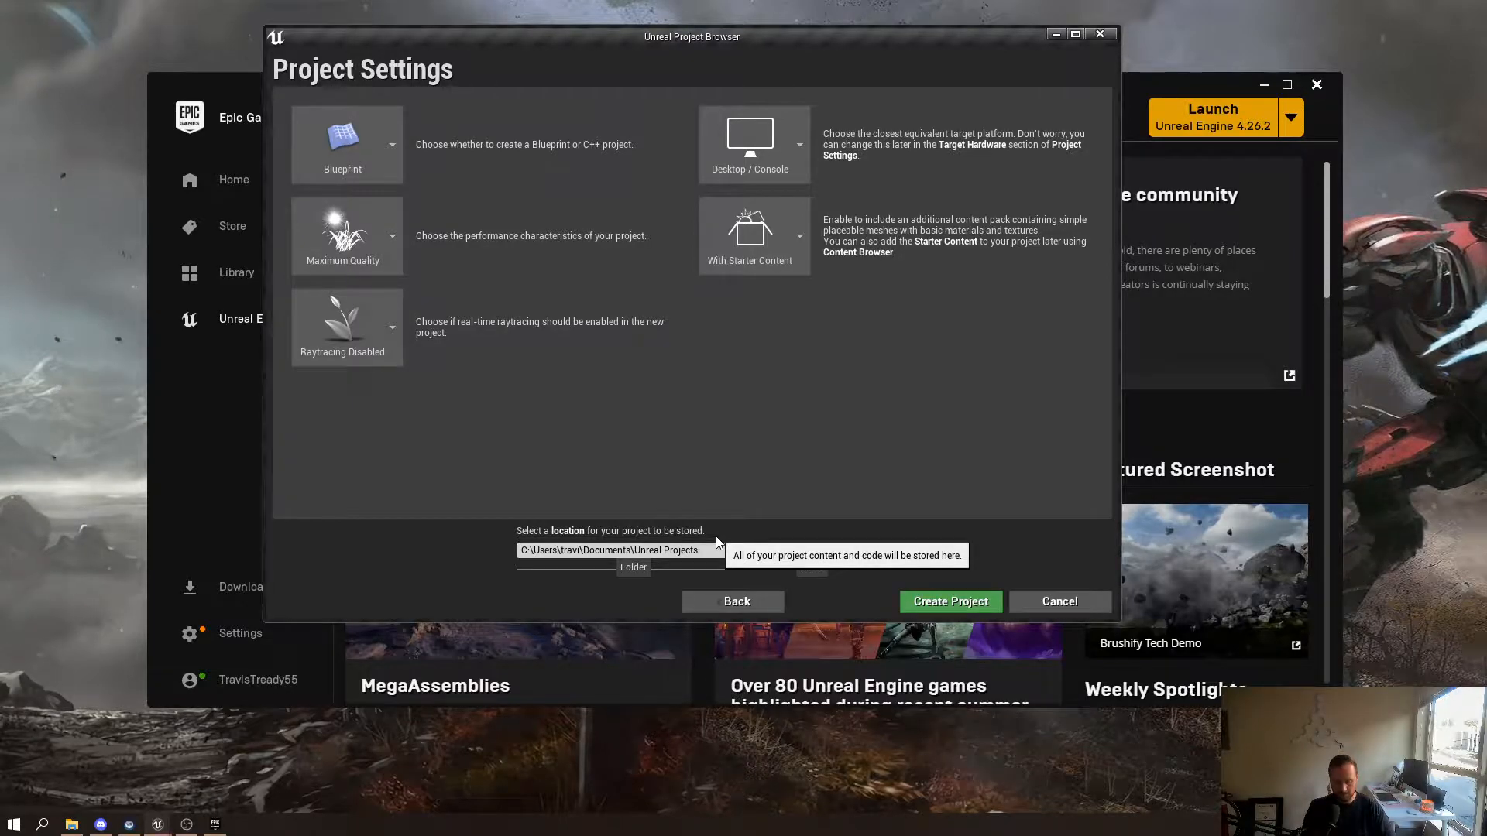
click(935, 599)
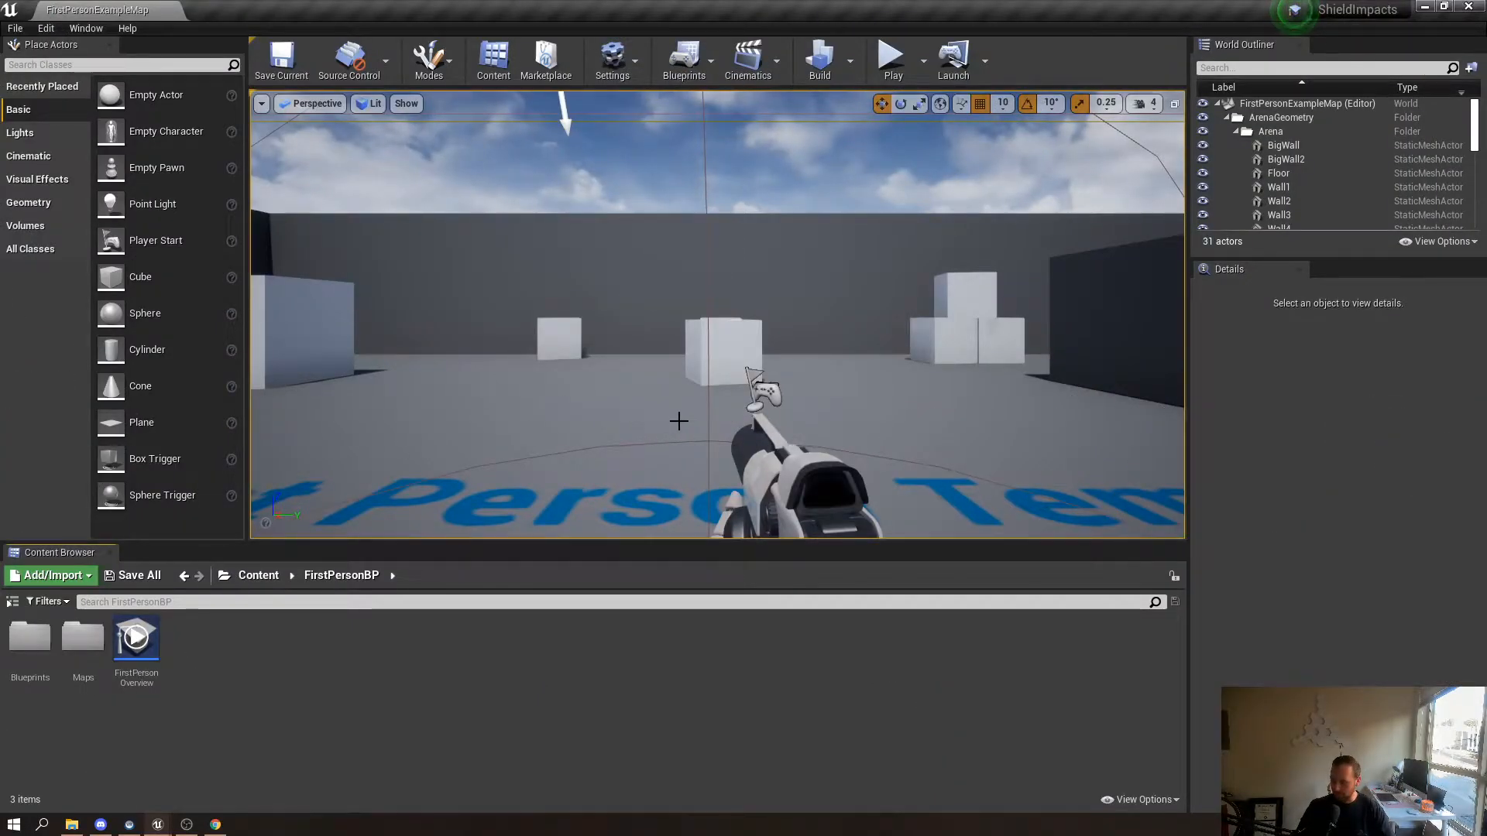
Play-test the first-person level by walking around the arena and shooting the boxes, and end the play session
key(d)
mouse_move(670, 386)
right_down()
mouse_move(667, 457)
mouse_move(671, 382)
right_up()
key(a)
key(s)
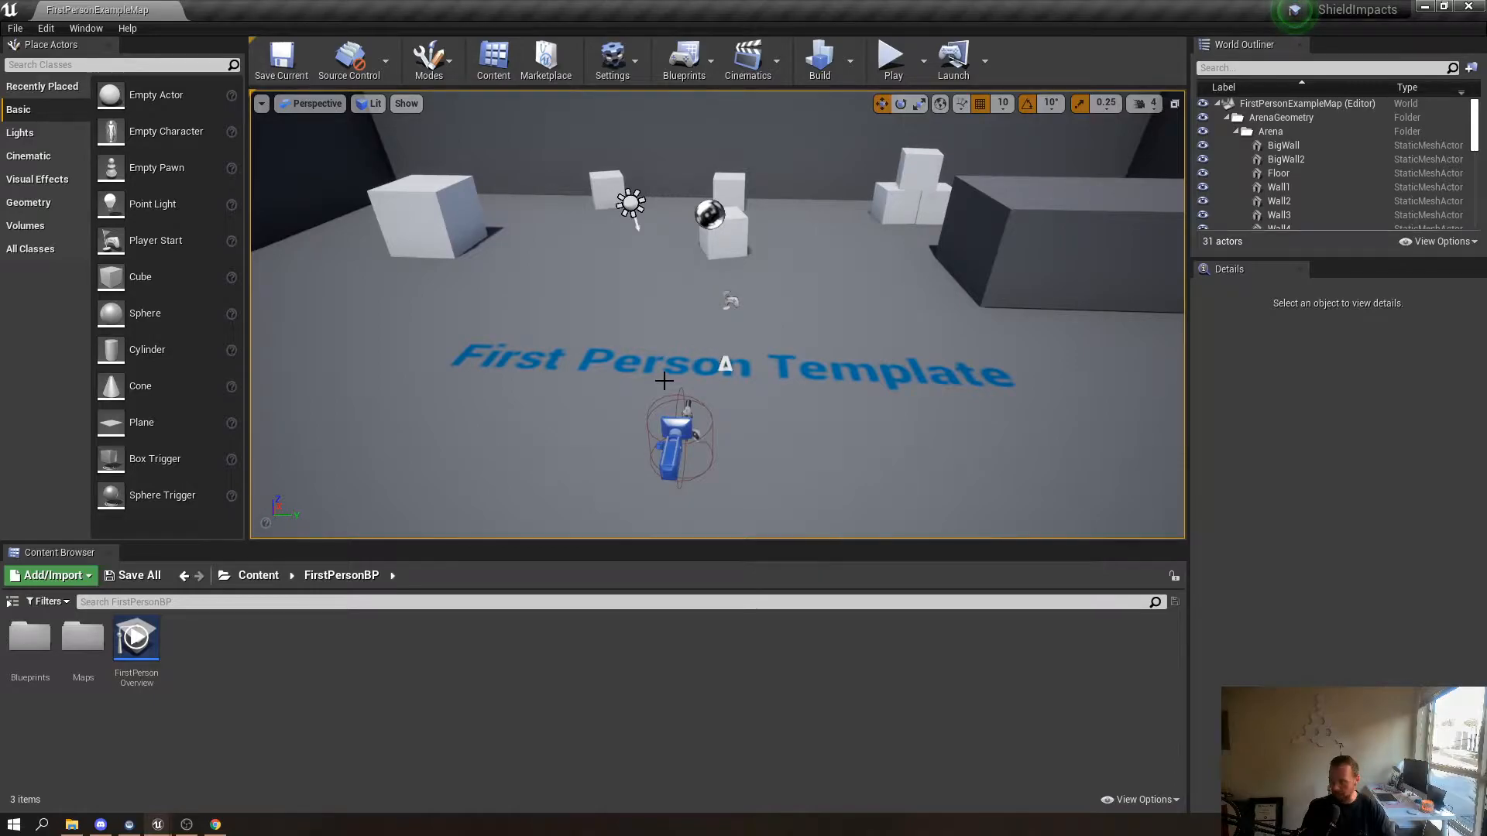
key(alt+p)
click(723, 335)
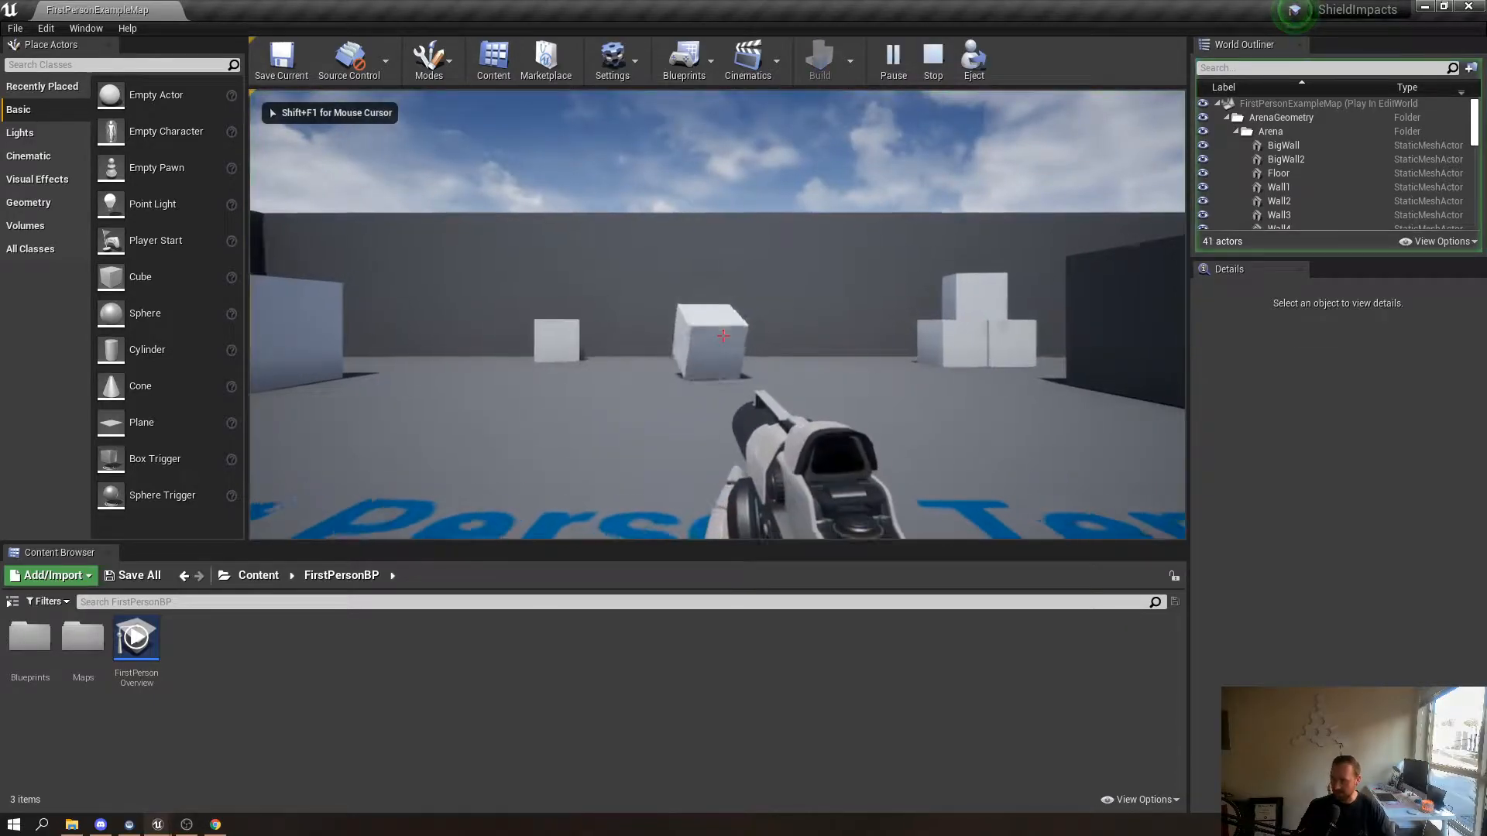
key(w)
click(722, 336)
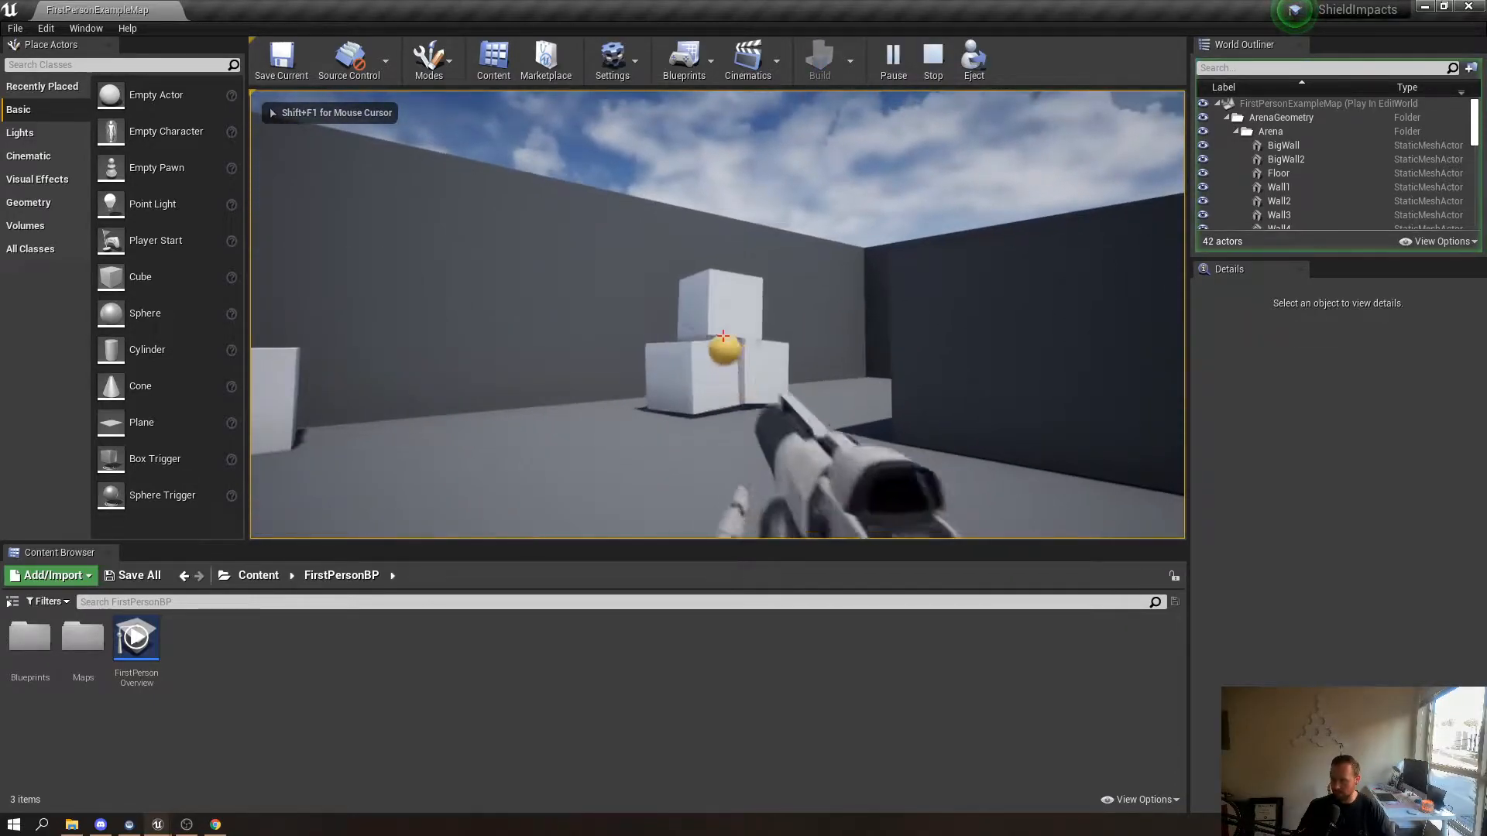
key(w)
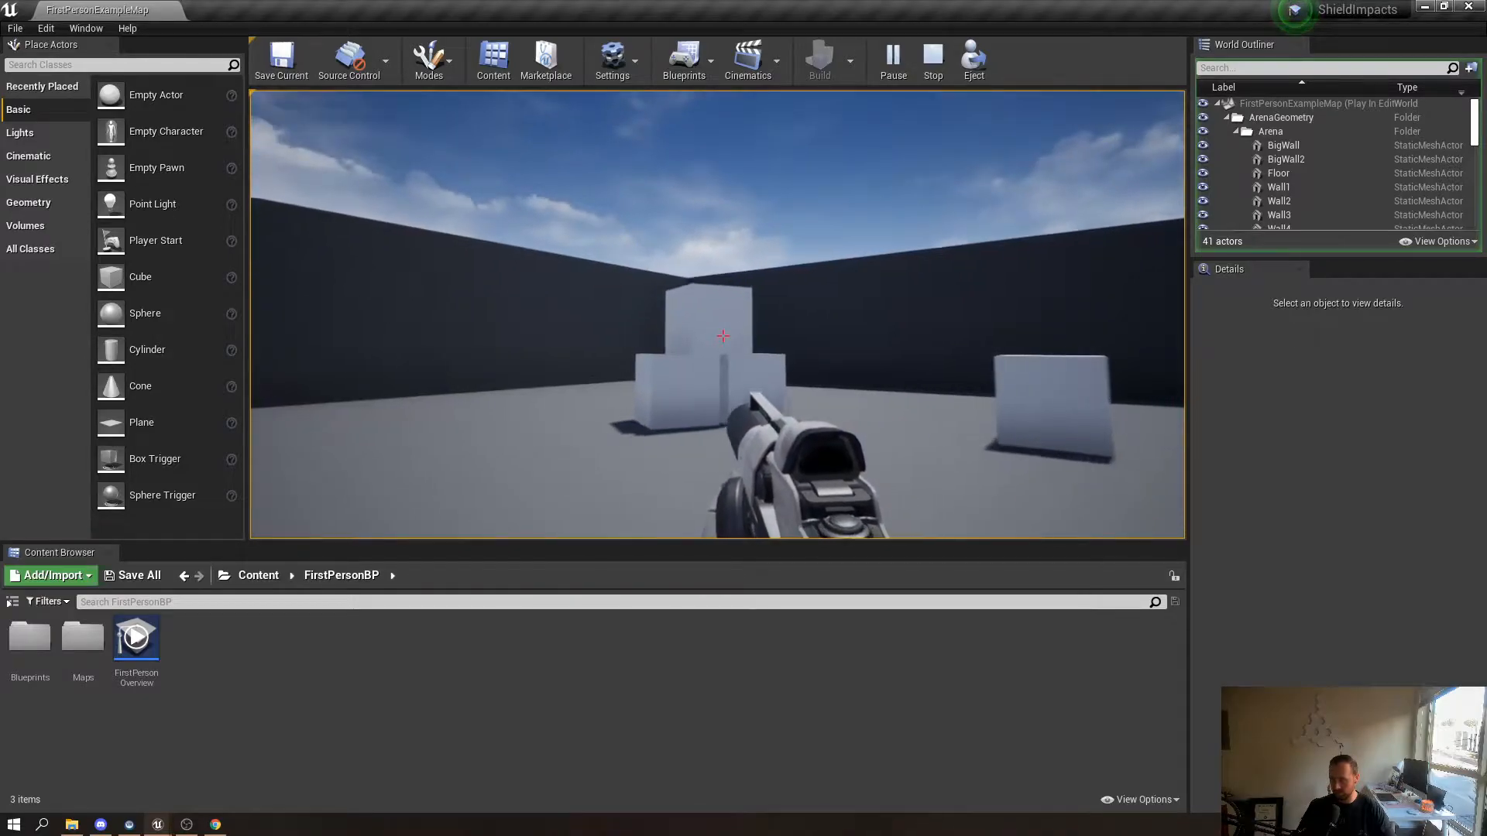
key(w)
click(722, 336)
key(w)
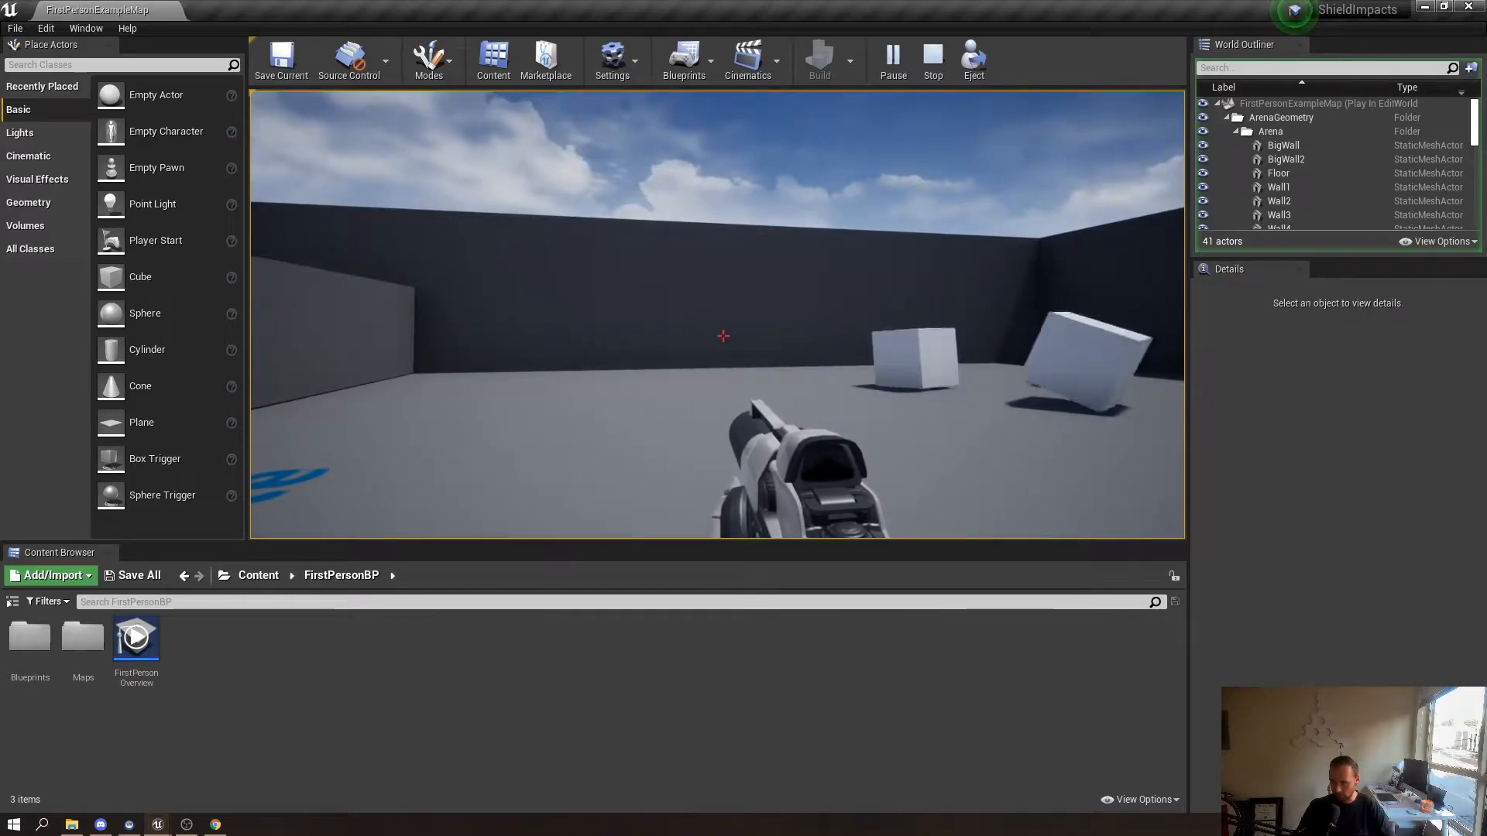
key(s)
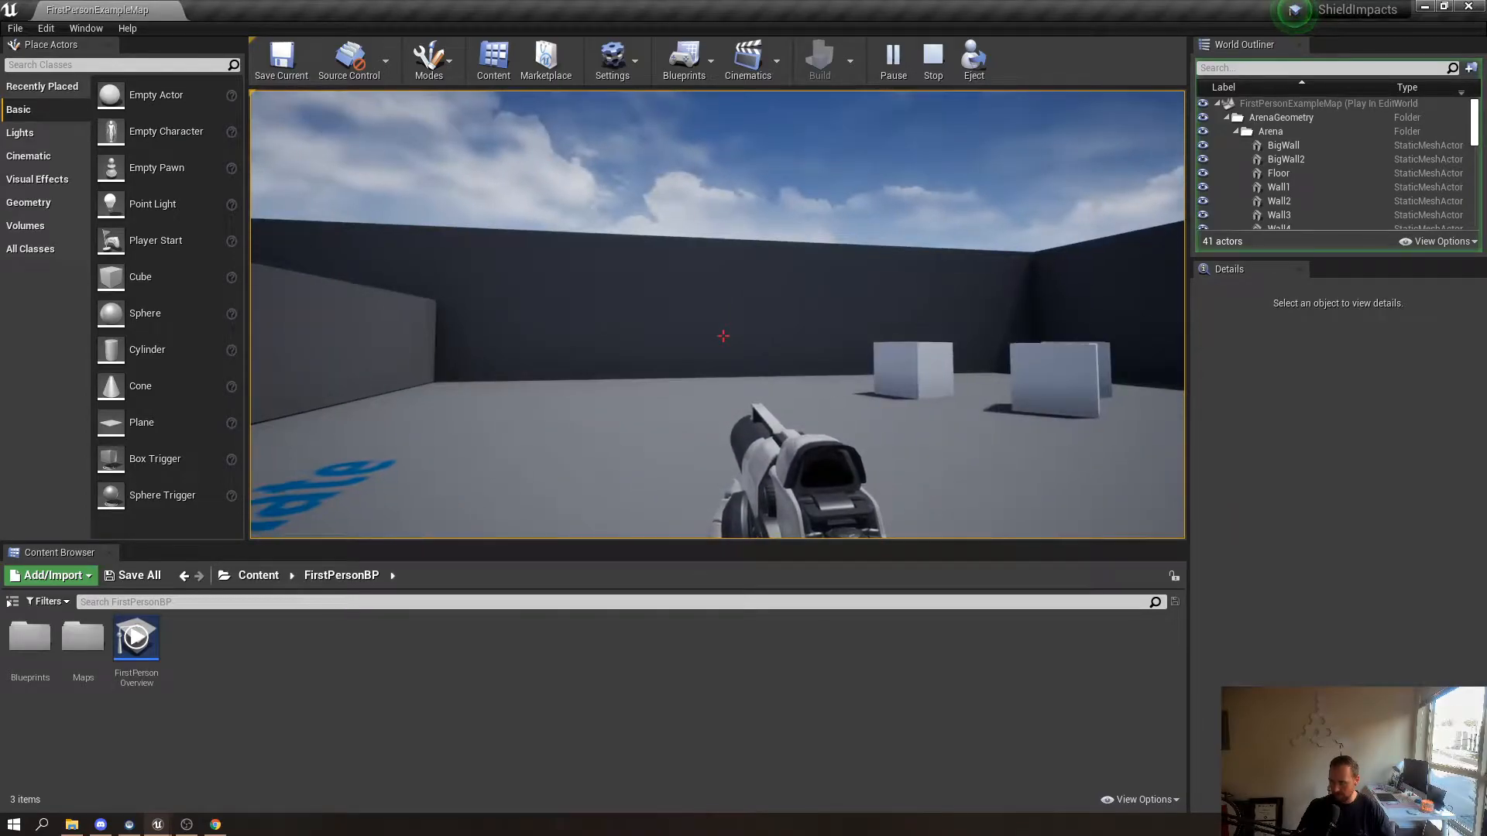
key(Escape)
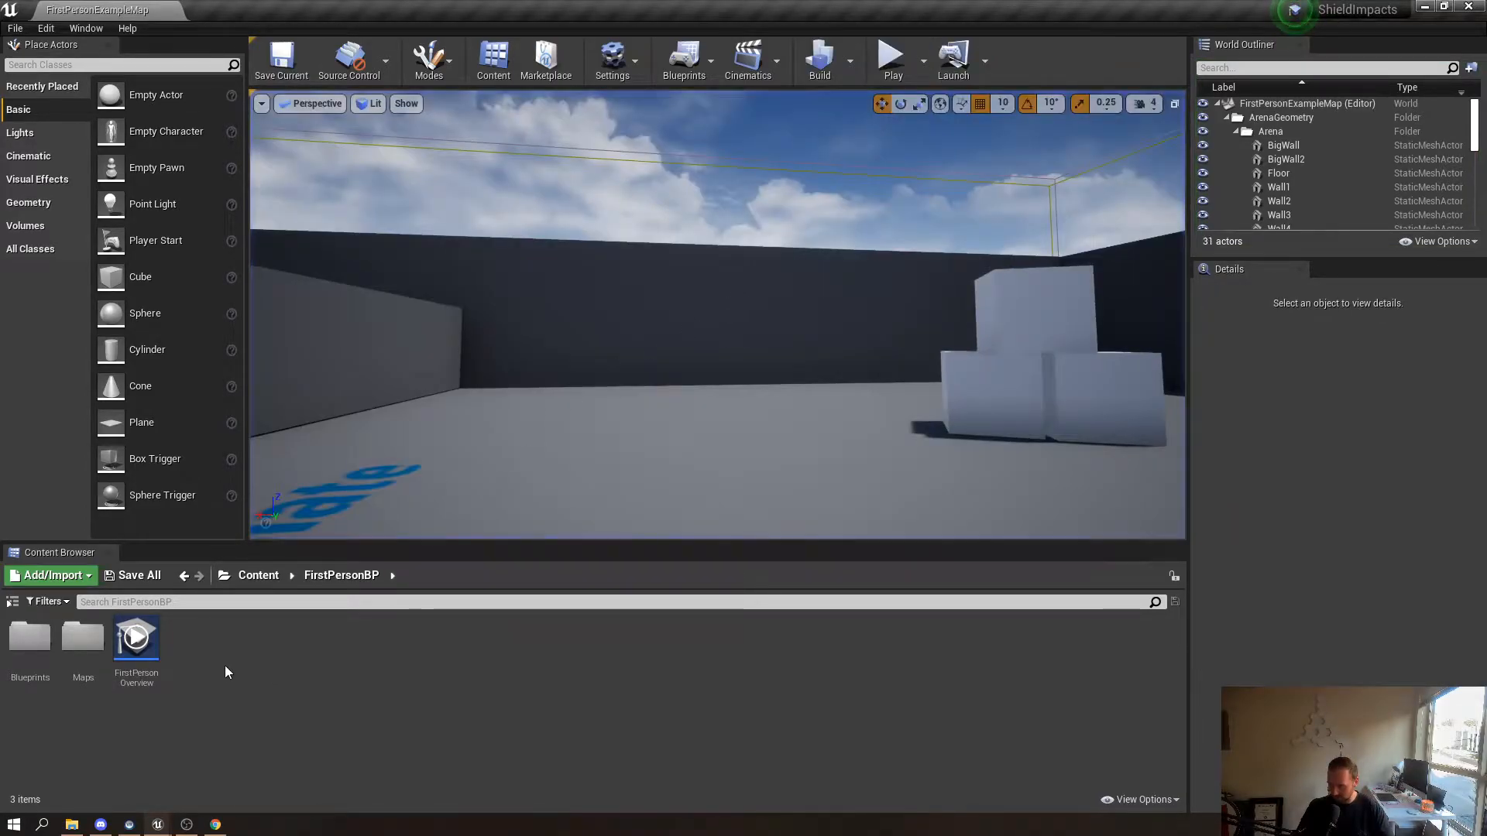
Create a folder named Shield inside the FirstPersonBP folder
right_click(220, 661)
click(319, 217)
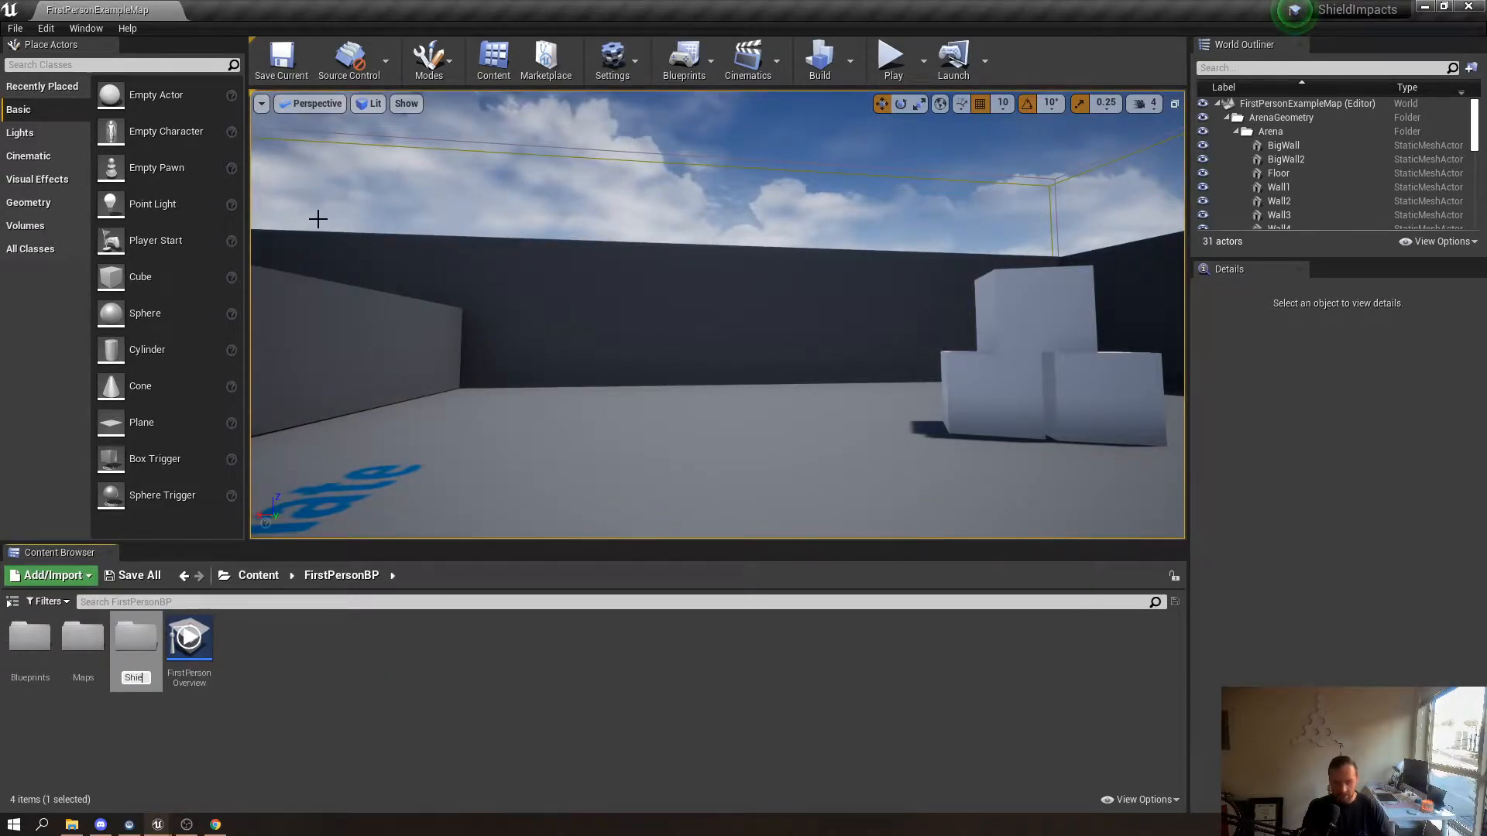
text(Shield)
key(Return)
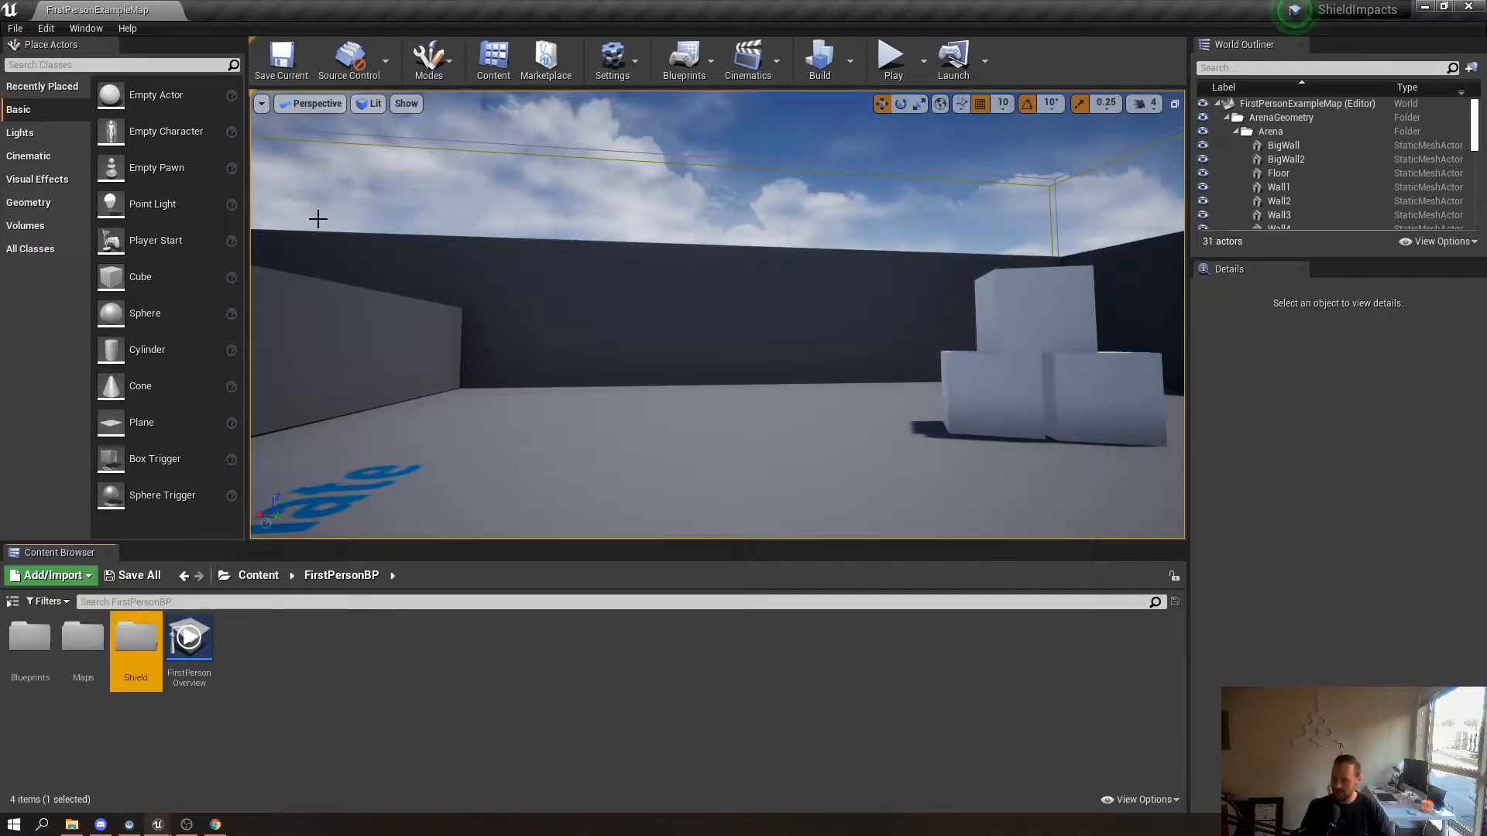
Create a material named M_Shield inside the Shield folder
double_click(136, 645)
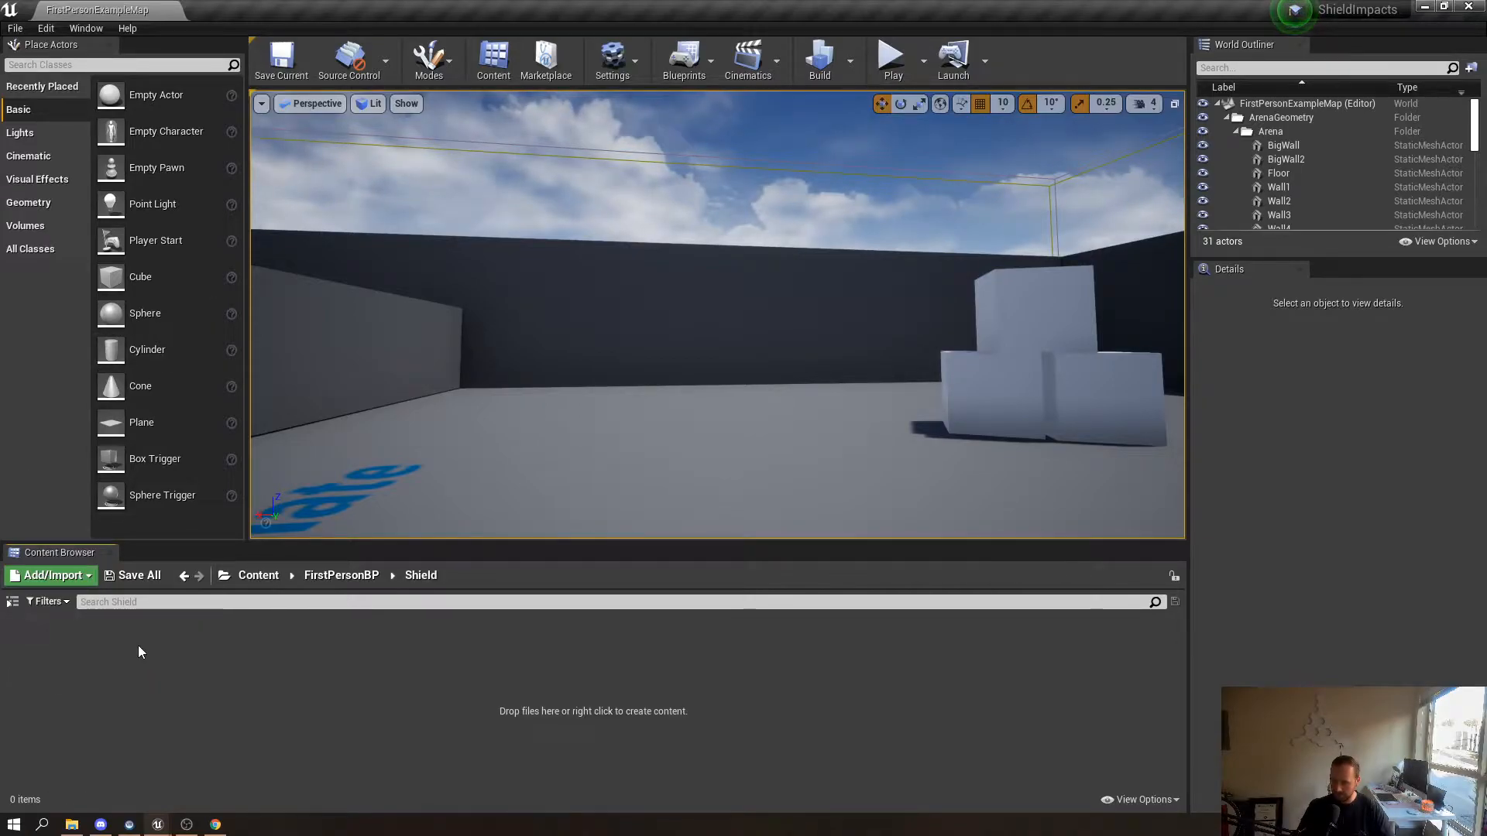
right_click(158, 644)
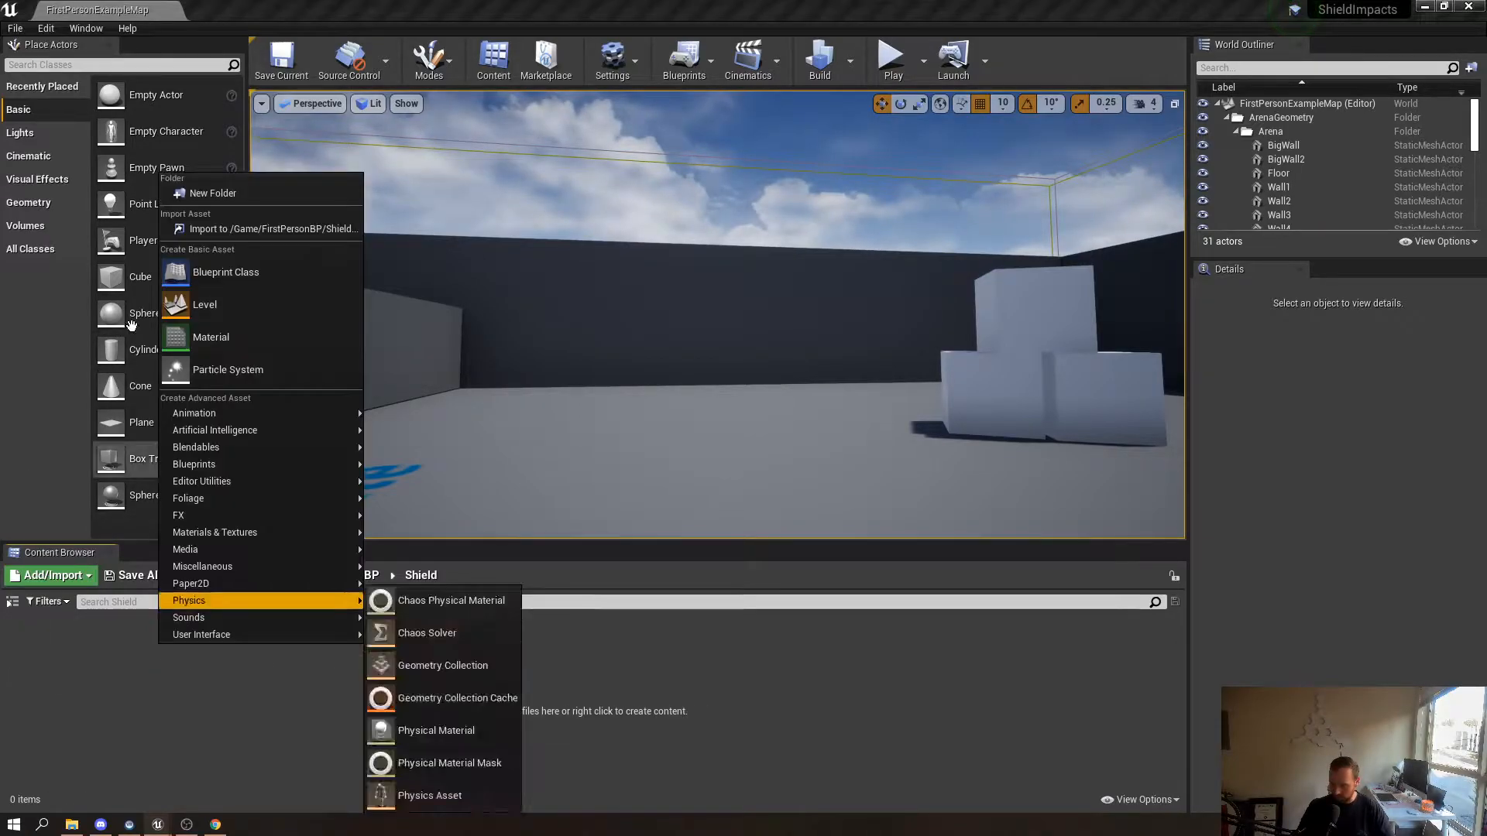
click(230, 332)
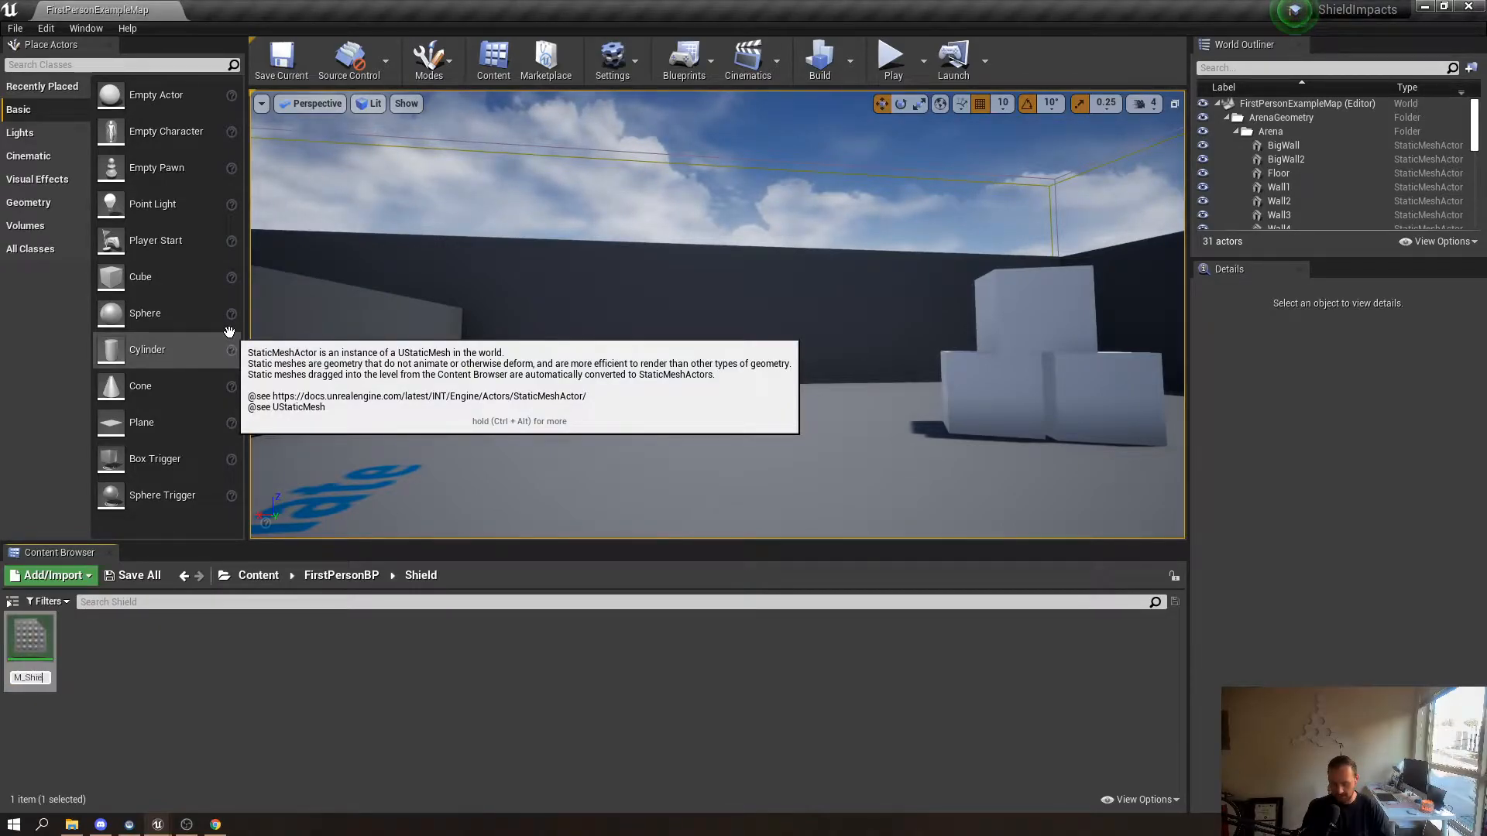
key(Return)
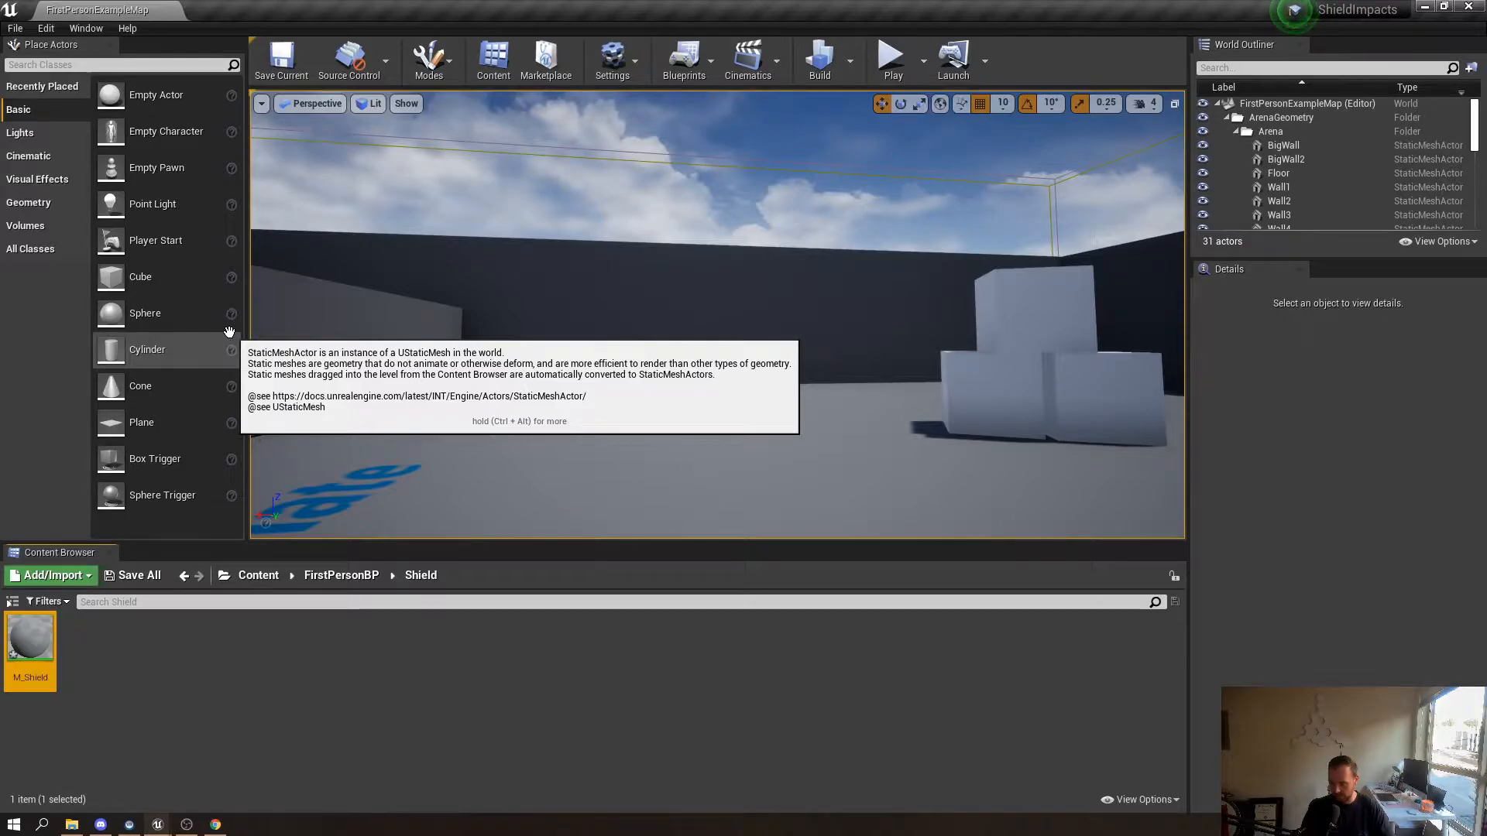
Create an Actor Blueprint class named BP_ShieldImpact in the Shield folder
right_click(105, 675)
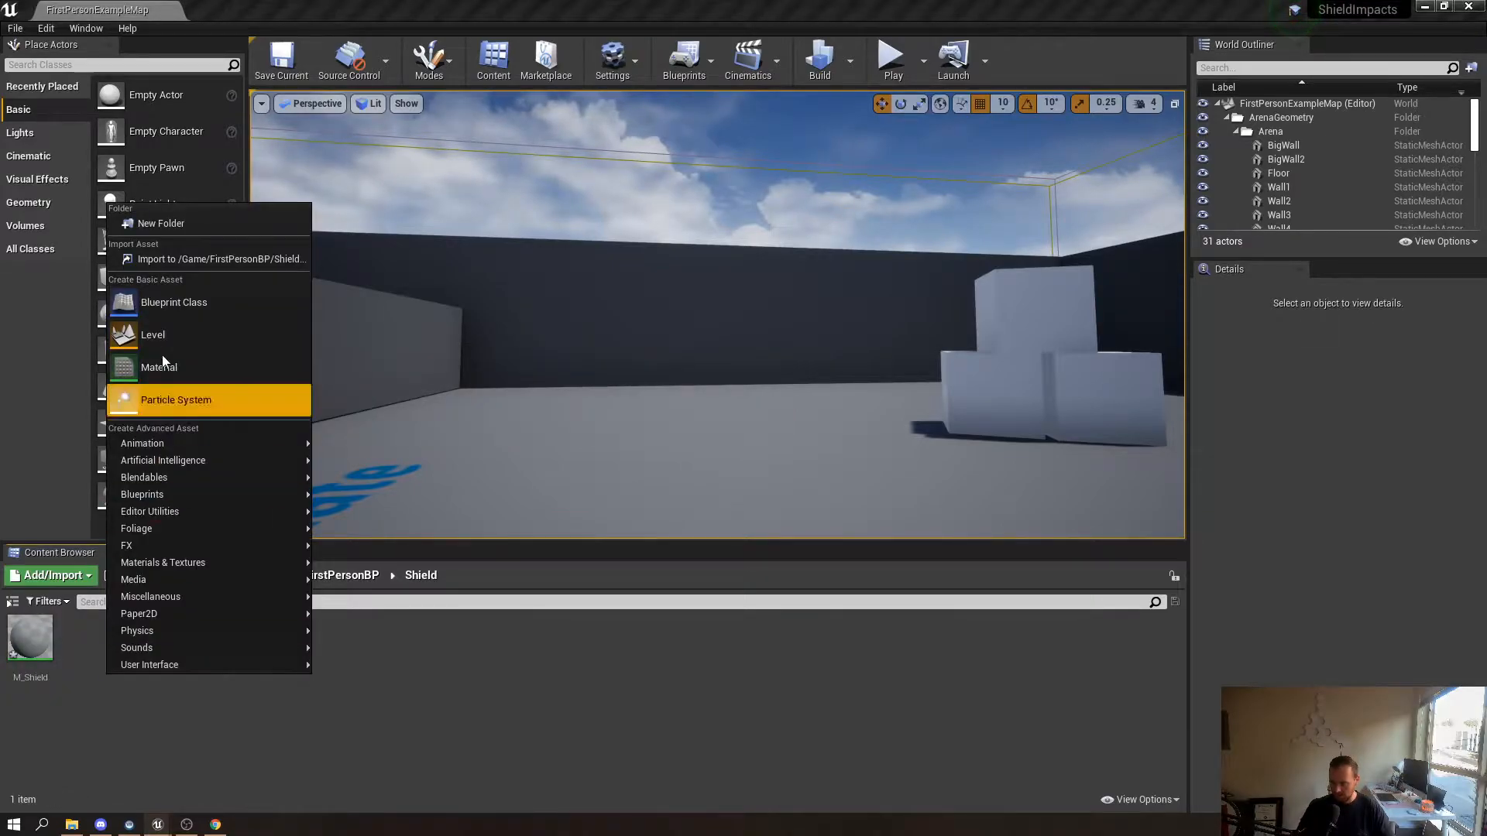
click(180, 291)
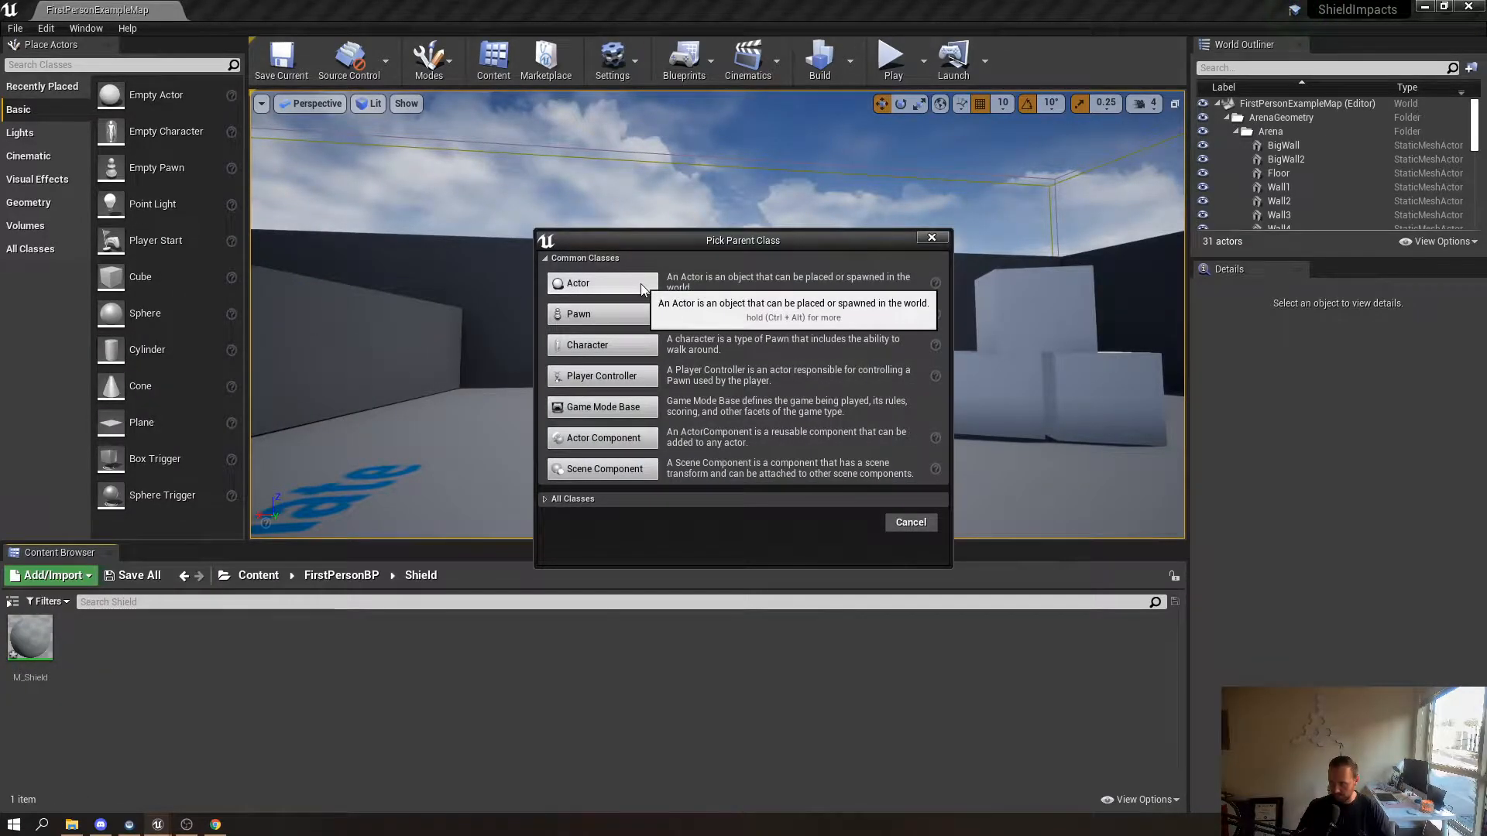
click(639, 284)
text(BP_)
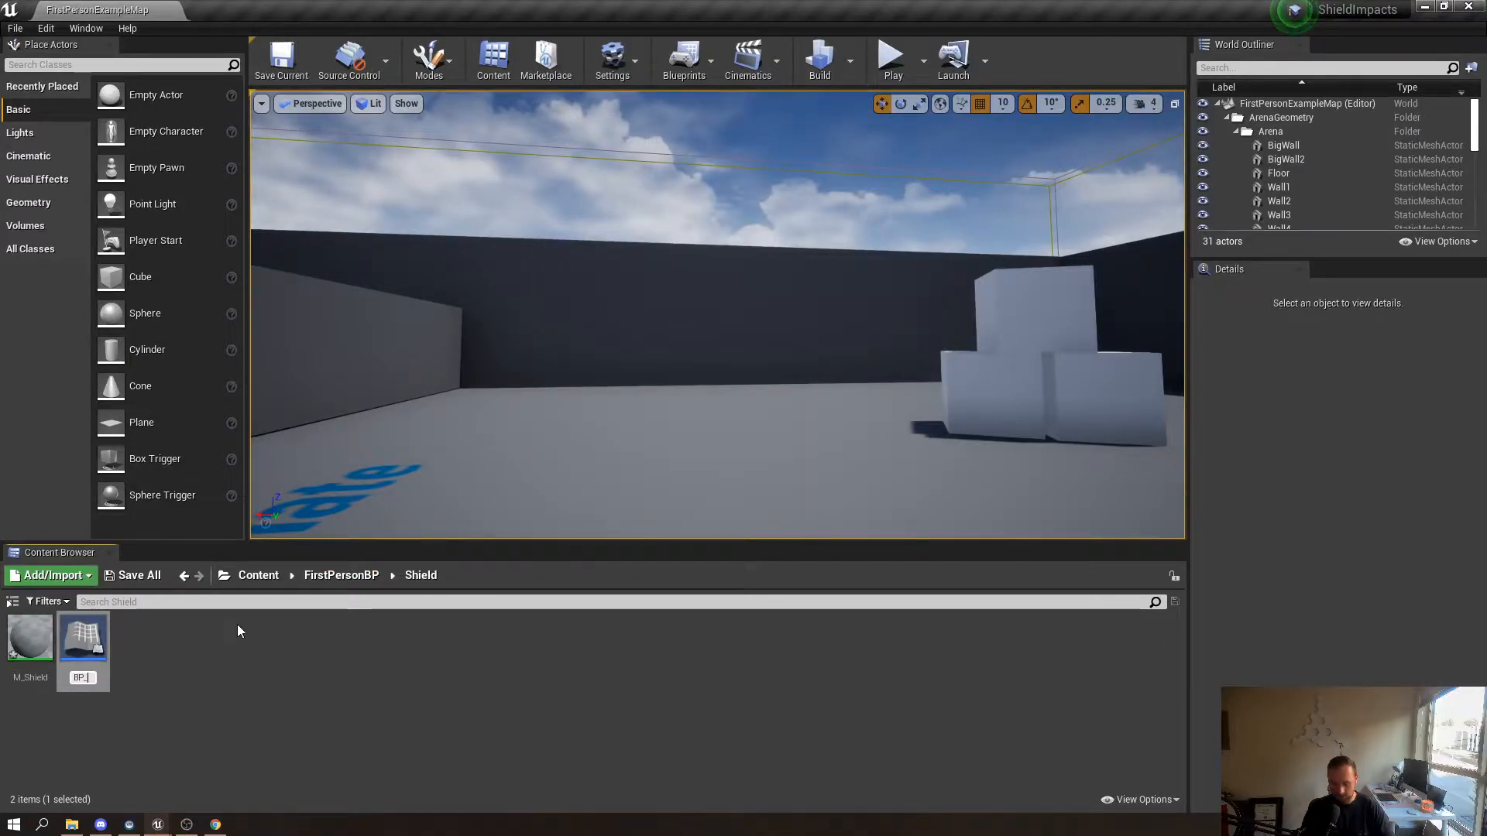
text(Shield)
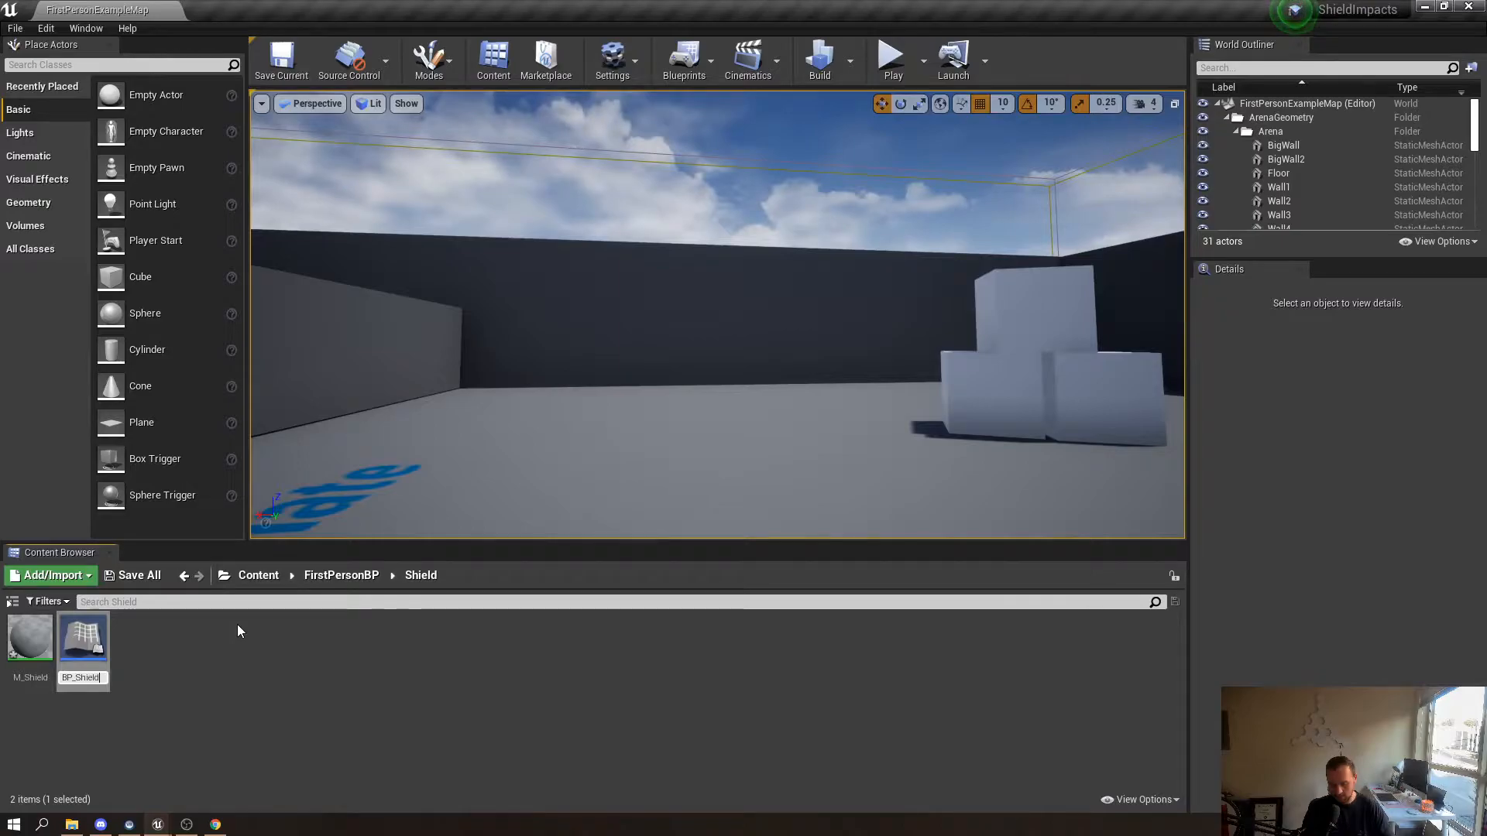
text(Imp[act)
key(Left)
key(Left)
key(Left)
key(BackSpace)
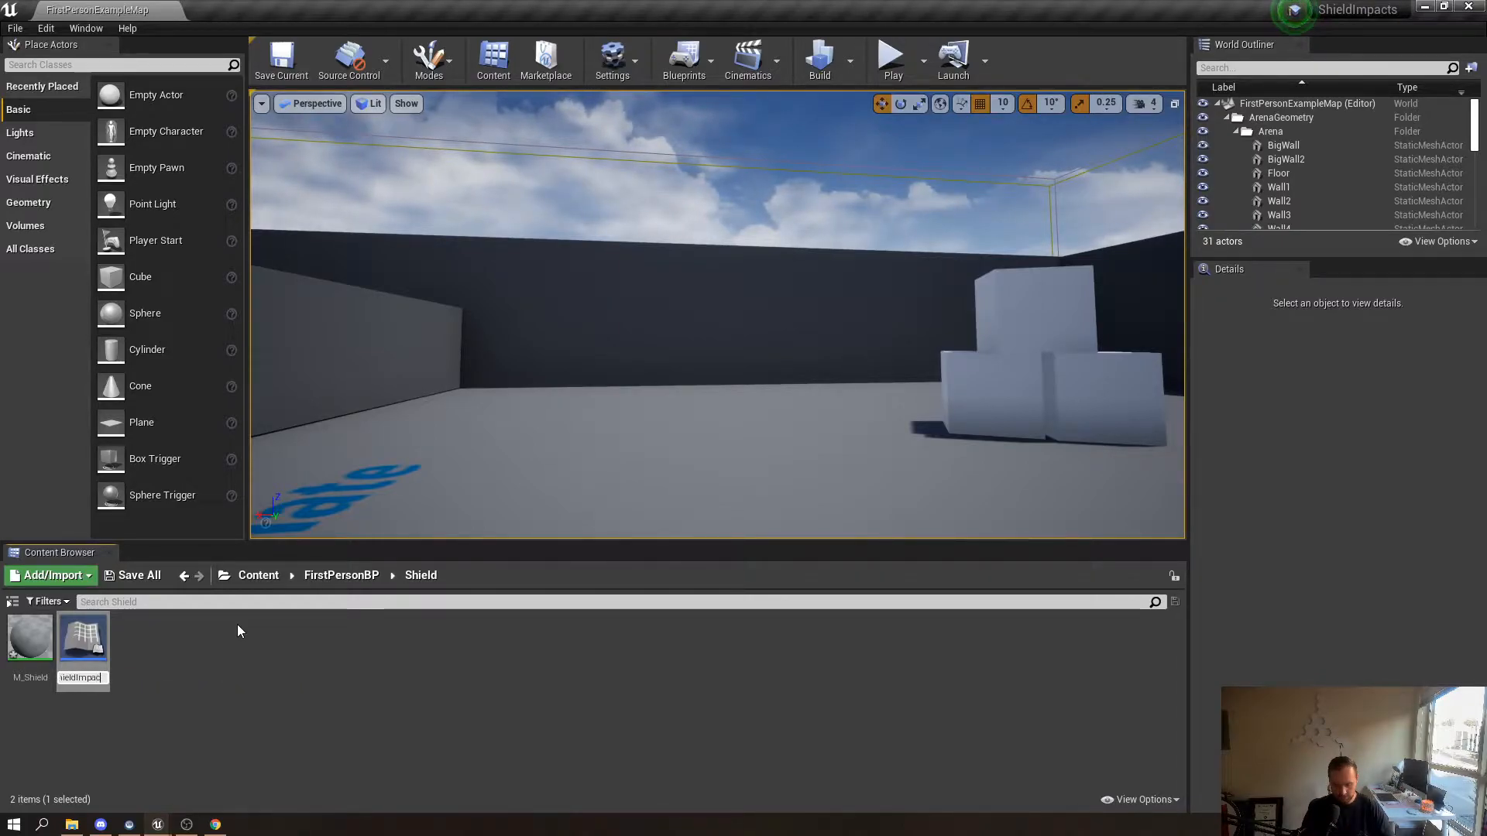
key(Return)
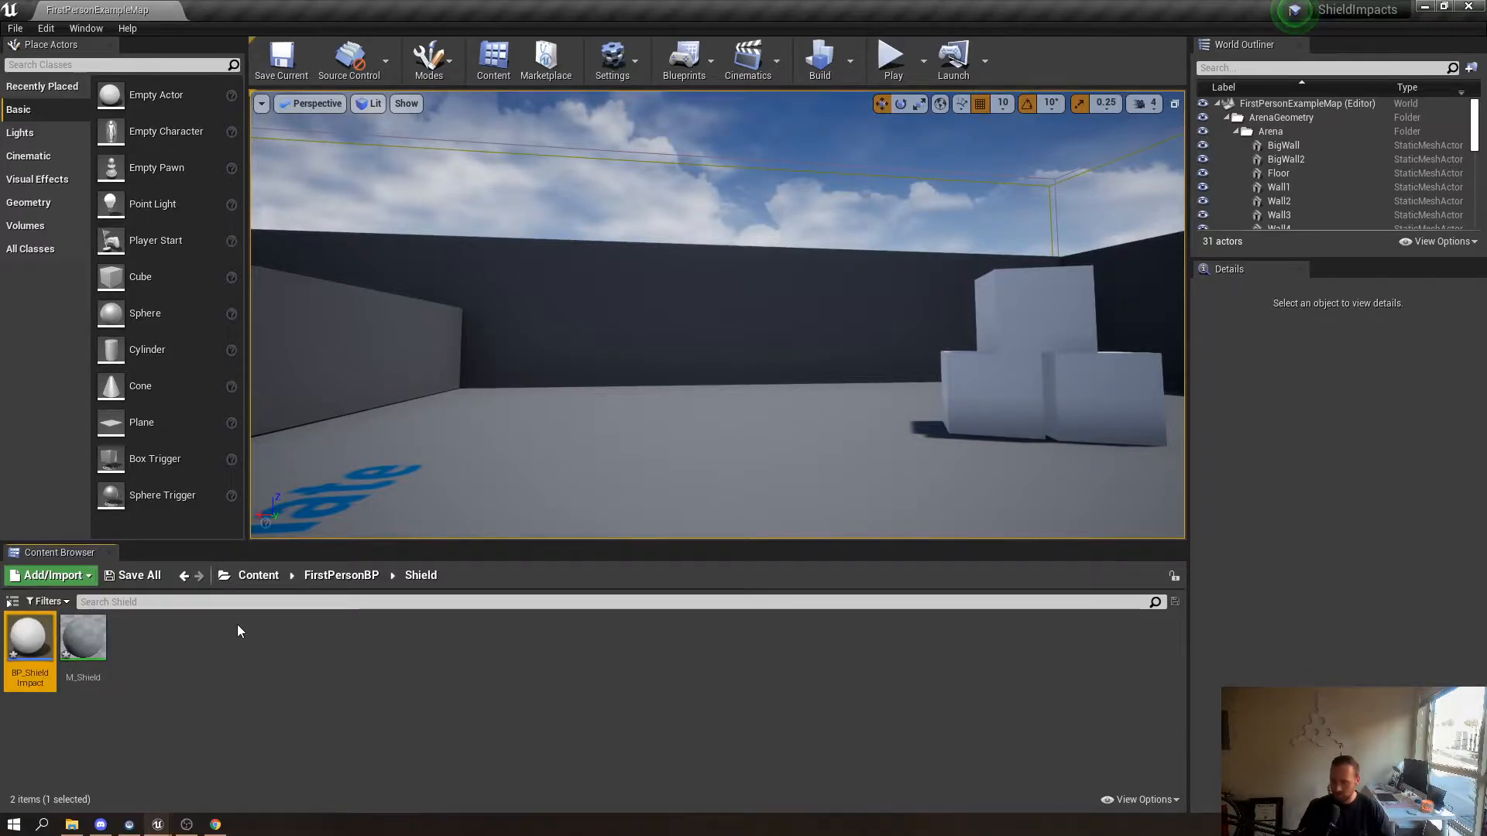
Create a Material Parameter Collection named MPC_ShieldValues in the Shield folder
right_click(162, 647)
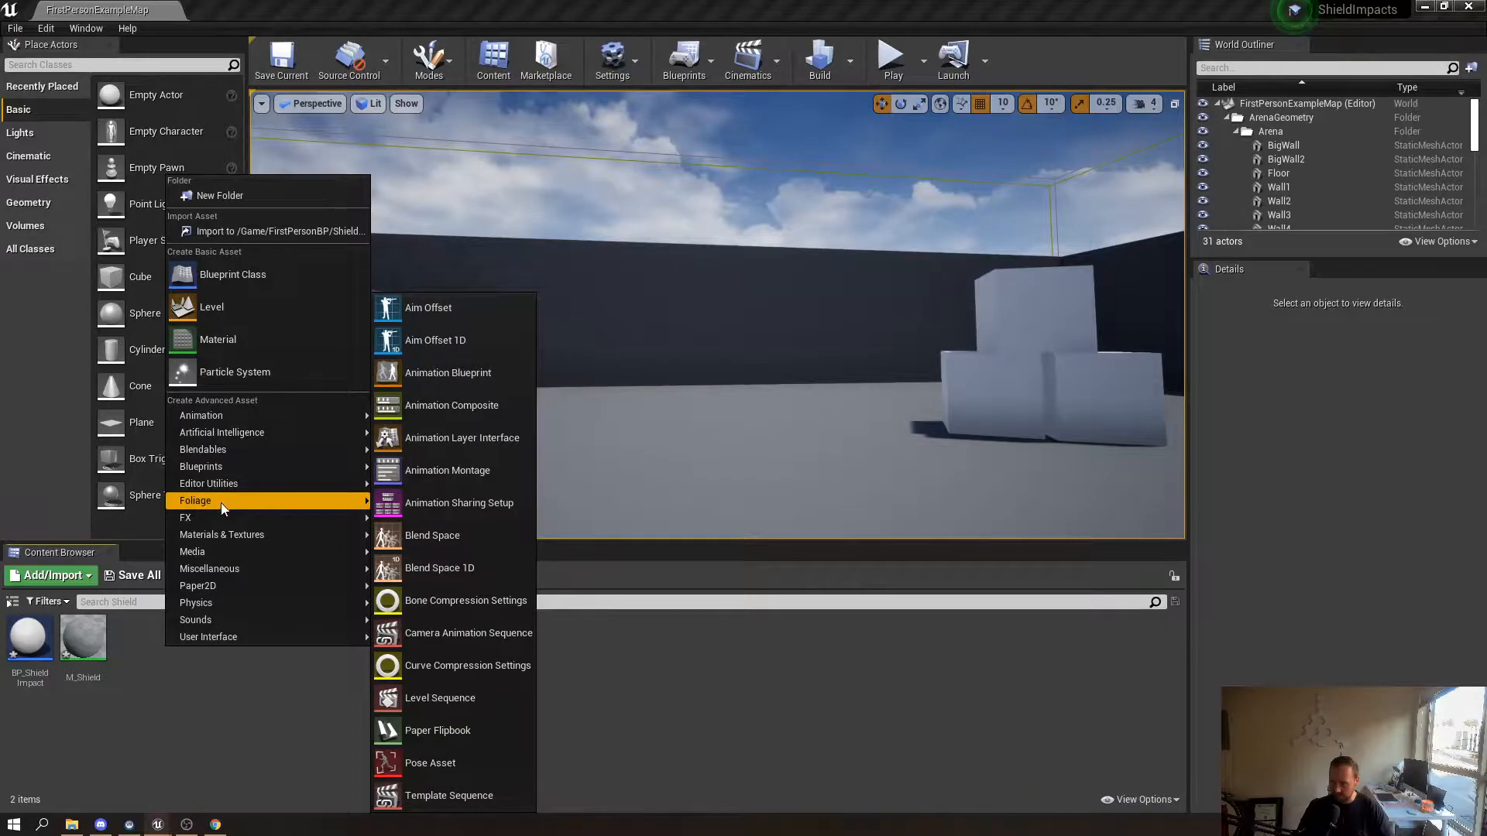
mouse_move(237, 538)
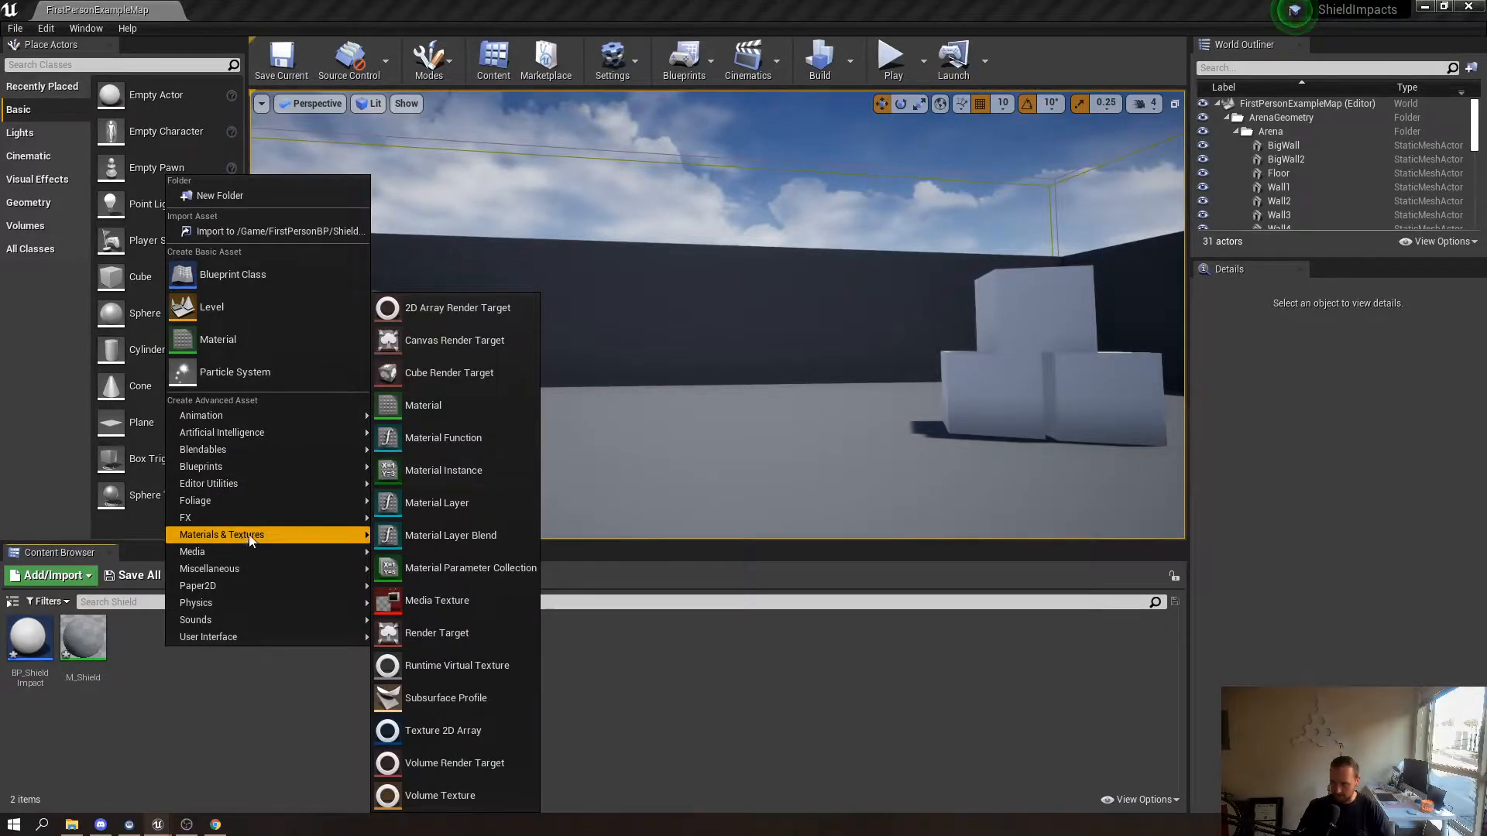
click(476, 579)
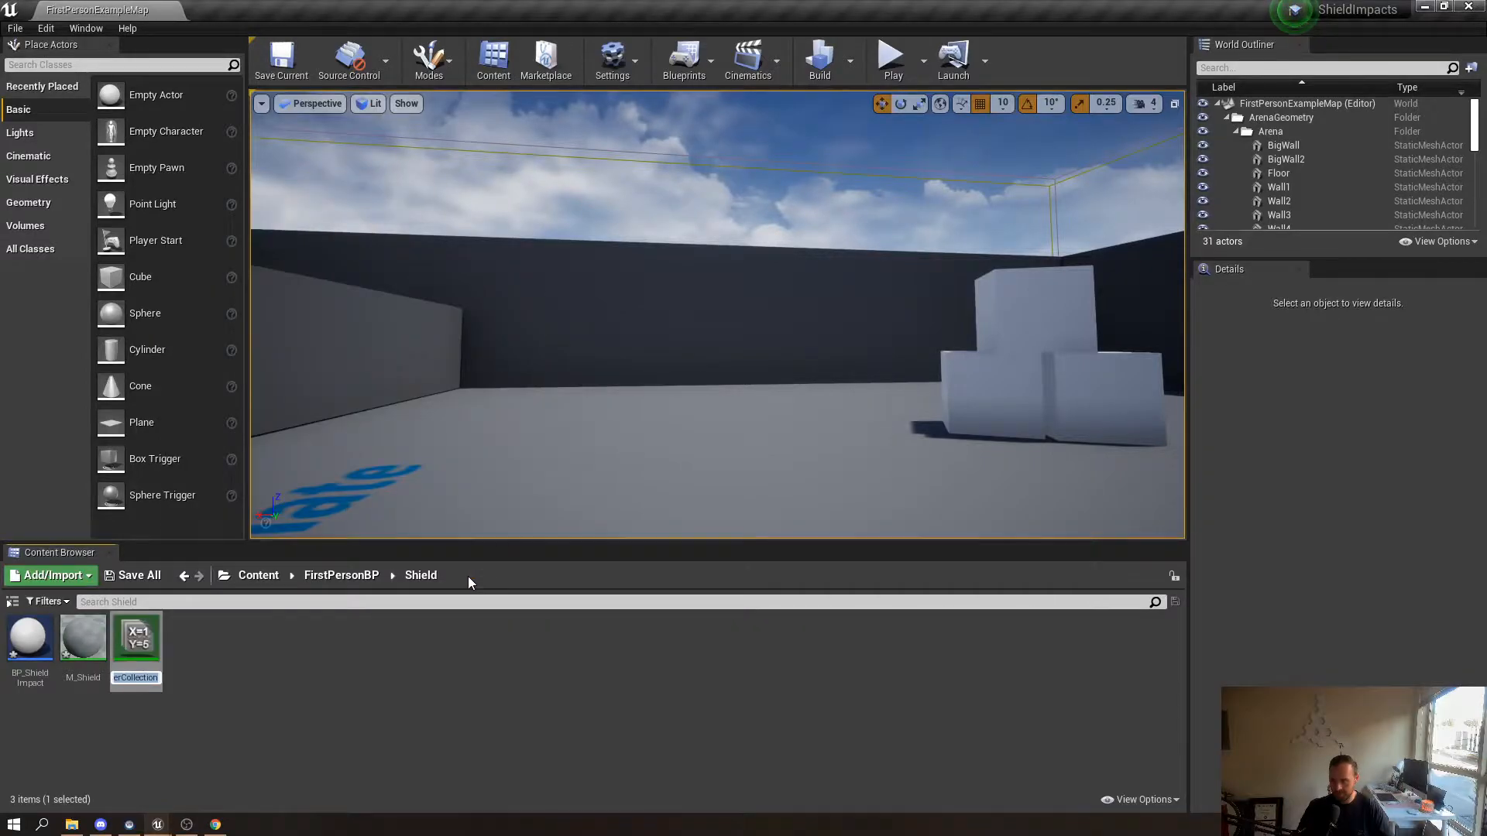
text(MPC_)
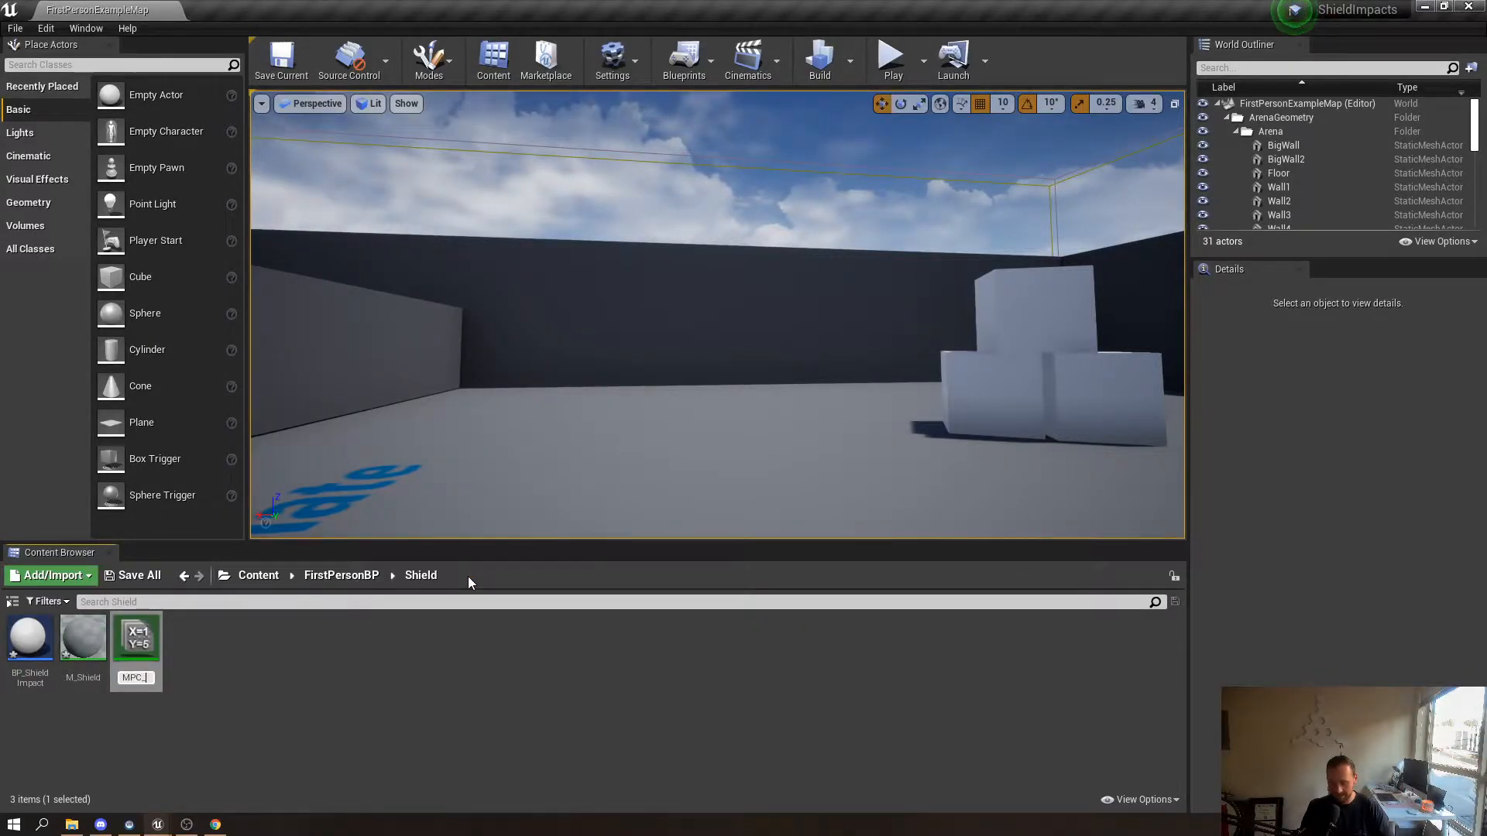
text(Shield V)
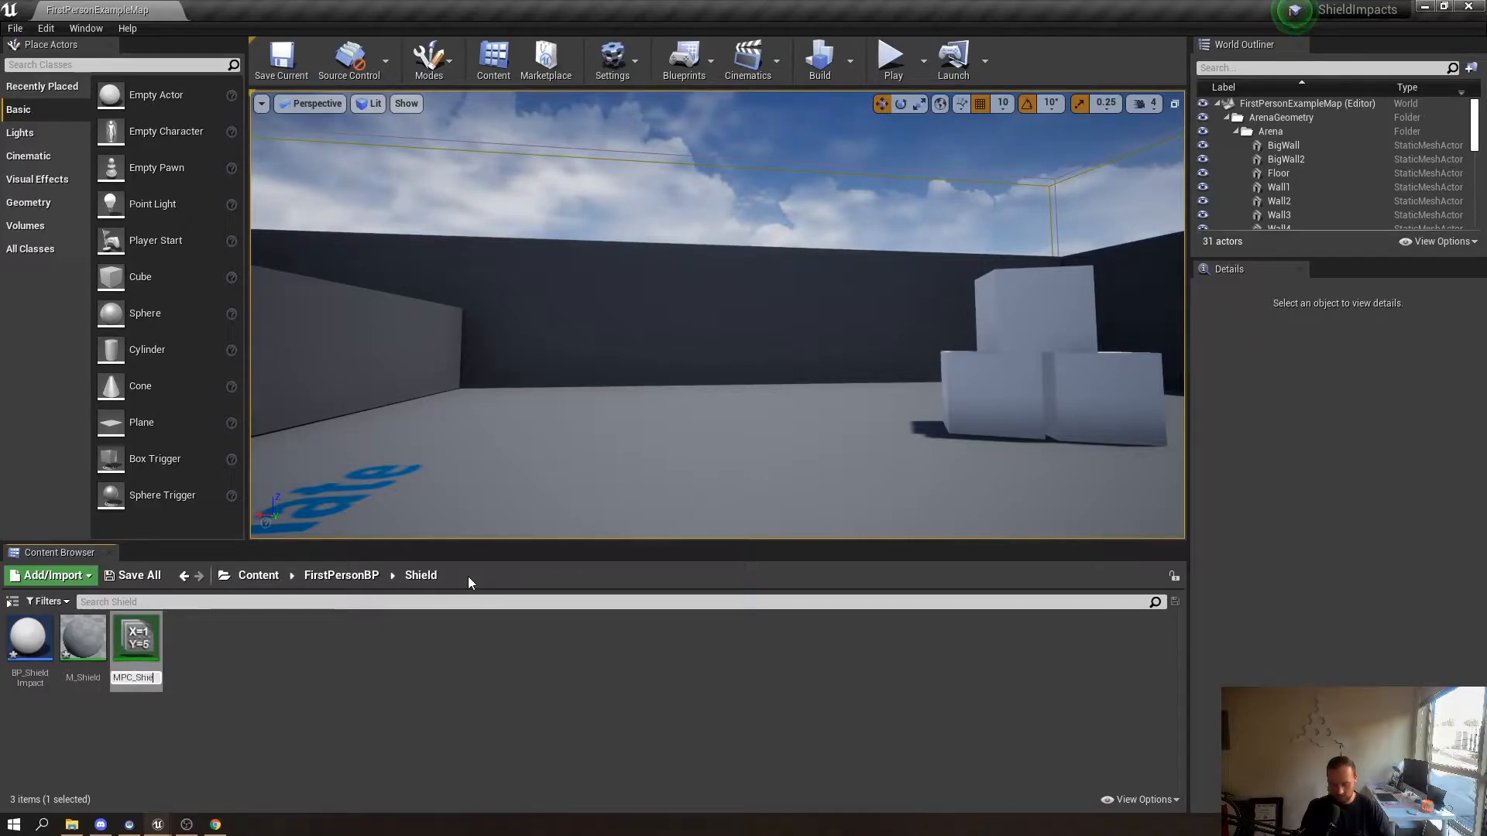
key(BackSpace)
key(BackSpace)
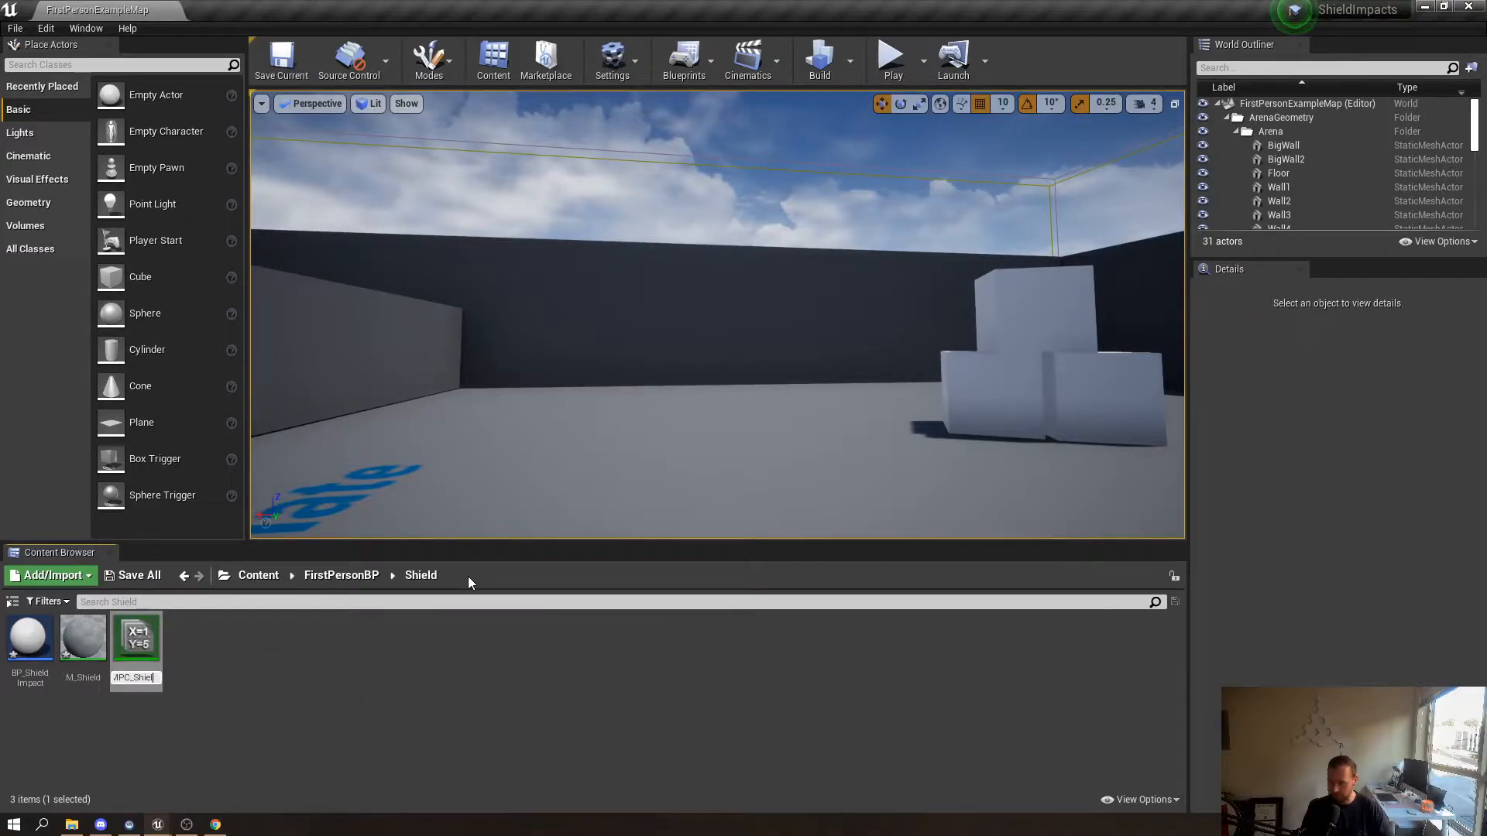
text(Values)
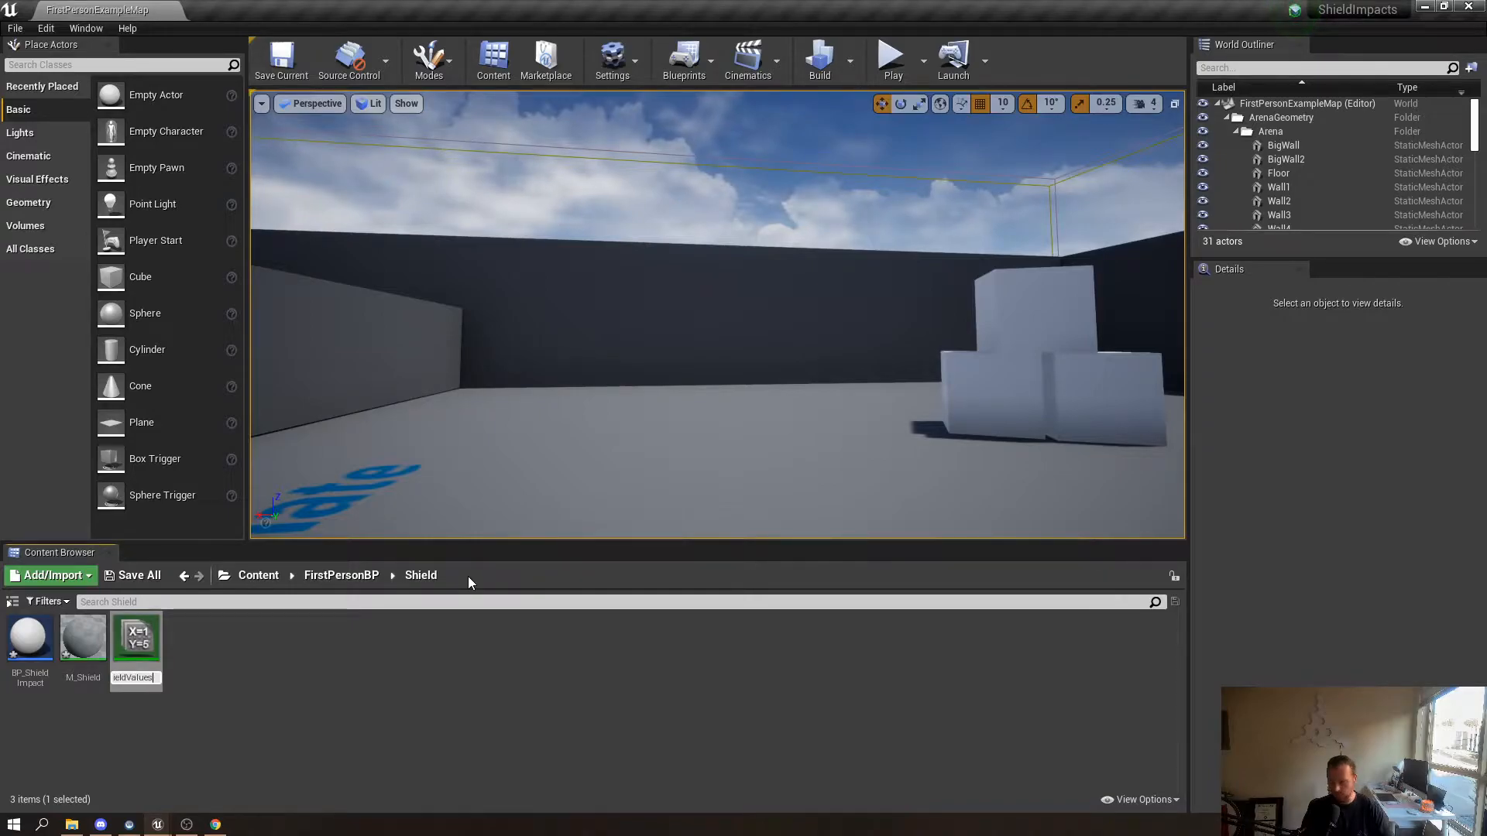
key(Return)
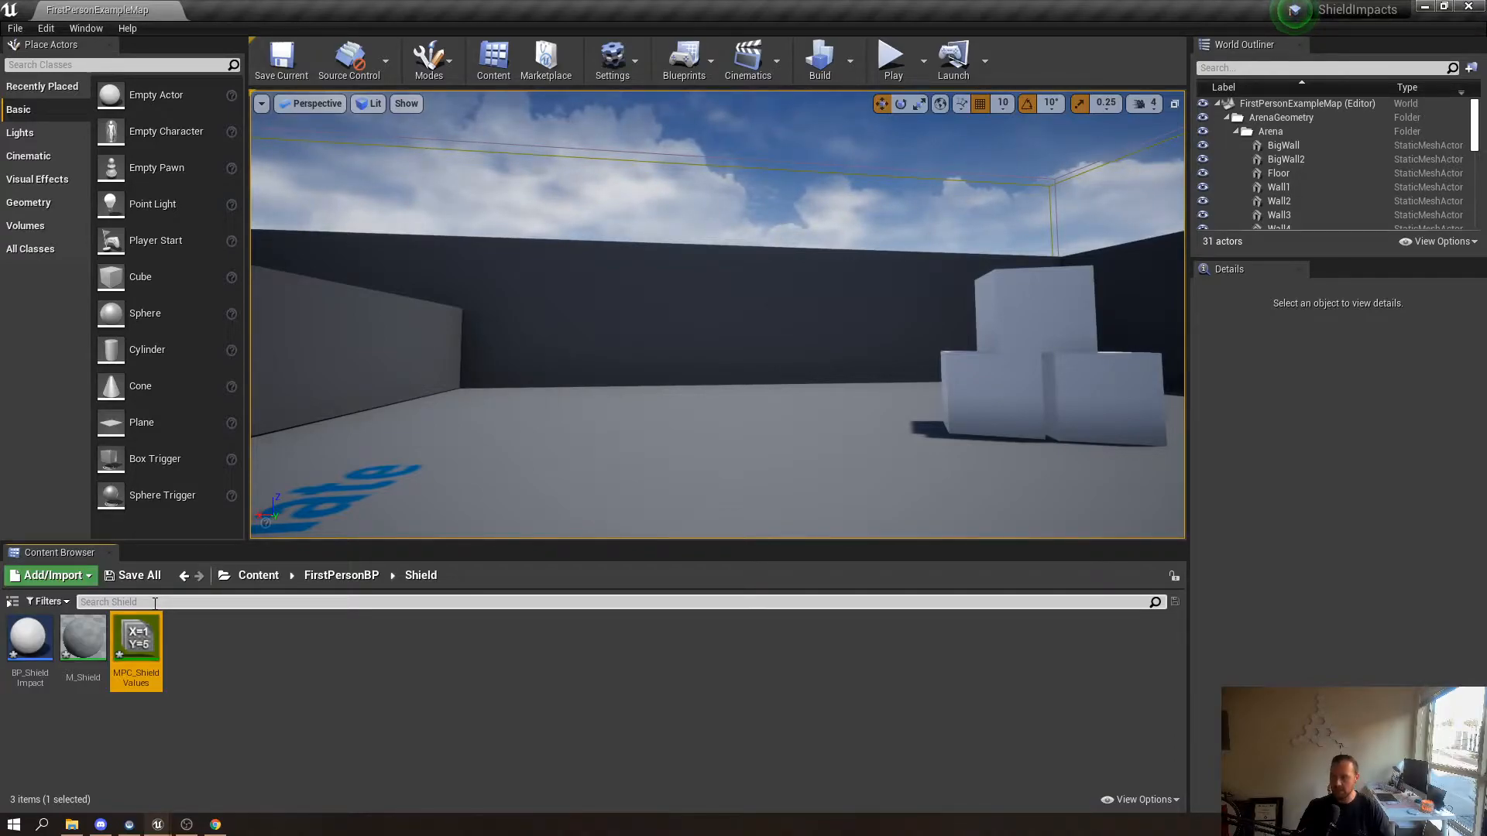
click(120, 603)
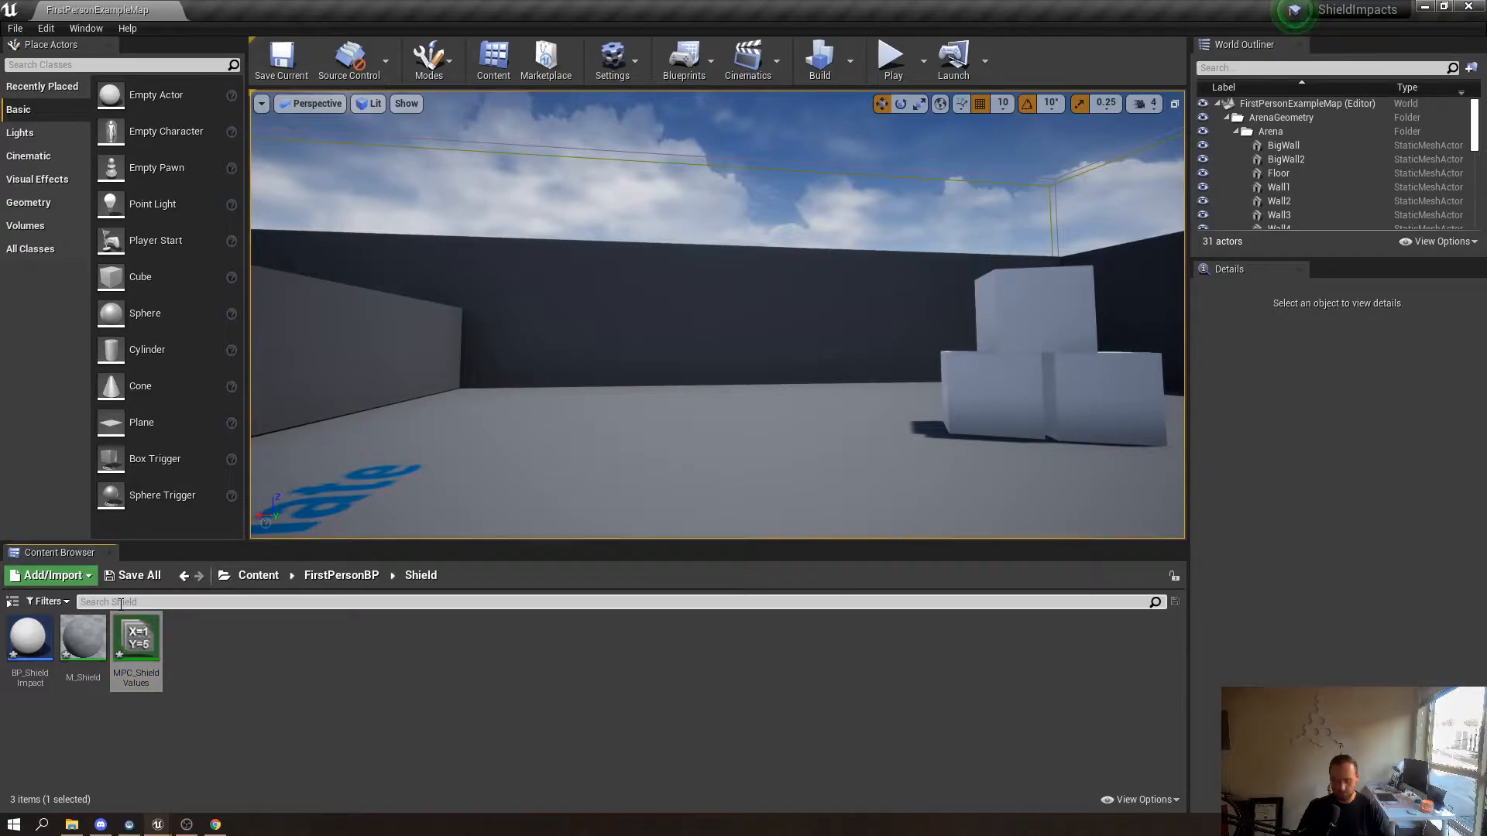
click(326, 665)
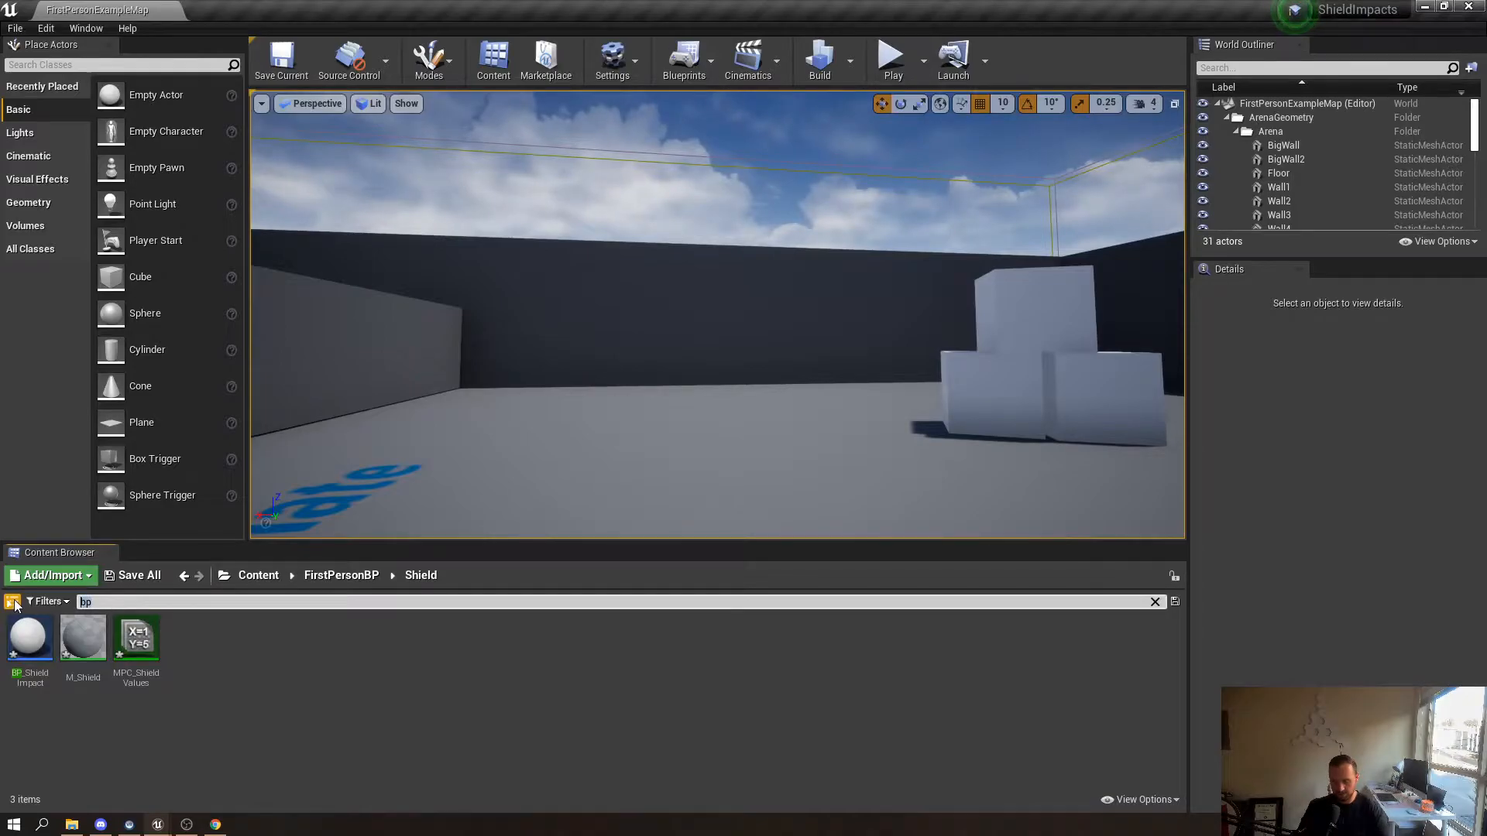
click(43, 602)
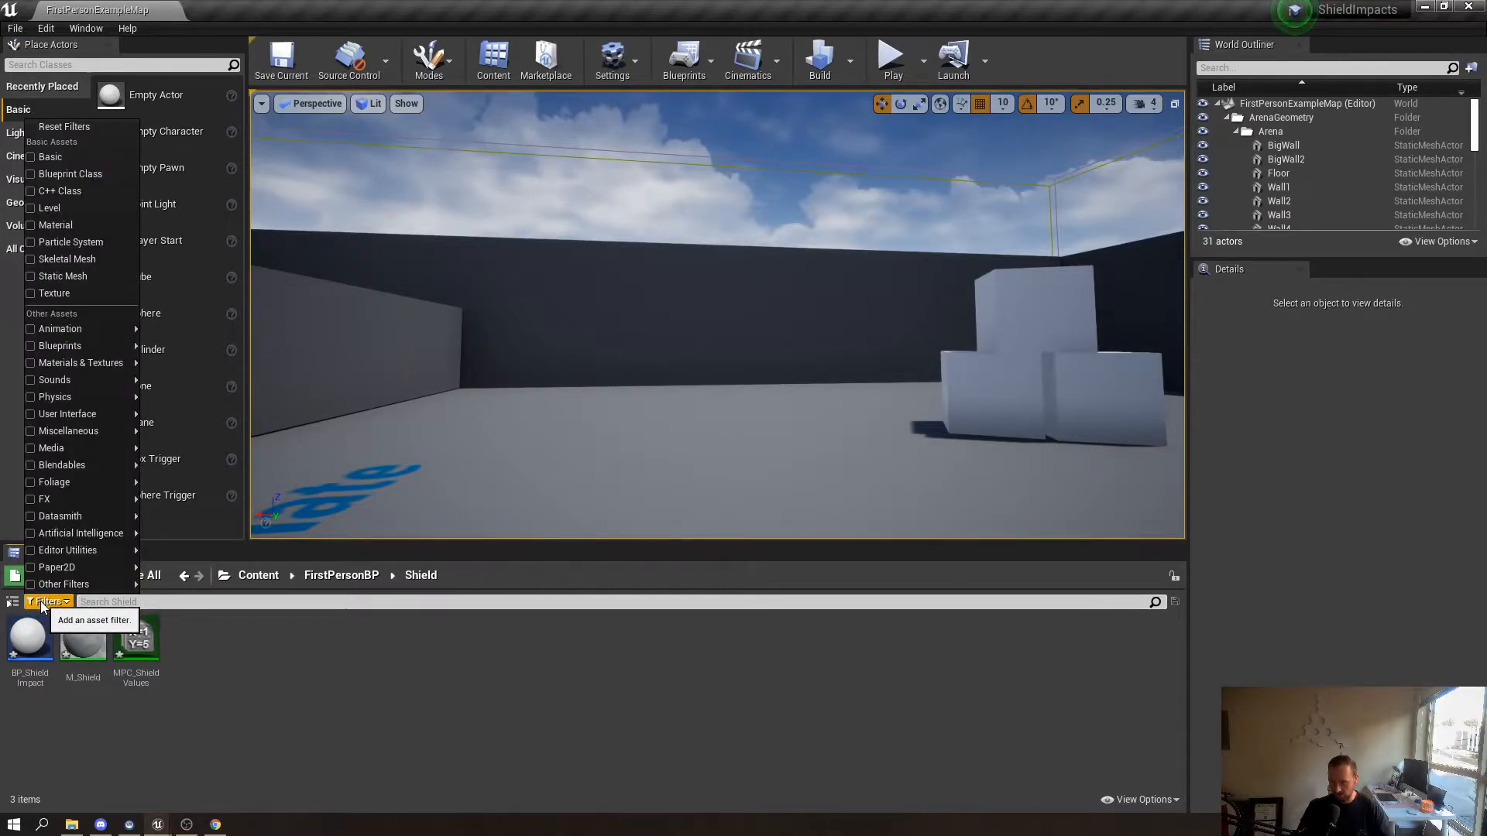
mouse_move(70, 329)
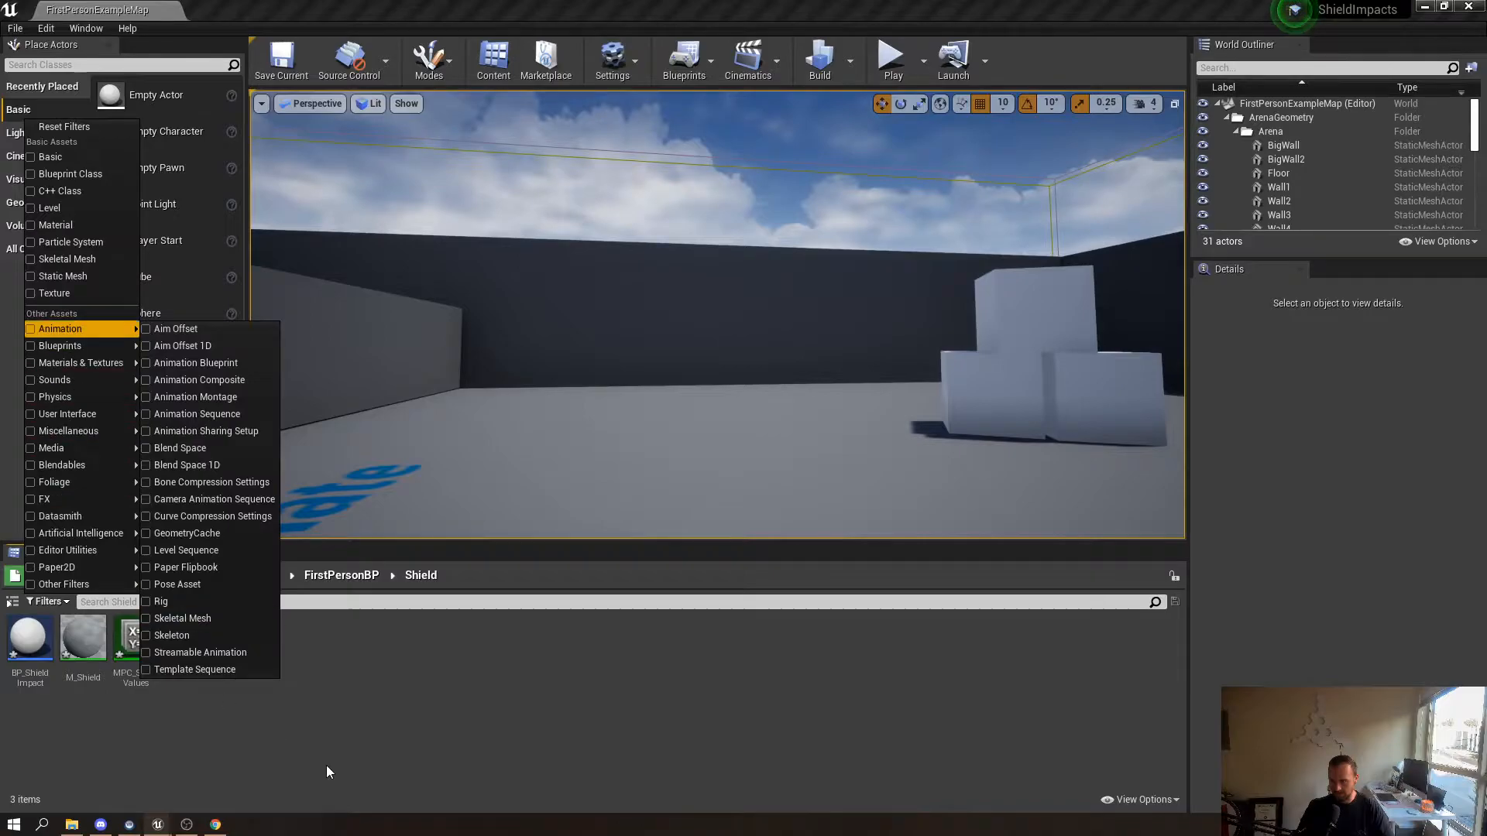
click(319, 763)
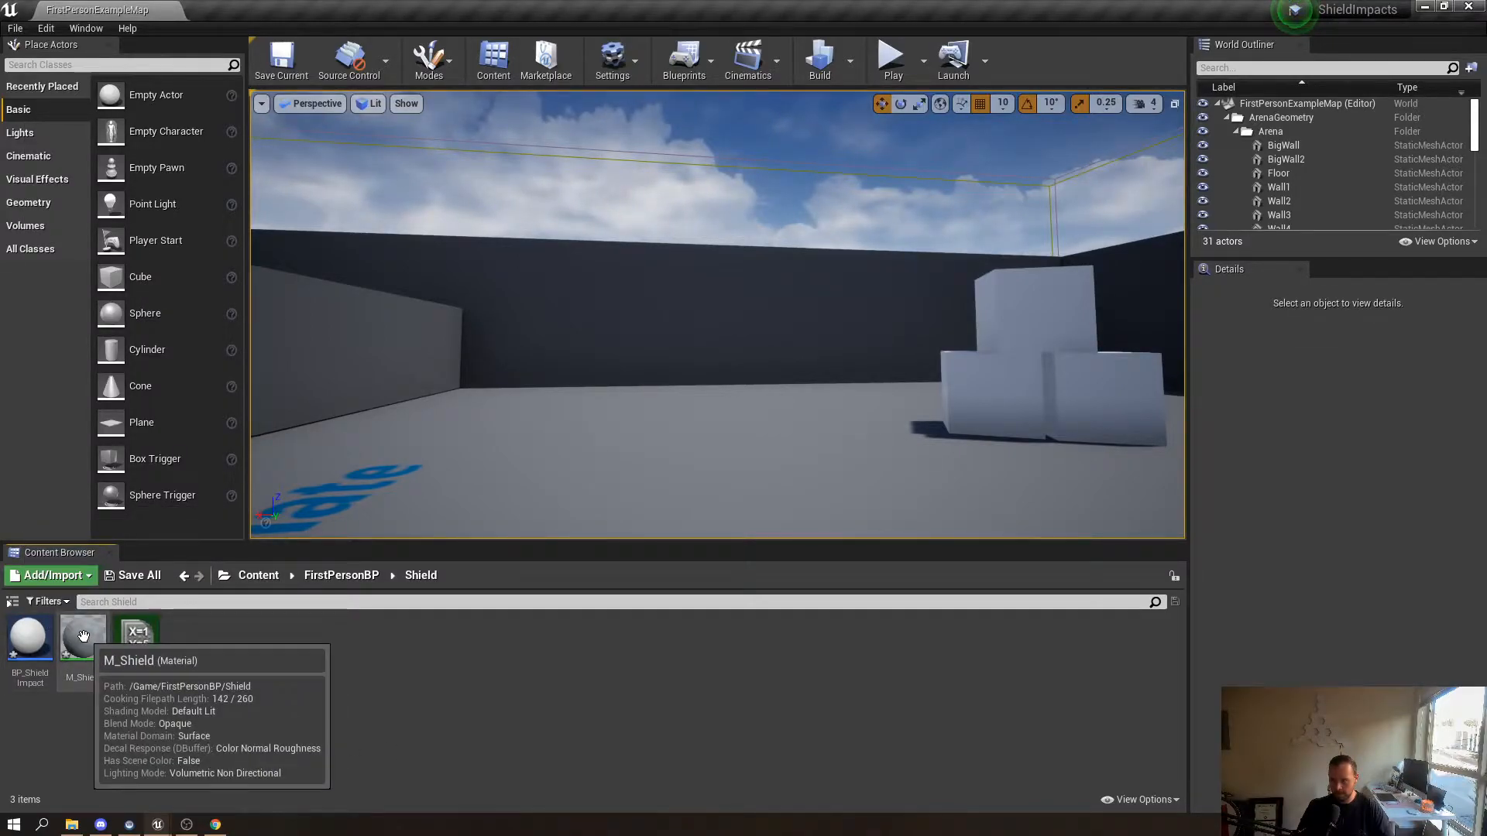
Open the BP_ShieldImpact Blueprint and add a Sphere component named Shield
double_click(30, 639)
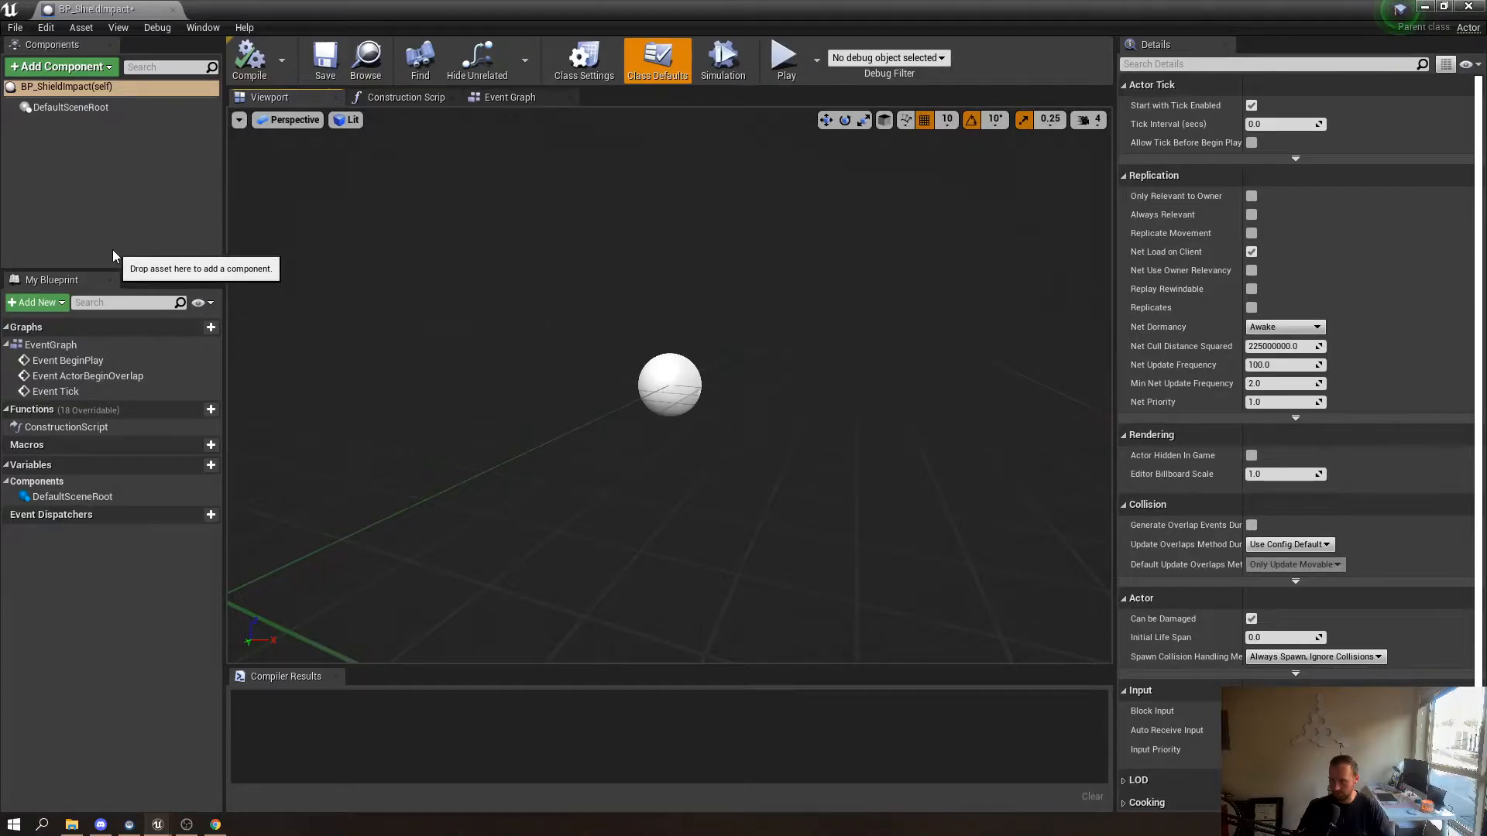
click(91, 66)
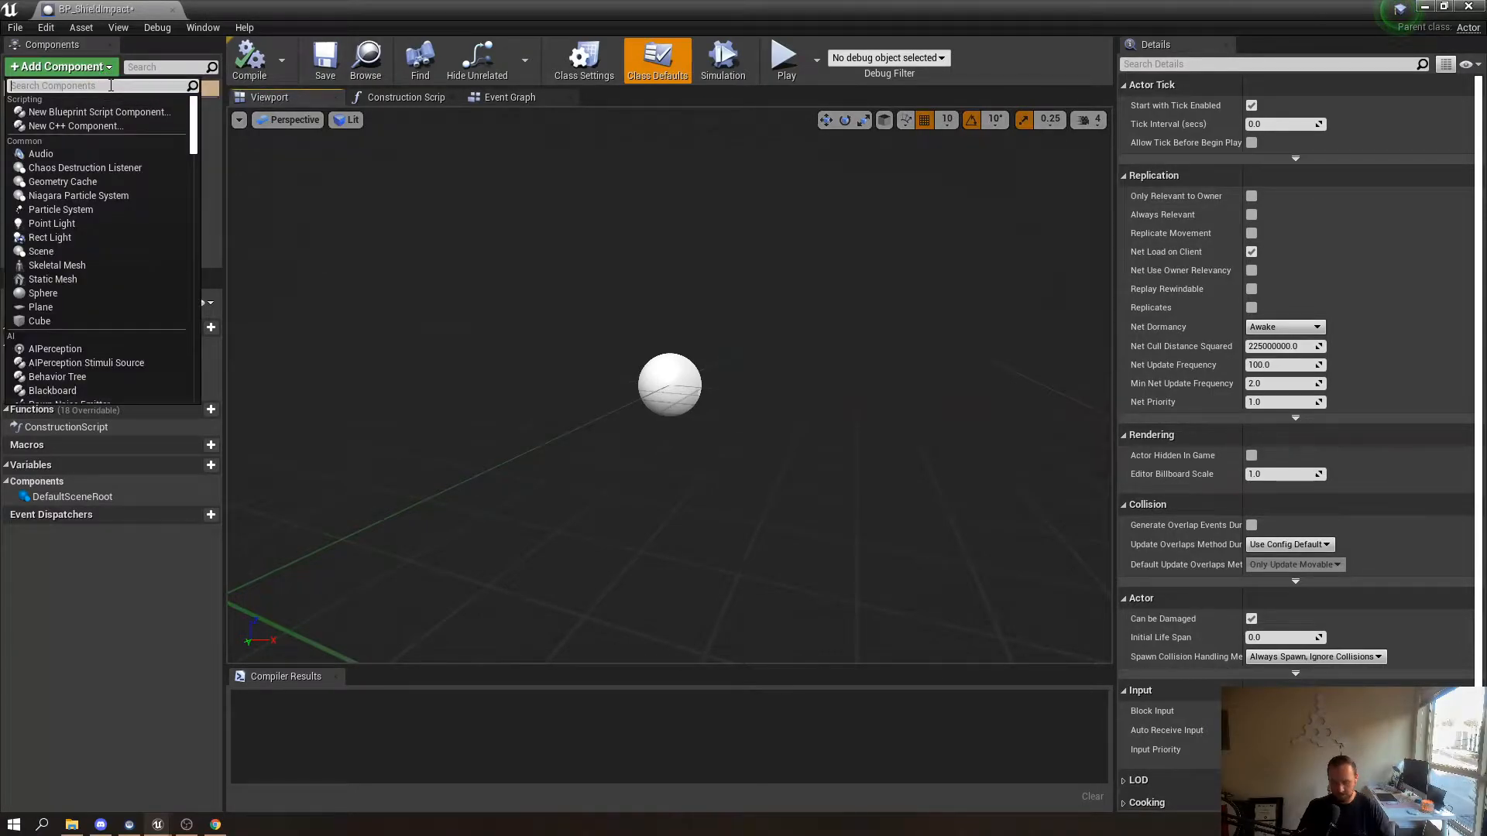
text(sphere)
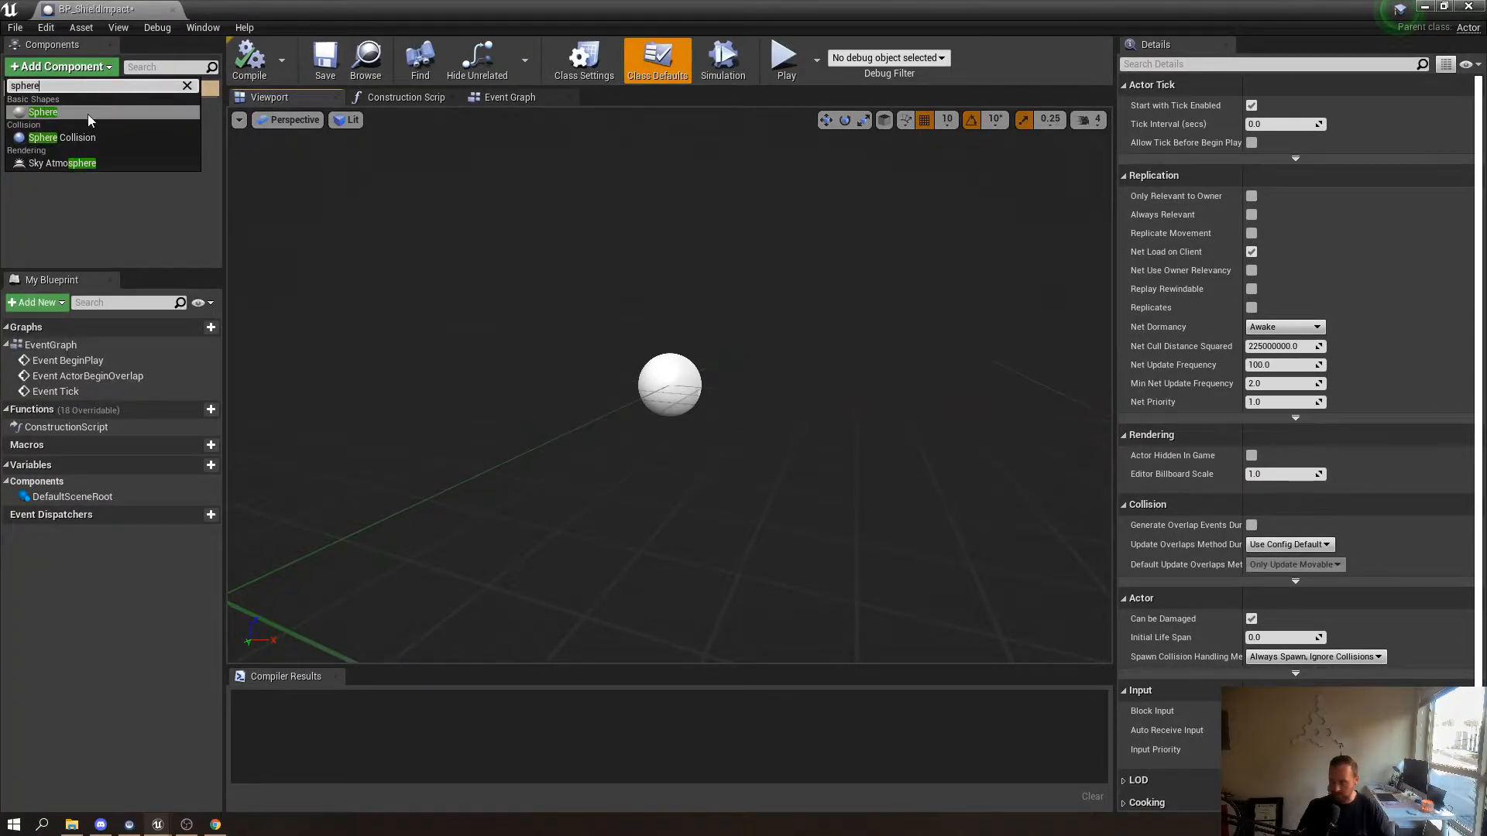
click(87, 112)
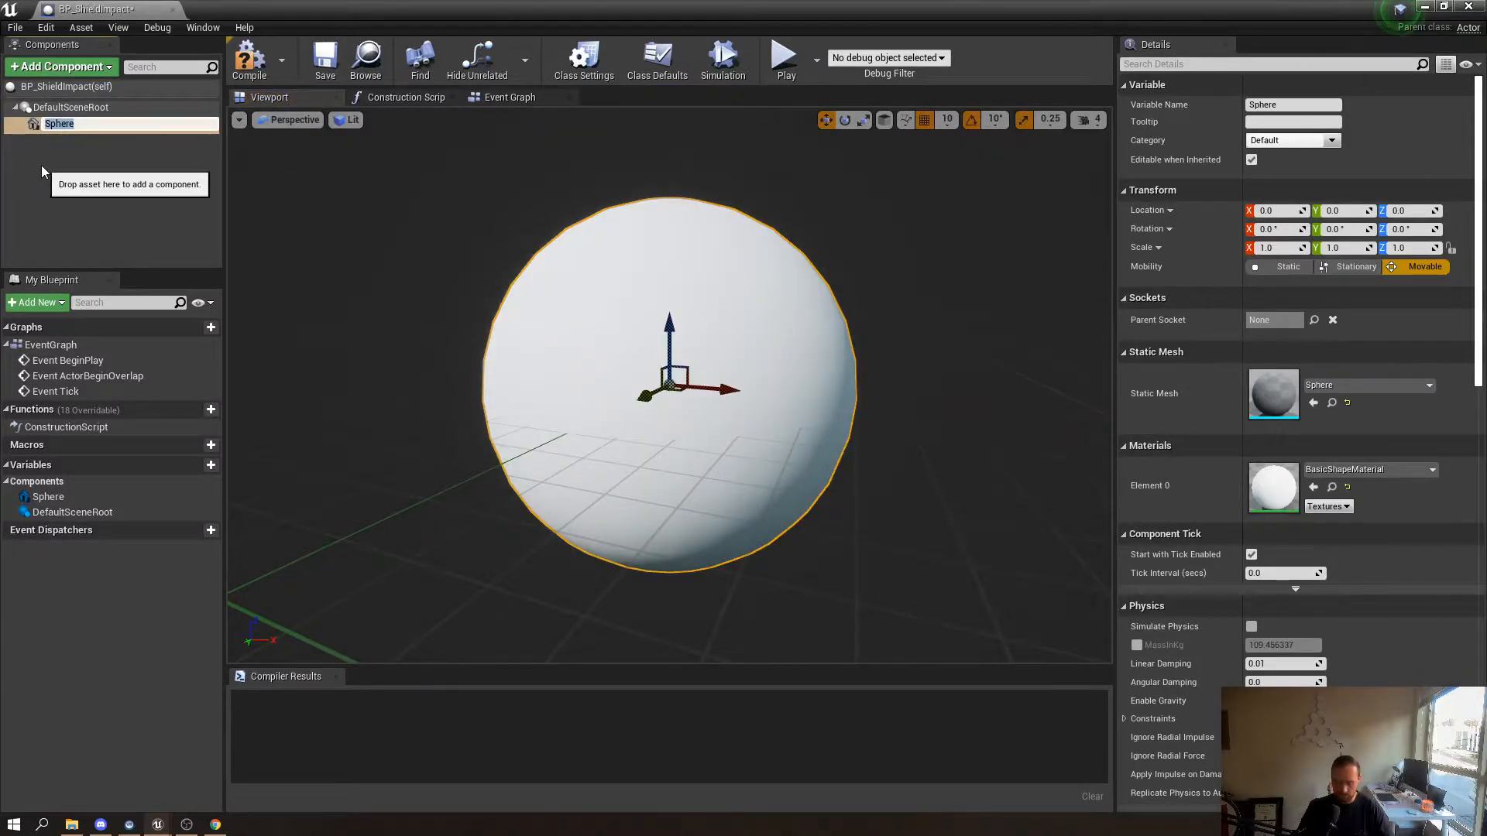
text(Shi)
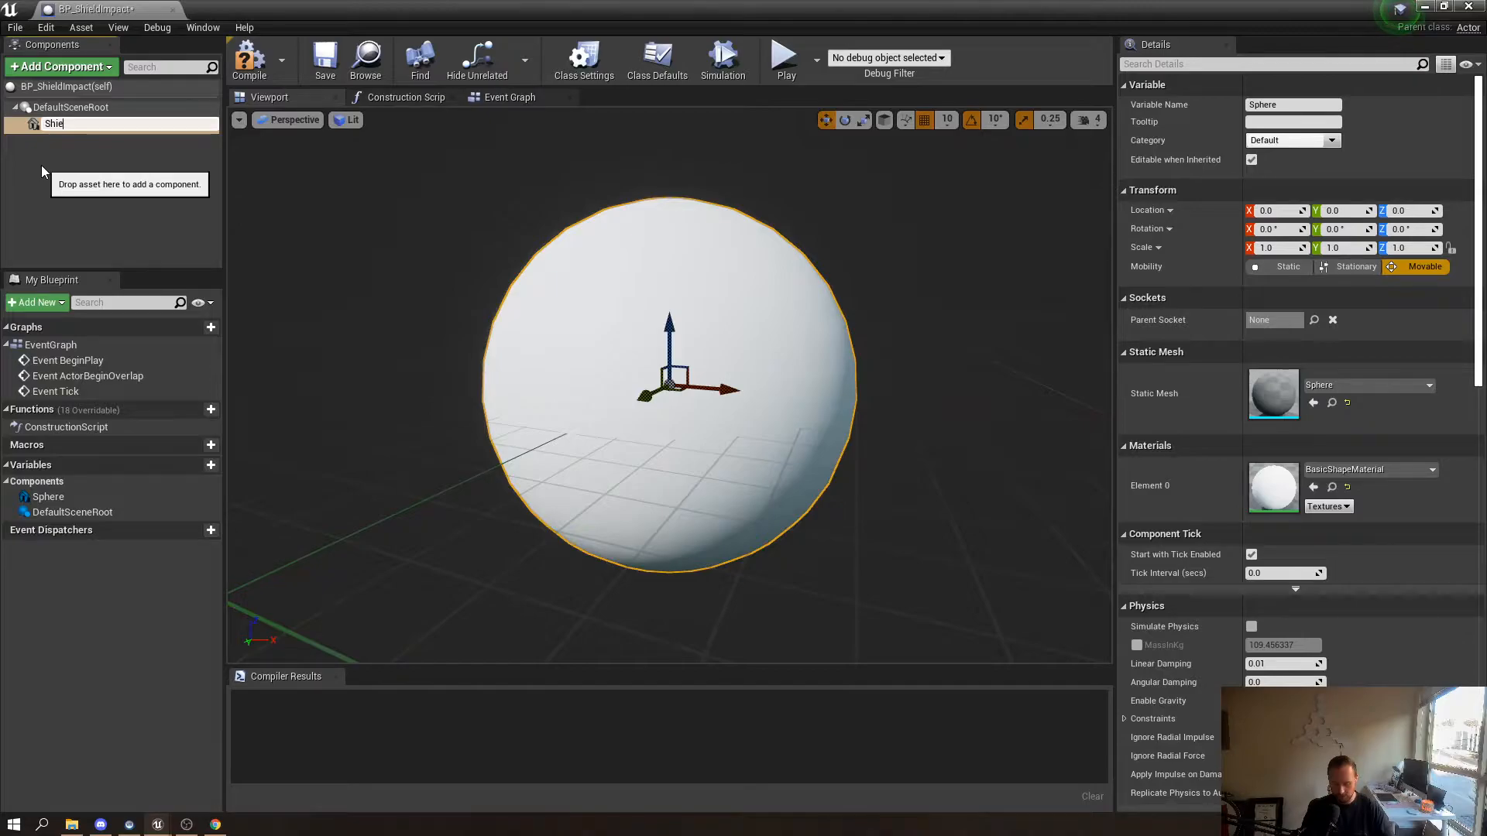
text(eld)
key(Return)
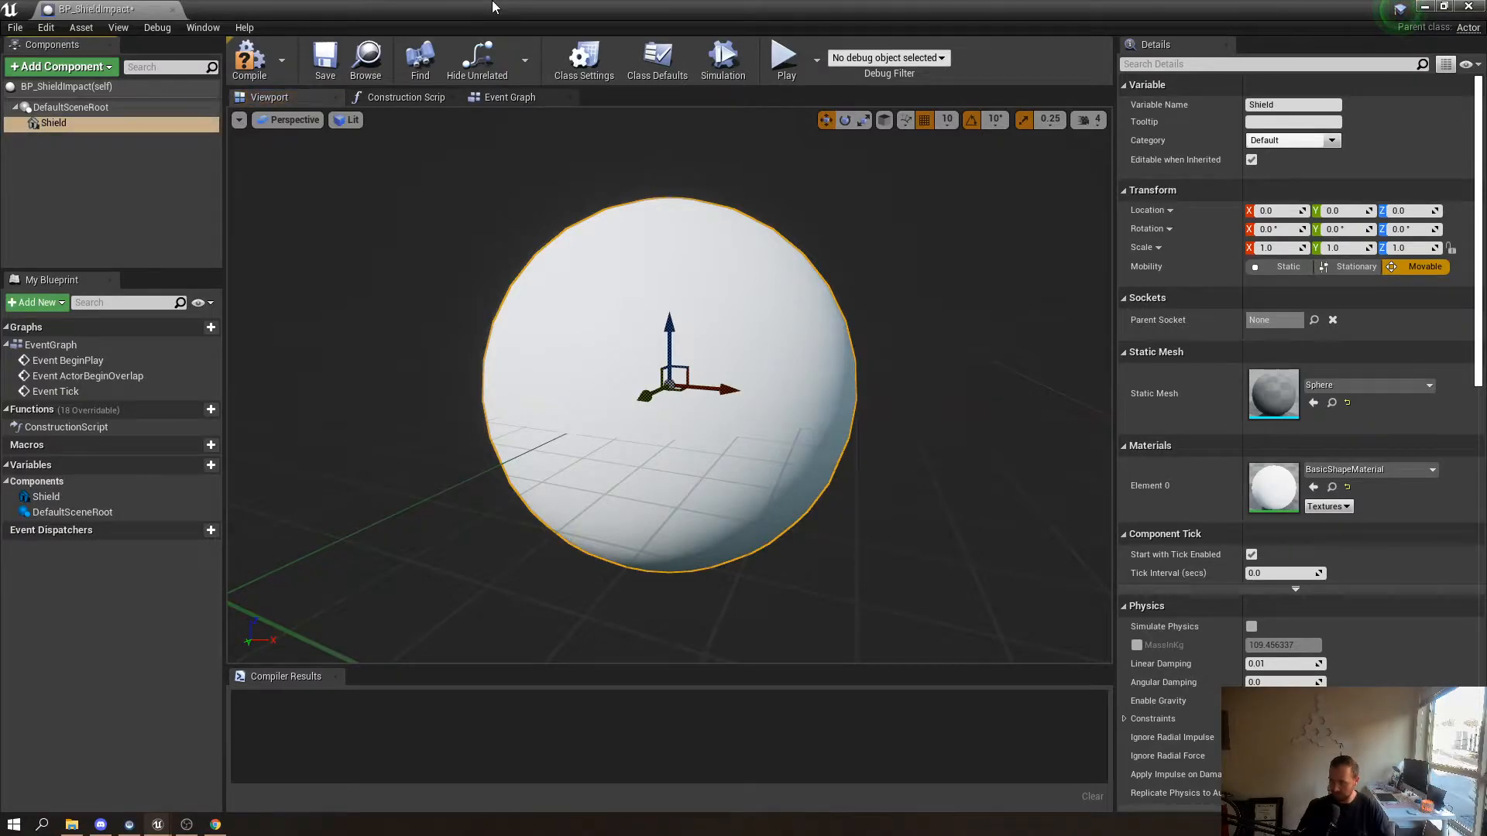
Assign the M_Shield material to the Shield sphere component's Element 0 slot
click(1367, 469)
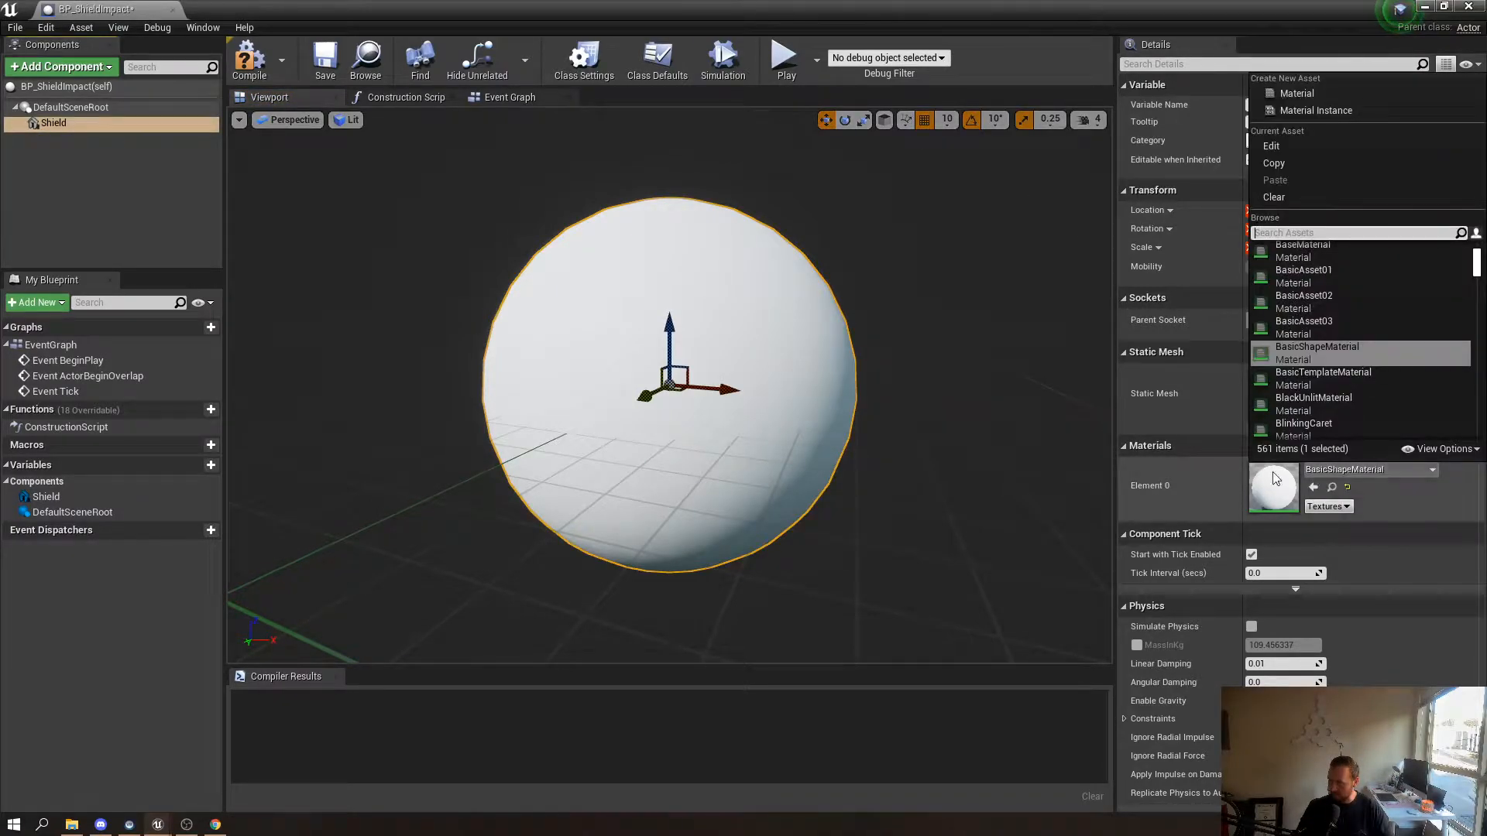
text(M)
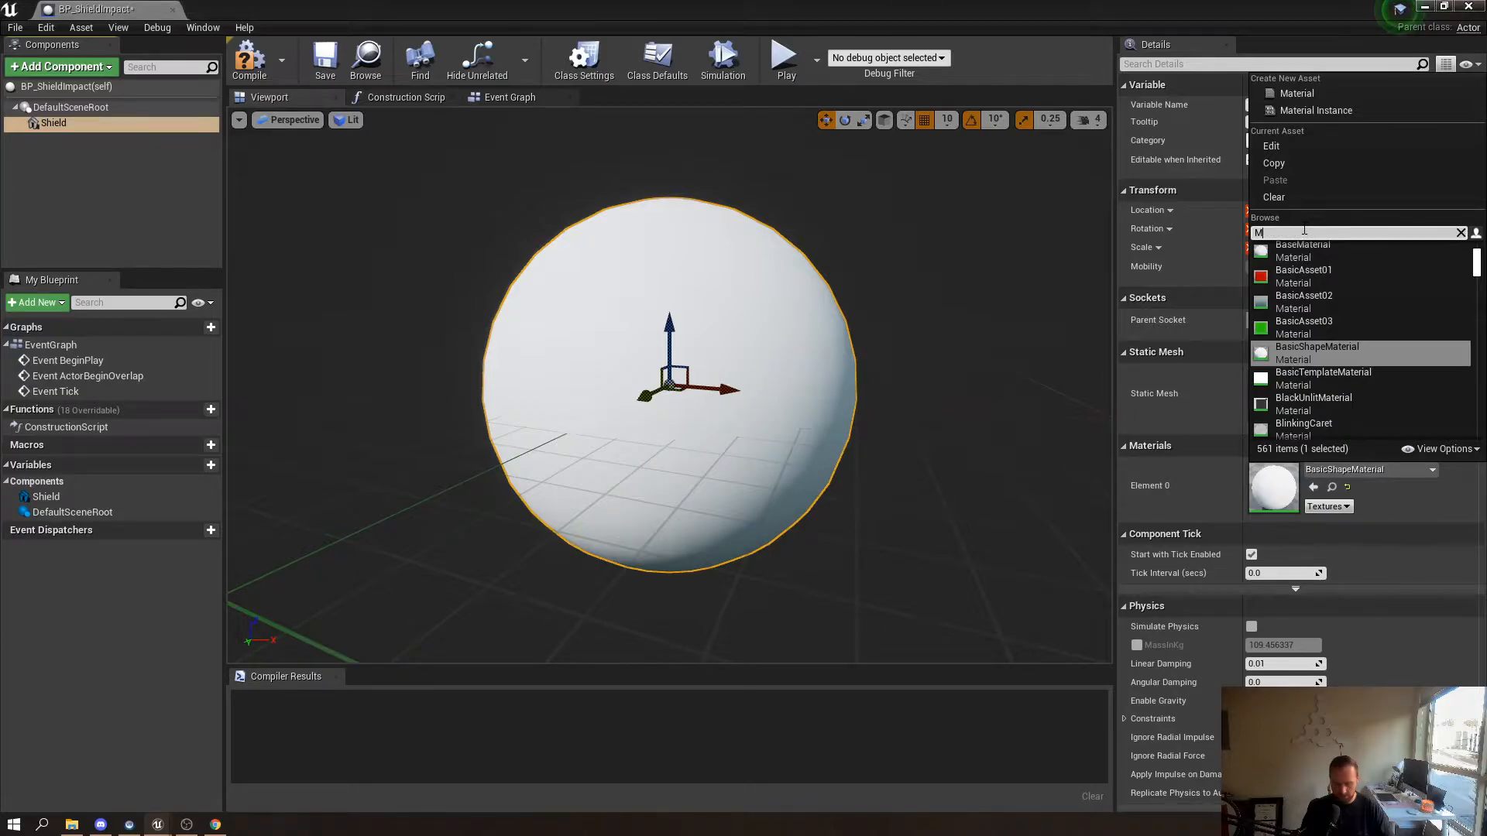
text(_shield)
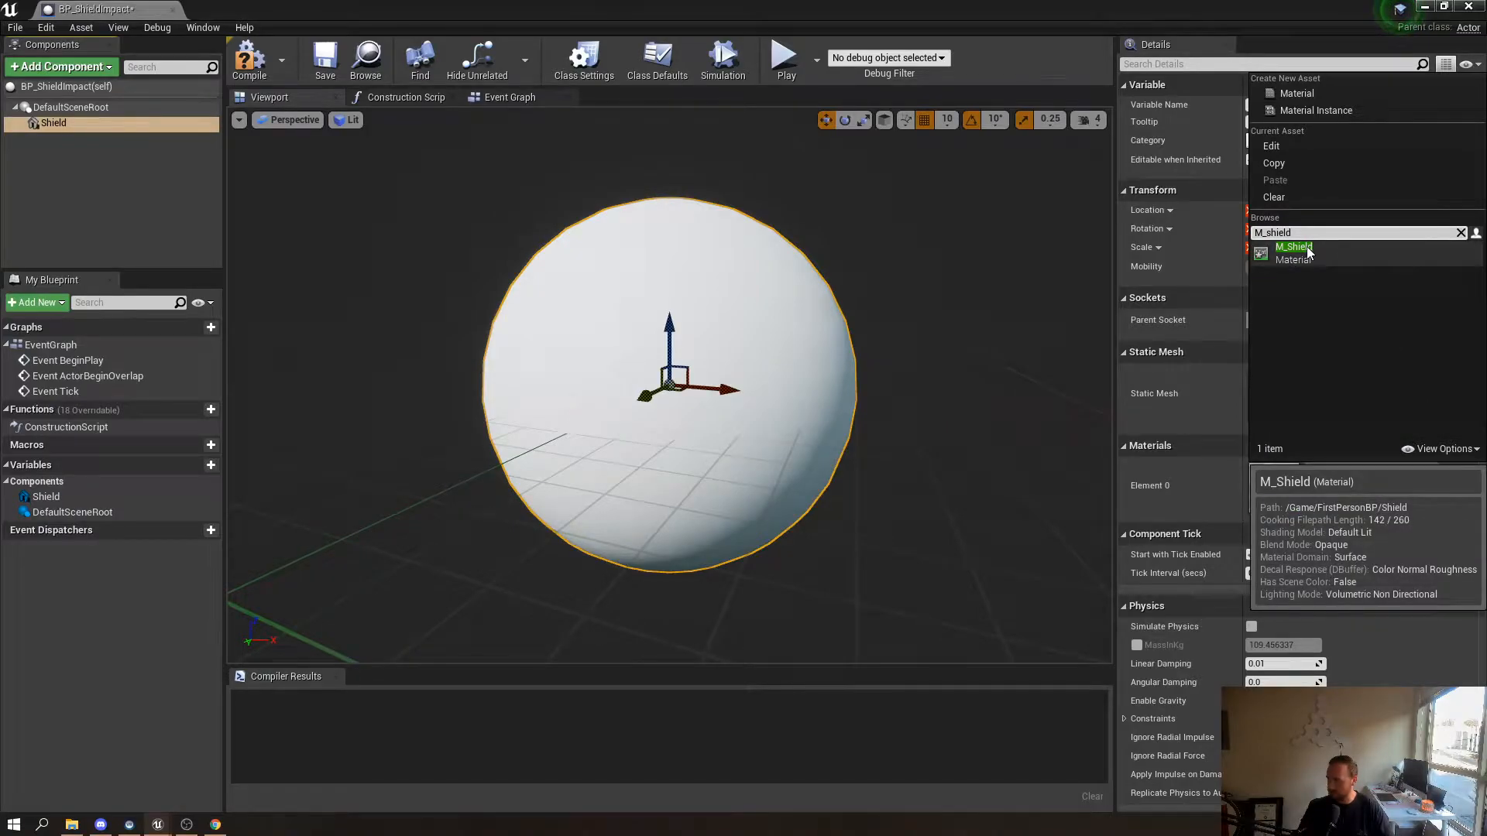
click(1306, 250)
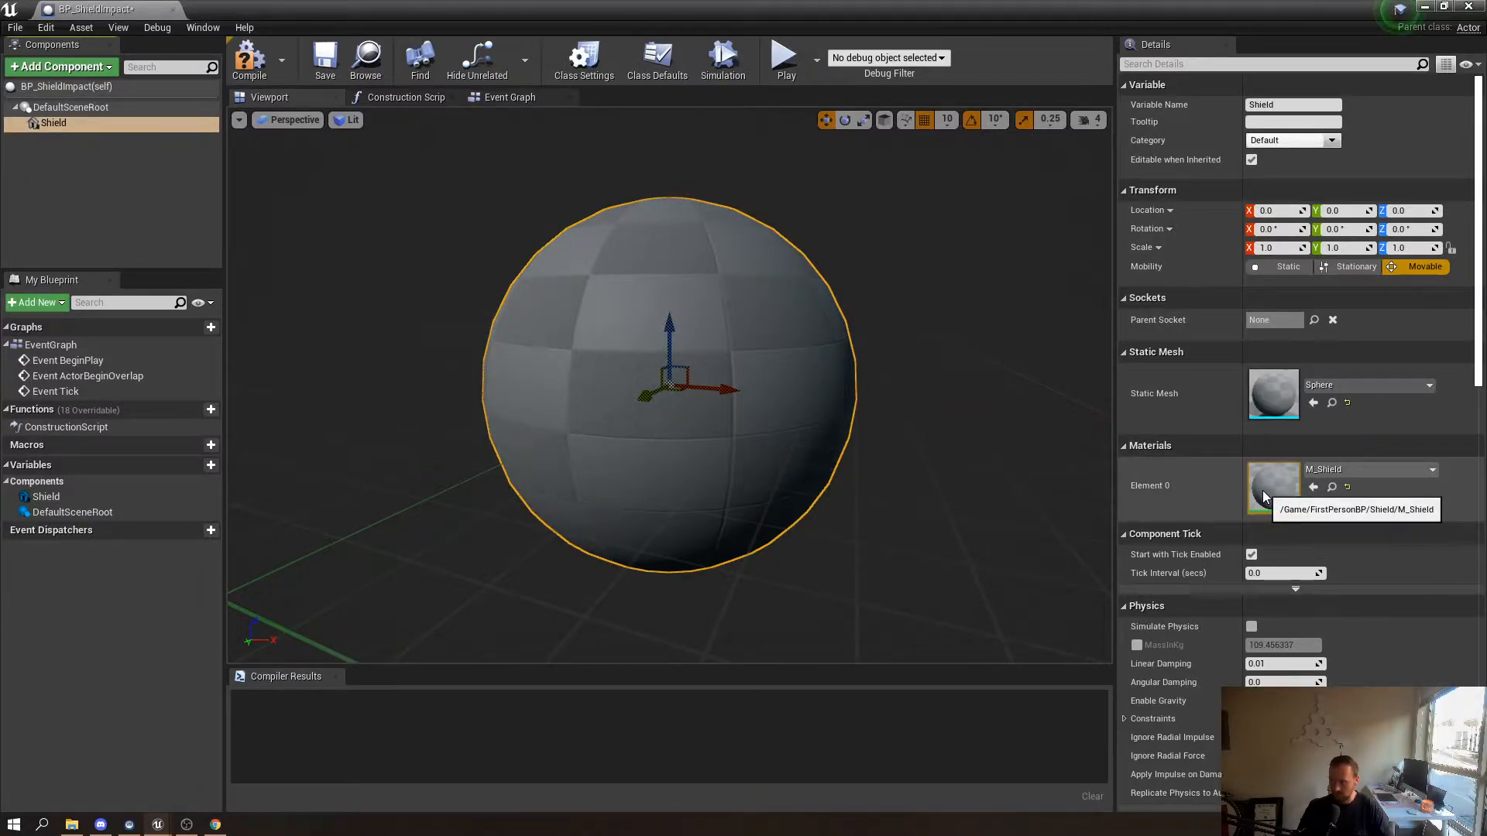
Place a BP_ShieldImpact actor on the arena floor in the level
drag(680, 5, 0, 88)
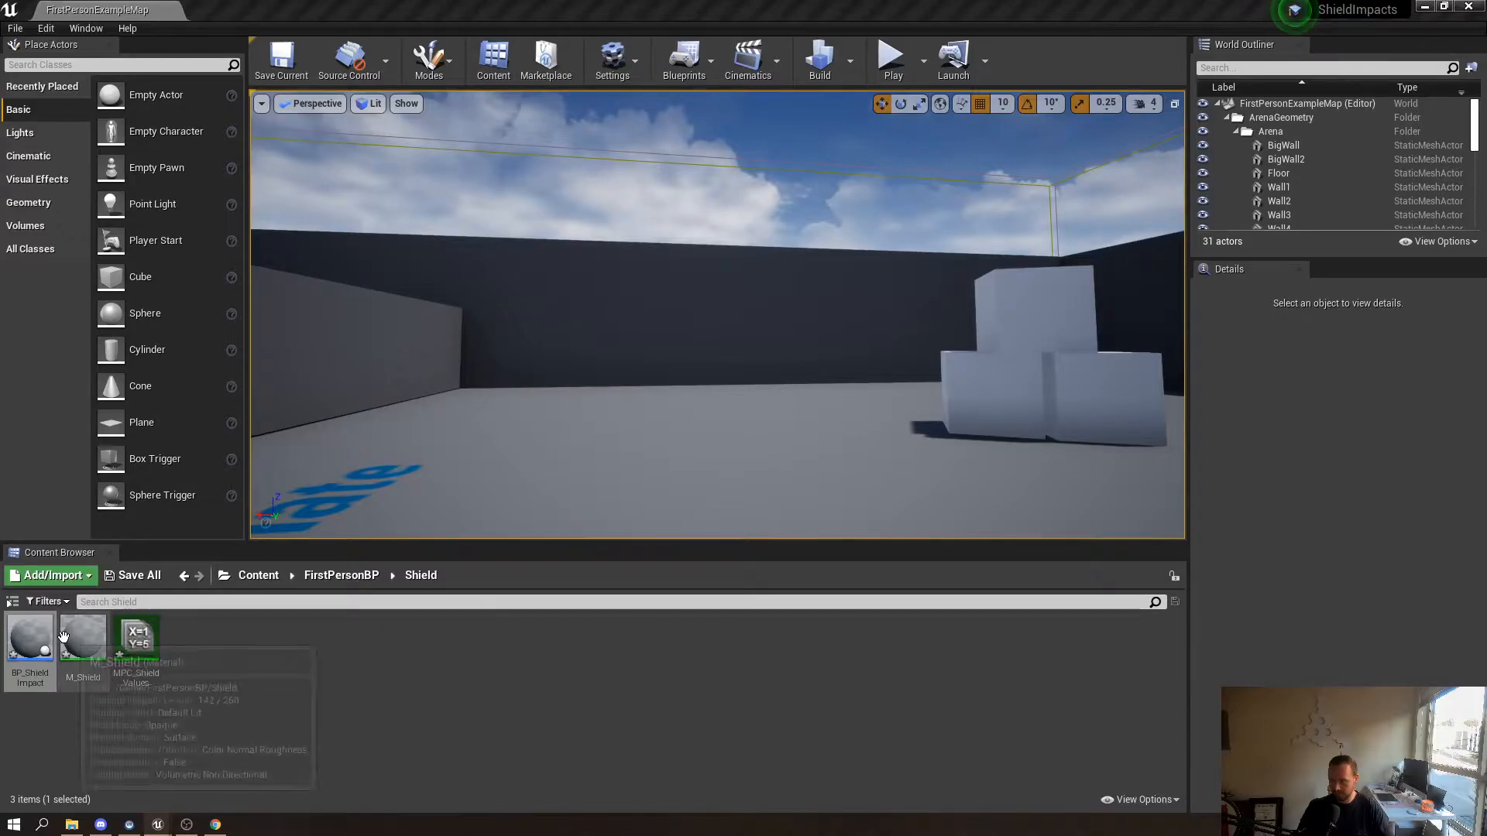
drag(30, 639, 657, 430)
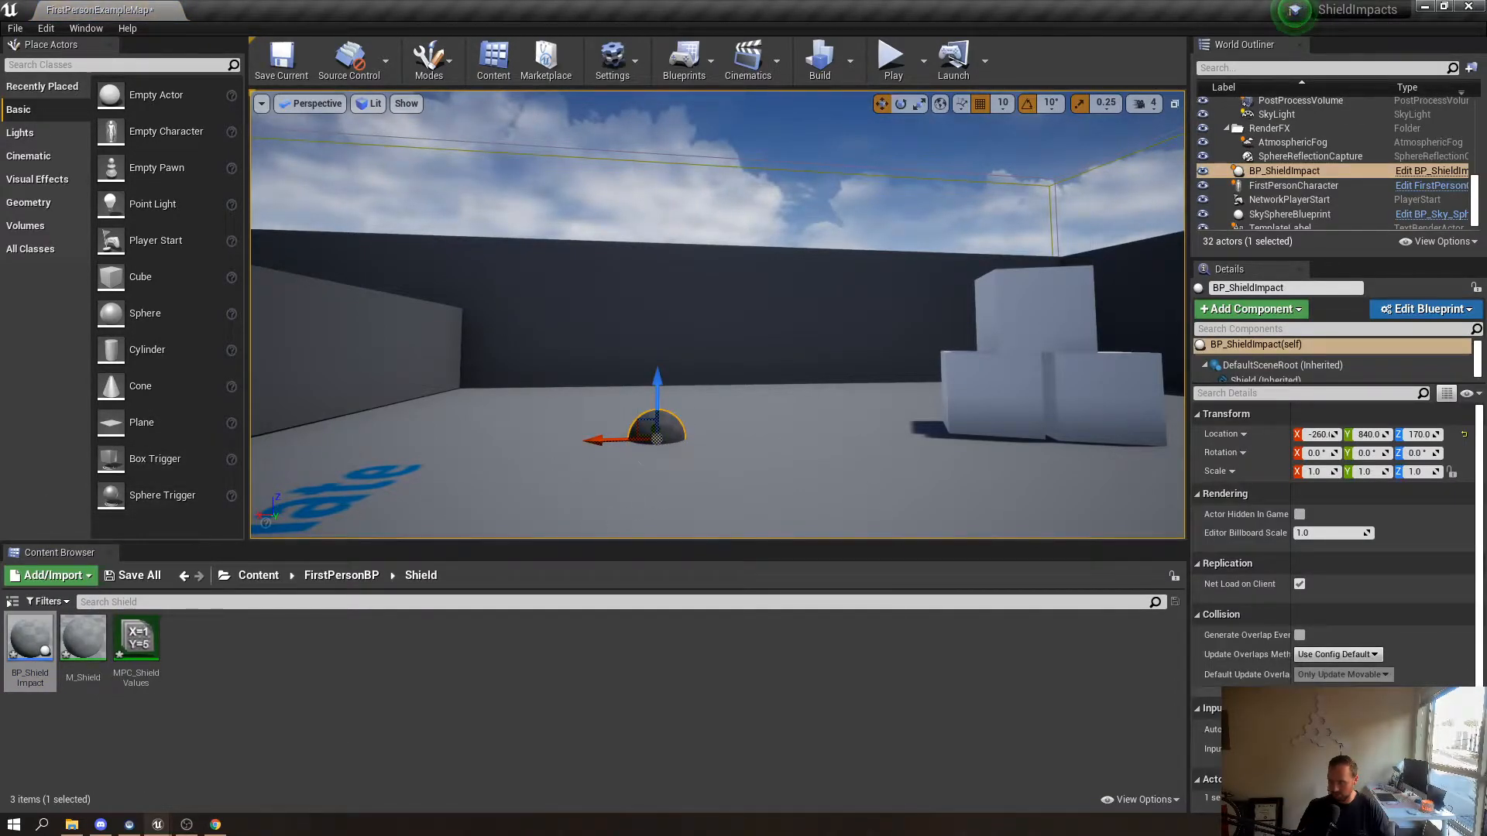
Set the Shield component's scale to 10 on all three axes in BP_ShieldImpact and return to the level
double_click(9, 624)
drag(1093, 175, 774, 1)
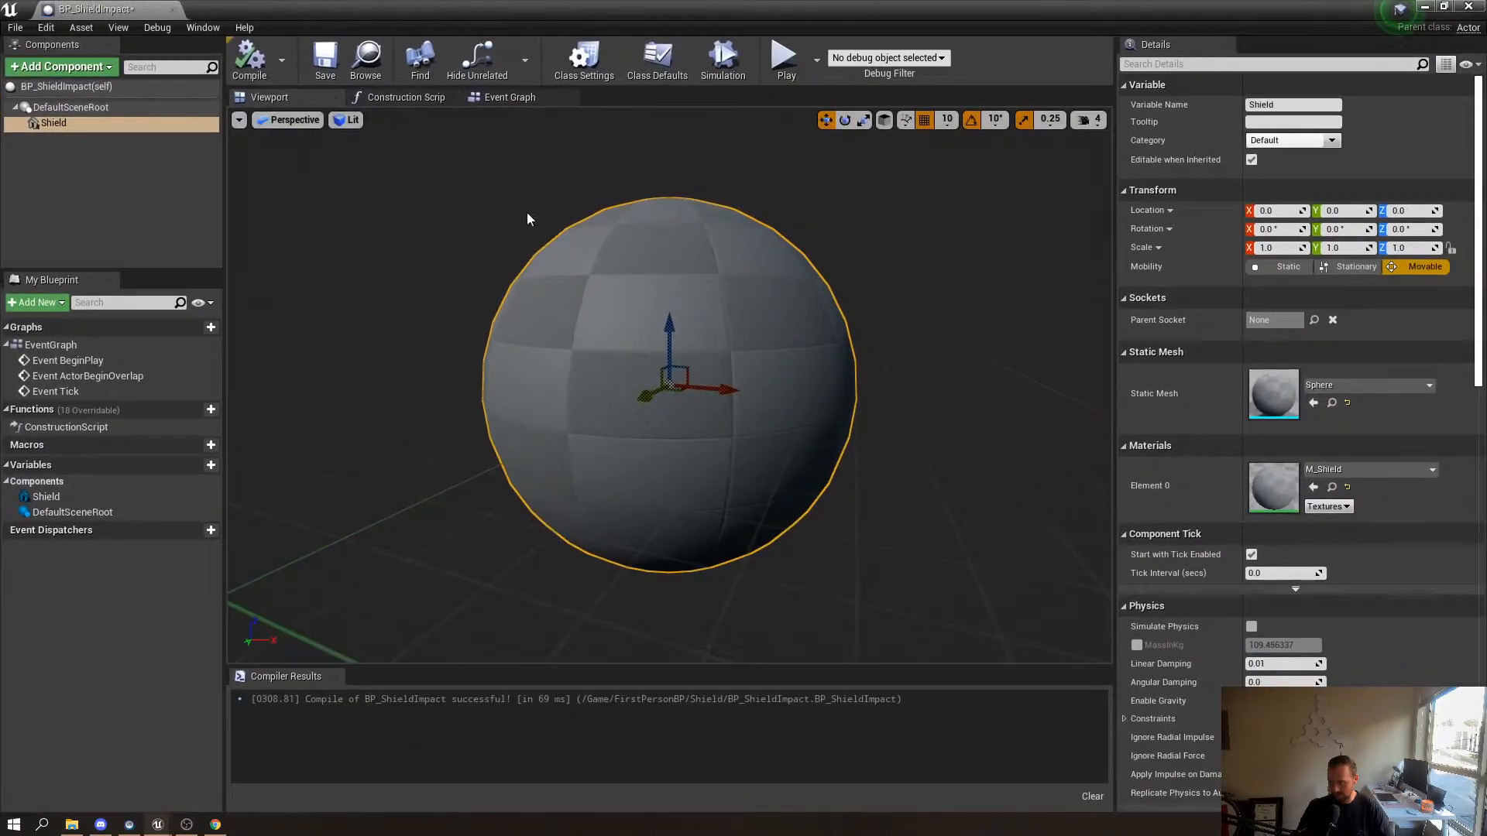
click(68, 129)
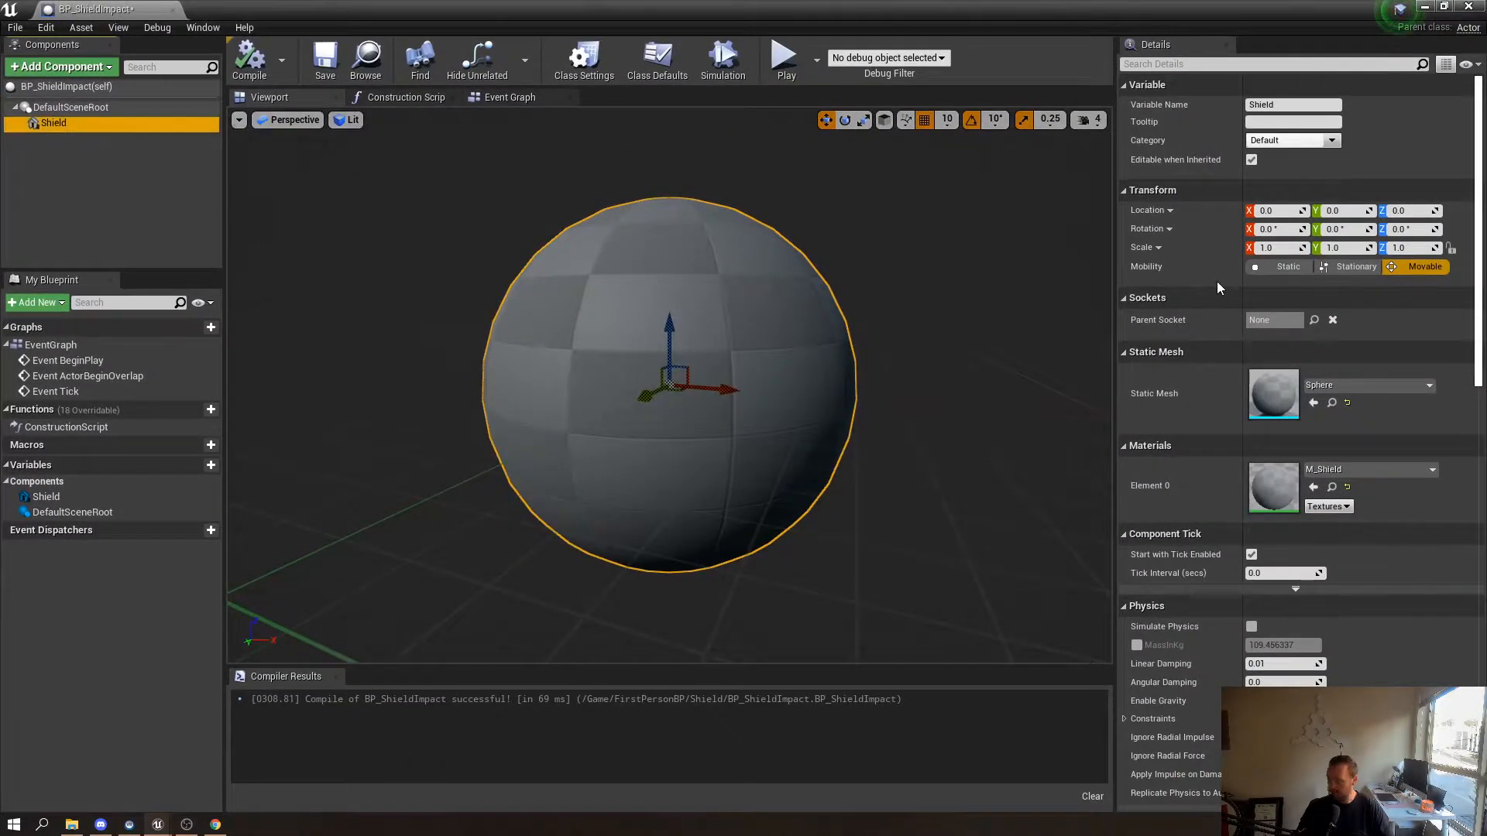
click(1286, 247)
text(10)
key(Tab)
text(10)
key(Tab)
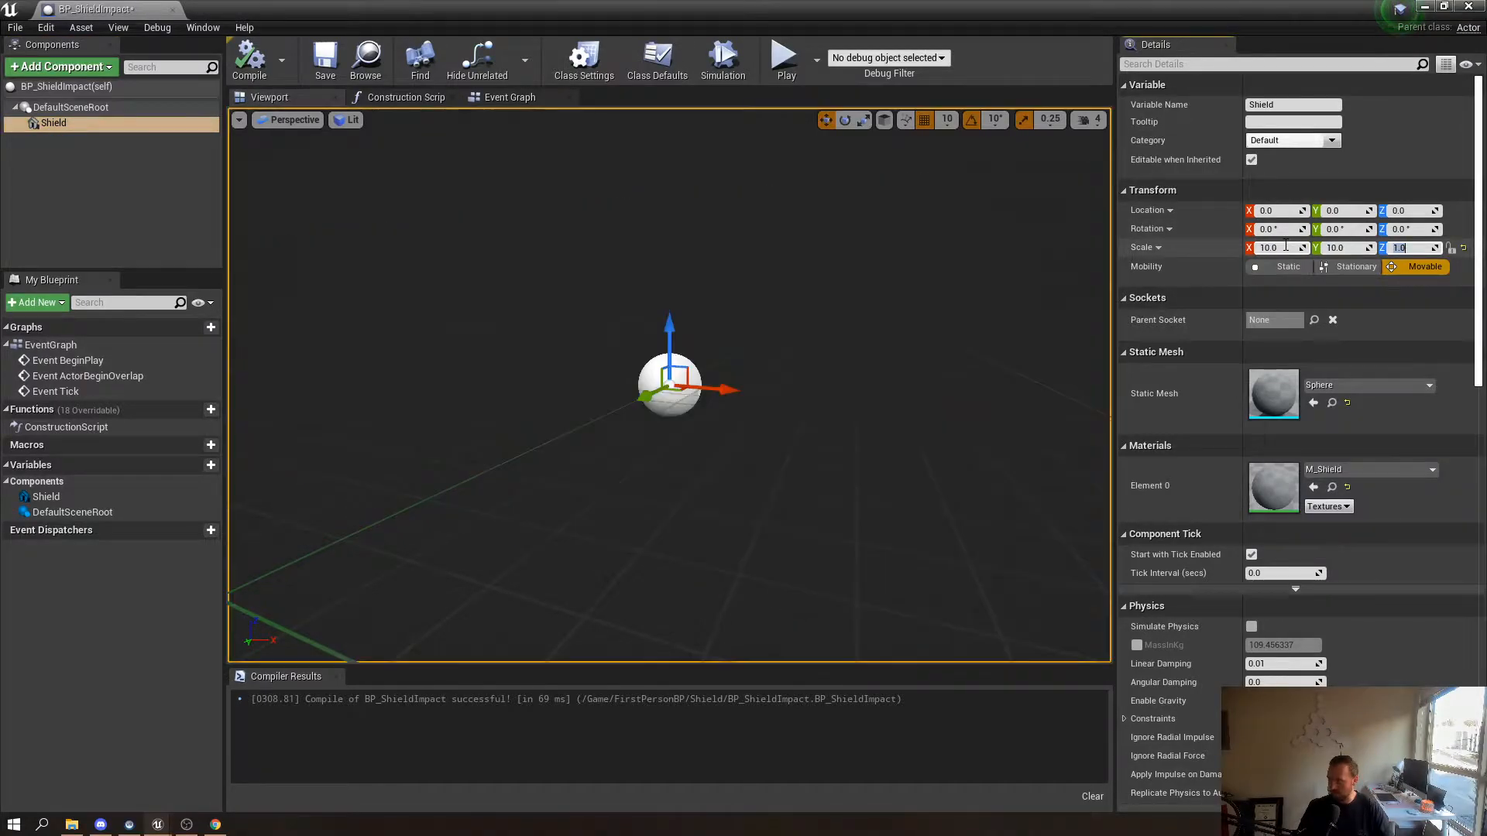
drag(1140, 11, 0, 473)
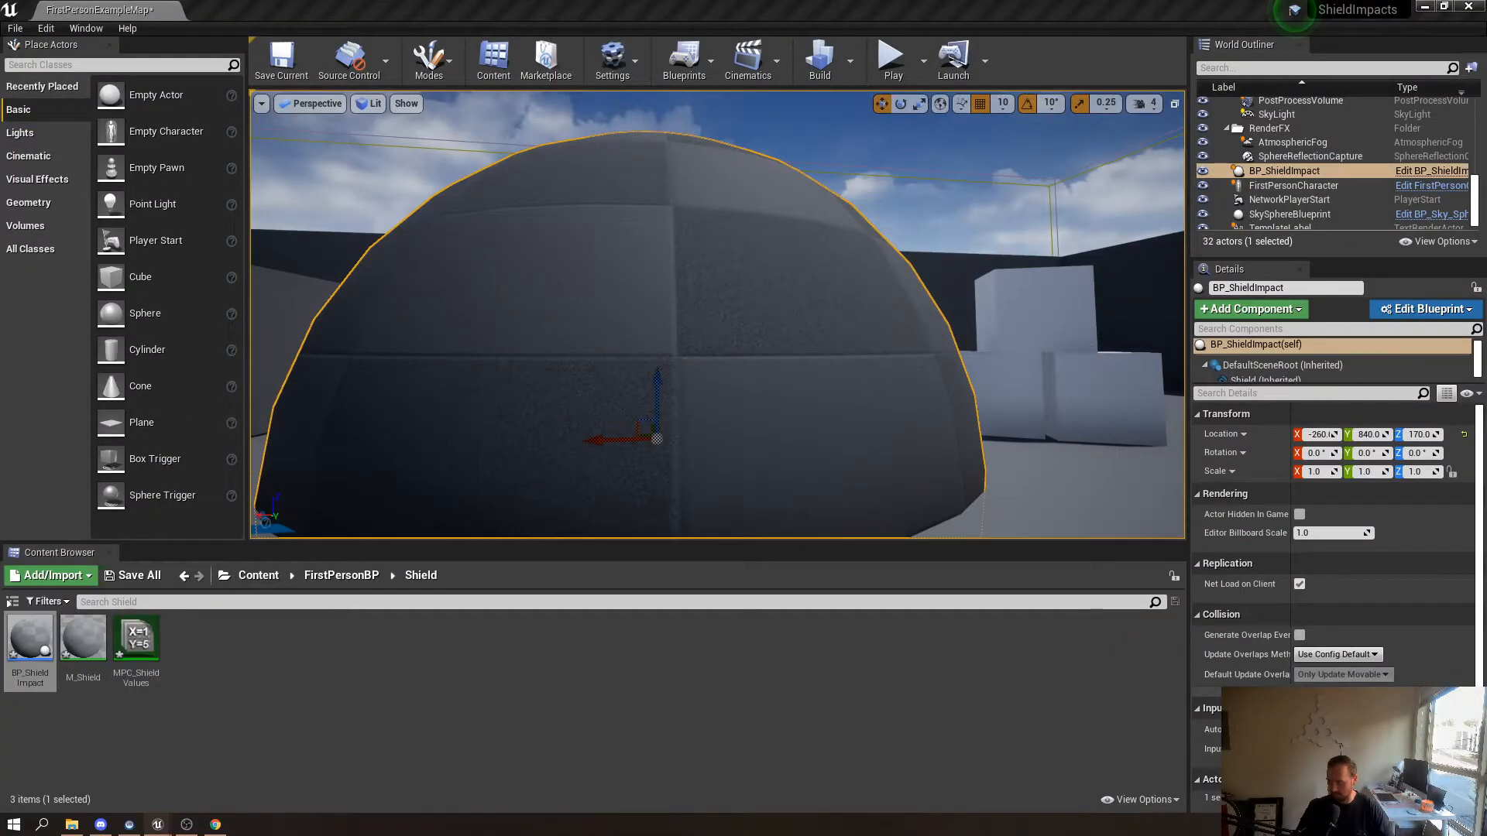
Open the M_Shield material and make room in its editor by widening the preview and closing the Palette
right_drag(717, 314, 674, 337)
right_drag(660, 264, 693, 254)
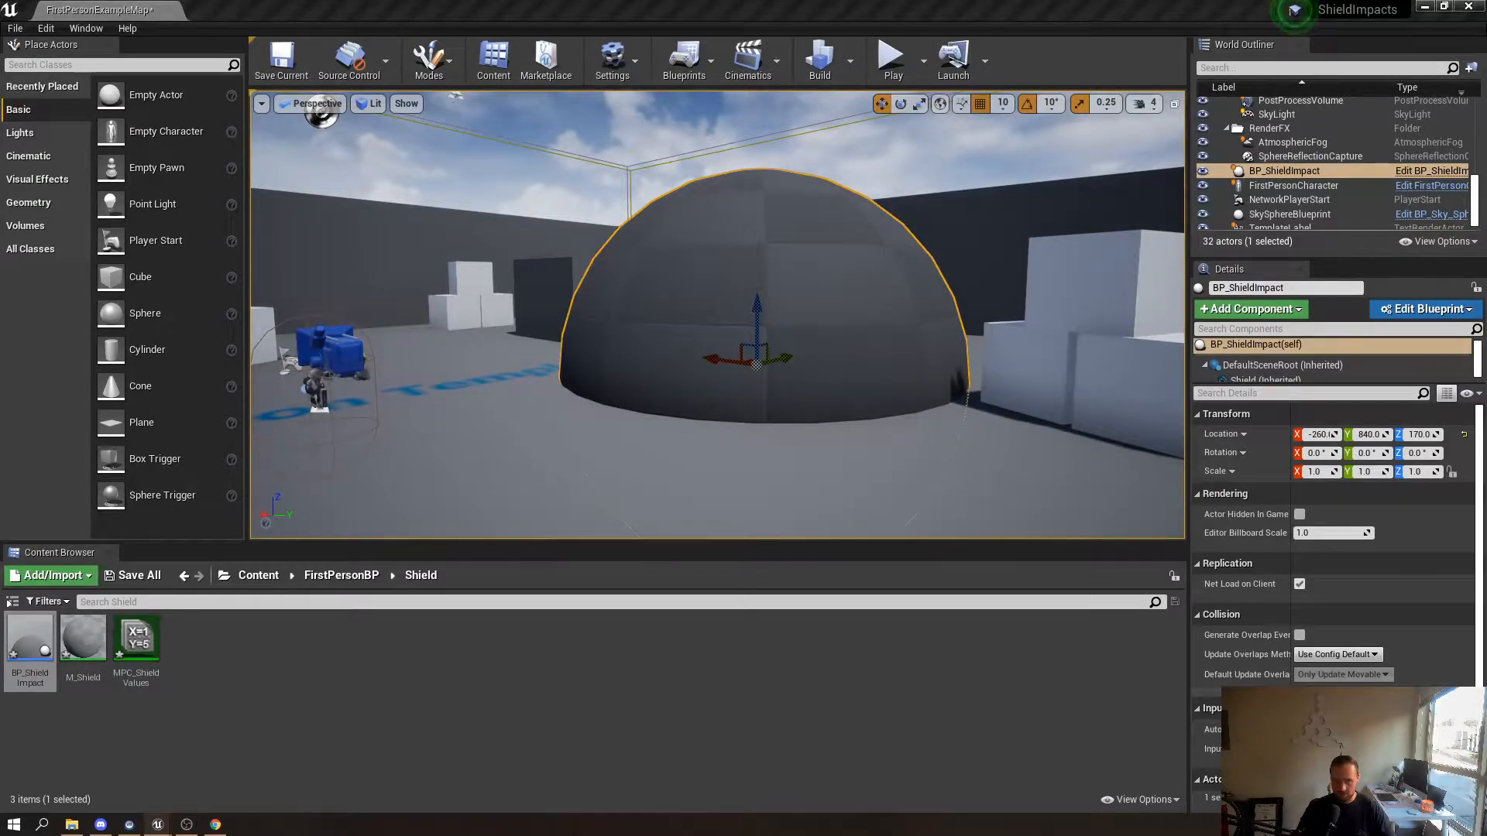
click(333, 716)
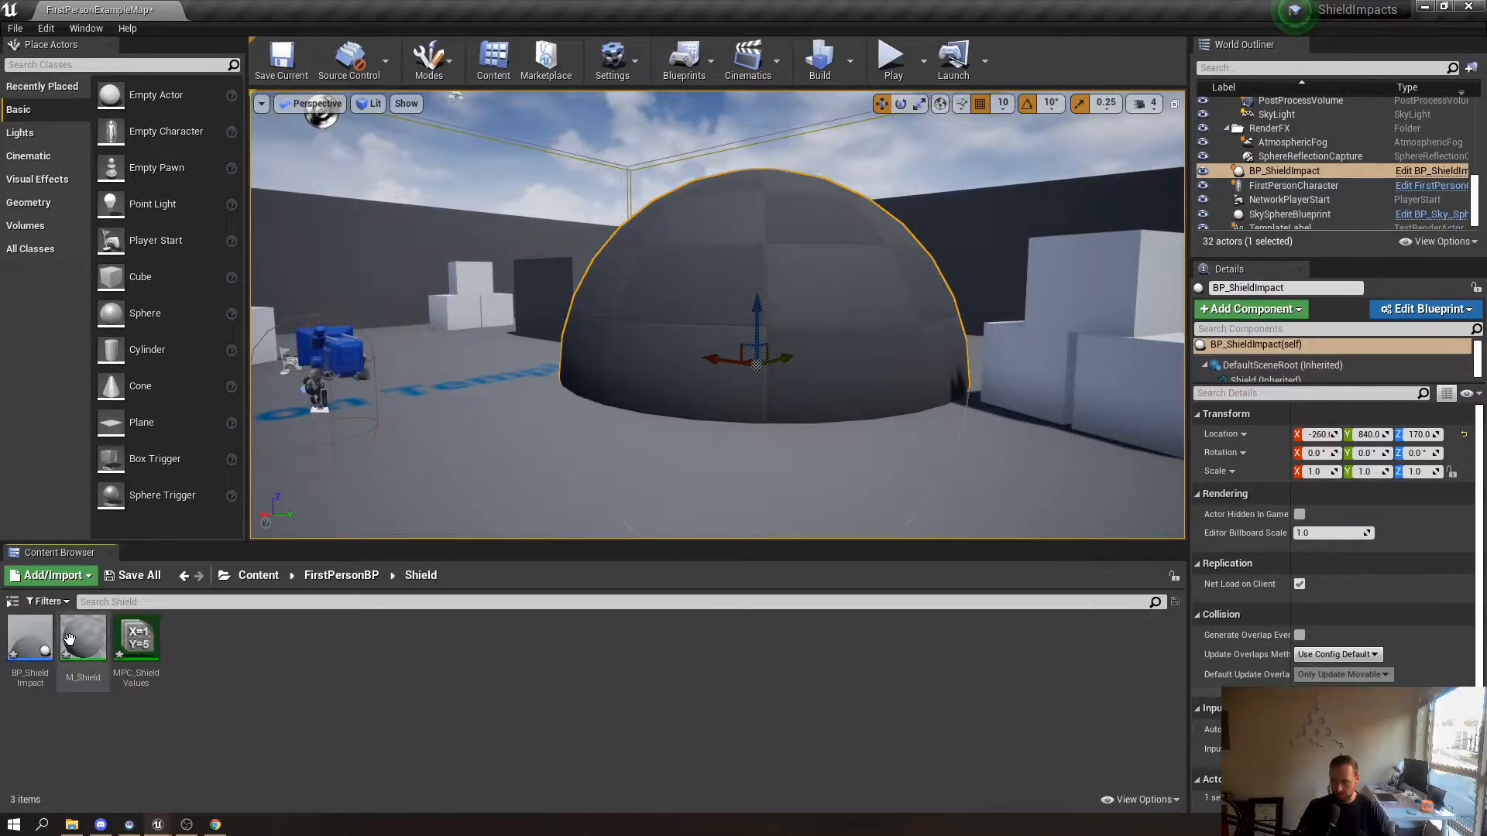
click(93, 637)
double_click(83, 639)
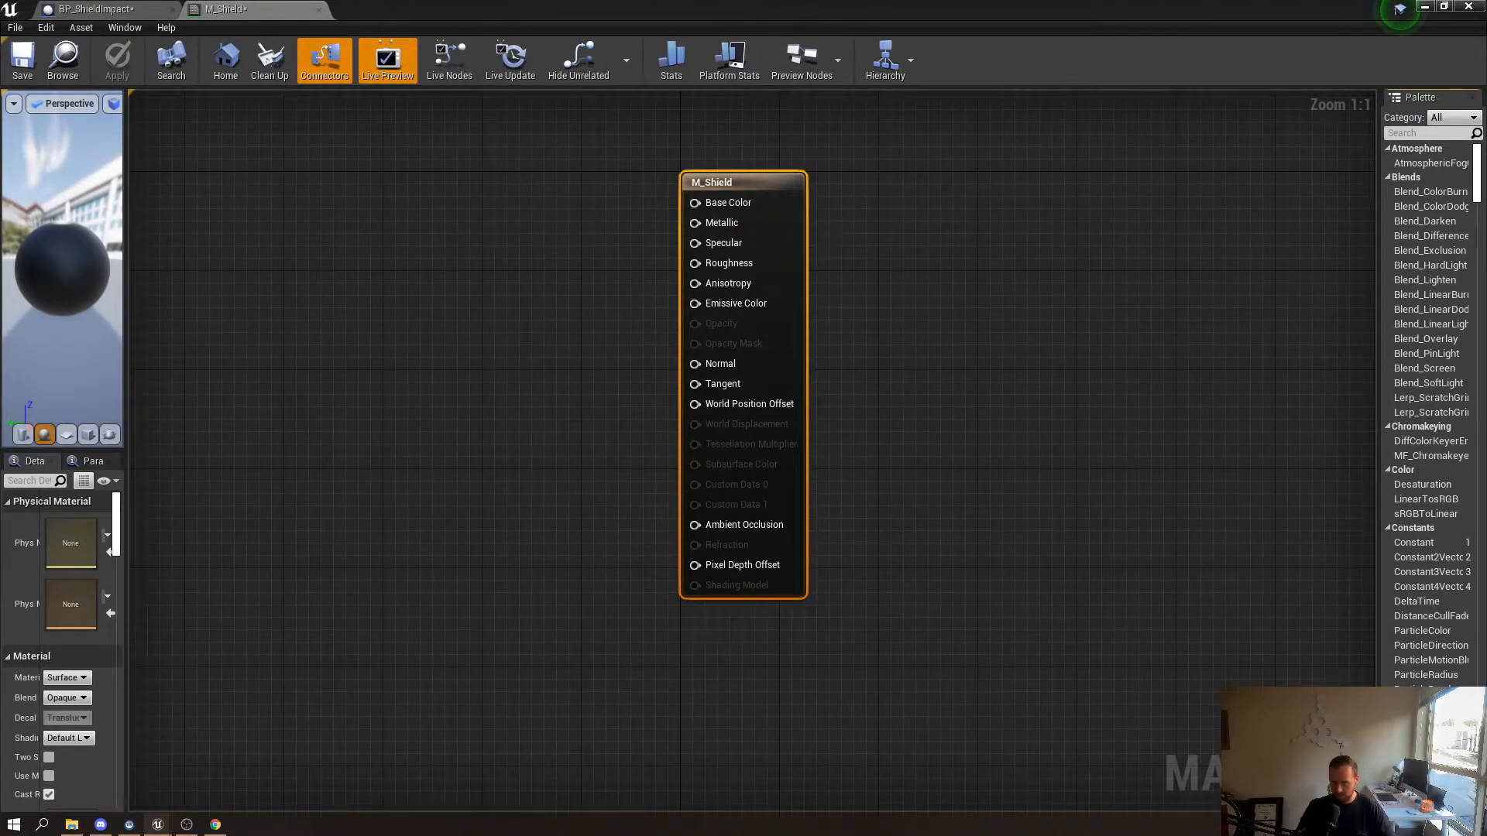
right_drag(285, 521, 548, 503)
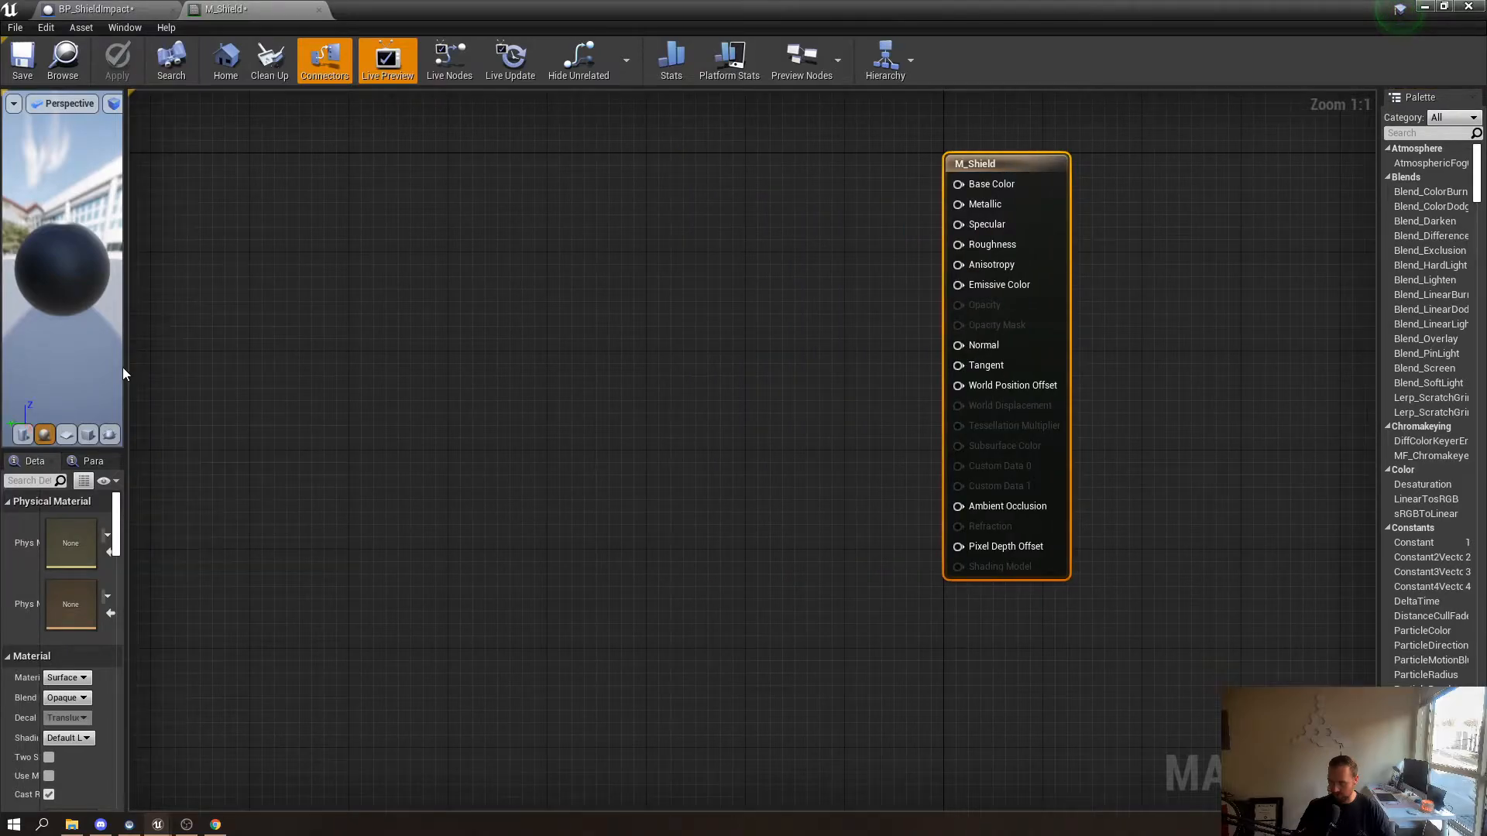
drag(124, 374, 360, 374)
right_drag(978, 377, 846, 449)
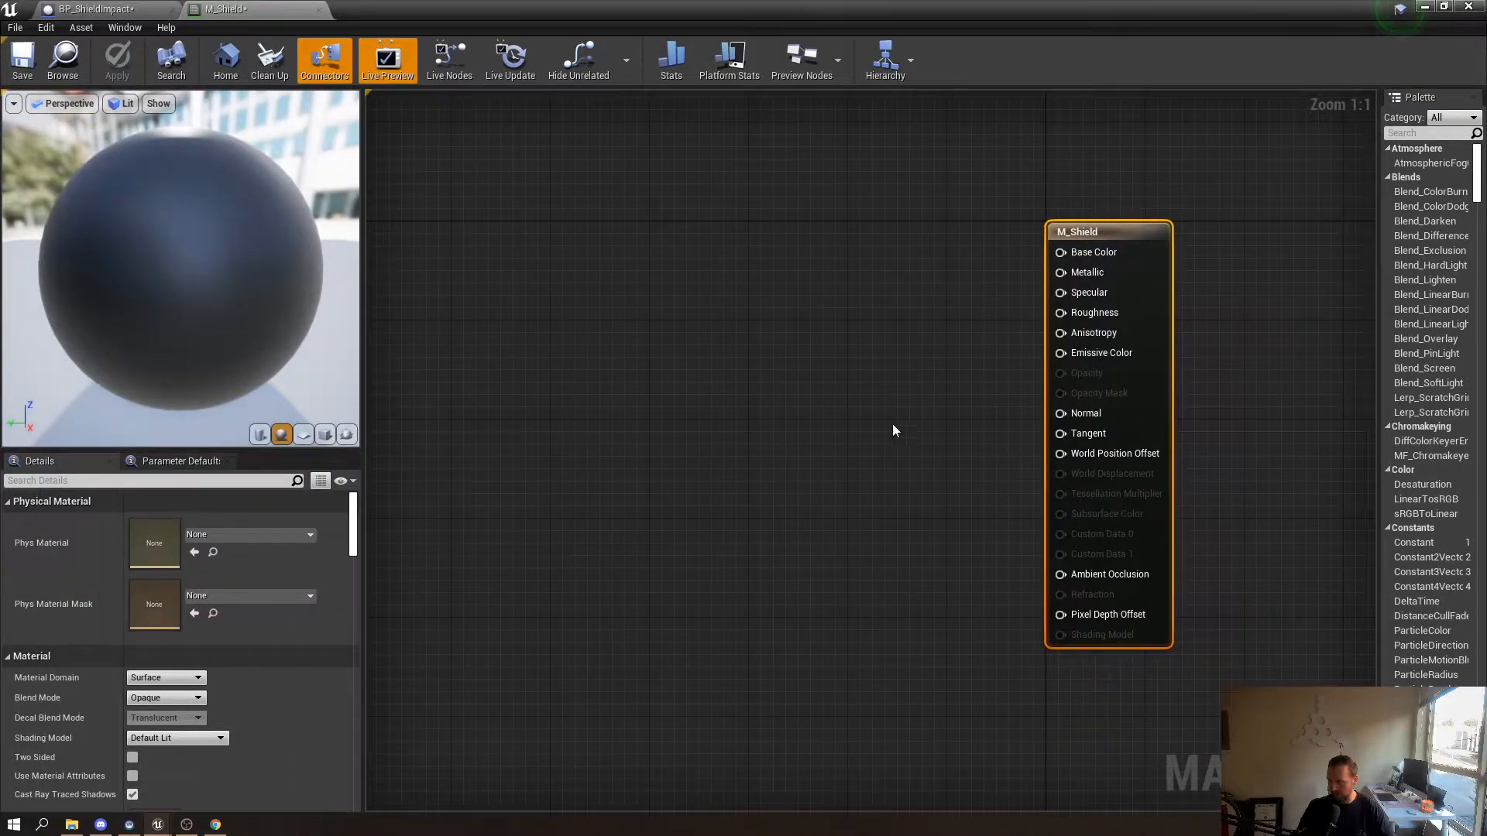
click(1472, 98)
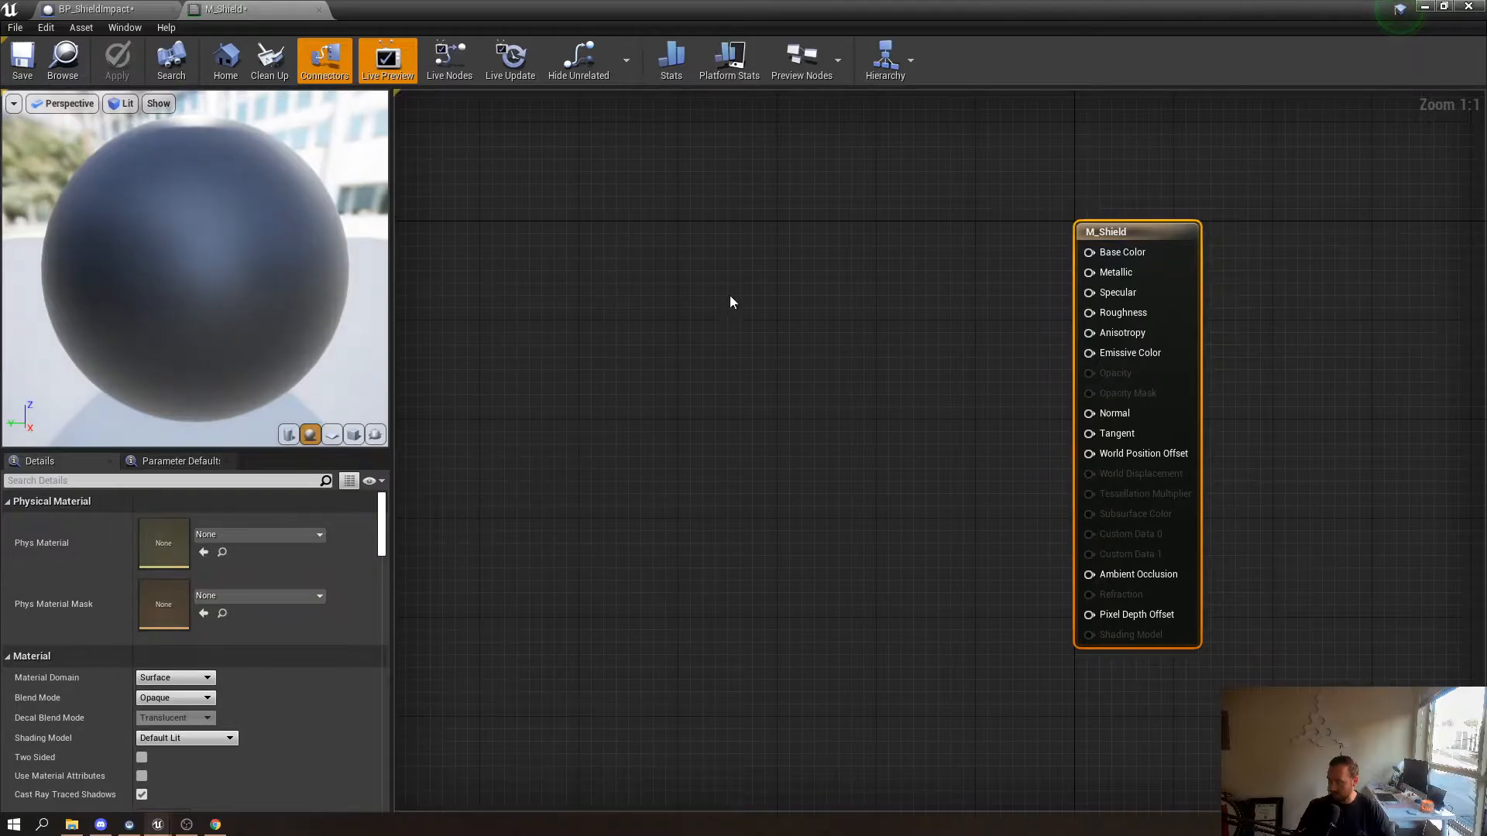
Set the M_Shield material's blend mode to Translucent
drag(148, 353, 175, 302)
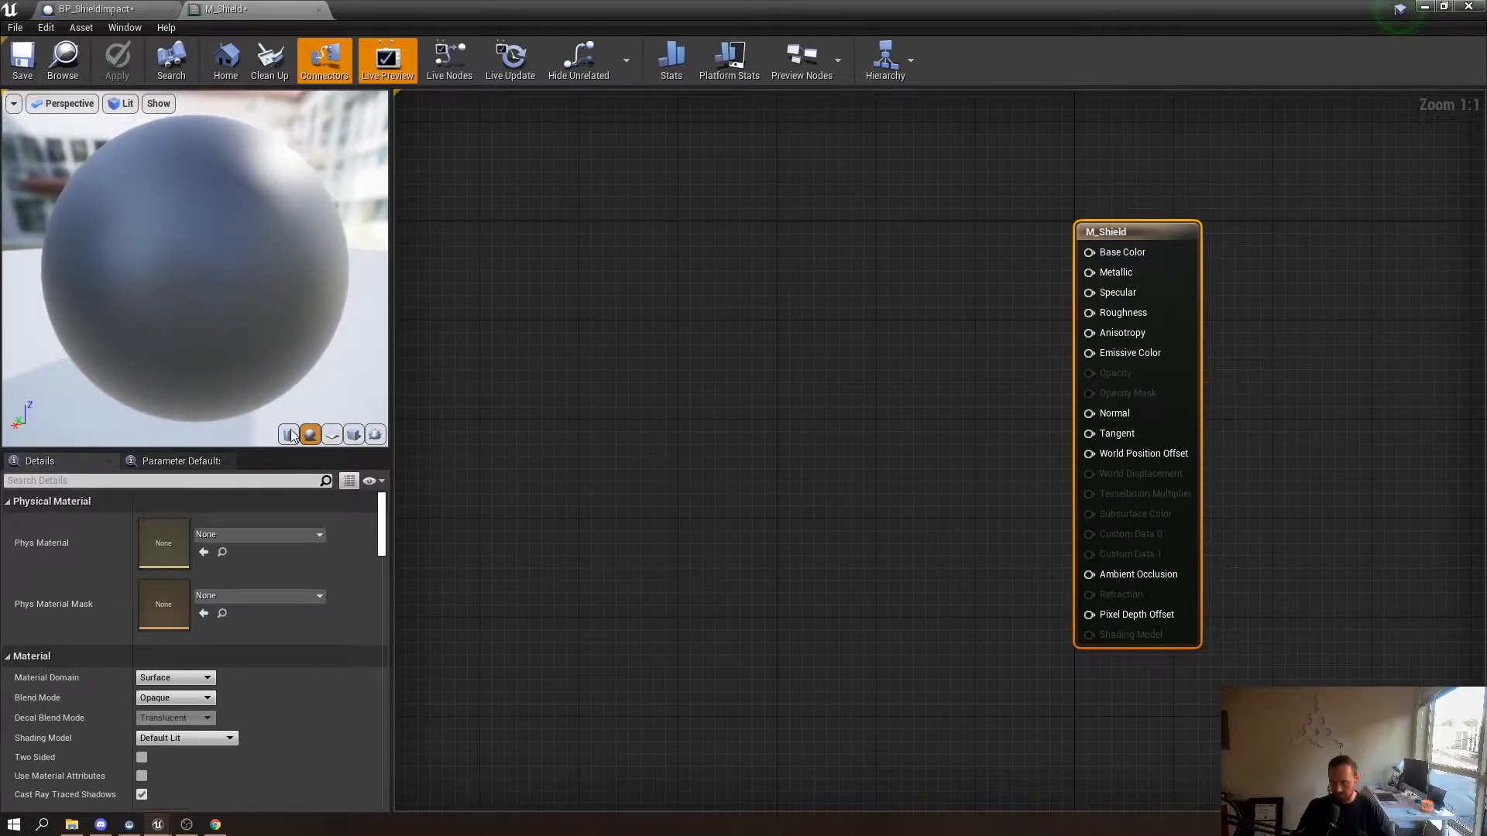
click(194, 699)
click(197, 732)
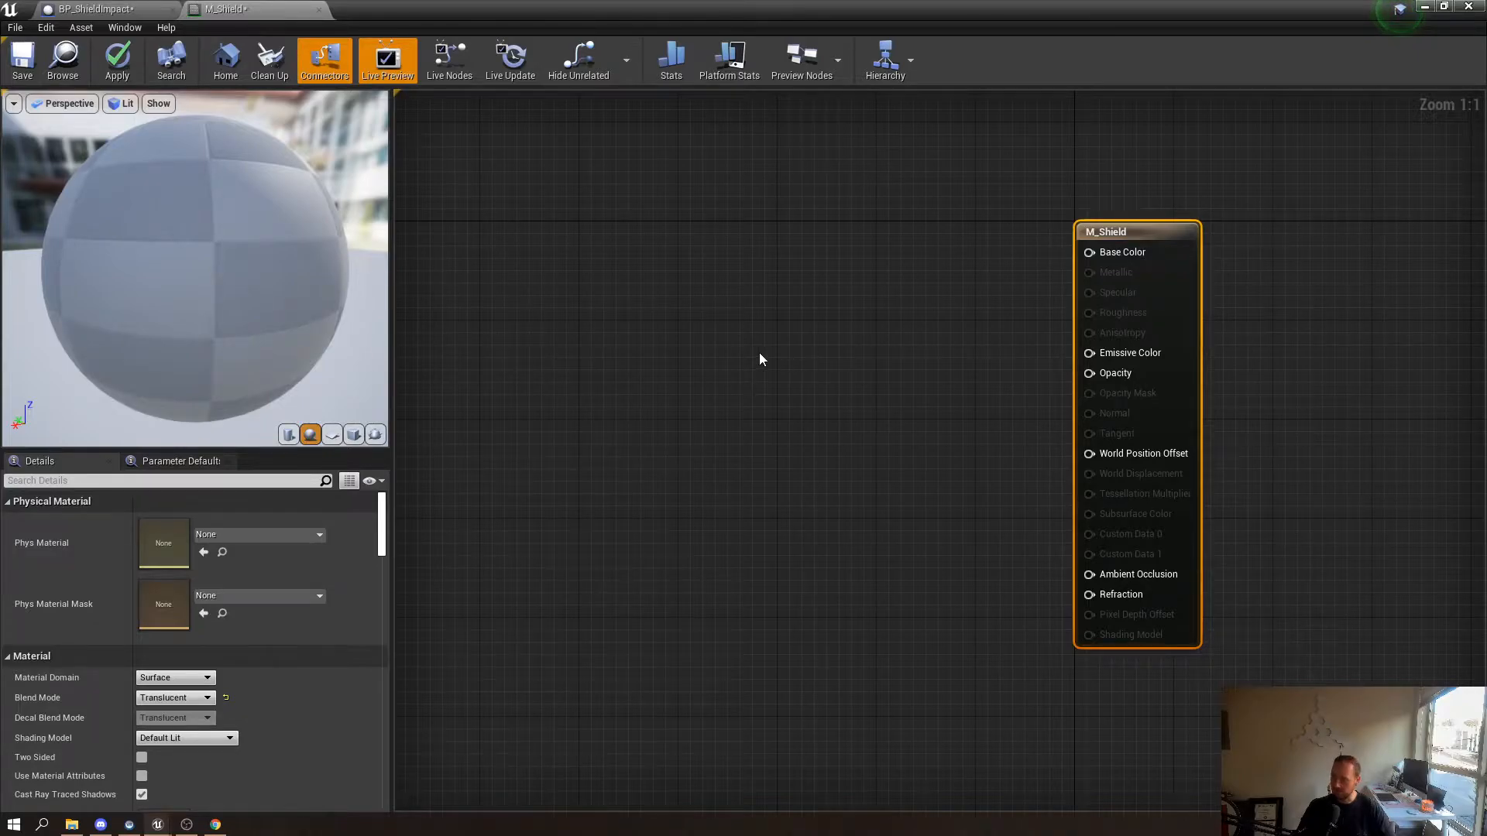
Add a Constant node and a scalar parameter named Opacity to the M_Shield graph
click(648, 377)
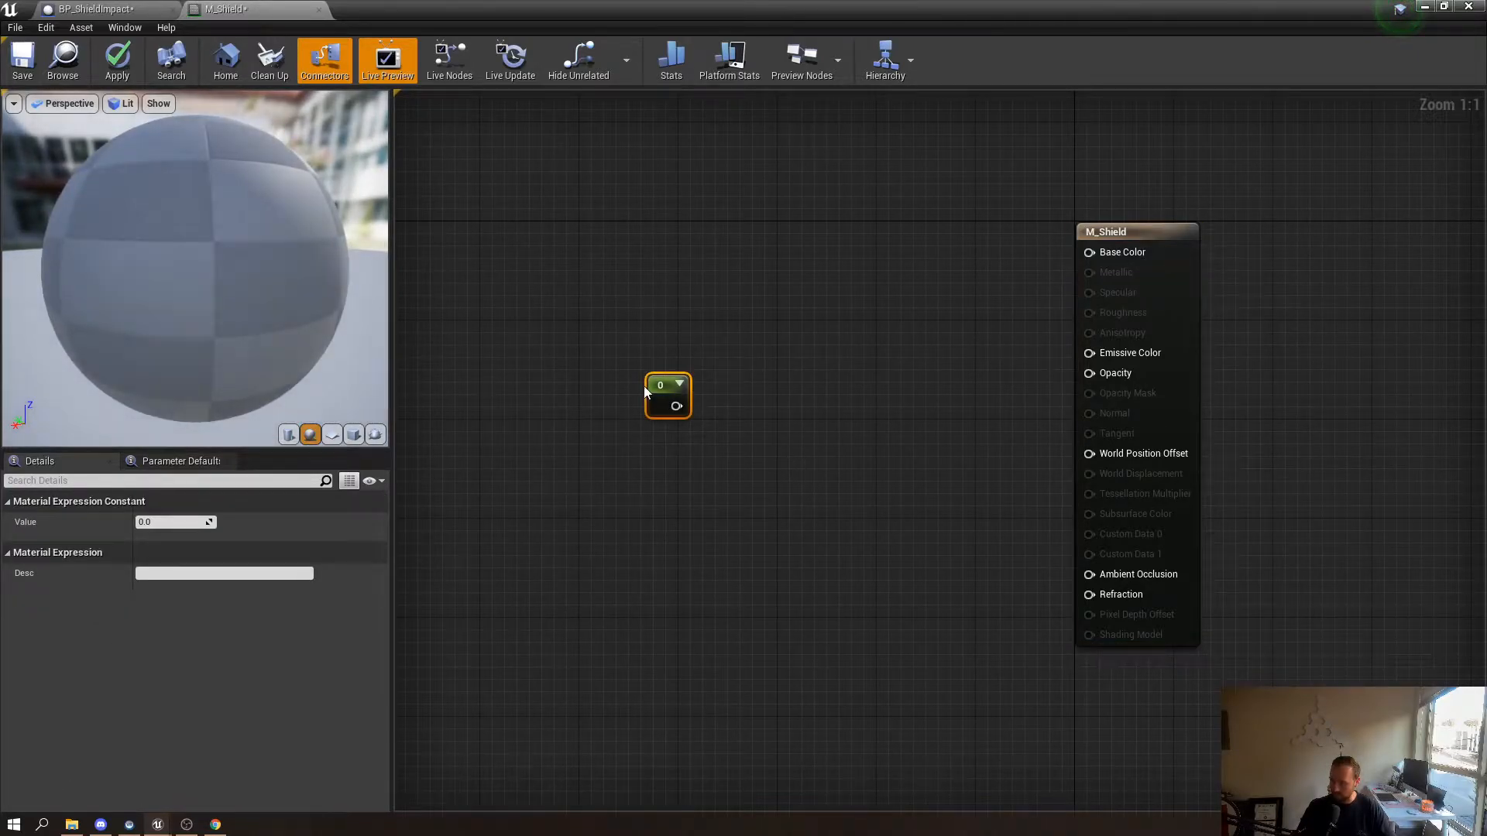
right_click(644, 455)
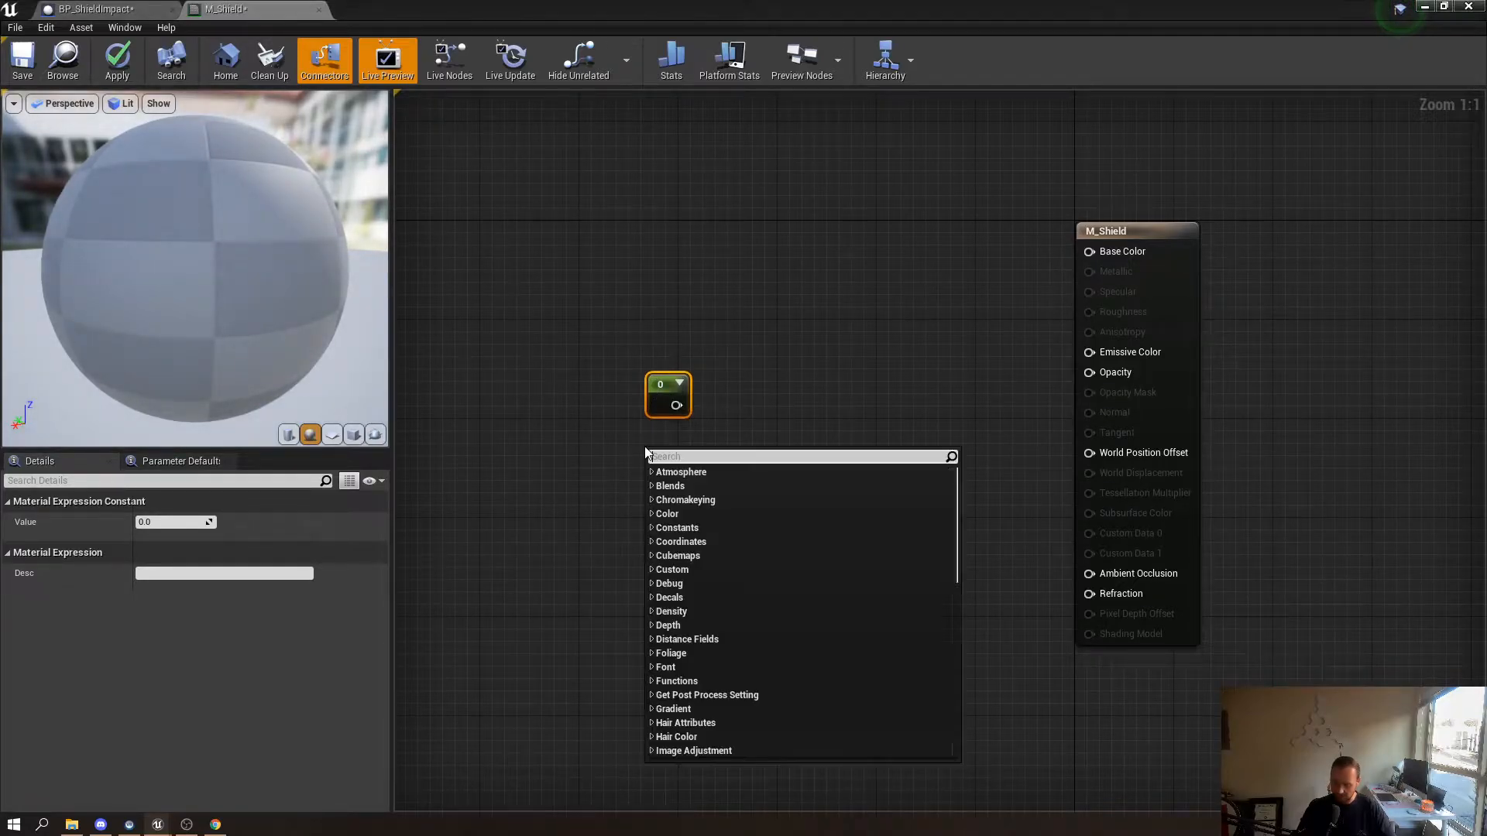
text(scalar)
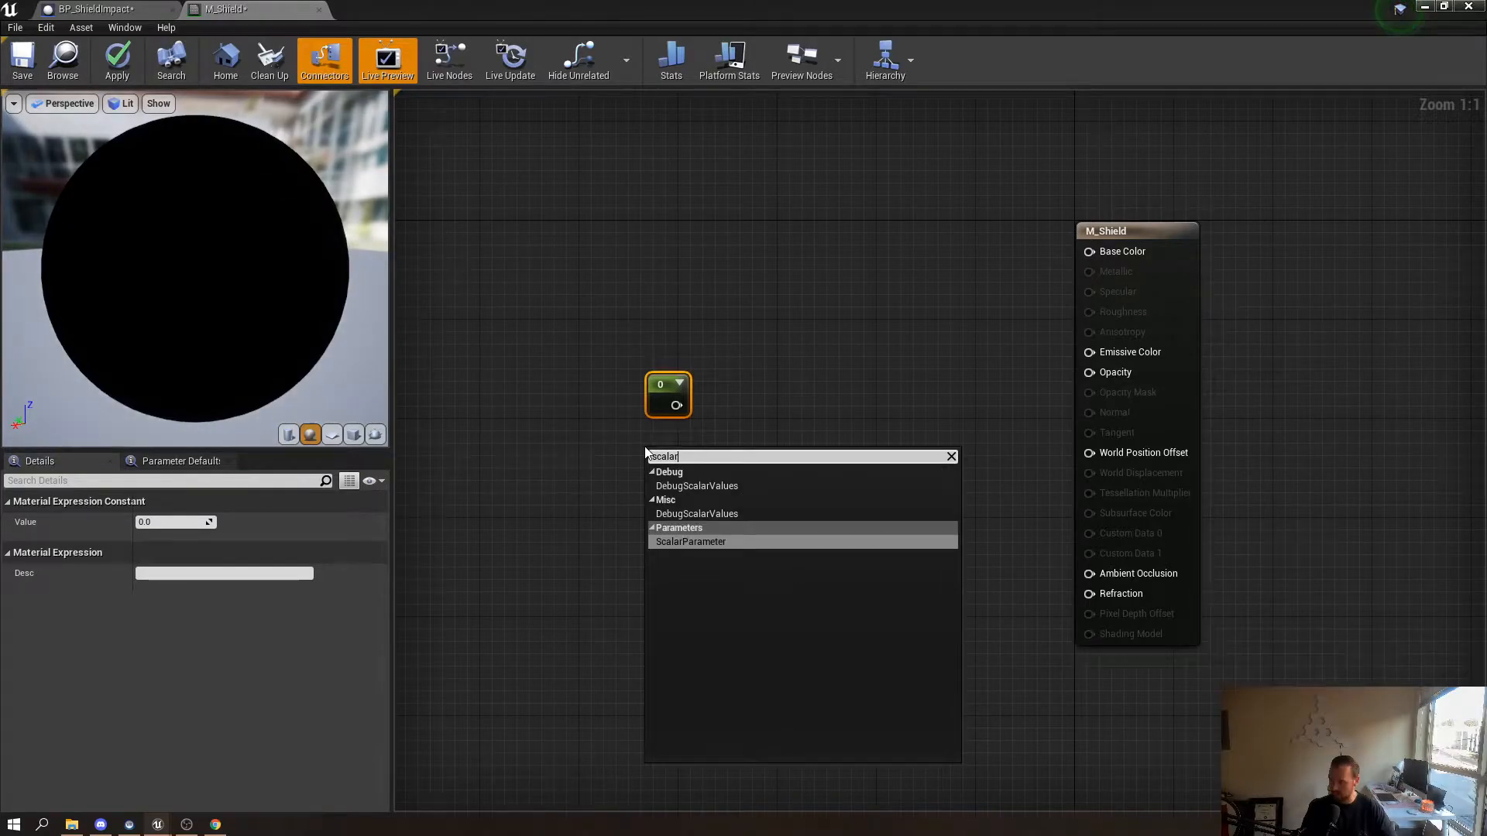
click(706, 542)
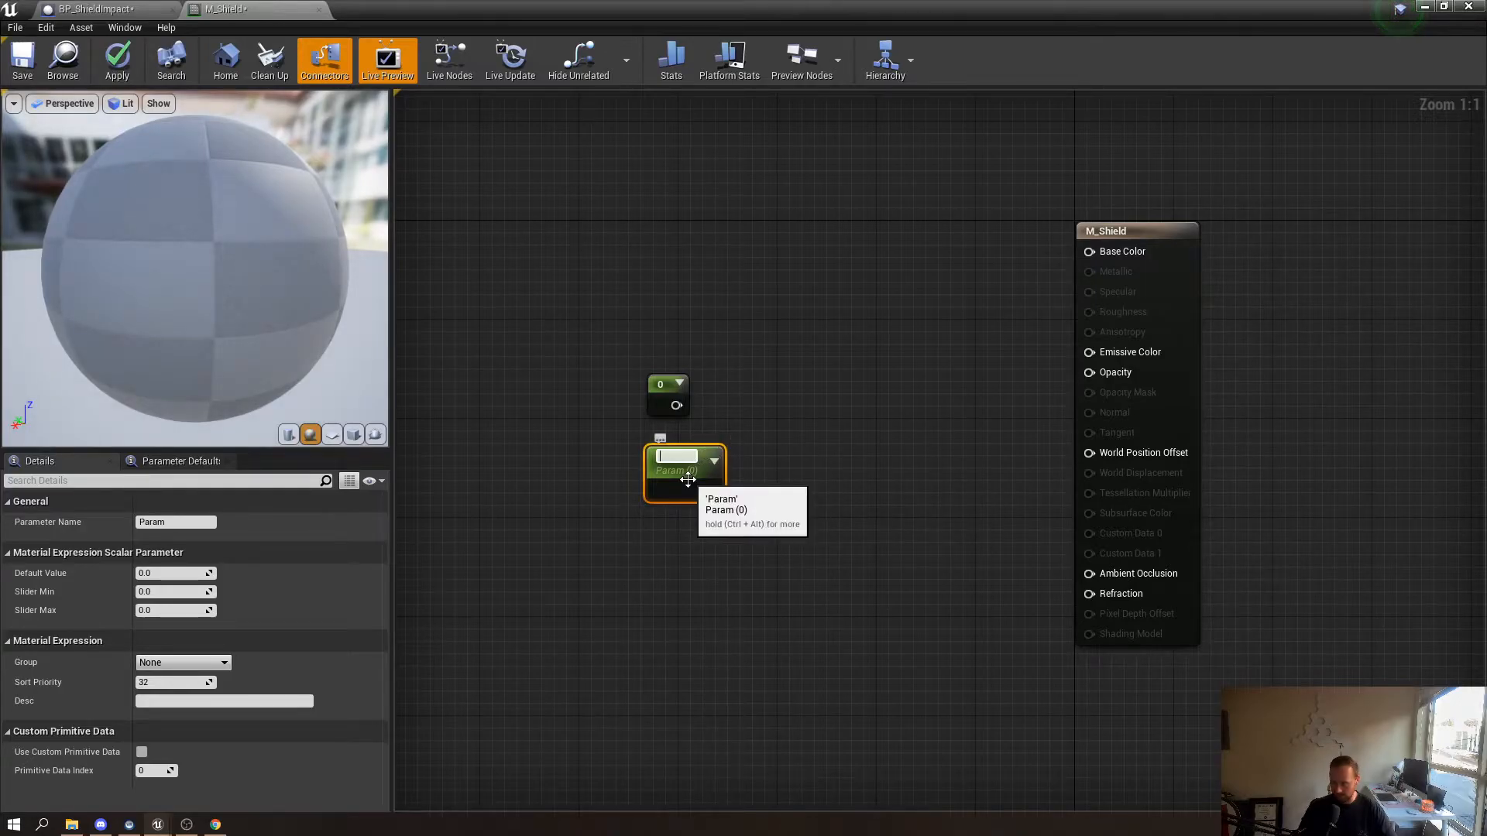
text(Opacity)
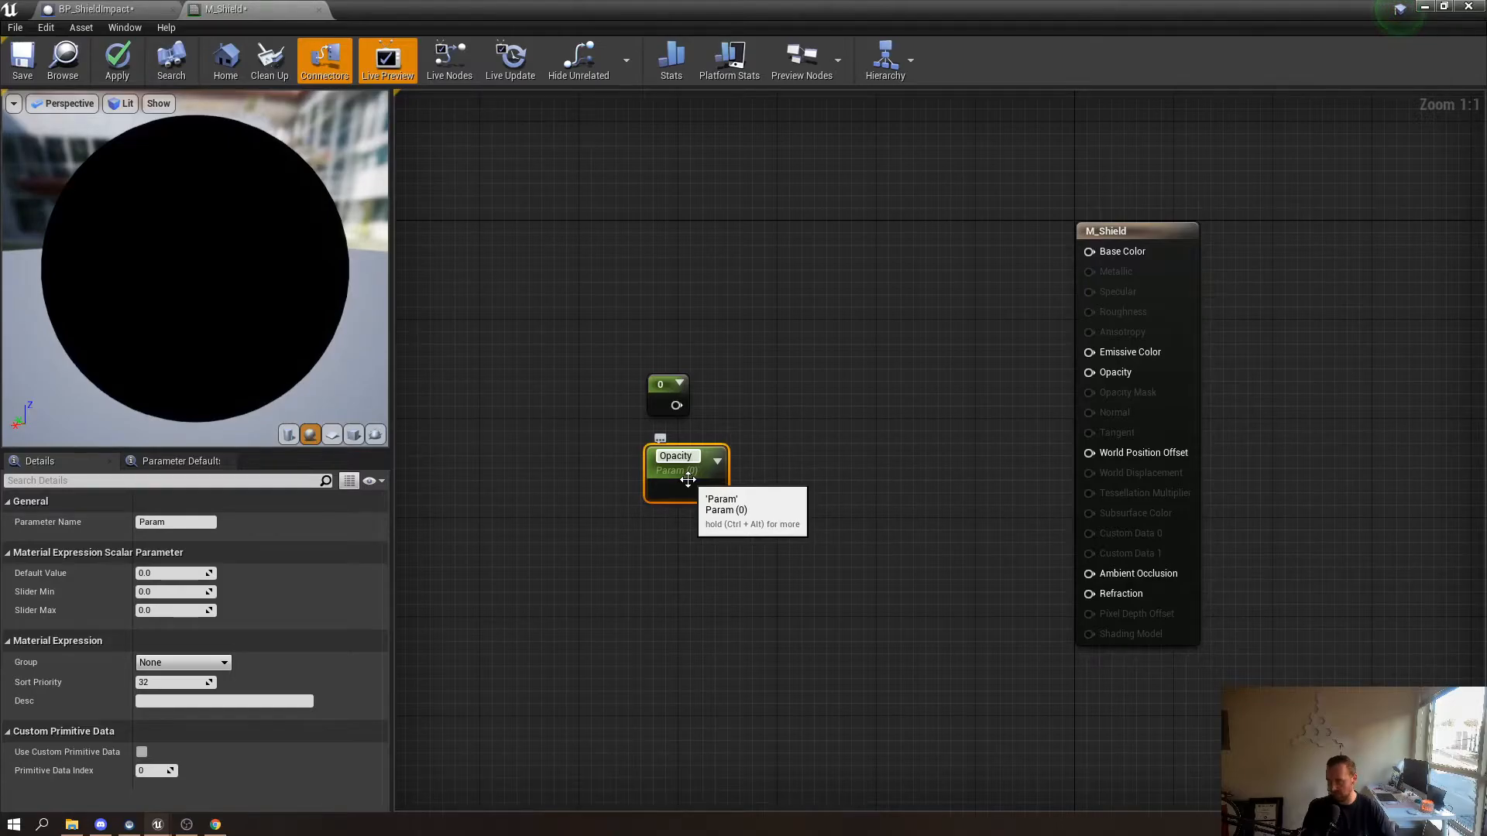
key(Return)
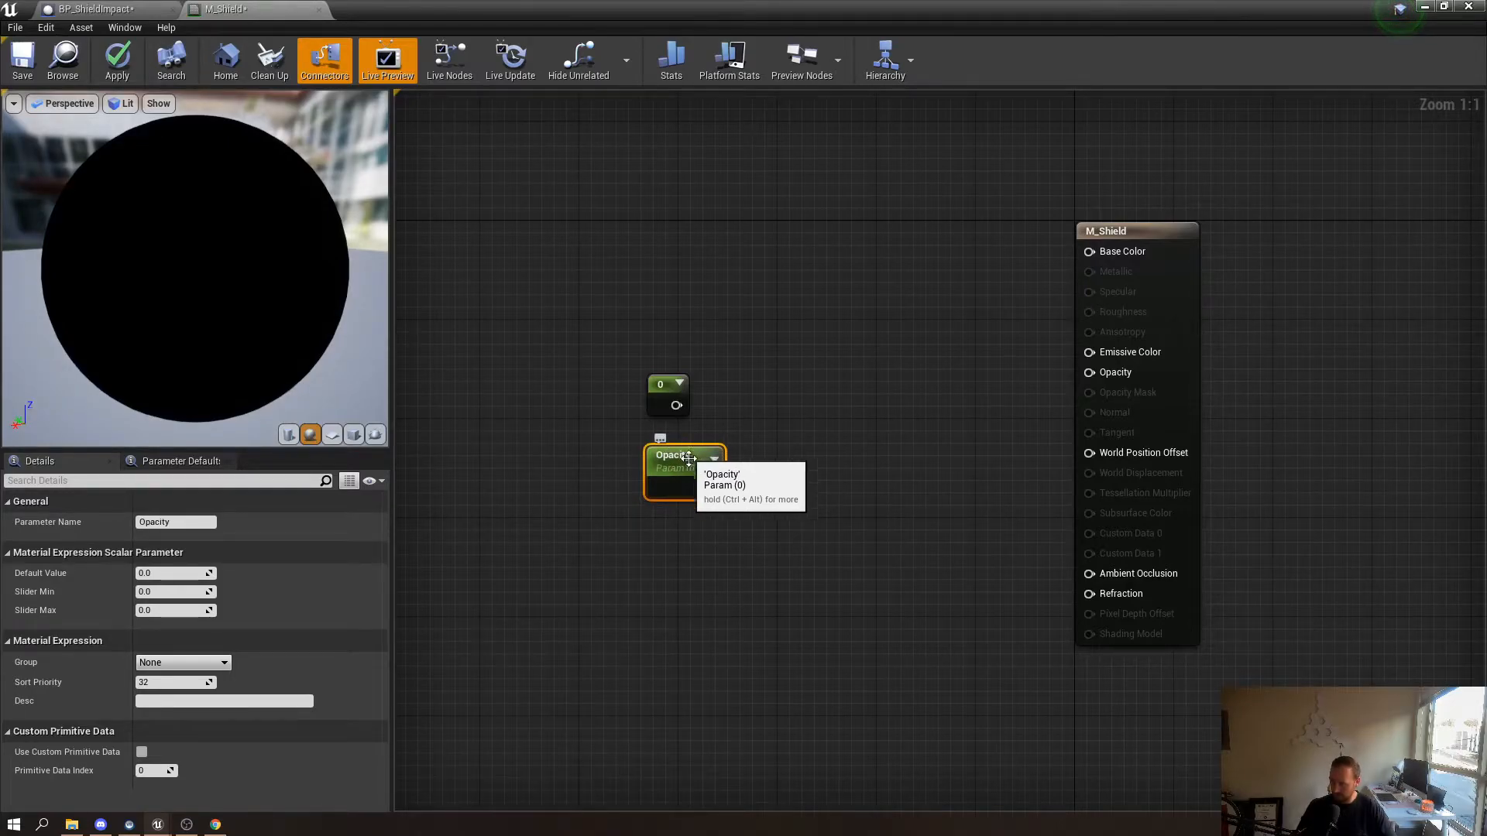
Connect the Opacity parameter to the M_Shield material's Opacity input, move it aside, and delete the unused Constant node
drag(710, 488, 1090, 373)
drag(680, 481, 536, 368)
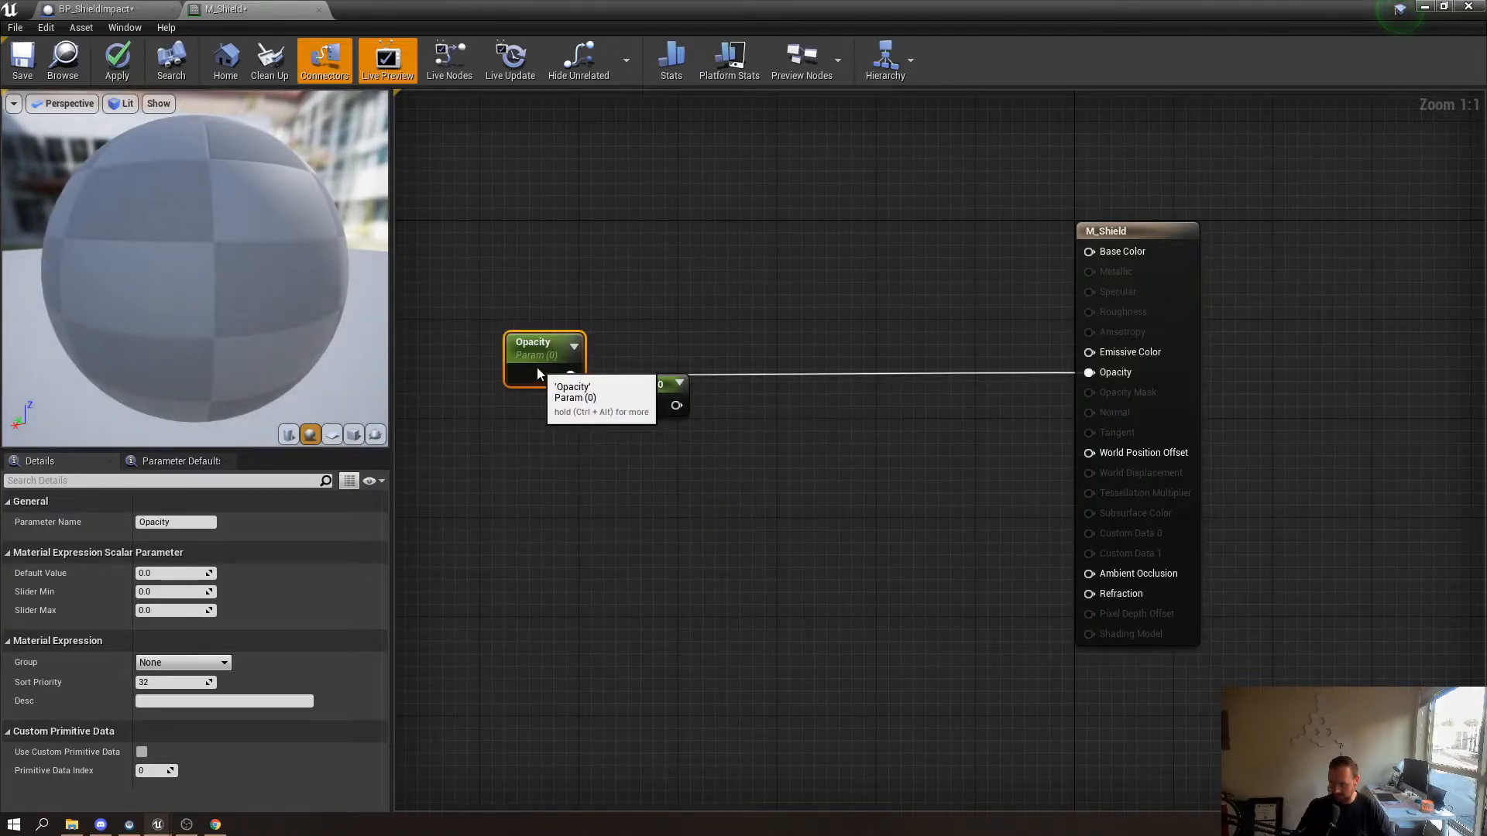
drag(661, 385, 678, 453)
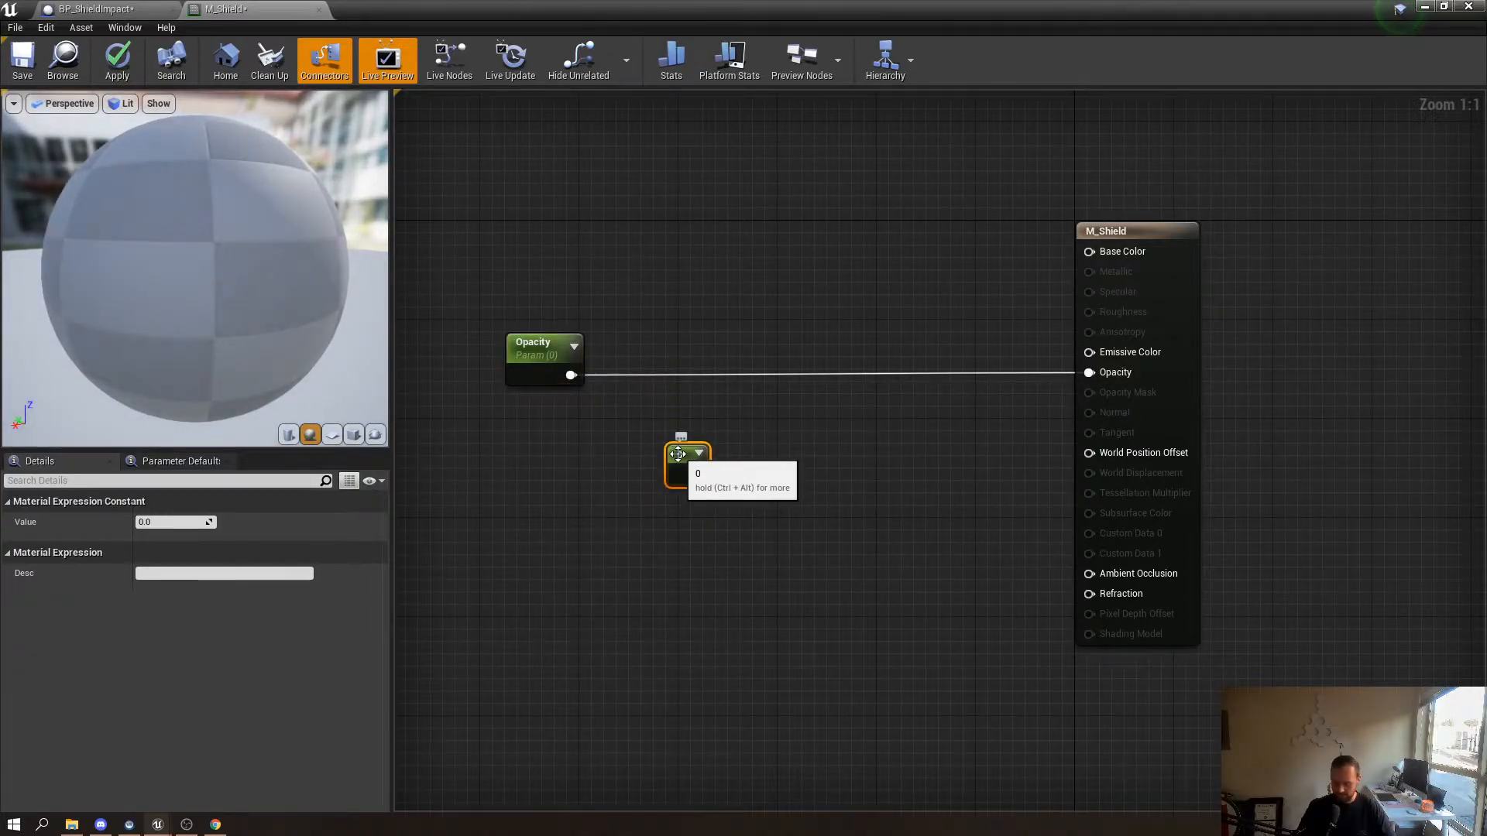
key(Delete)
Set the Opacity parameter's default value to 0.3 and check the transparency on the preview sphere
click(547, 374)
click(182, 575)
key(Return)
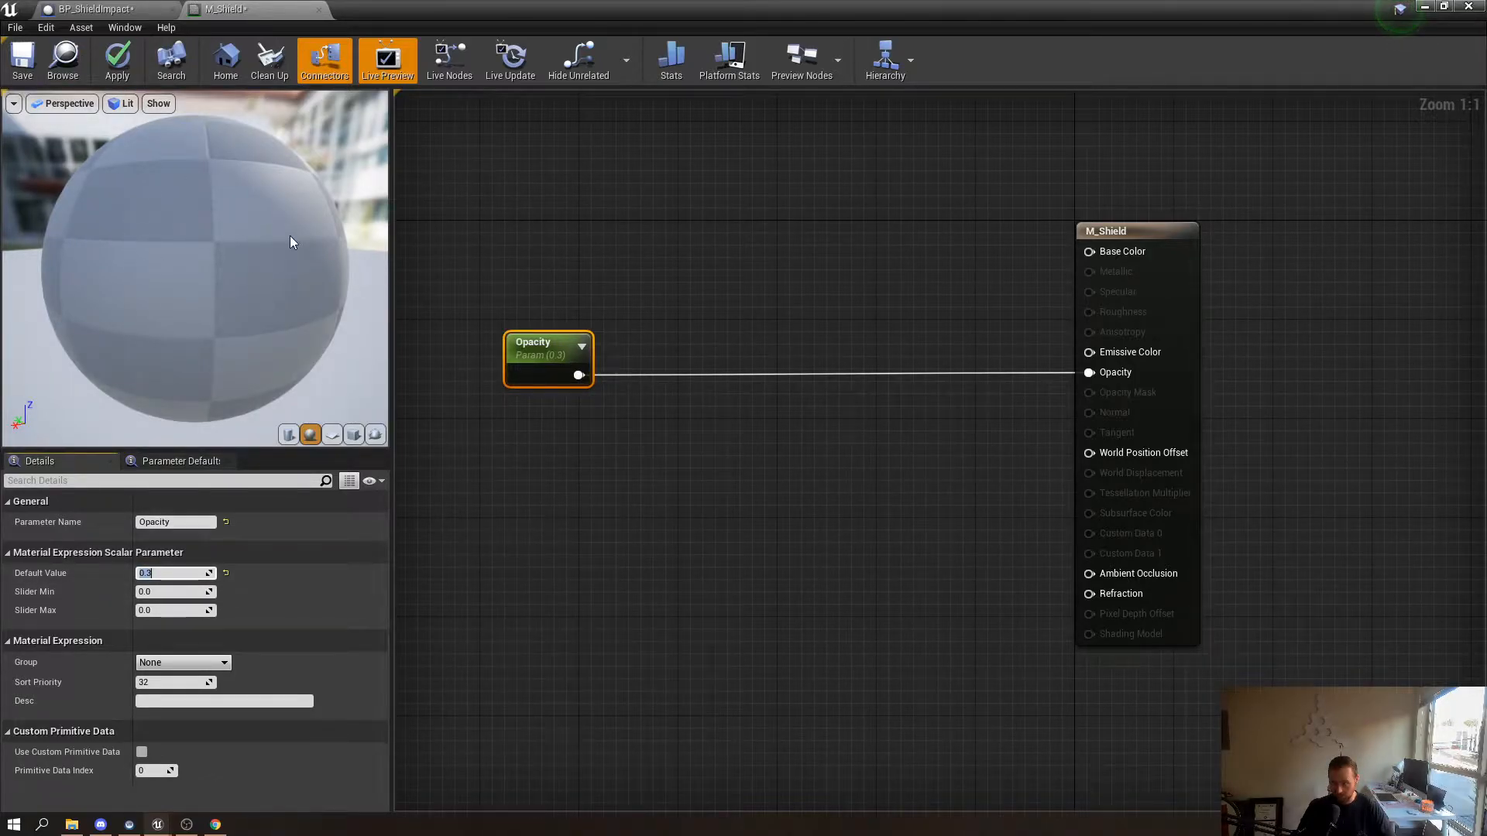
drag(199, 240, 248, 264)
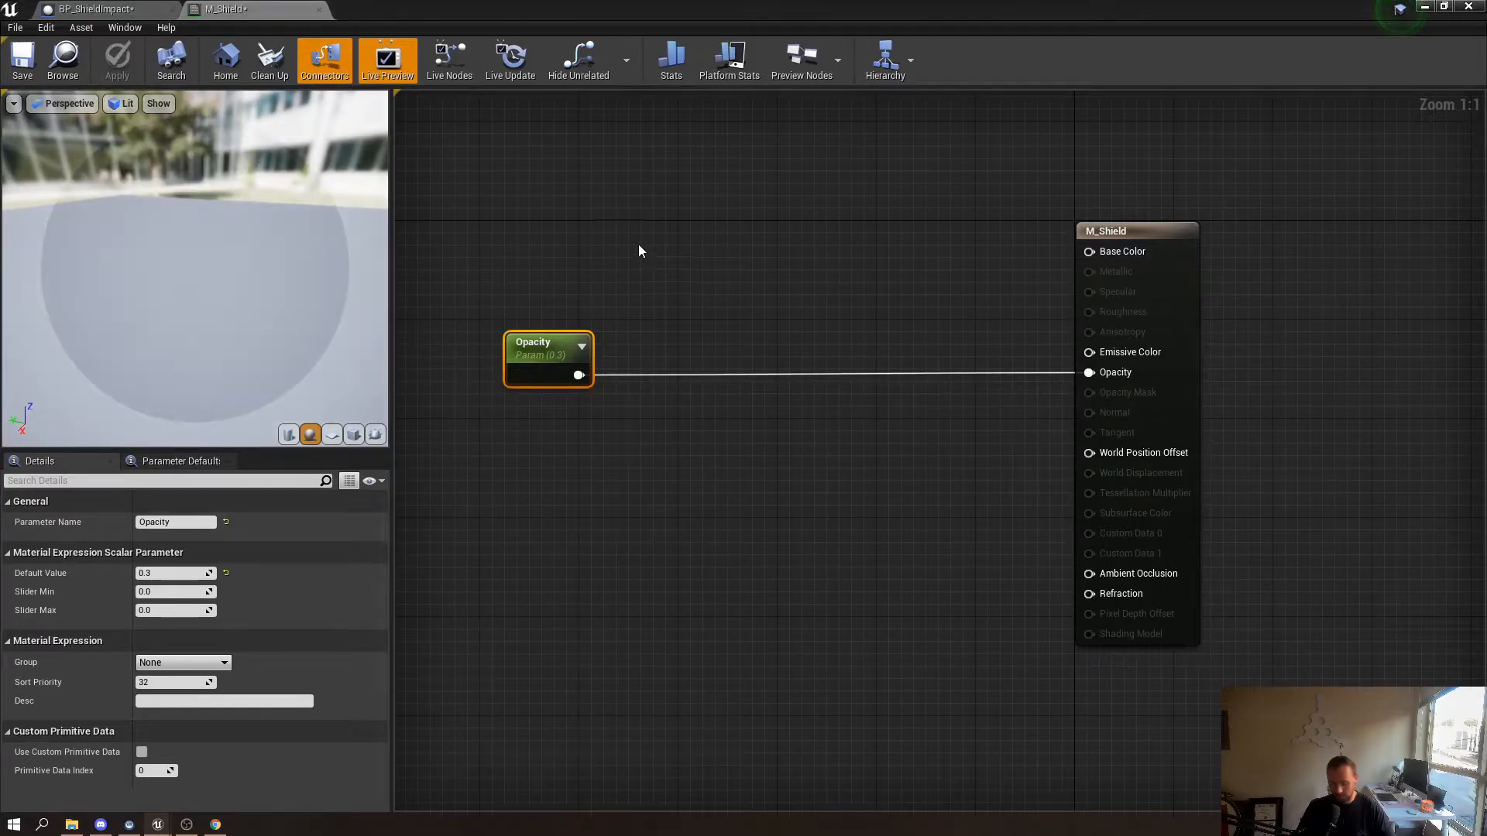
mouse_move(267, 253)
mouse_down()
mouse_move(290, 244)
mouse_move(288, 271)
mouse_up()
Check the translucent shield sphere in the level and return to the M_Shield material
click(130, 8)
drag(372, 9, 0, 159)
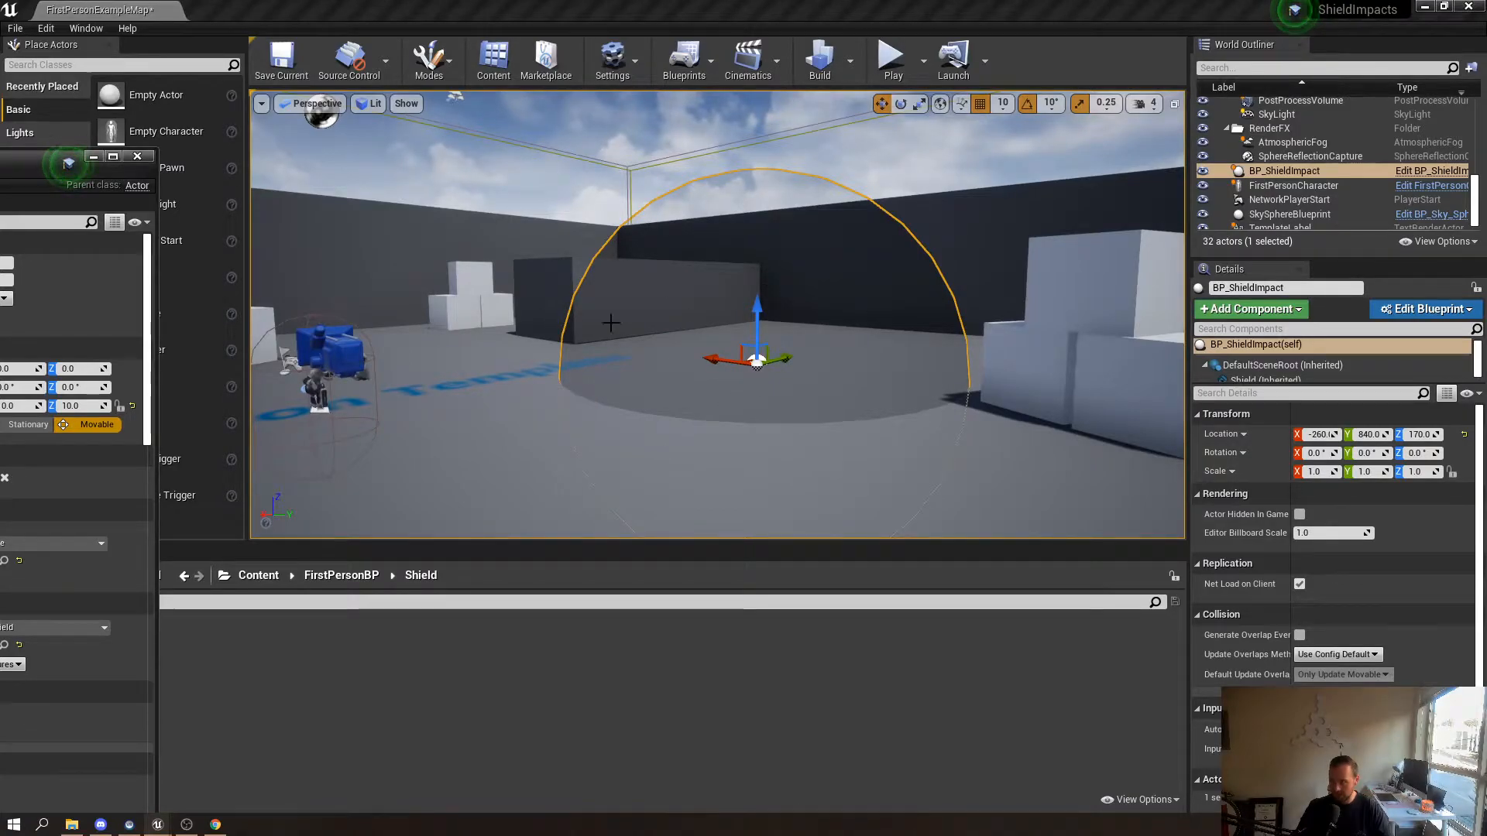
drag(0, 161, 703, 3)
click(262, 15)
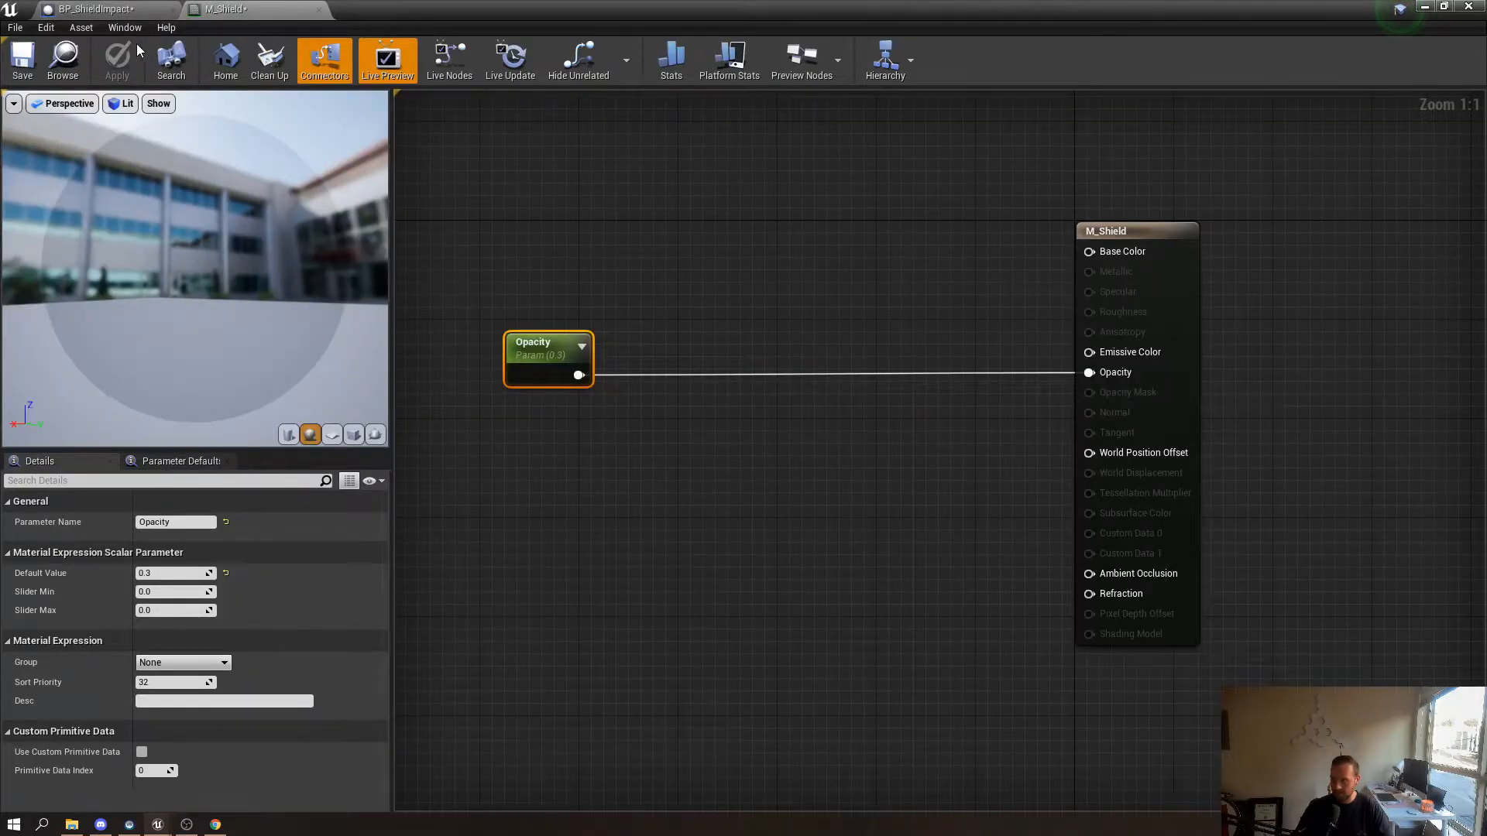
Add a Constant3Vector node below the Opacity parameter and give it a magenta colour of 0.359, 0, 0.338
right_drag(573, 496, 769, 322)
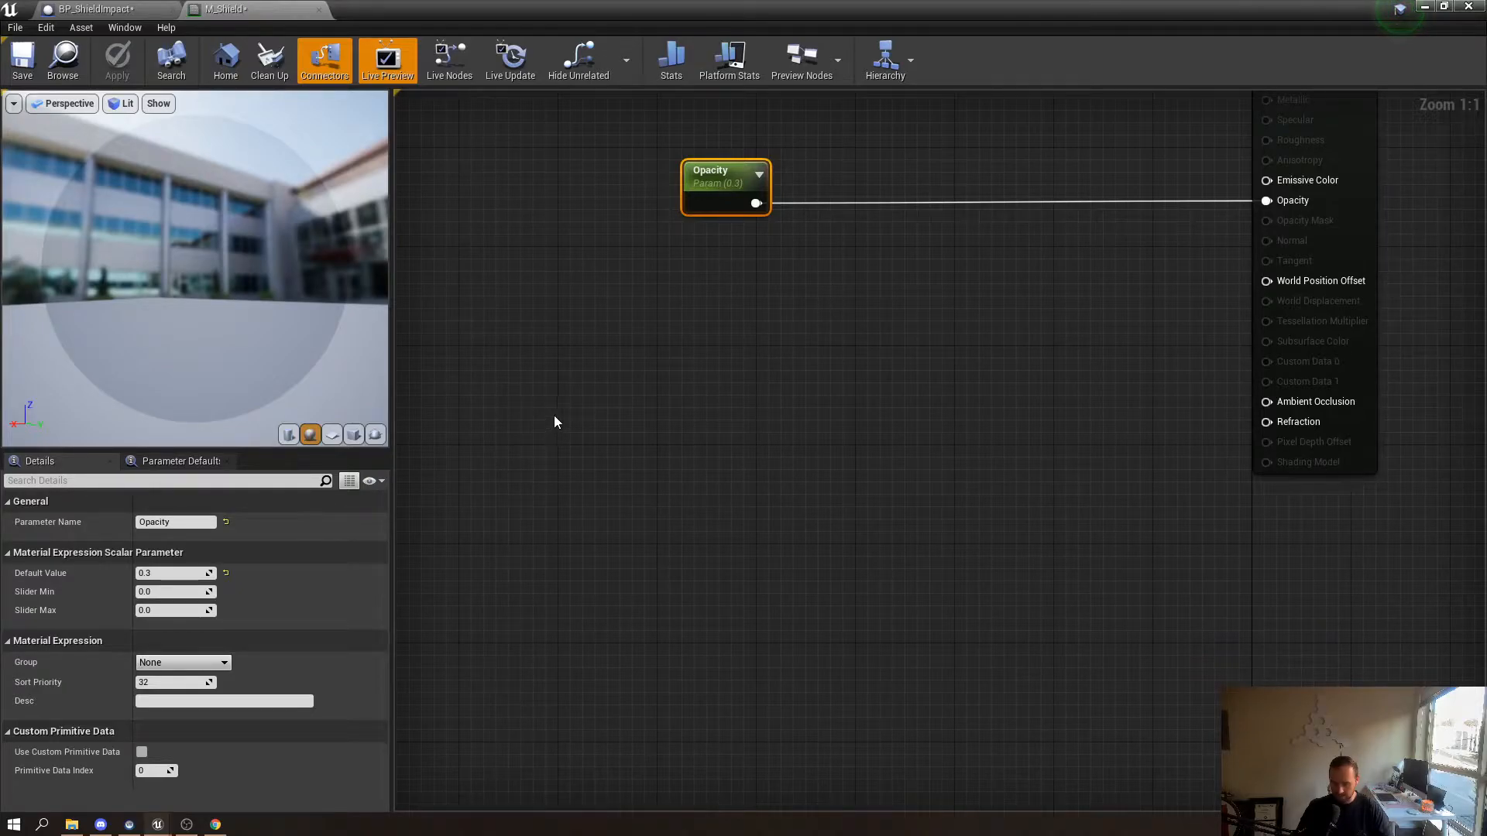
click(659, 323)
click(299, 524)
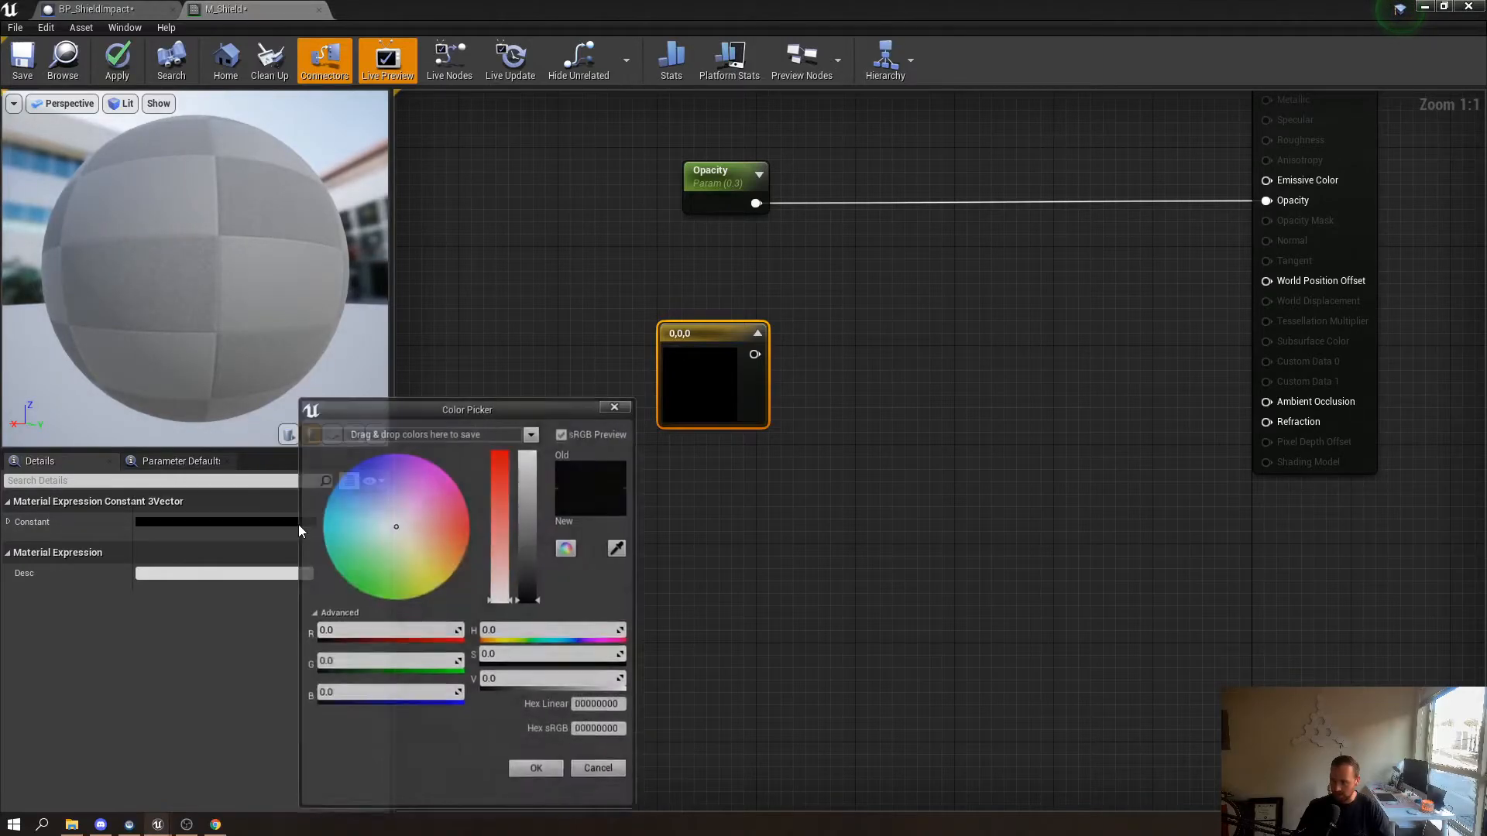
click(438, 467)
click(530, 540)
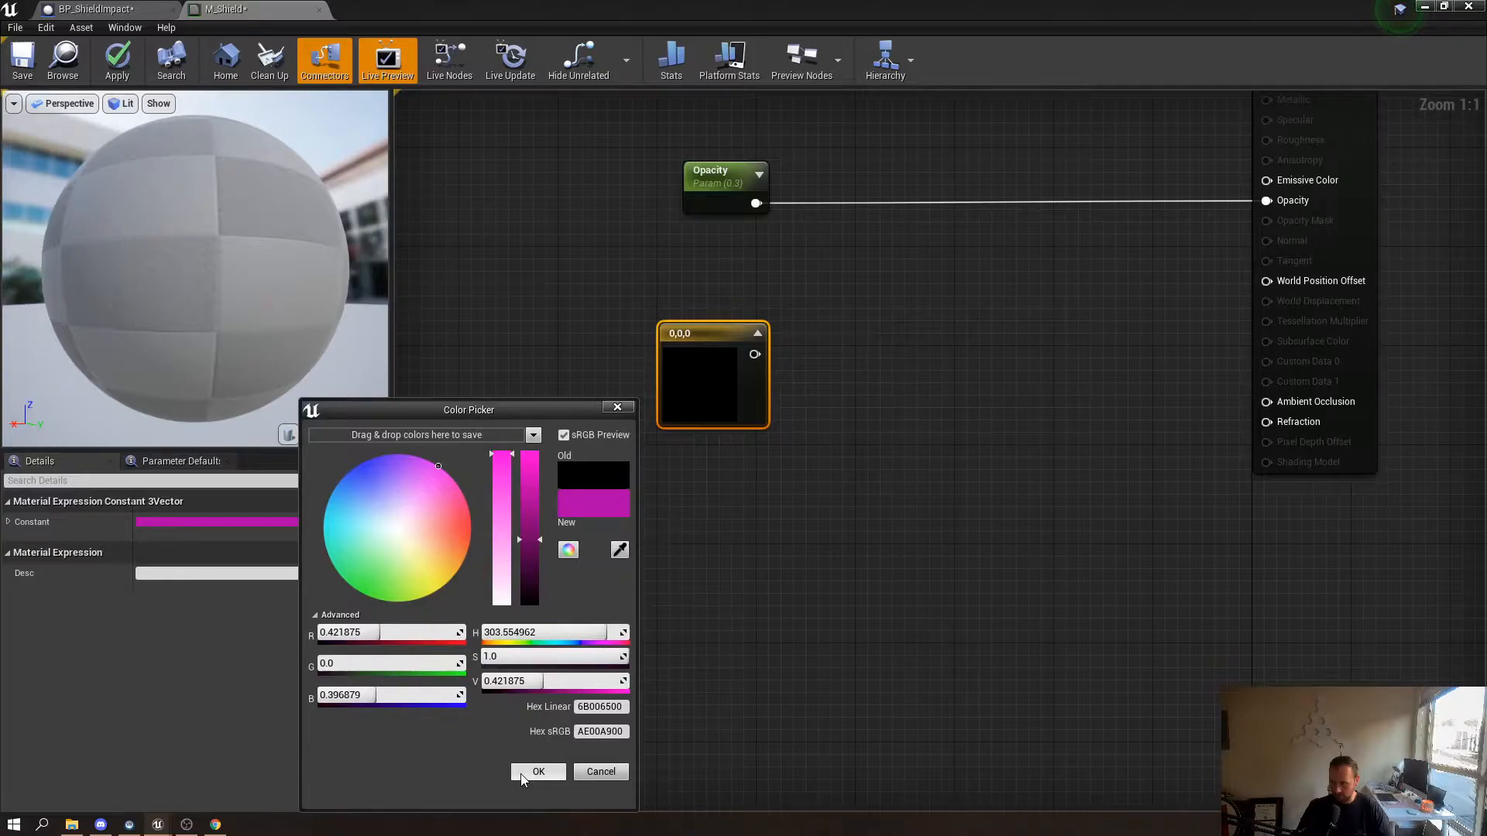
click(532, 549)
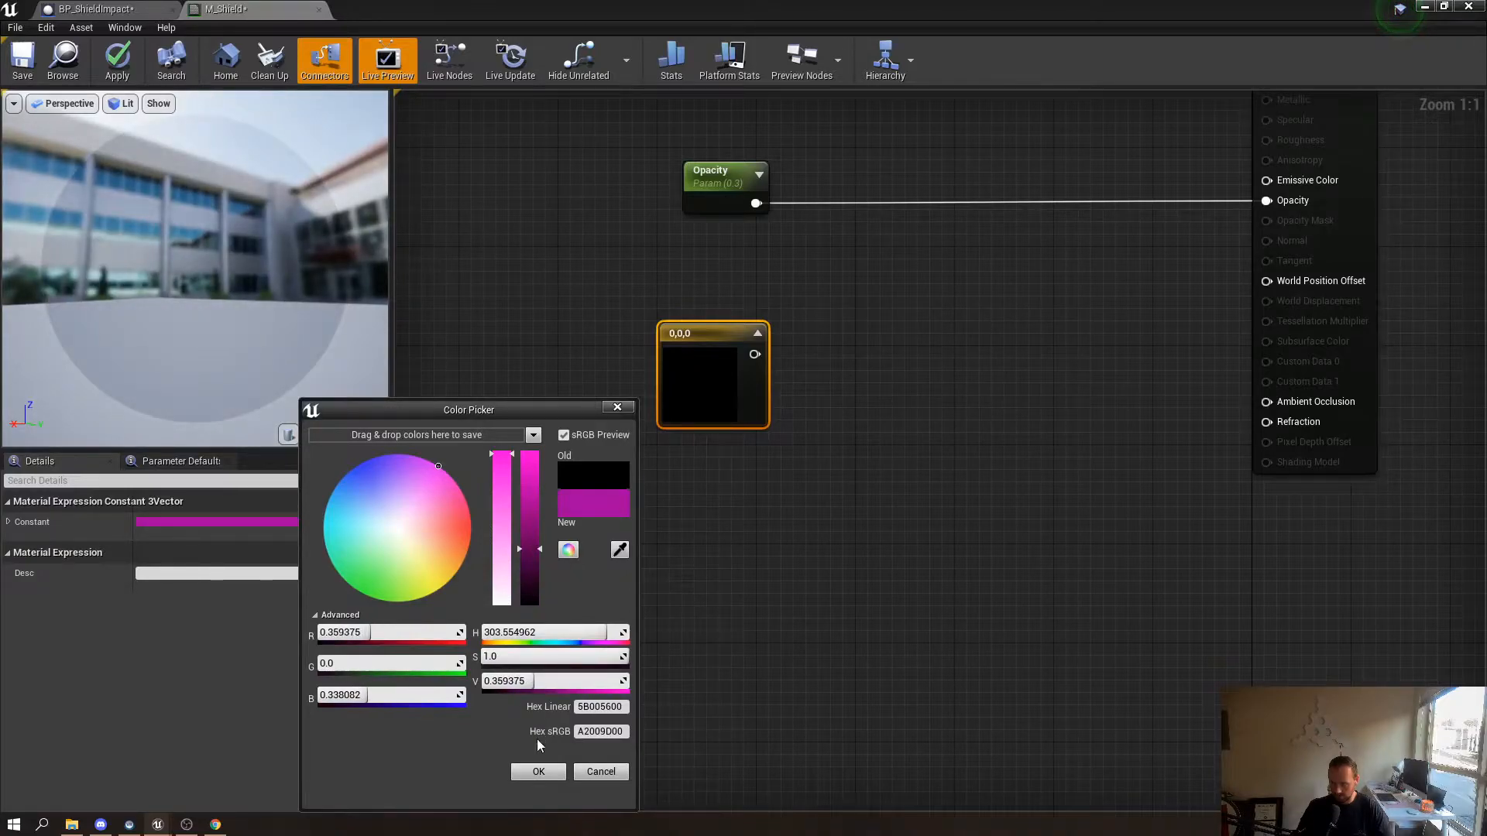
click(538, 771)
drag(707, 382, 670, 369)
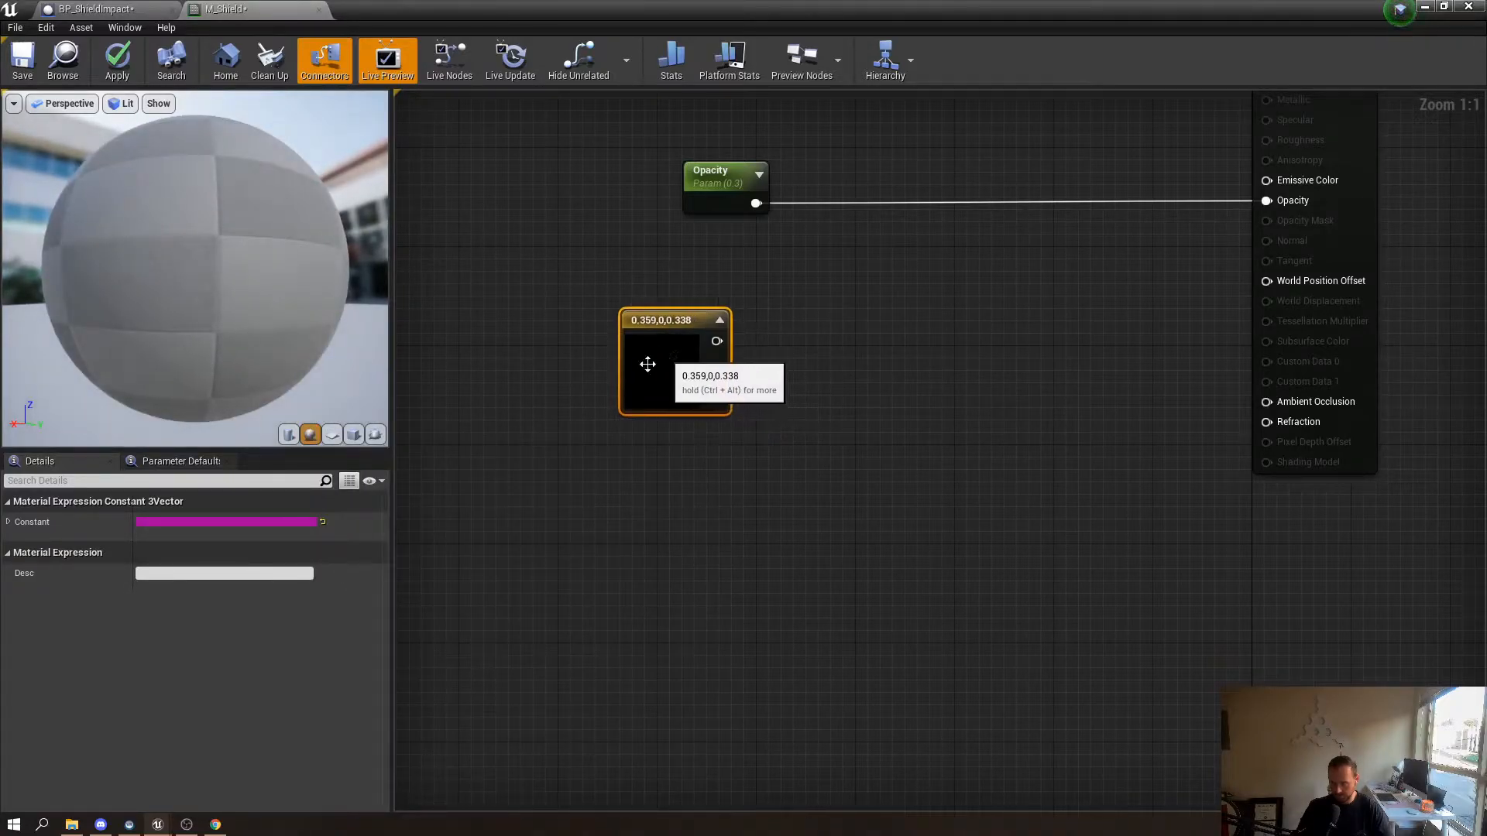
Set the colour constant's red value to 2 and its blue value to 4
click(308, 525)
click(350, 633)
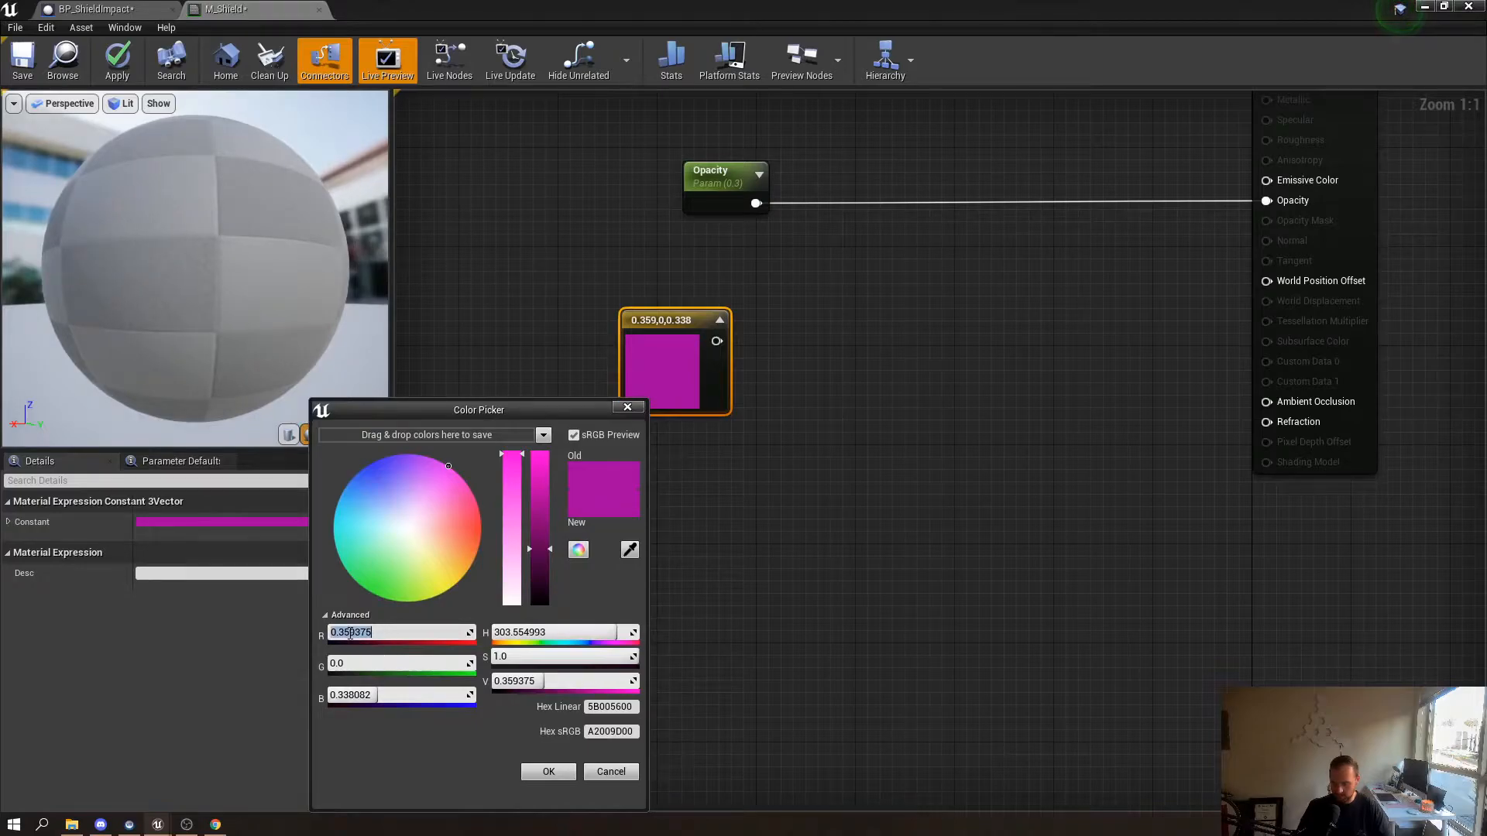
text(2)
key(Return)
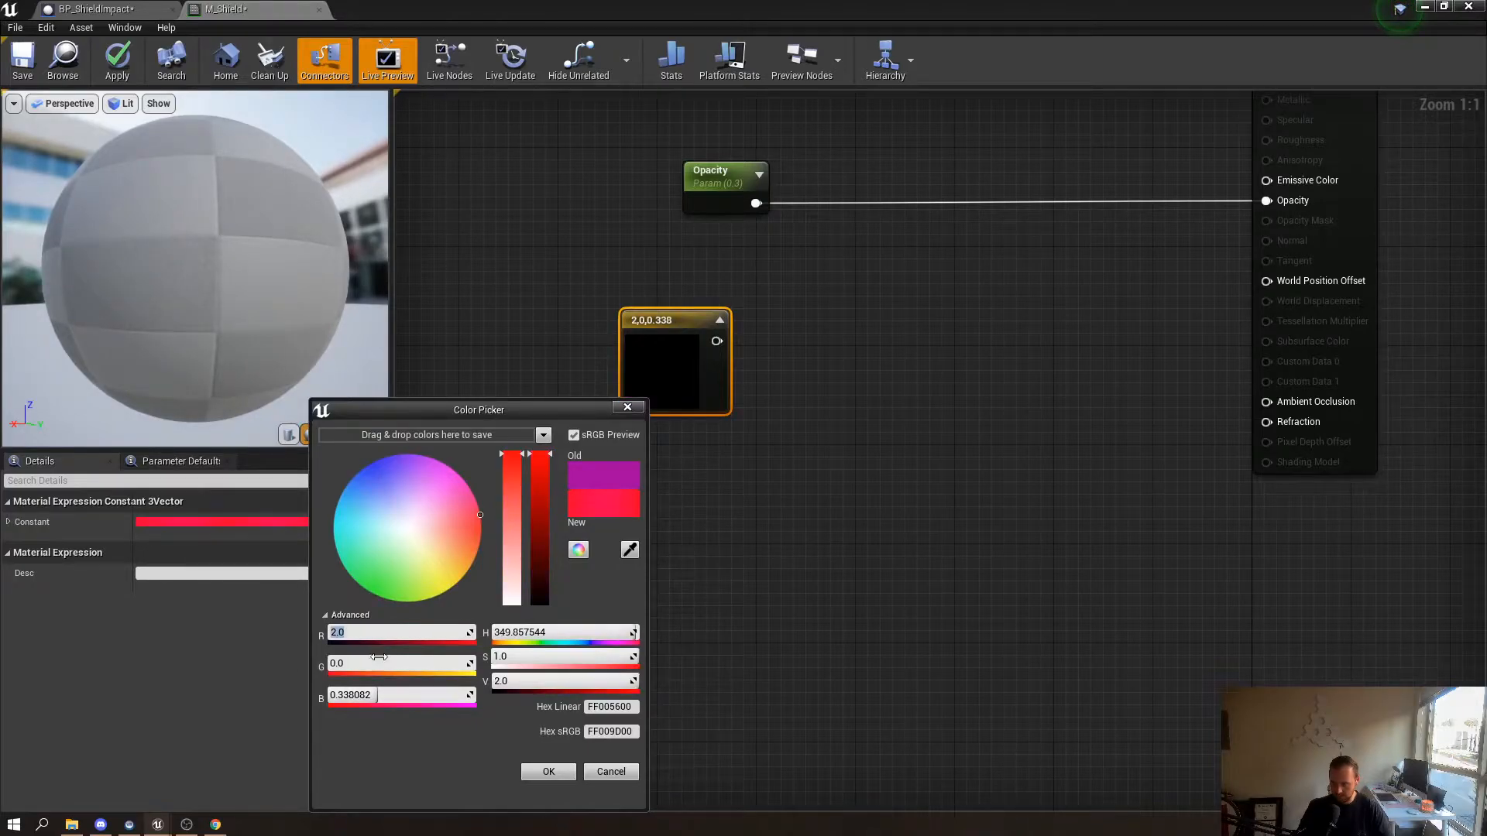
click(394, 696)
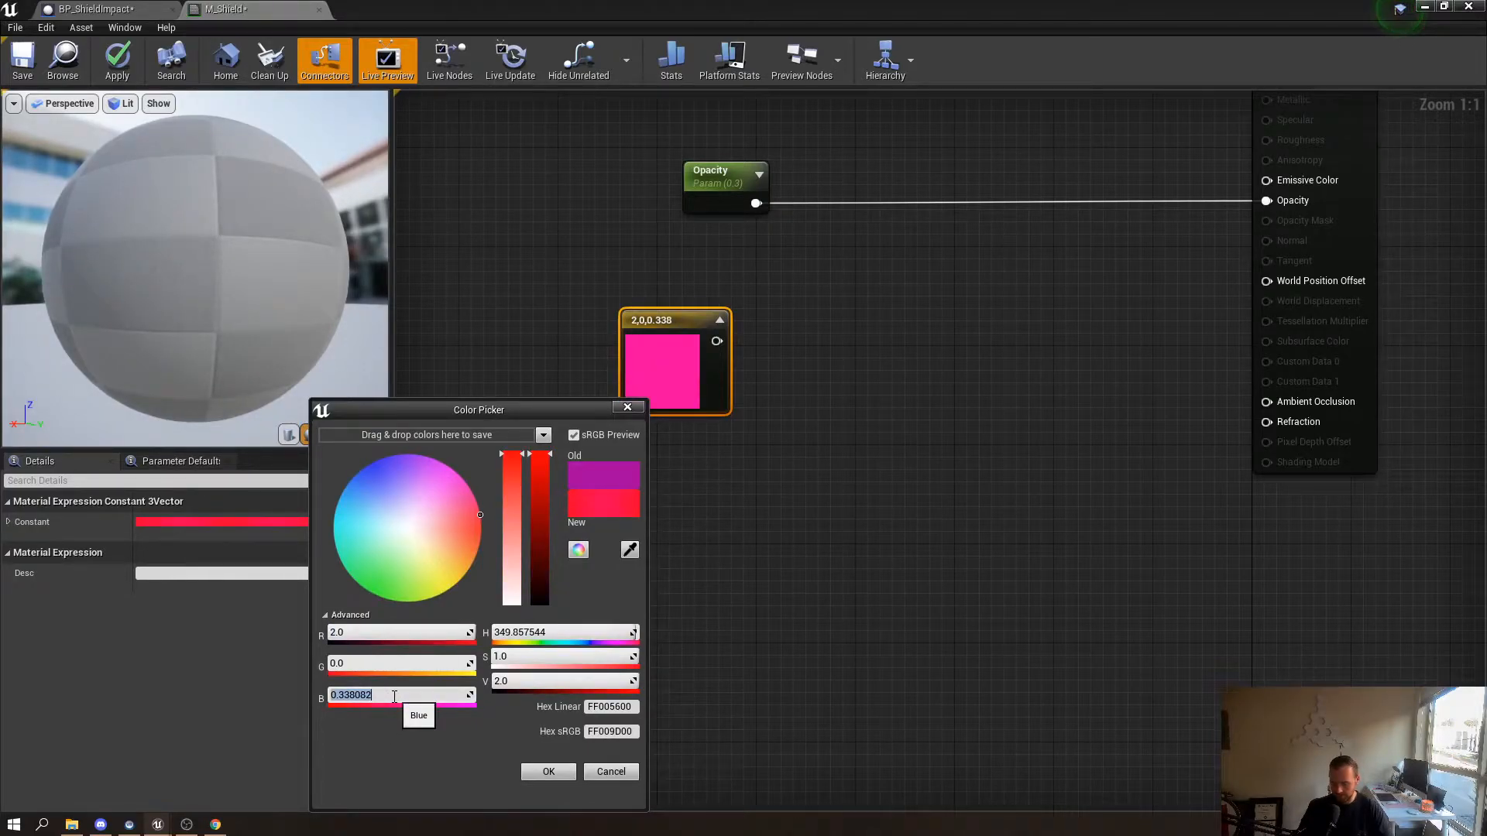
text(4)
key(Return)
click(548, 771)
Connect the colour constant to the material's Emissive Color and Base Color inputs and inspect the preview sphere
drag(713, 340, 1268, 180)
key(Home)
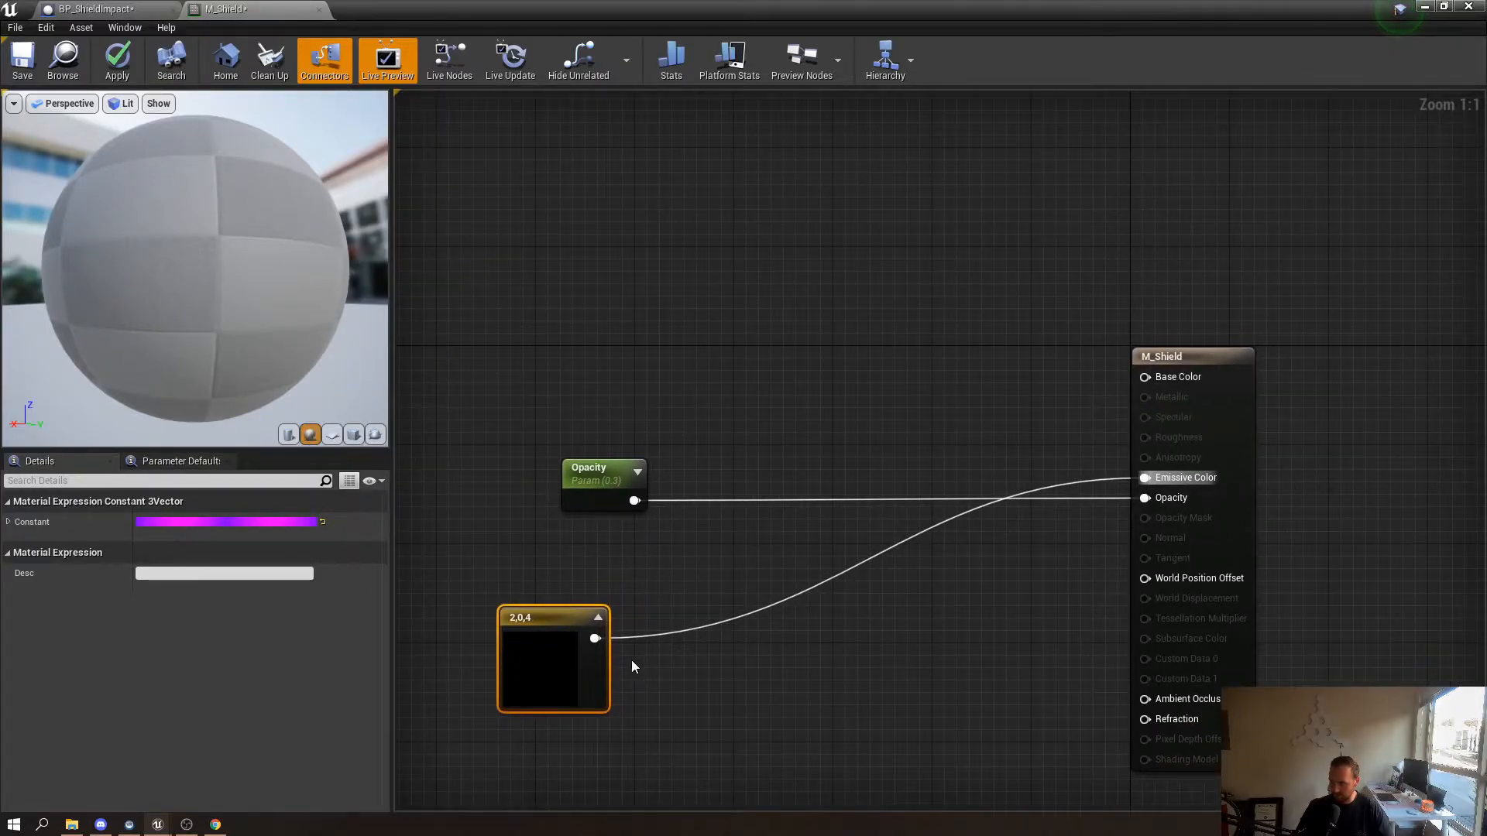
drag(595, 638, 1160, 378)
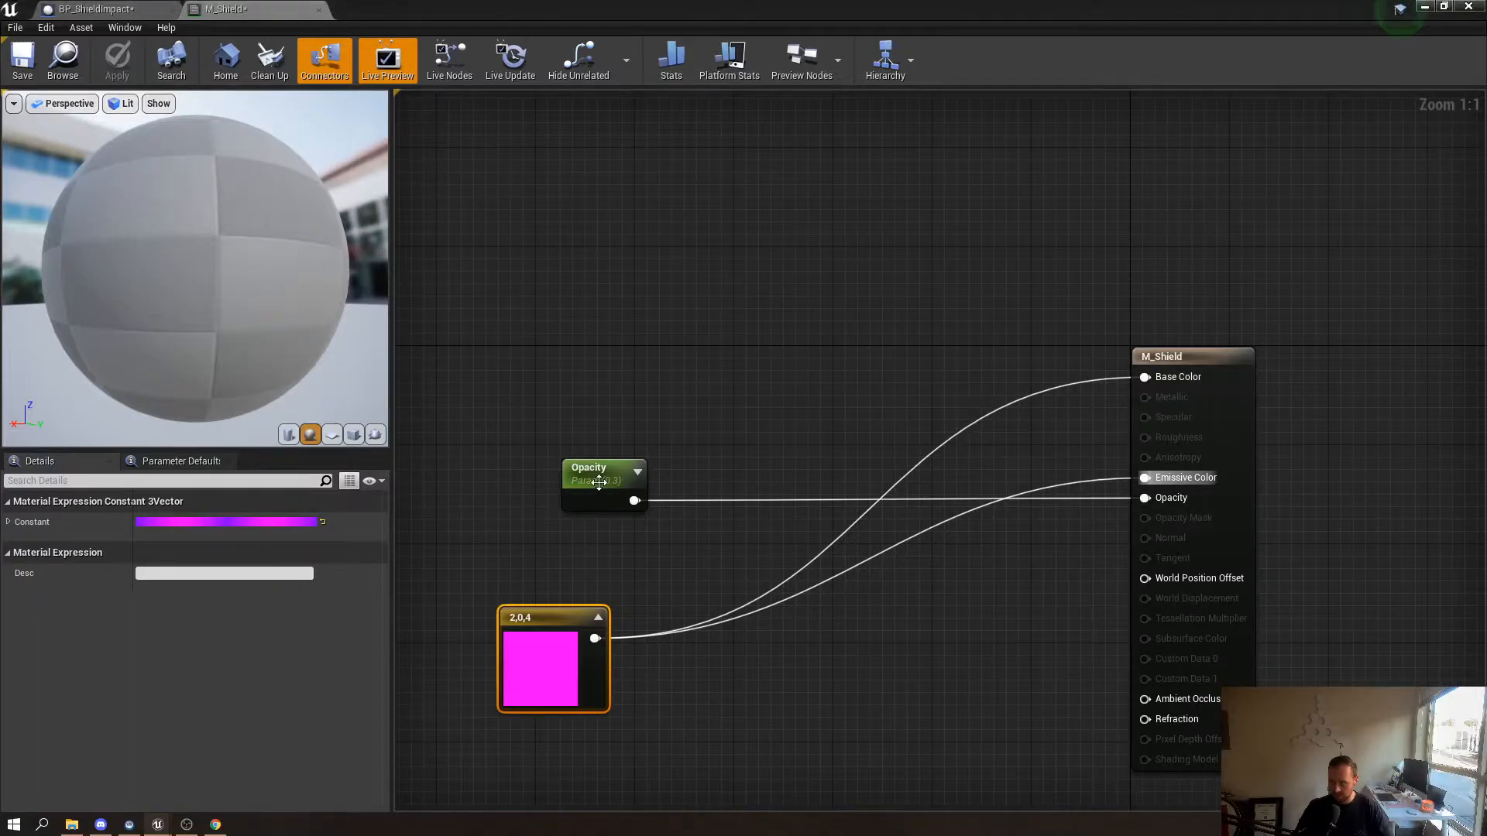
drag(227, 221, 147, 242)
mouse_move(122, 161)
mouse_down()
mouse_move(193, 167)
mouse_move(147, 165)
mouse_up()
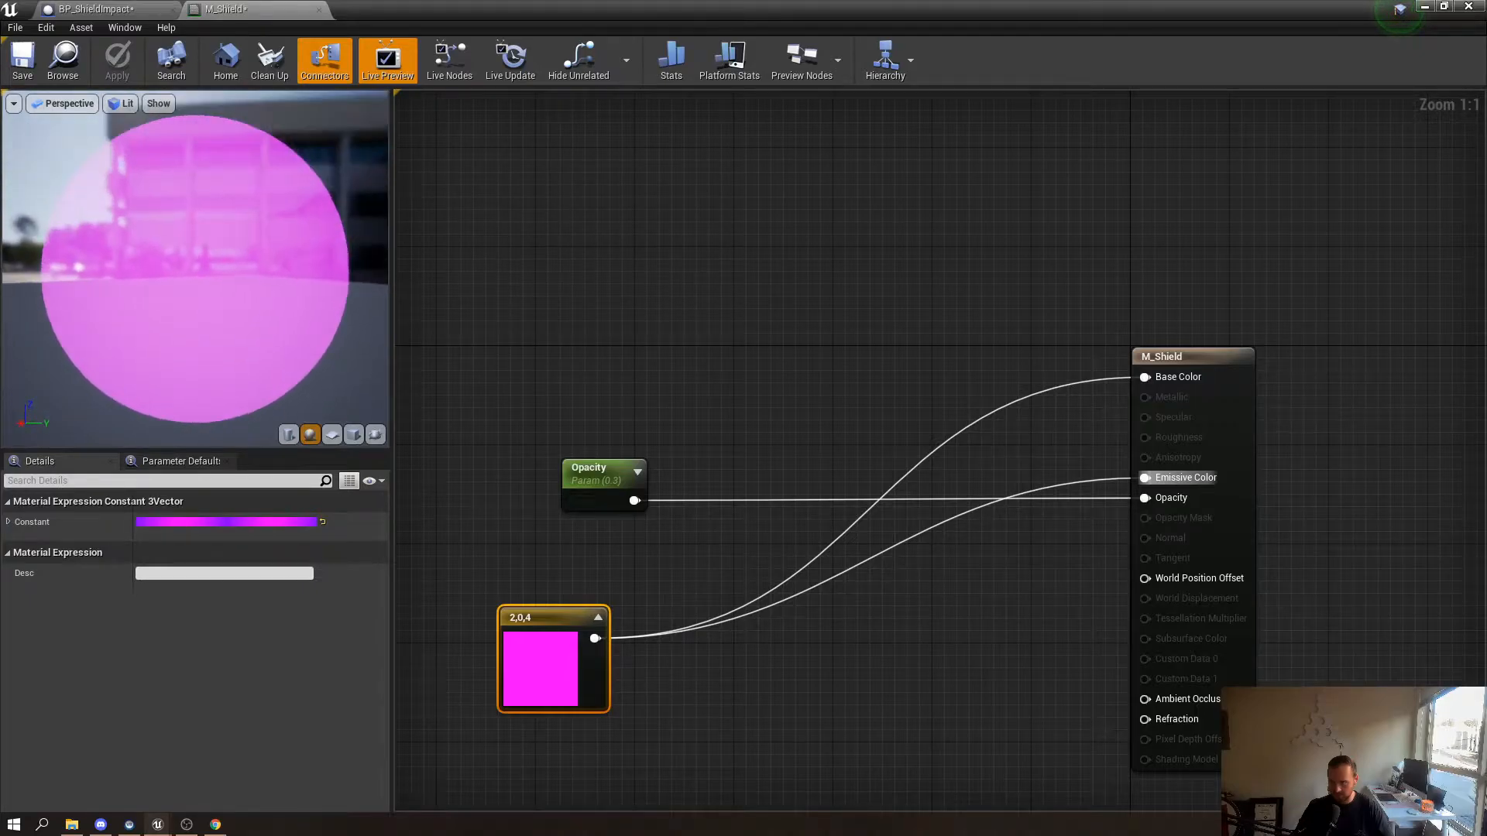
drag(249, 359, 303, 368)
drag(92, 230, 105, 232)
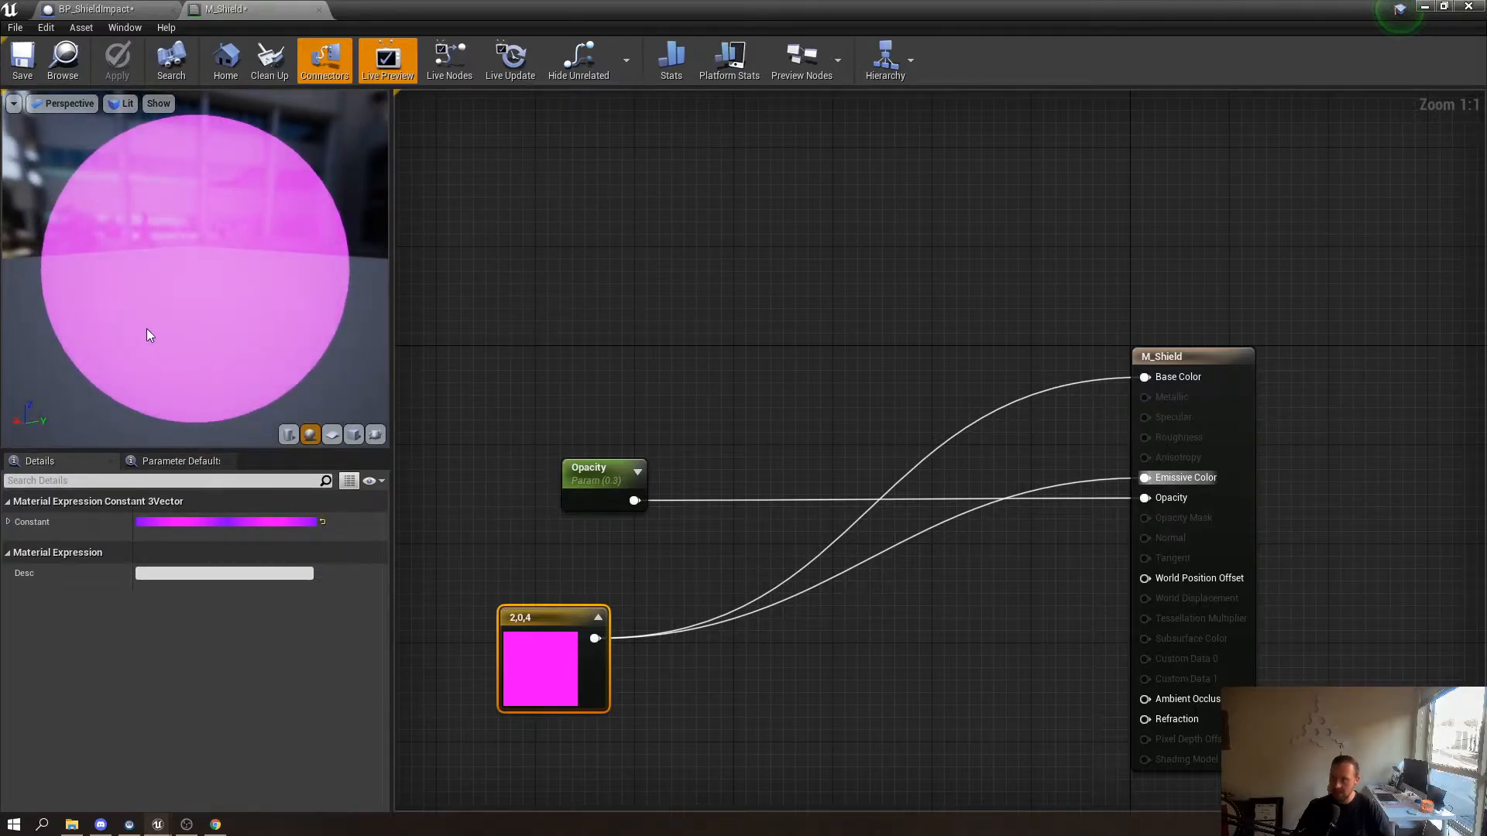
Set the colour constant's red value to 1
click(252, 520)
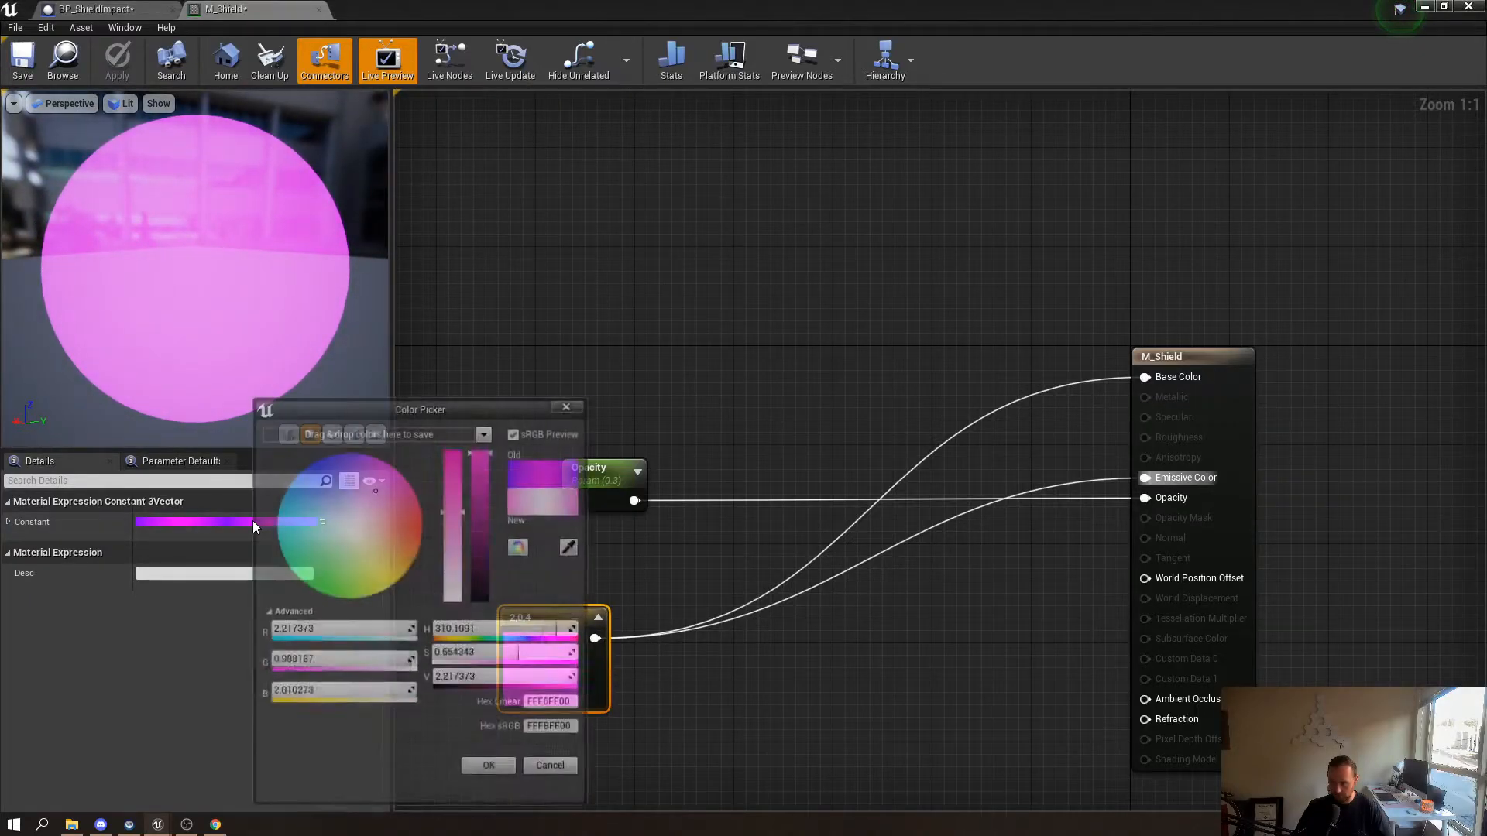
click(368, 635)
text(1)
key(Return)
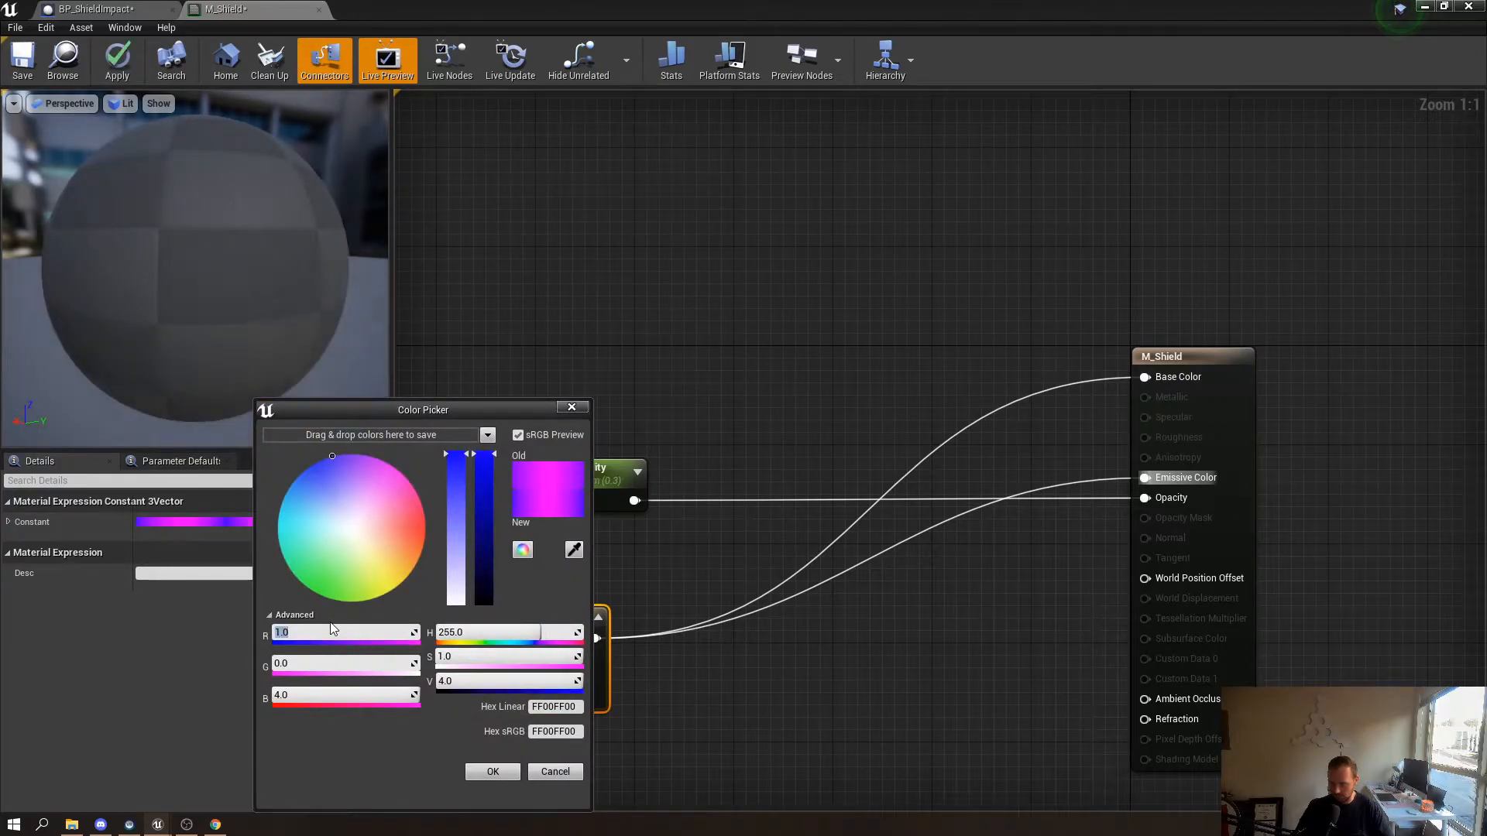
click(483, 773)
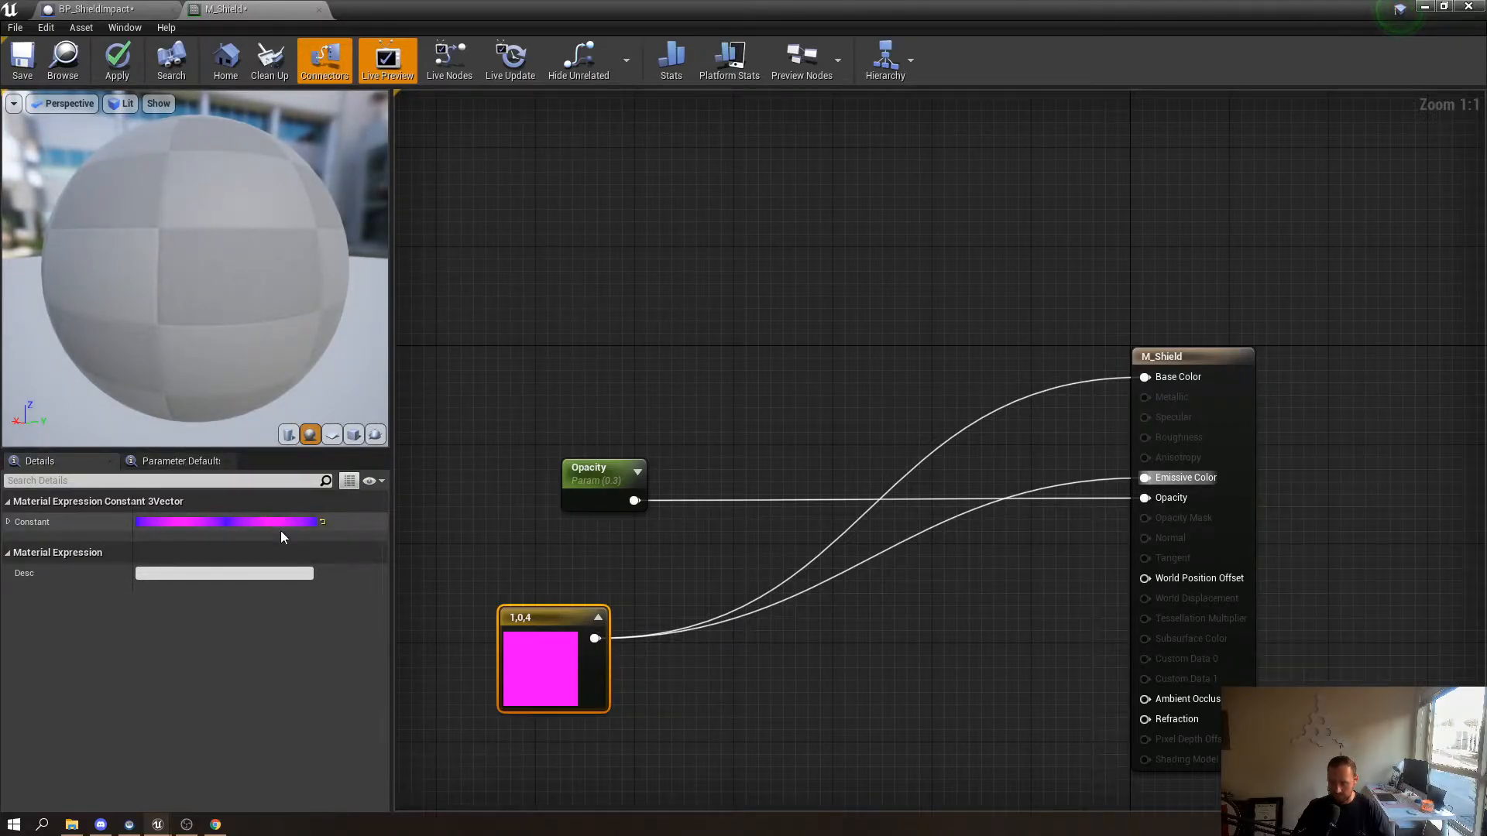
Set the colour constant's red value to 0.5 and place the node above the Opacity parameter
click(262, 521)
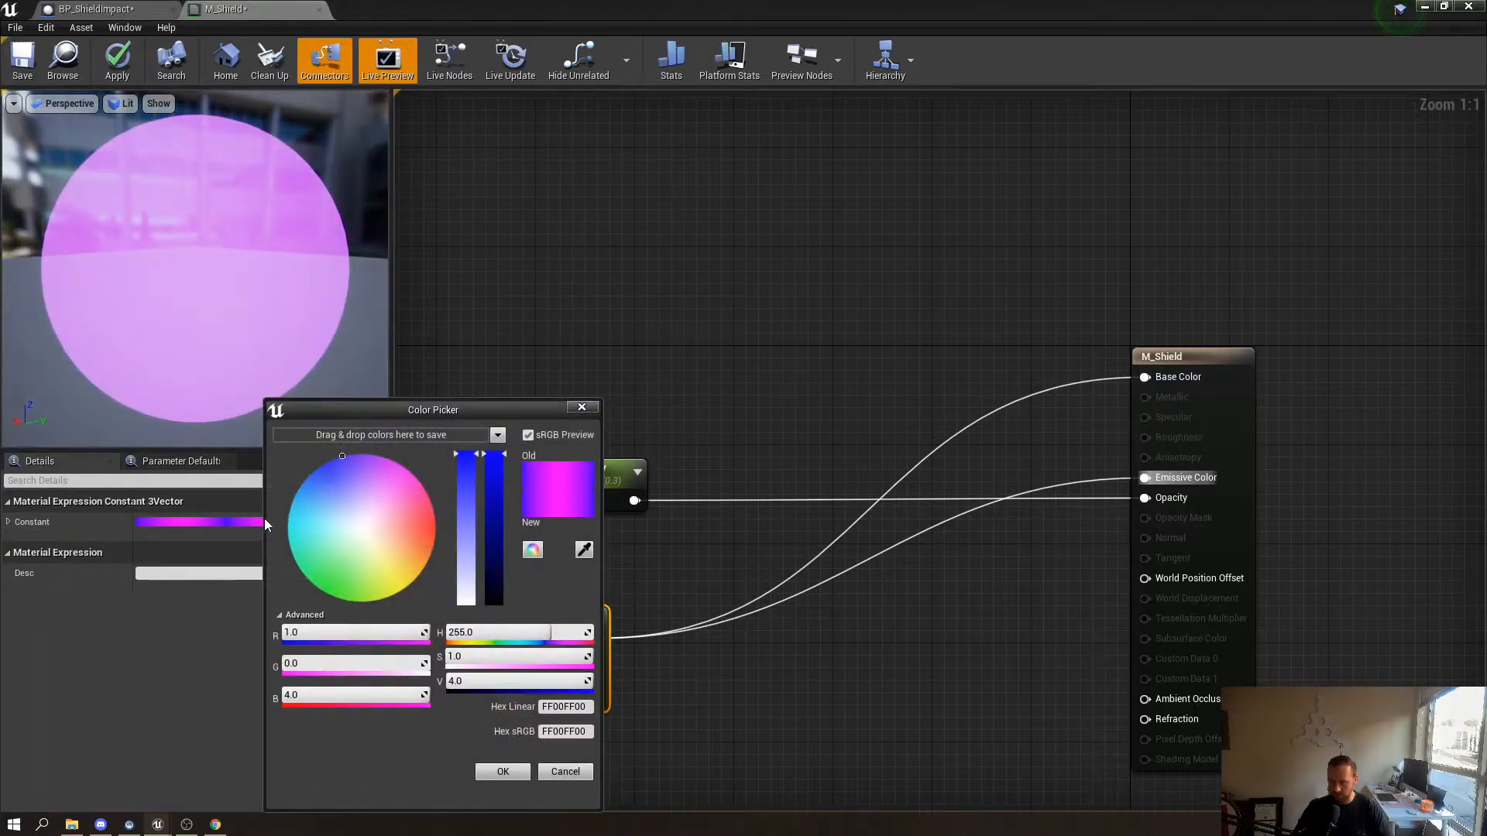
click(349, 628)
text(.5)
key(Return)
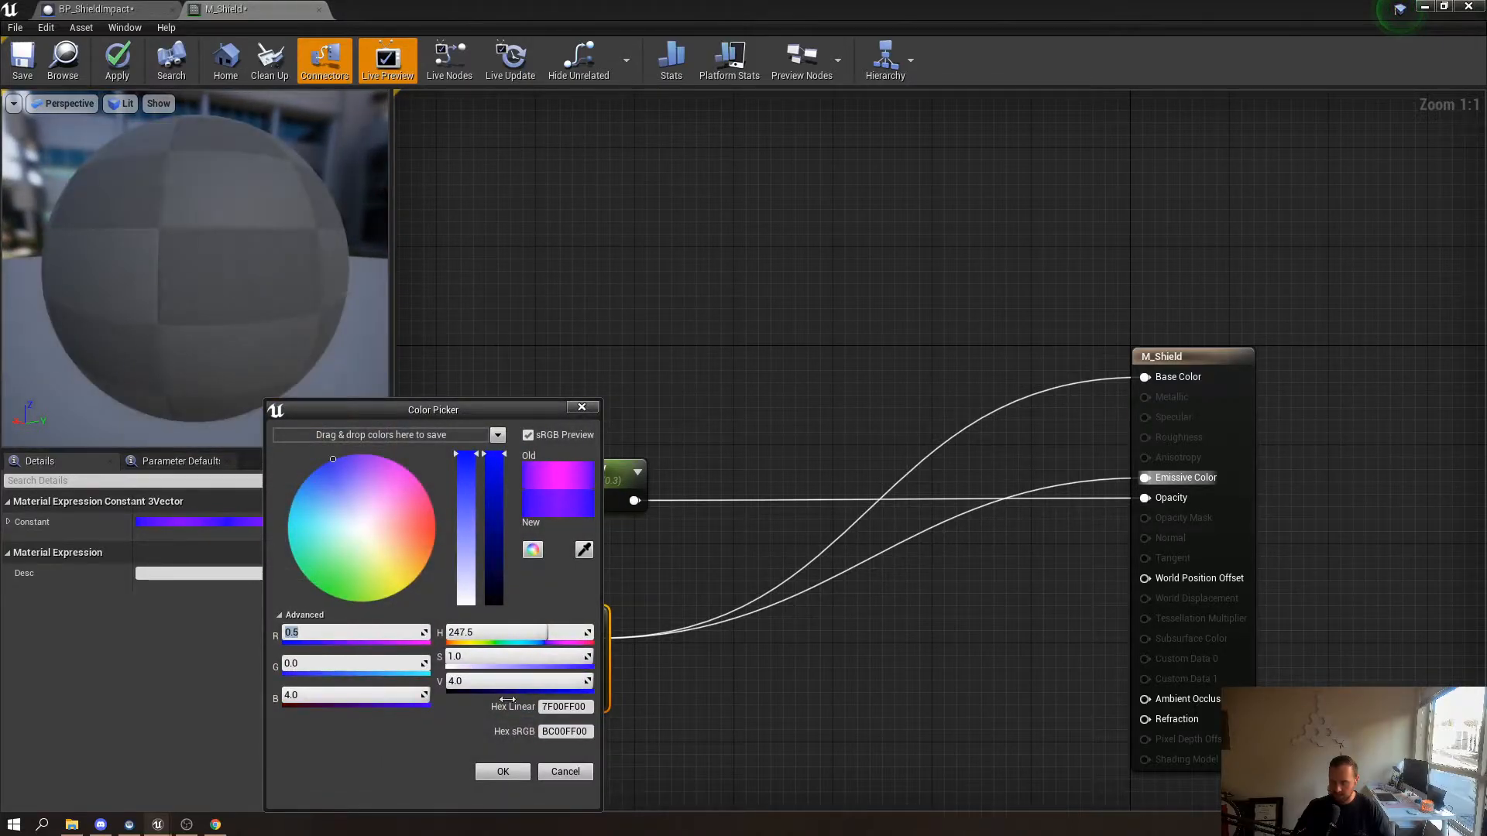
click(503, 771)
drag(543, 647, 587, 385)
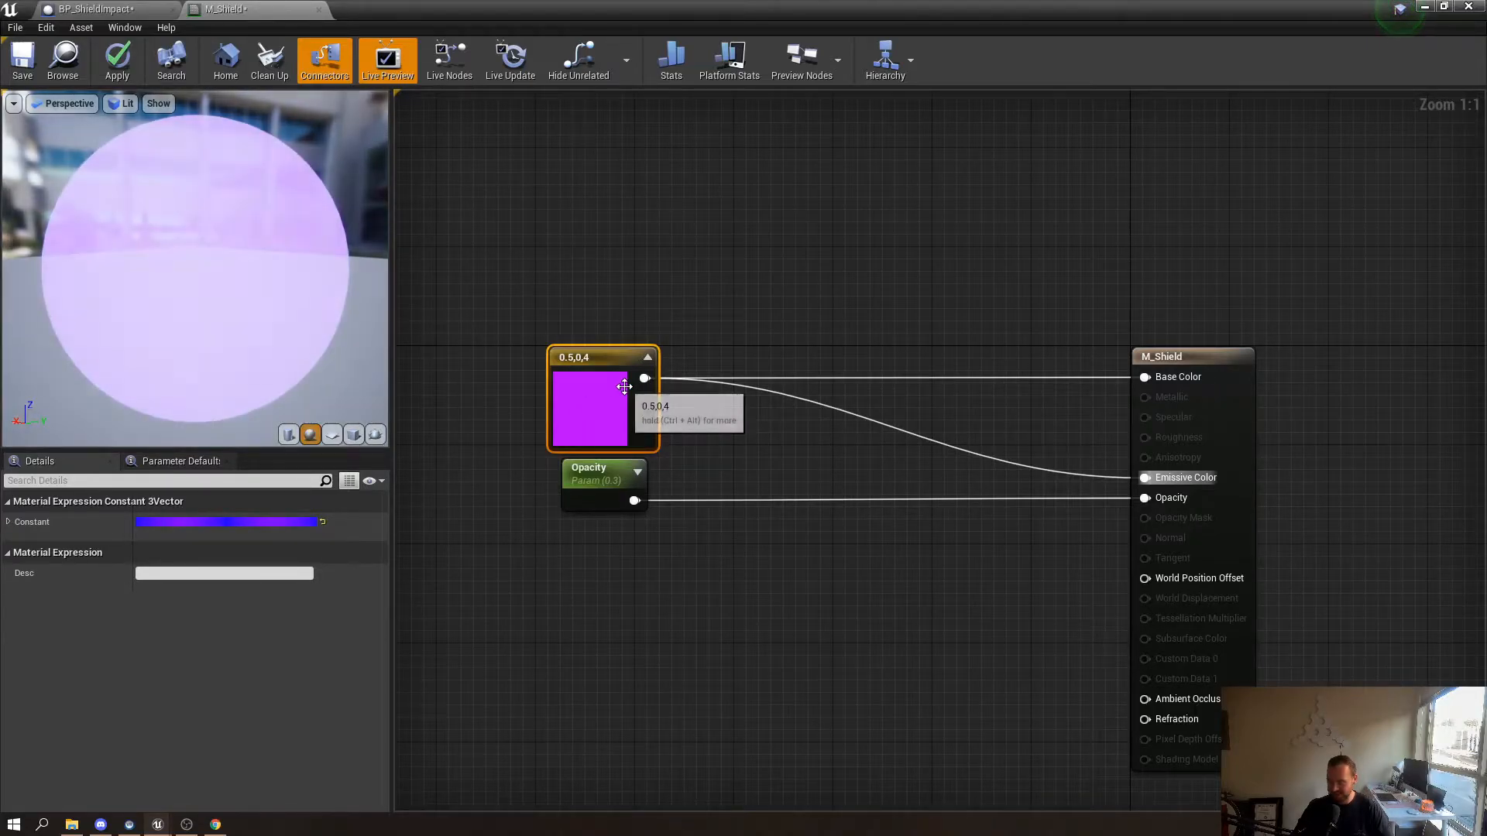
Apply the M_Shield material changes, inspect the coloured shield dome in the level, and return to the material
drag(173, 345, 333, 326)
drag(194, 294, 240, 305)
drag(227, 383, 348, 418)
click(121, 69)
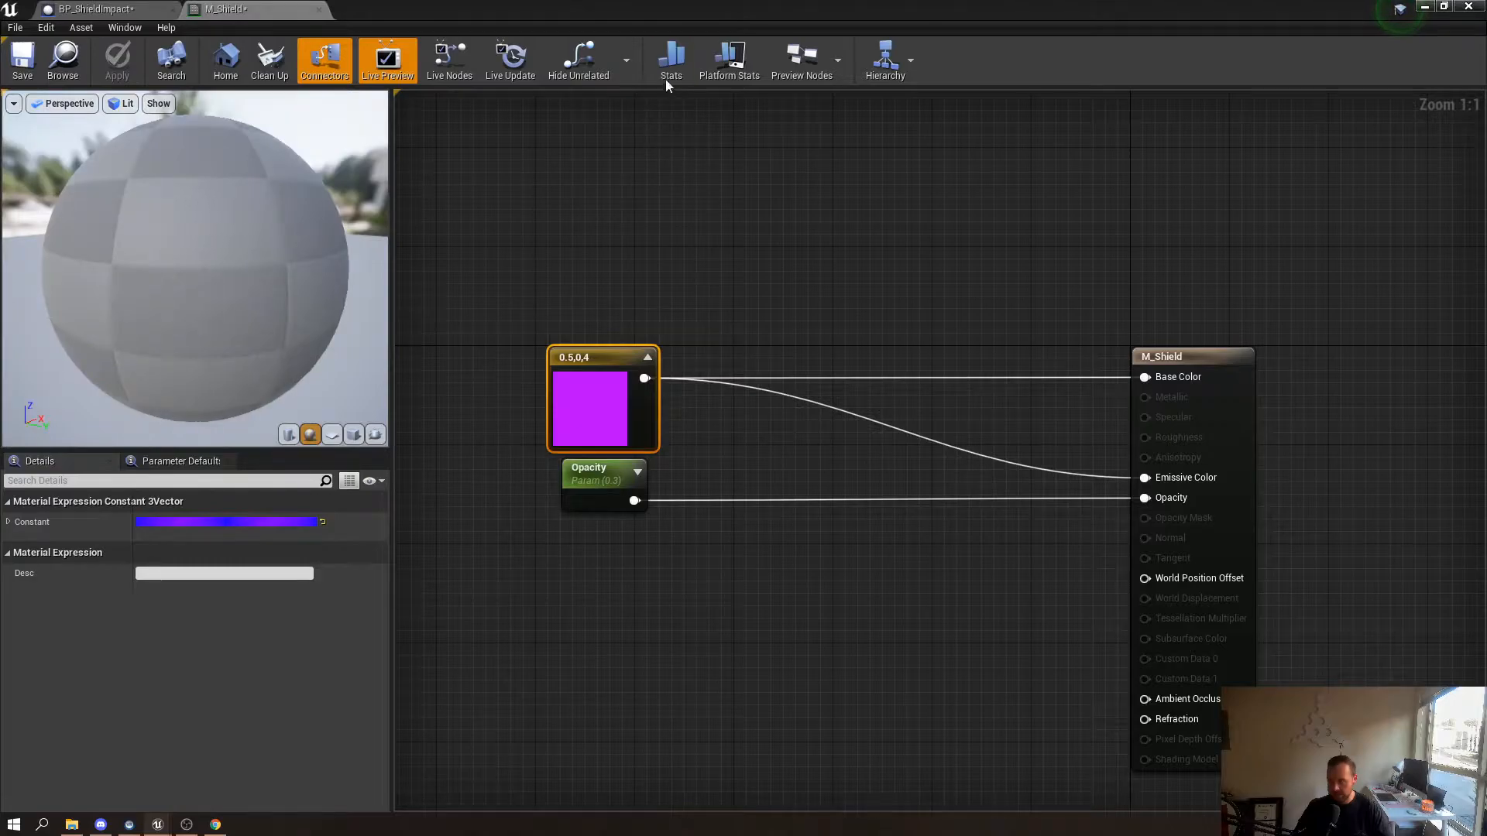
drag(644, 14, 739, 503)
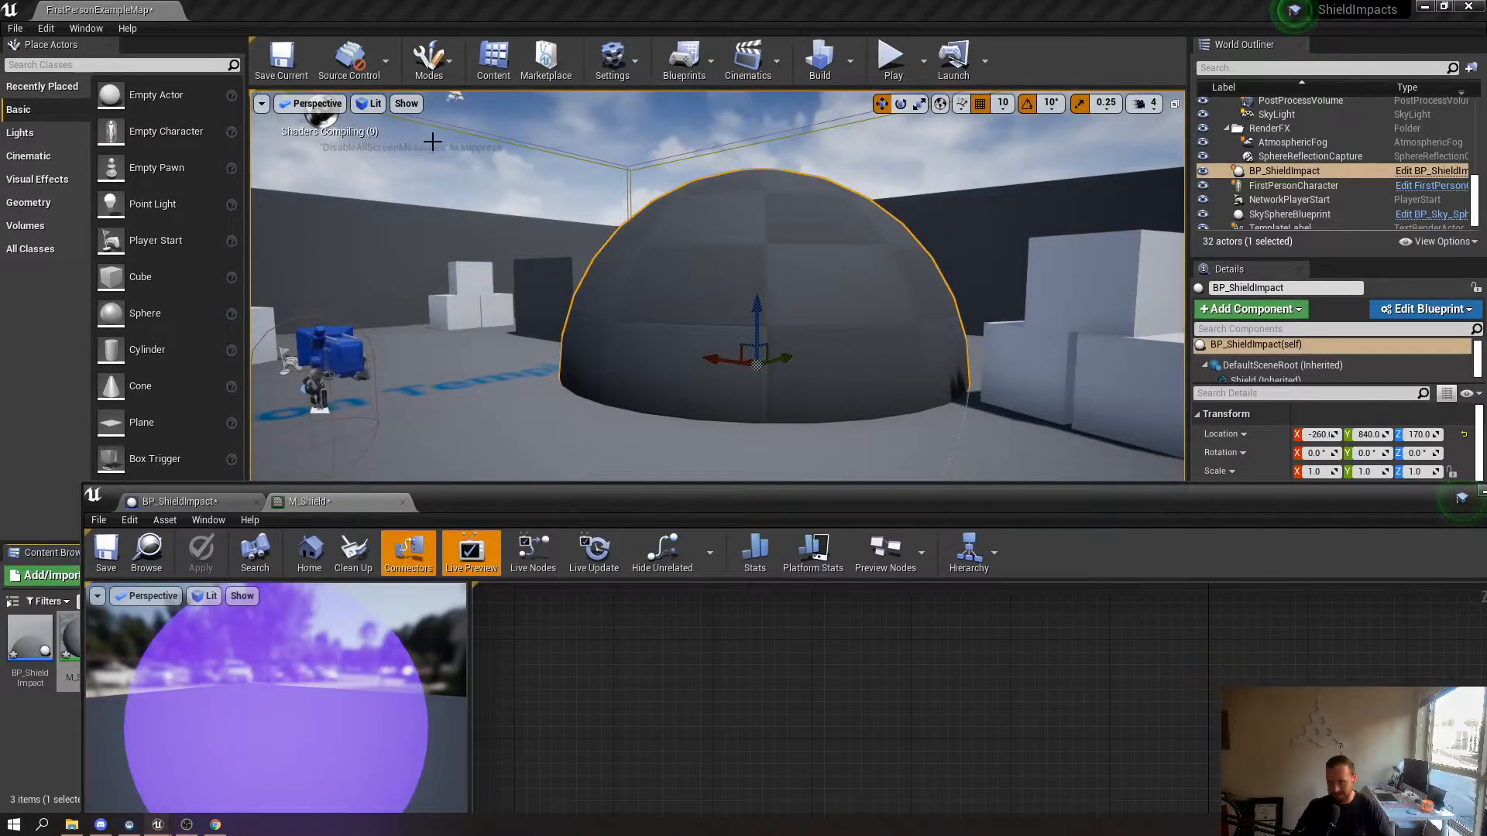
right_drag(750, 281, 767, 398)
key(w)
key(s)
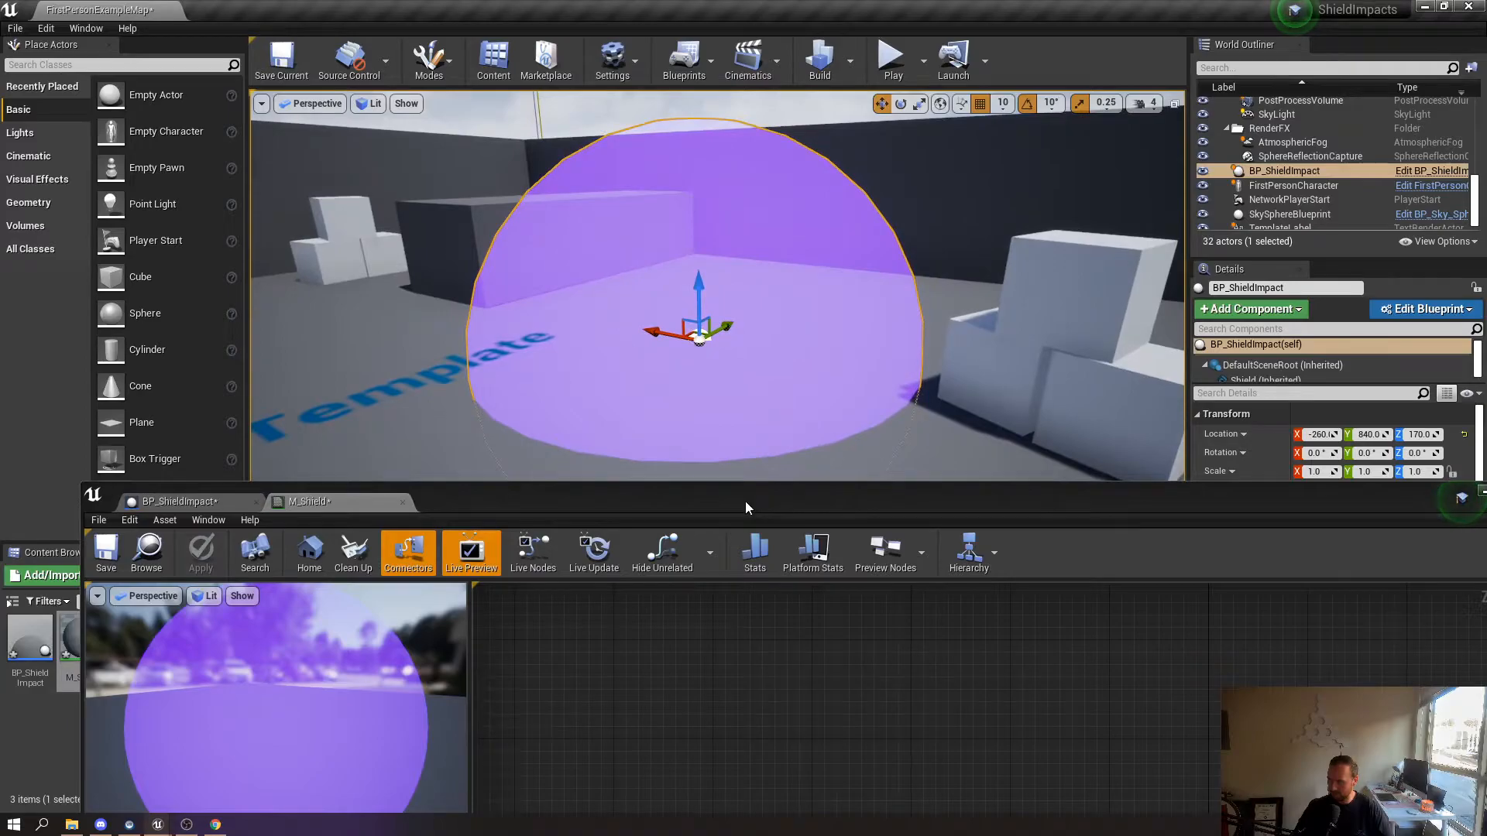
drag(745, 500, 658, 2)
Add a DepthFade node to the M_Shield graph, below and to the left of the Opacity parameter
right_drag(621, 345, 693, 202)
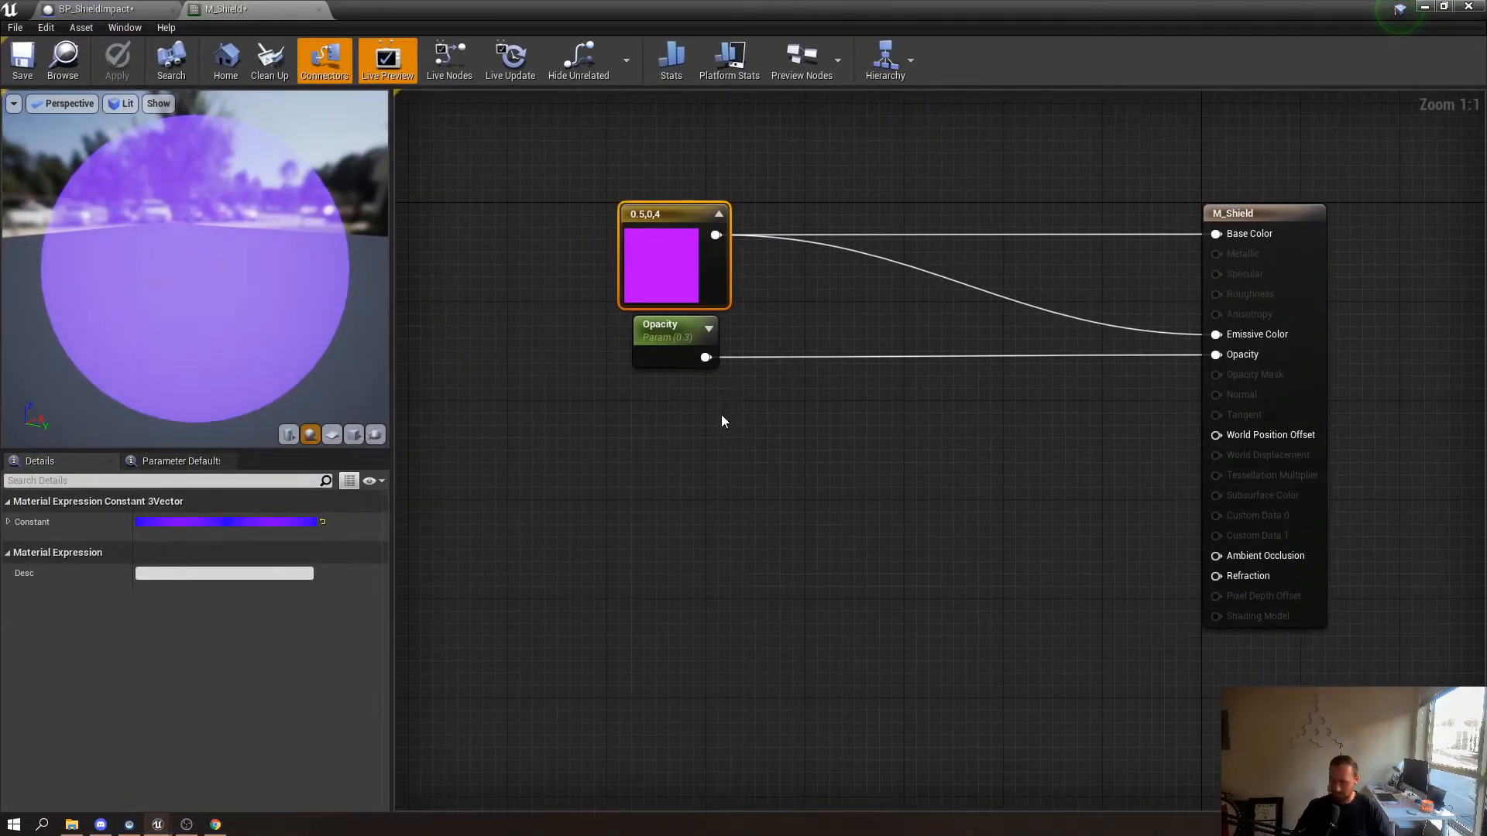
right_drag(719, 409, 803, 543)
right_click(553, 546)
text(depth)
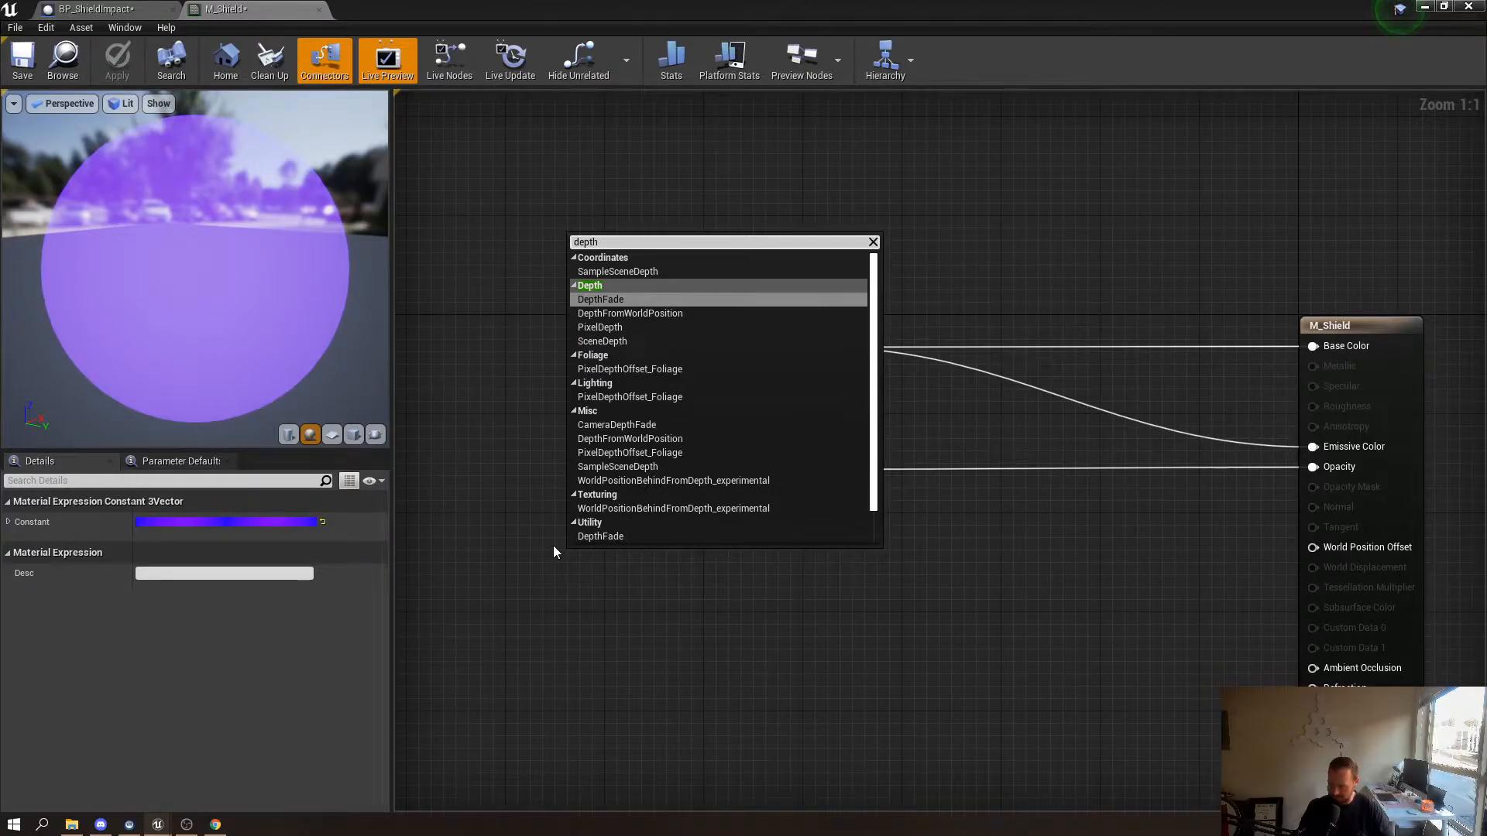
key(Return)
drag(650, 574, 602, 552)
right_drag(607, 496, 783, 508)
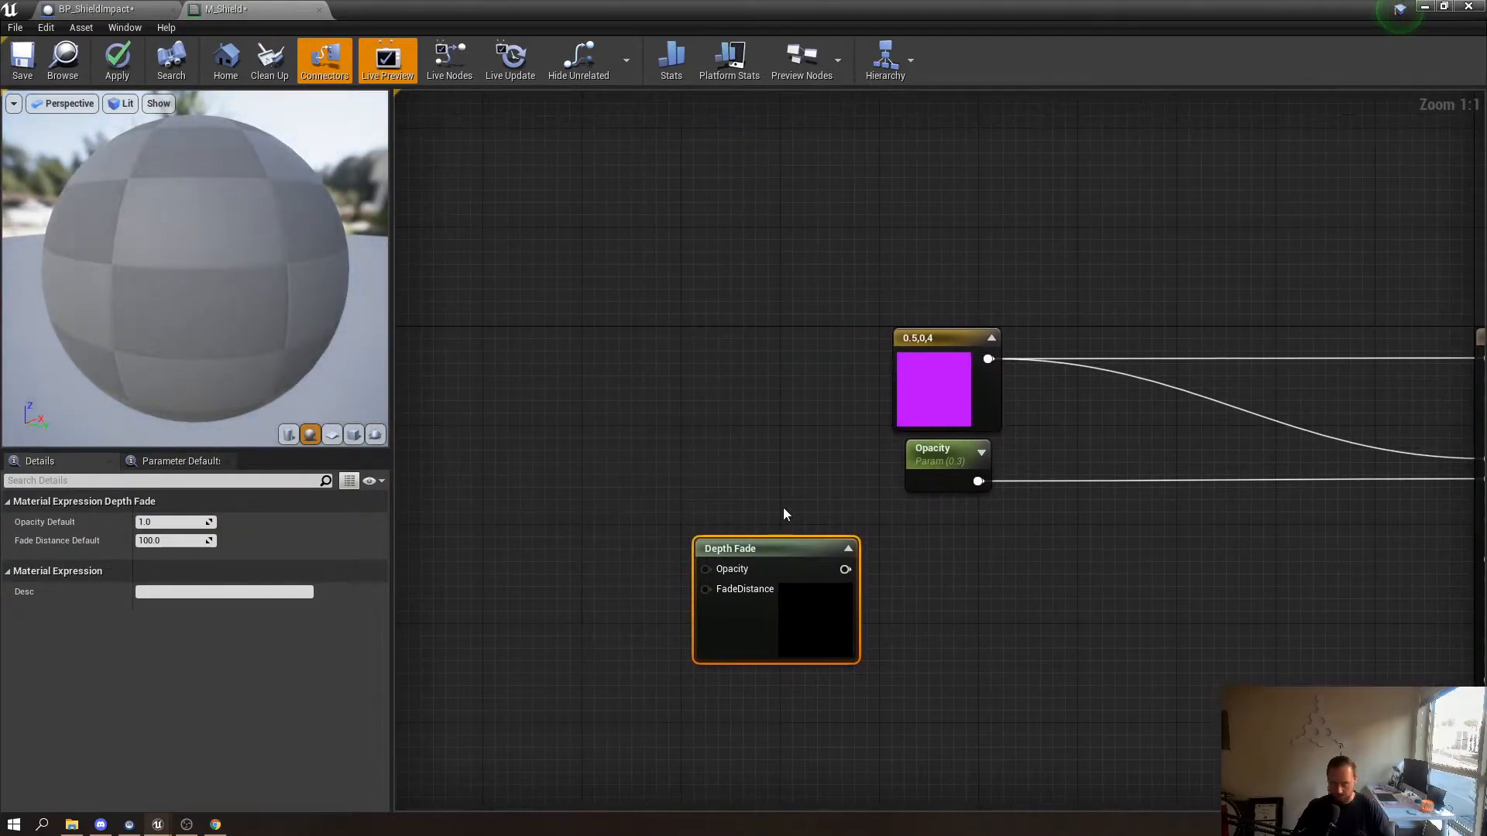
right_click(520, 574)
text(d)
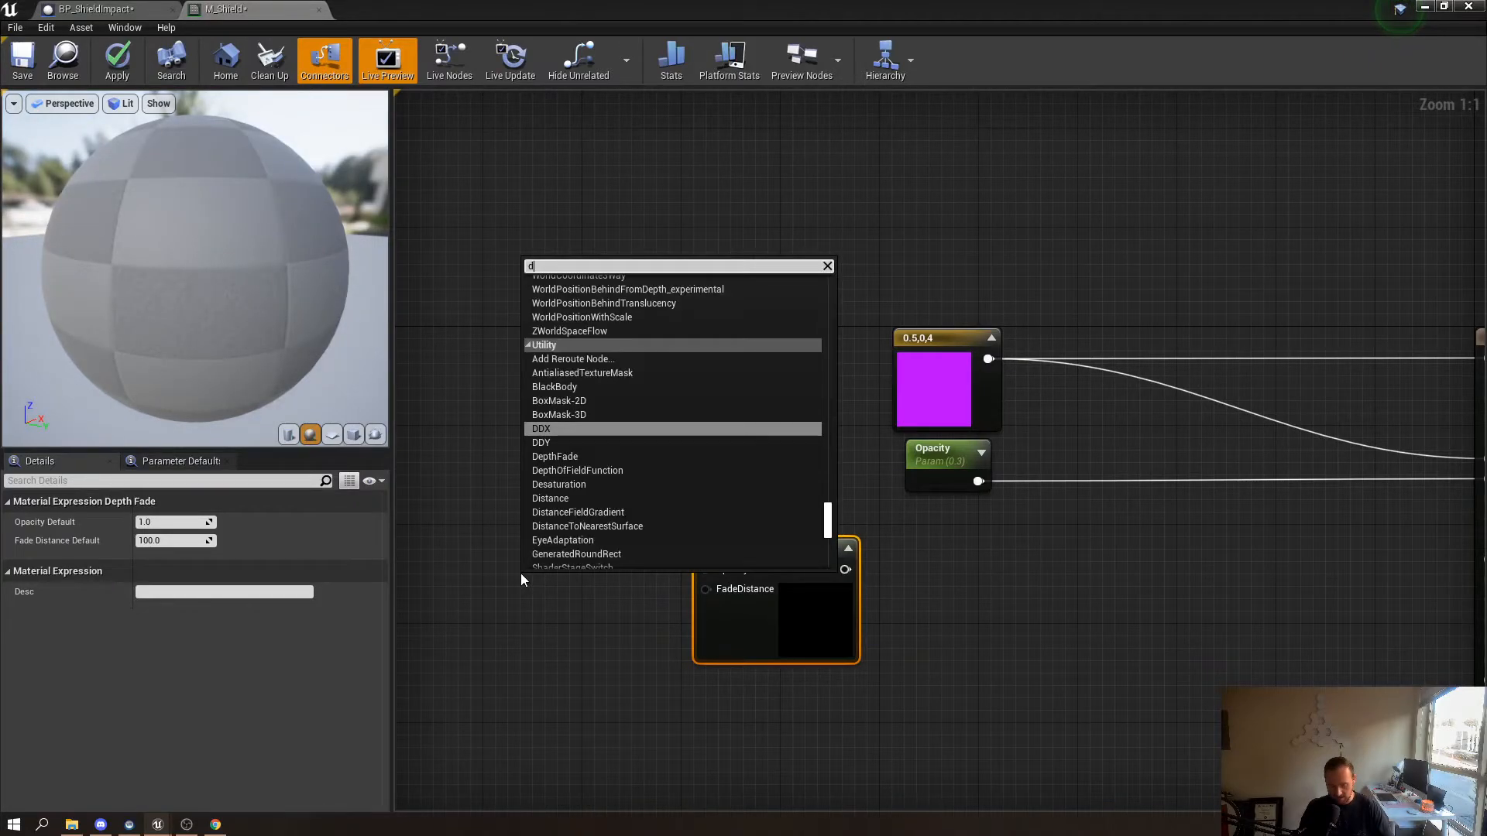
key(BackSpace)
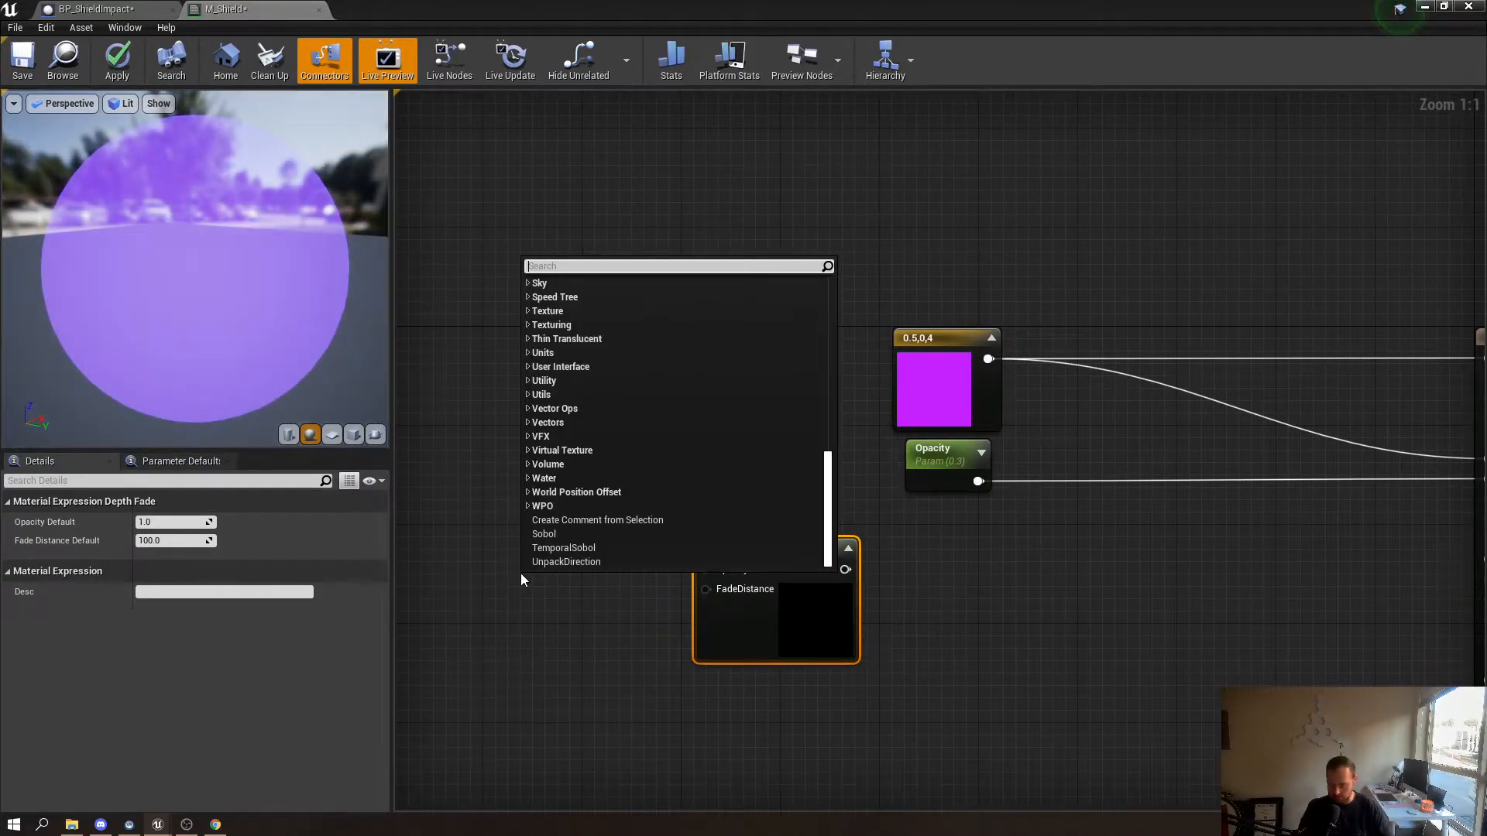
click(403, 484)
Add a scalar parameter named Distance to the graph beside the Depth Fade node
key(s)
click(495, 513)
text(ssss)
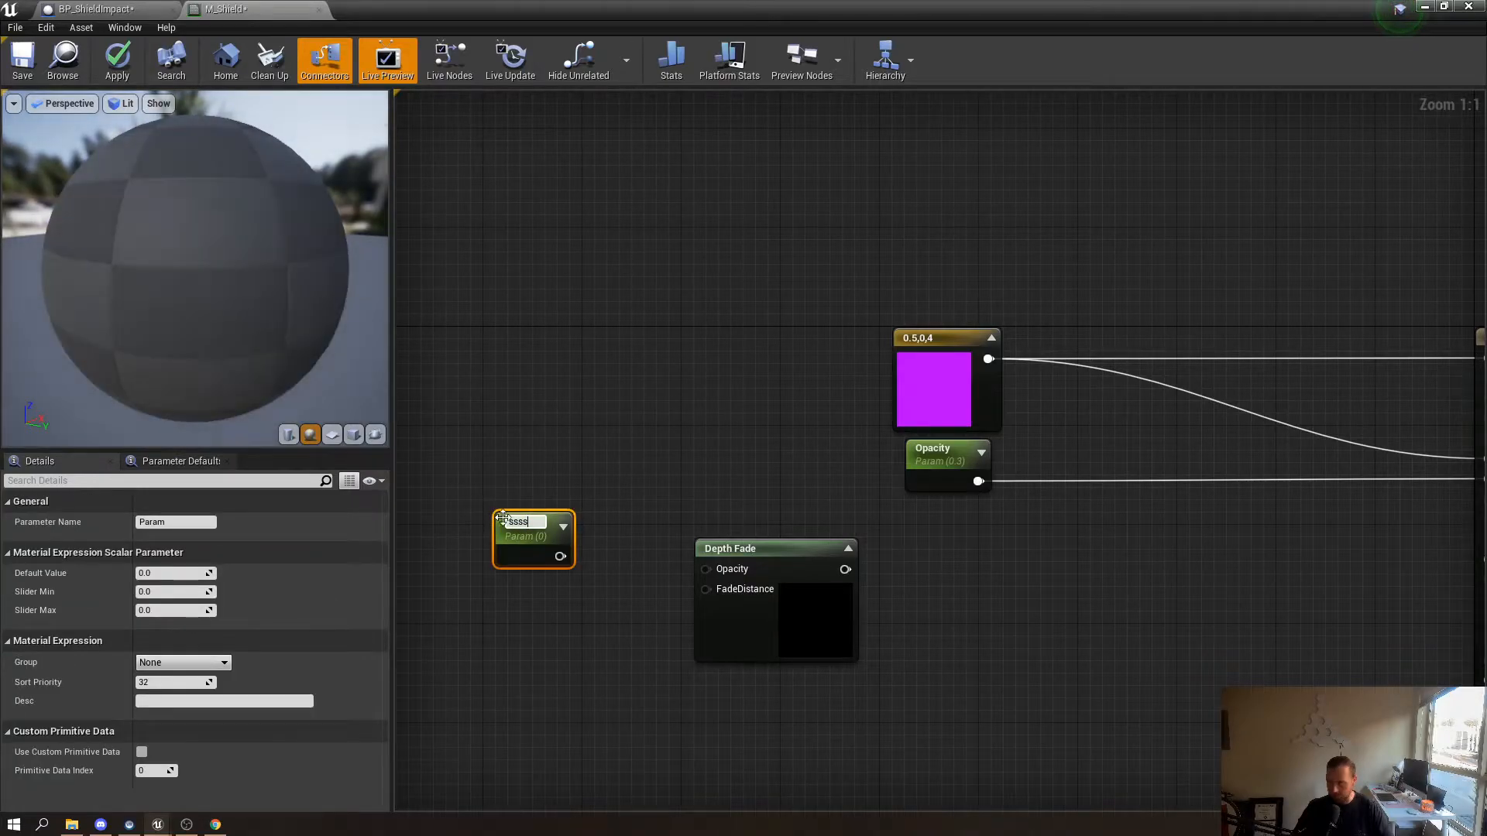
key(BackSpace)
key(BackSpace)
key(BackSpace)
key(BackSpace)
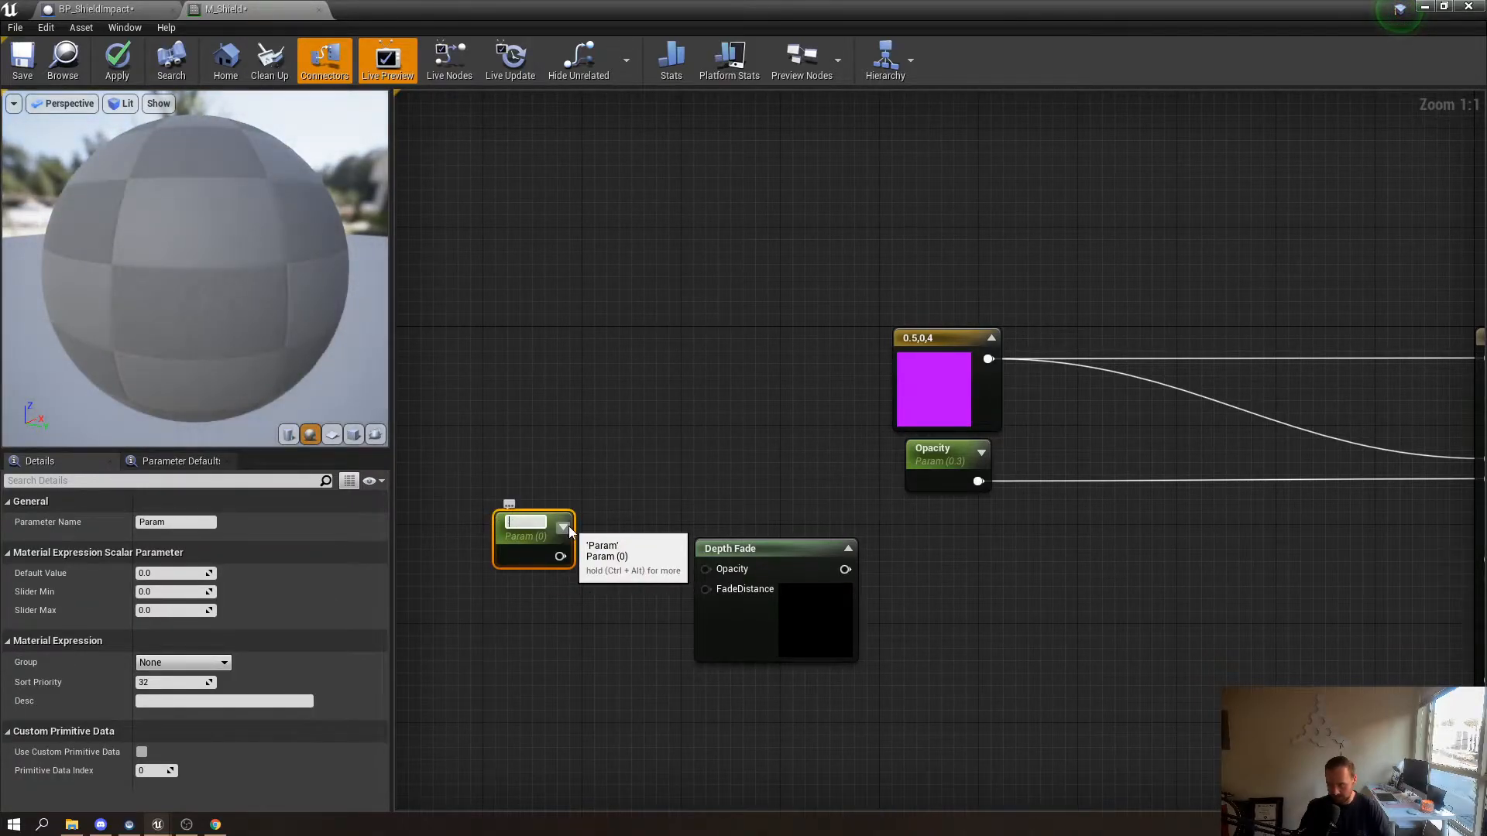
text(DepthF)
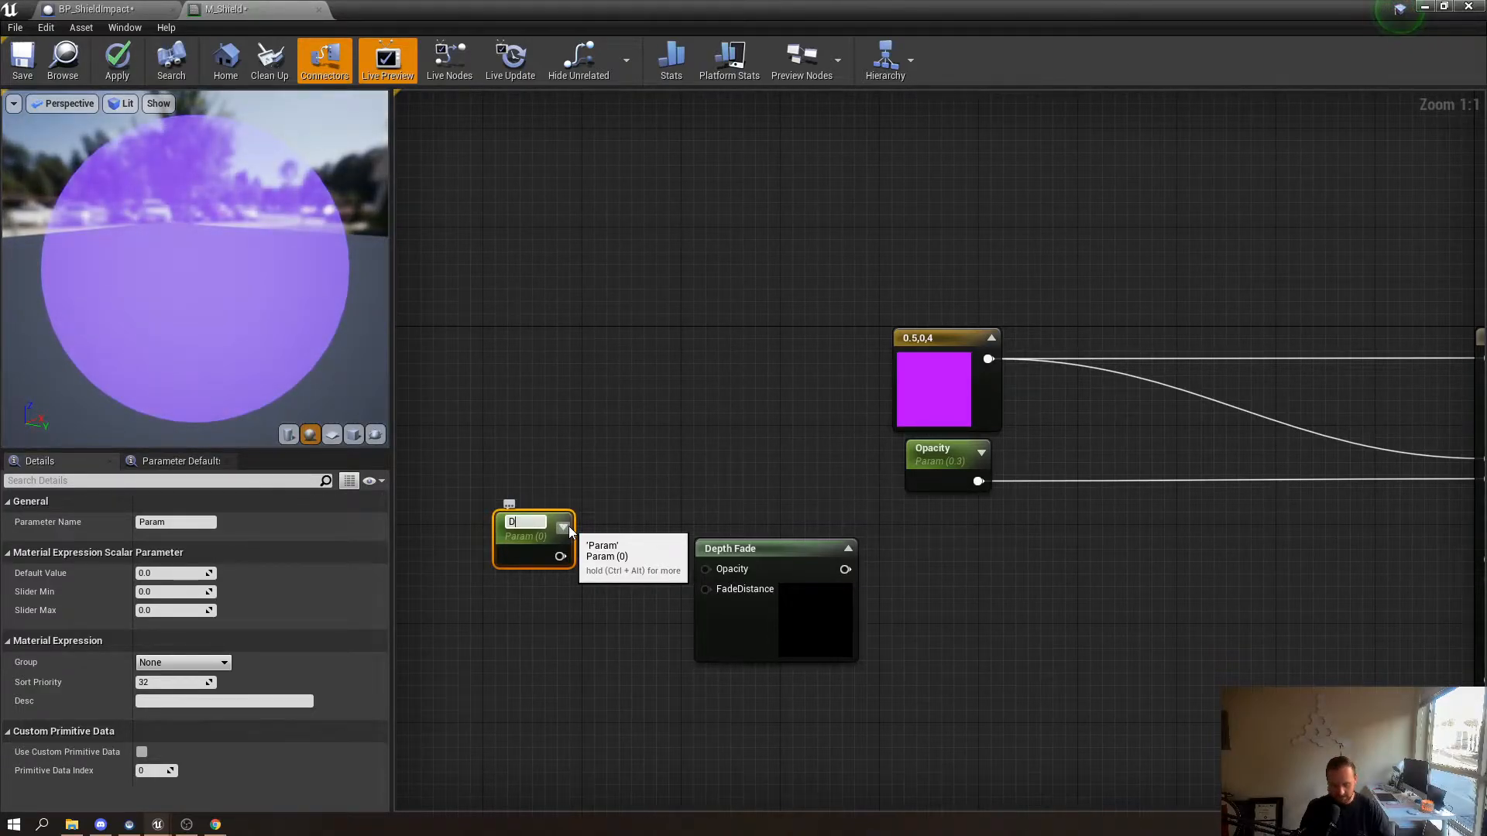
text(Distance)
key(Return)
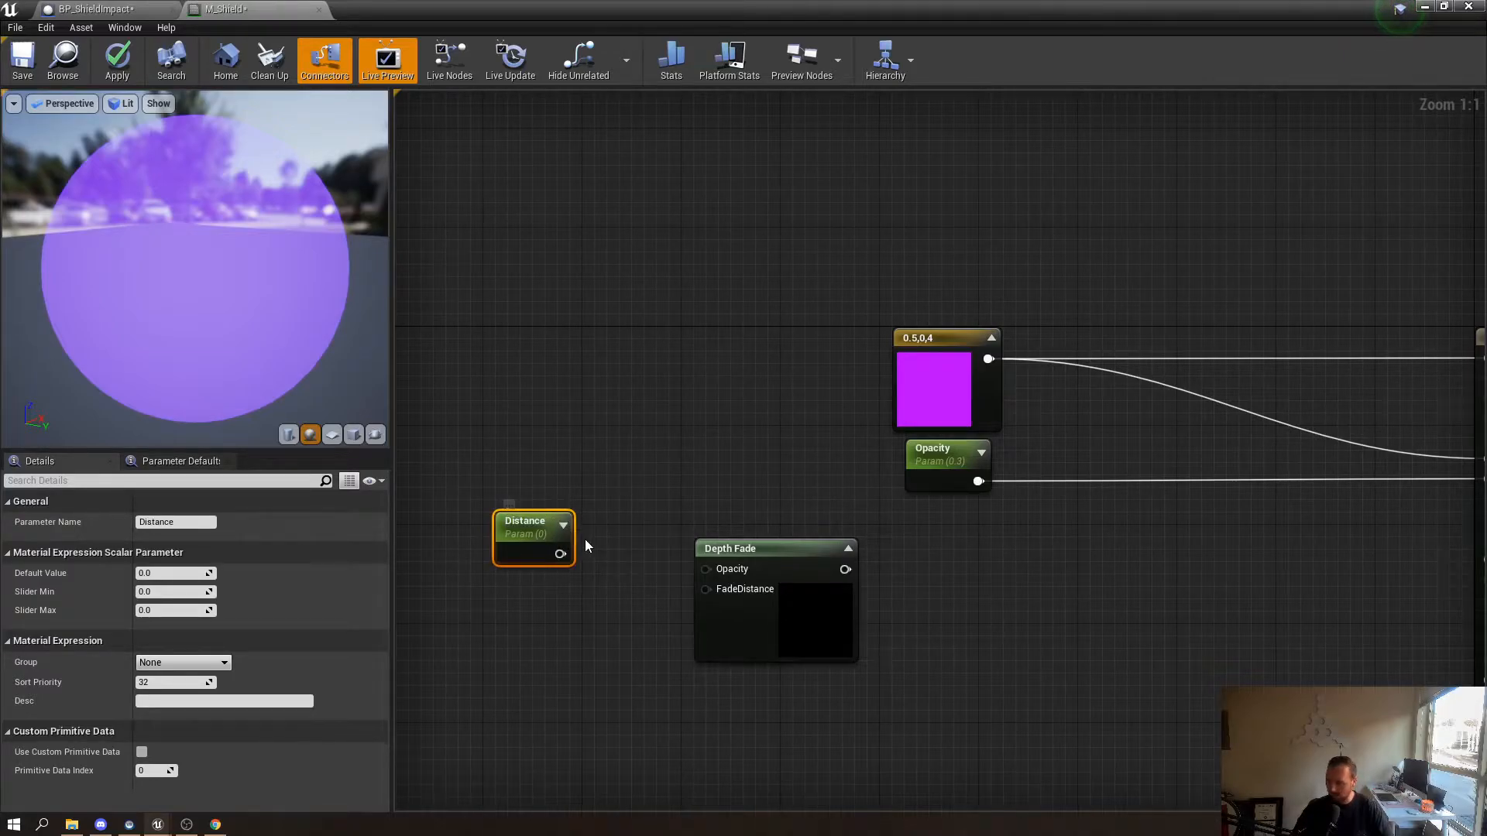
Connect the Distance parameter to the Depth Fade node's FadeDistance input and set its default value to 50
drag(557, 552, 705, 589)
drag(549, 532, 551, 557)
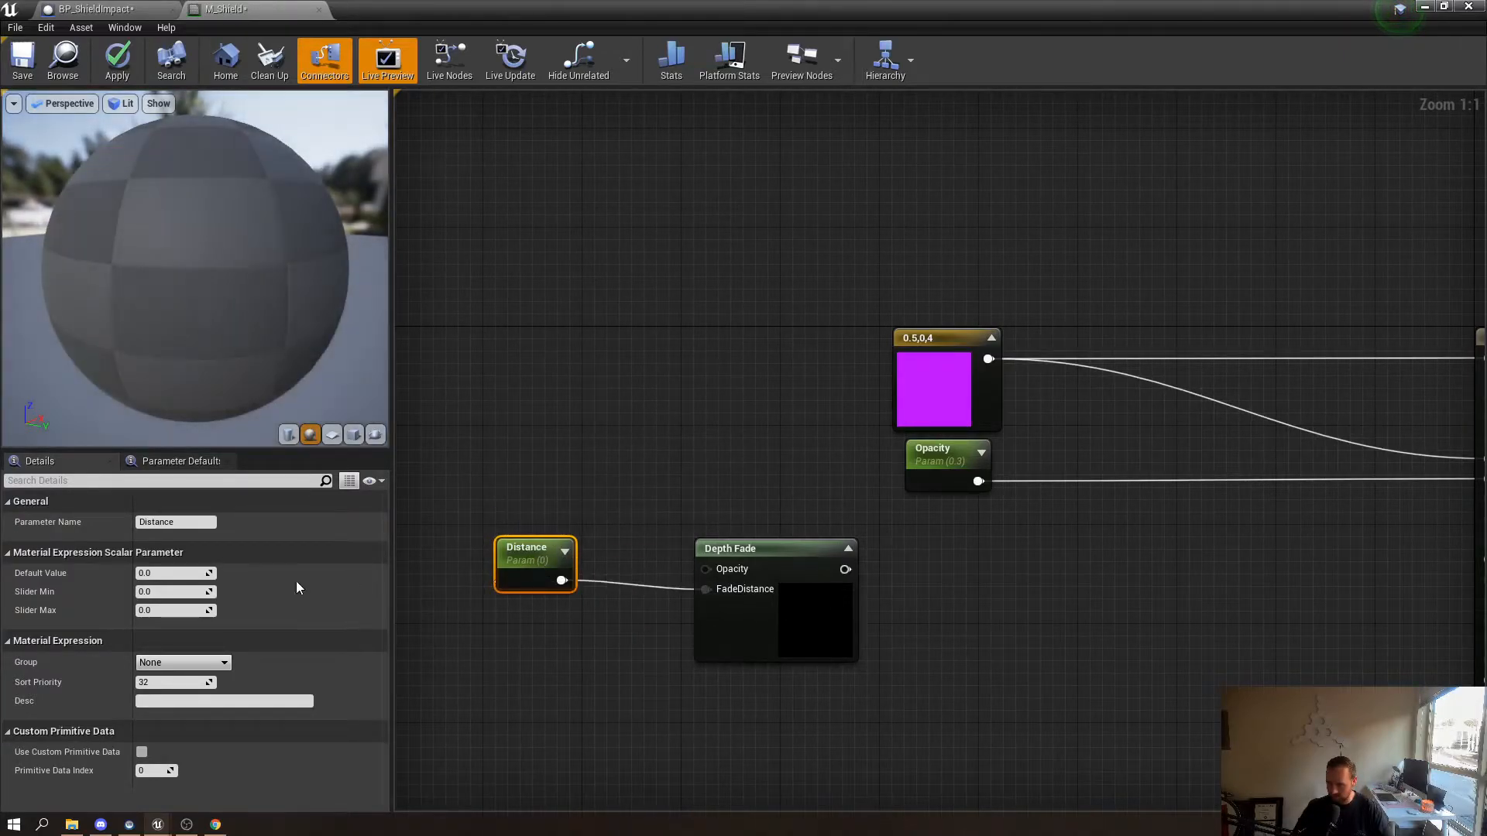
click(187, 573)
text(50)
key(Return)
Add a OneMinus (1-x) node fed by the Depth Fade output
right_drag(911, 639, 740, 568)
click(648, 520)
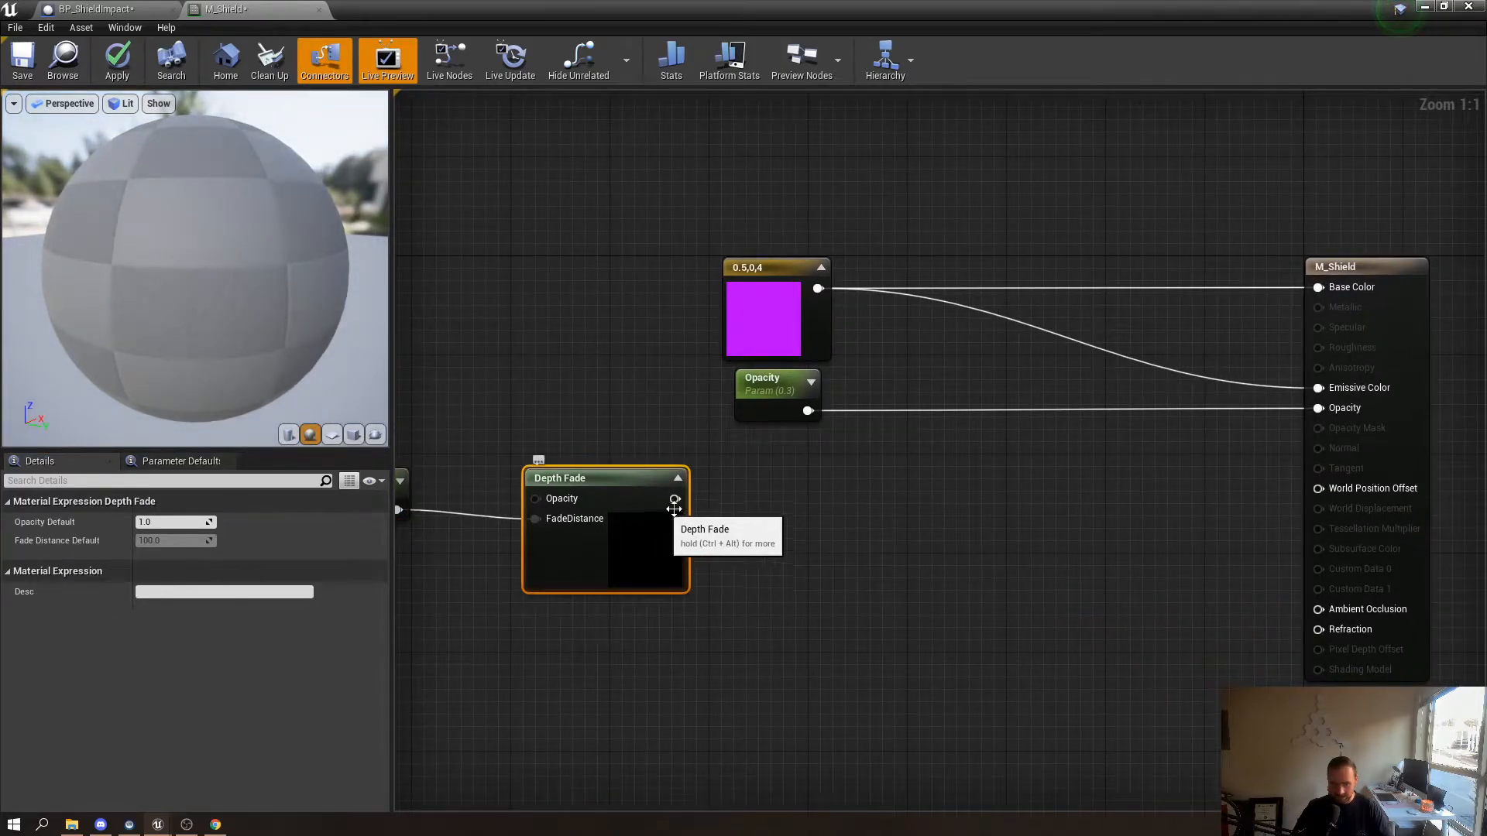
drag(675, 499, 798, 514)
text(one)
key(Return)
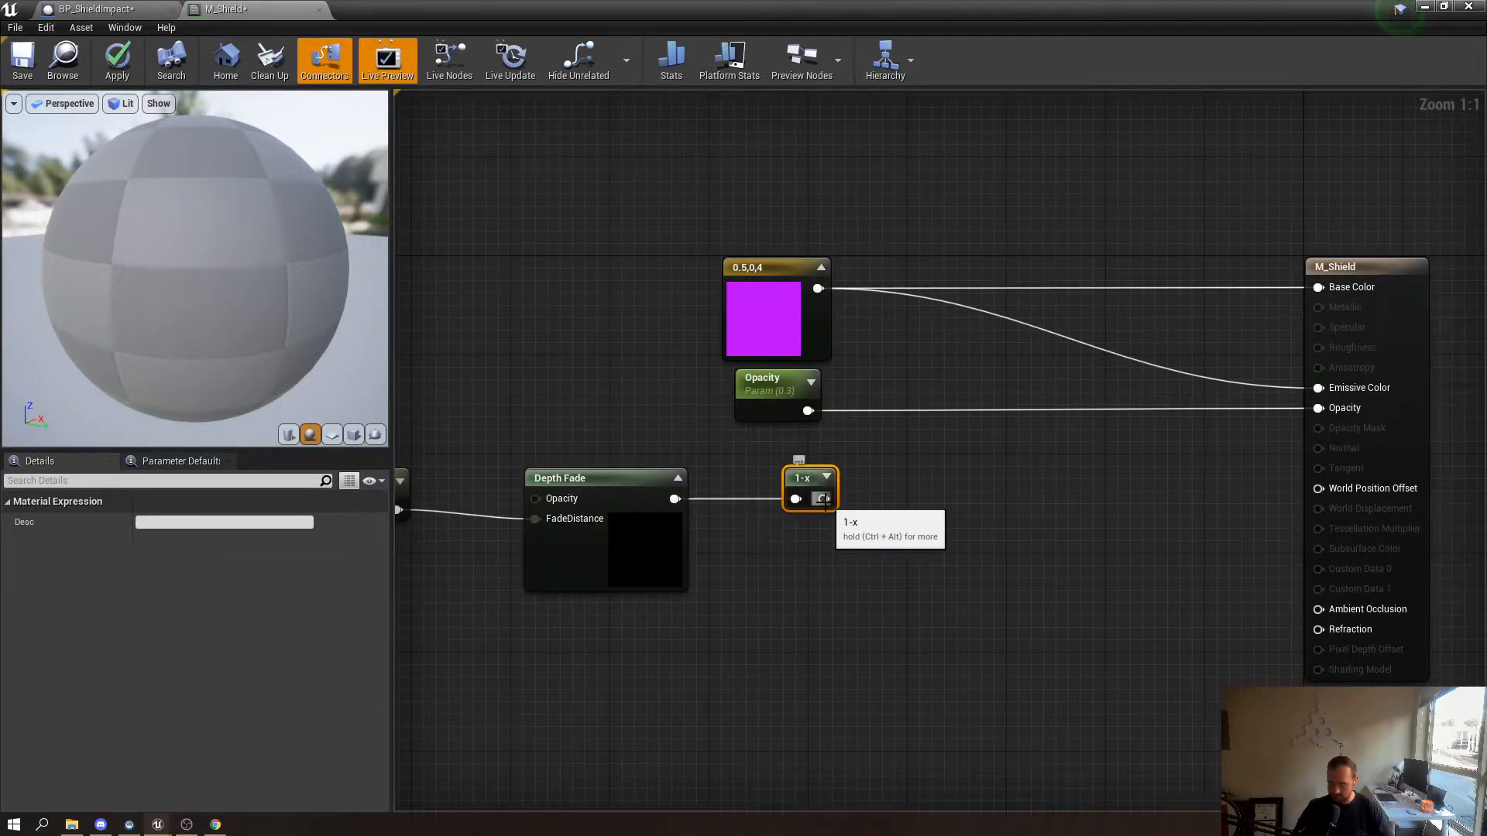
Add a Multiply node fed by the 1-x output and align it with the chain
right_drag(987, 498, 901, 496)
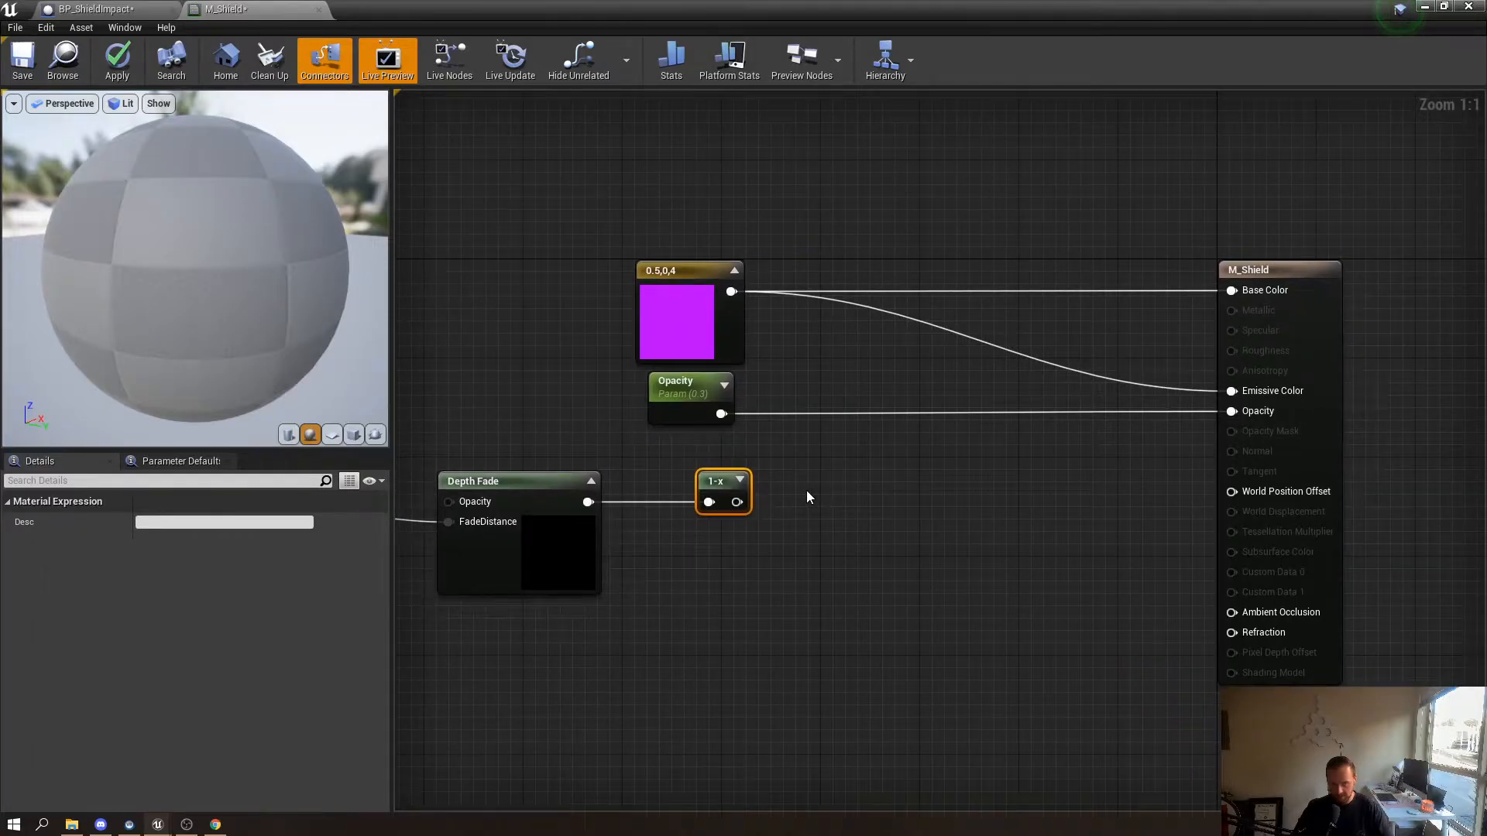
drag(736, 502, 803, 501)
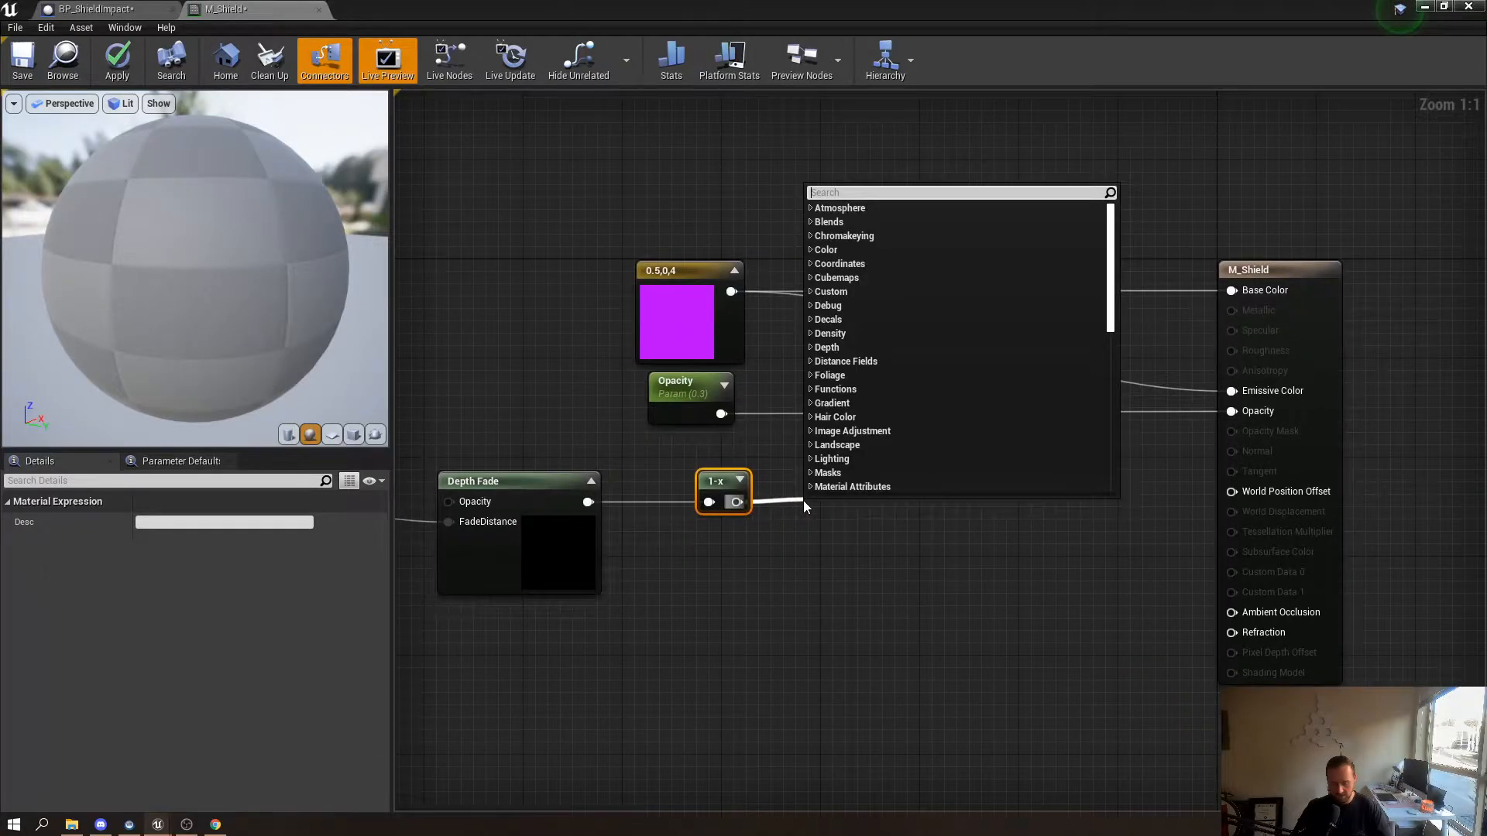
text(mult)
key(Return)
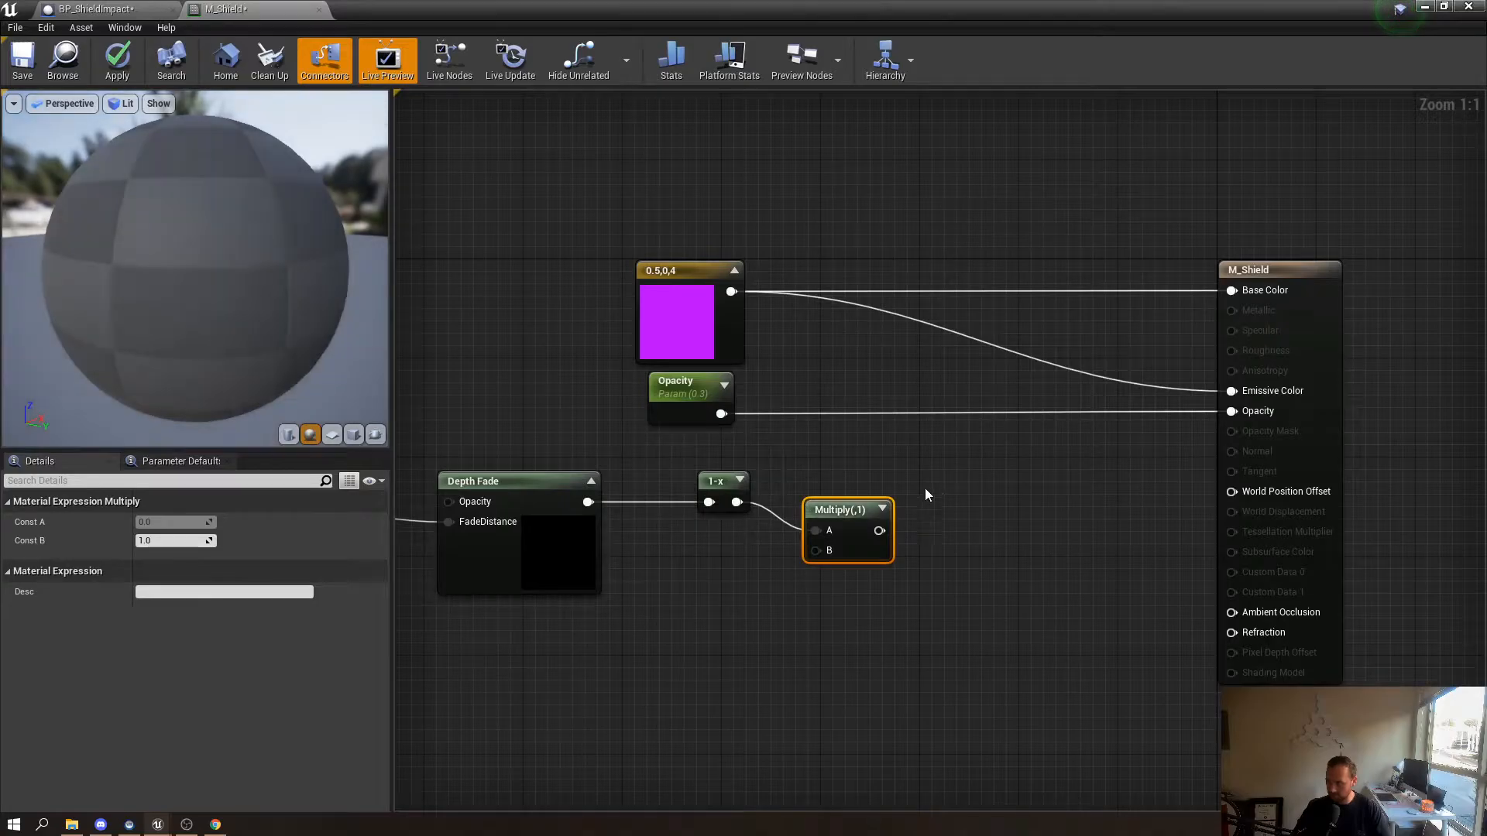
drag(845, 515, 857, 497)
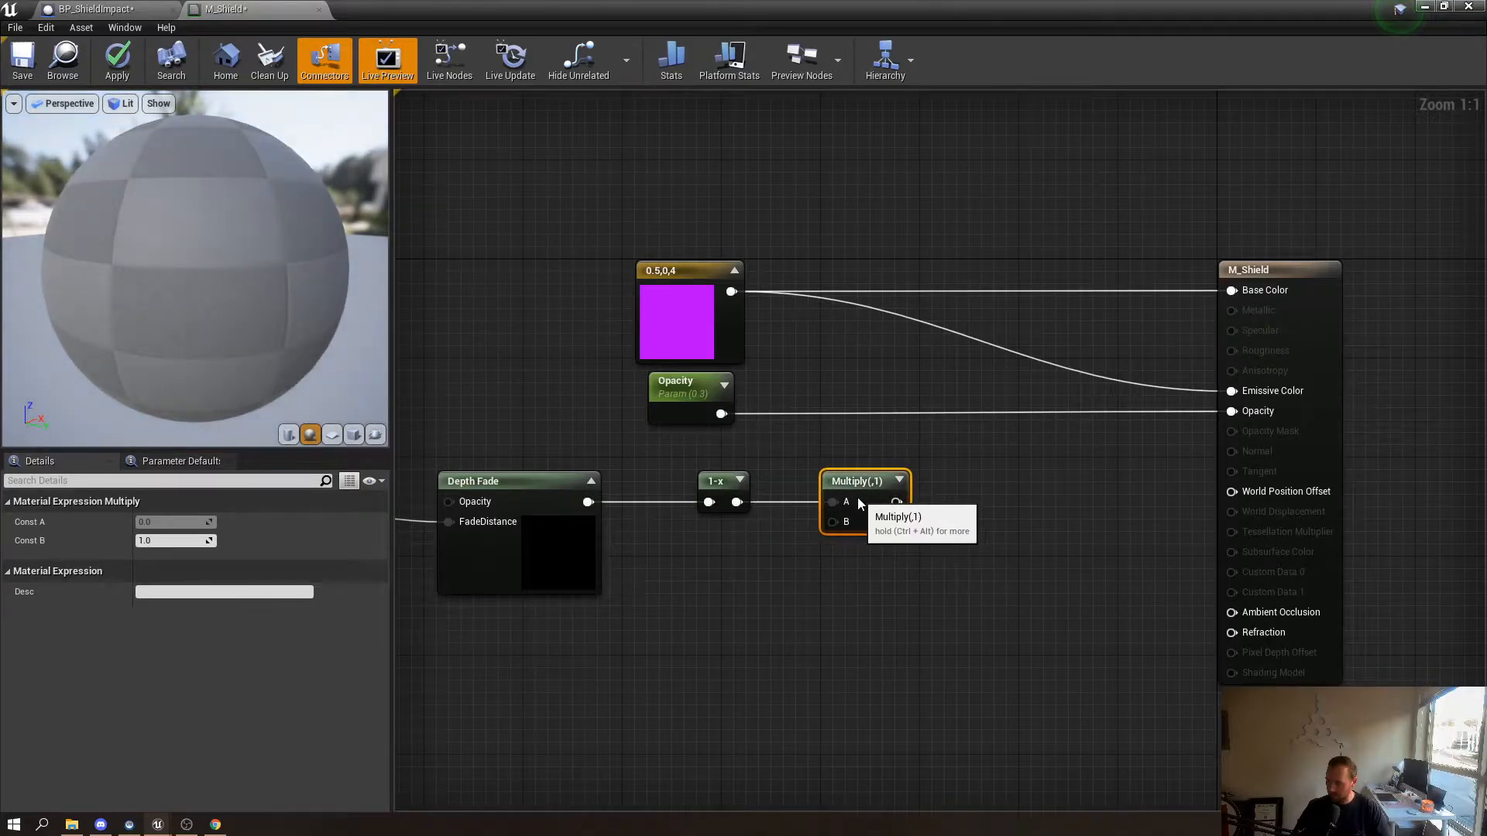
Add a scalar parameter named Emissive below the 1-x node
click(658, 601)
text(sssssss)
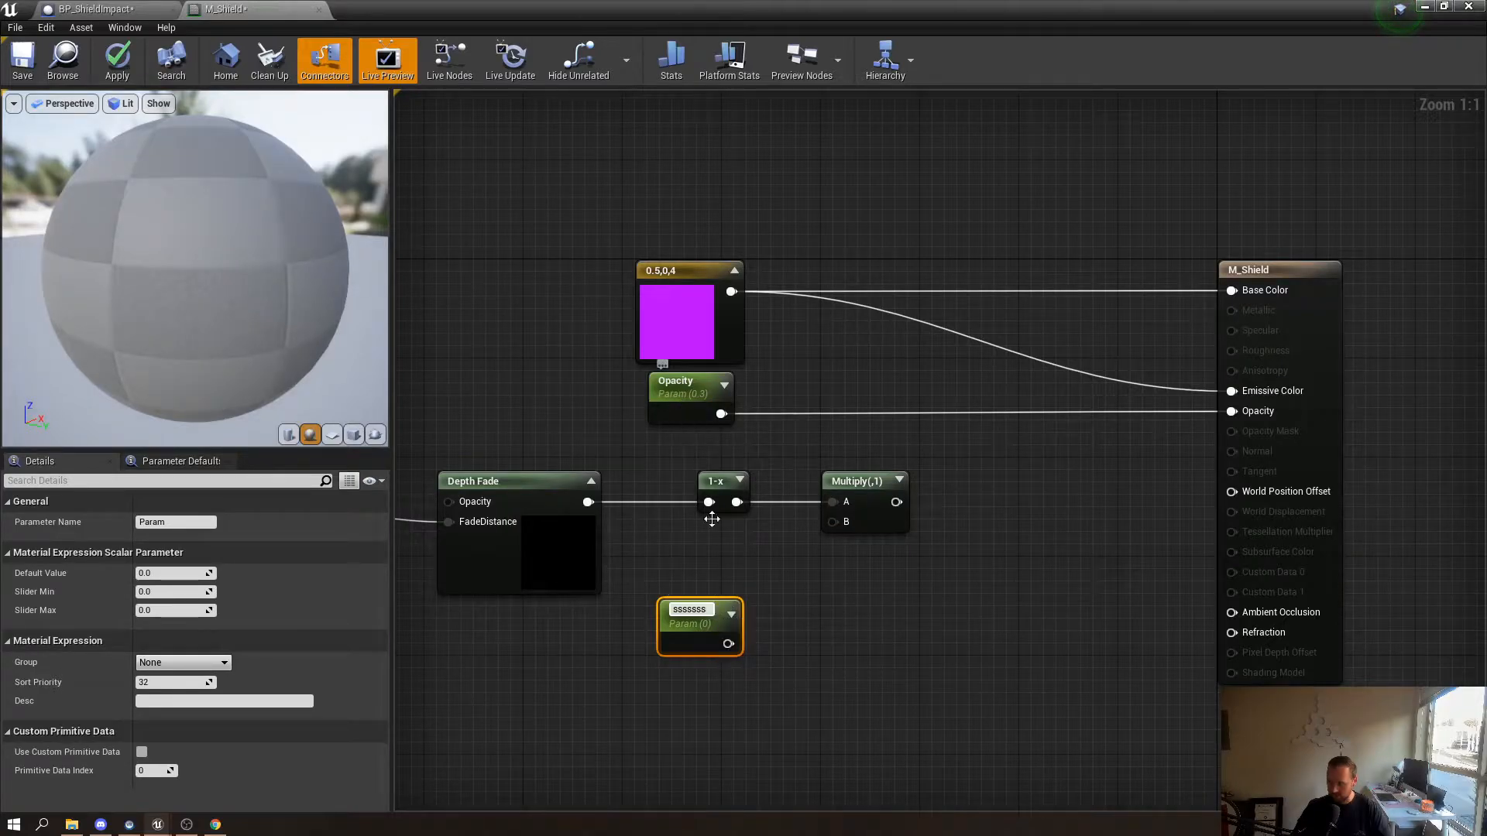
key(BackSpace)
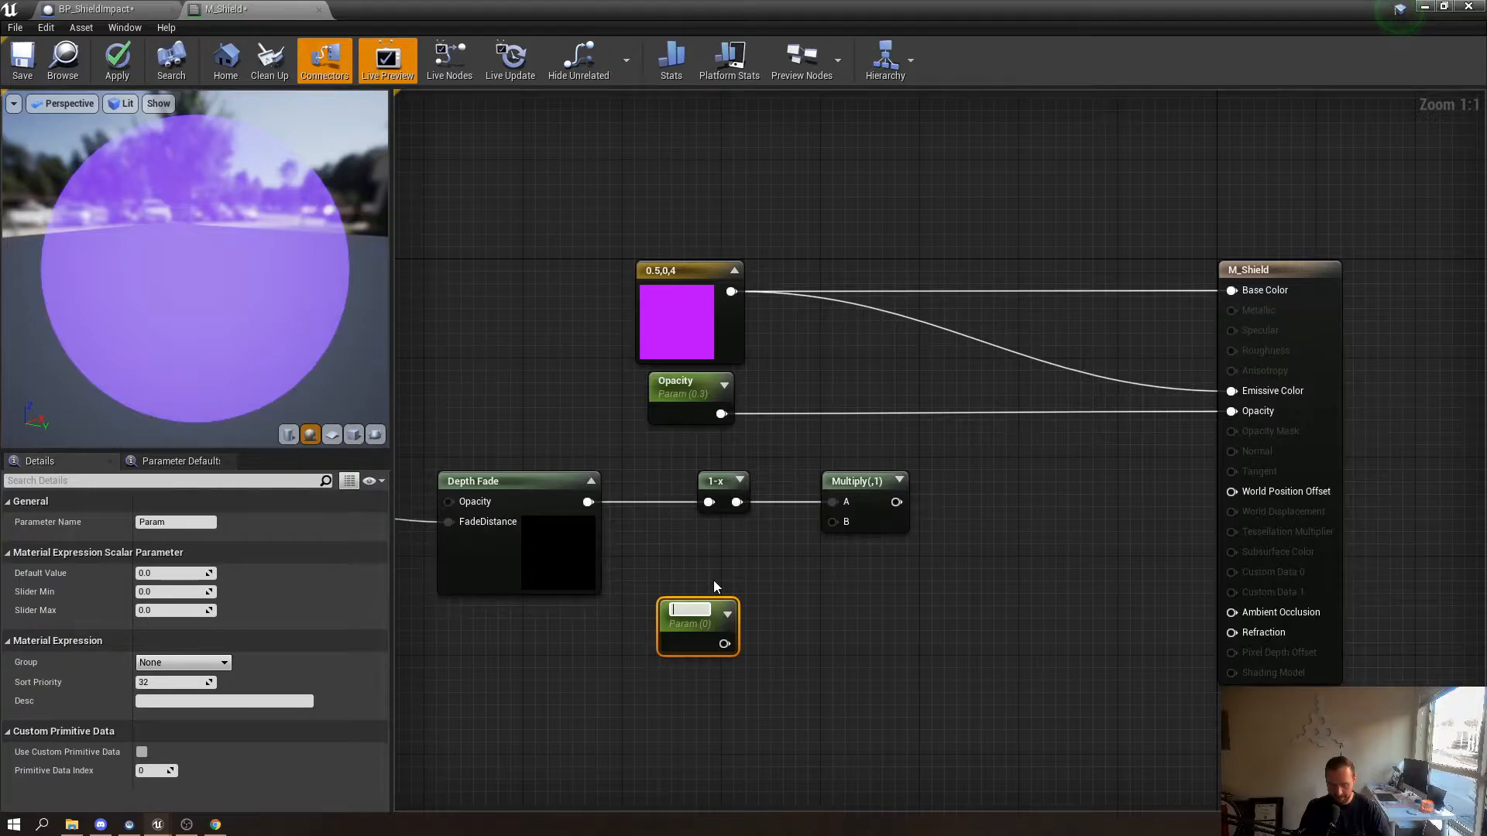
text(sive)
key(Return)
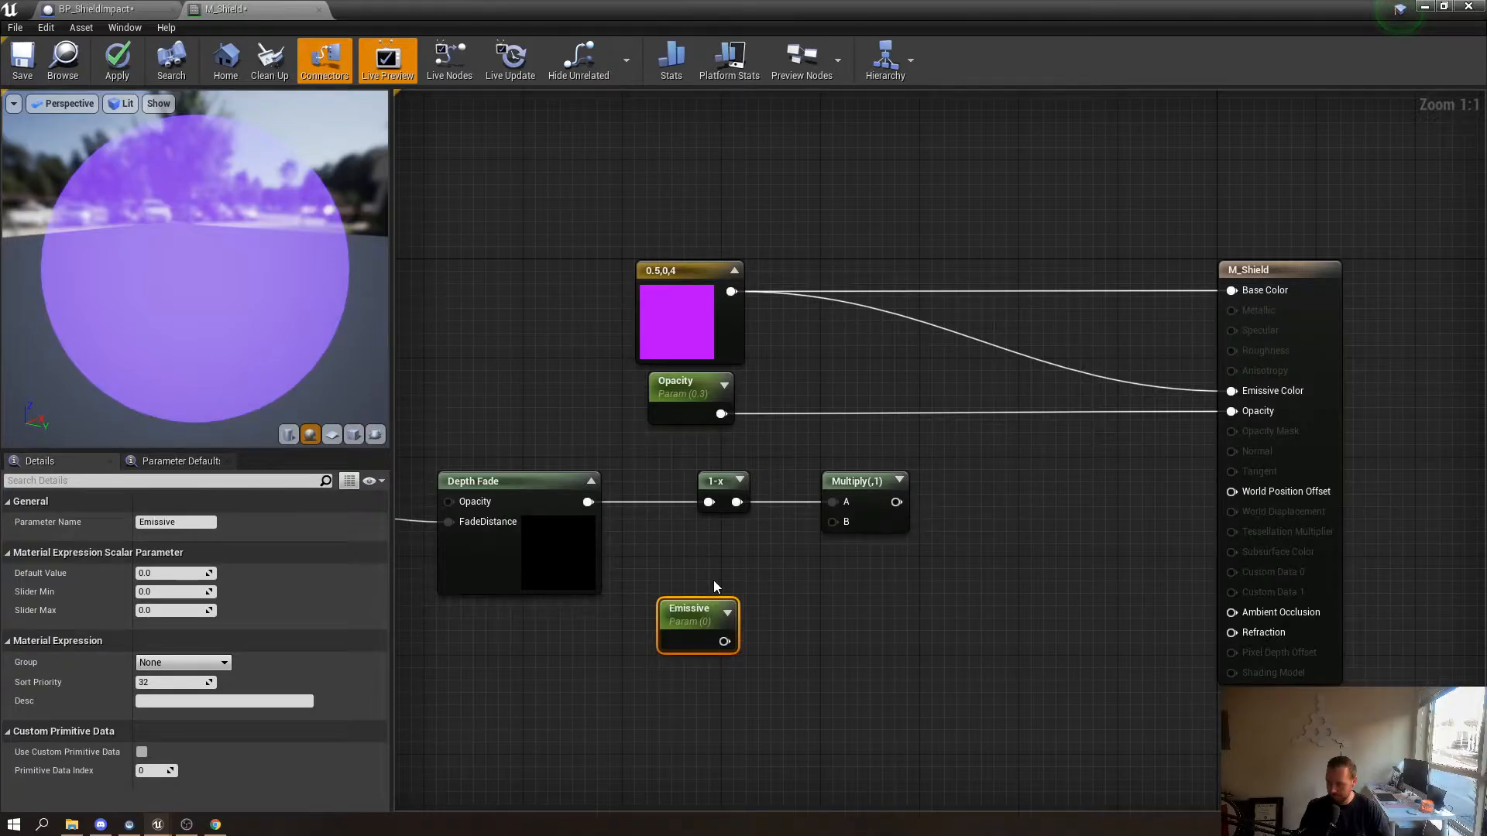
Connect the Emissive parameter to the Multiply node's B input and set its default value to 50
drag(724, 641, 832, 521)
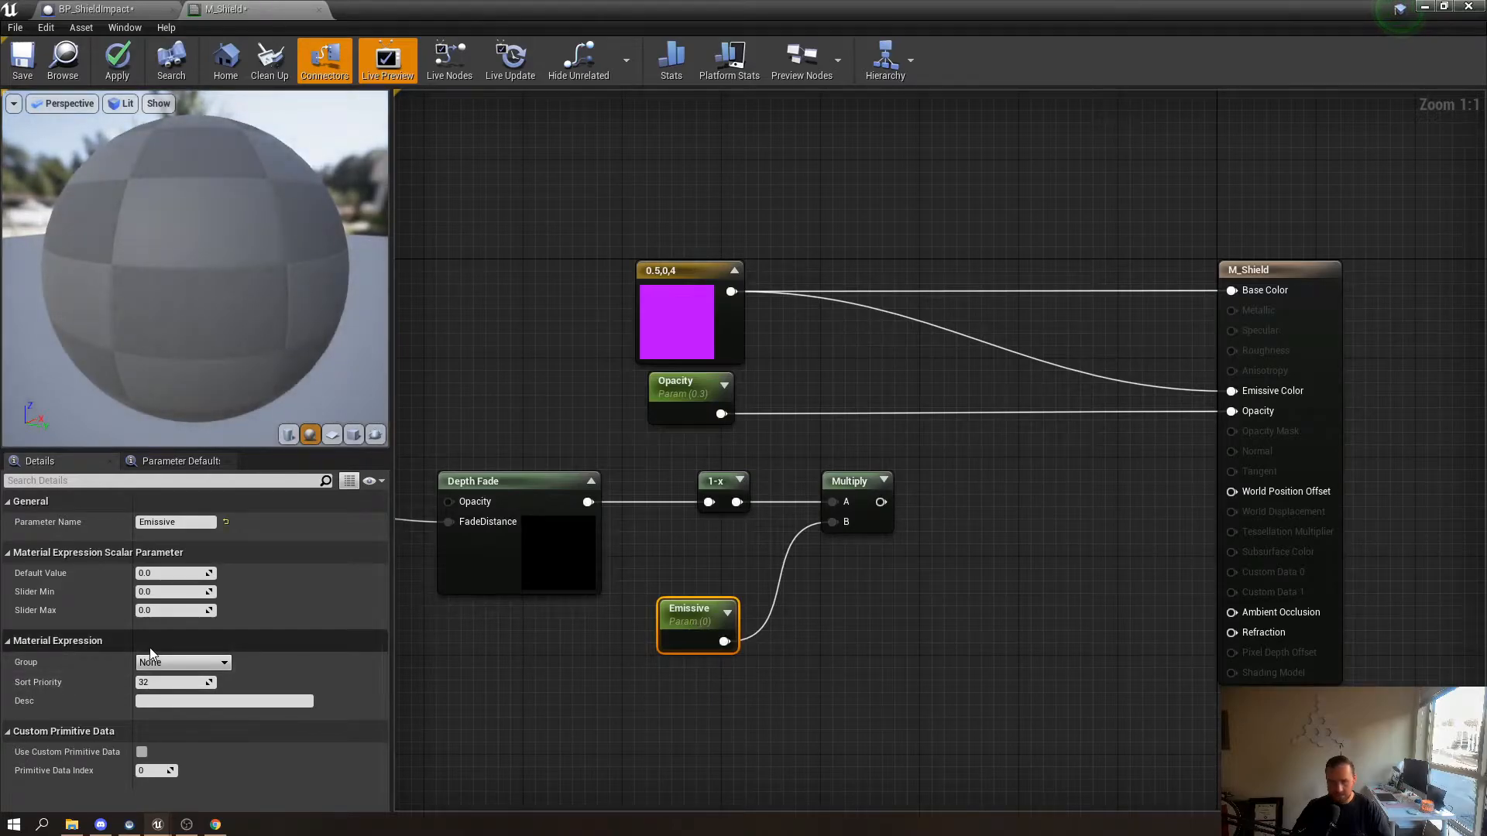
click(182, 574)
text(50)
key(Return)
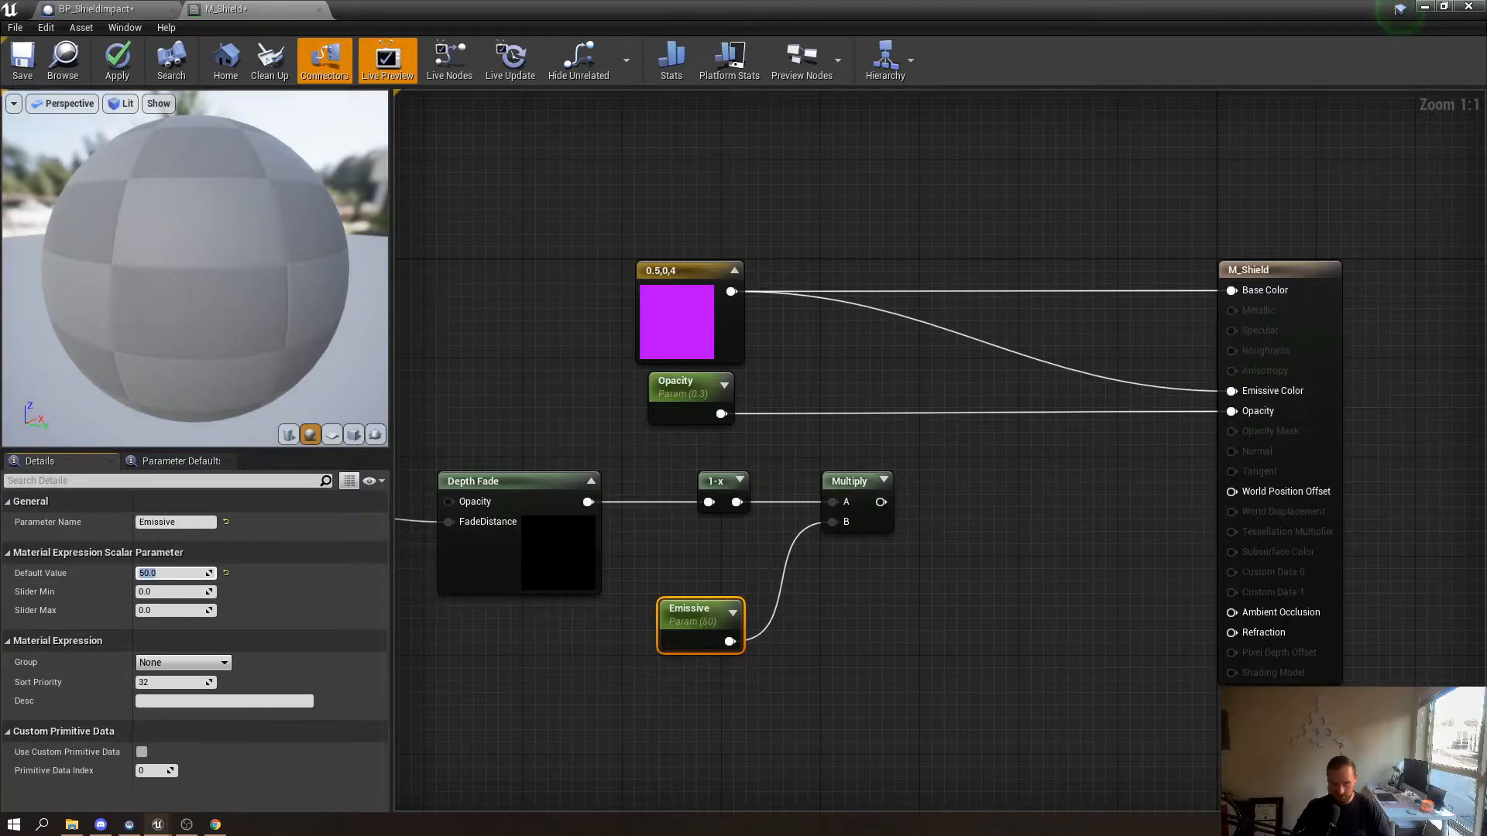
Insert an Add node with the colour constant in input A, and route its output to Base Color and Emissive Color
right_drag(1003, 476, 910, 507)
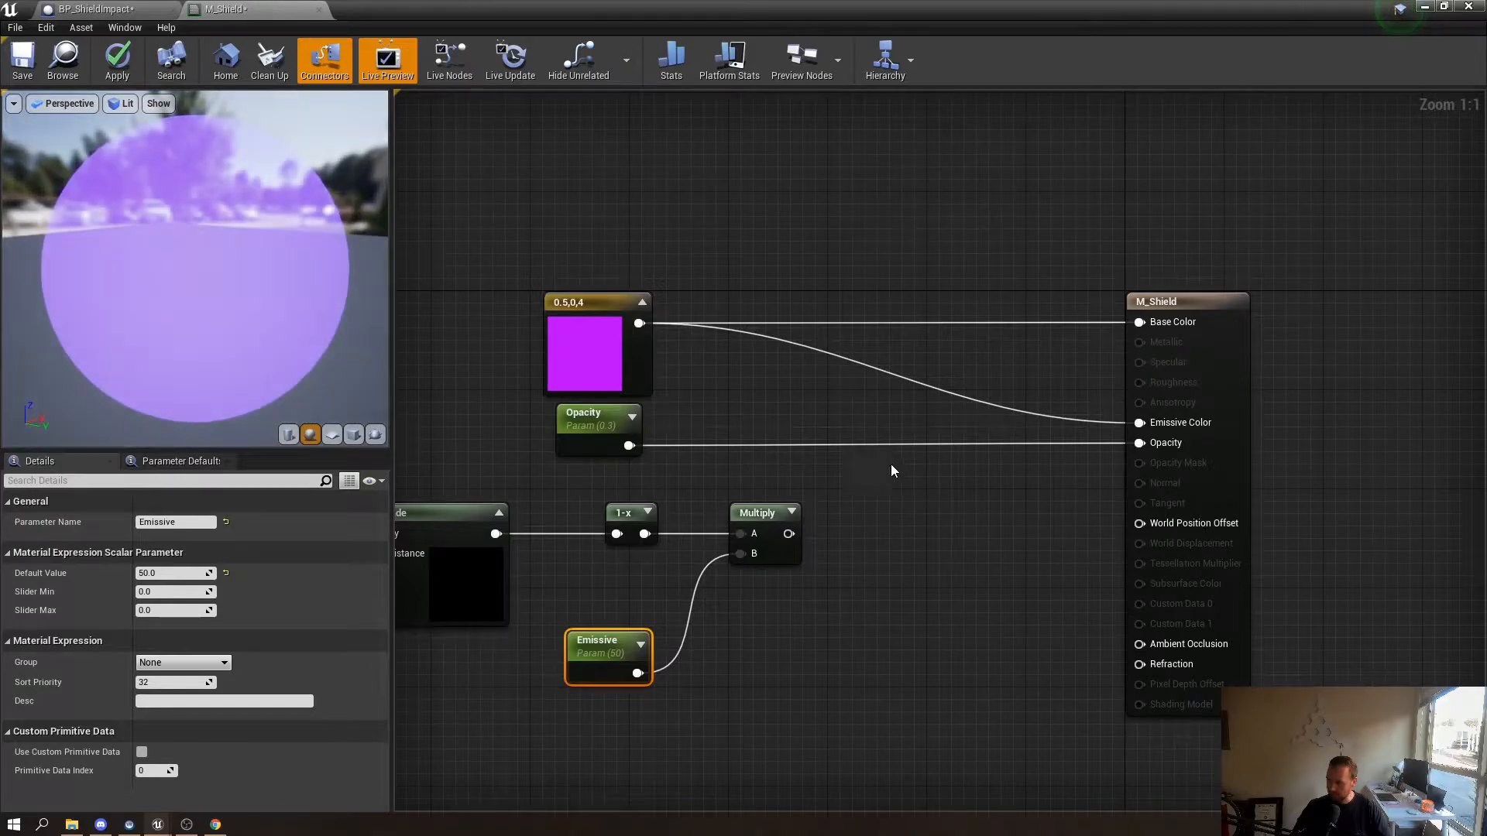
click(890, 464)
right_drag(810, 529, 888, 537)
right_drag(720, 515, 848, 464)
drag(844, 281, 1363, 281)
drag(1173, 457, 1349, 380)
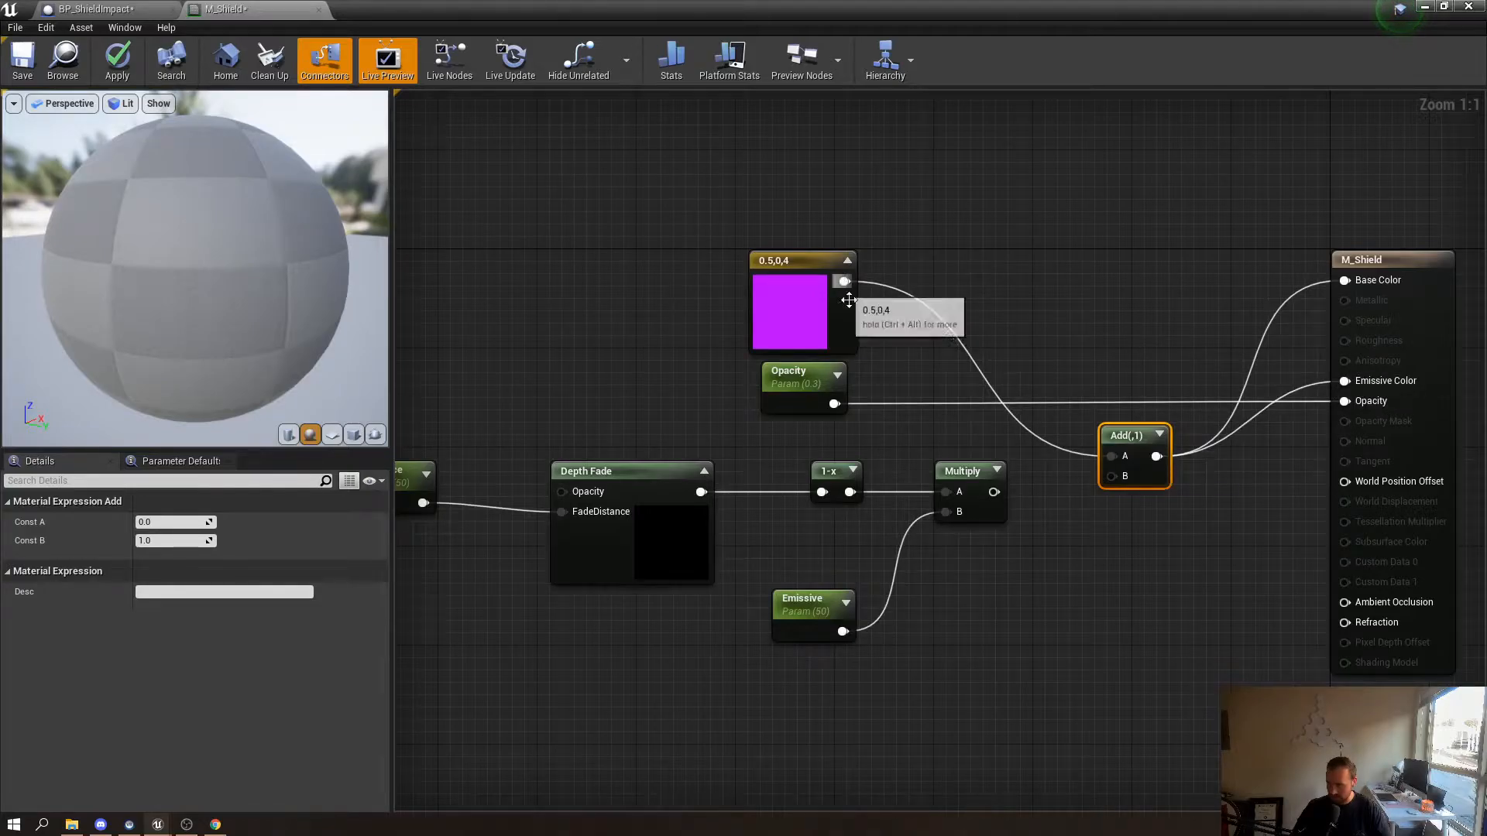
Shift the Distance, Depth Fade, 1-x, Multiply and Emissive nodes left to make room before the Add node
right_drag(676, 531, 823, 487)
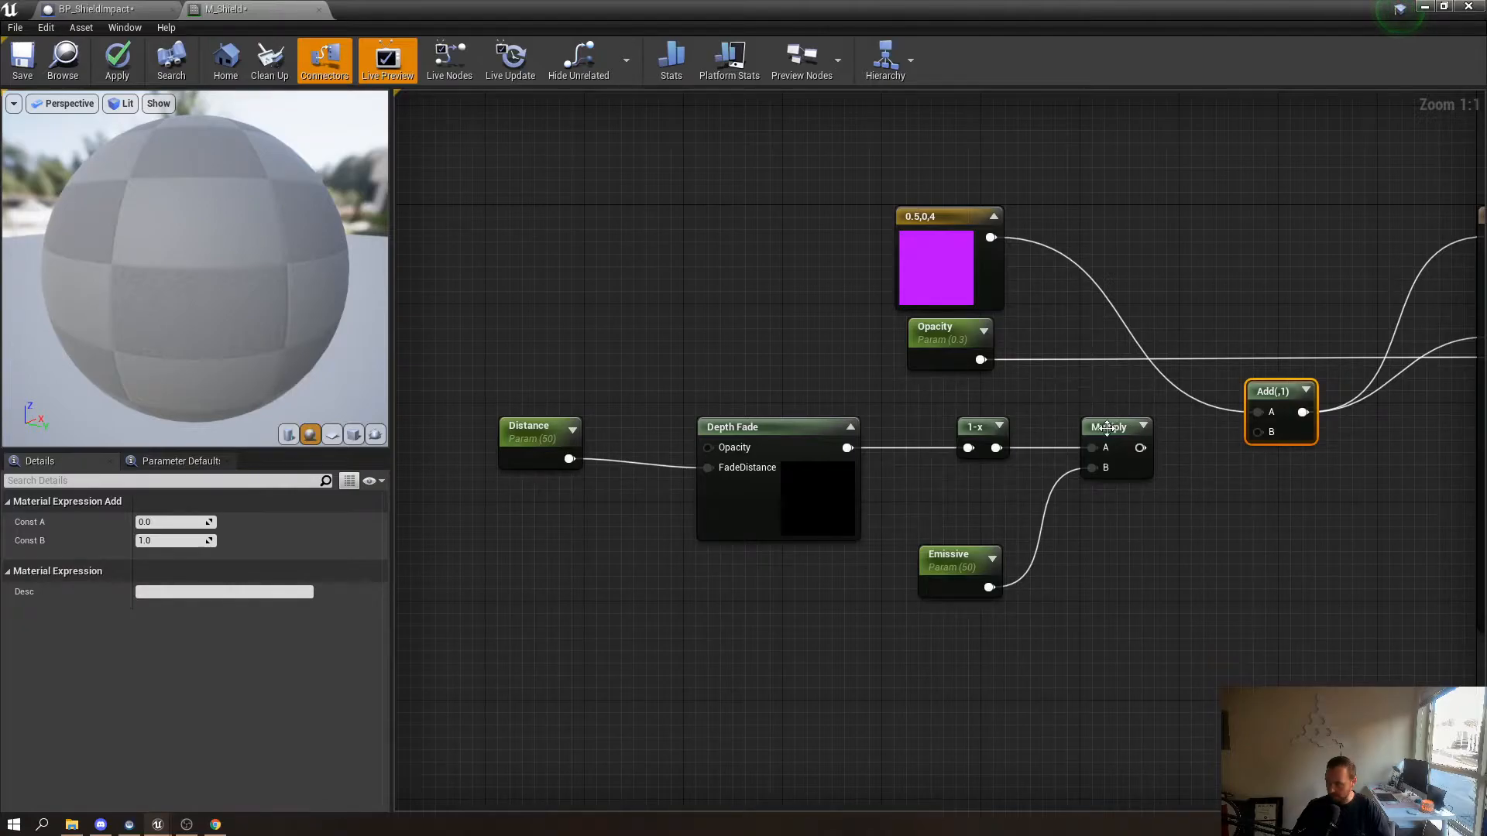
drag(493, 399, 1173, 598)
drag(1112, 425, 915, 425)
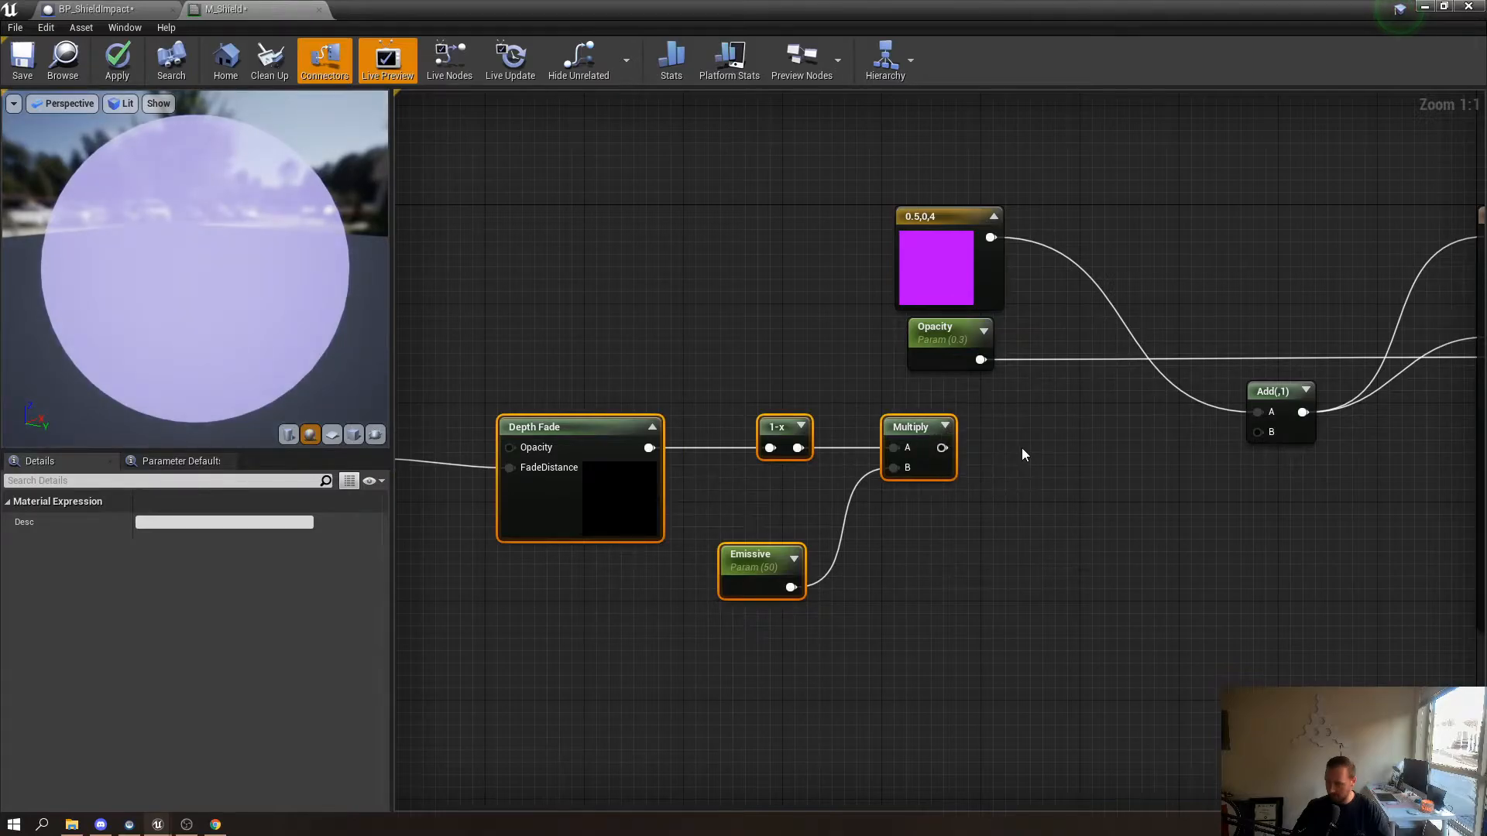
Add a second Multiply node combining the colour constant with the first Multiply's output, and connect it to the Add node's B input
click(1034, 440)
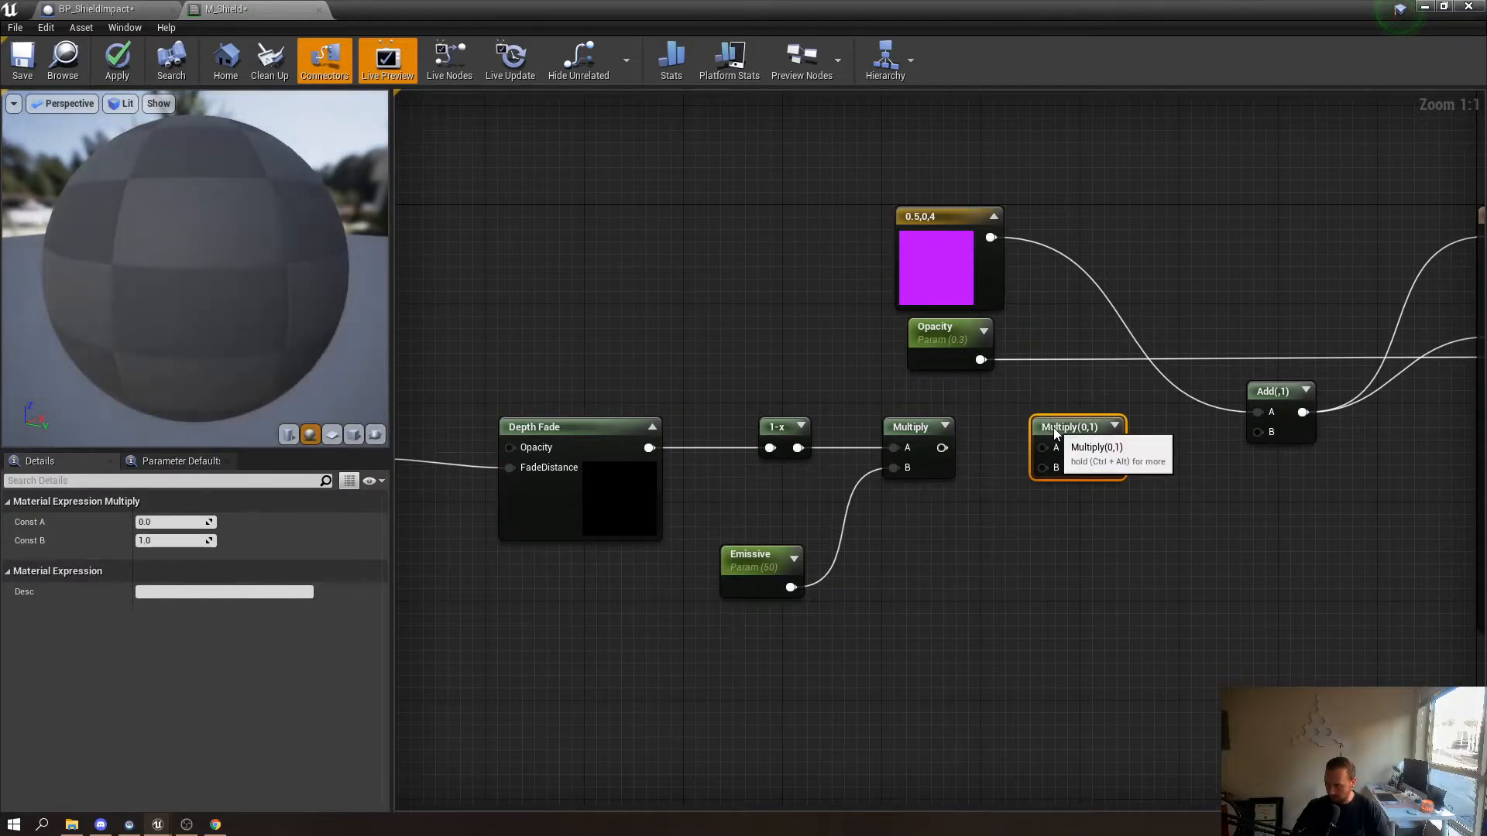
drag(942, 447, 1042, 466)
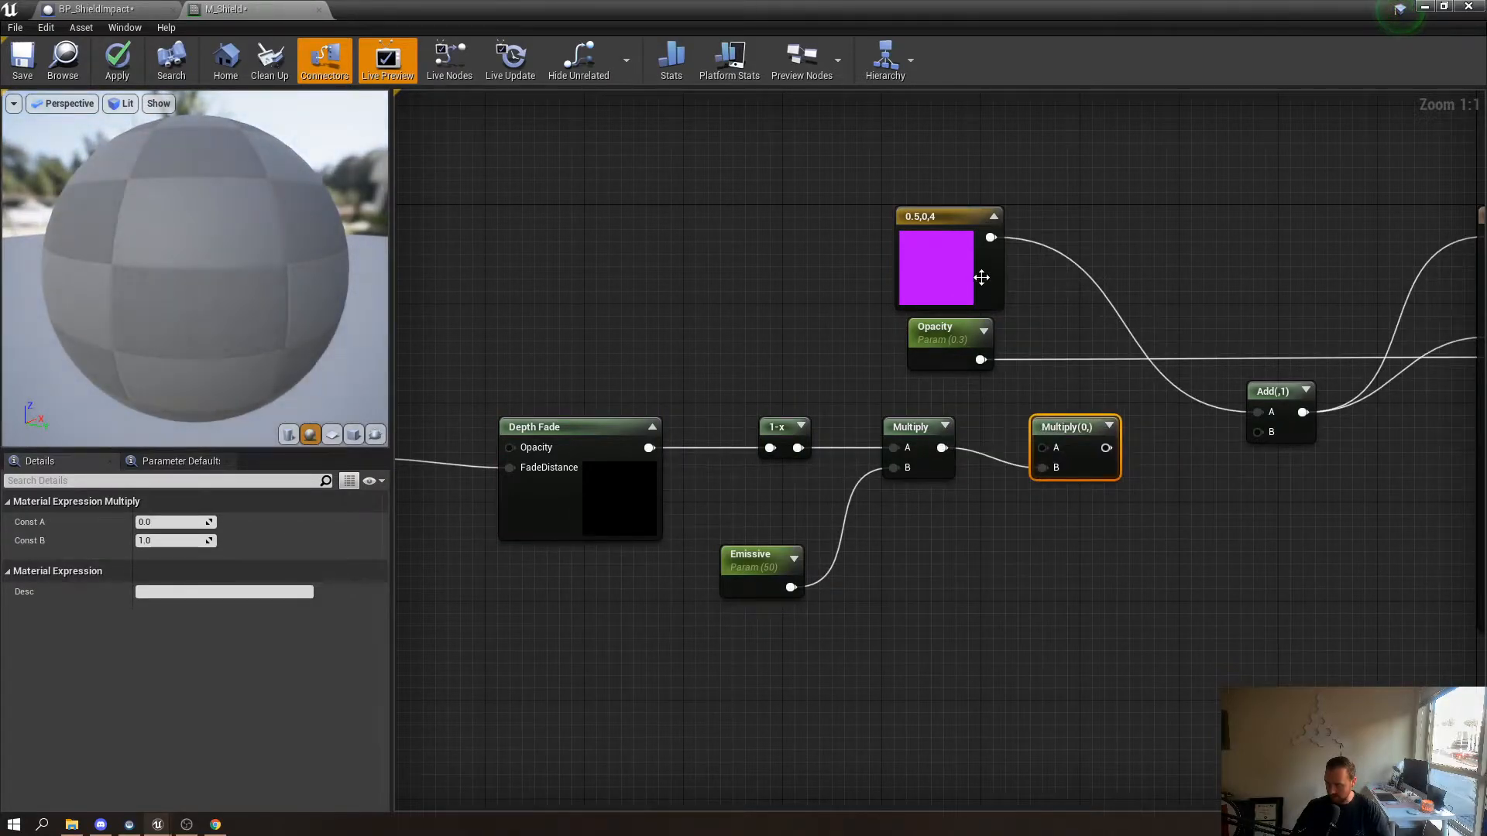
drag(989, 237, 1254, 431)
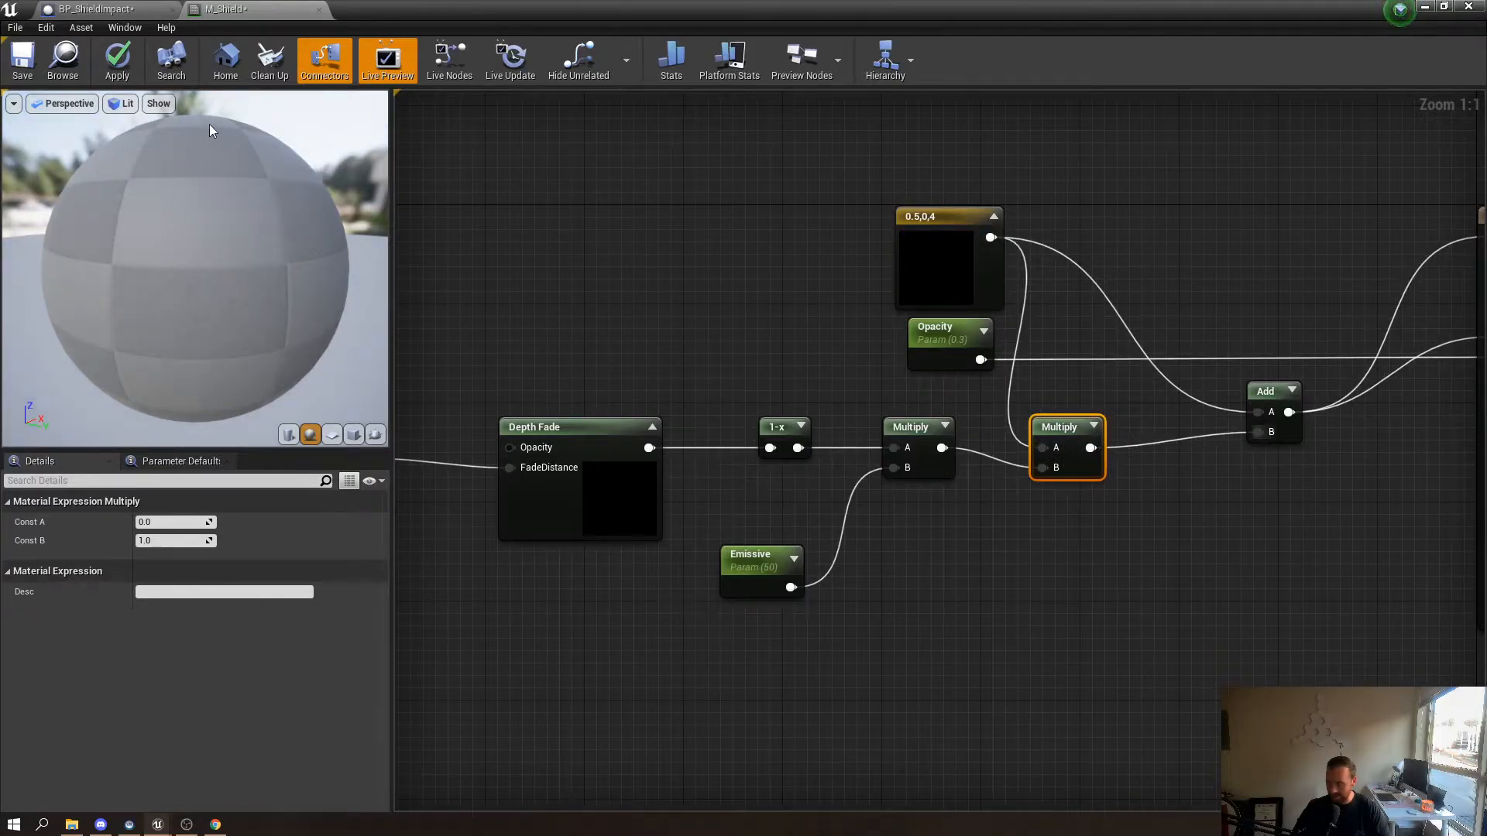
Apply the M_Shield material changes and inspect the shield dome's glowing edge along the floor in the level
click(126, 70)
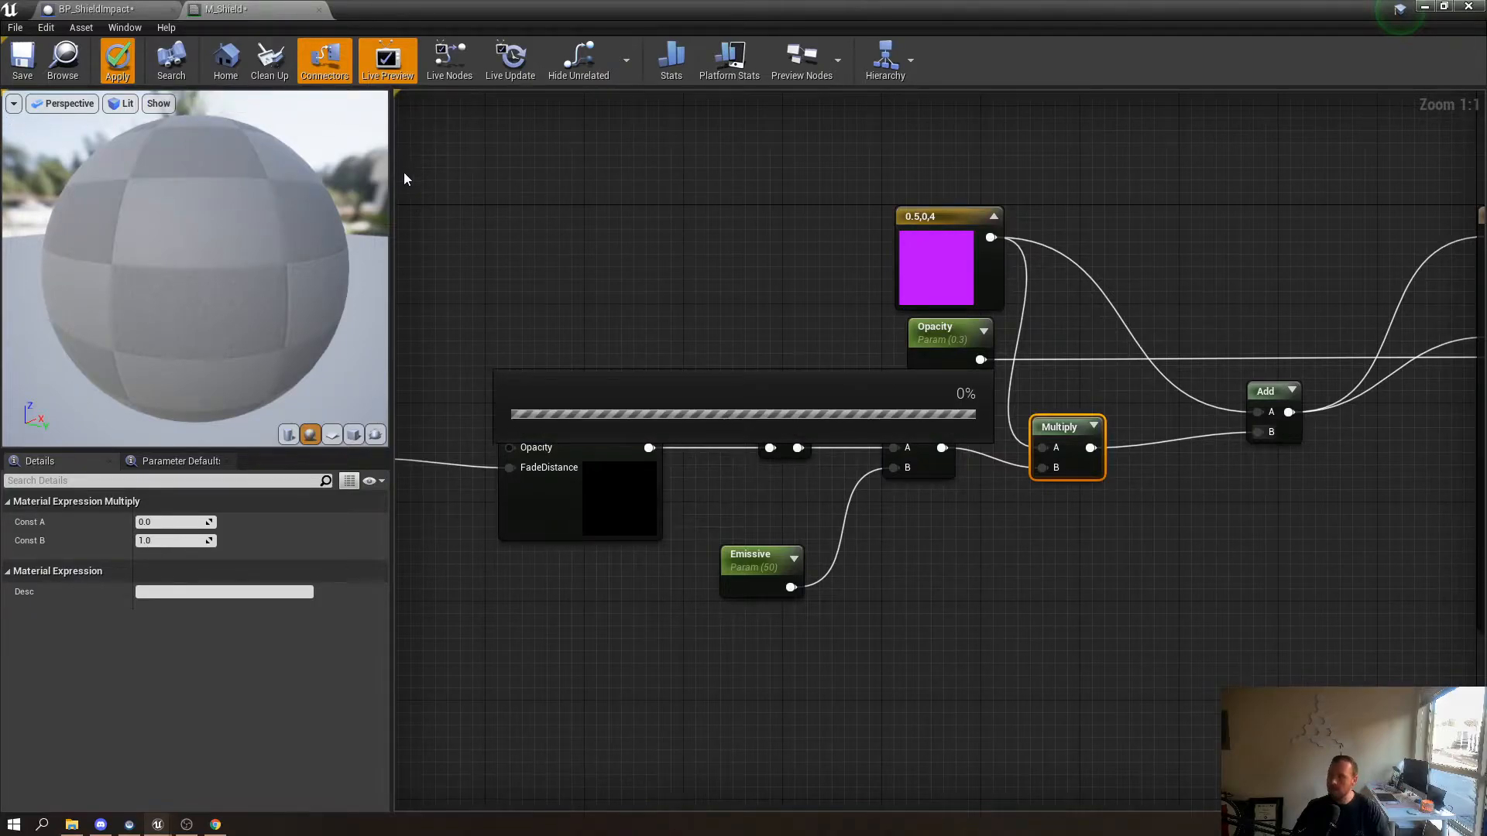
right_drag(657, 359, 622, 297)
drag(285, 287, 368, 316)
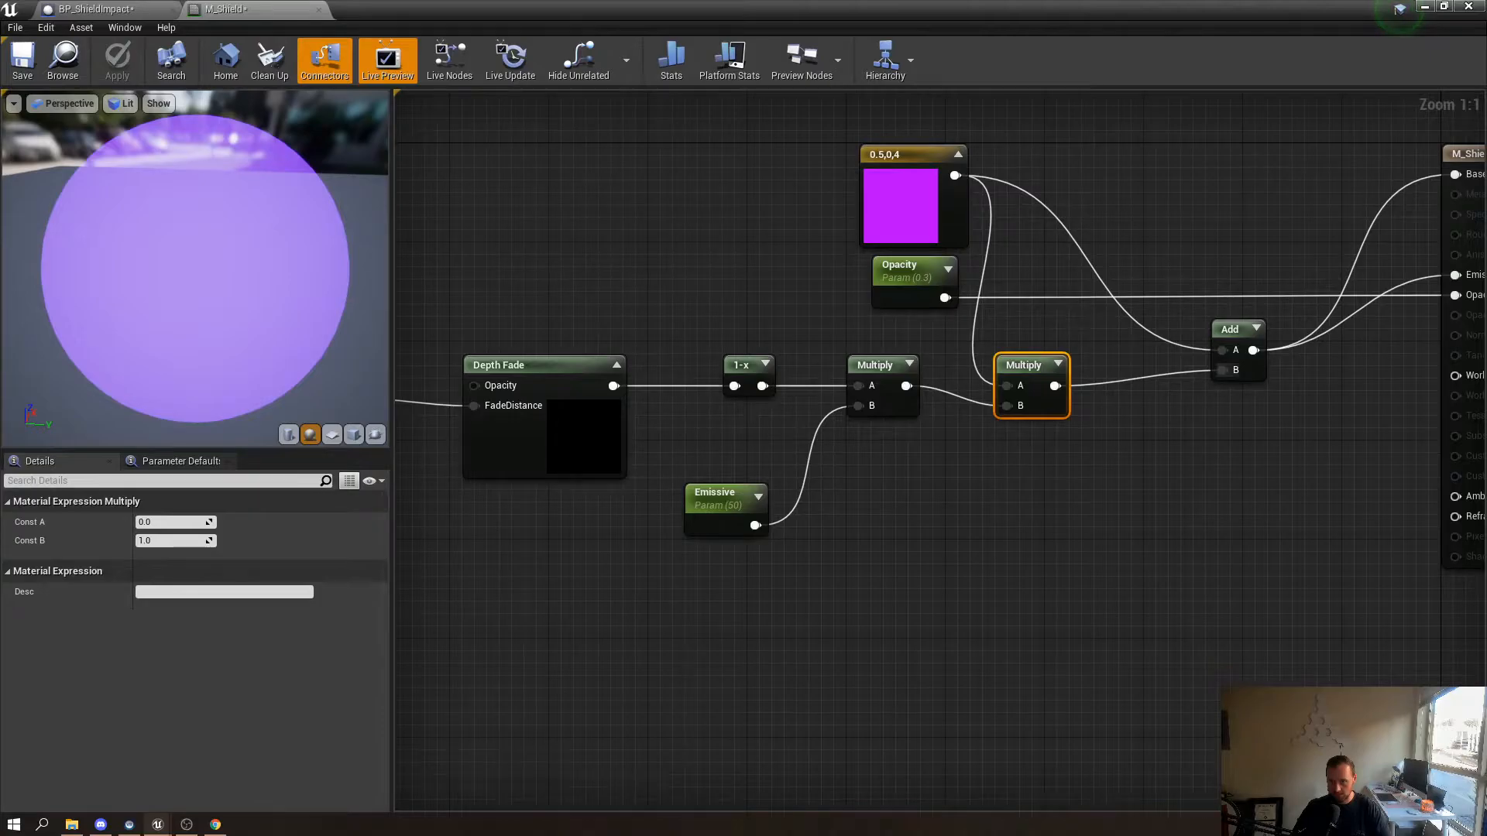
drag(452, 10, 665, 538)
right_drag(655, 452, 774, 433)
key(q)
key(w)
key(s)
key(a)
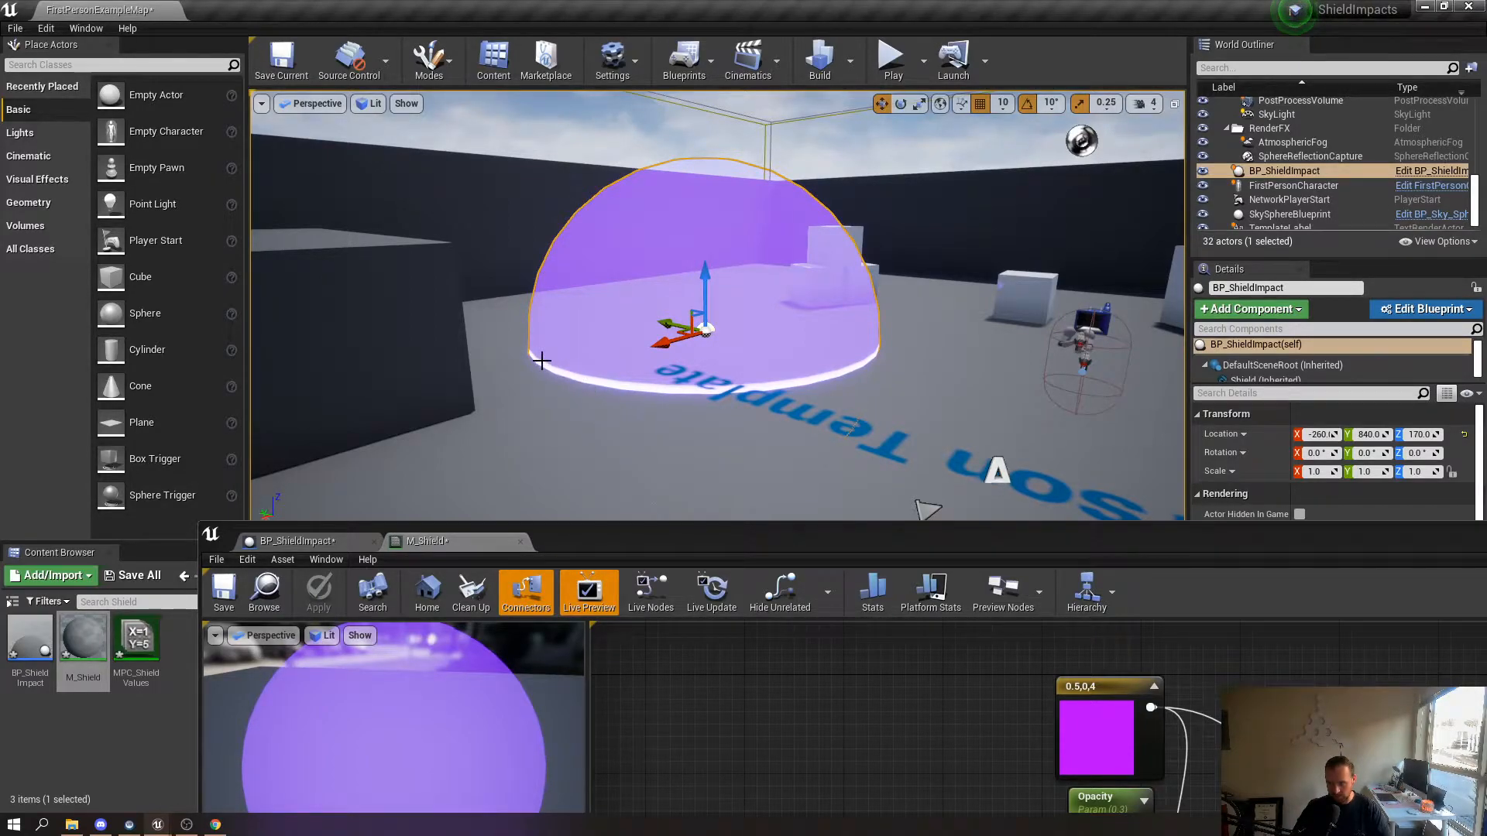
right_drag(641, 441, 648, 416)
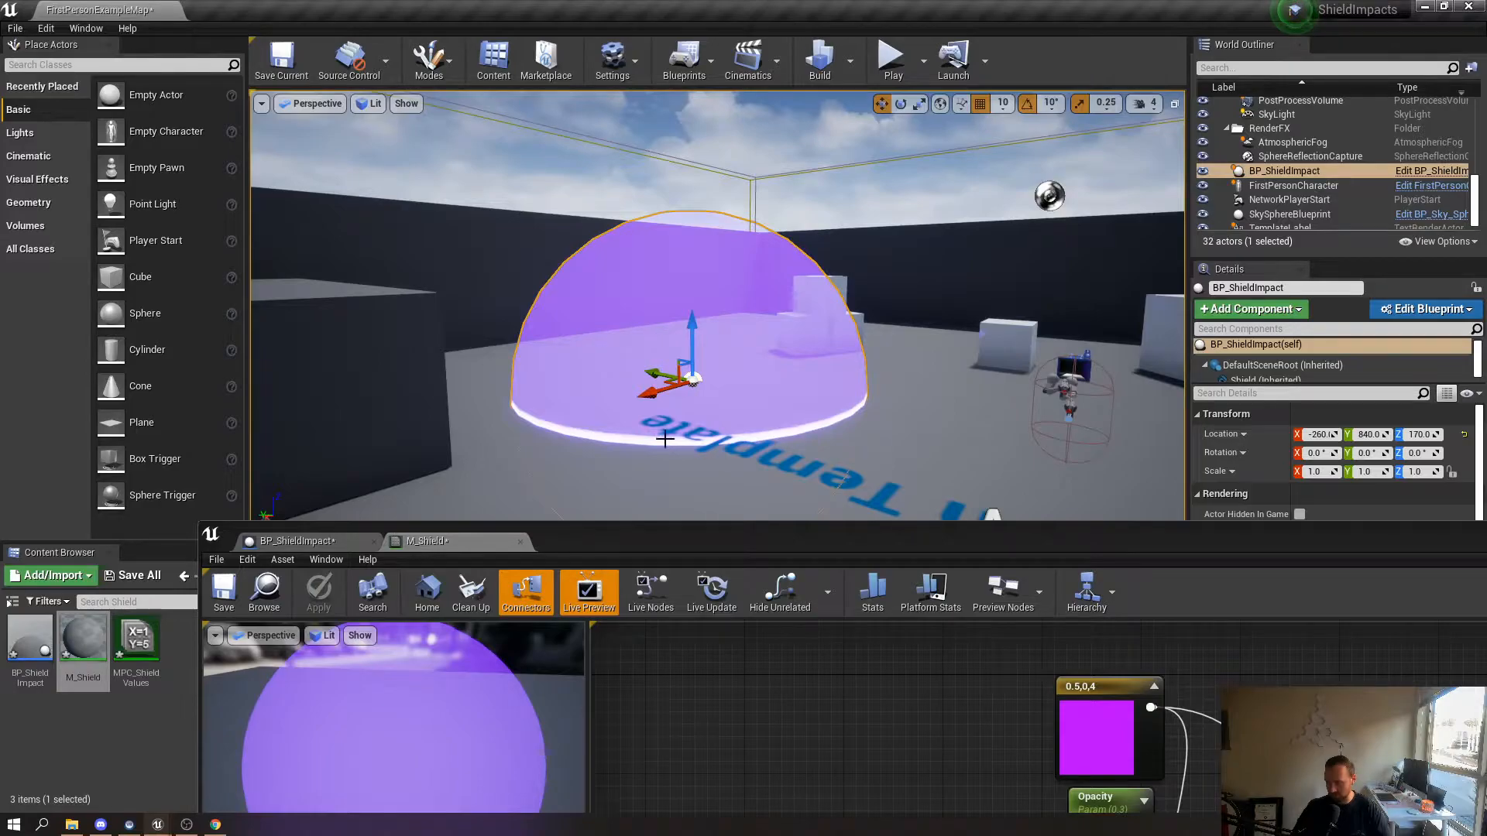
Shrink and reposition the material editor window so the shield dome is visible beside it, and focus the level view on the dome
drag(843, 530, 804, 254)
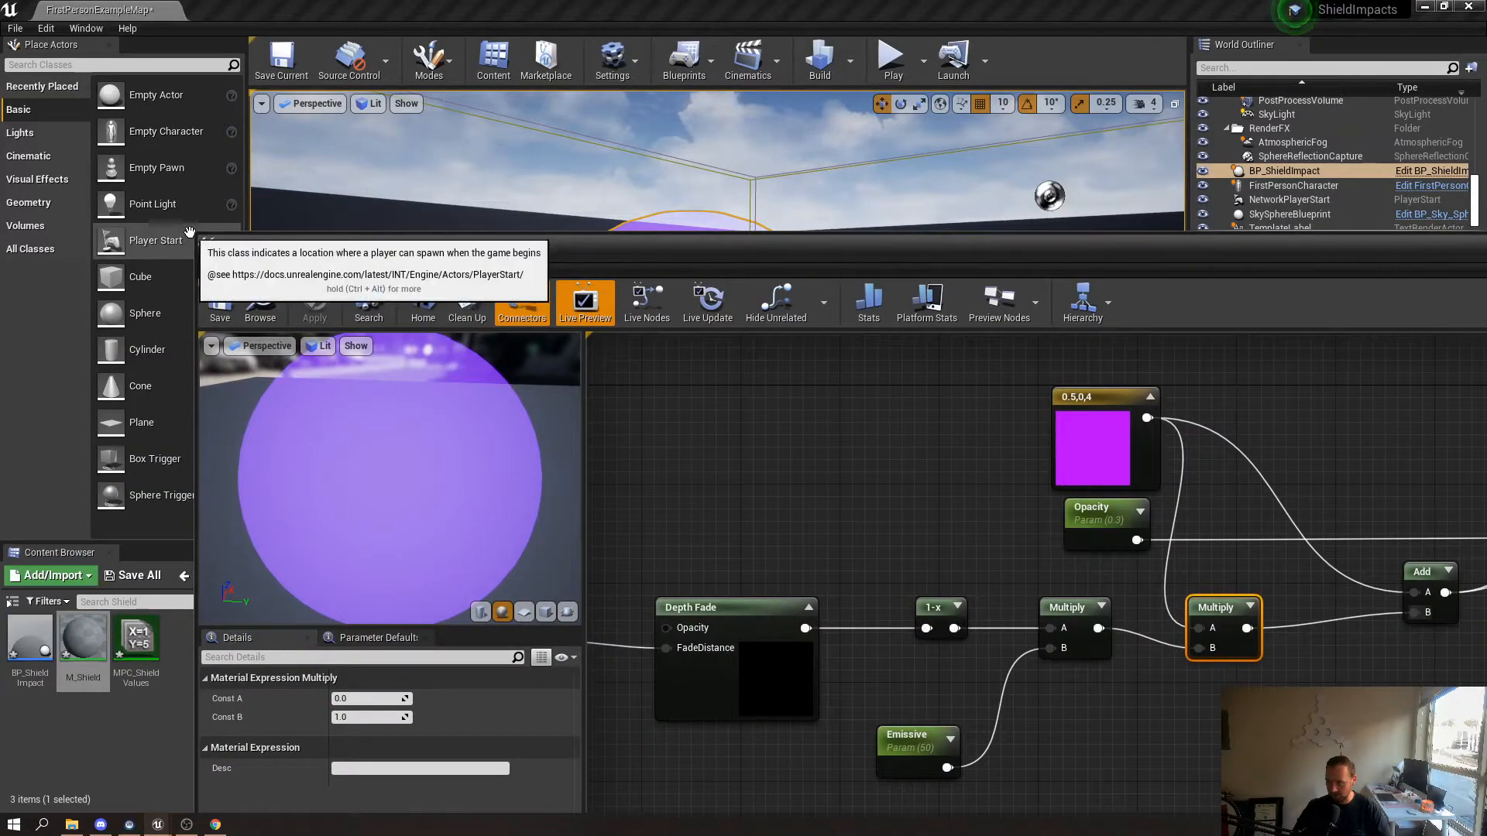
drag(194, 231, 641, 422)
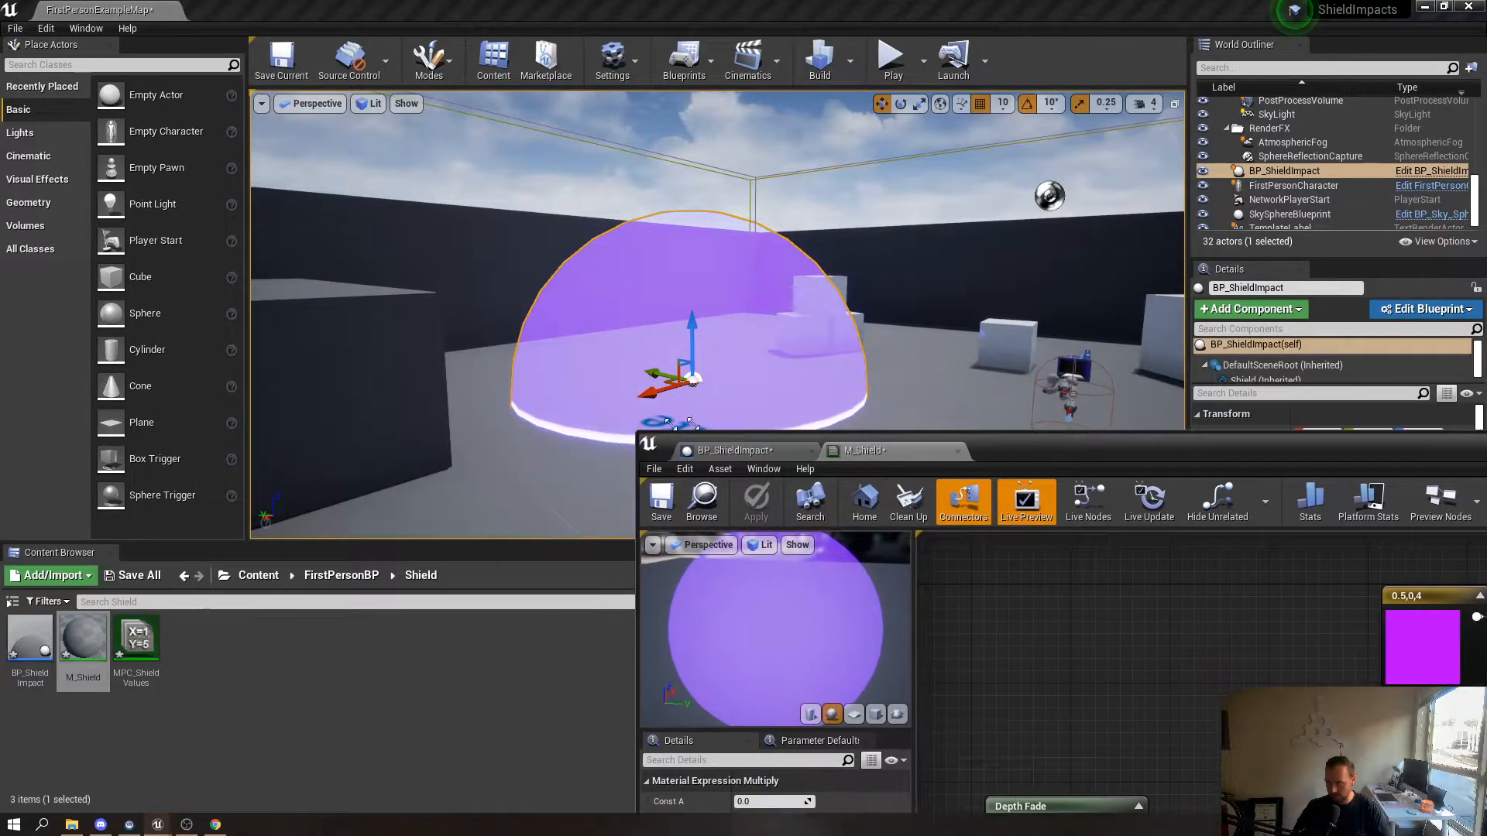
drag(1038, 429, 1037, 160)
key(f)
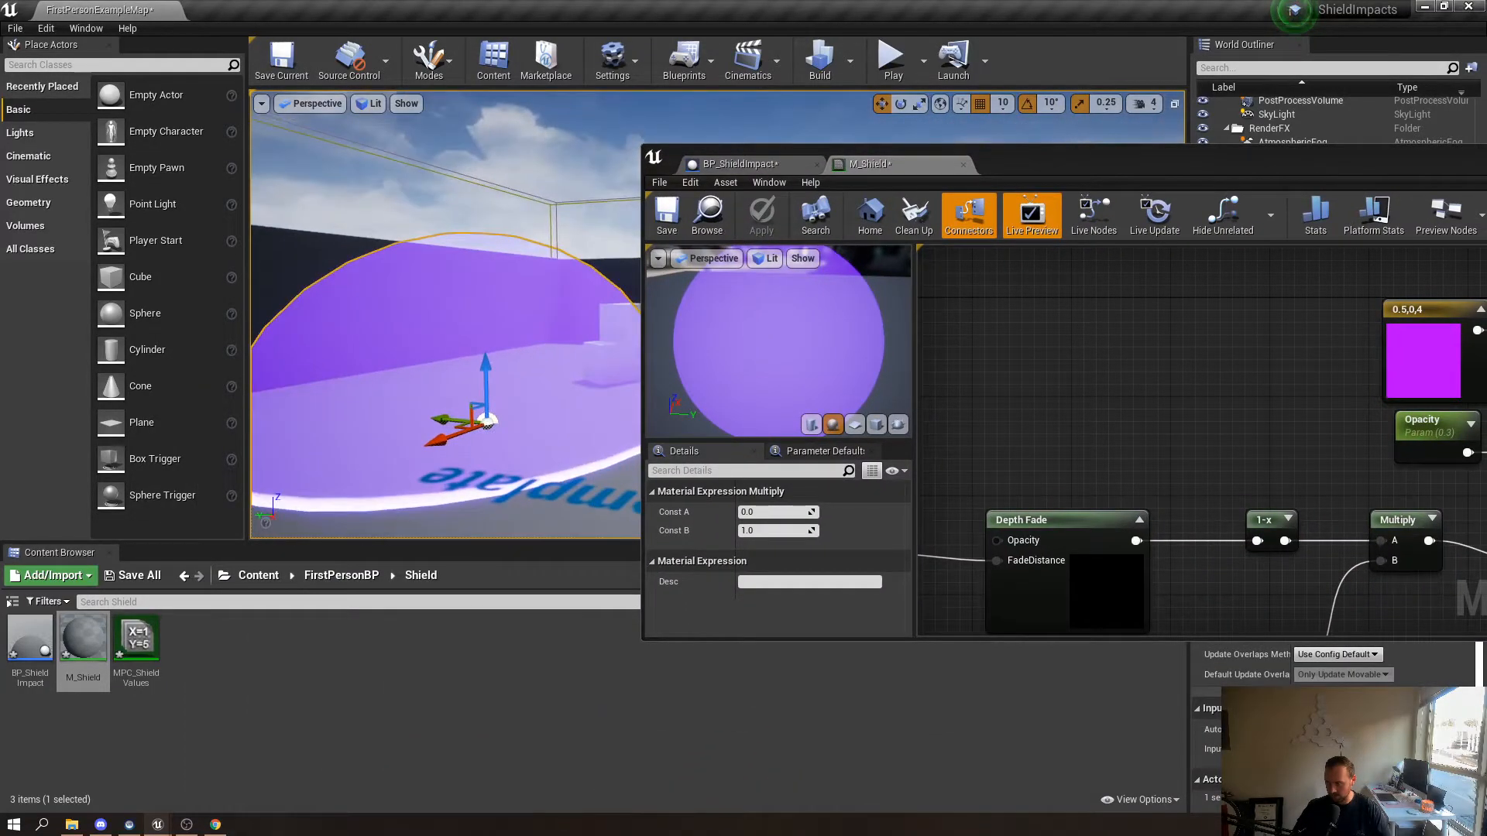
Lower the Distance parameter's default value to about 28.34
right_drag(1122, 484, 1311, 282)
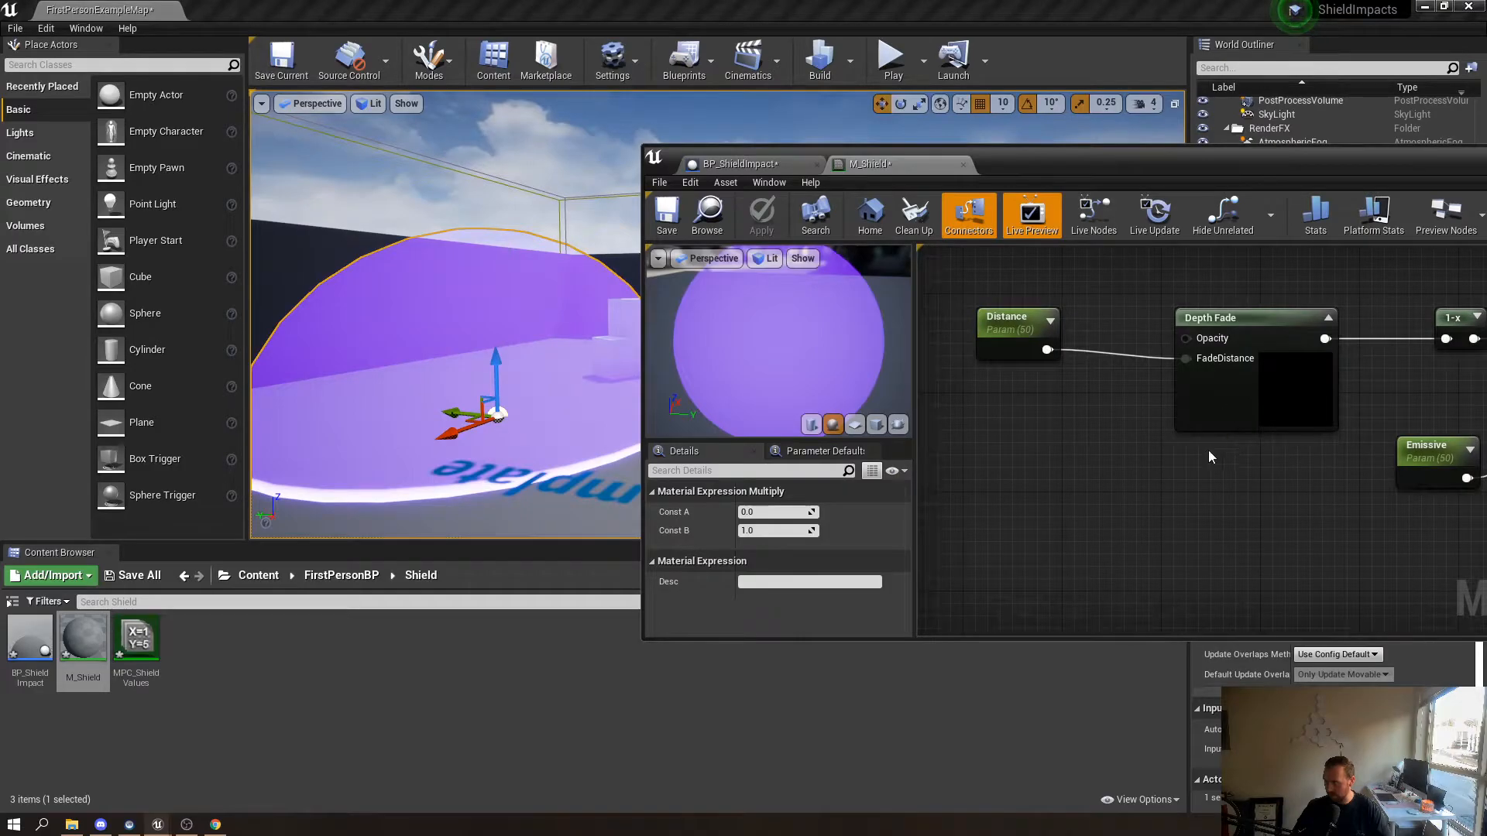
click(986, 345)
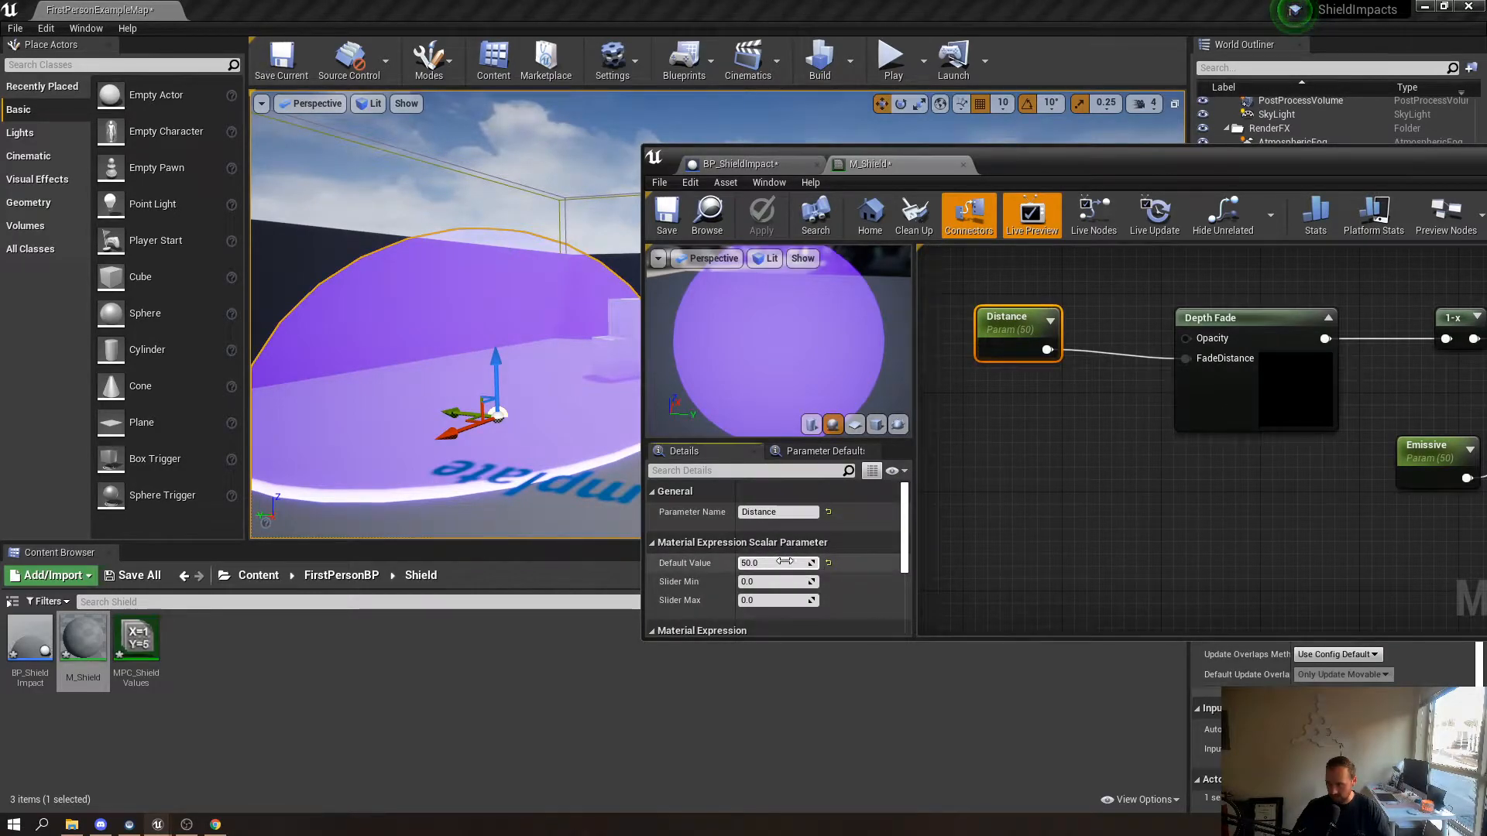
mouse_move(776, 563)
mouse_down()
mouse_move(875, 563)
mouse_move(771, 563)
mouse_move(784, 561)
mouse_up()
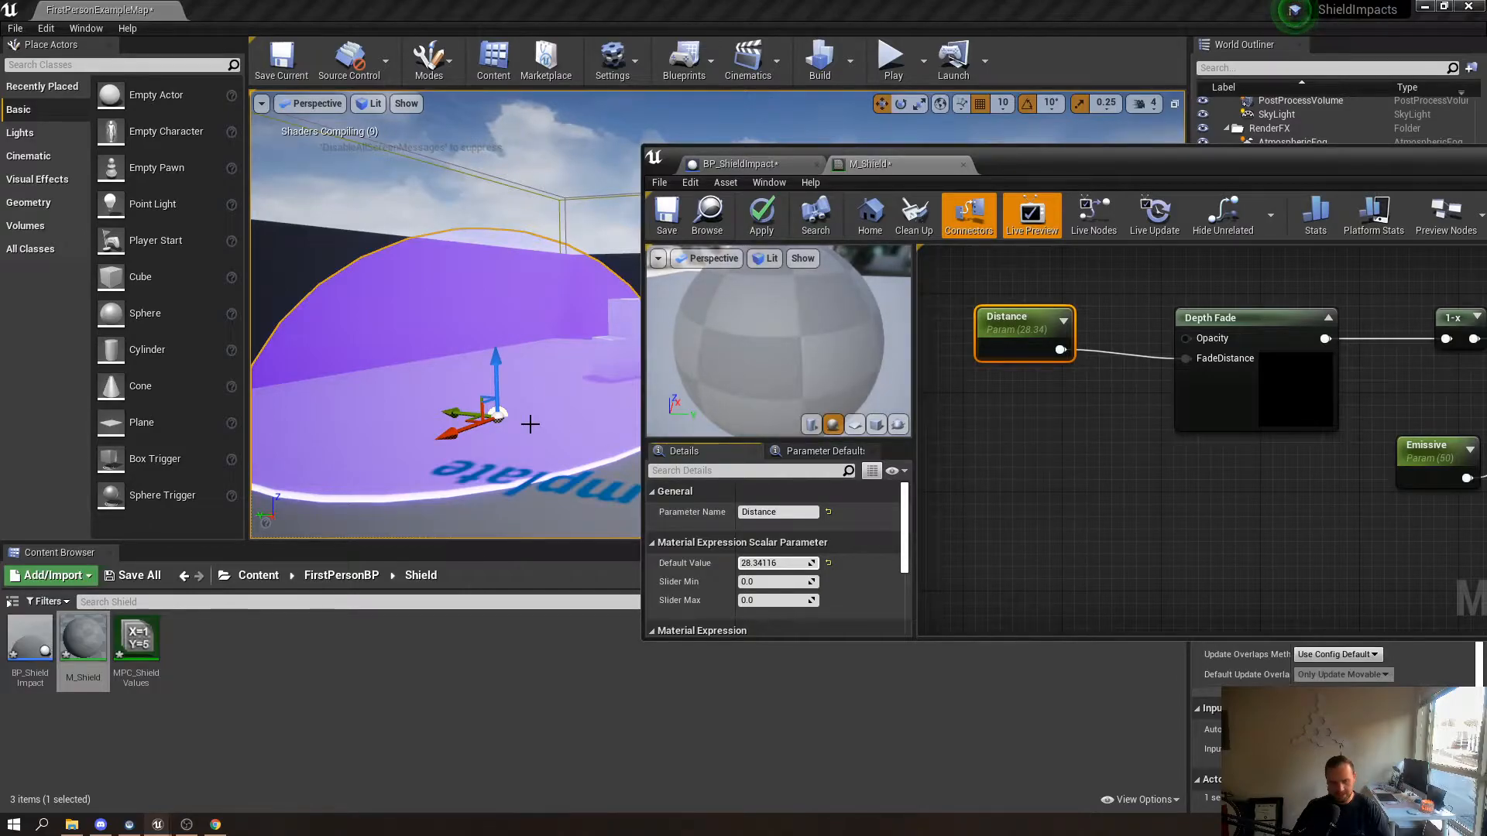
Slide the BP_ShieldImpact dome back and forth against the large box in the level to inspect the glow where they intersect
mouse_move(523, 434)
right_down()
mouse_move(496, 434)
mouse_move(524, 433)
right_up()
drag(544, 386, 420, 396)
mouse_move(512, 400)
right_down()
mouse_move(488, 400)
mouse_move(512, 400)
right_up()
drag(509, 412, 457, 414)
mouse_move(471, 429)
right_down()
mouse_move(458, 434)
mouse_move(470, 428)
right_up()
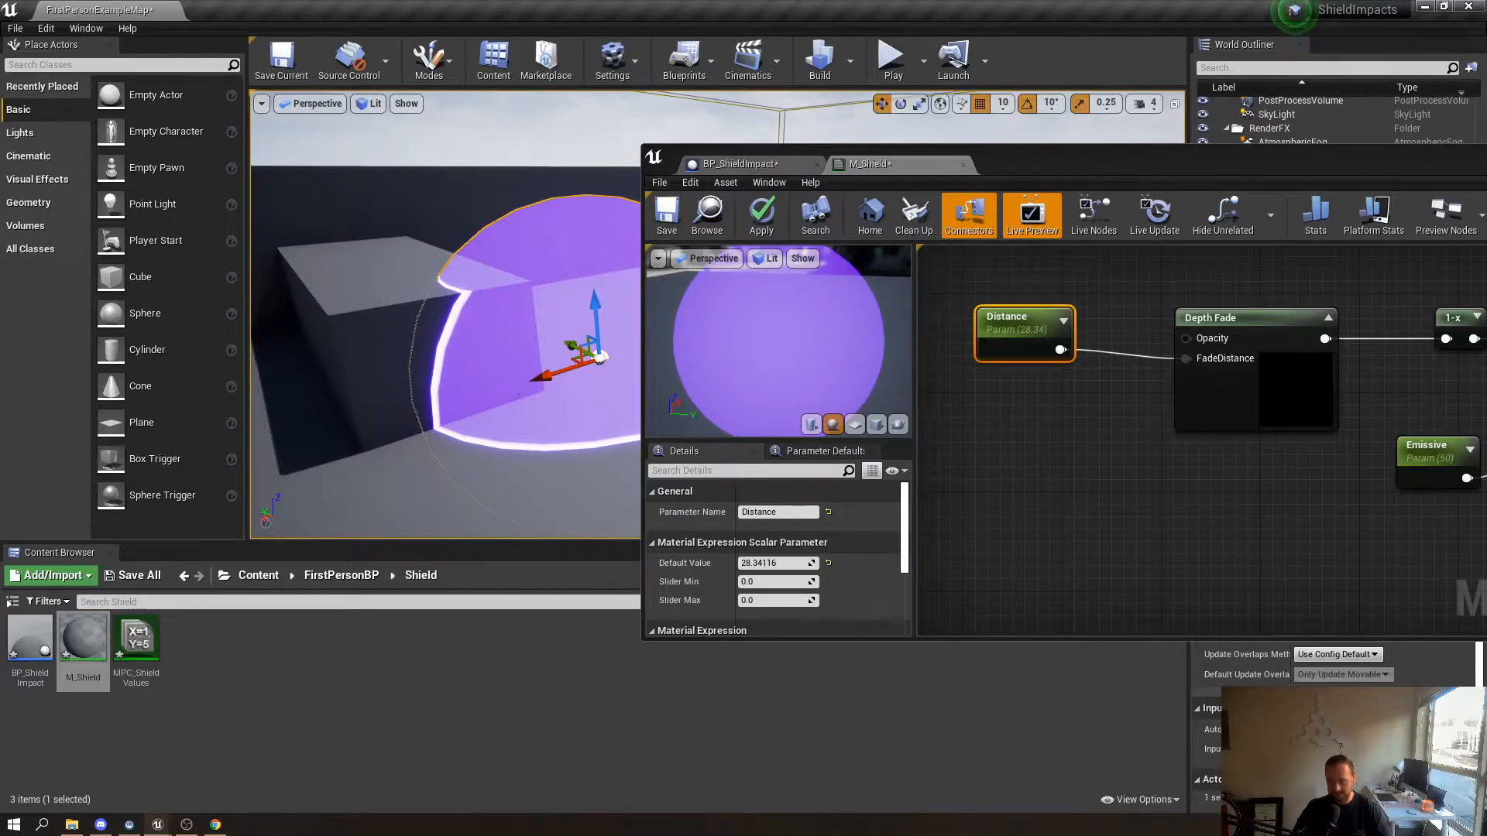
key(d)
drag(396, 369, 502, 345)
right_drag(515, 364, 434, 377)
key(d)
Maximise the M_Shield material editor window and bring the whole node graph into view
click(1076, 430)
double_click(995, 155)
scroll(954, 462, down, 2)
right_drag(954, 462, 886, 630)
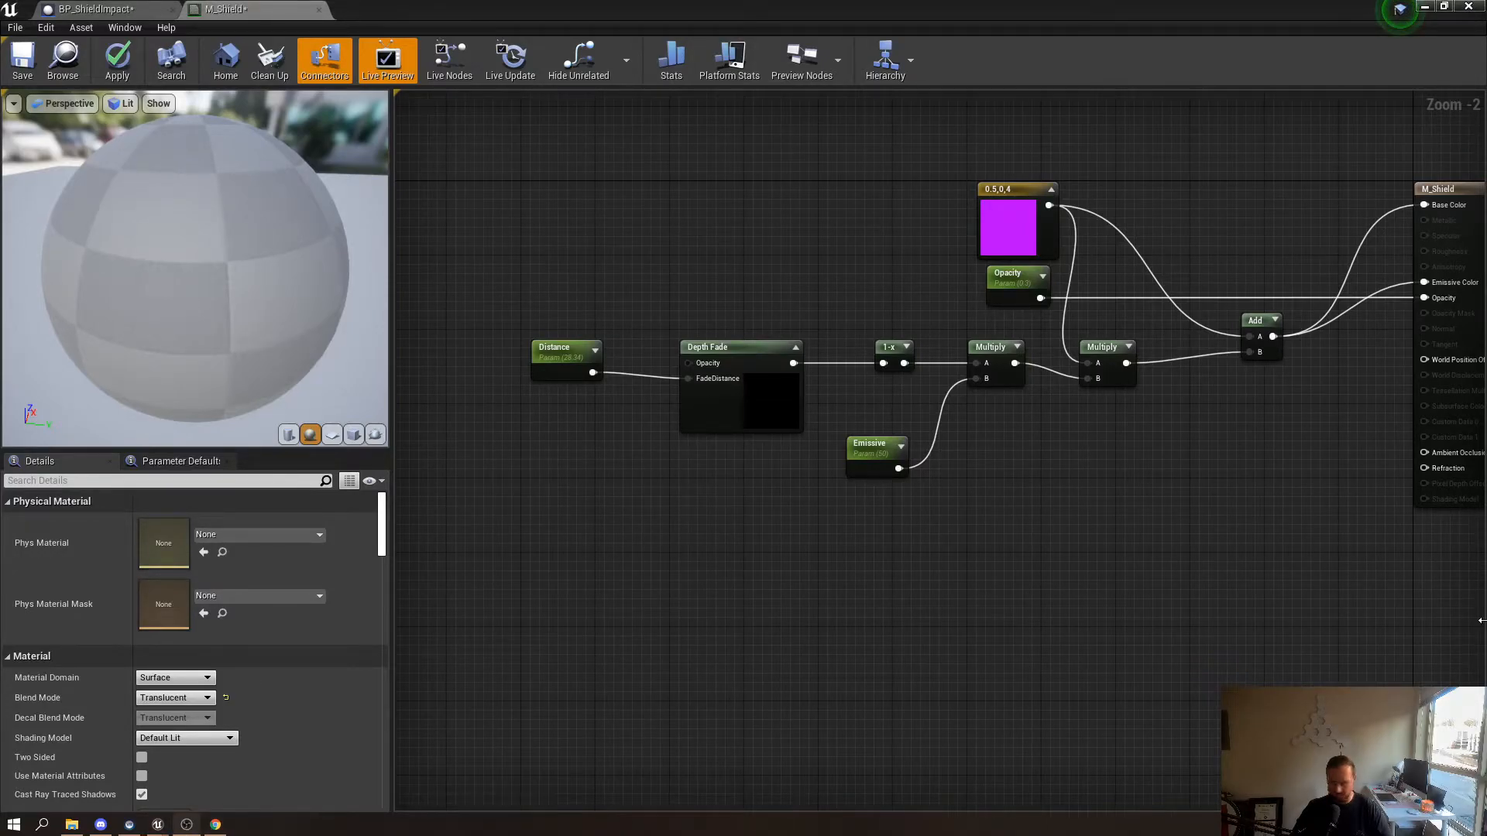
Add a SphereMask node to the M_Shield graph in the empty area below the Depth Fade node
right_drag(1015, 591, 912, 605)
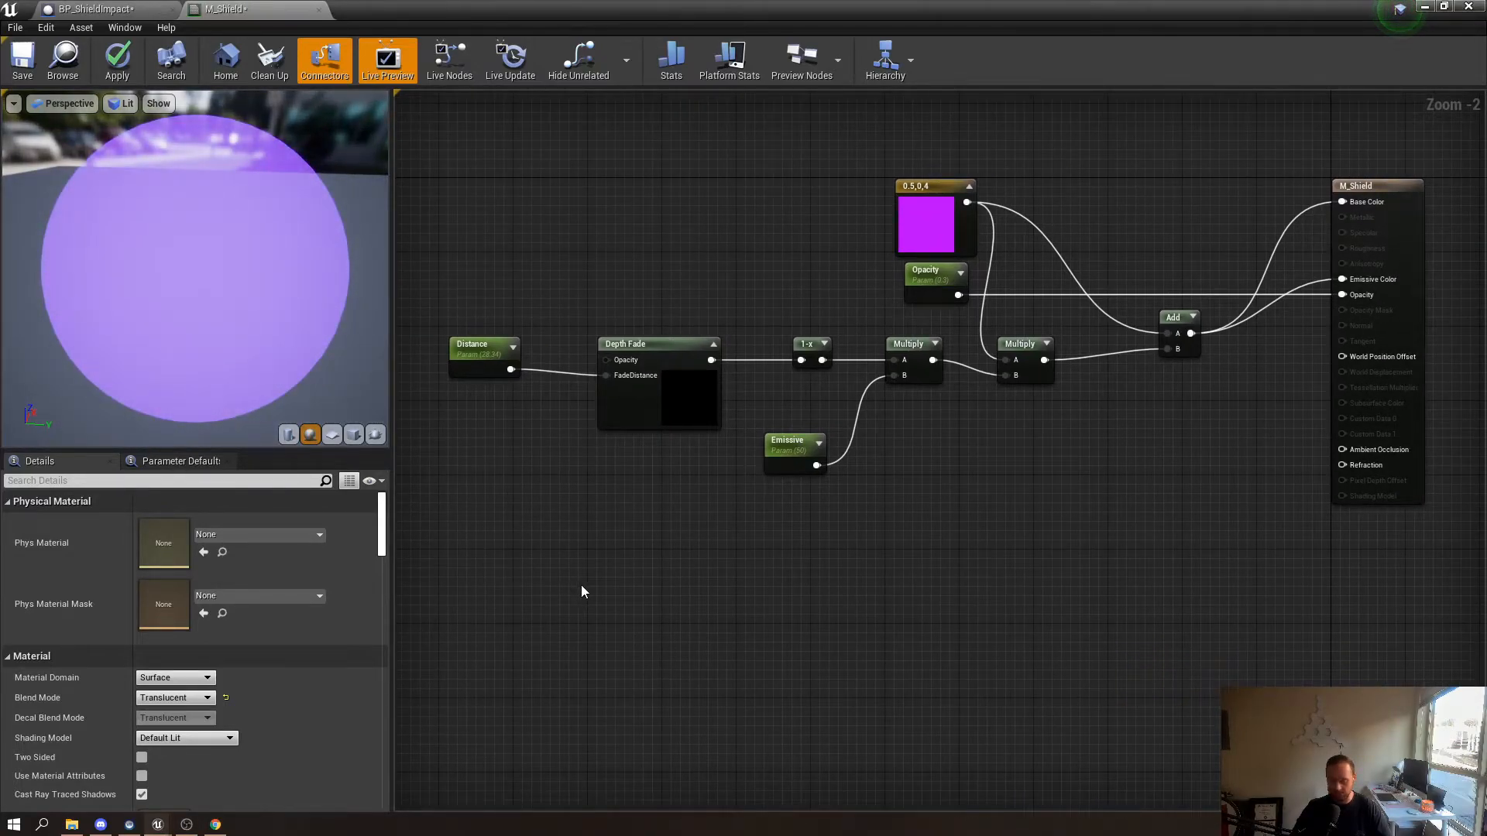
right_drag(581, 585, 638, 592)
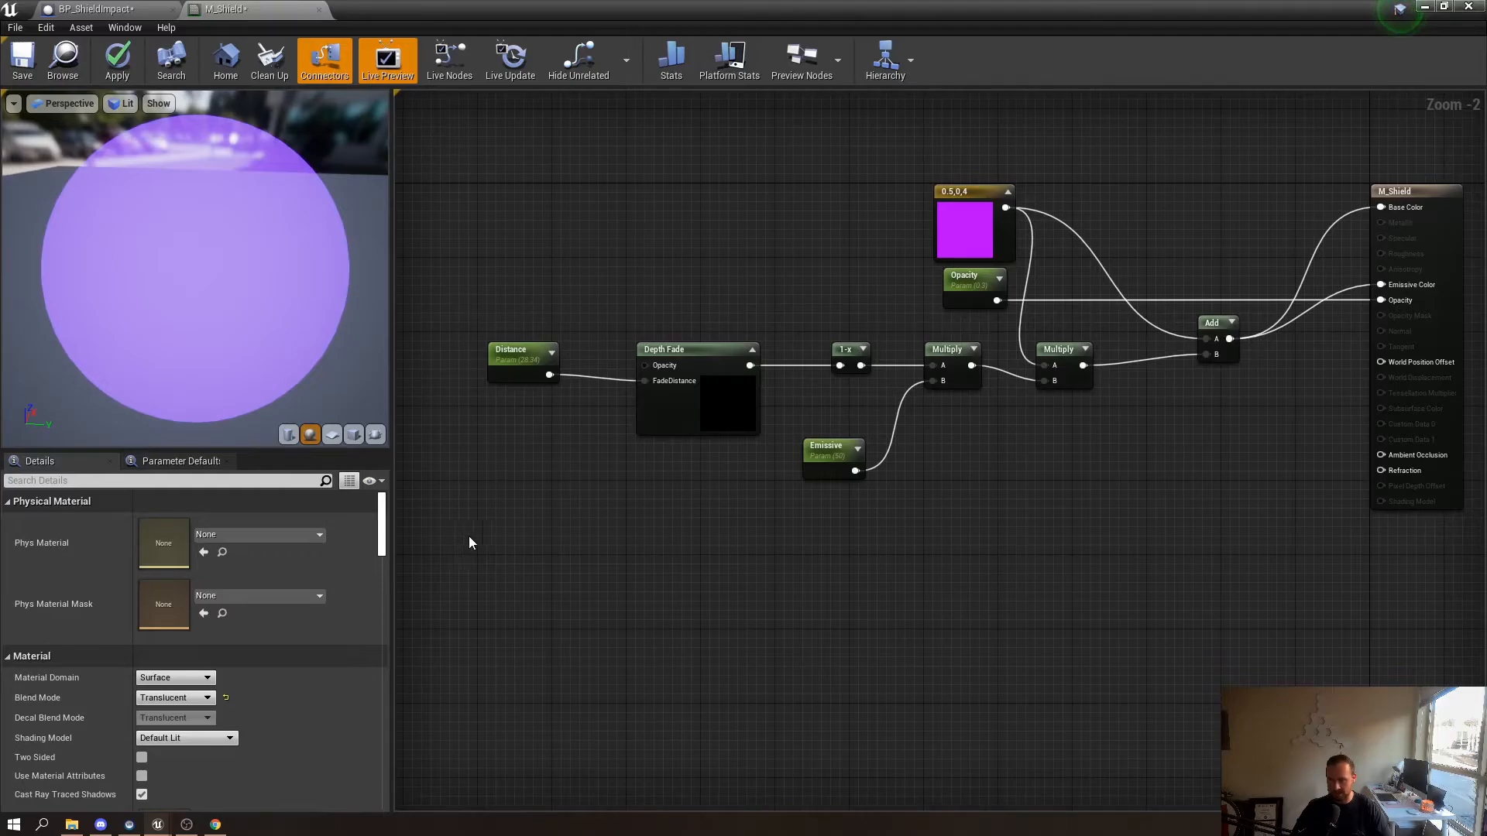
right_click(688, 656)
text(sphere)
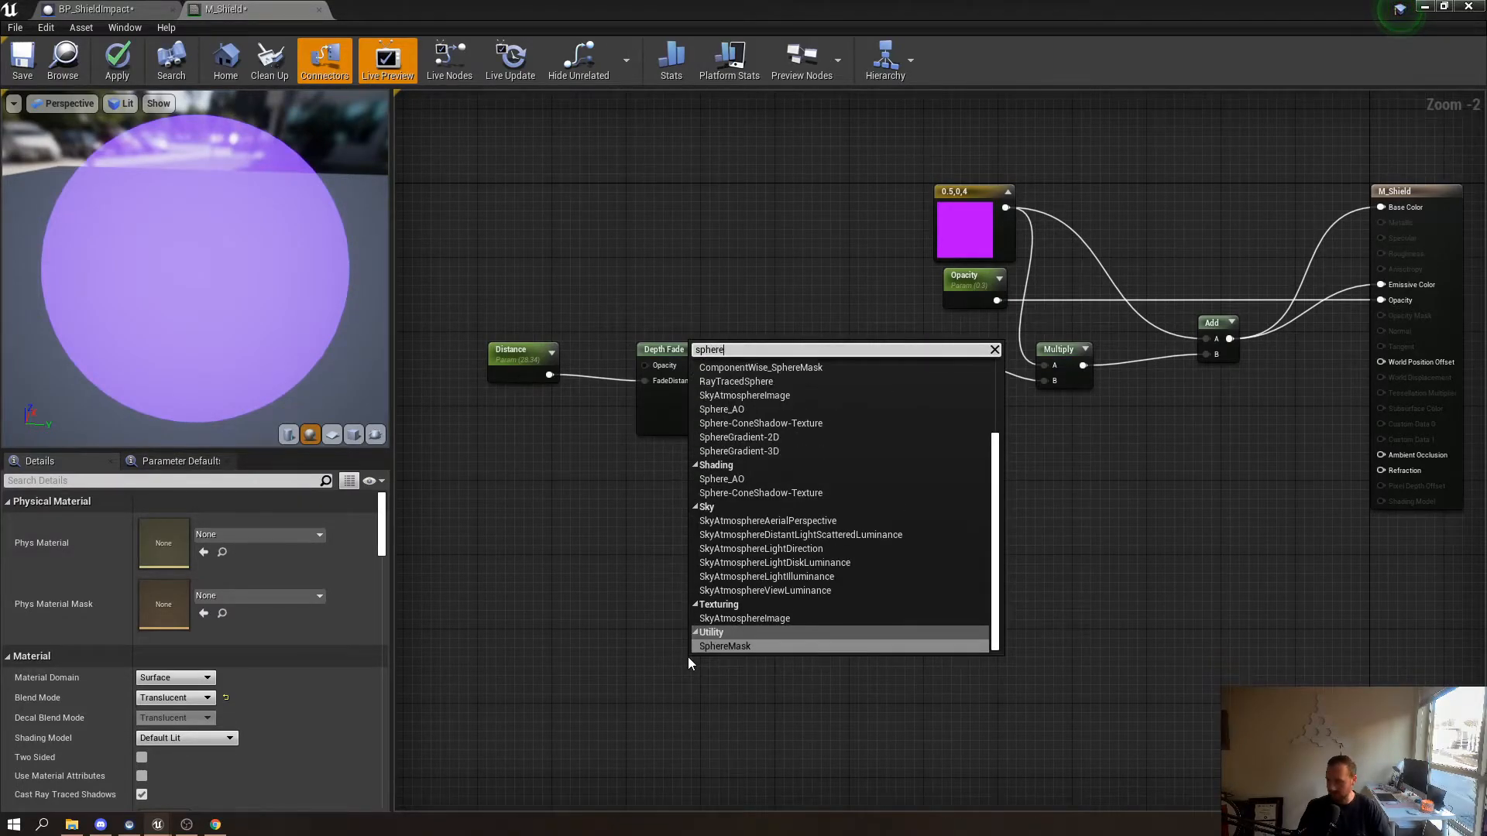
key(Return)
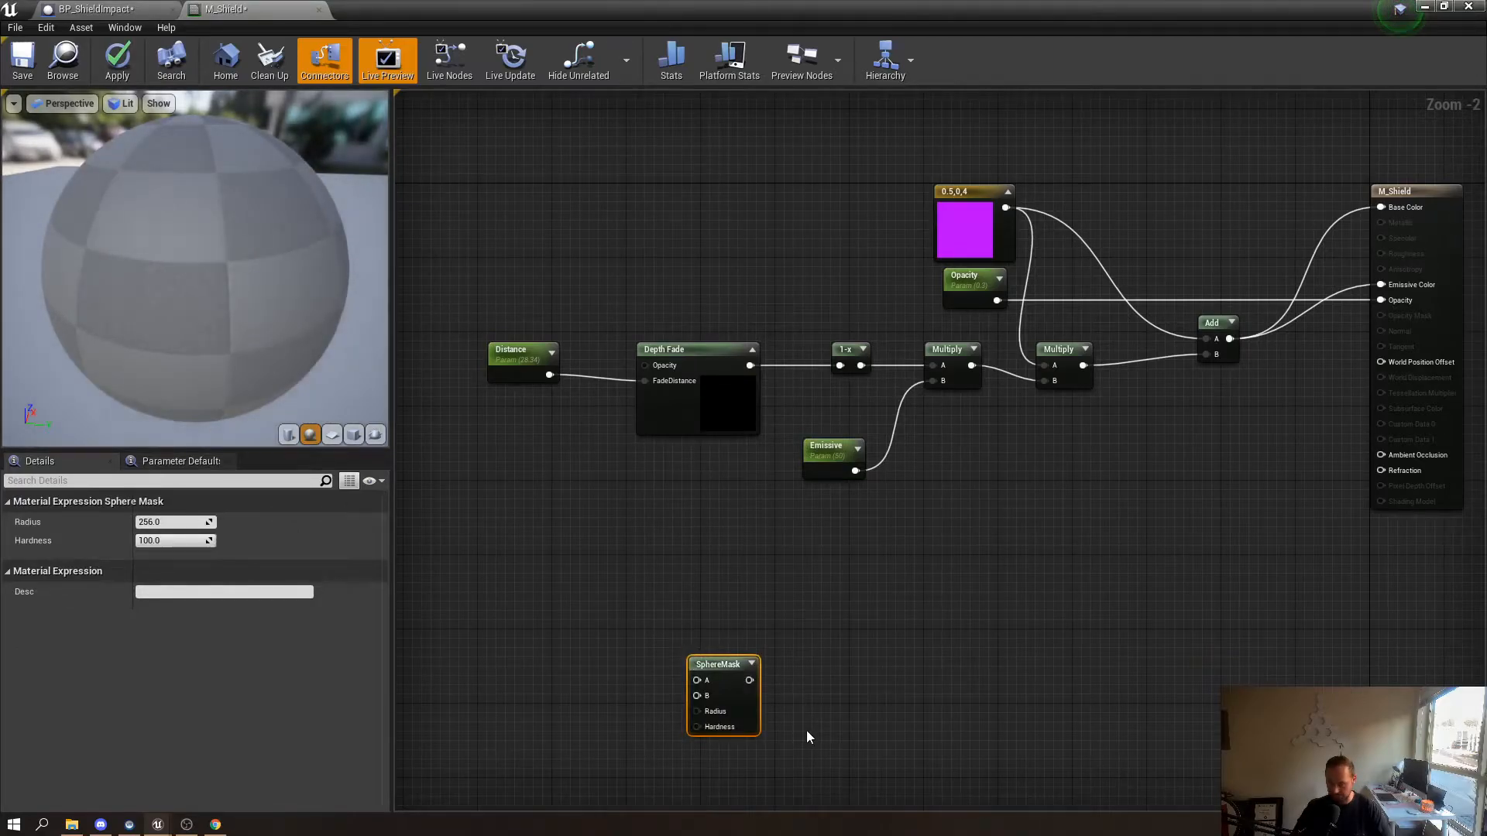
drag(732, 661, 690, 619)
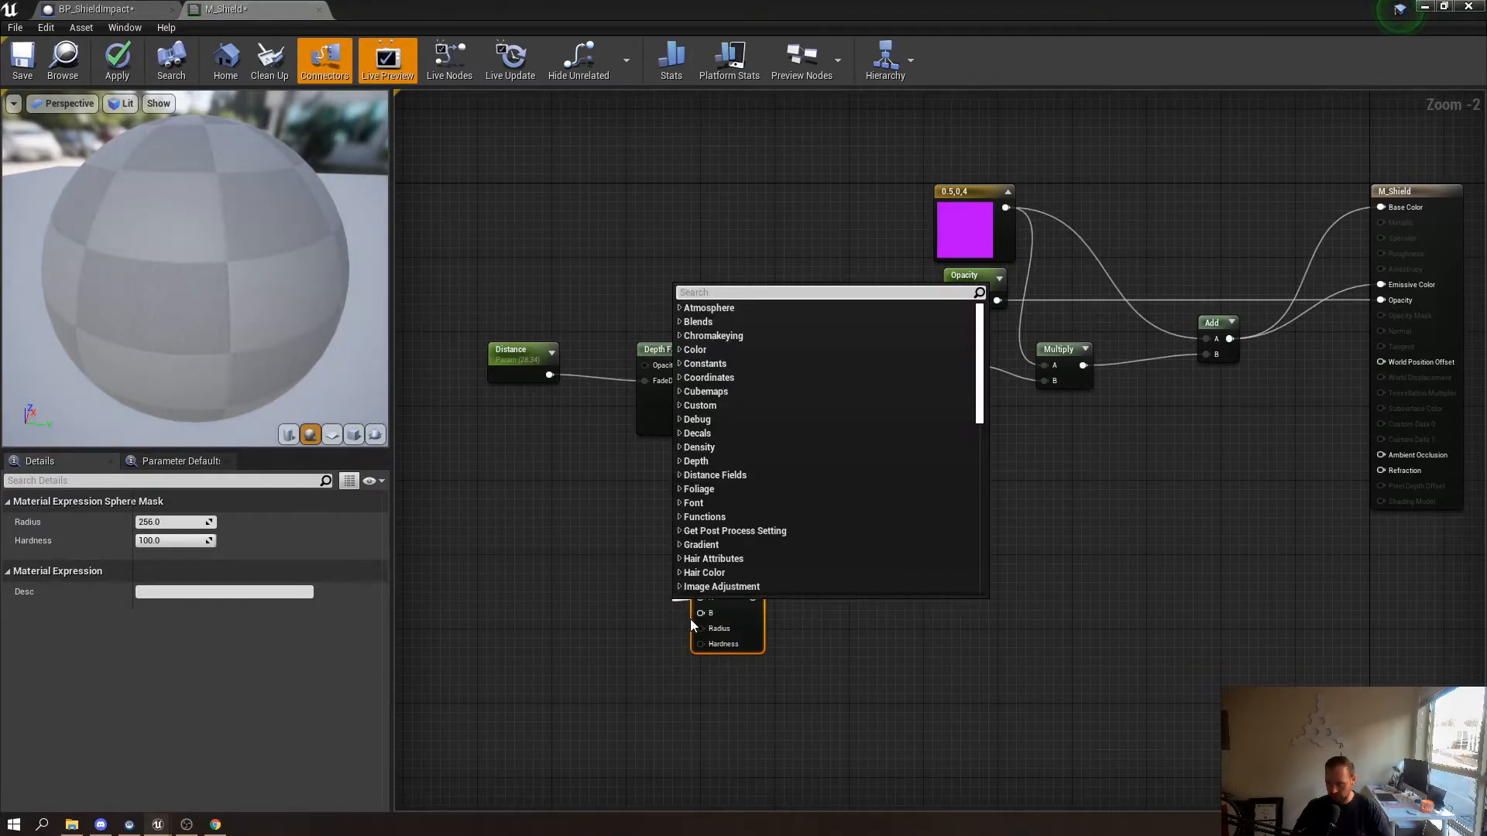
click(641, 614)
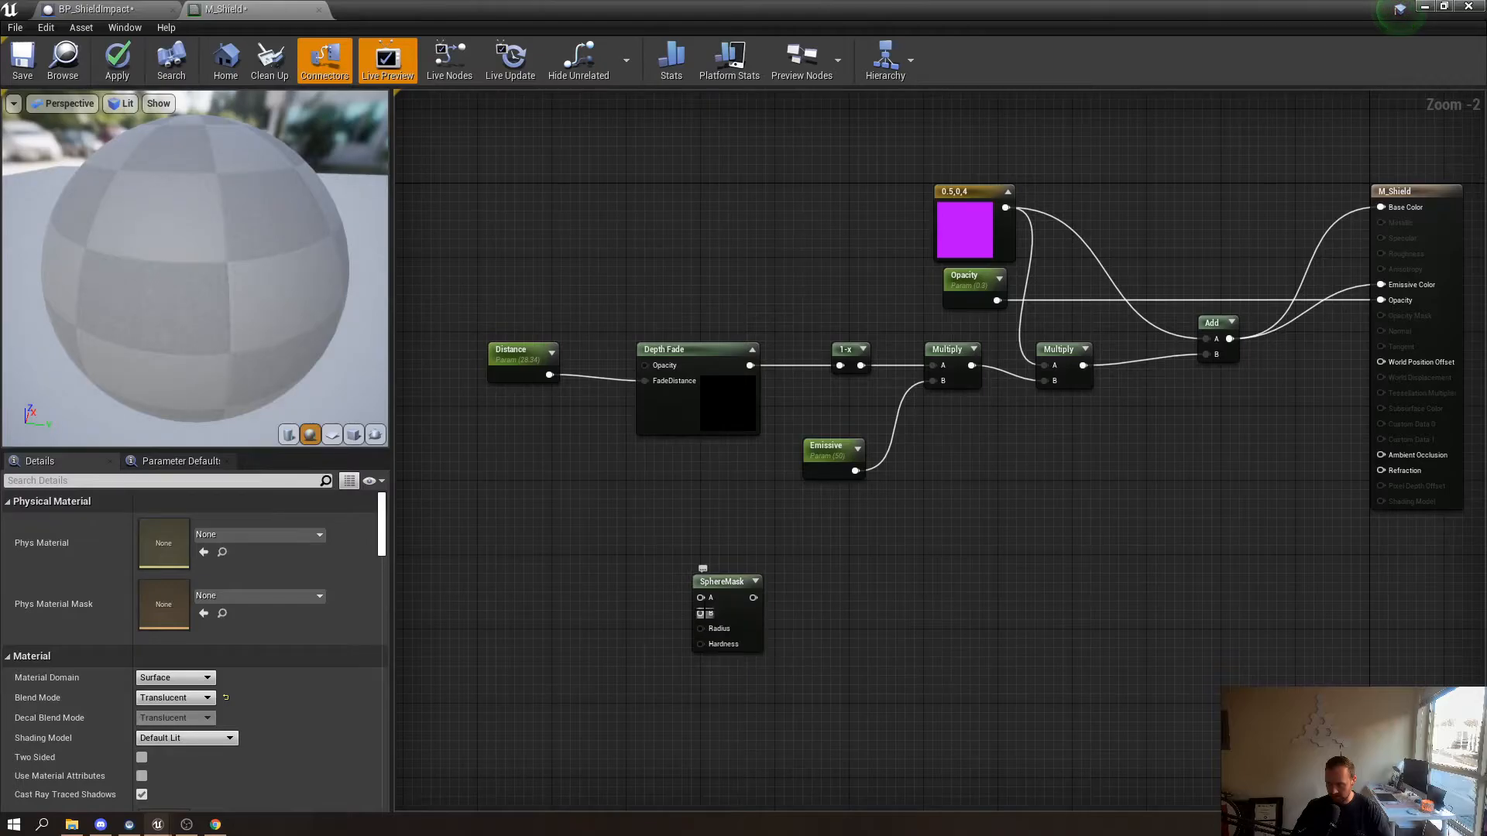
drag(701, 598, 602, 596)
click(655, 624)
drag(700, 613, 633, 615)
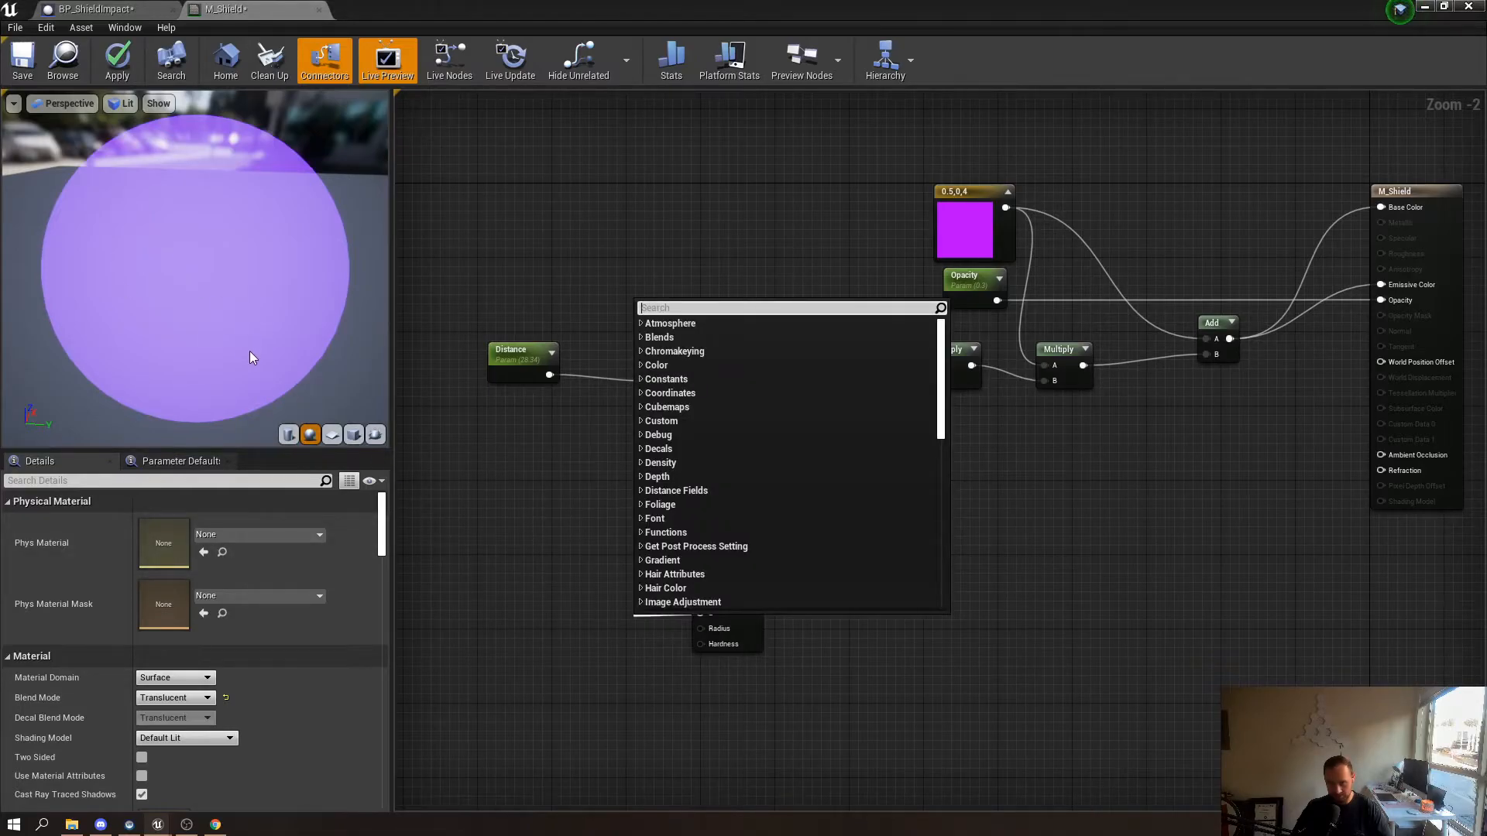
click(648, 620)
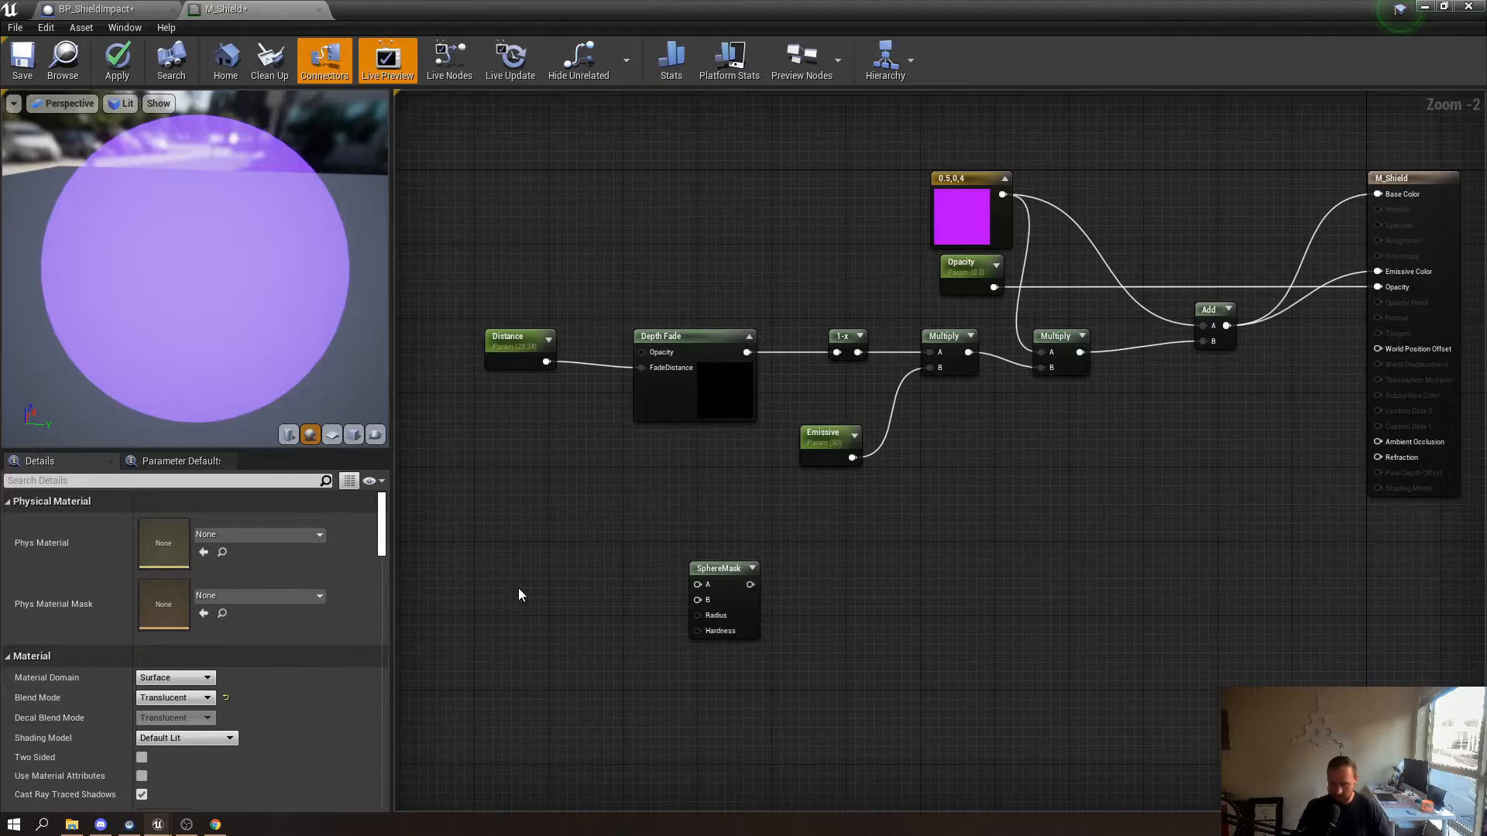
Add a WorldPosition node, connect it to the SphereMask's B input and place it beside the SphereMask with some space between them
right_click(519, 589)
text(pos)
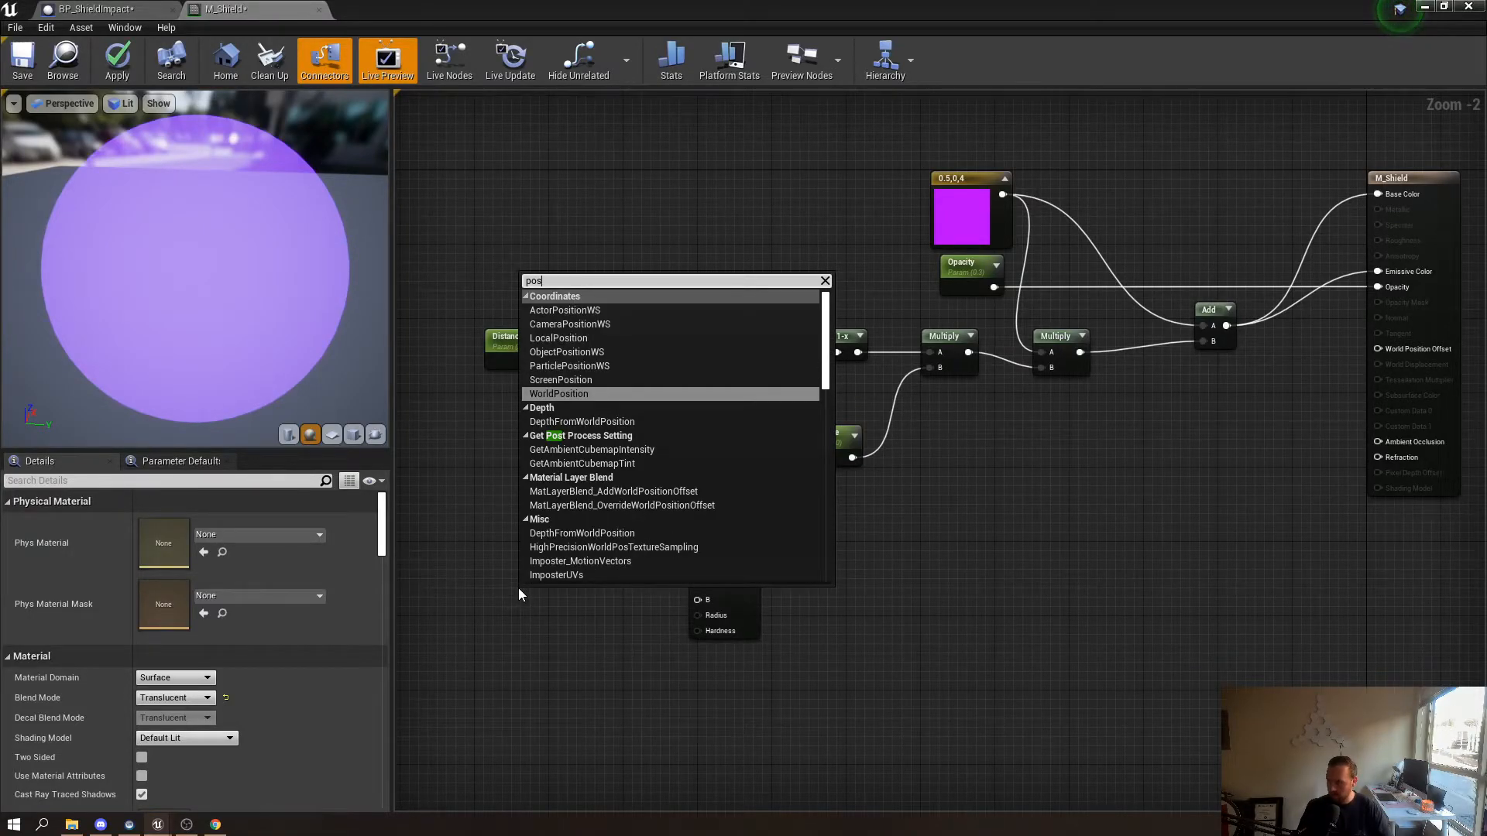
key(Return)
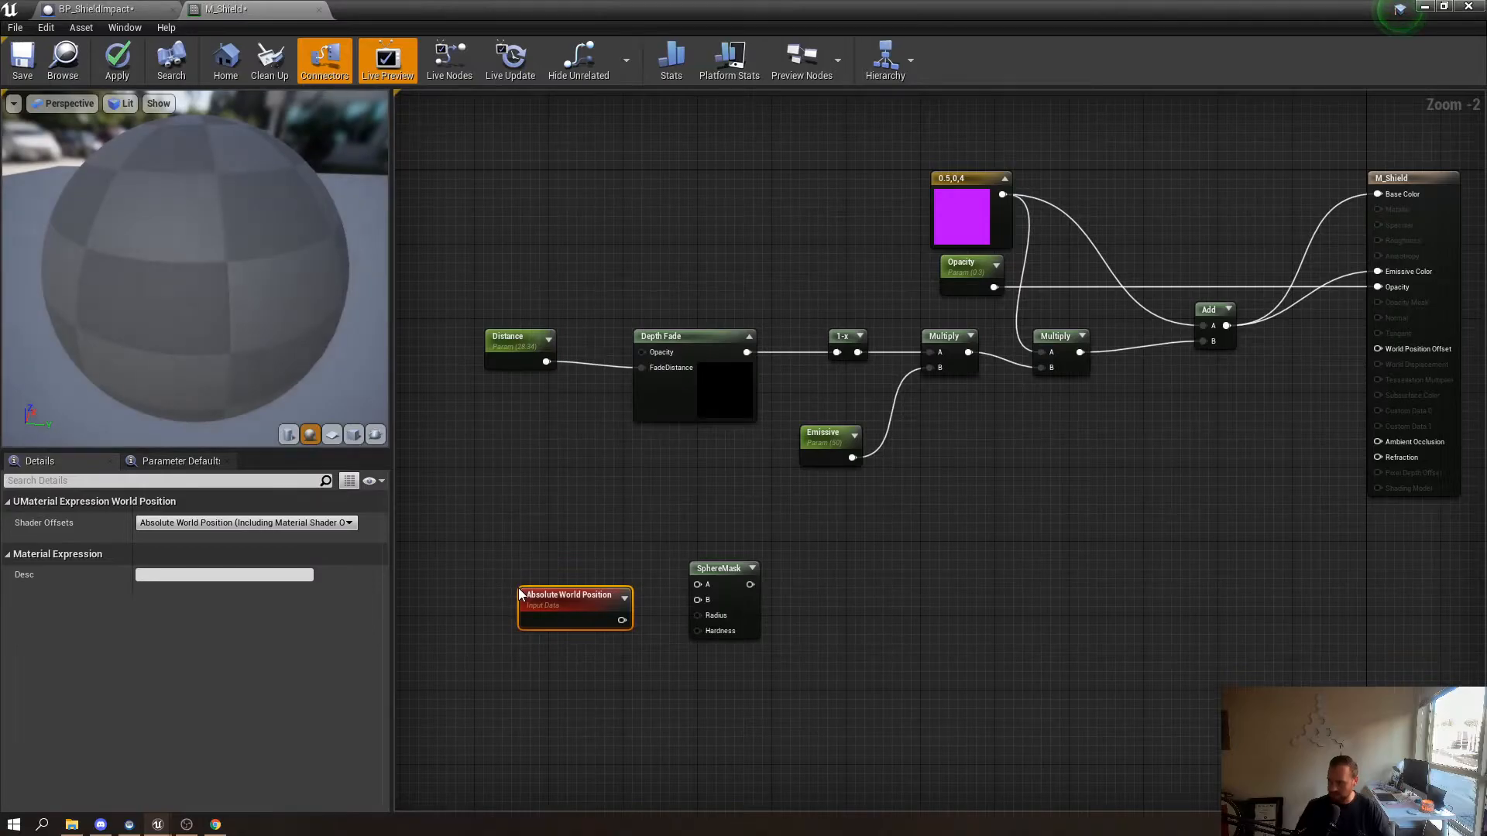
drag(578, 593, 697, 599)
drag(541, 586, 513, 595)
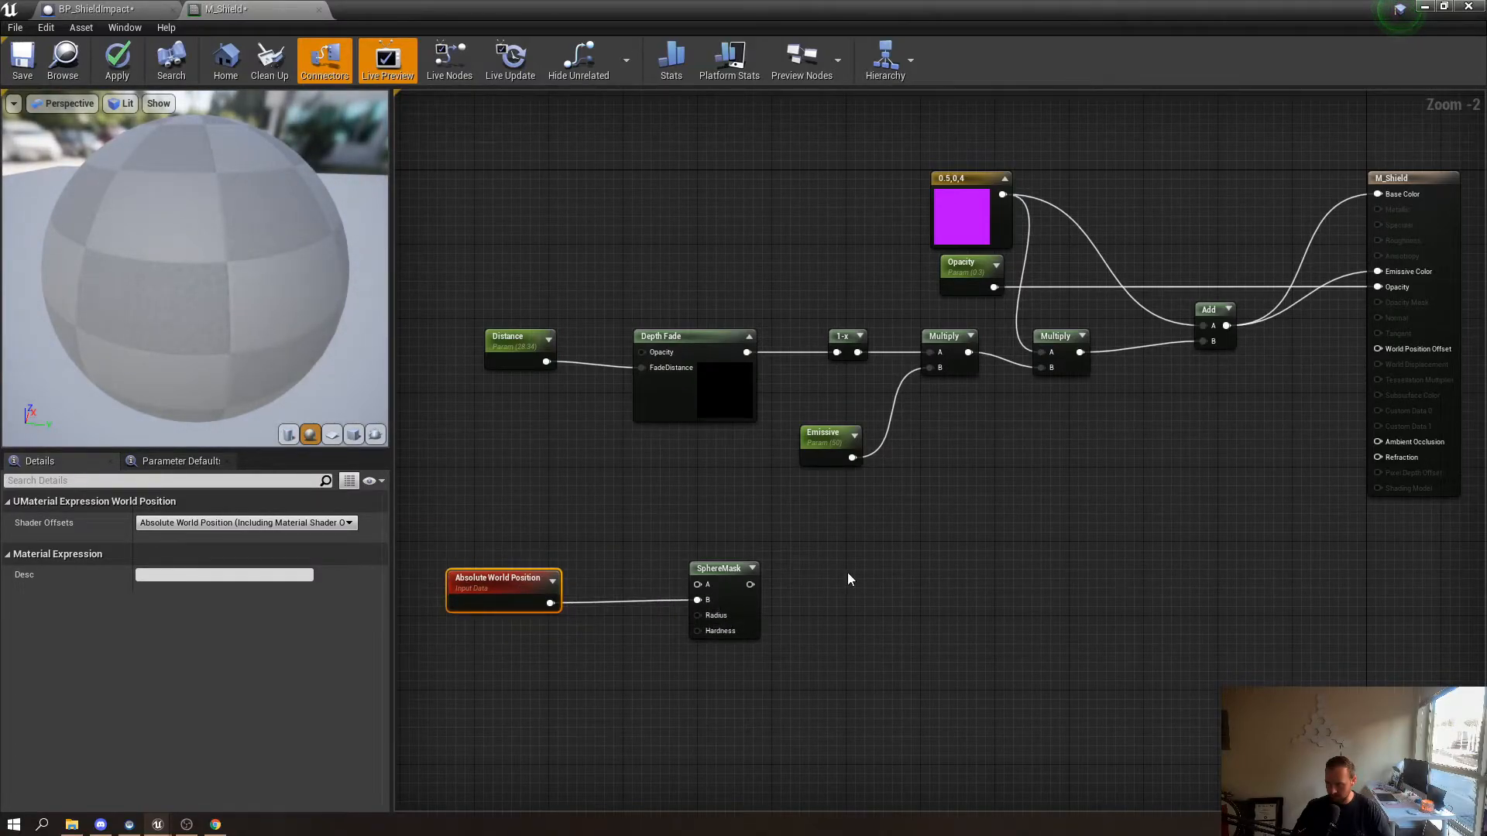
Add a CollectionParameter node above Absolute World Position, connect it to the SphereMask's A input and assign the MPC_ShieldValues collection
right_click(429, 493)
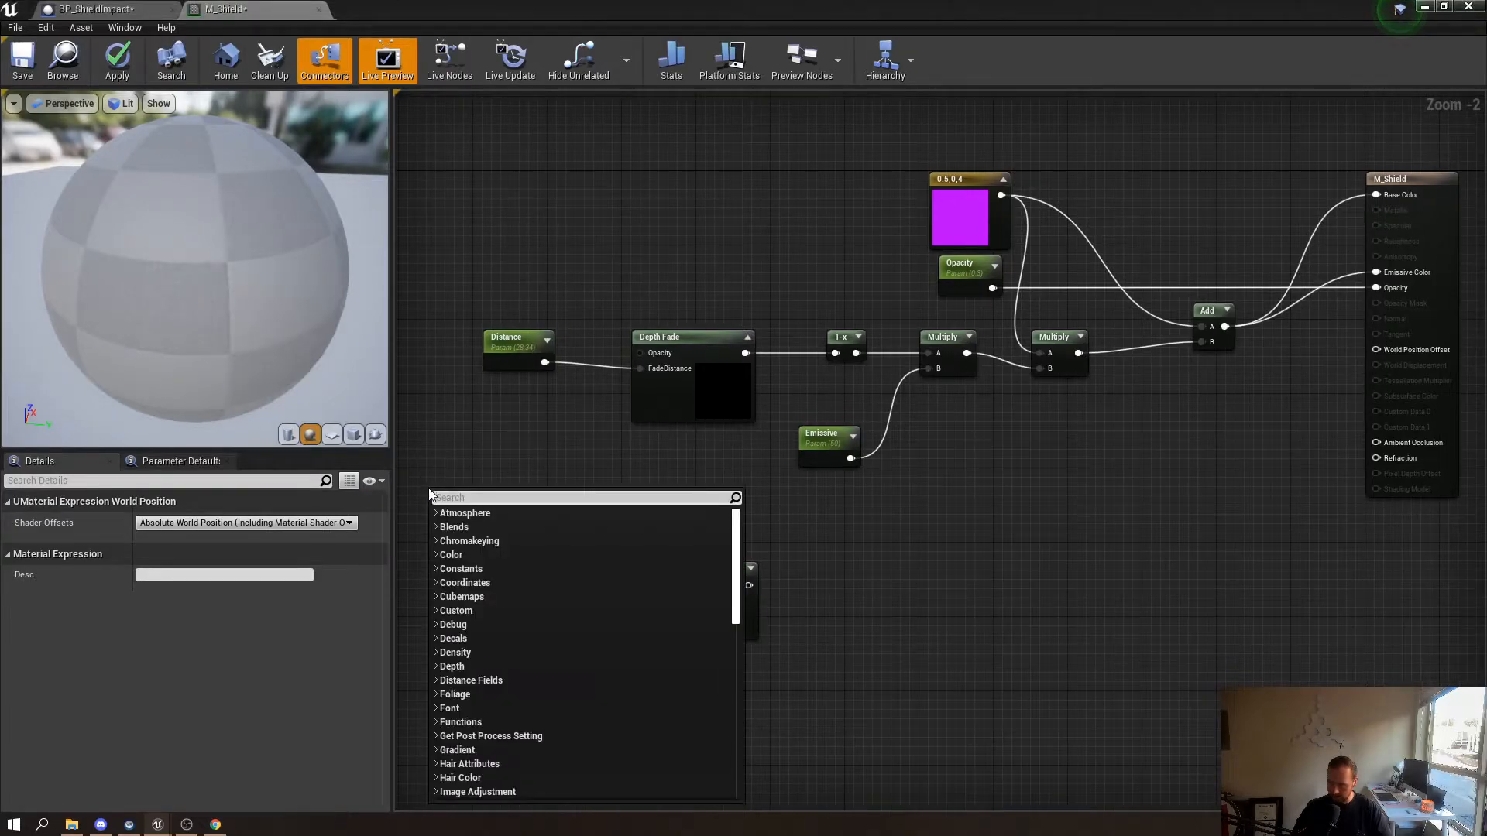
text(coll)
key(Return)
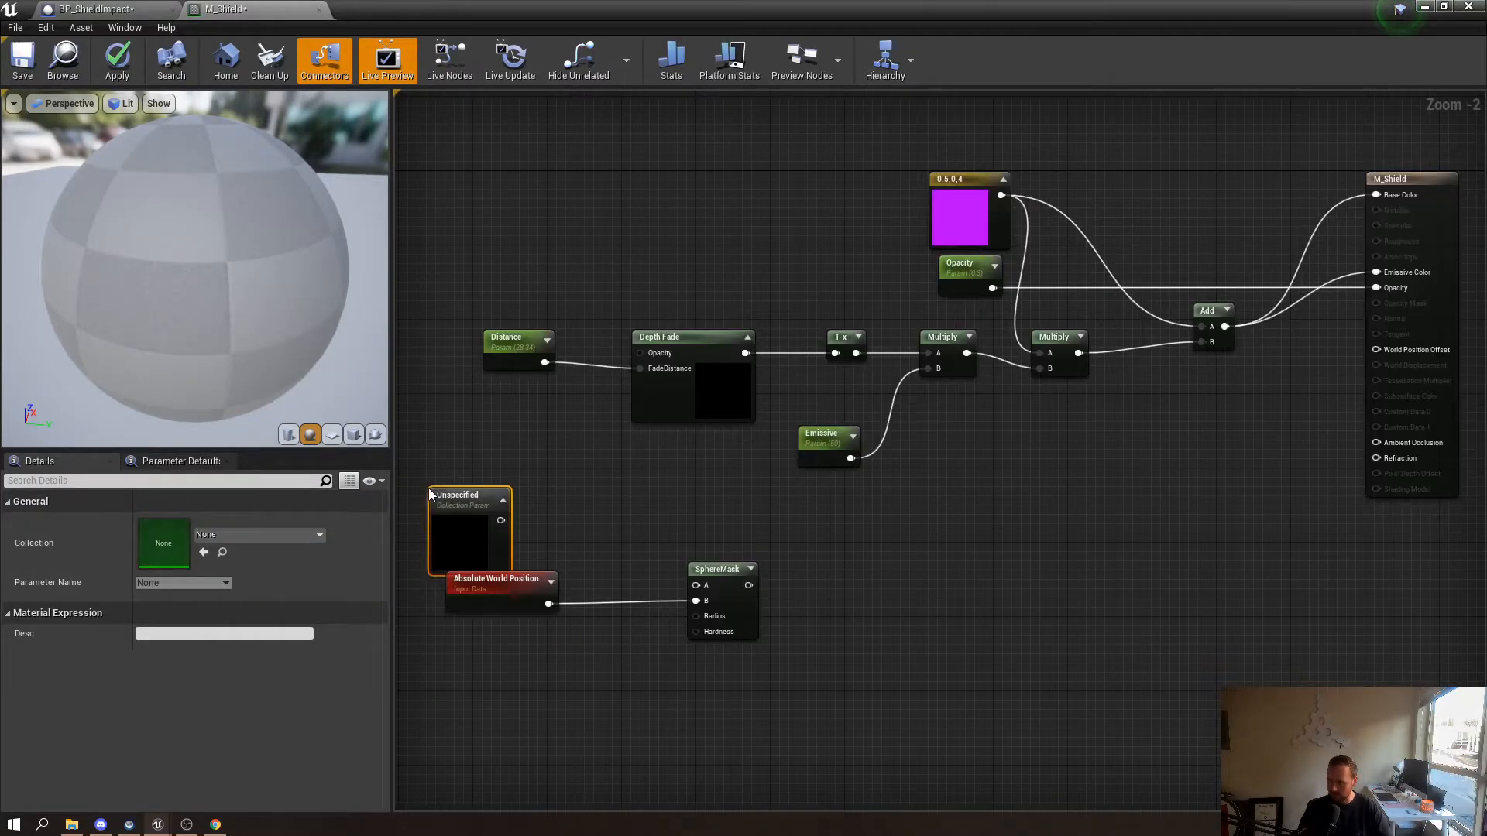
drag(494, 500, 695, 586)
click(234, 537)
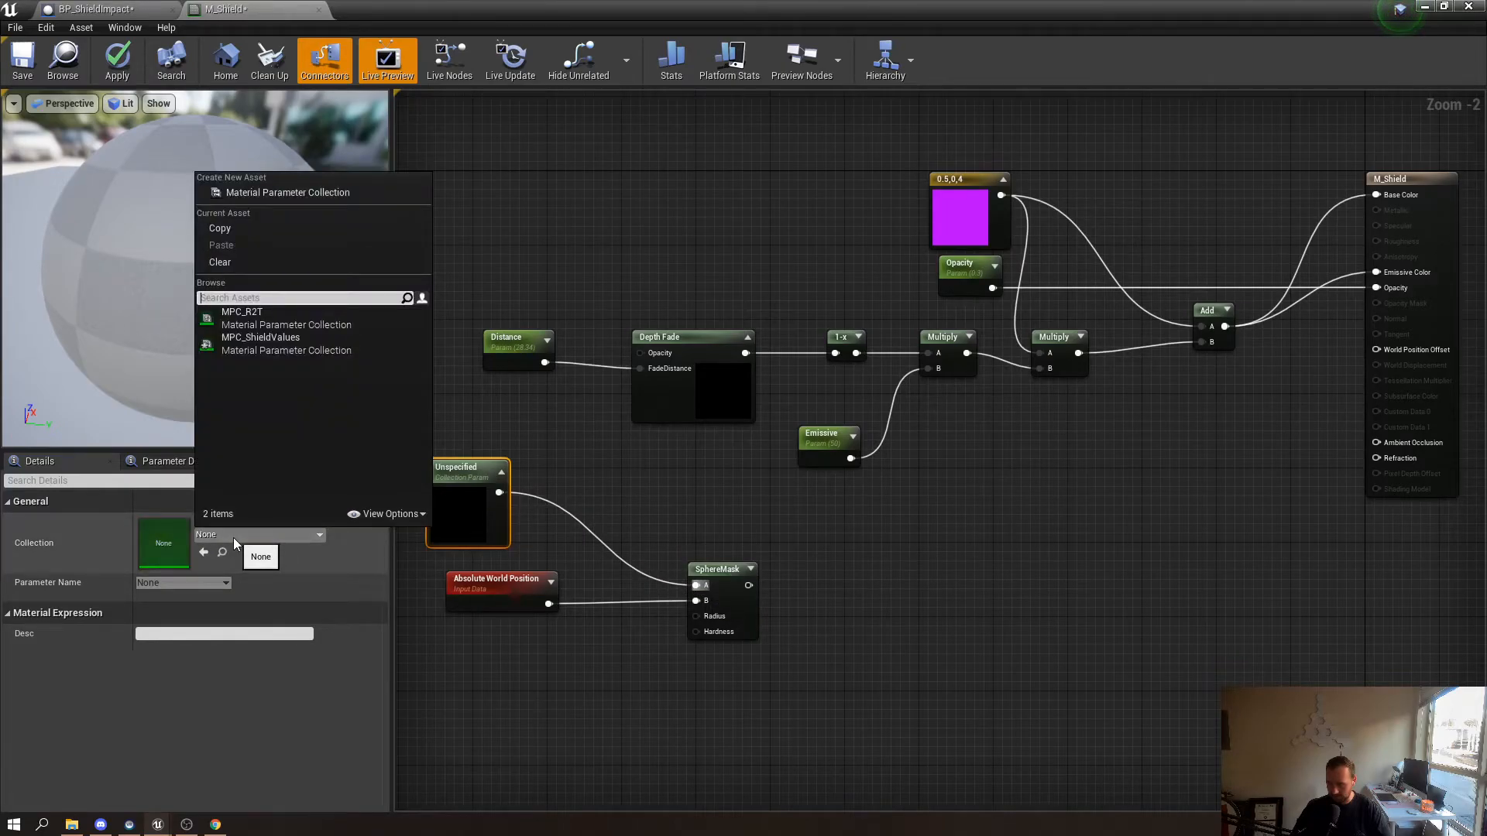
click(277, 344)
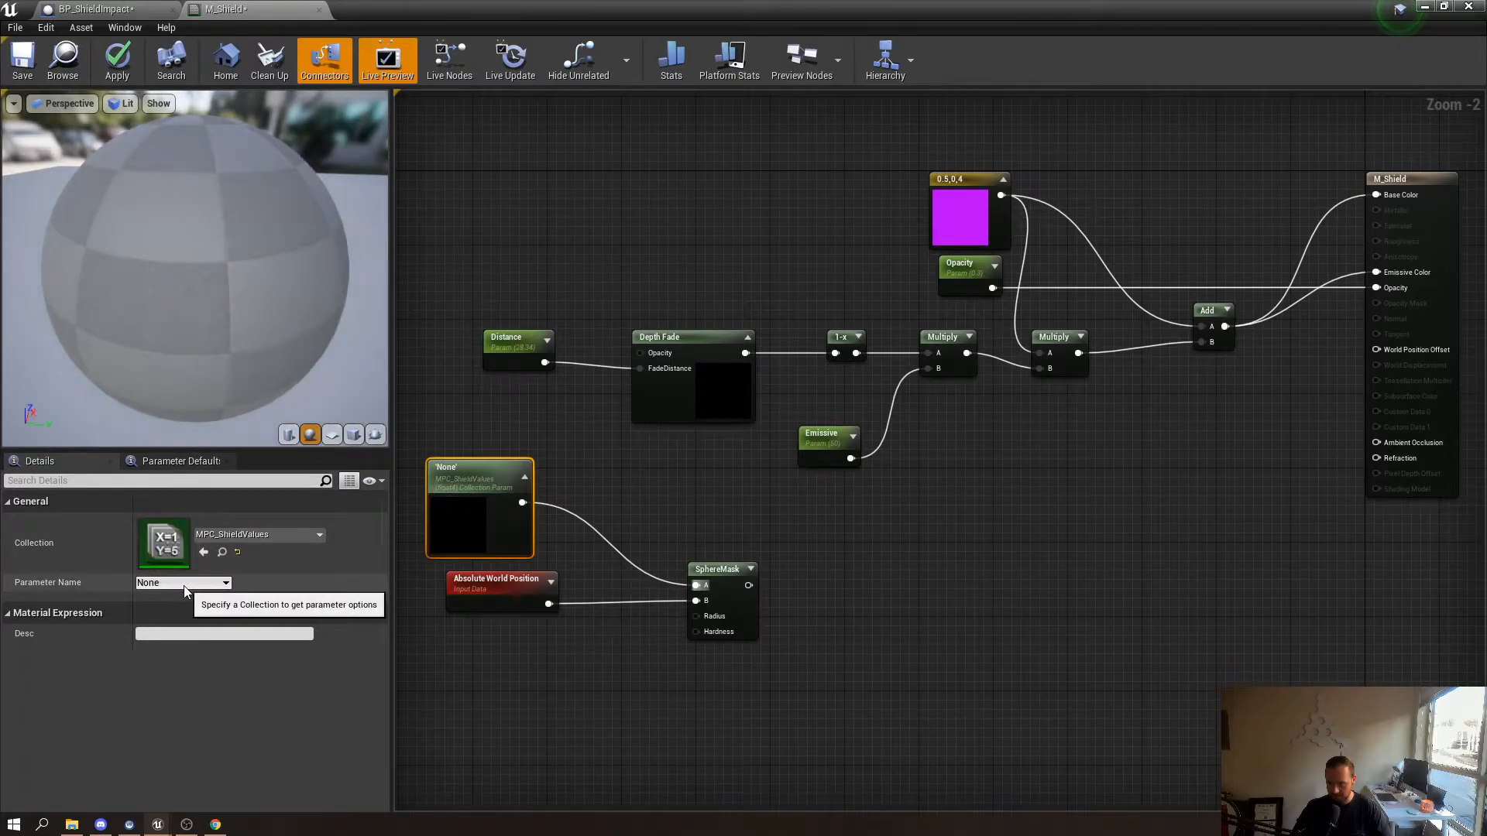
click(177, 584)
click(175, 593)
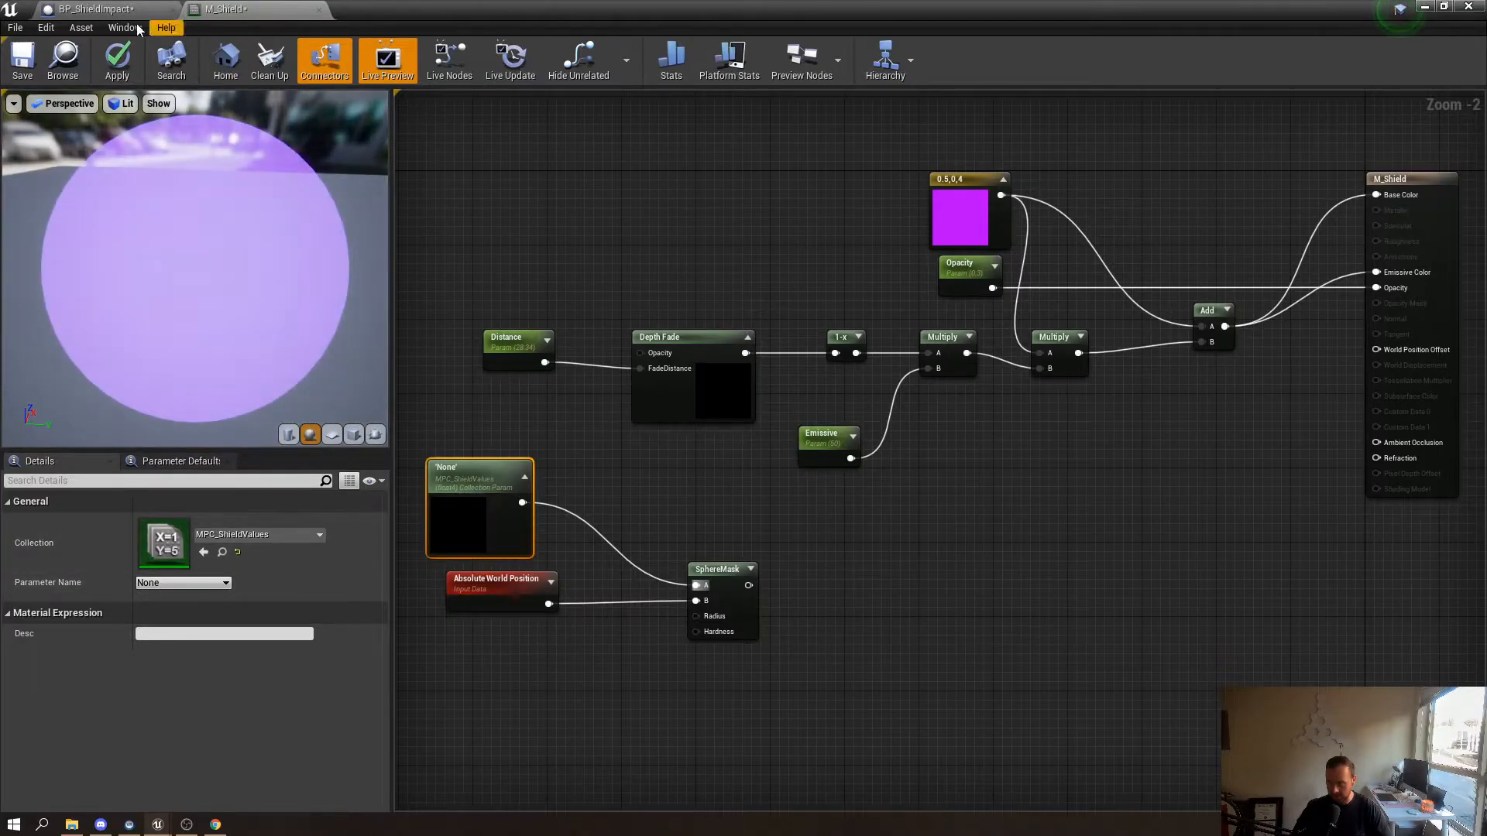
Move the material editor window aside, open the MPC_ShieldValues asset from the Shield folder and maximise its editor
double_click(532, 23)
drag(533, 23, 0, 166)
double_click(148, 628)
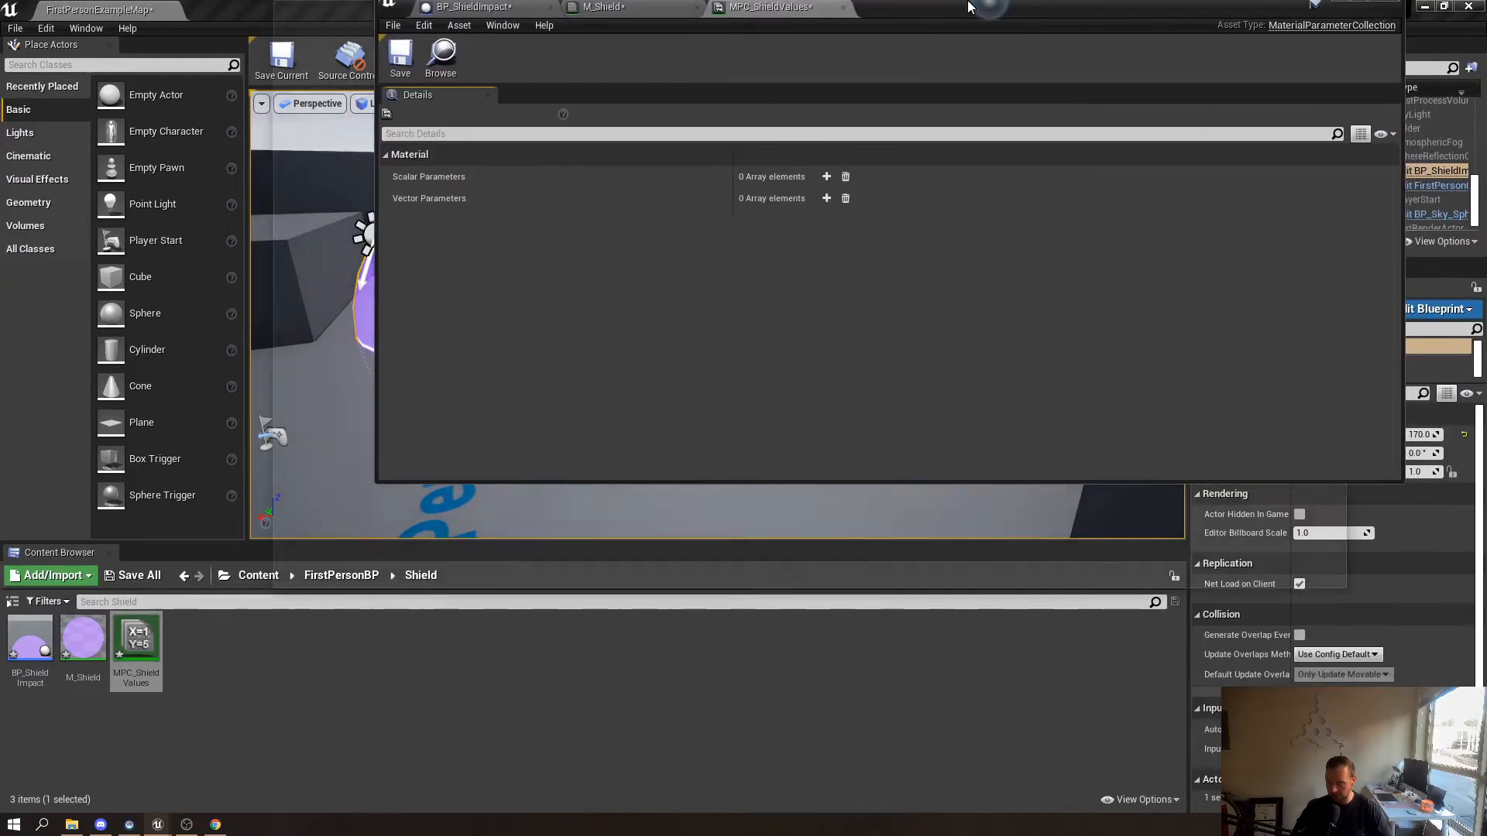
drag(967, 7, 969, 4)
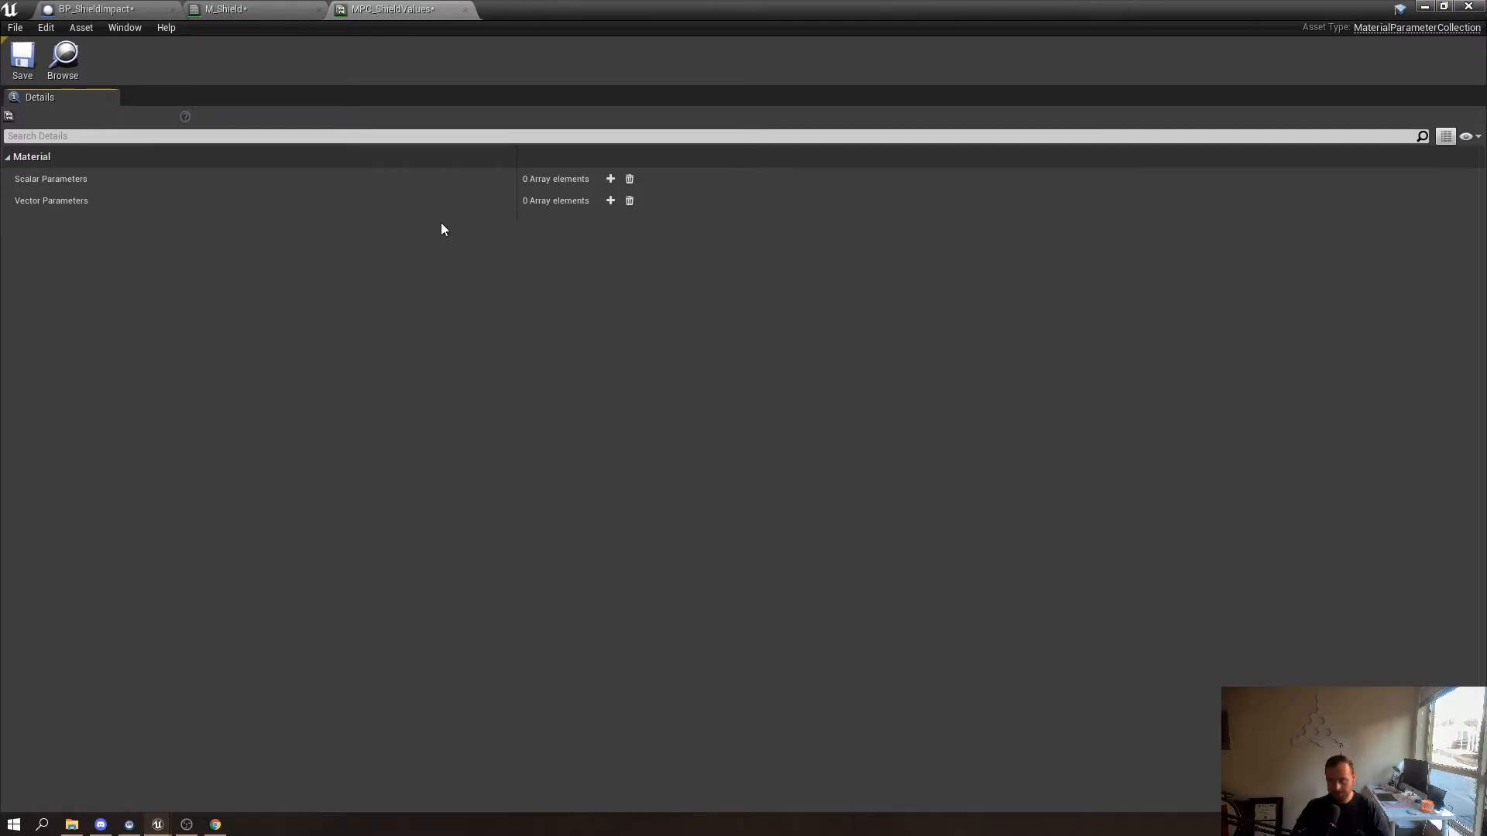
Add two vector parameters to the collection and name them Loc1 and Loc2
click(610, 201)
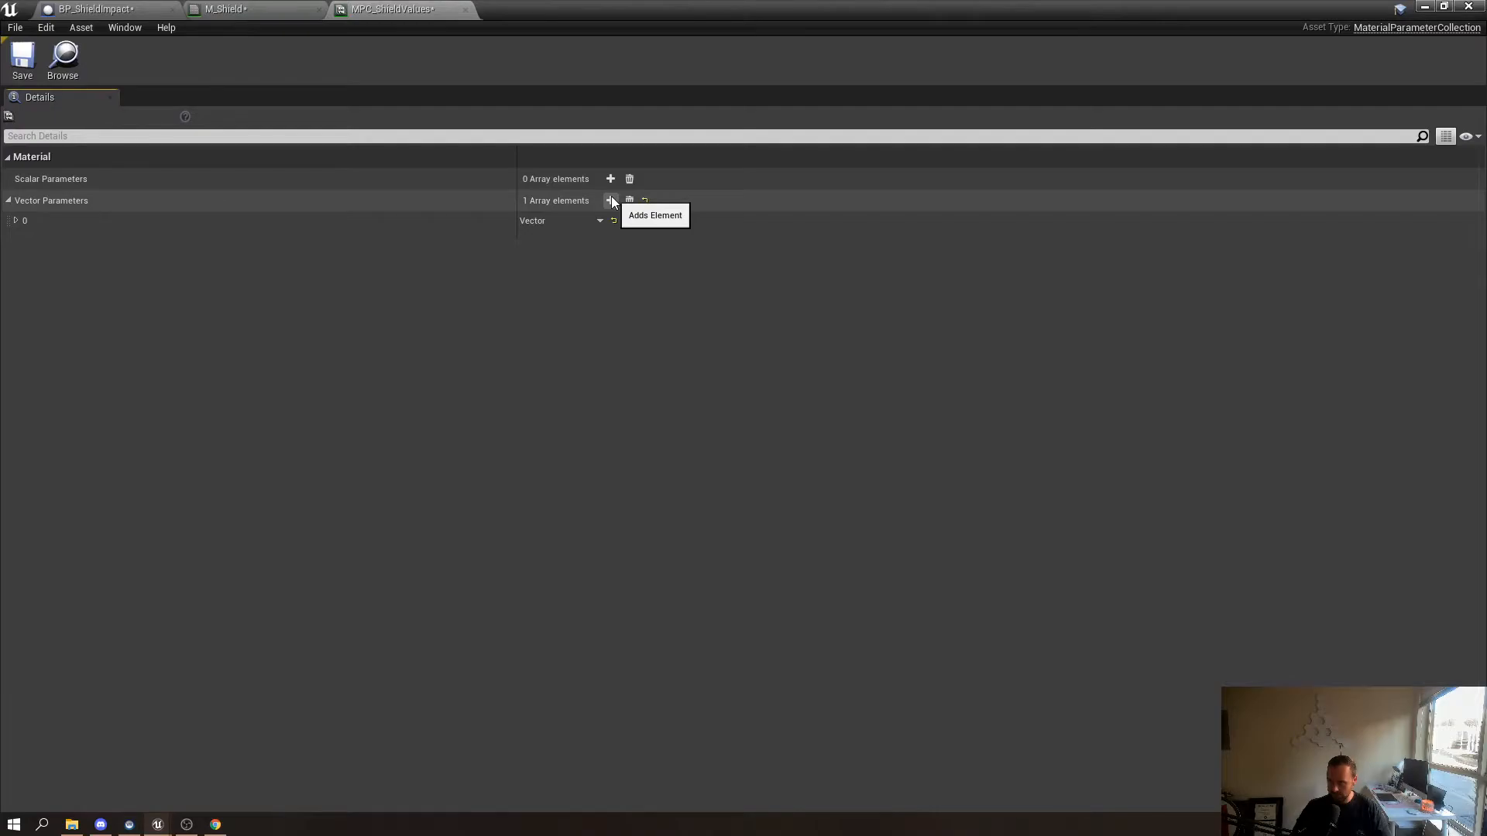
click(611, 201)
click(16, 222)
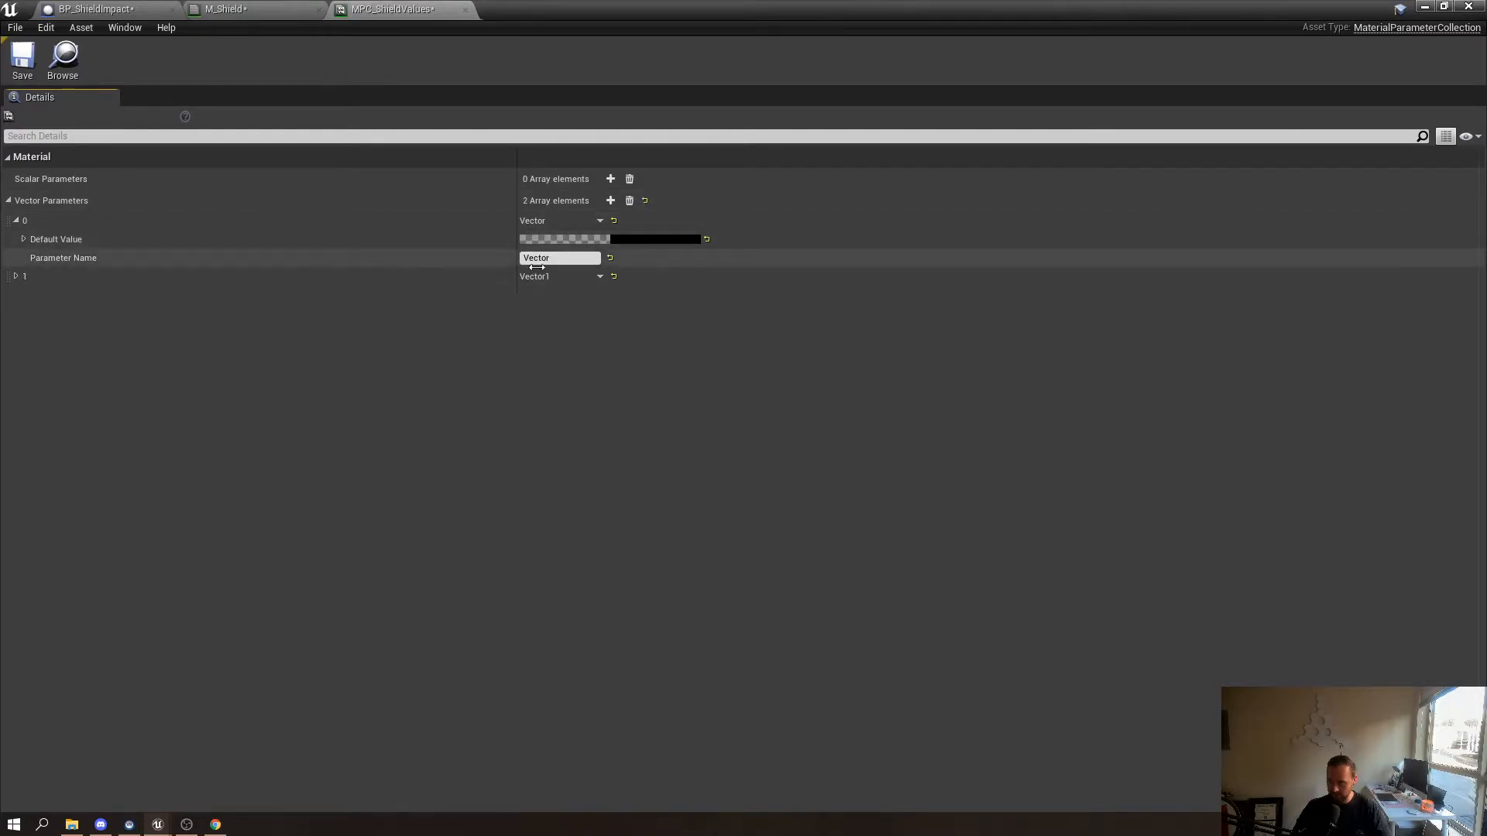
click(16, 276)
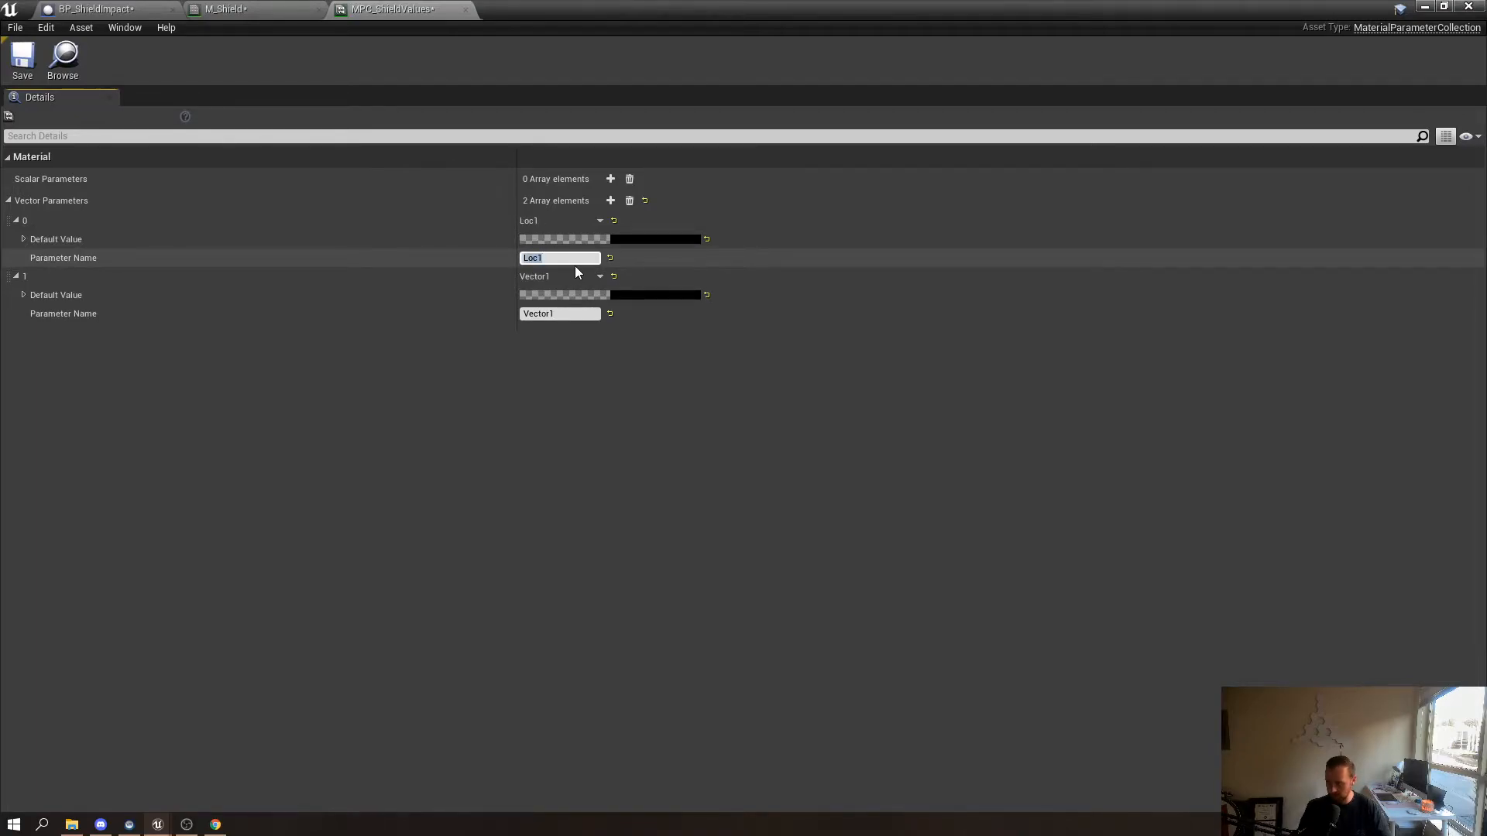
click(569, 314)
text(Loc2)
key(Return)
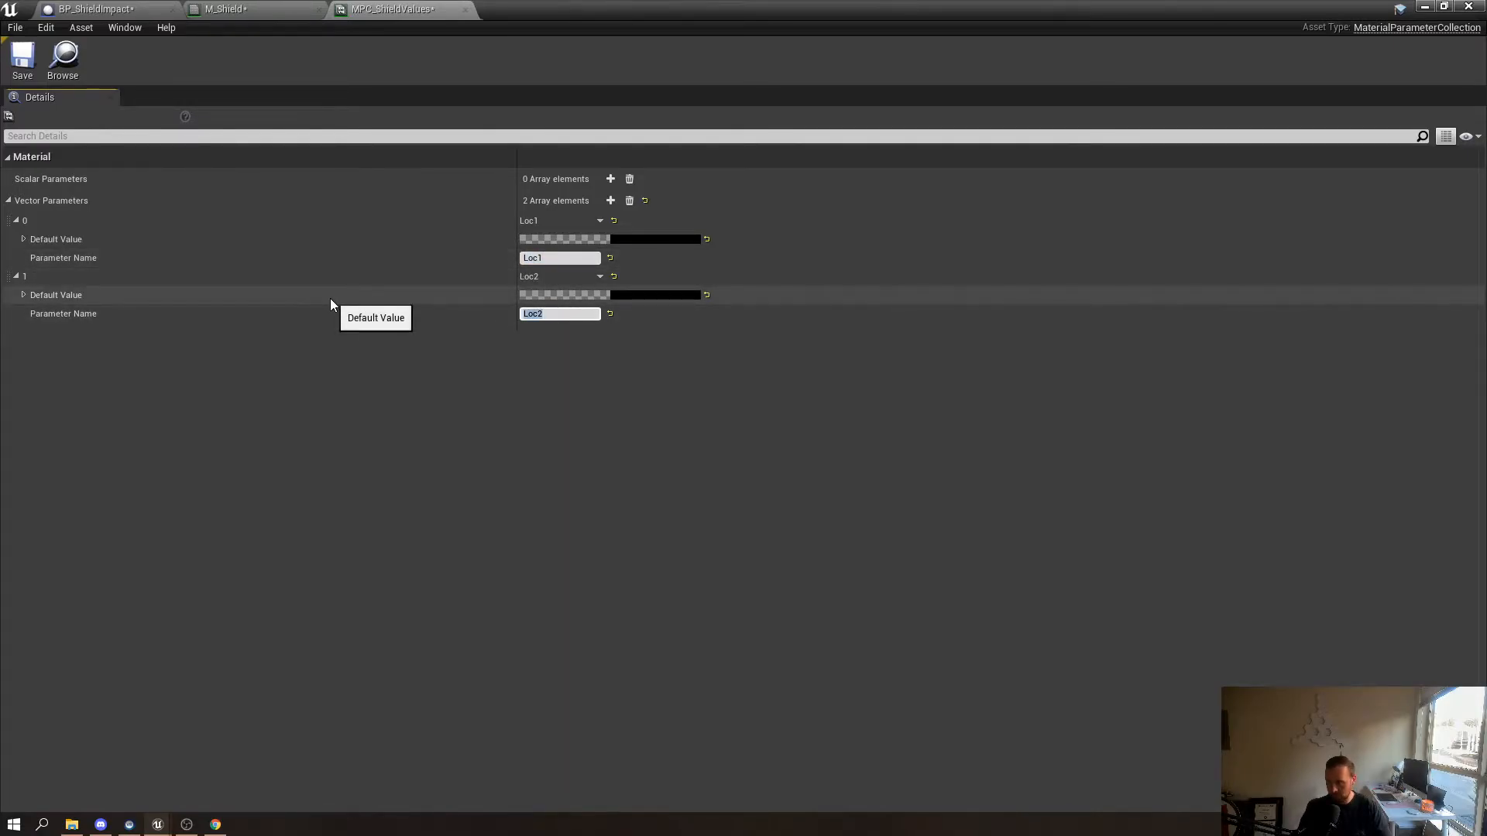
Rename the two vector parameters to Loc0 and Loc1, and save the collection
click(562, 257)
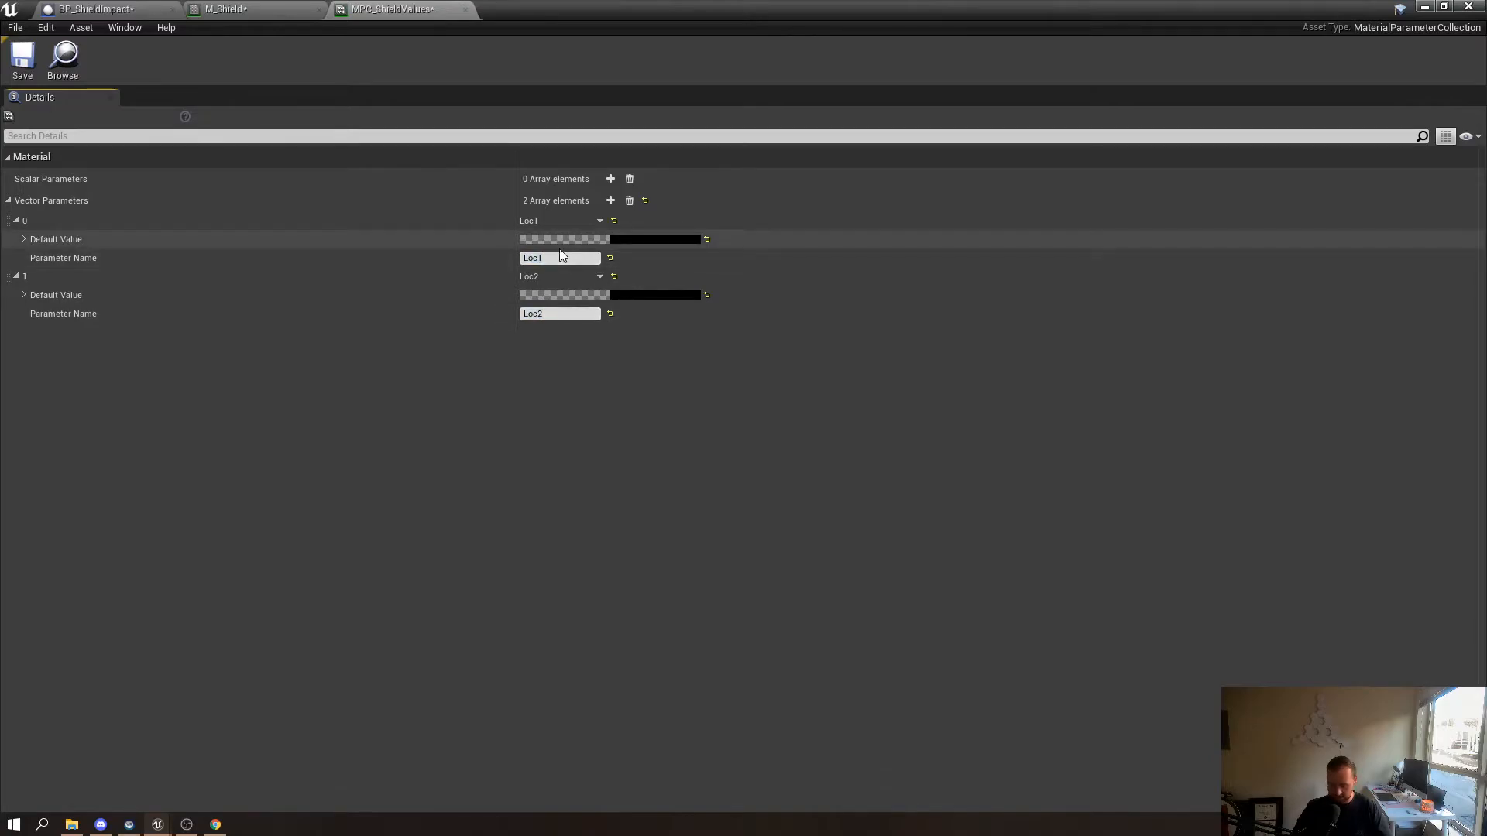
click(572, 258)
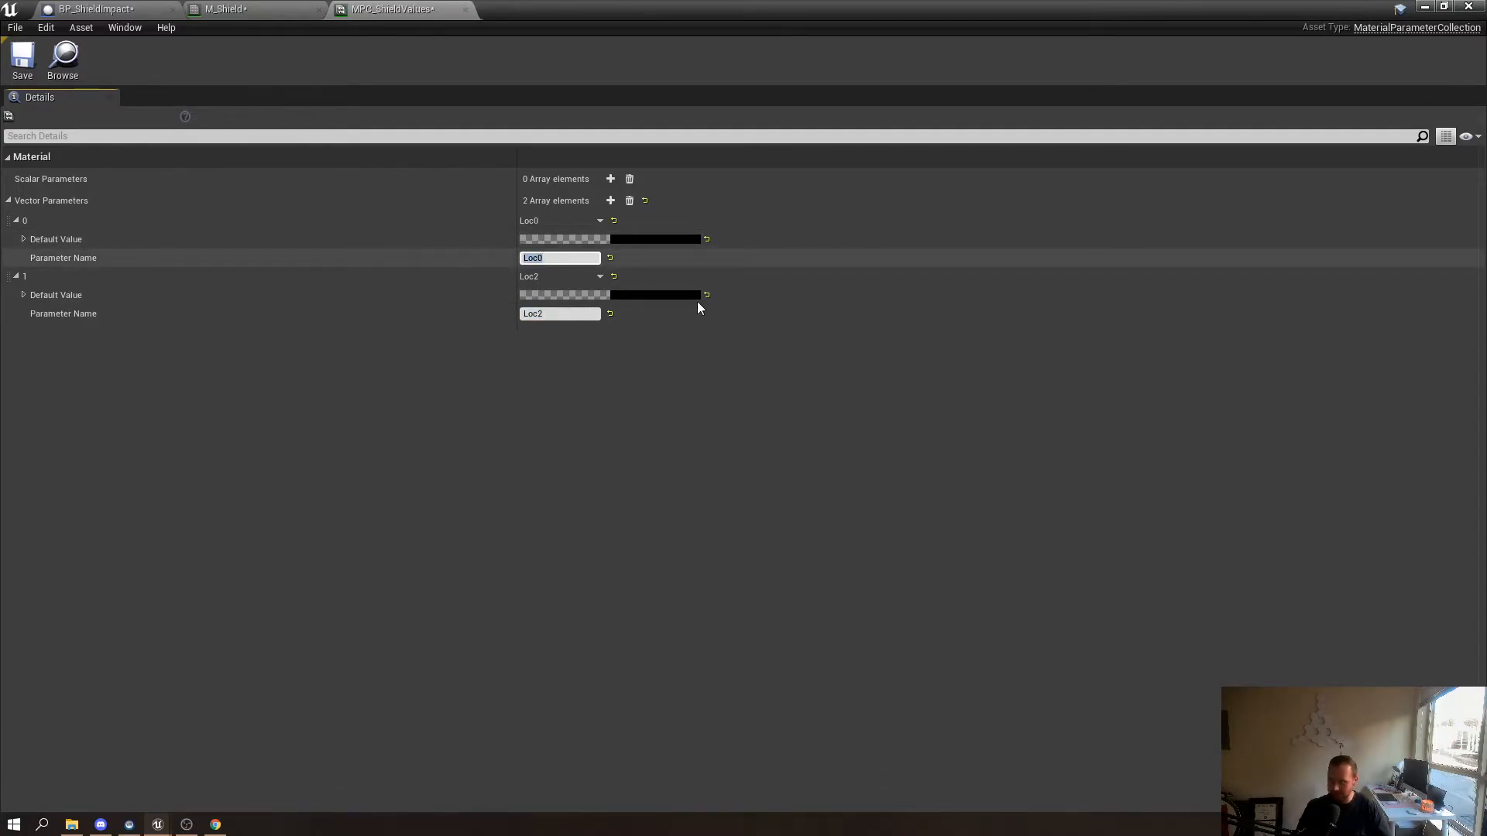
click(581, 313)
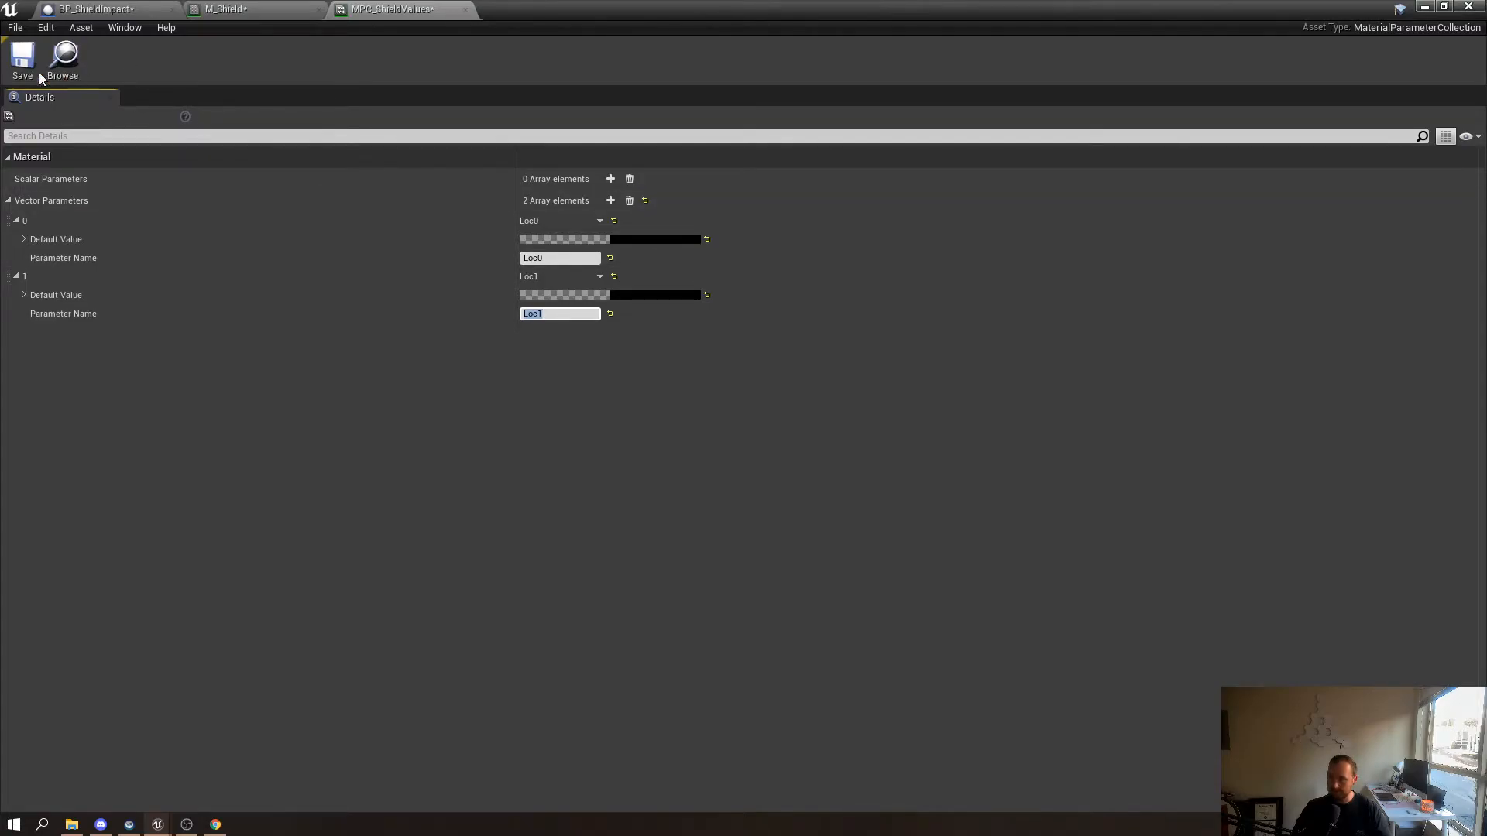
click(22, 58)
Save the M_Shield material and set its collection parameter node's Parameter Name to Loc0
click(232, 8)
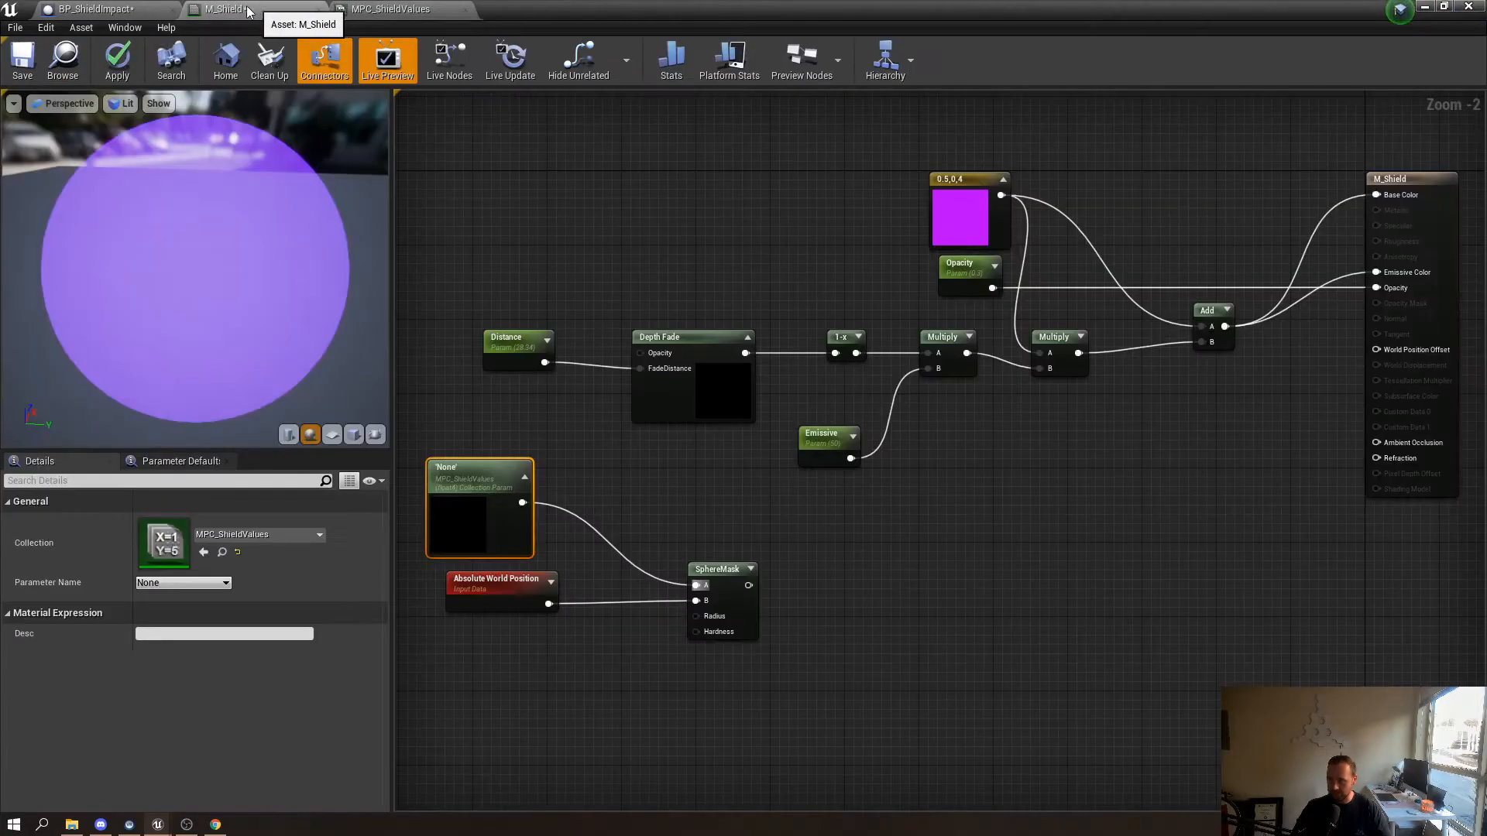
click(23, 58)
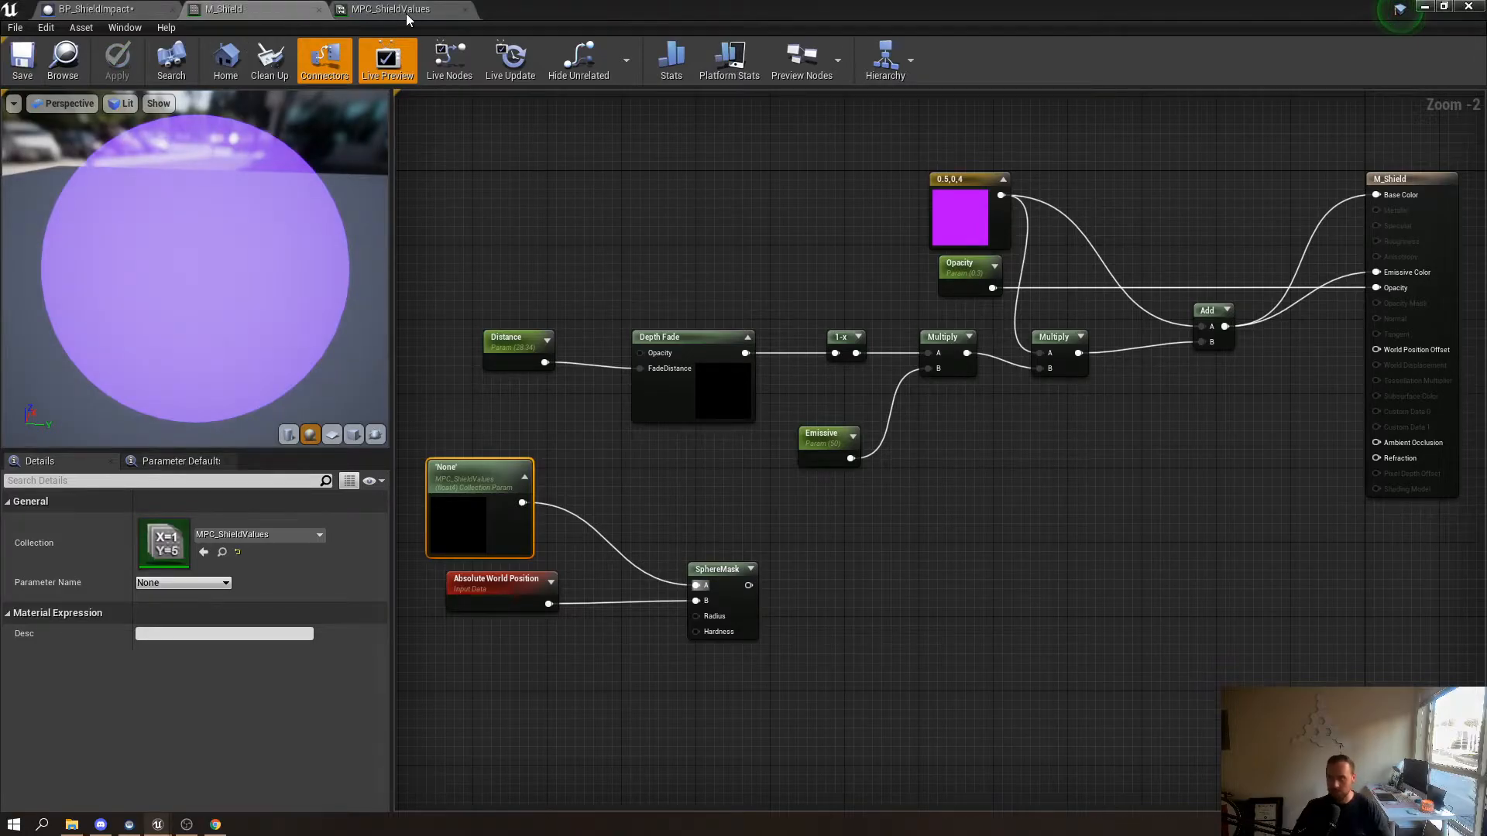
click(406, 11)
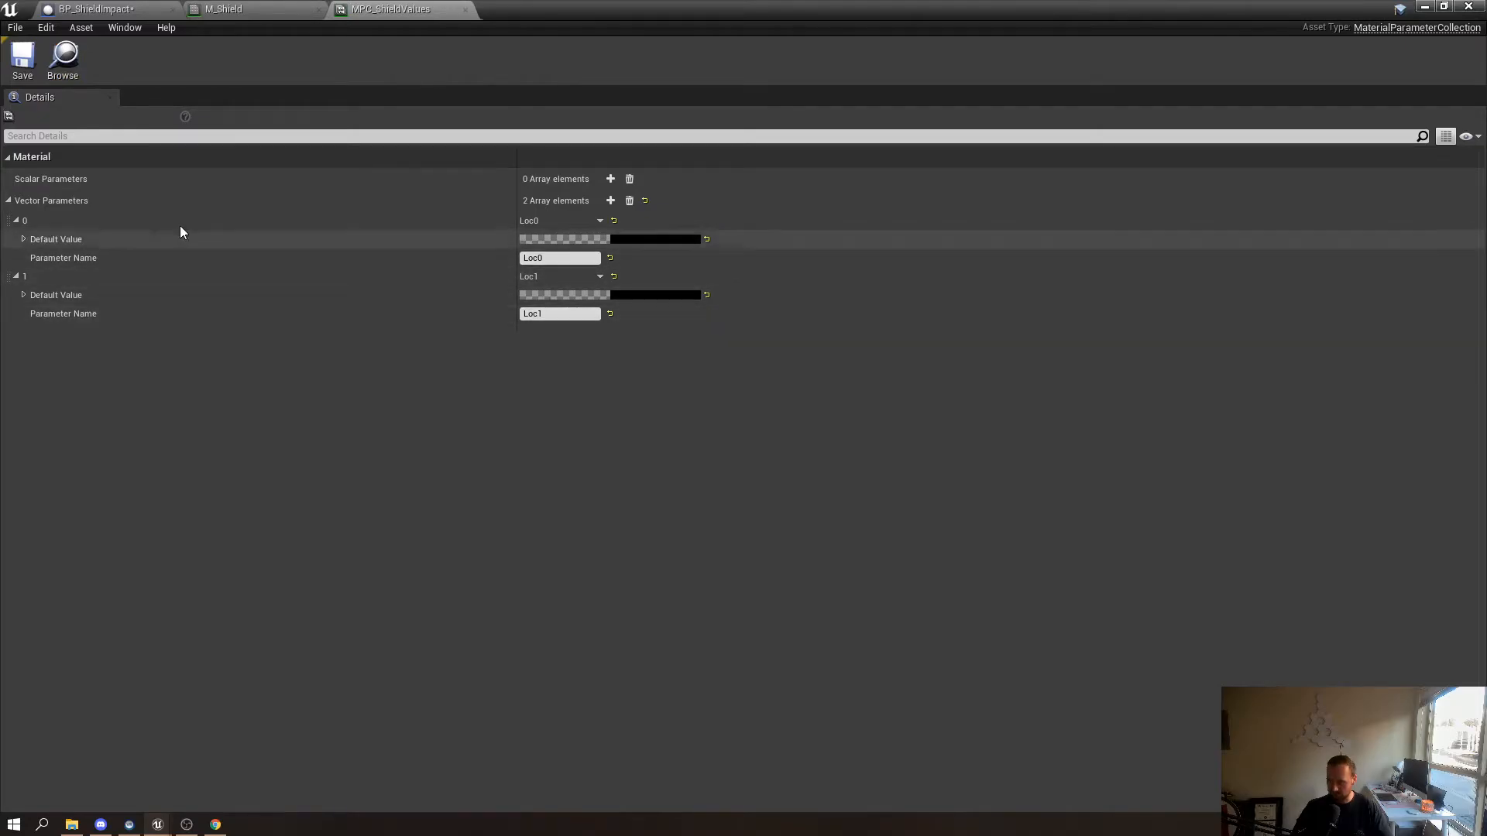
click(267, 8)
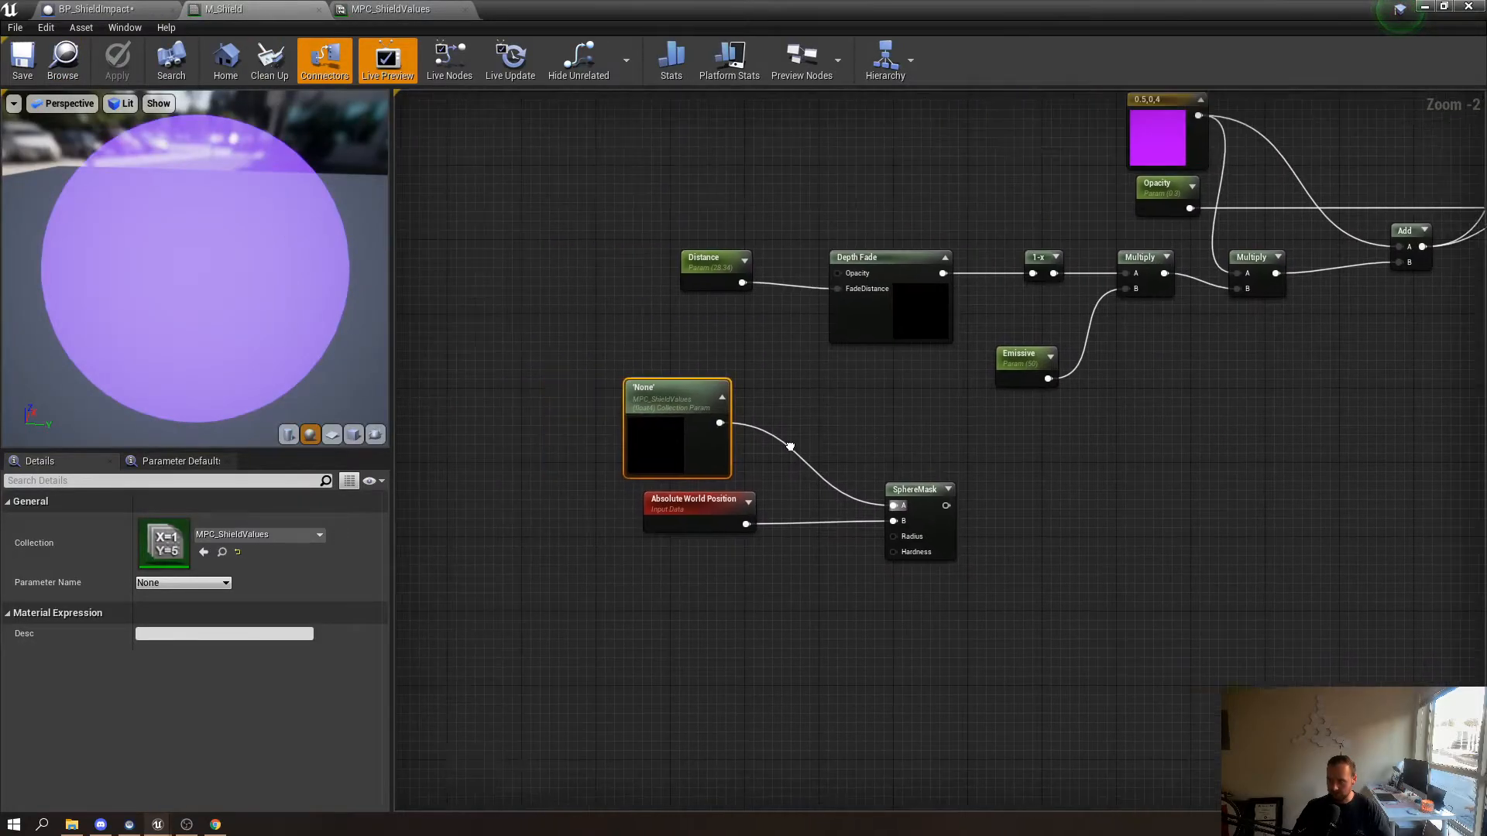
click(197, 584)
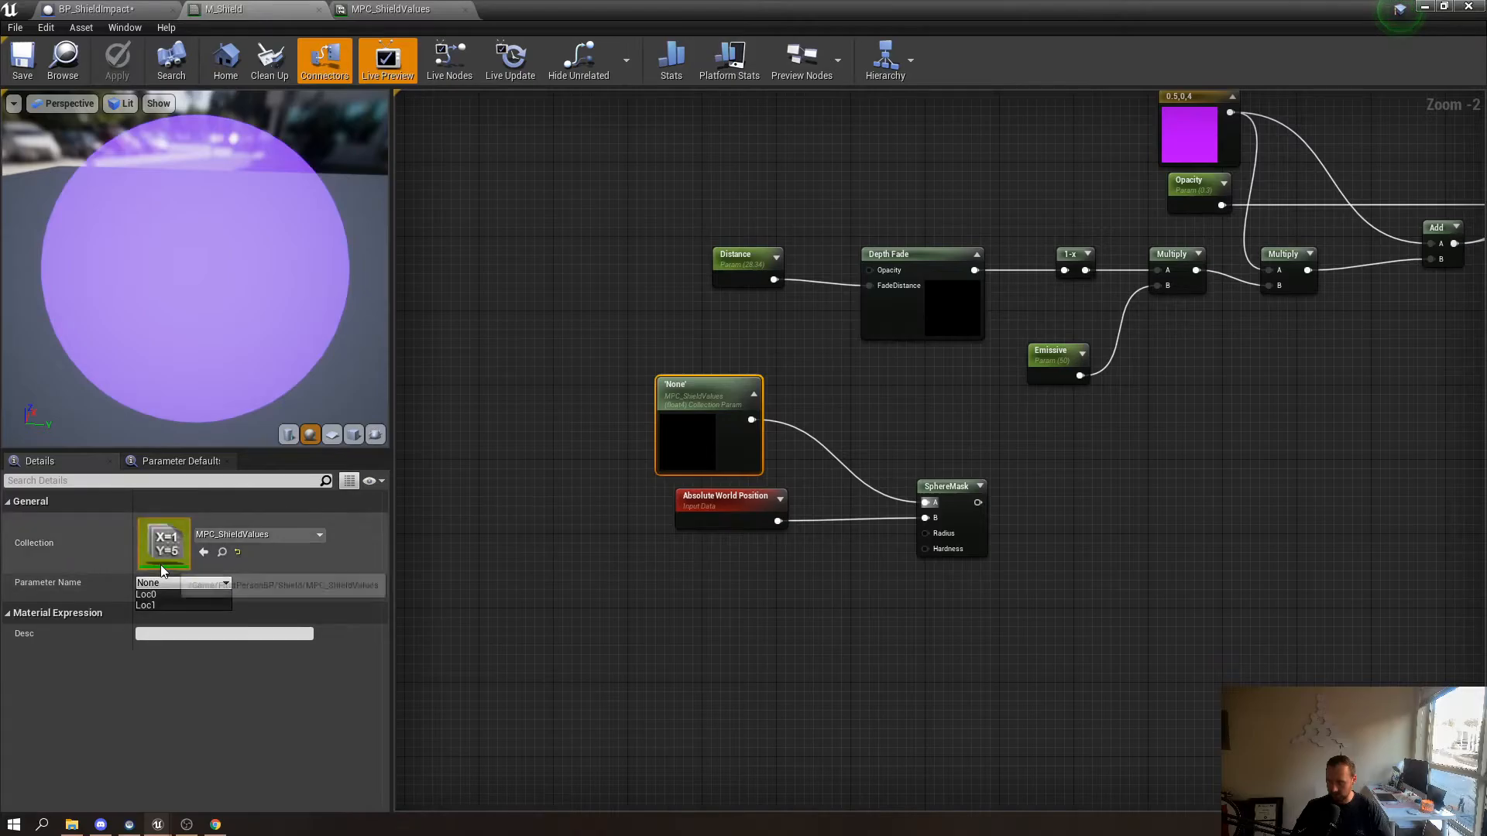
click(183, 595)
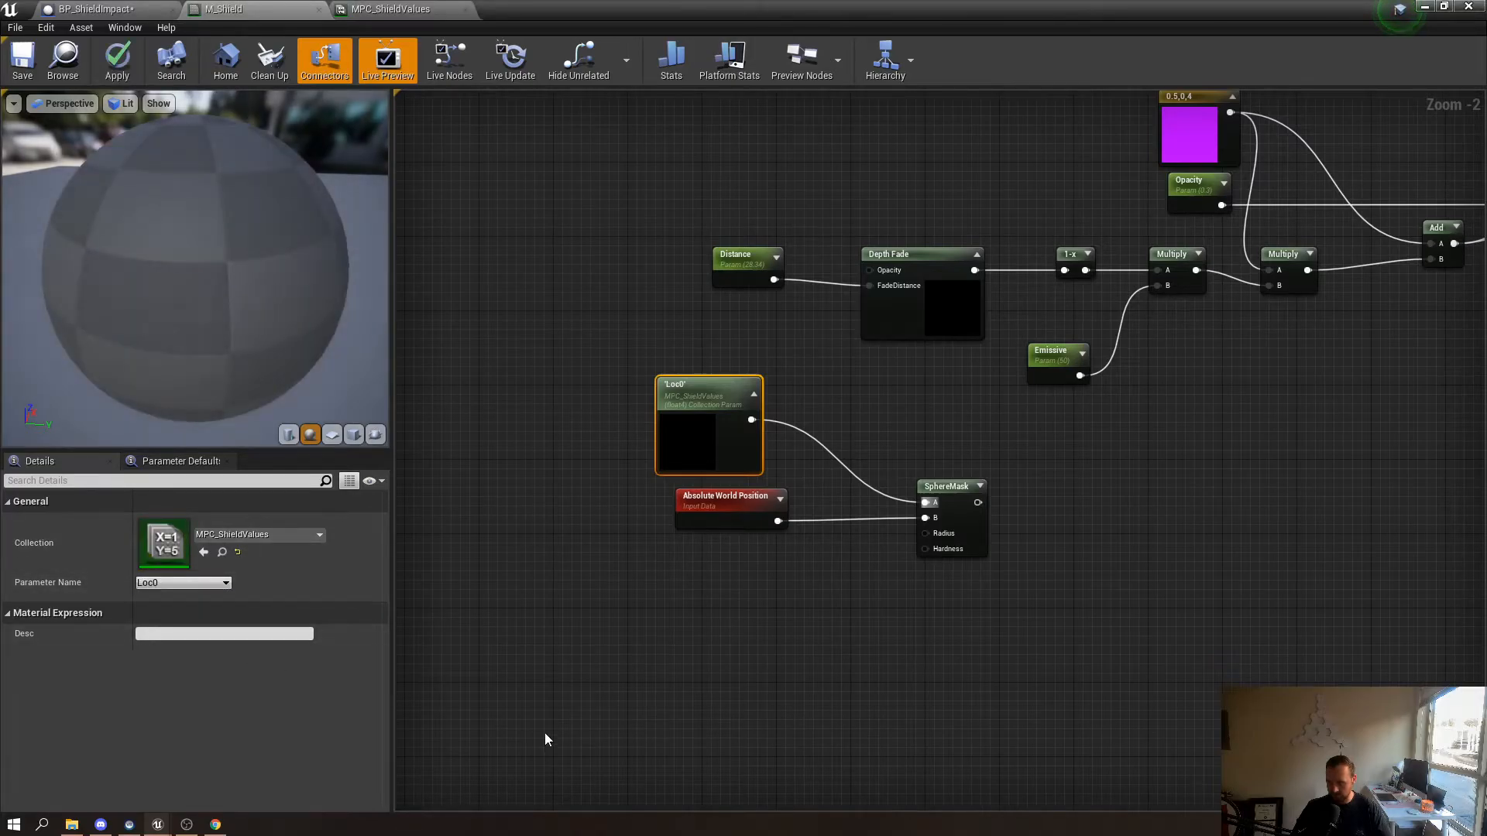
Insert a ComponentMask with R, G and B enabled between the Loc0 node and the SphereMask's A input
right_drag(855, 601, 680, 573)
drag(533, 423, 422, 413)
right_drag(433, 397, 698, 425)
ctrl+drag(730, 409, 809, 411)
text(comp)
key(Return)
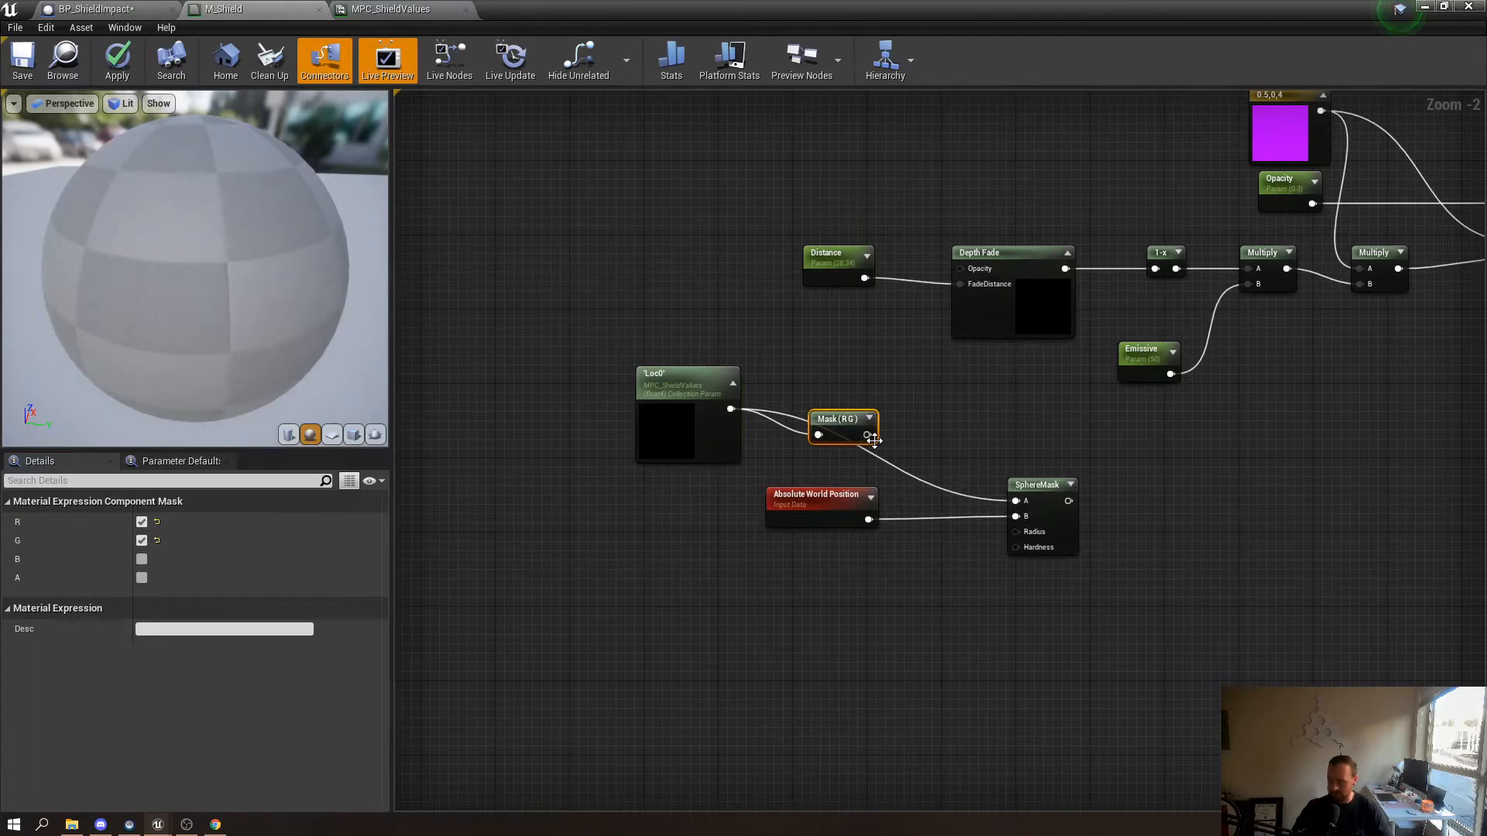
click(142, 559)
drag(870, 436, 850, 412)
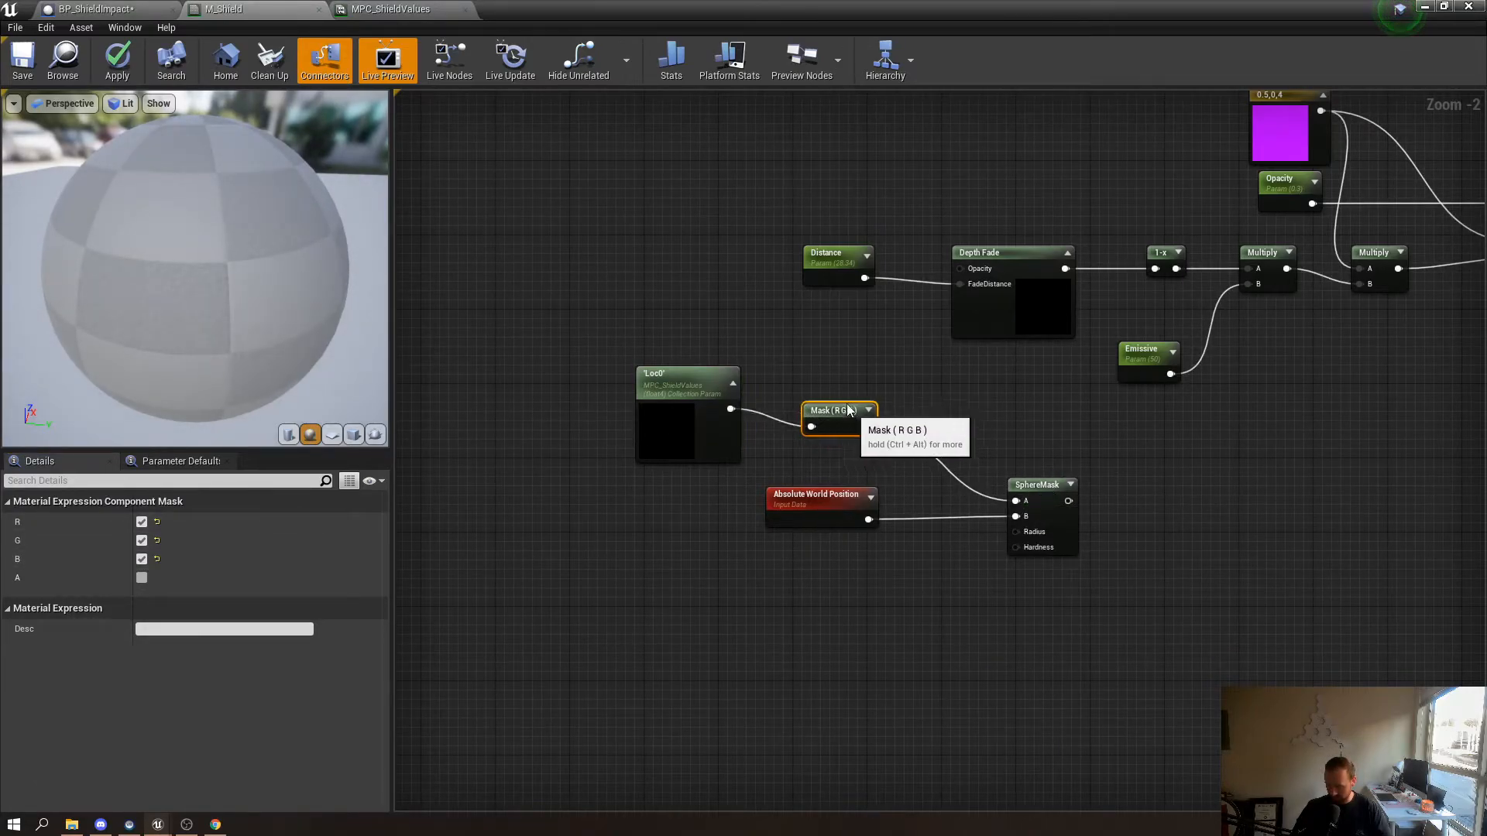
Line up the Absolute World Position node beneath the Mask (R G B) node and select the Loc0 node
right_drag(869, 601, 726, 577)
drag(662, 494, 689, 474)
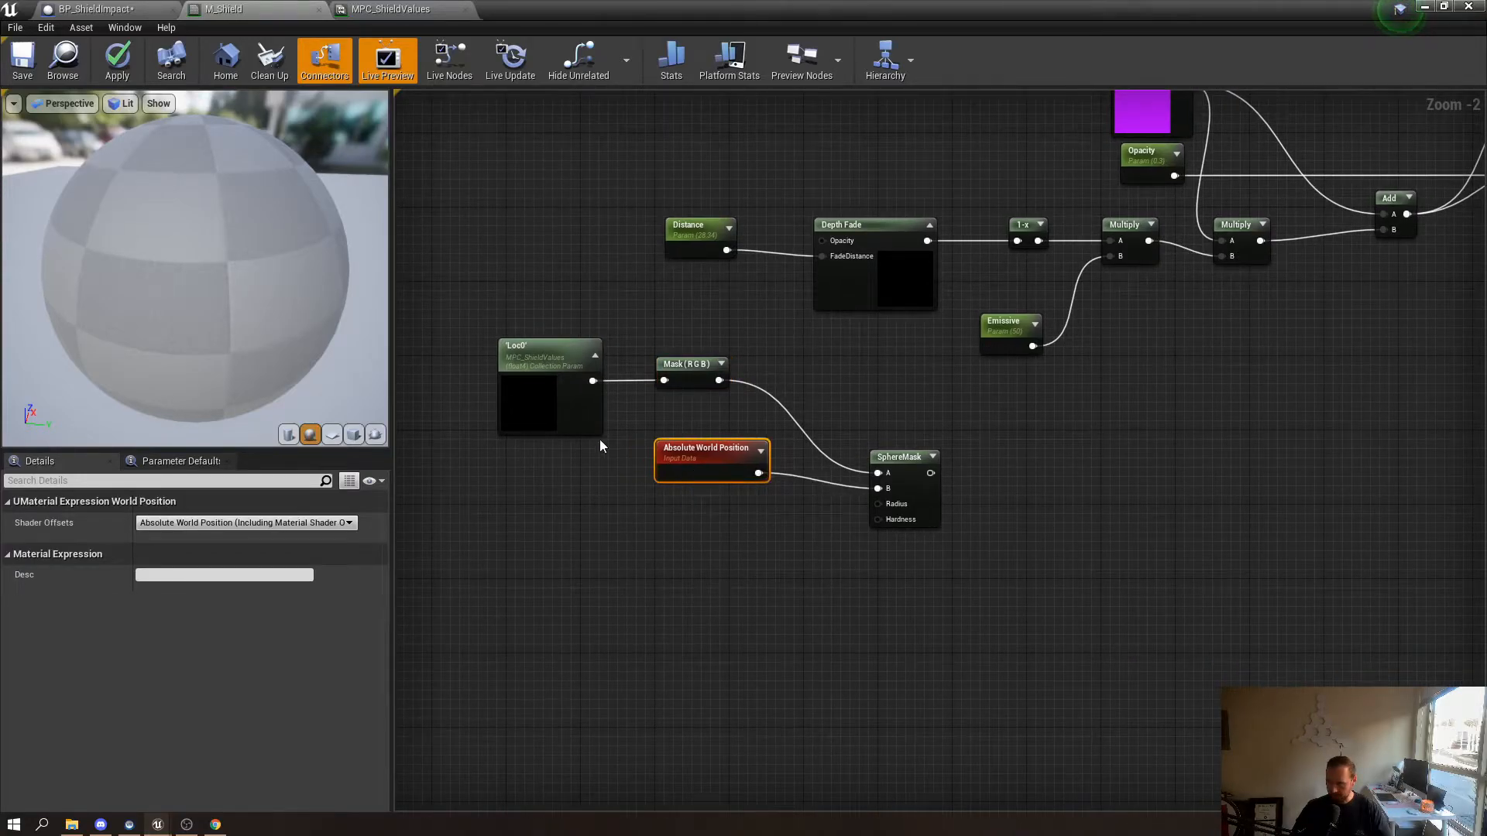
click(566, 406)
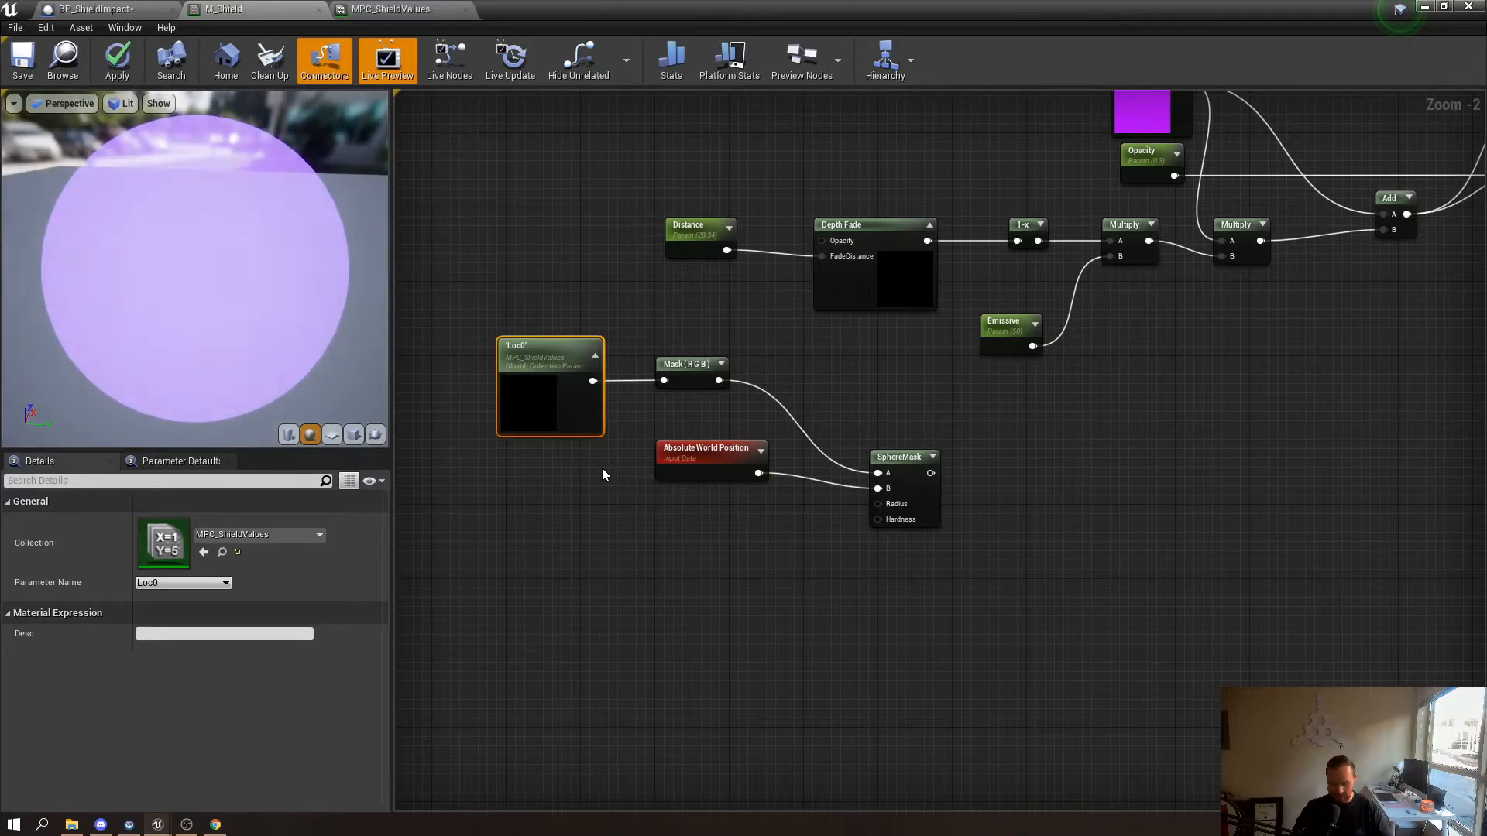
Duplicate the Loc0 collection parameter node, place the copy directly beneath the original, and select the copy
key(ctrl+v)
drag(667, 522, 509, 490)
click(532, 408)
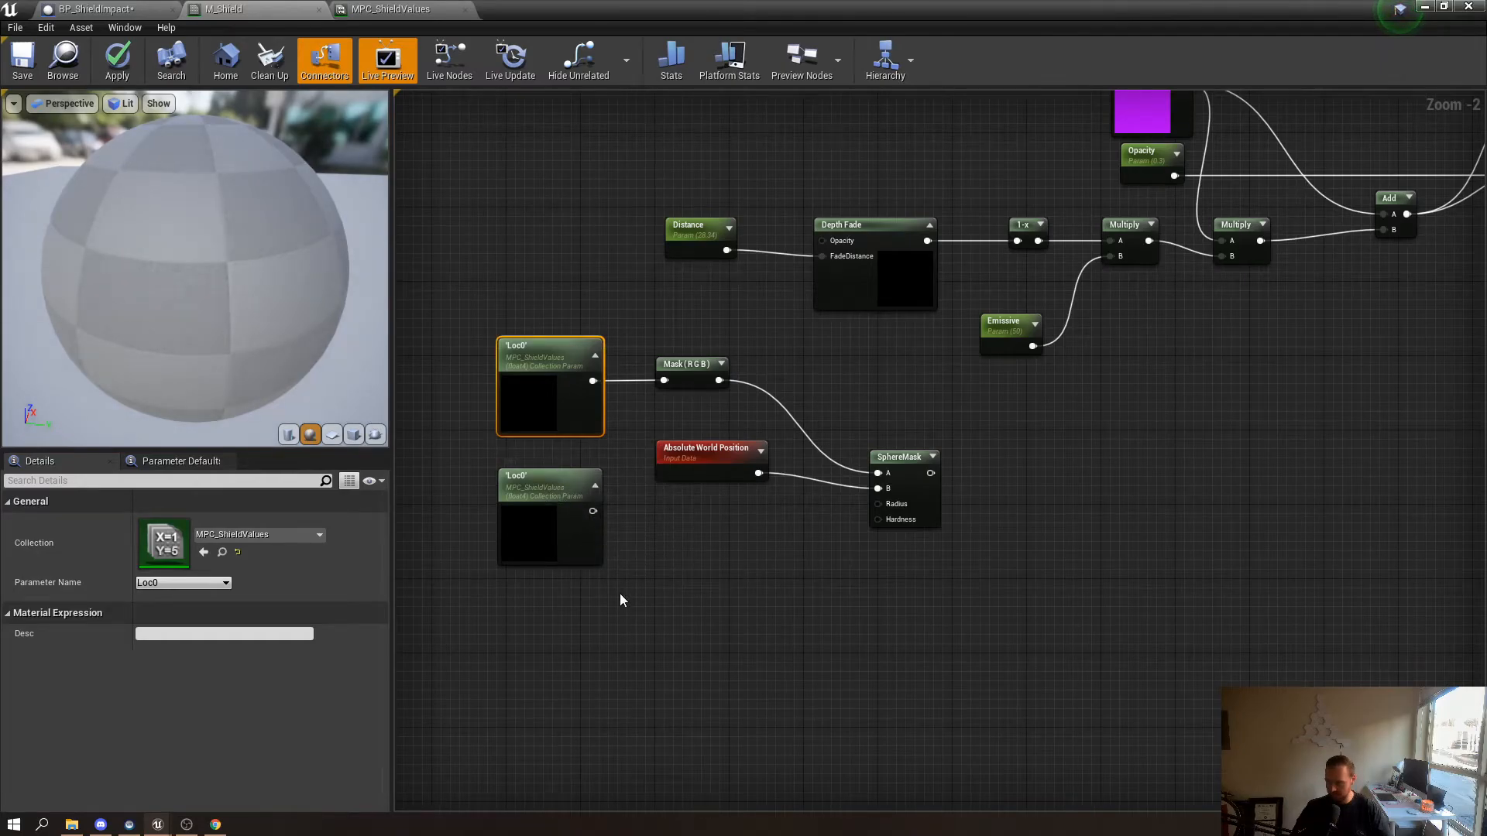
key(ctrl+v)
key(Delete)
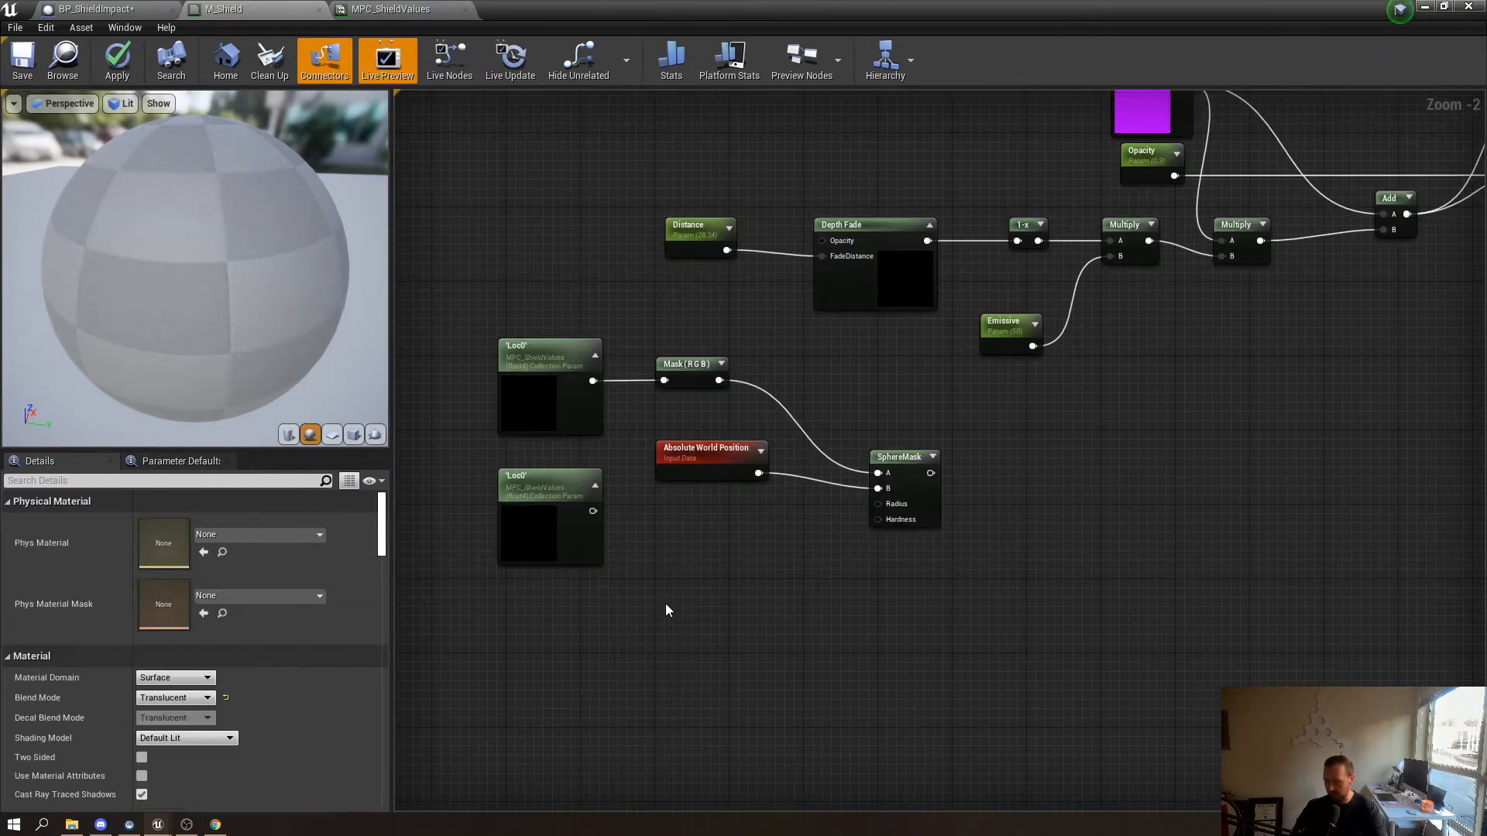
click(535, 503)
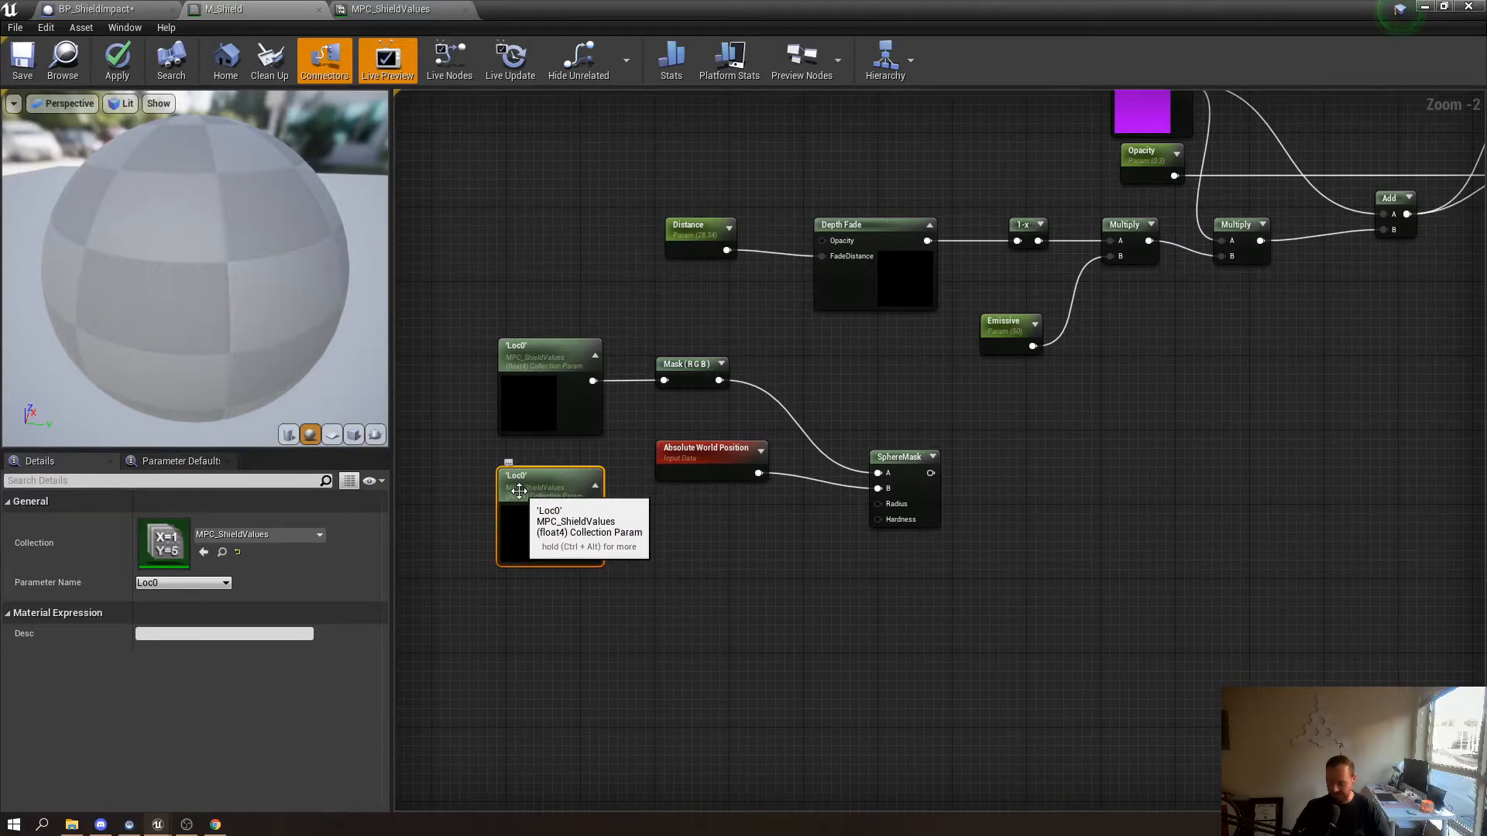
right_click(636, 538)
text(coll)
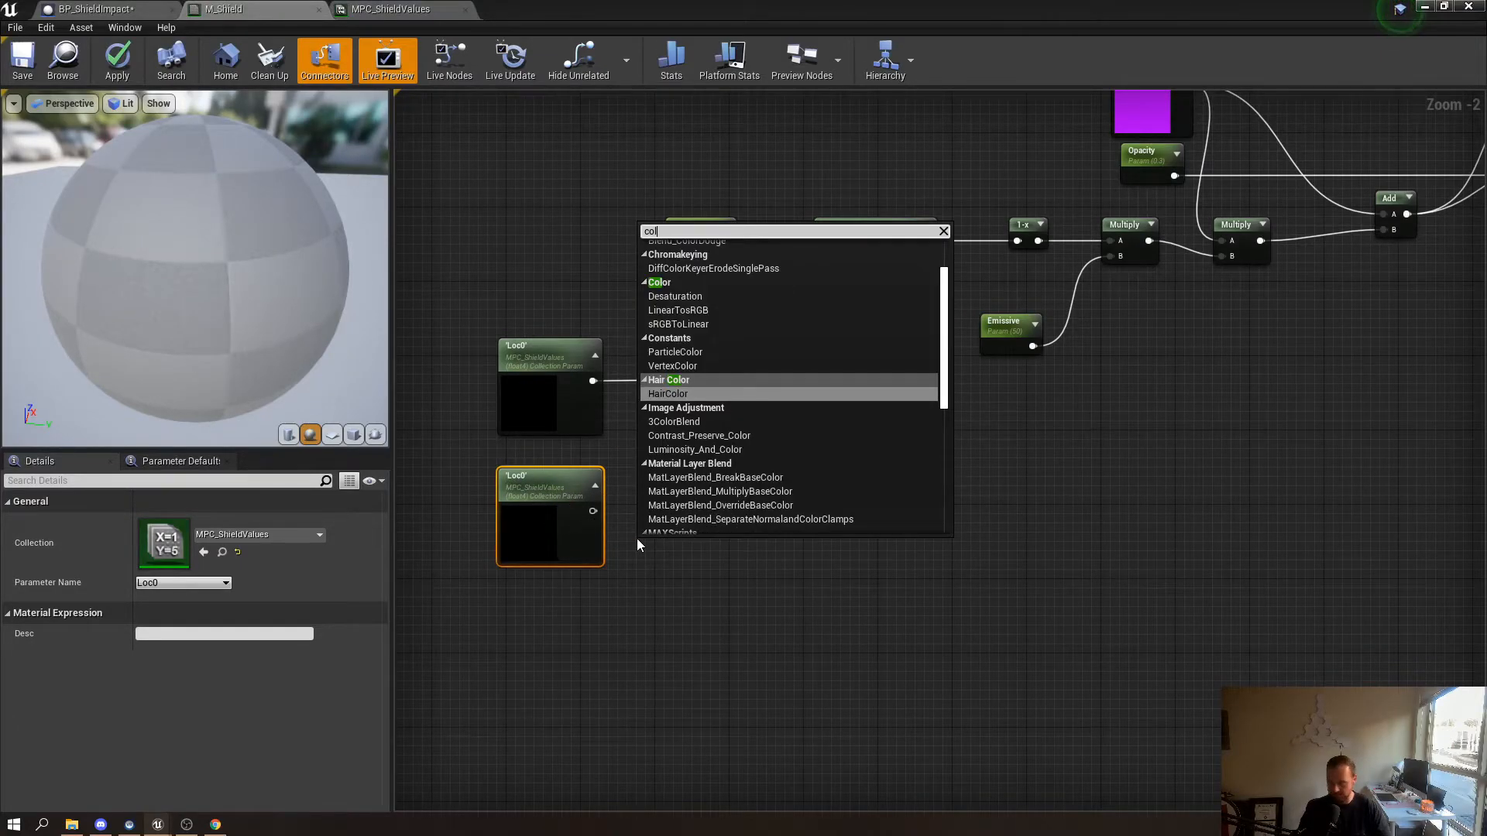
key(BackSpace)
key(BackSpace)
key(BackSpace)
key(BackSpace)
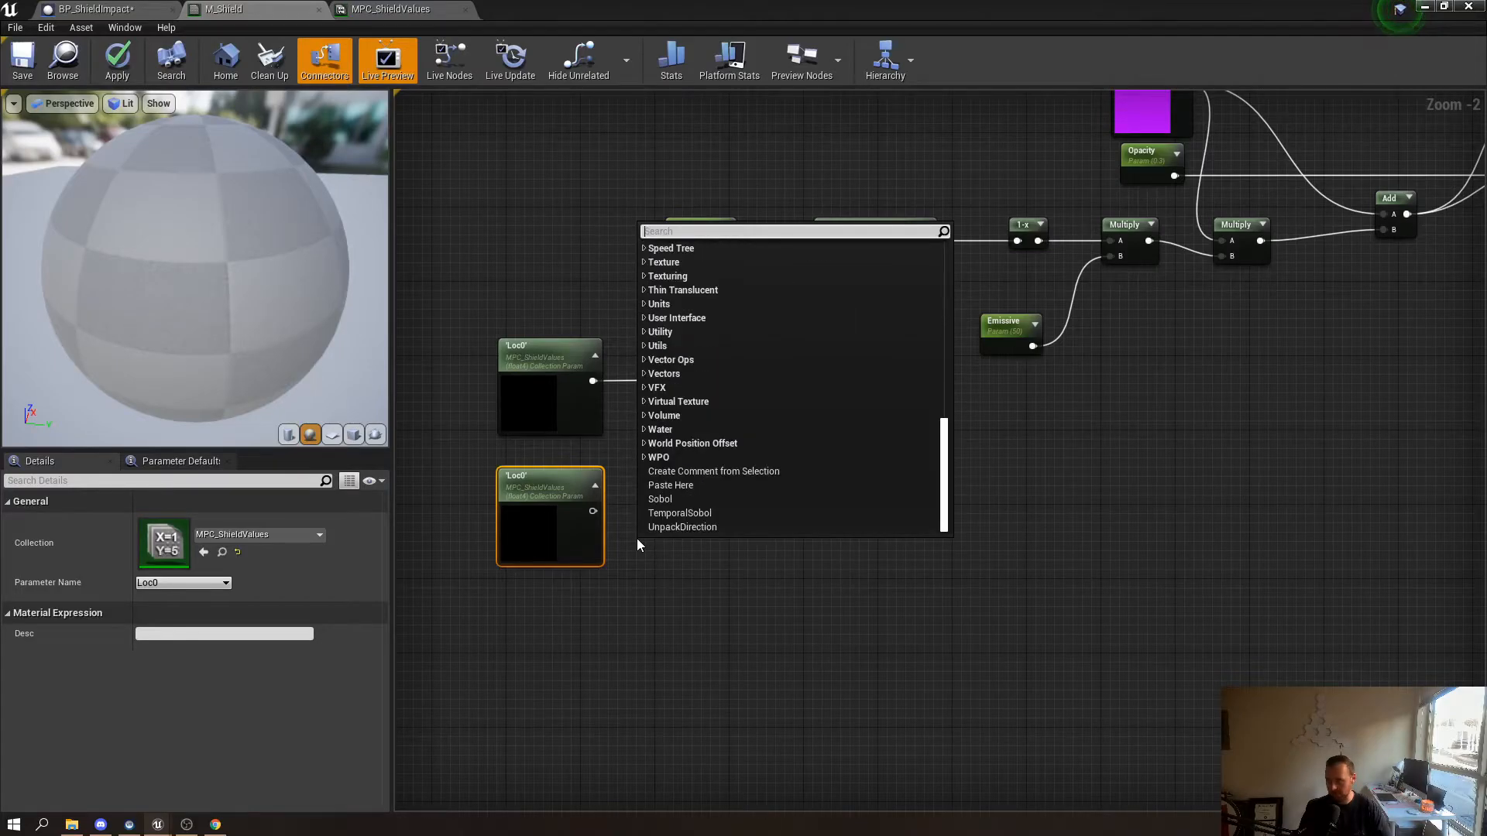
click(573, 641)
Connect the lower Loc0 node to the SphereMask's Radius input
drag(593, 511, 883, 511)
click(566, 486)
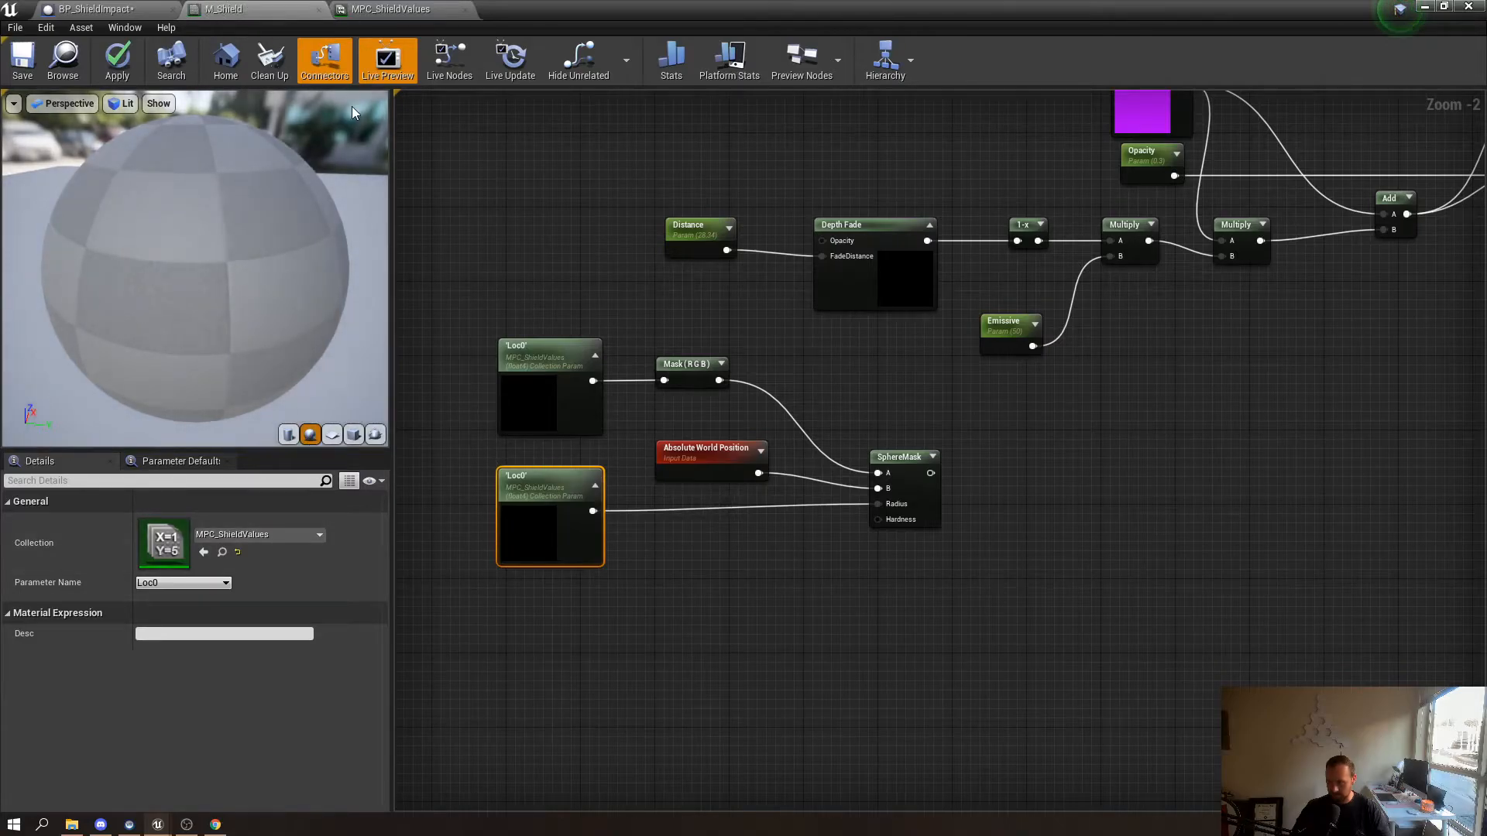
Add two scalar parameters to the MPC_ShieldValues collection
click(391, 9)
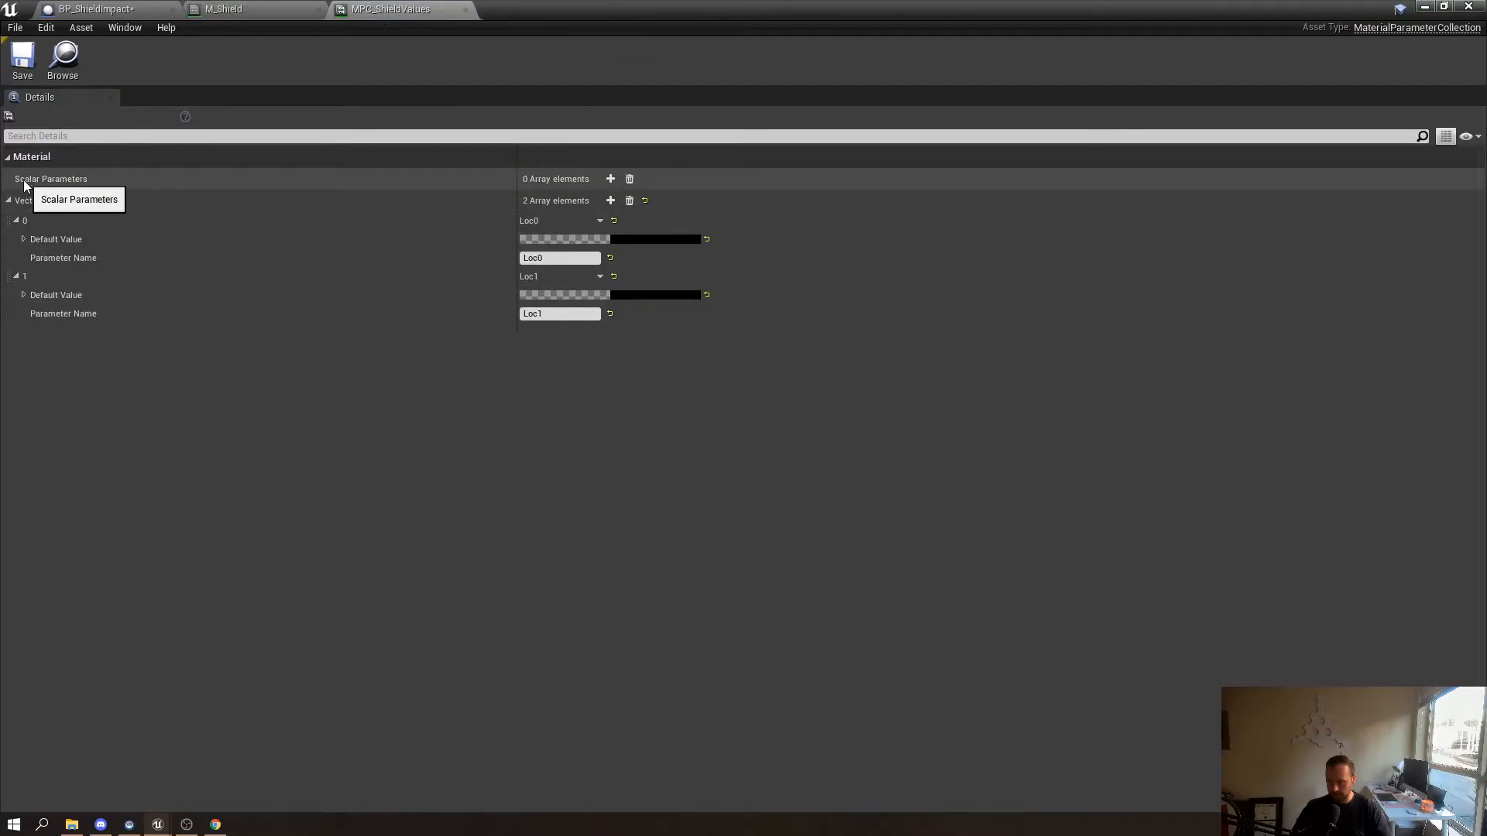
click(15, 221)
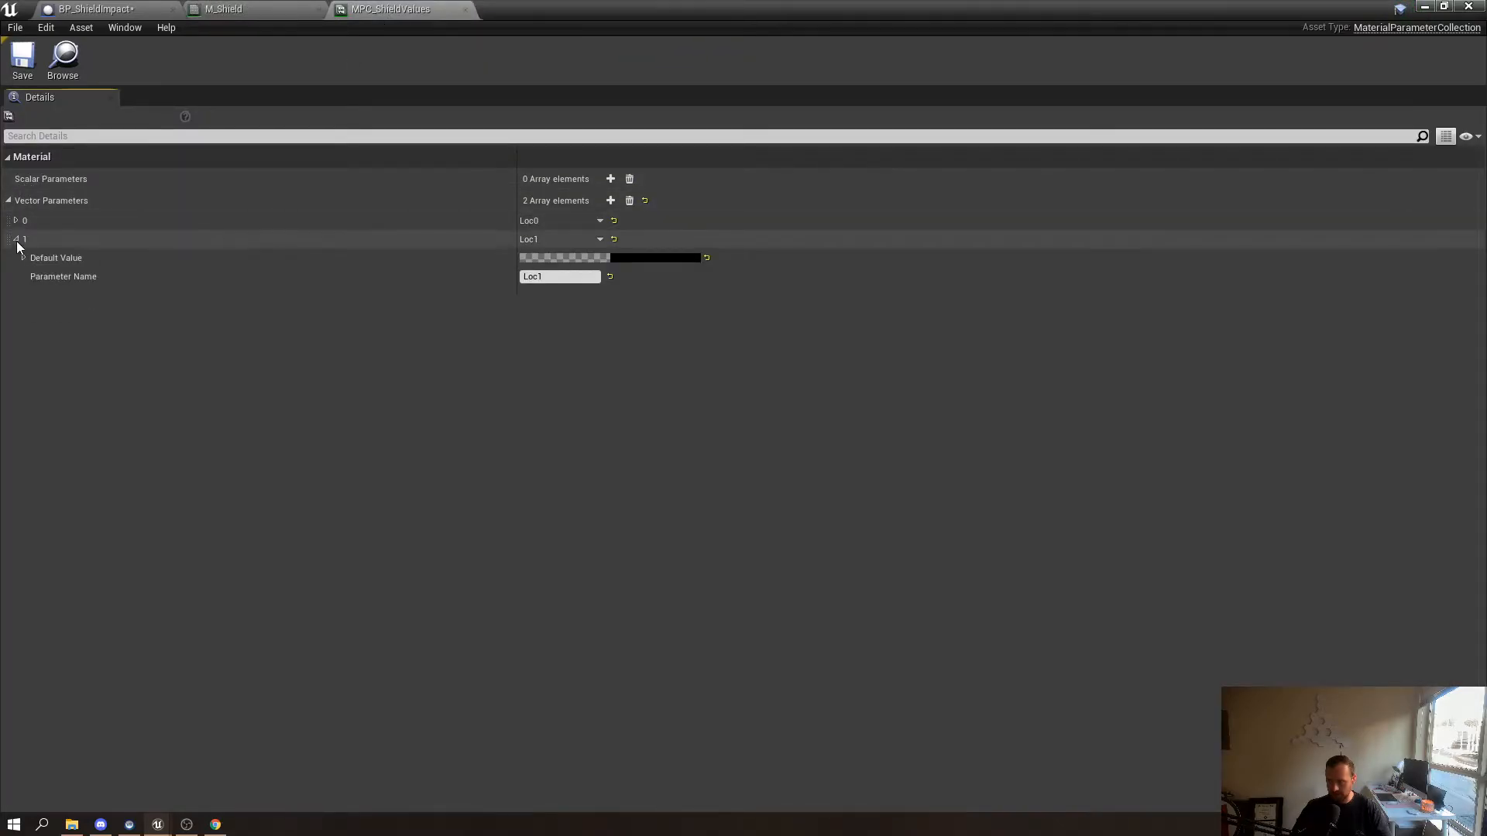
click(610, 179)
click(610, 179)
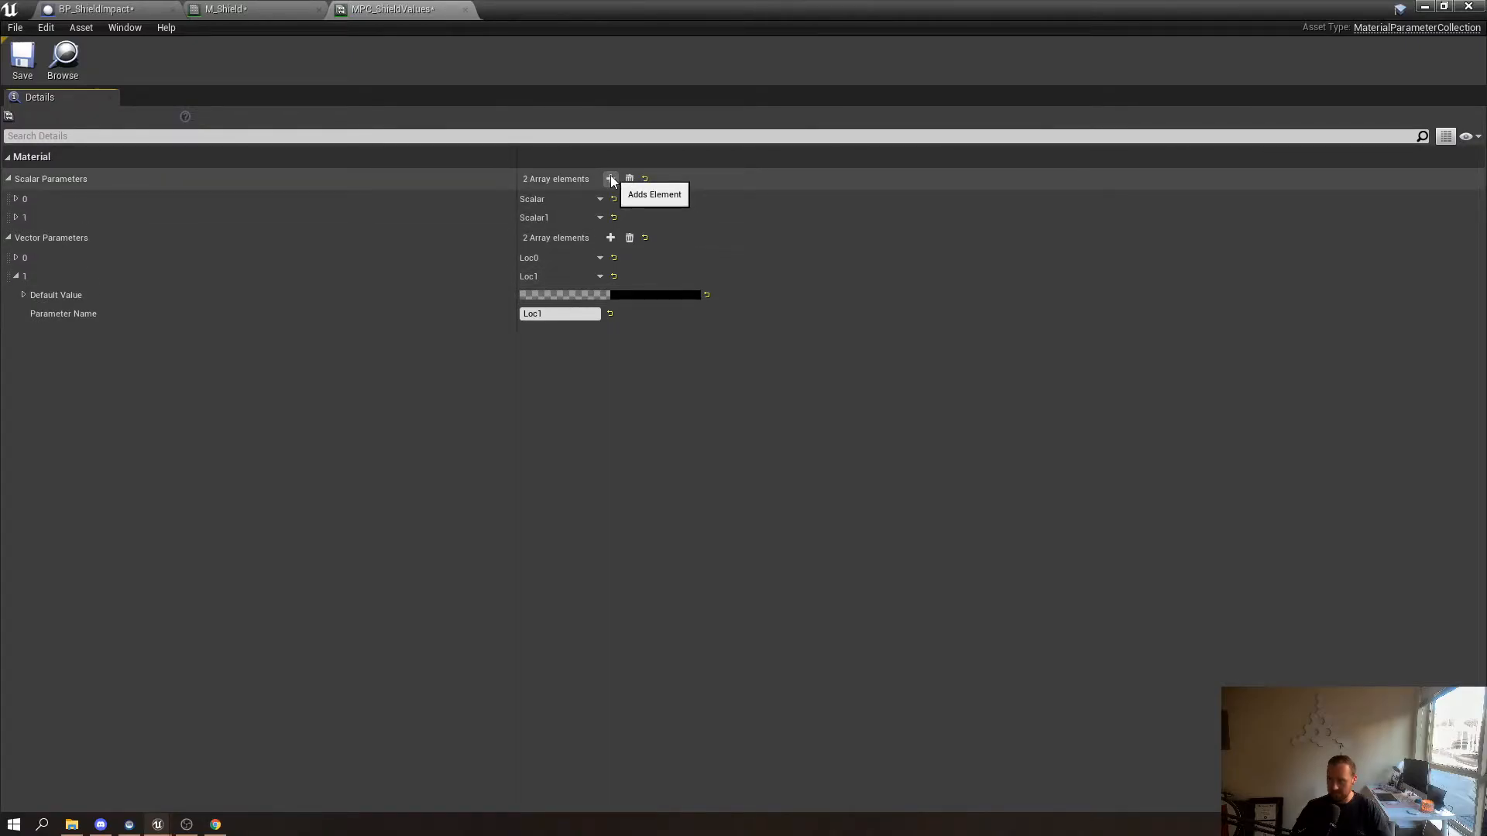
Name the two scalar parameters Radius0 and Radius1, and save the collection
click(17, 200)
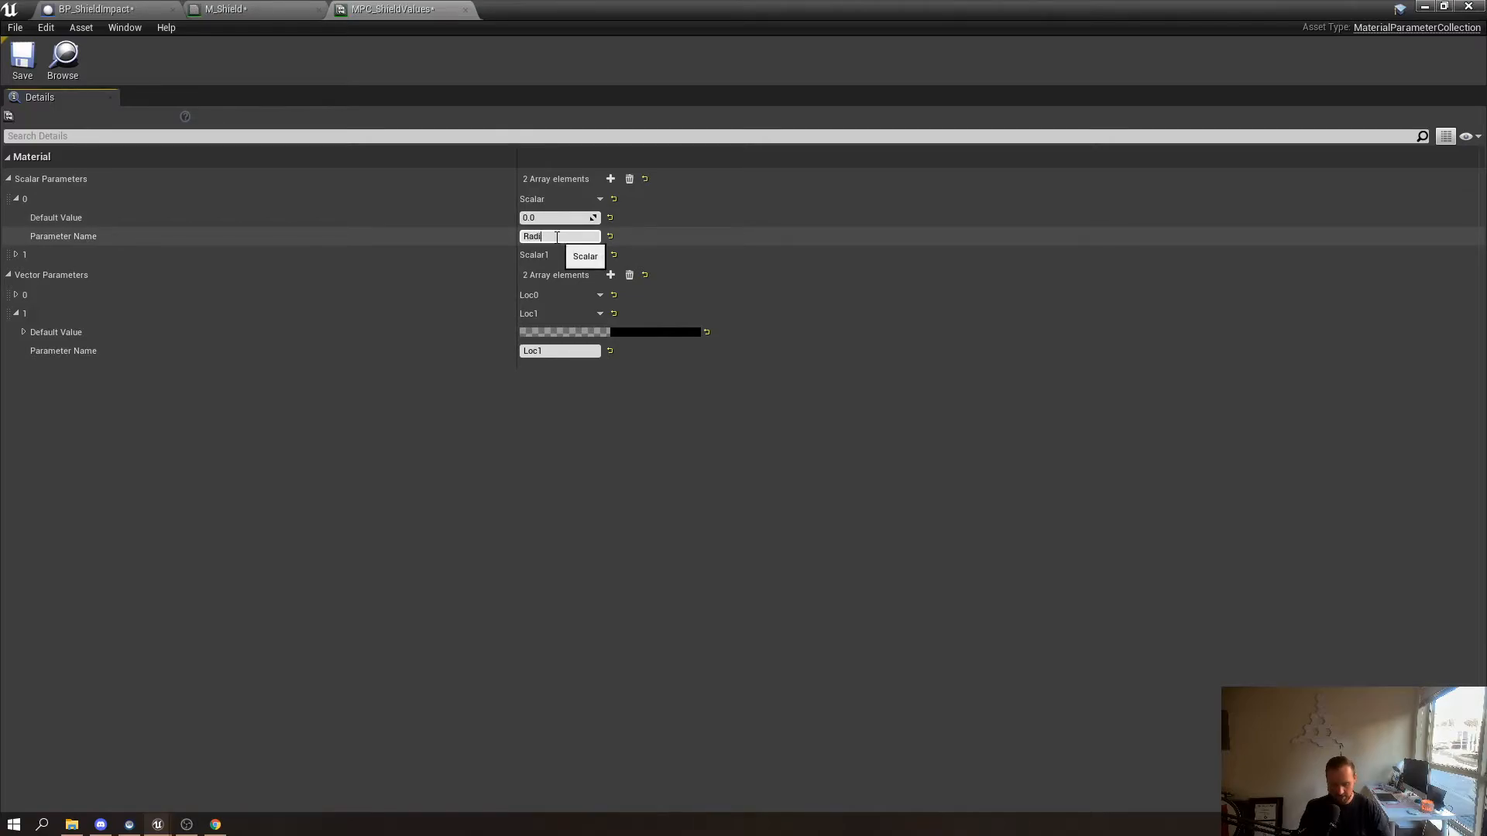
text(0)
key(Return)
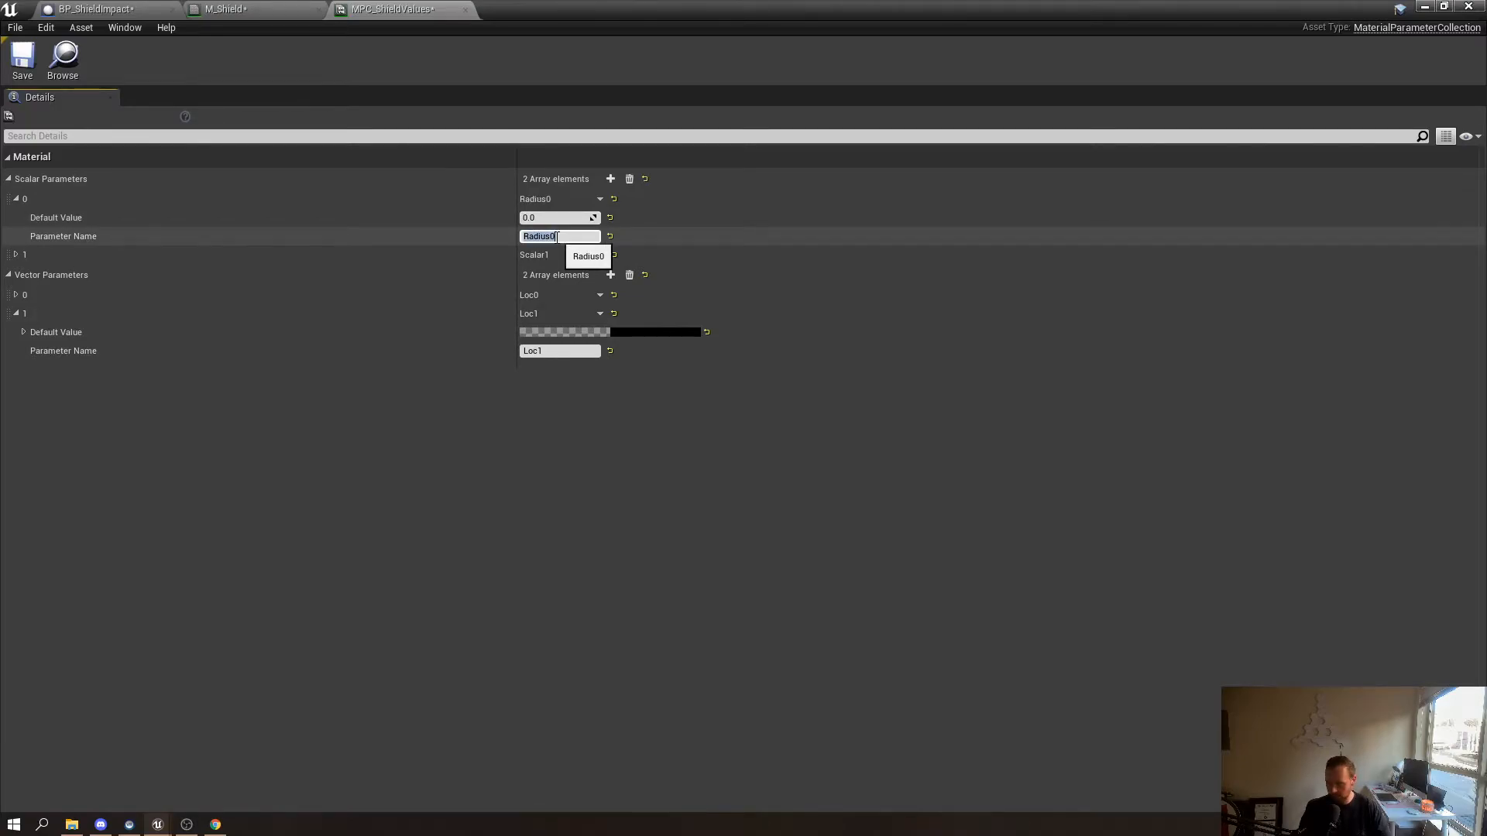
click(25, 256)
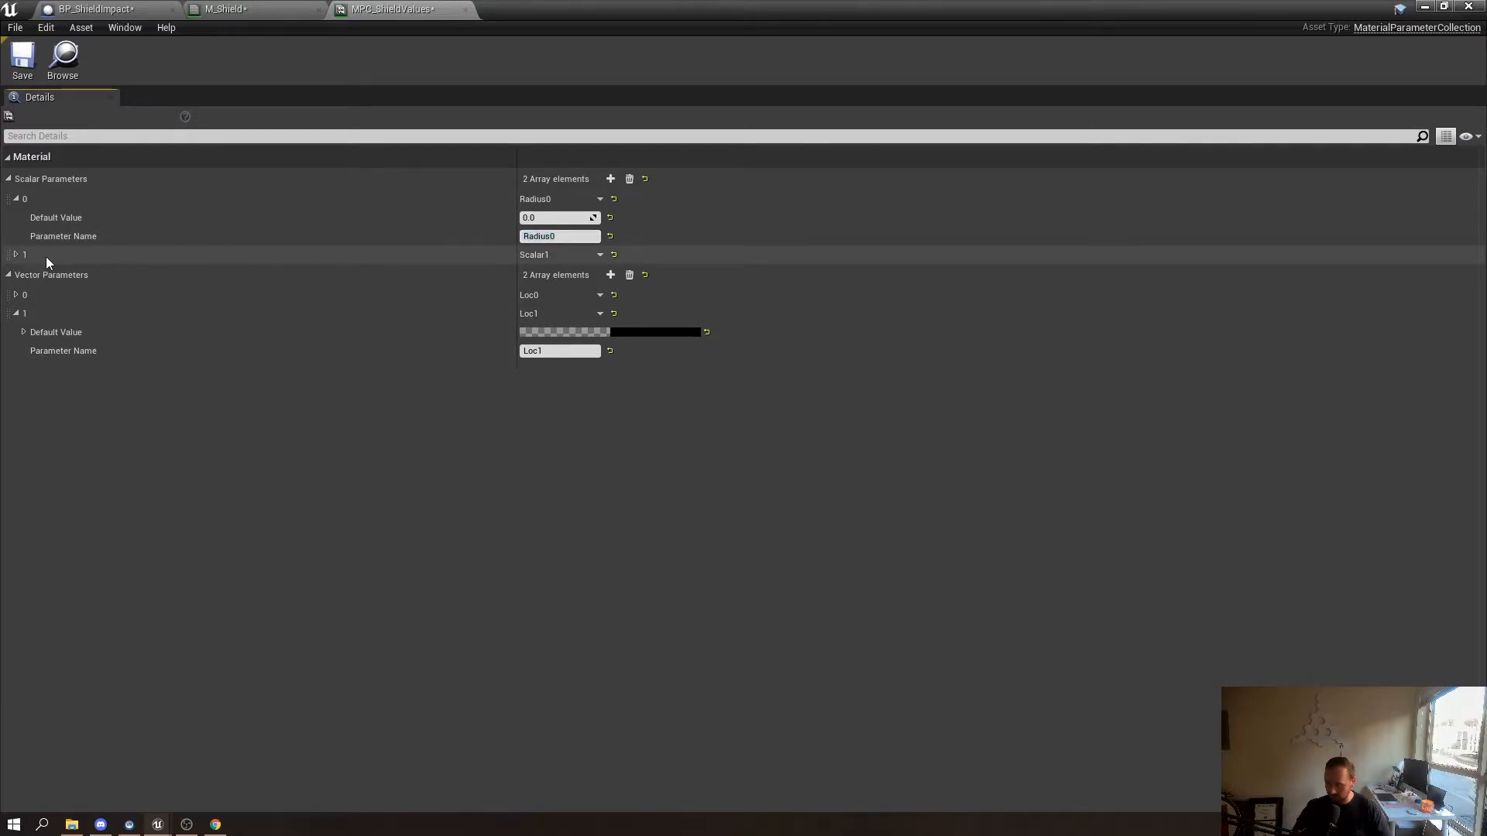
click(16, 255)
key(Tab)
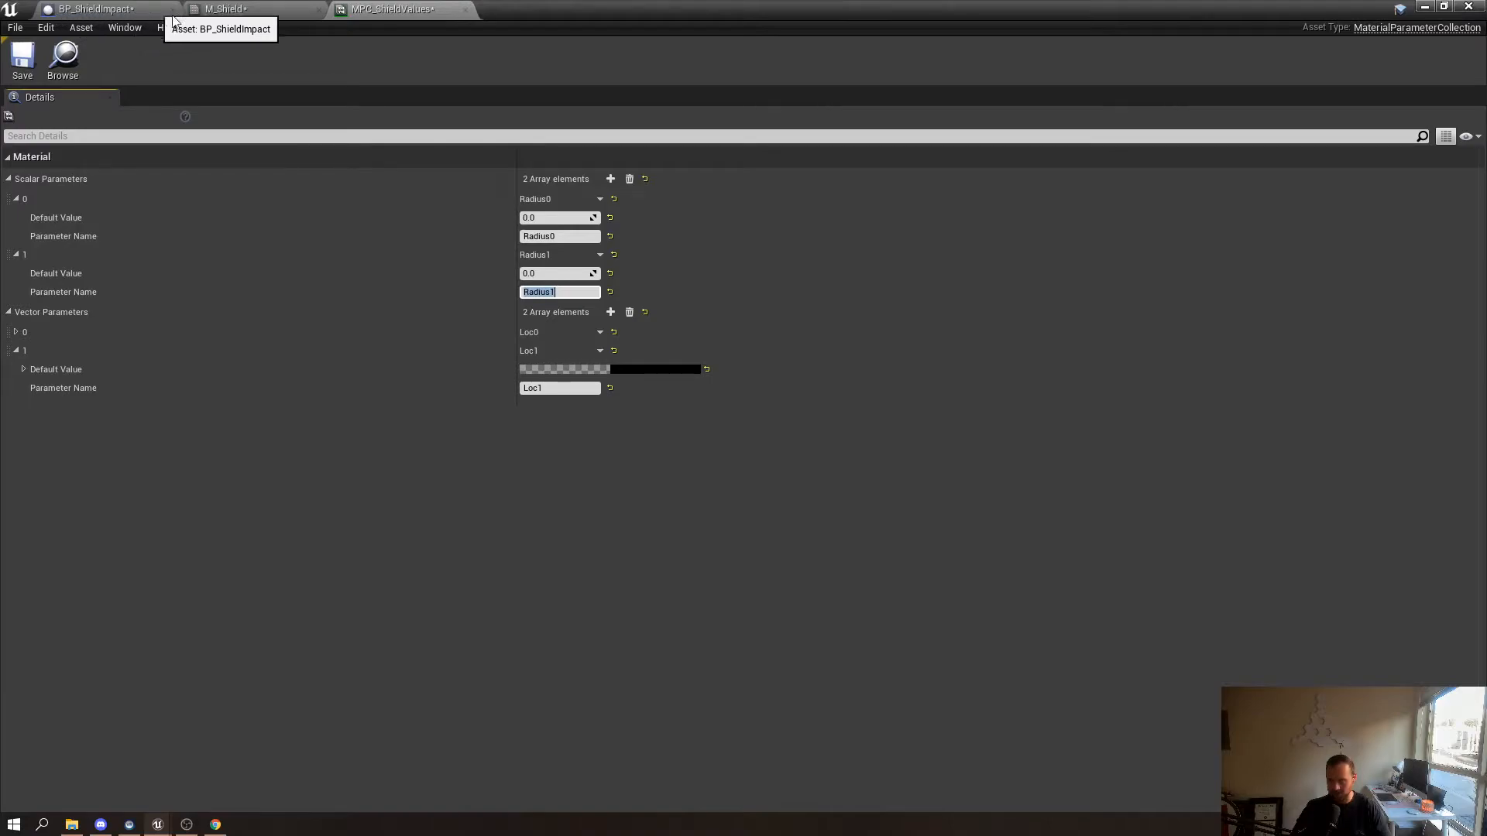
click(93, 9)
click(227, 8)
click(393, 8)
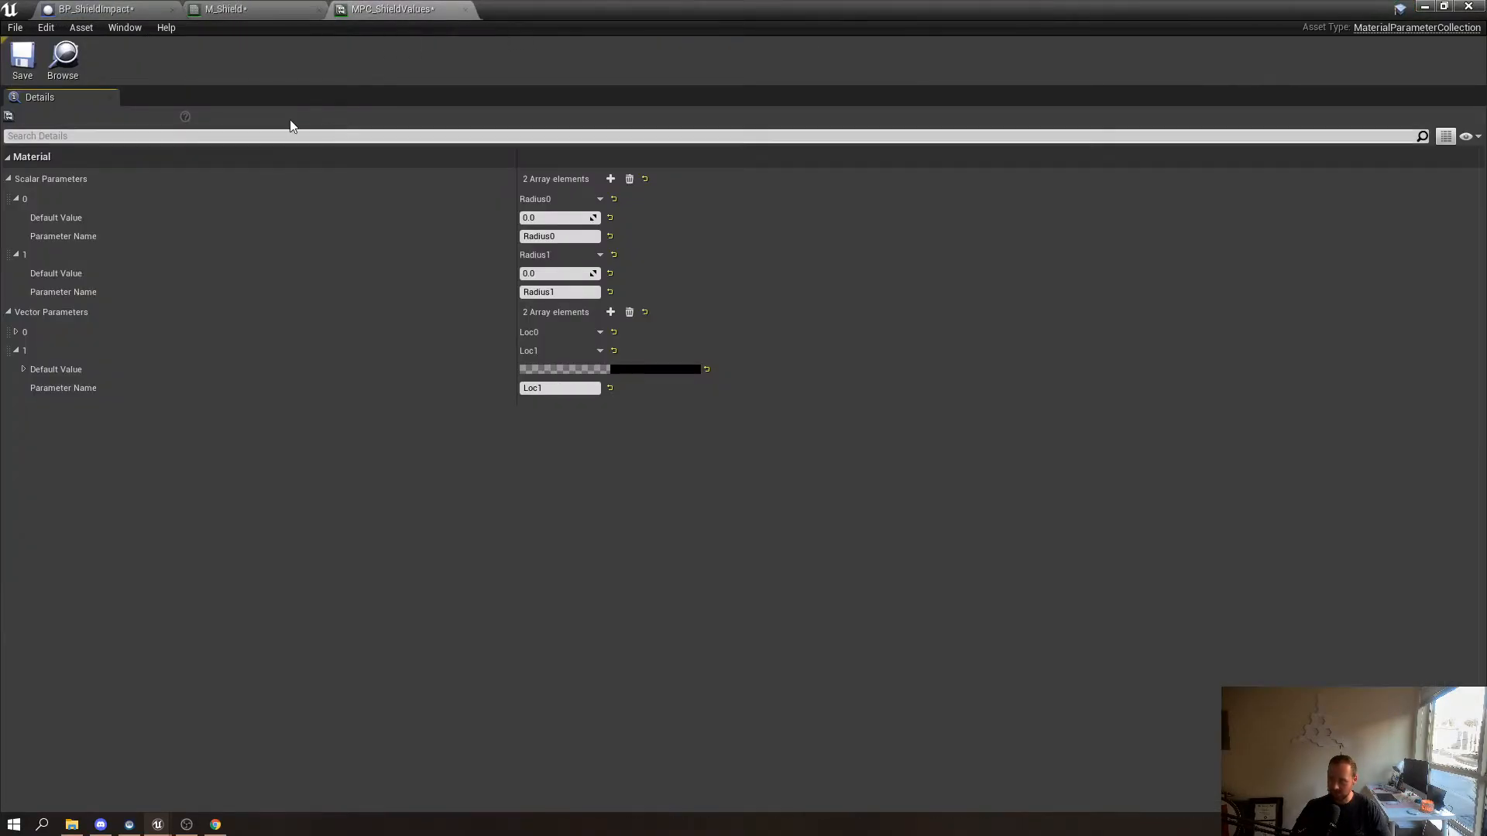
click(22, 58)
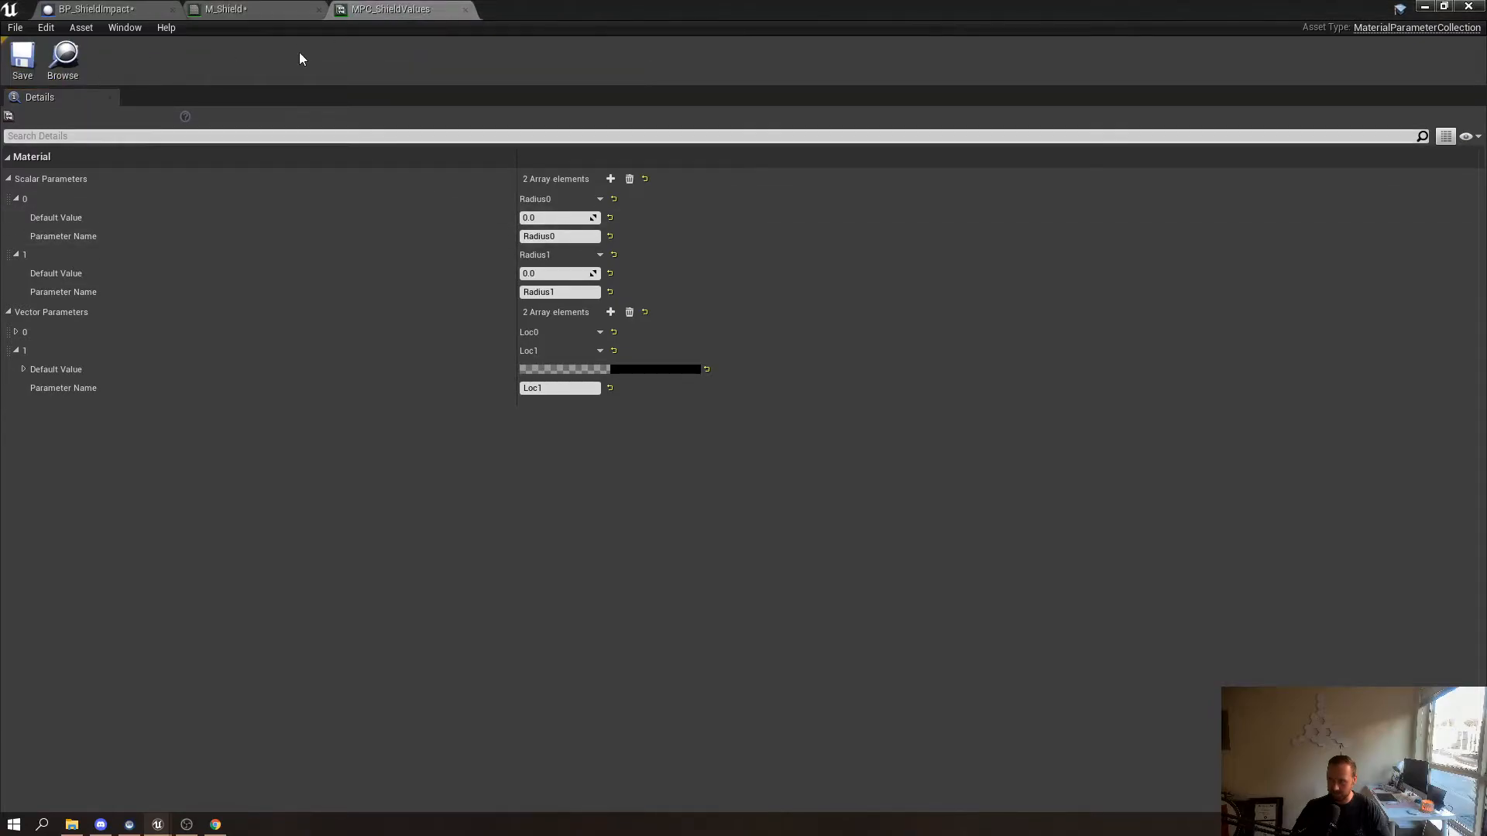
In M_Shield, set the Parameter Name of the collection node feeding the SphereMask's Radius to Radius0
click(248, 8)
right_drag(802, 561, 781, 467)
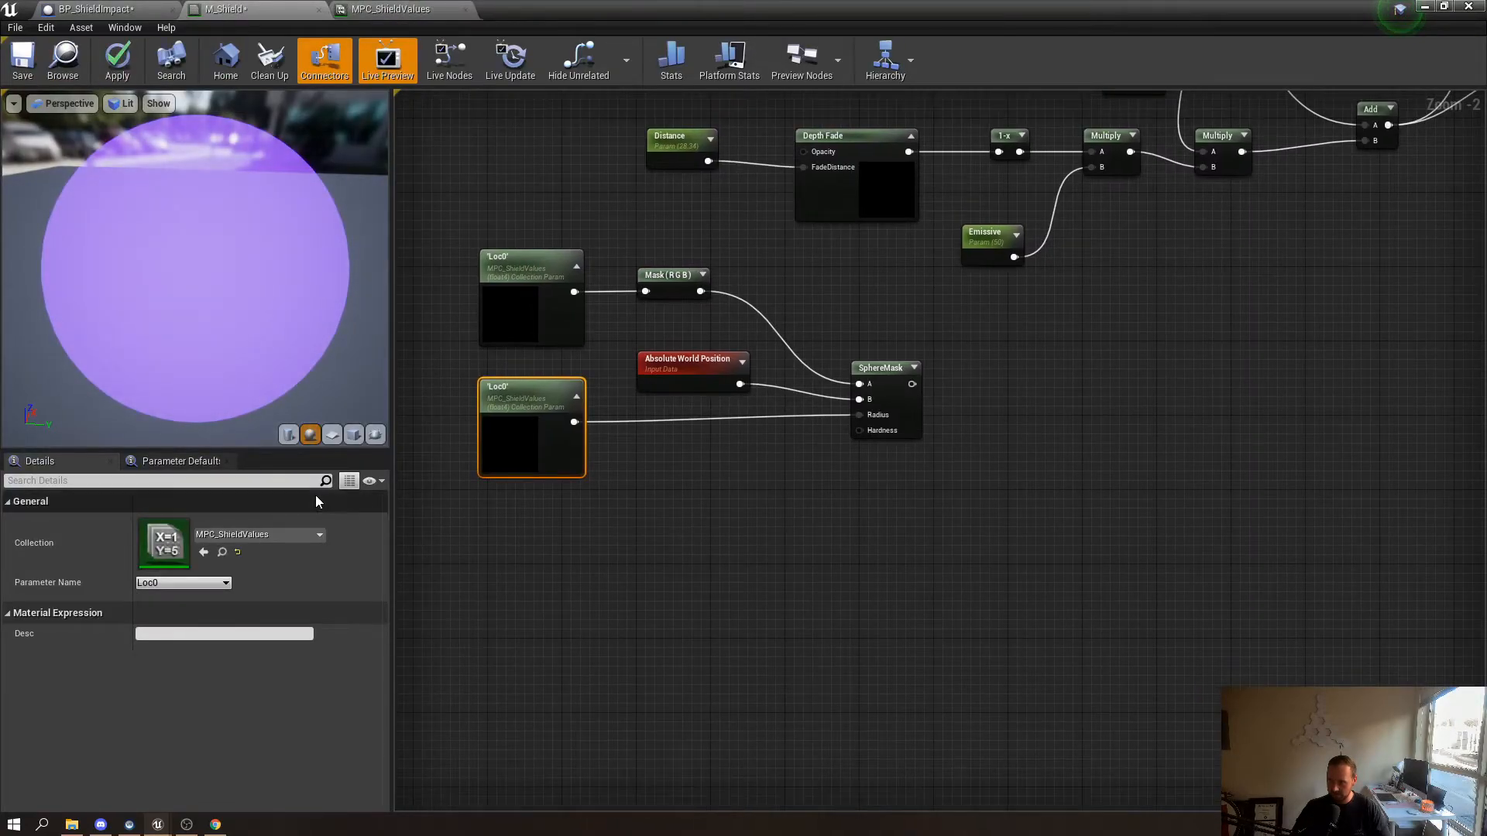
click(193, 583)
click(189, 604)
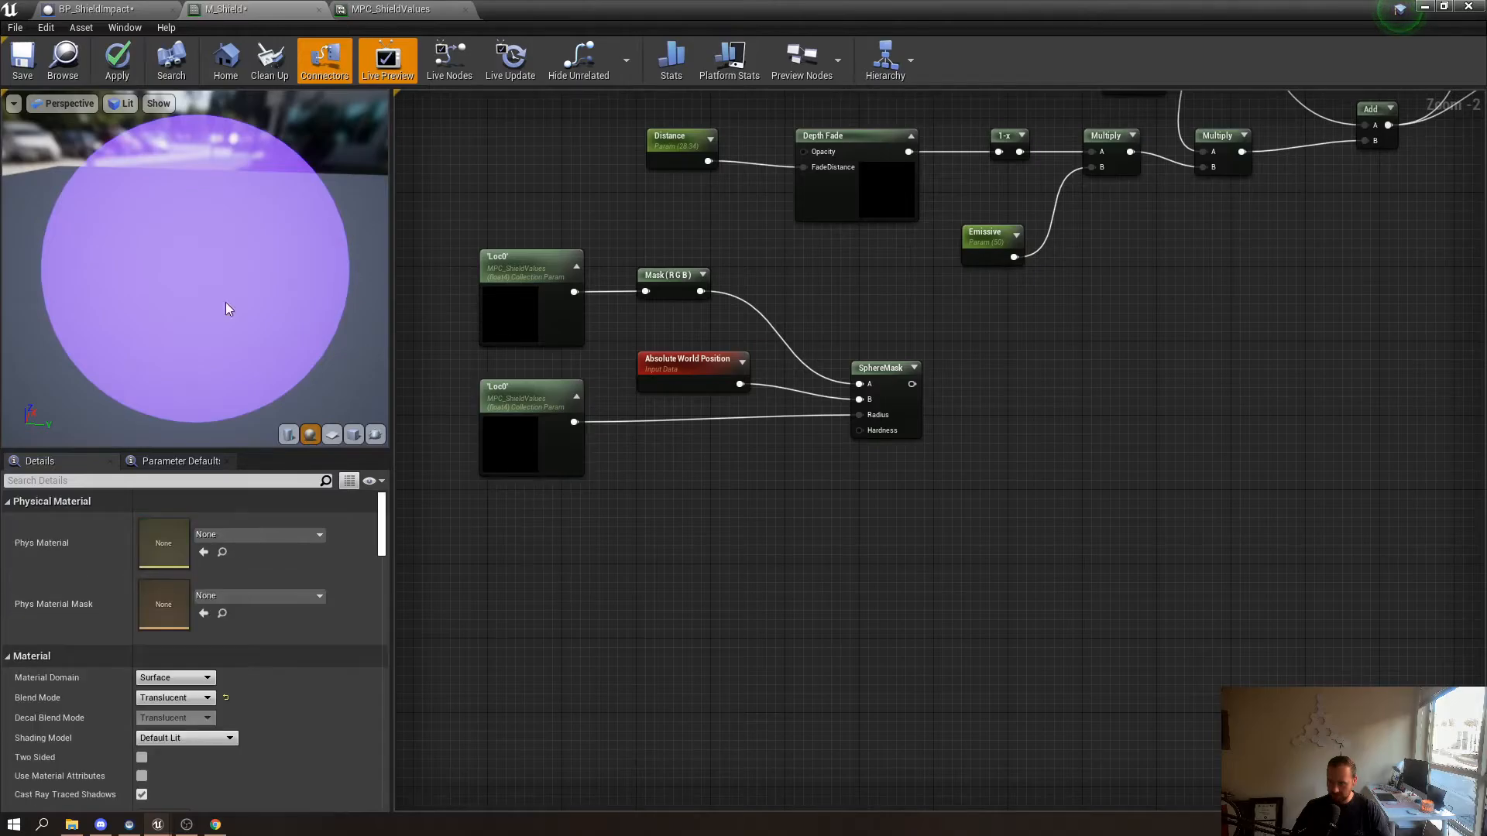
click(395, 8)
click(247, 9)
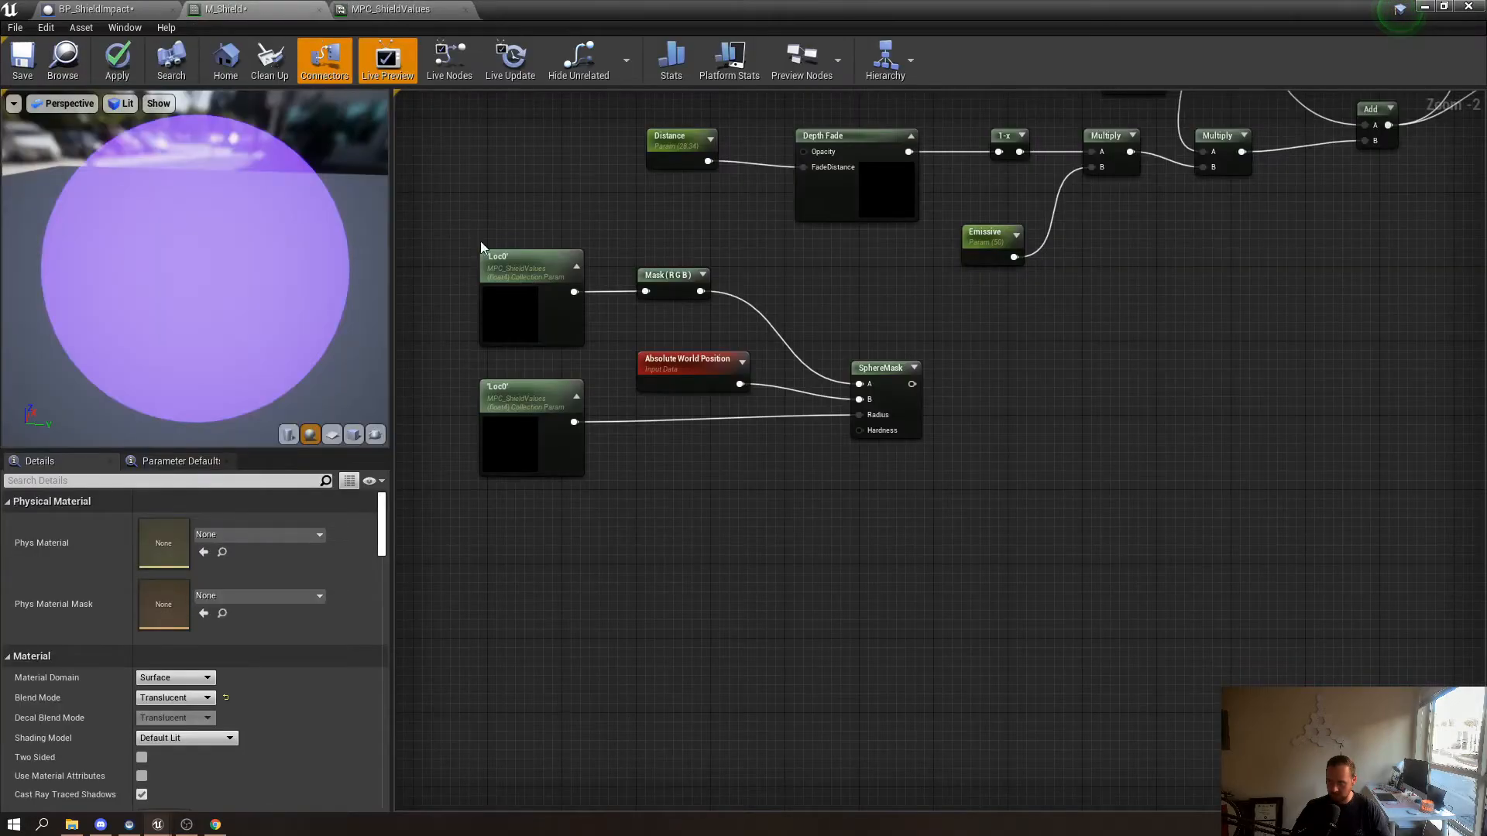
click(183, 582)
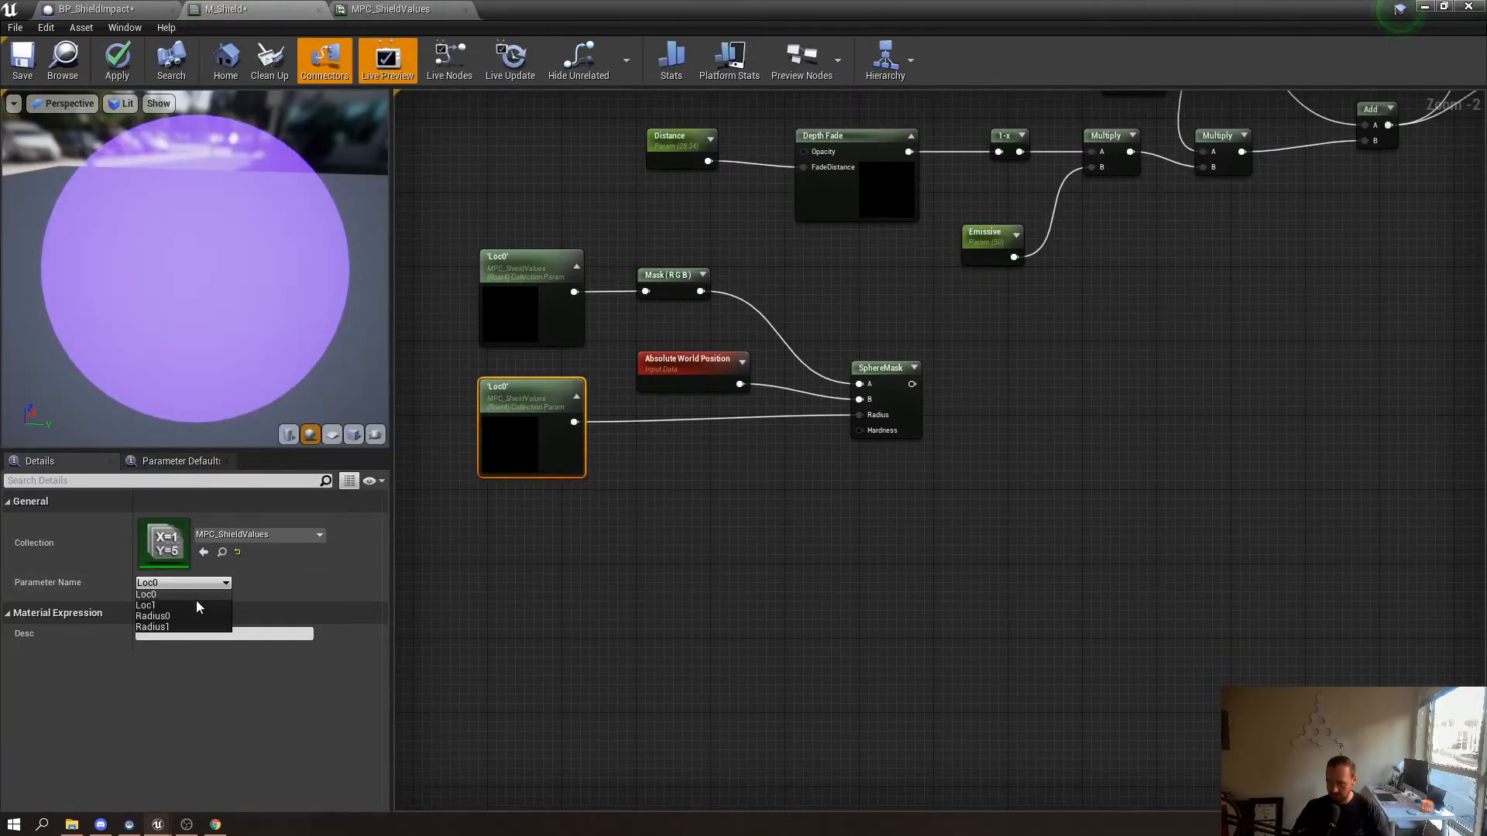
click(194, 616)
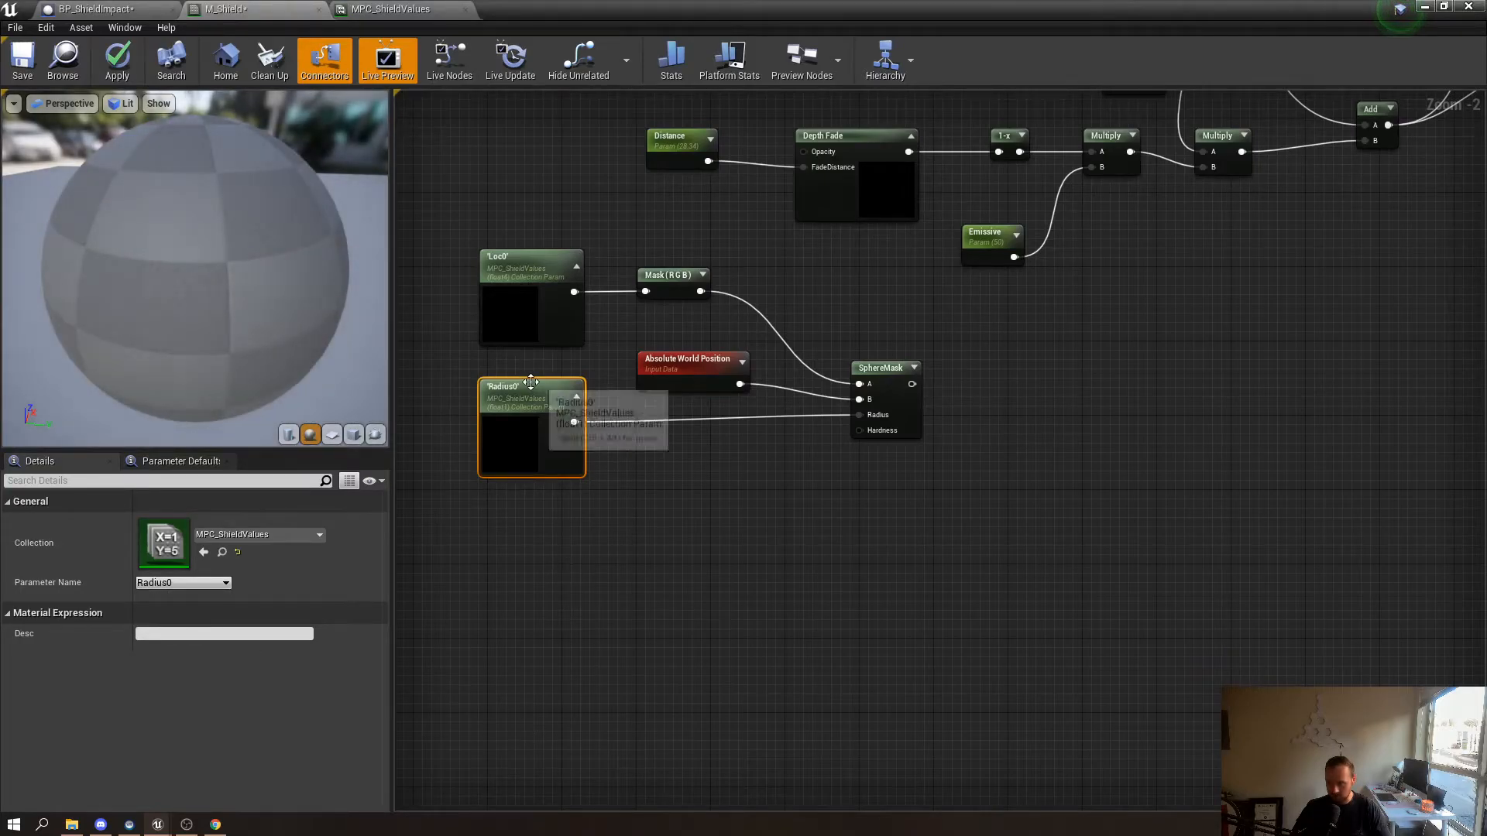
click(546, 309)
click(558, 439)
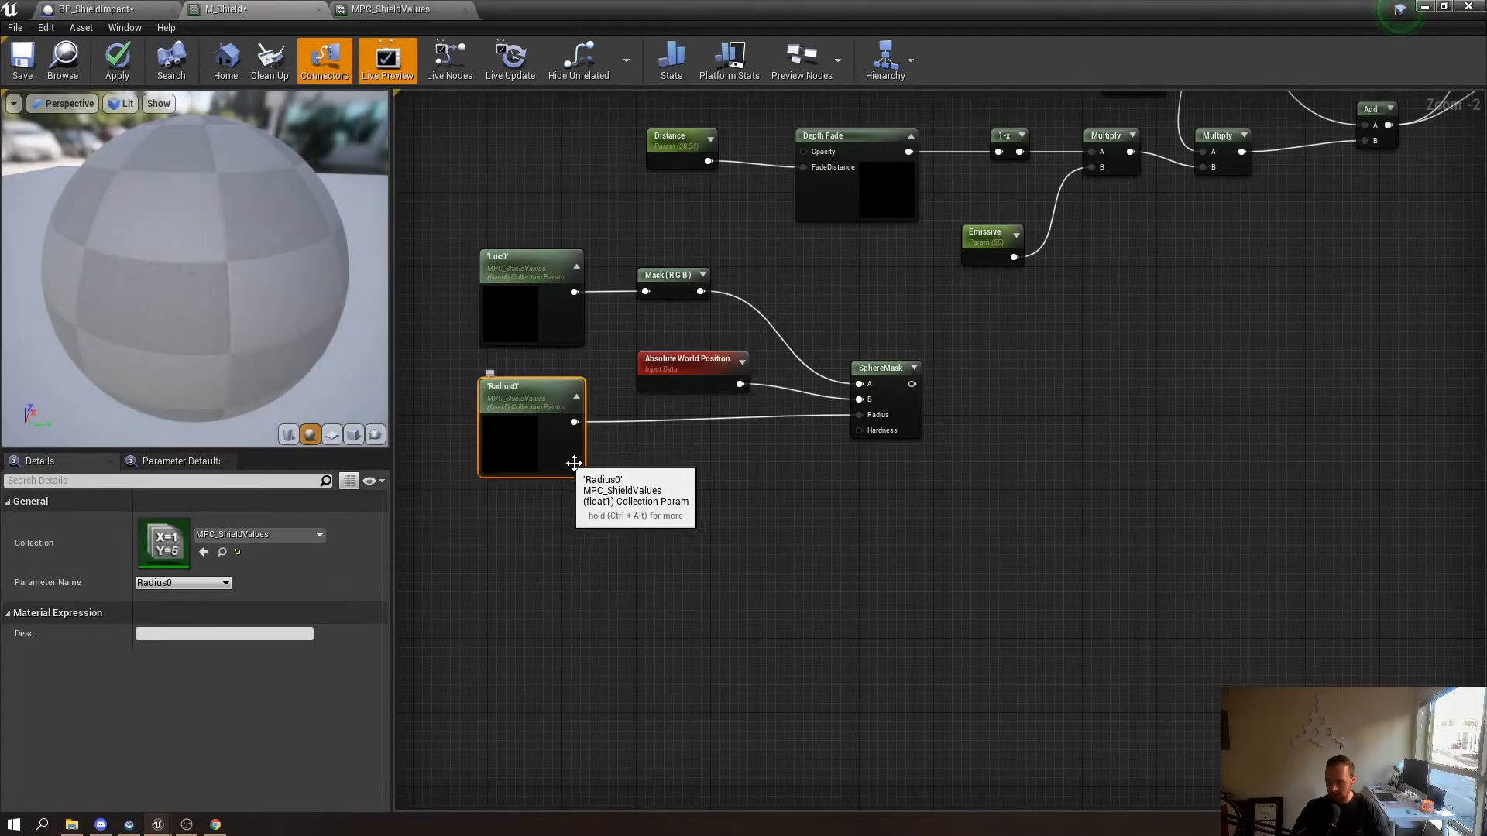
Add an If node with the SphereMask output feeding its A input, and align it with the SphereMask
click(895, 399)
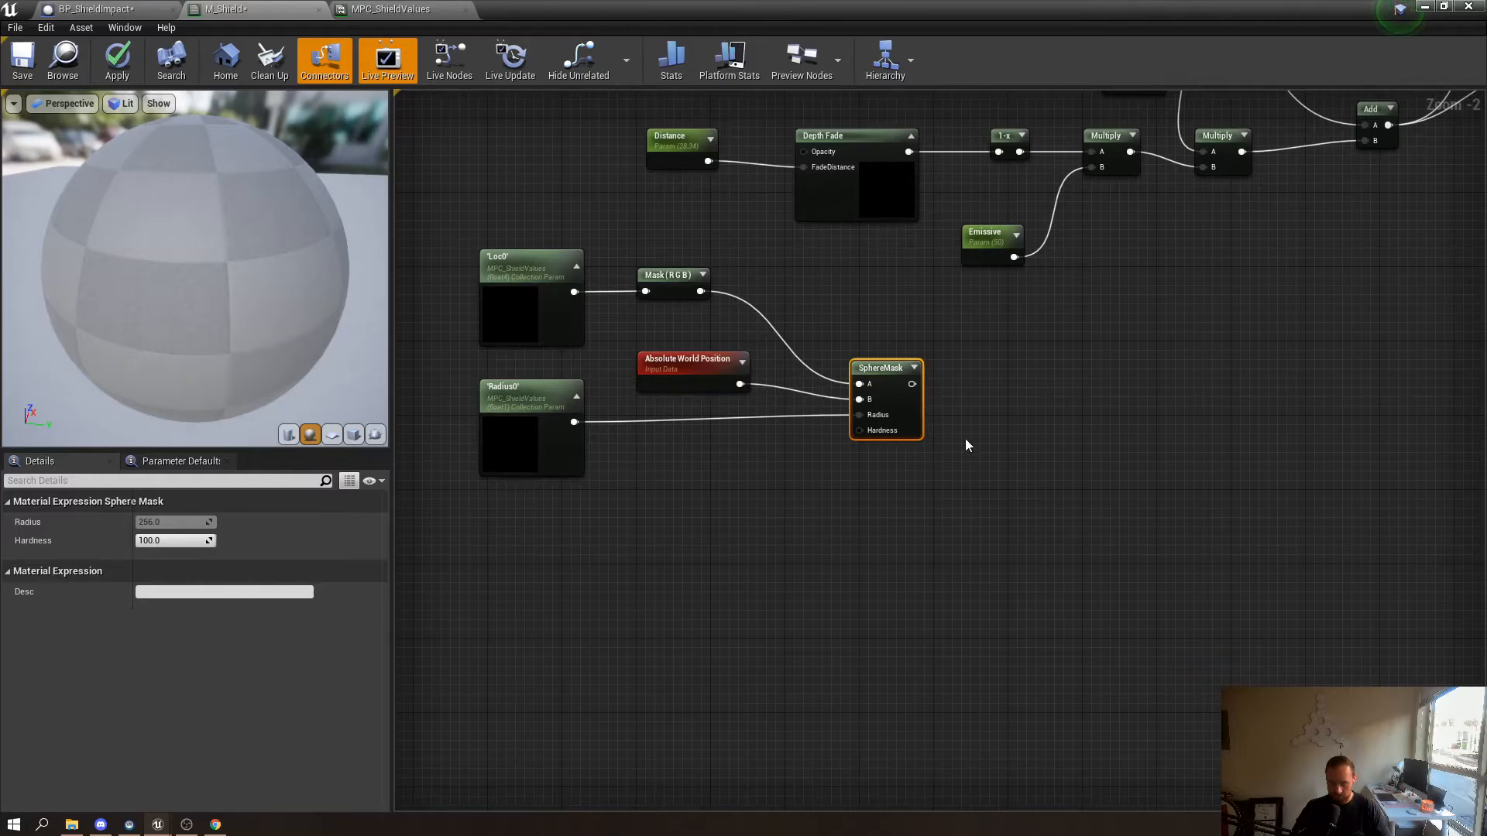
right_drag(1024, 433, 687, 462)
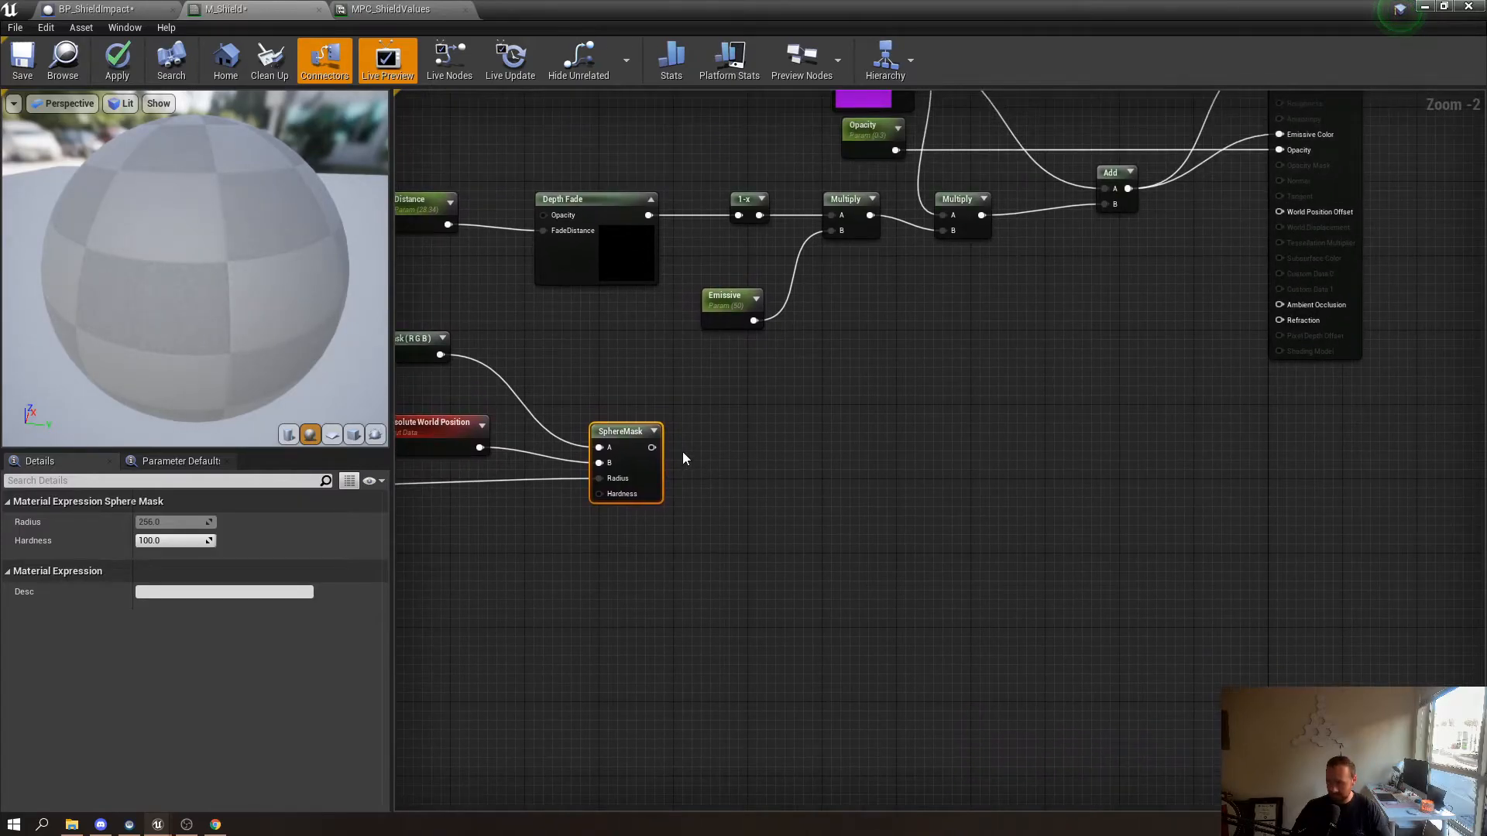
drag(651, 447, 822, 455)
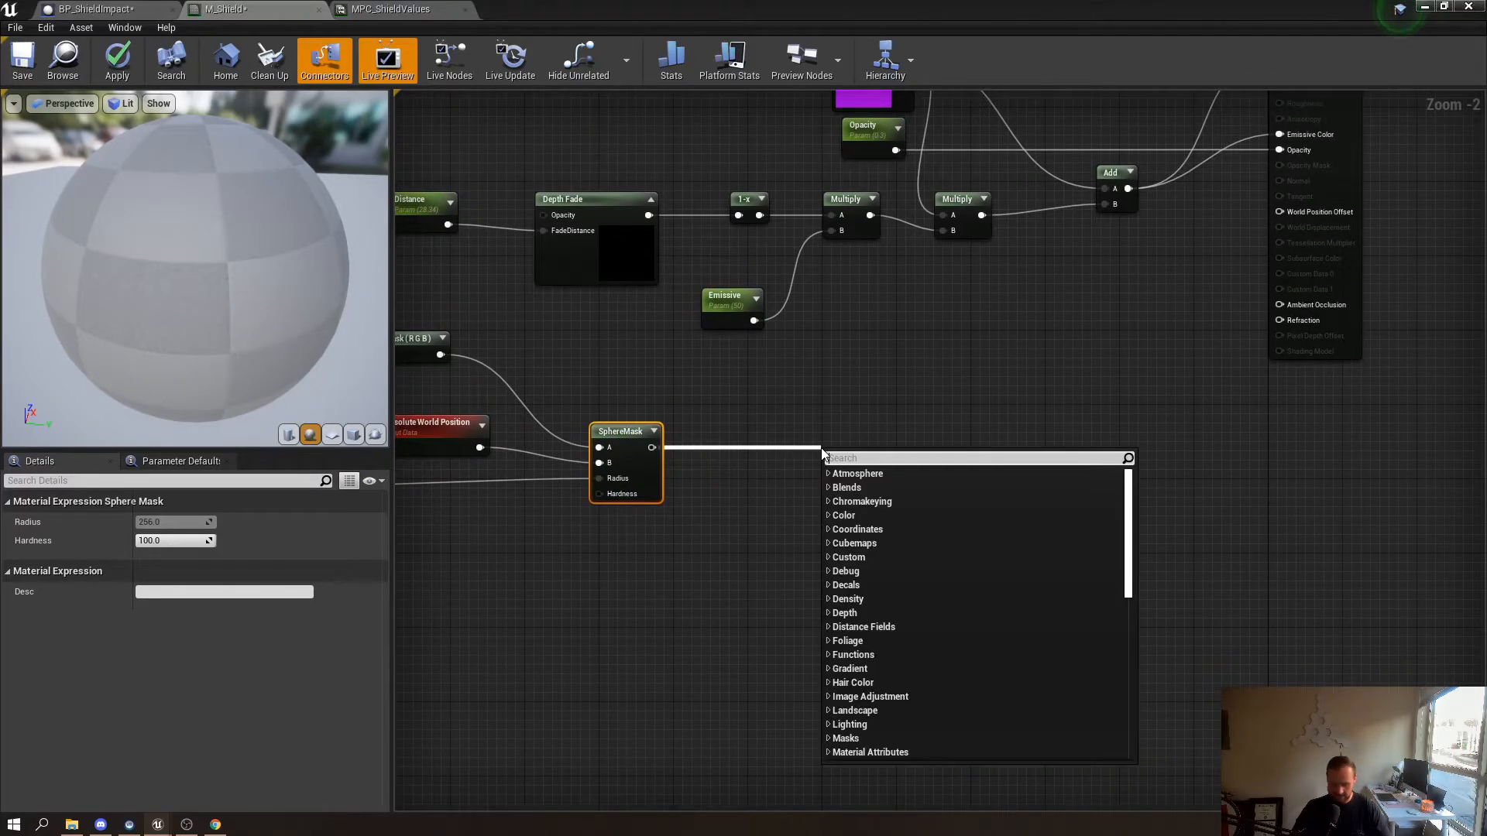
text(if)
key(Return)
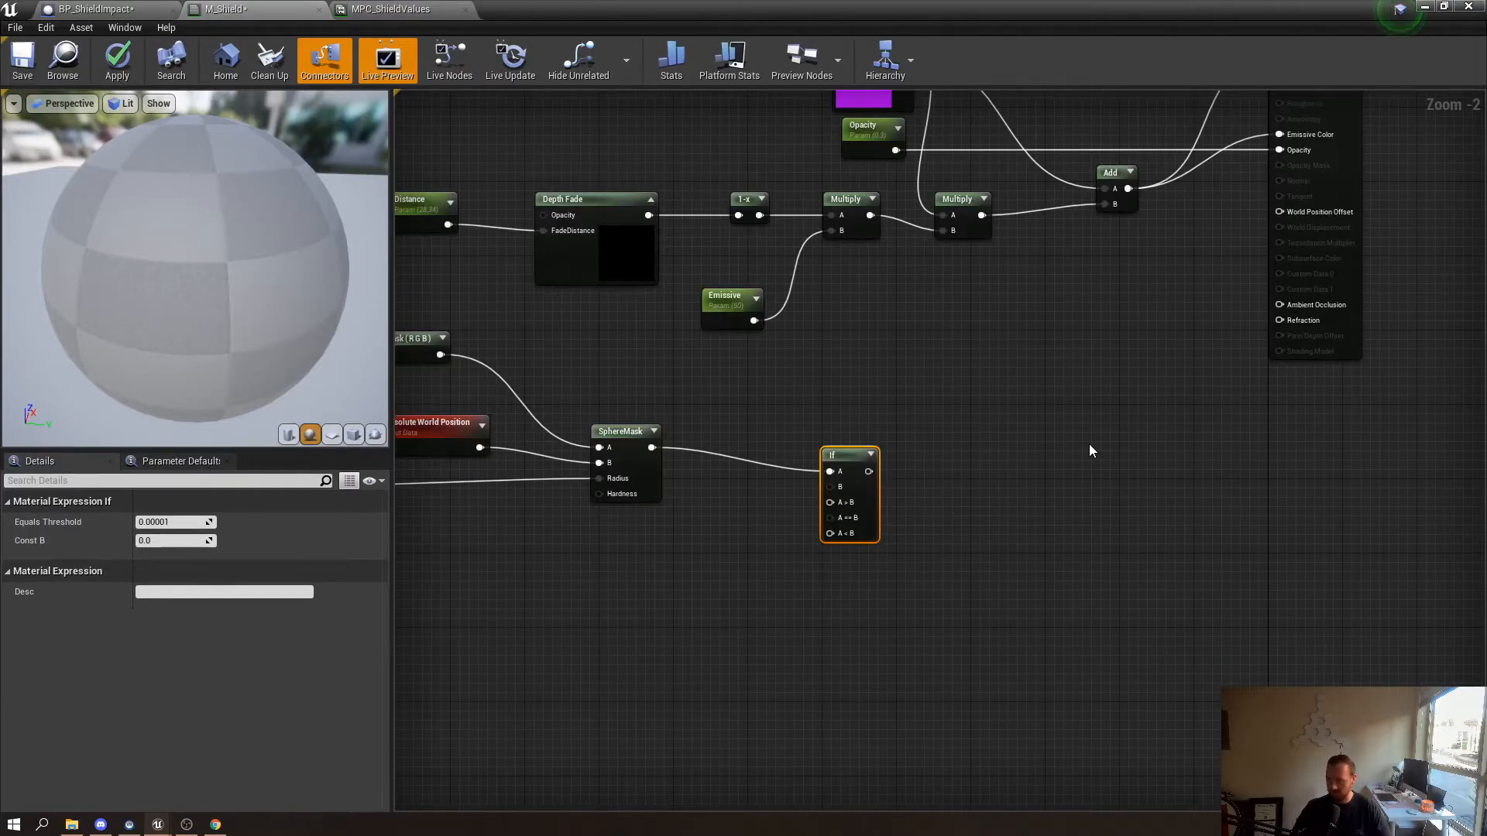
drag(844, 453, 845, 430)
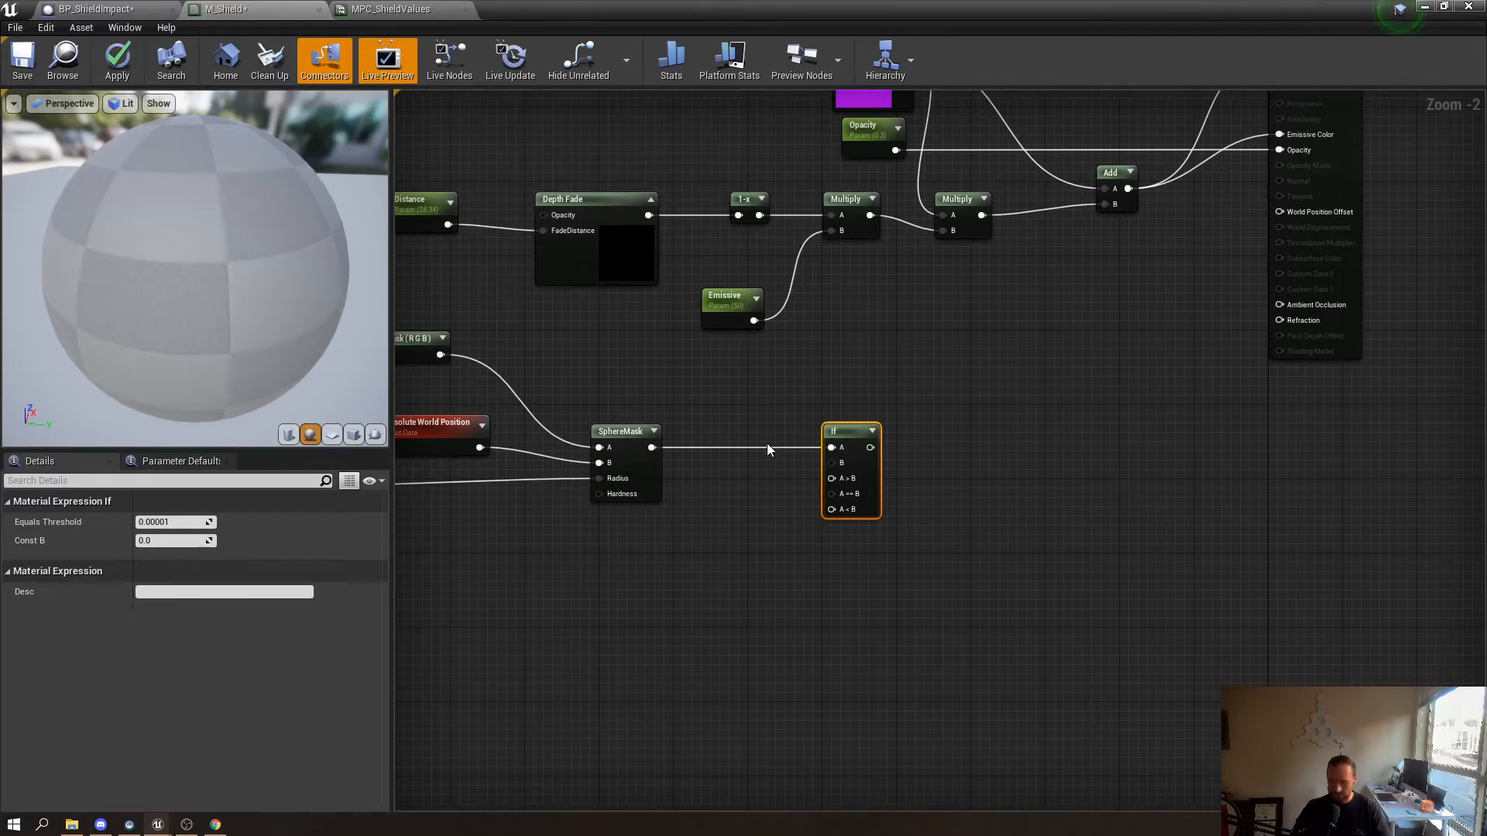
Add a constant of 0 below the SphereMask and connect it to the If node's A < B input
key(1)
click(739, 491)
drag(753, 500, 848, 511)
drag(697, 534, 715, 544)
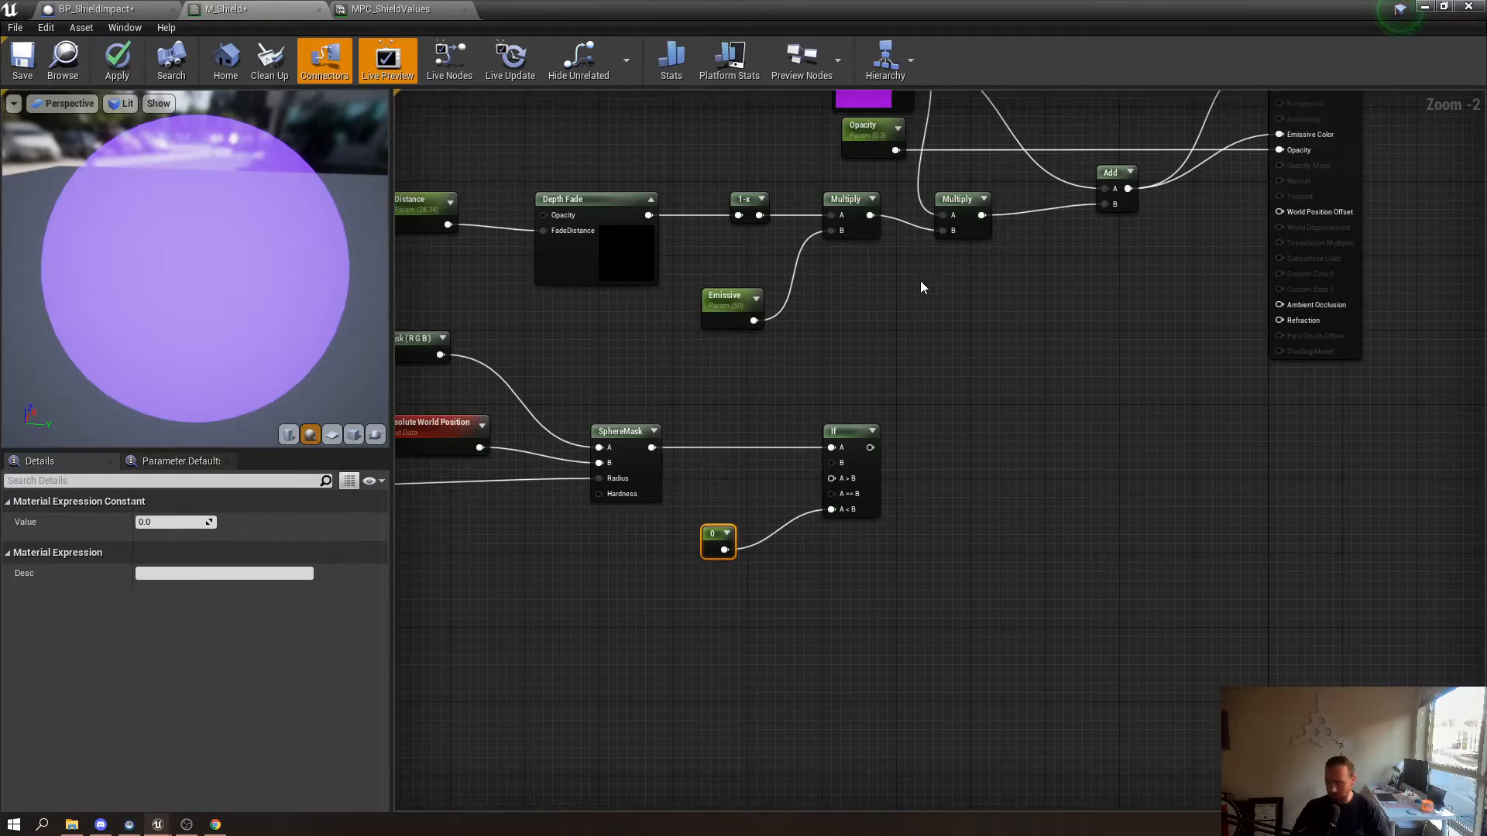
Feed the second Multiply into the If node's A > B input, and add an Add node combining the existing Add with the If output
right_drag(919, 259, 938, 327)
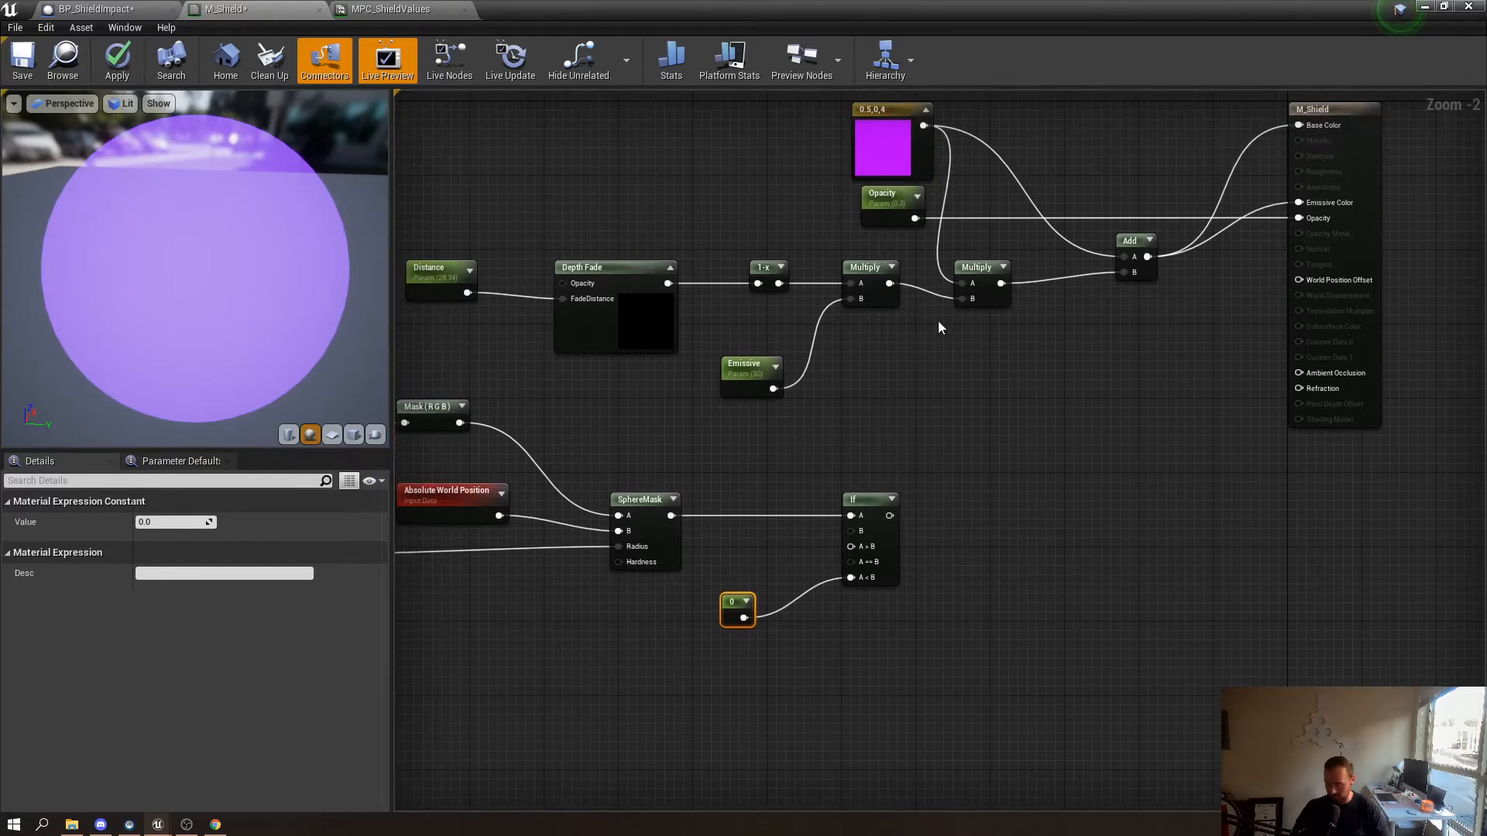
drag(1001, 283, 1067, 481)
text(add)
key(Return)
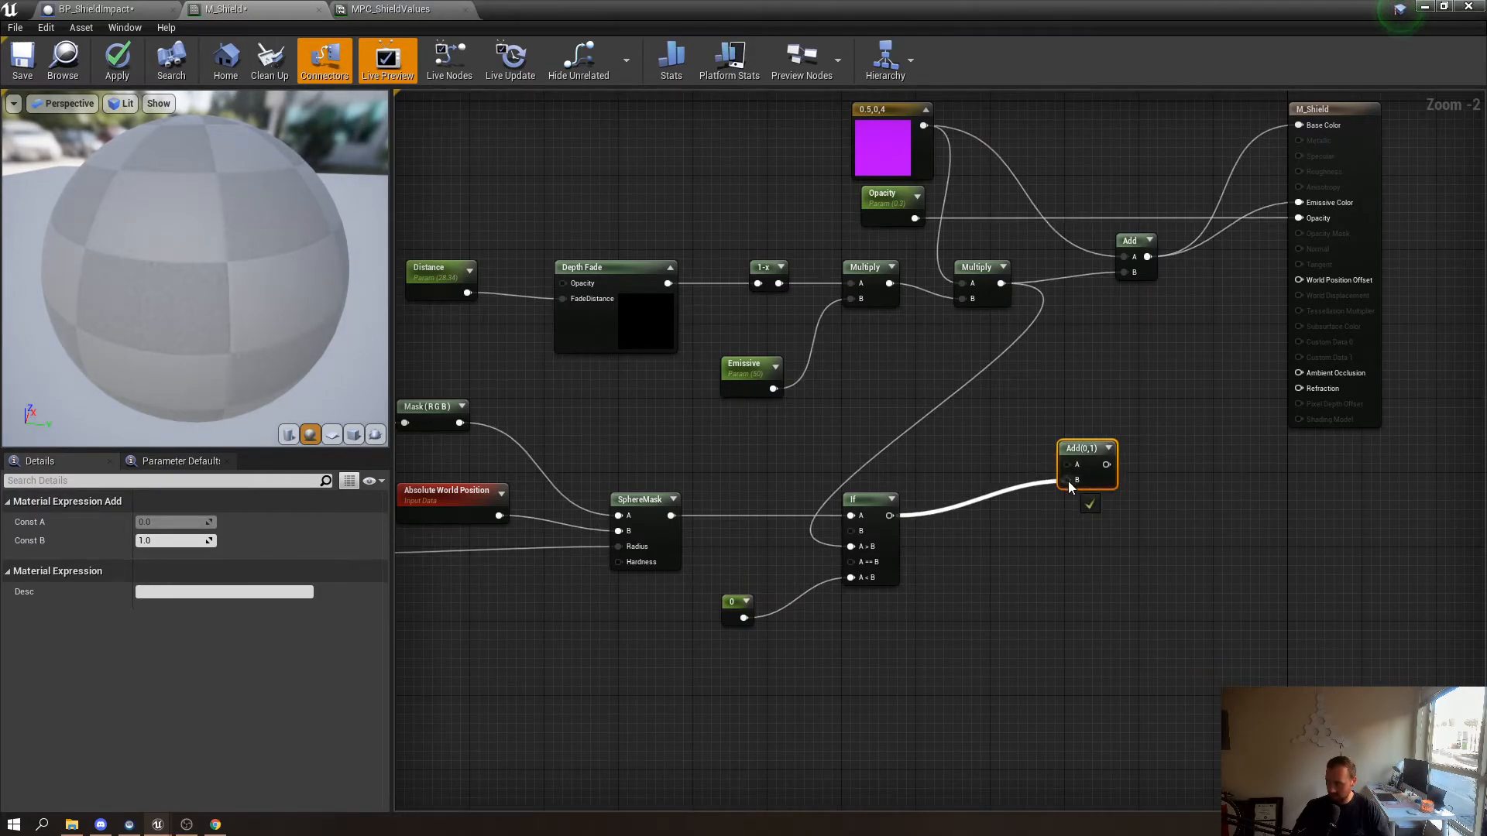
drag(1148, 257, 1069, 468)
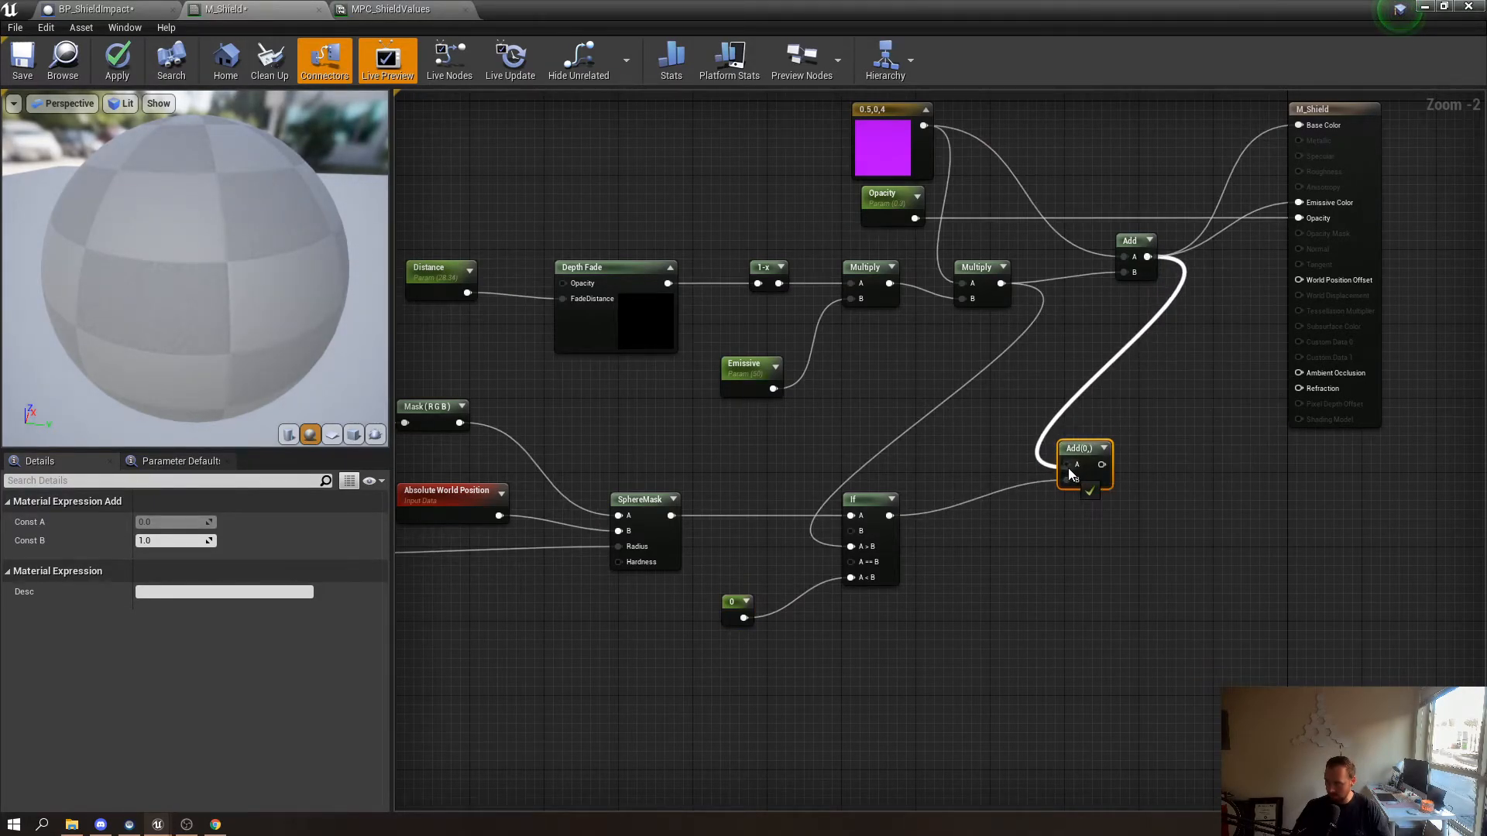
ctrl+drag(1148, 257, 1101, 465)
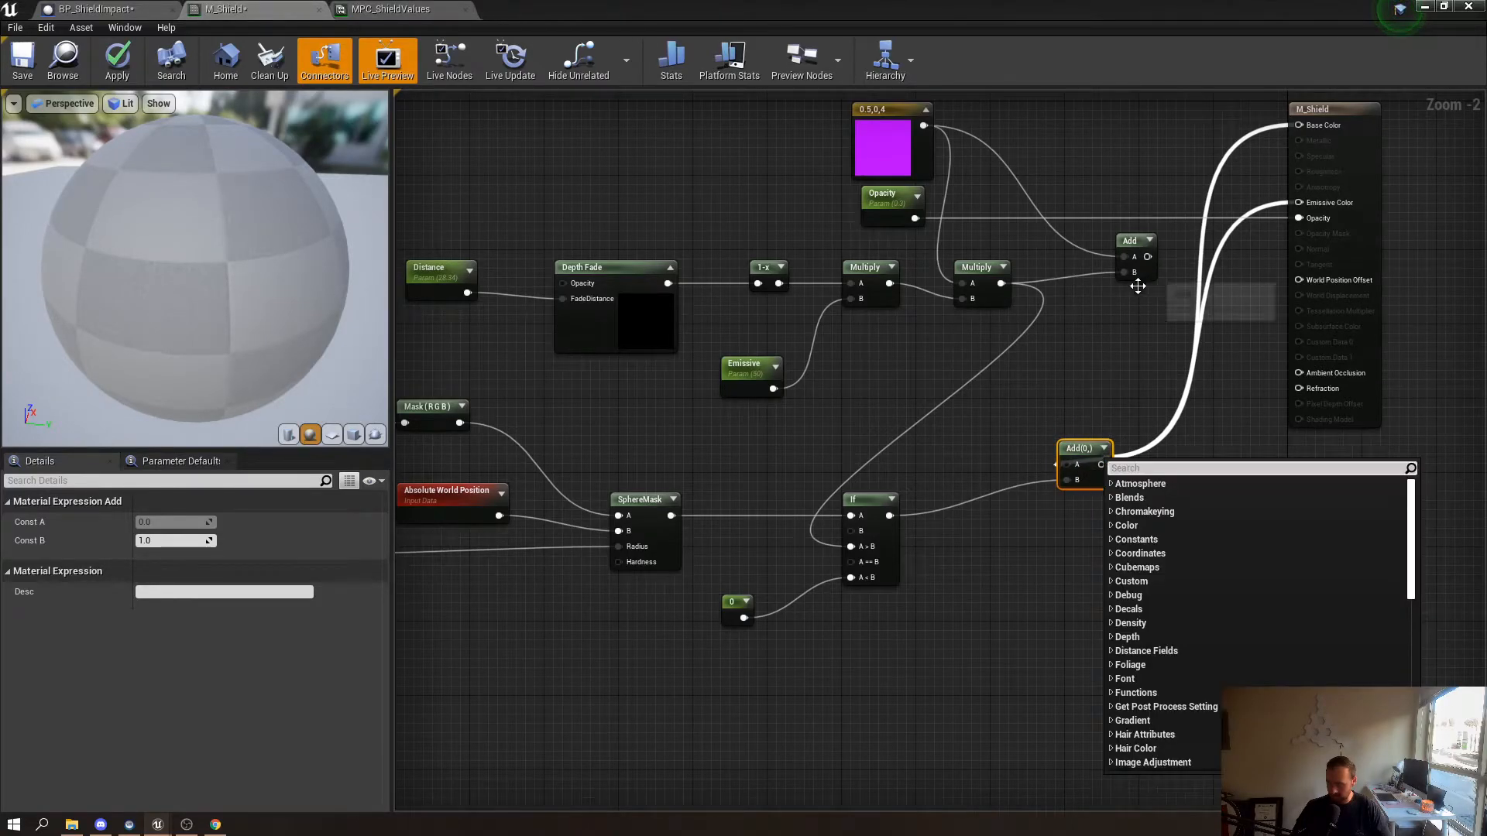
key(Escape)
key(ctrl+z)
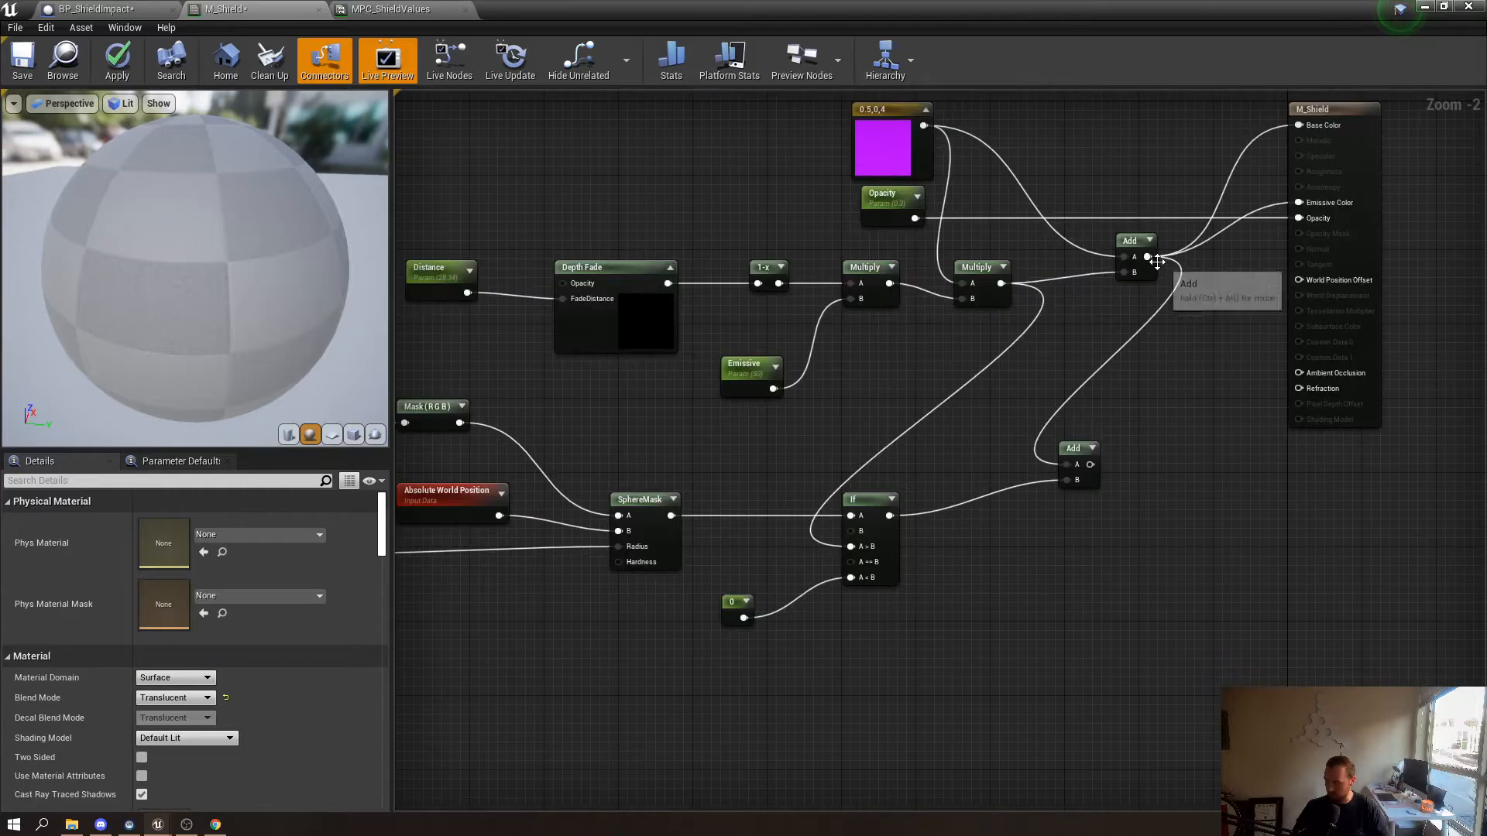
Move the Base Color and Emissive Color connections to the new Add node, feed the original Add into its A input, and apply the material
ctrl+drag(1147, 256, 1101, 464)
drag(1147, 256, 1068, 464)
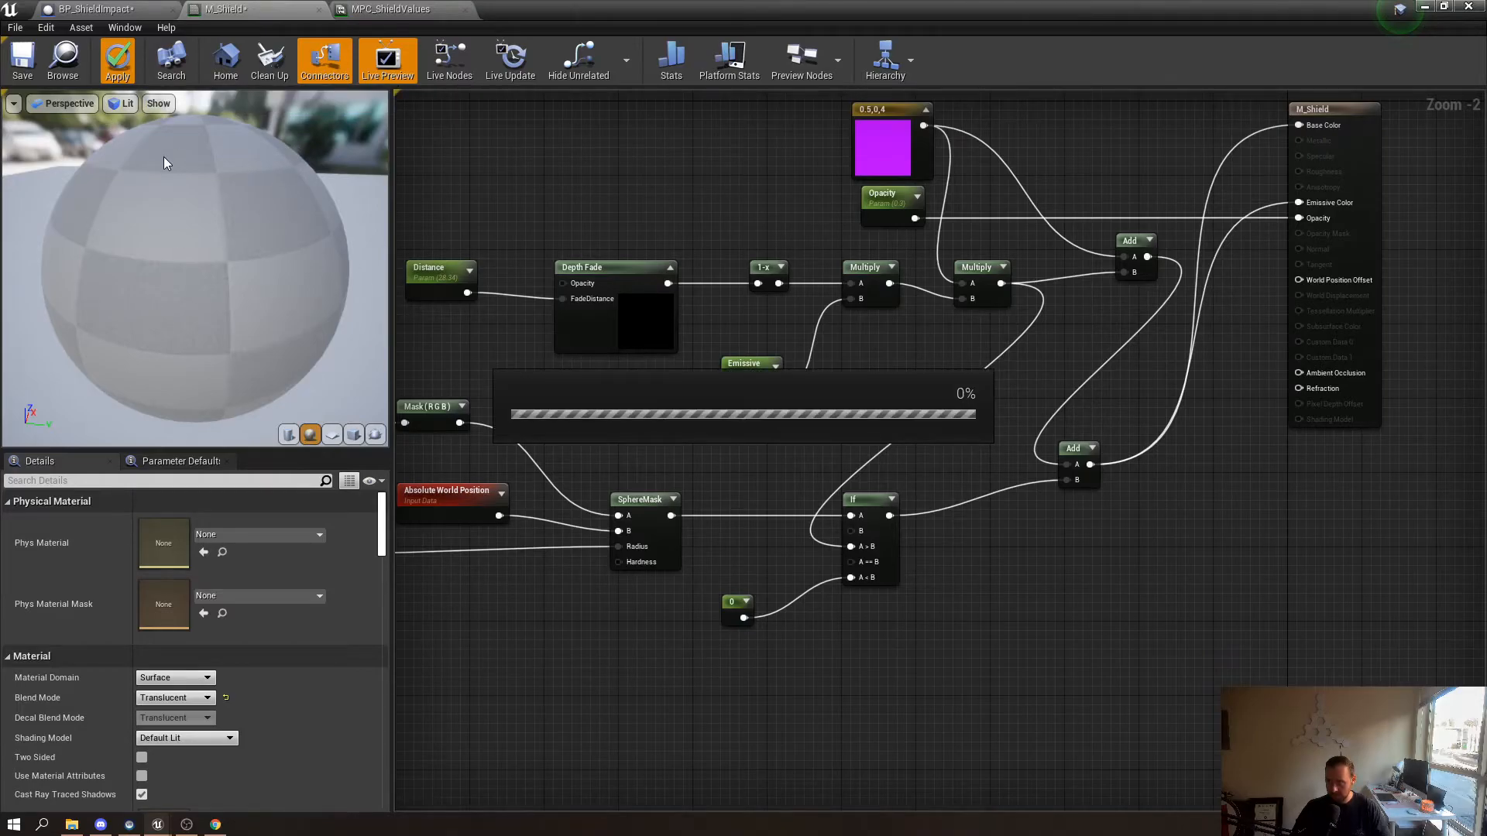
Add a constant node below Absolute World Position and connect it to the SphereMask's Hardness input
right_drag(715, 566, 969, 539)
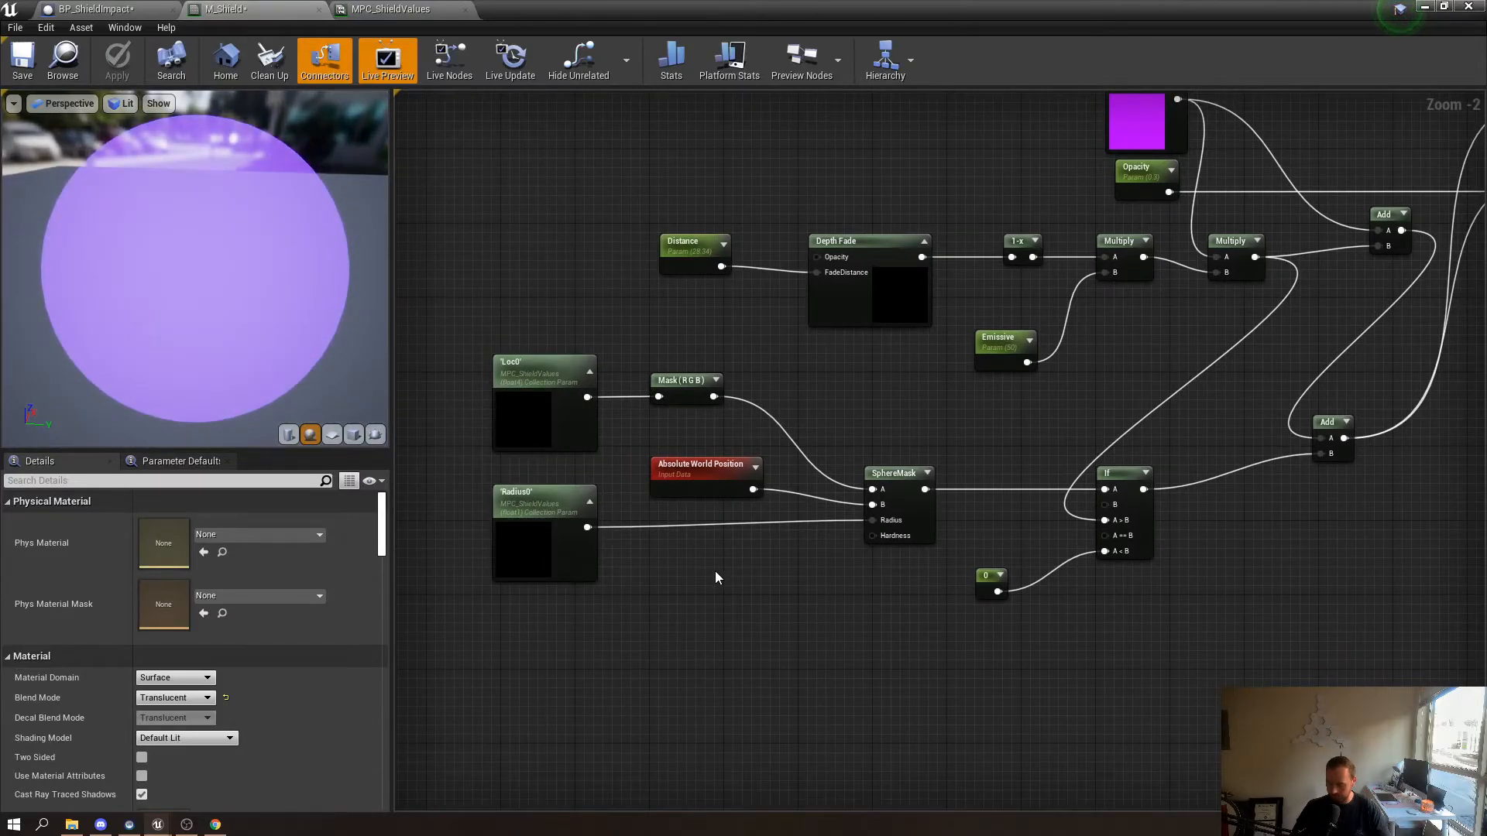
key(1)
click(714, 573)
drag(737, 594, 873, 536)
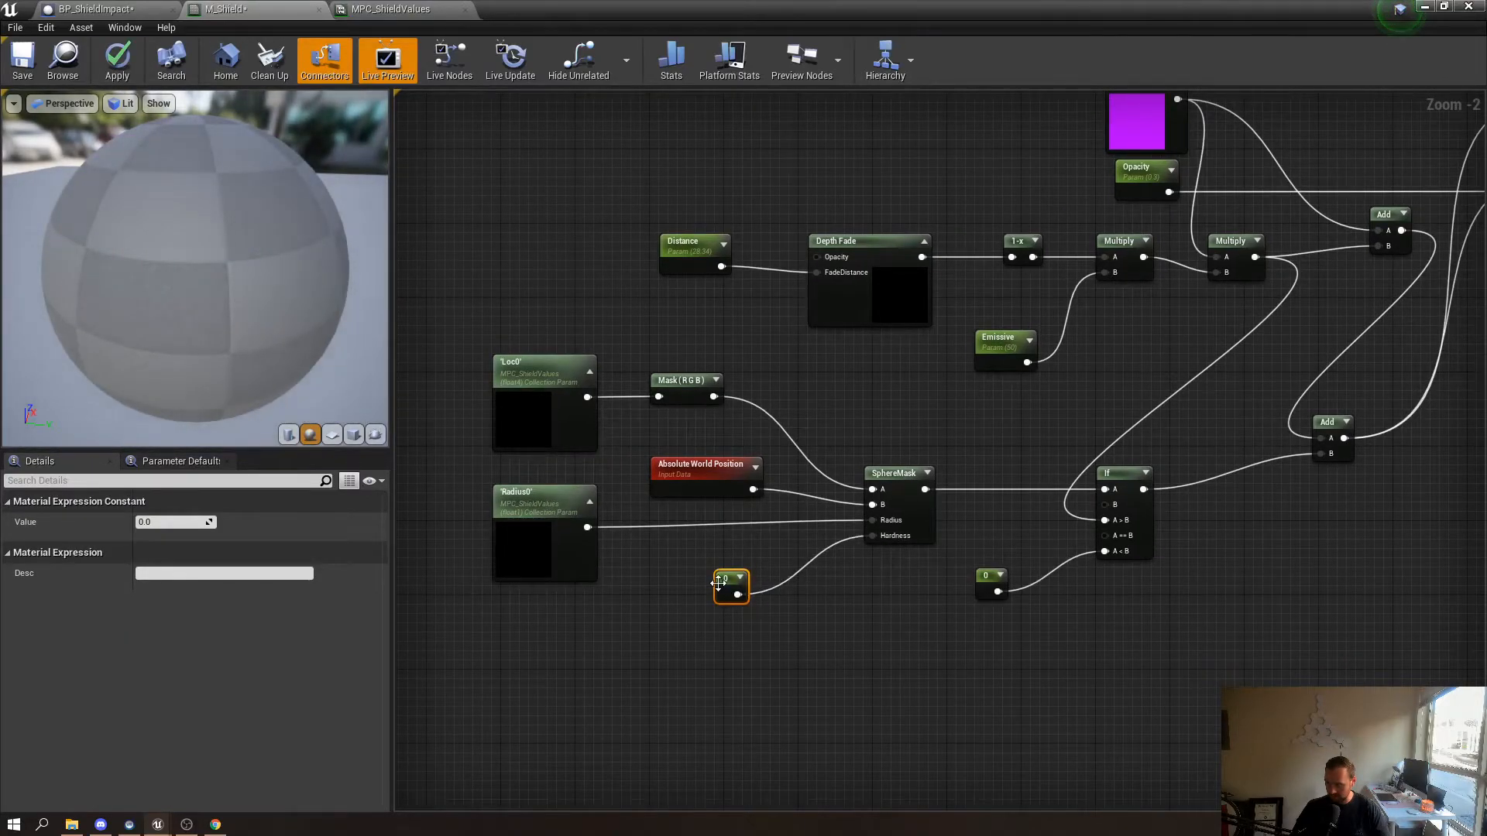
Set the SphereMask's Hardness constant to 1 and apply the material, checking the shield dome in the level
click(201, 522)
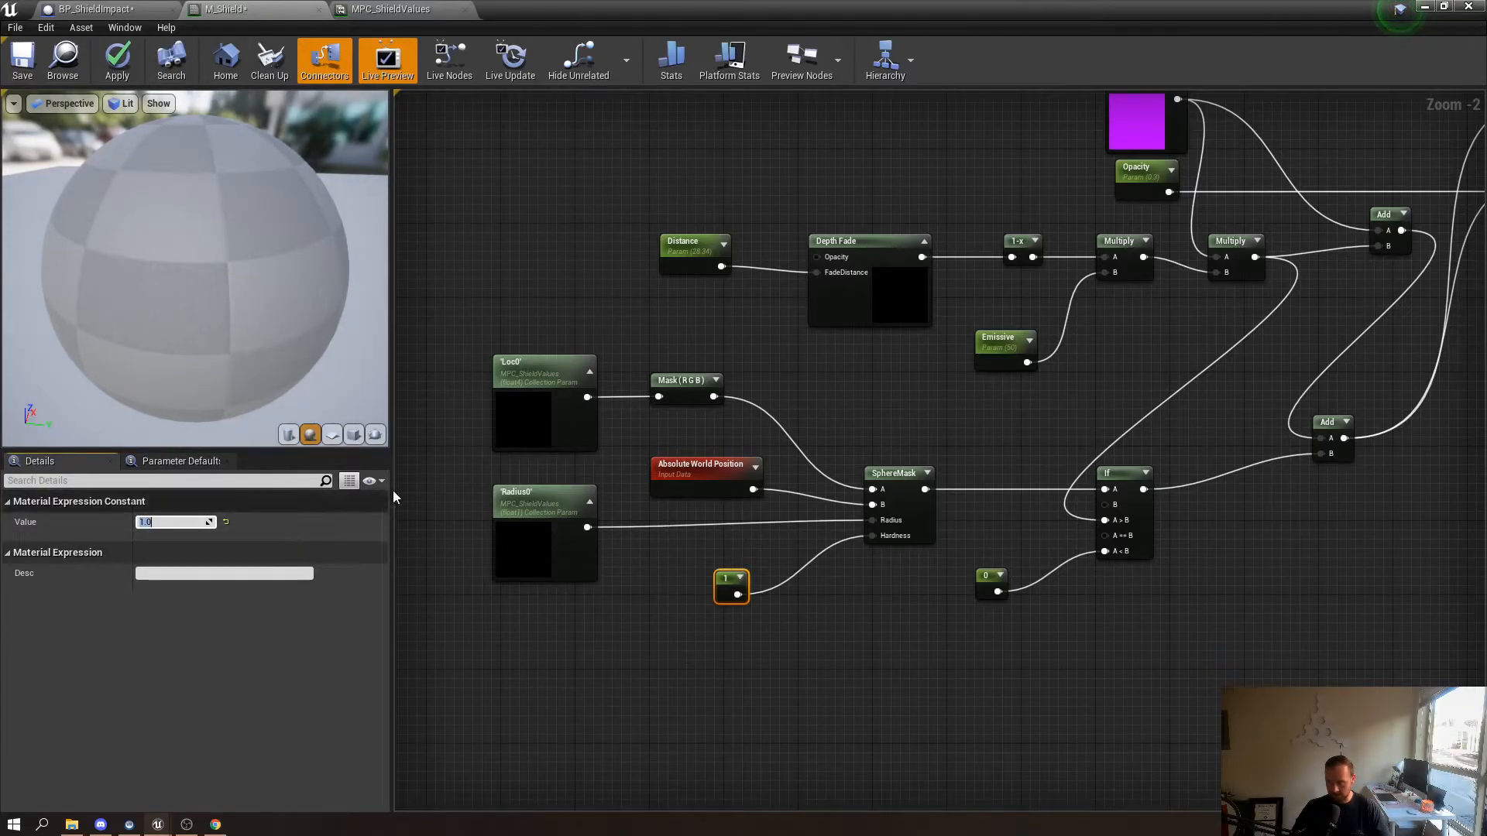
click(130, 61)
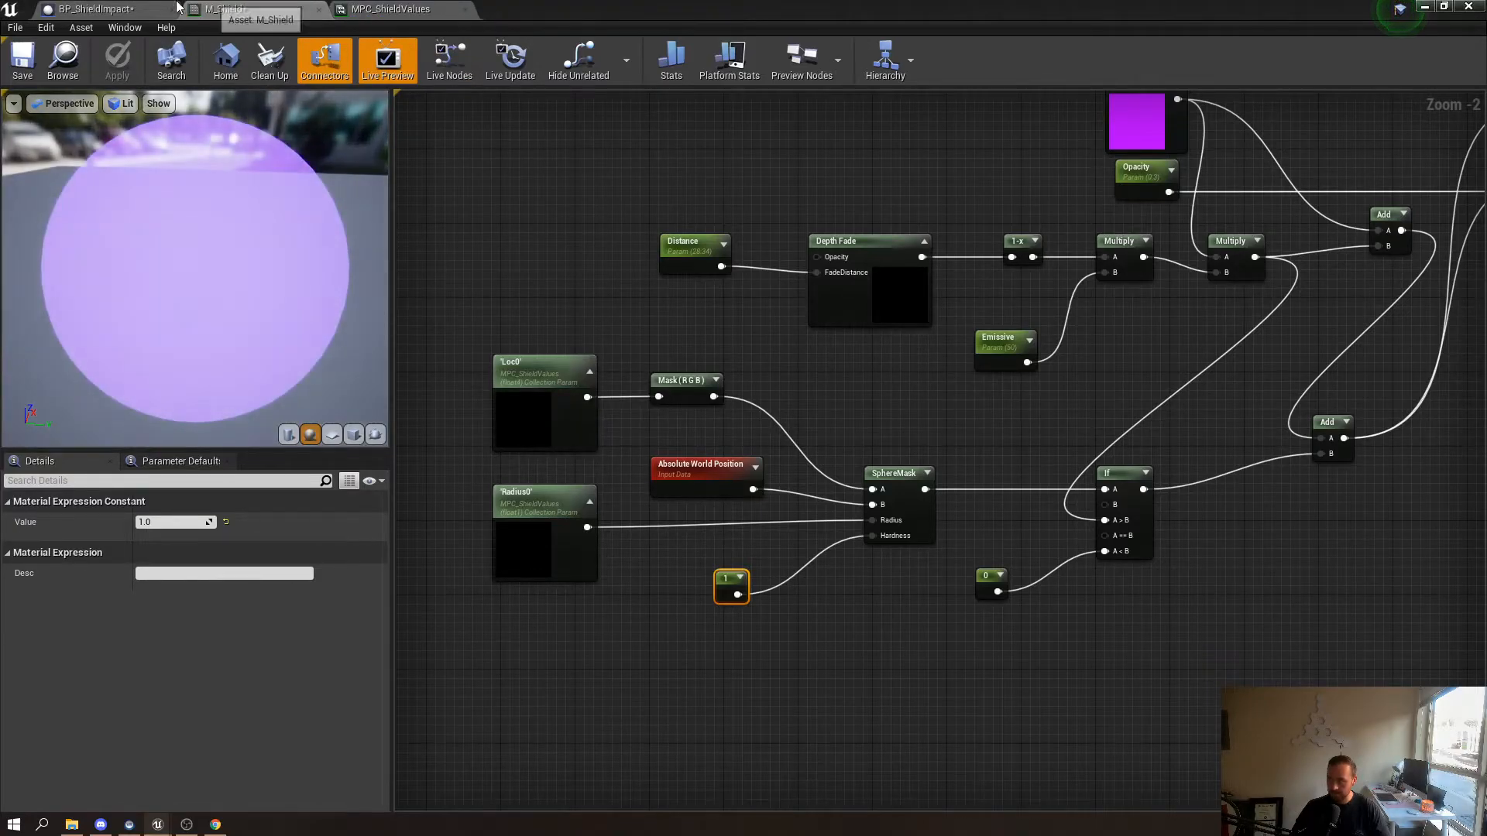
click(93, 9)
drag(611, 11, 0, 144)
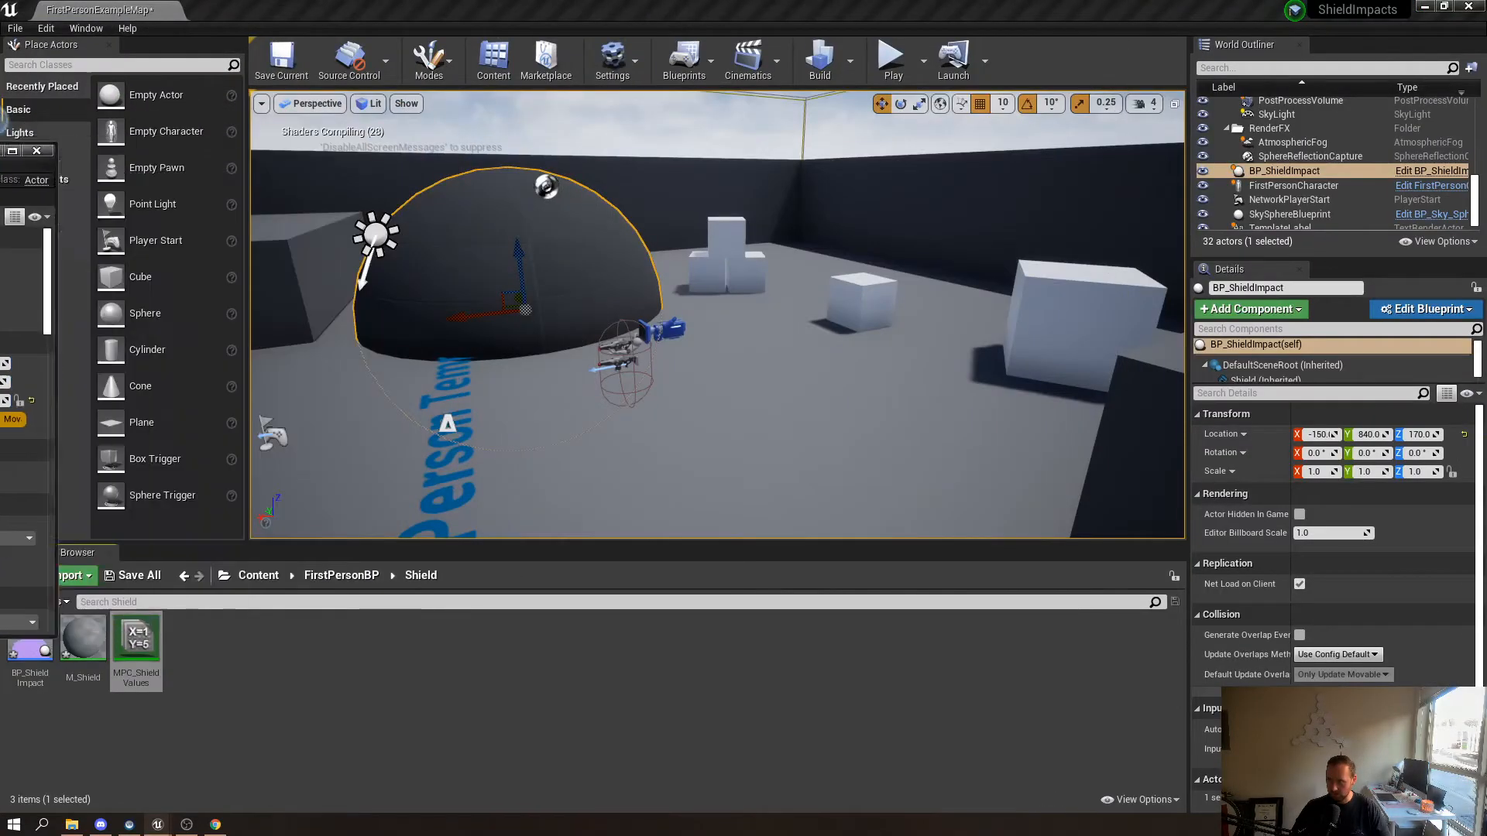
right_drag(542, 325, 387, 295)
right_drag(488, 362, 434, 361)
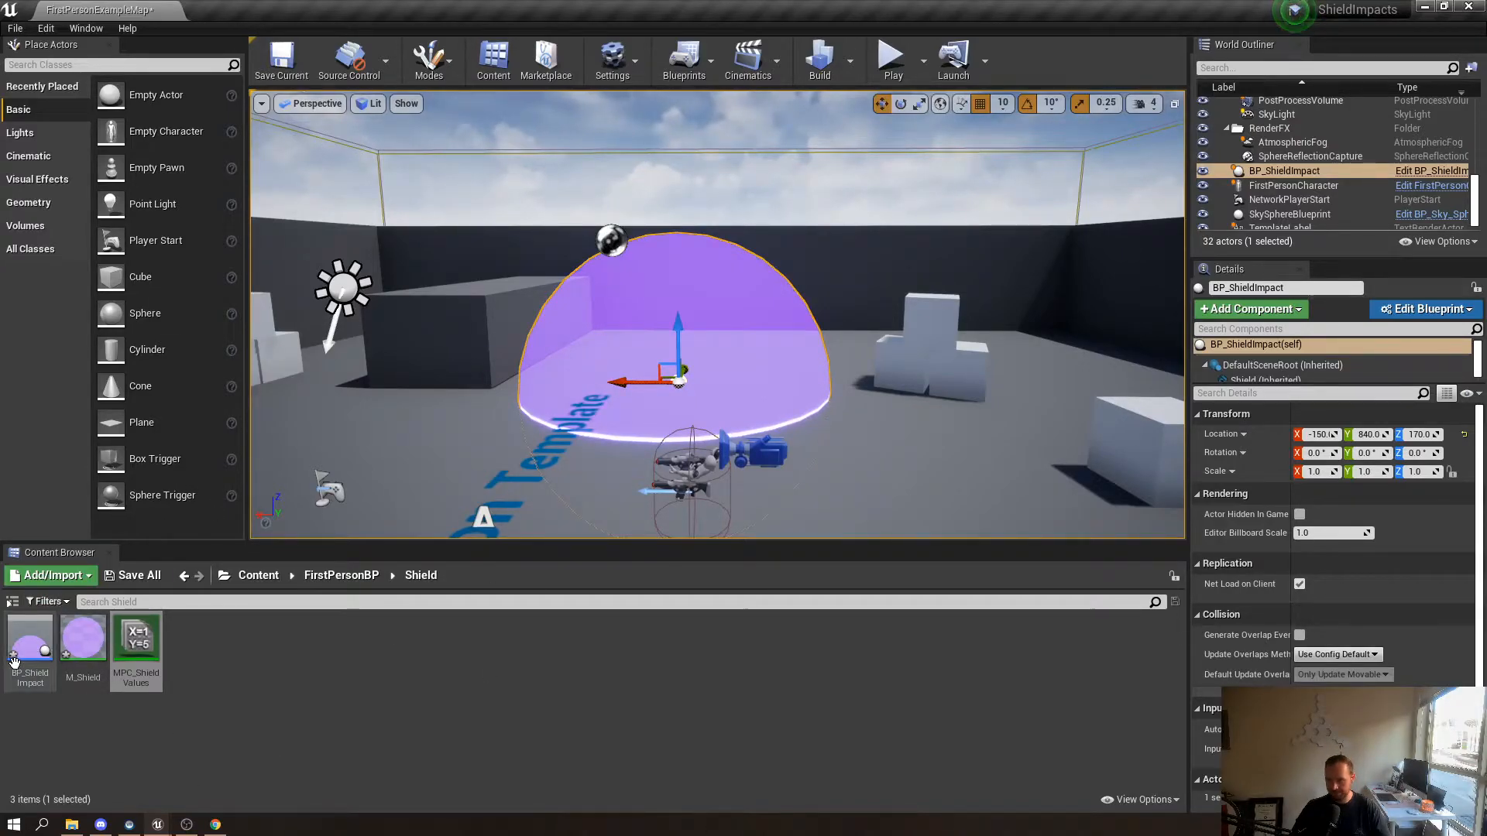
Open the BP_ShieldImpact blueprint from the Shield folder and save it
click(30, 646)
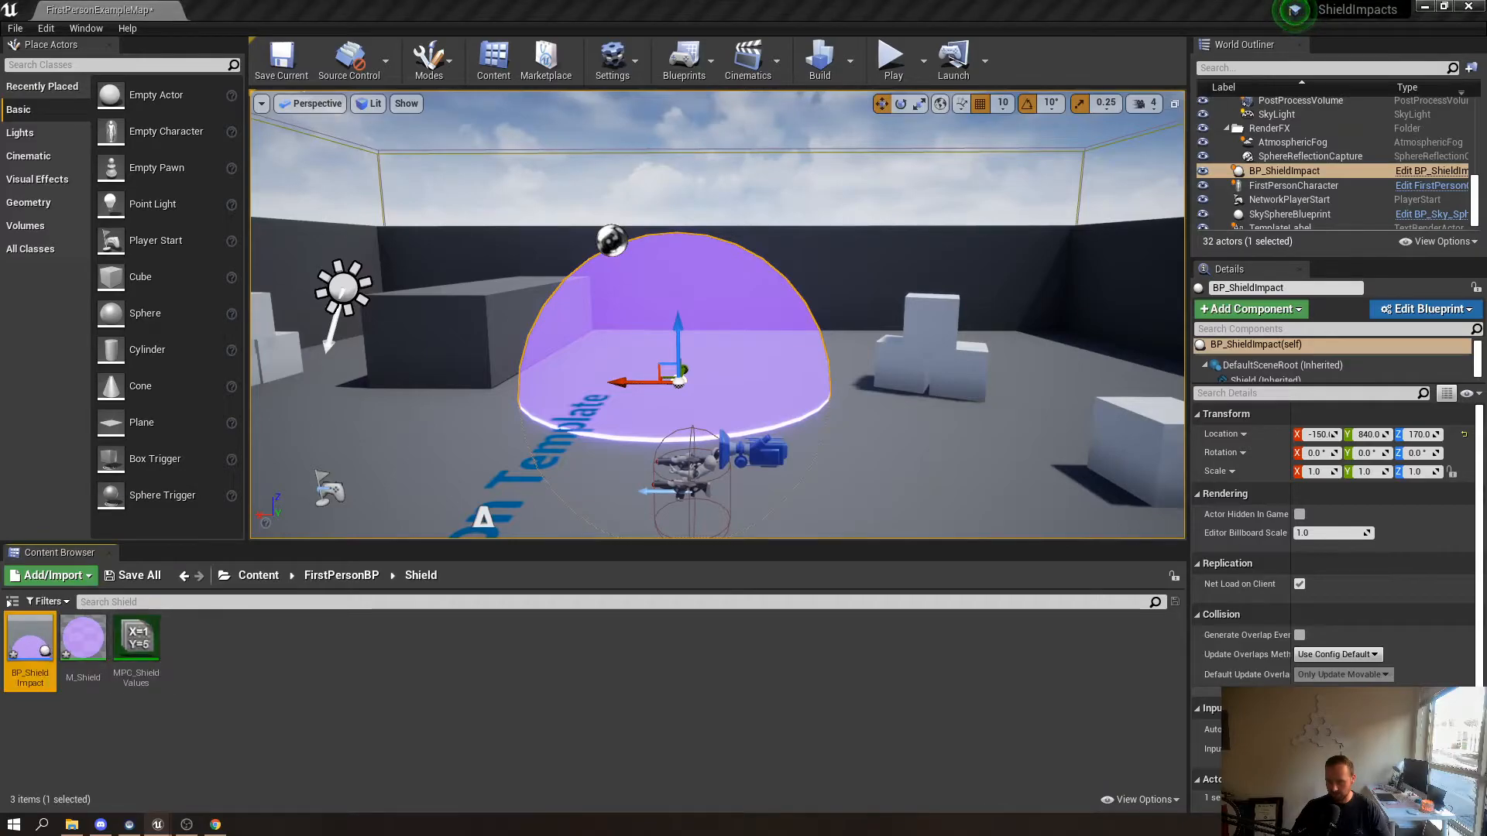
double_click(31, 642)
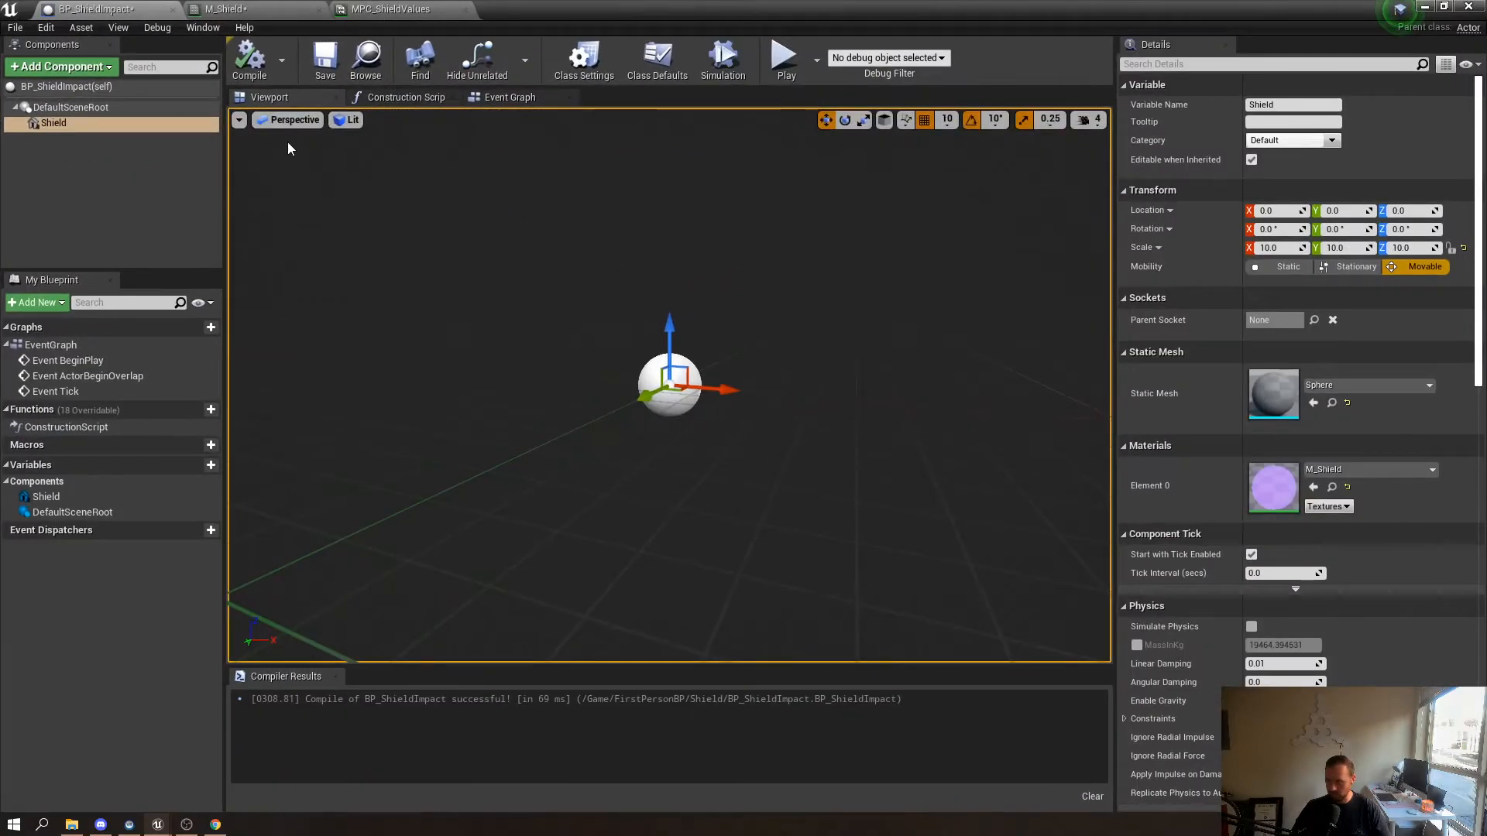
click(325, 61)
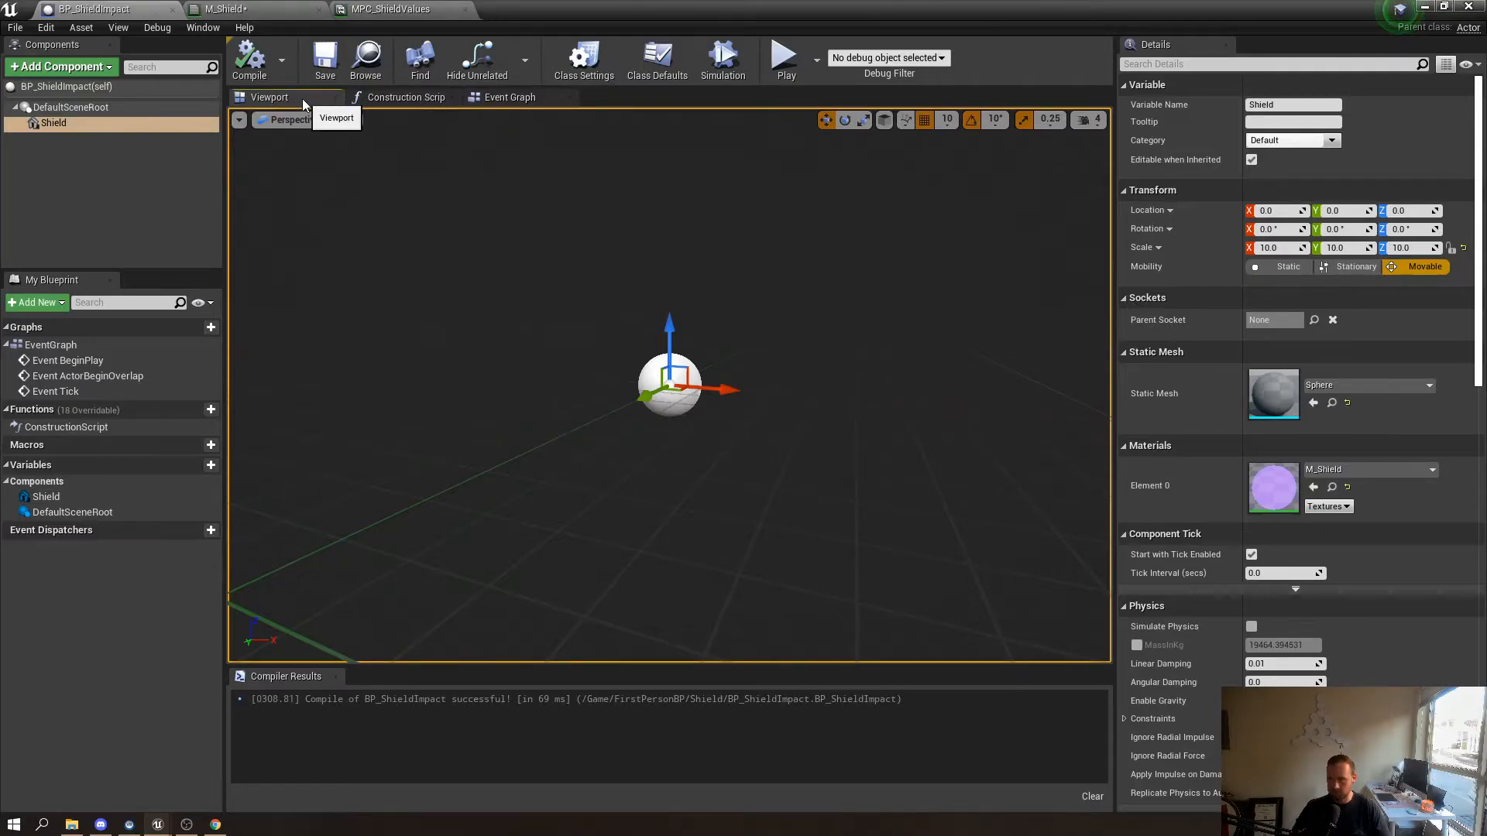
Delete the default BeginPlay, ActorBeginOverlap and Tick event nodes from the blueprint's Event Graph
click(496, 97)
right_drag(575, 370, 489, 489)
drag(442, 571, 696, 219)
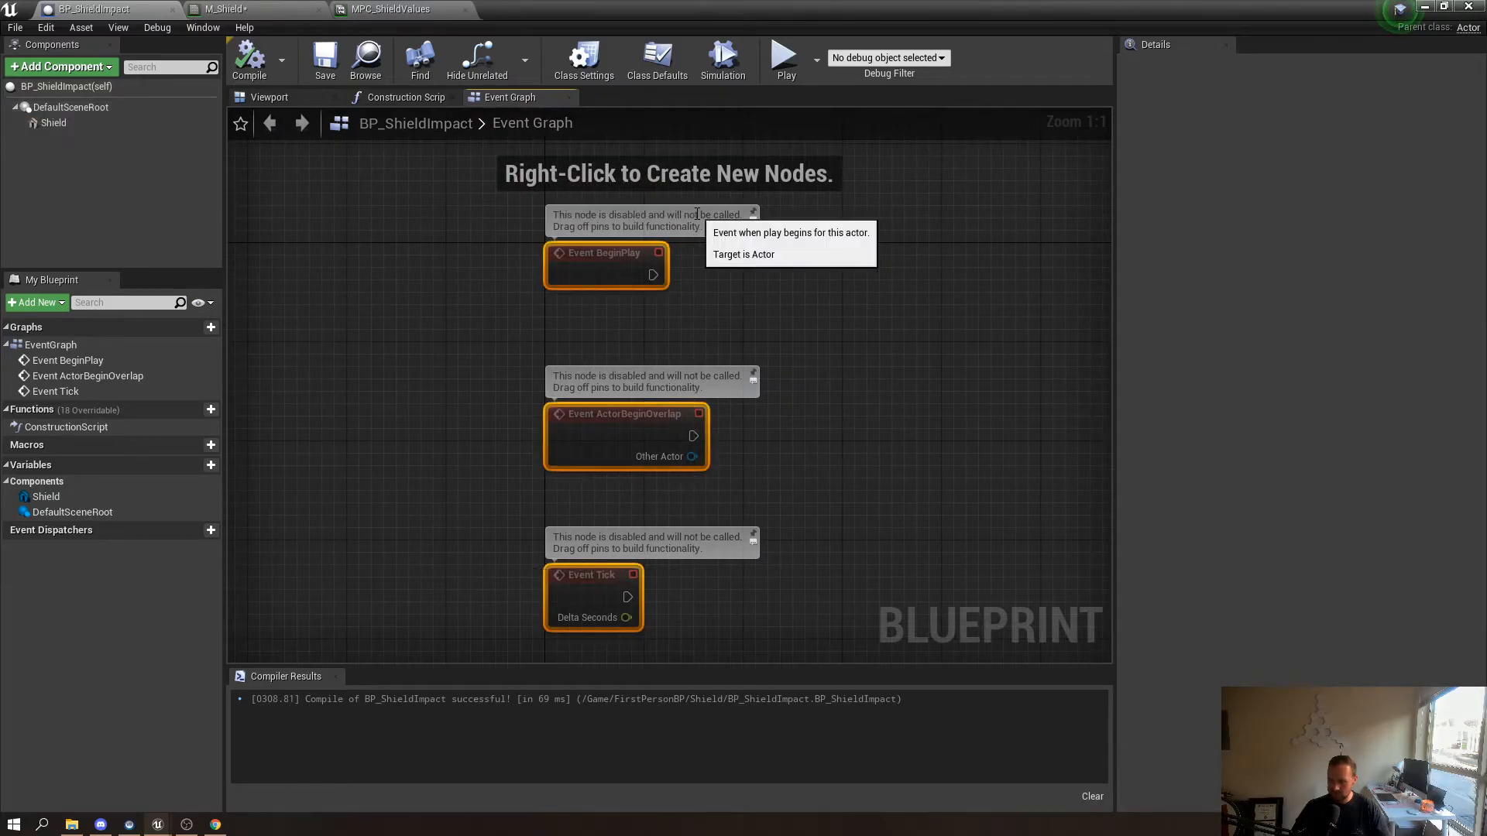
key(Delete)
Add an On Component Hit event for the Shield component to the Event Graph
click(73, 124)
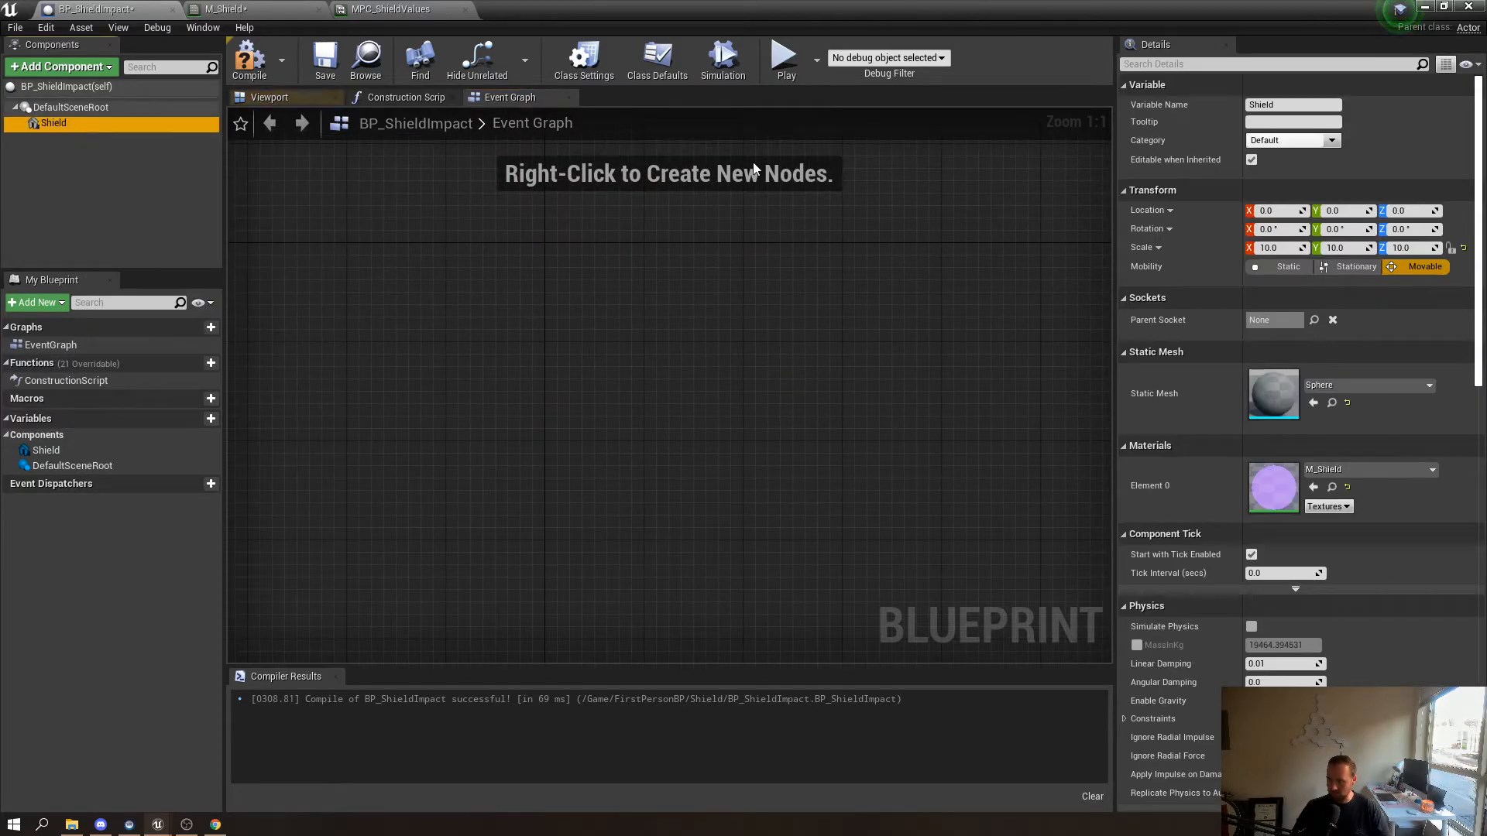
scroll(1158, 368, down, 15)
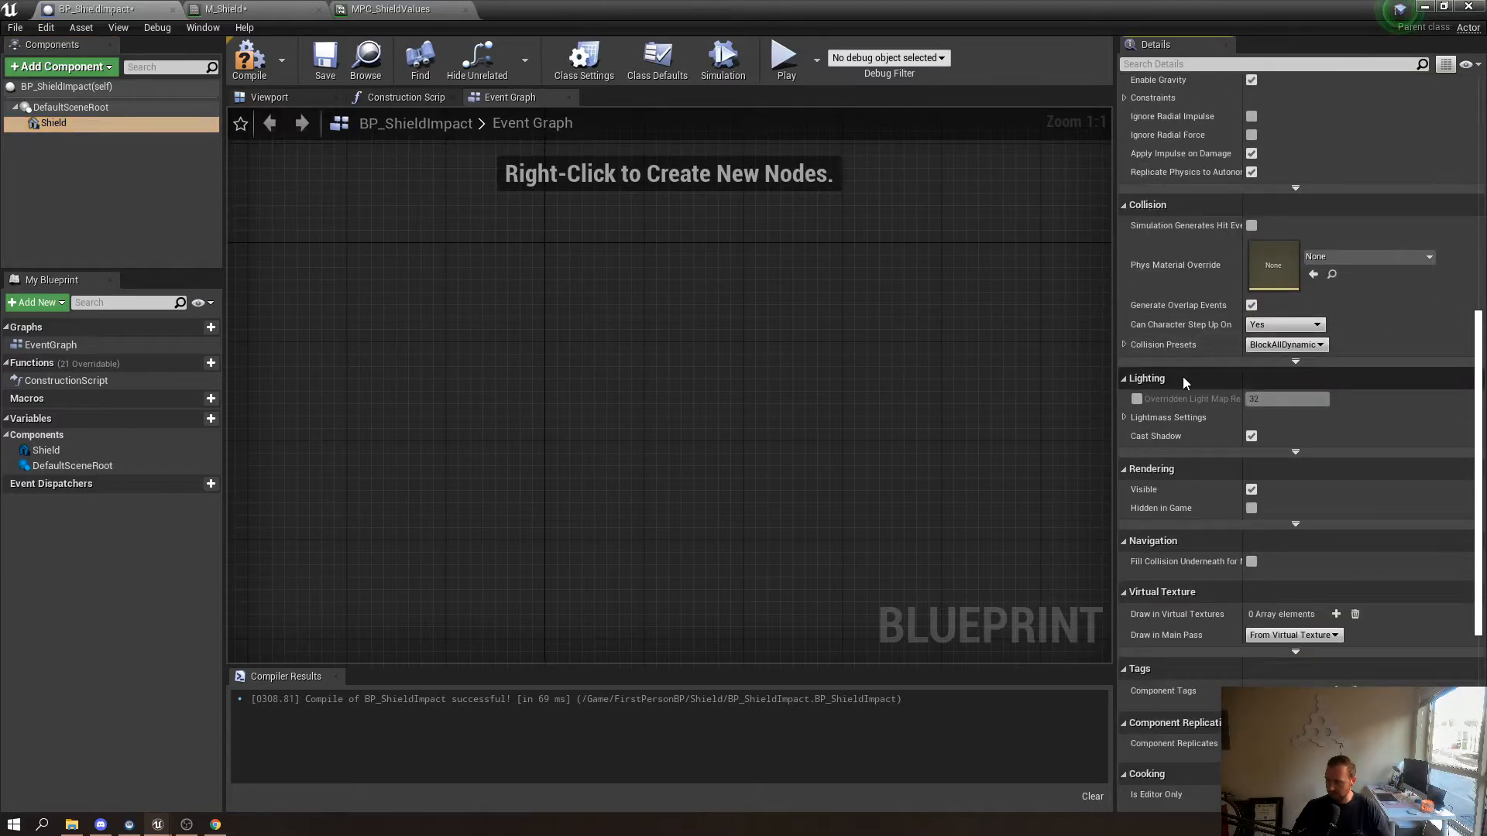
click(1284, 473)
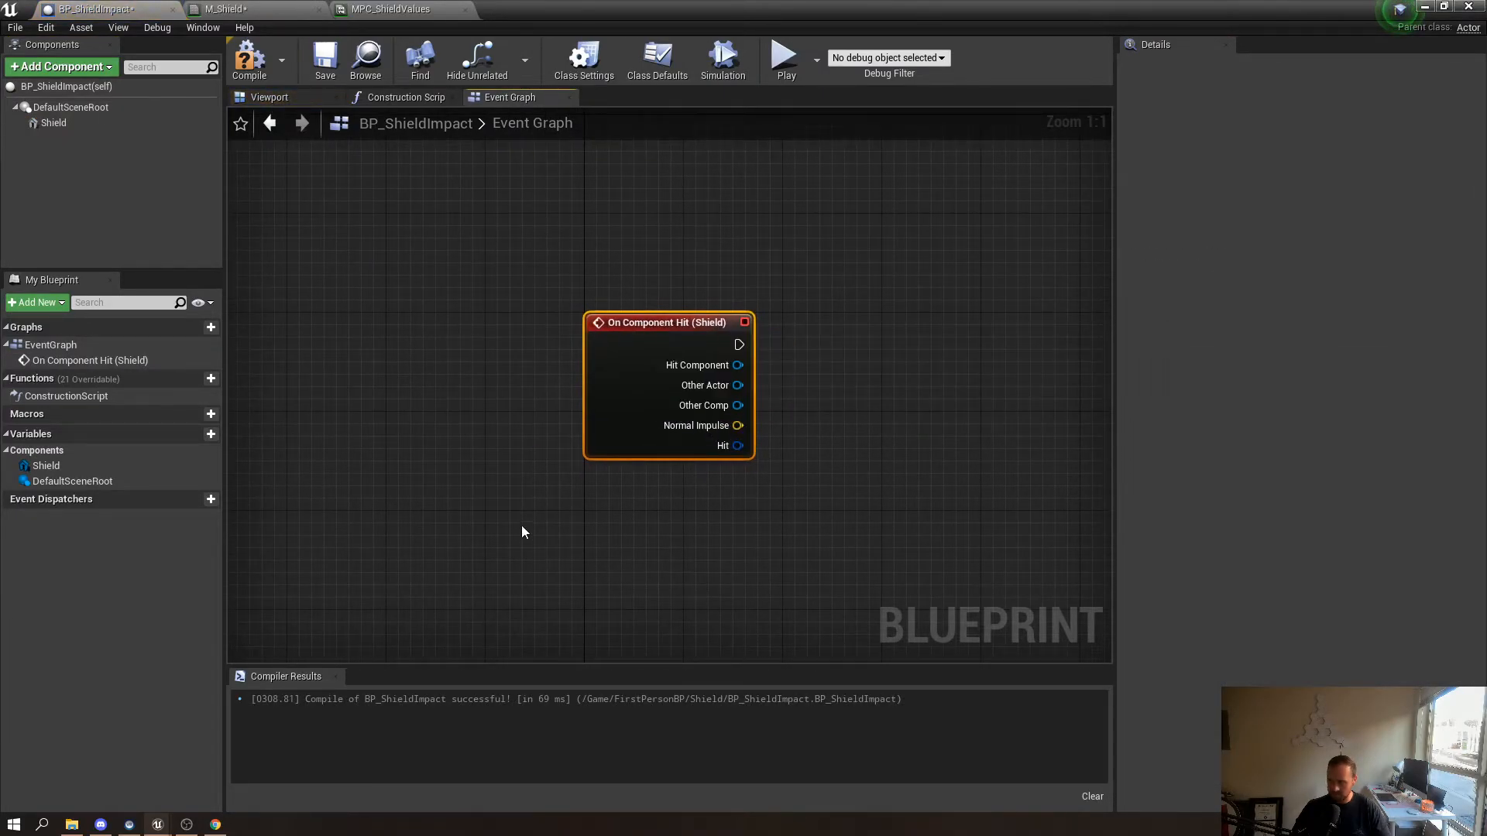
right_click(540, 524)
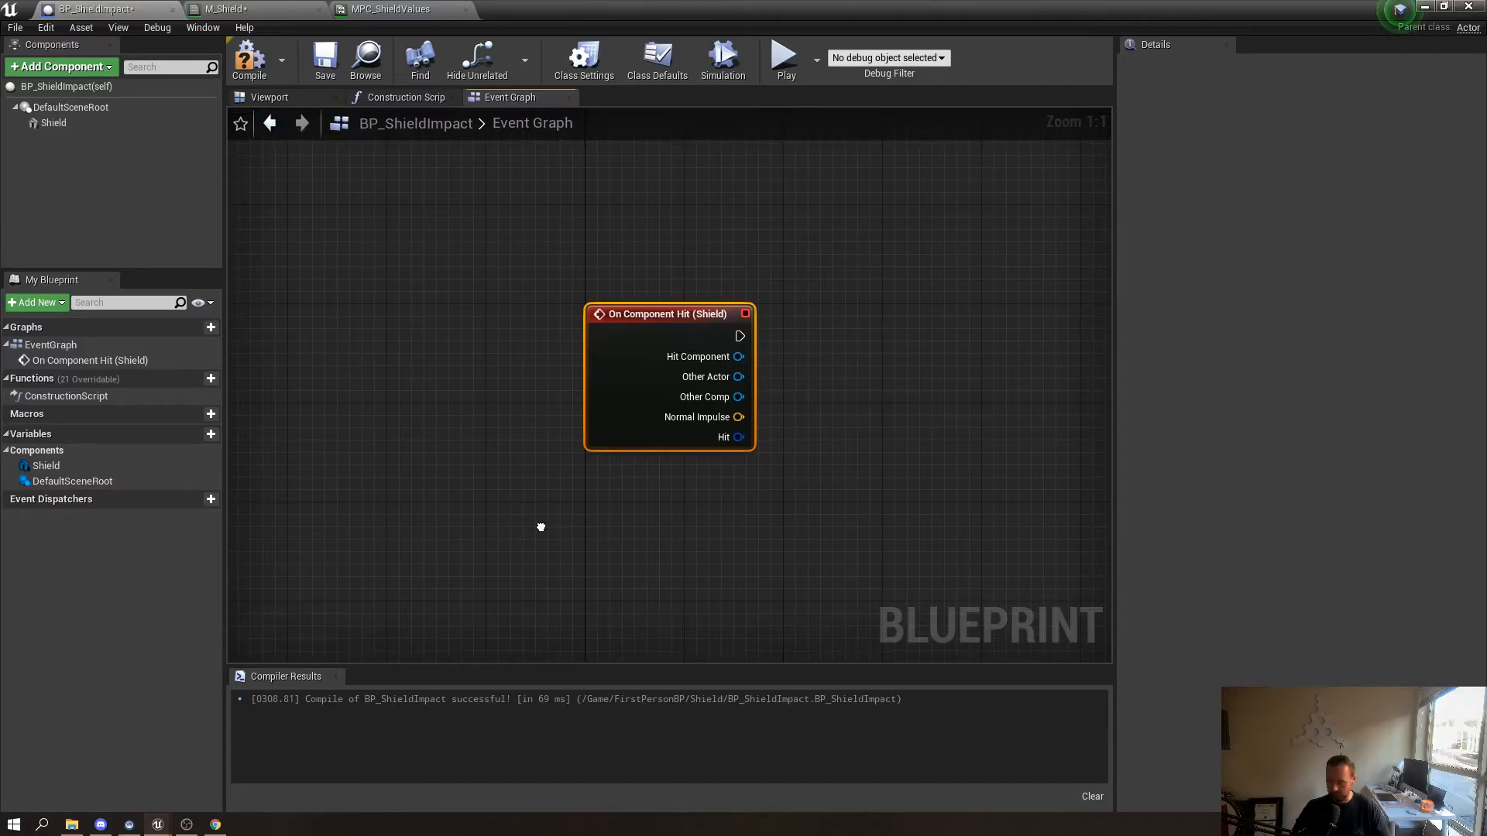
click(494, 469)
right_drag(847, 358, 520, 391)
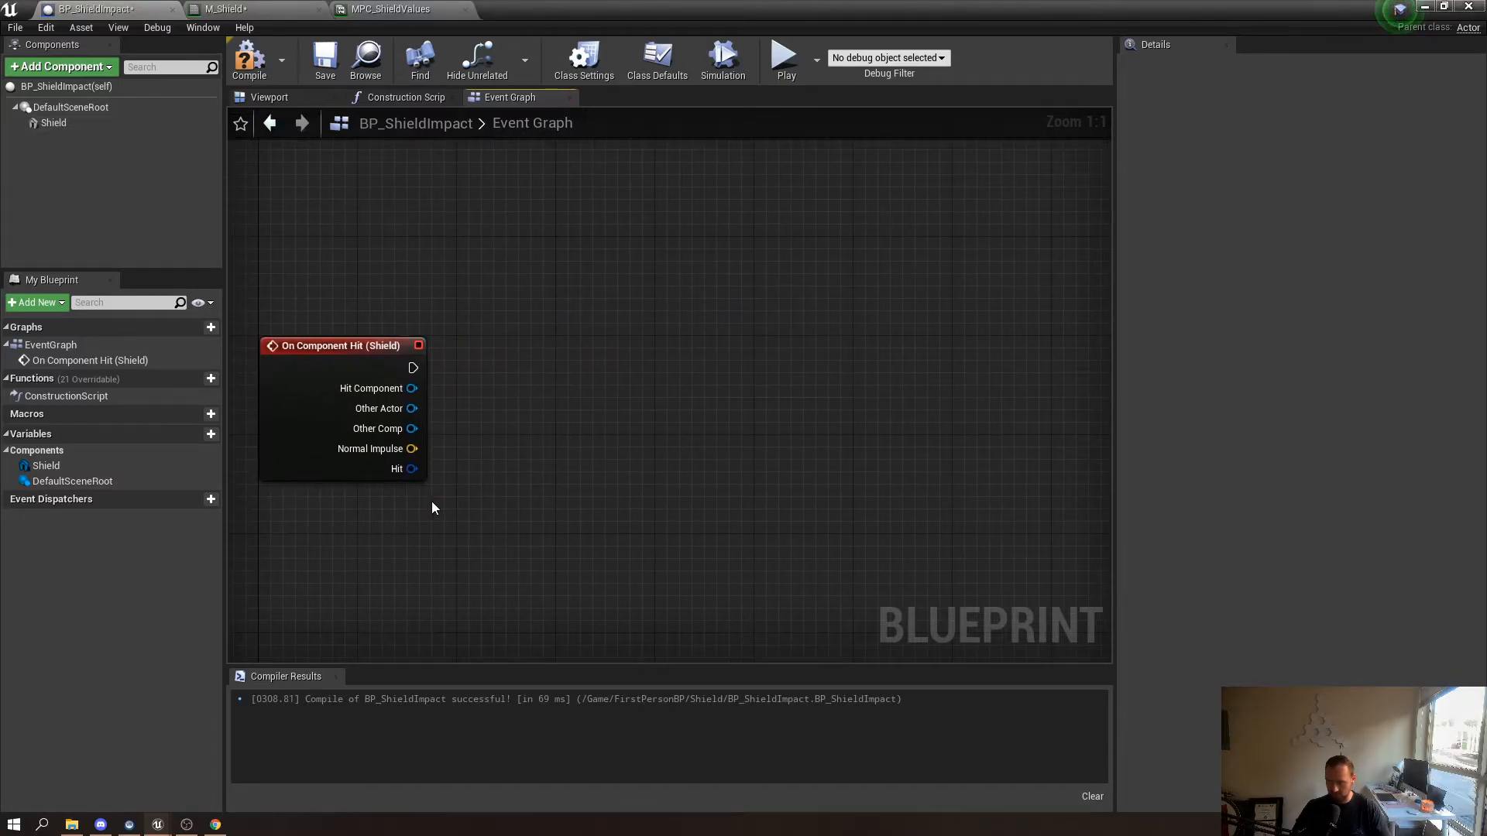
Split the Hit struct pin of the On Component Hit event into its individual outputs
right_click(410, 469)
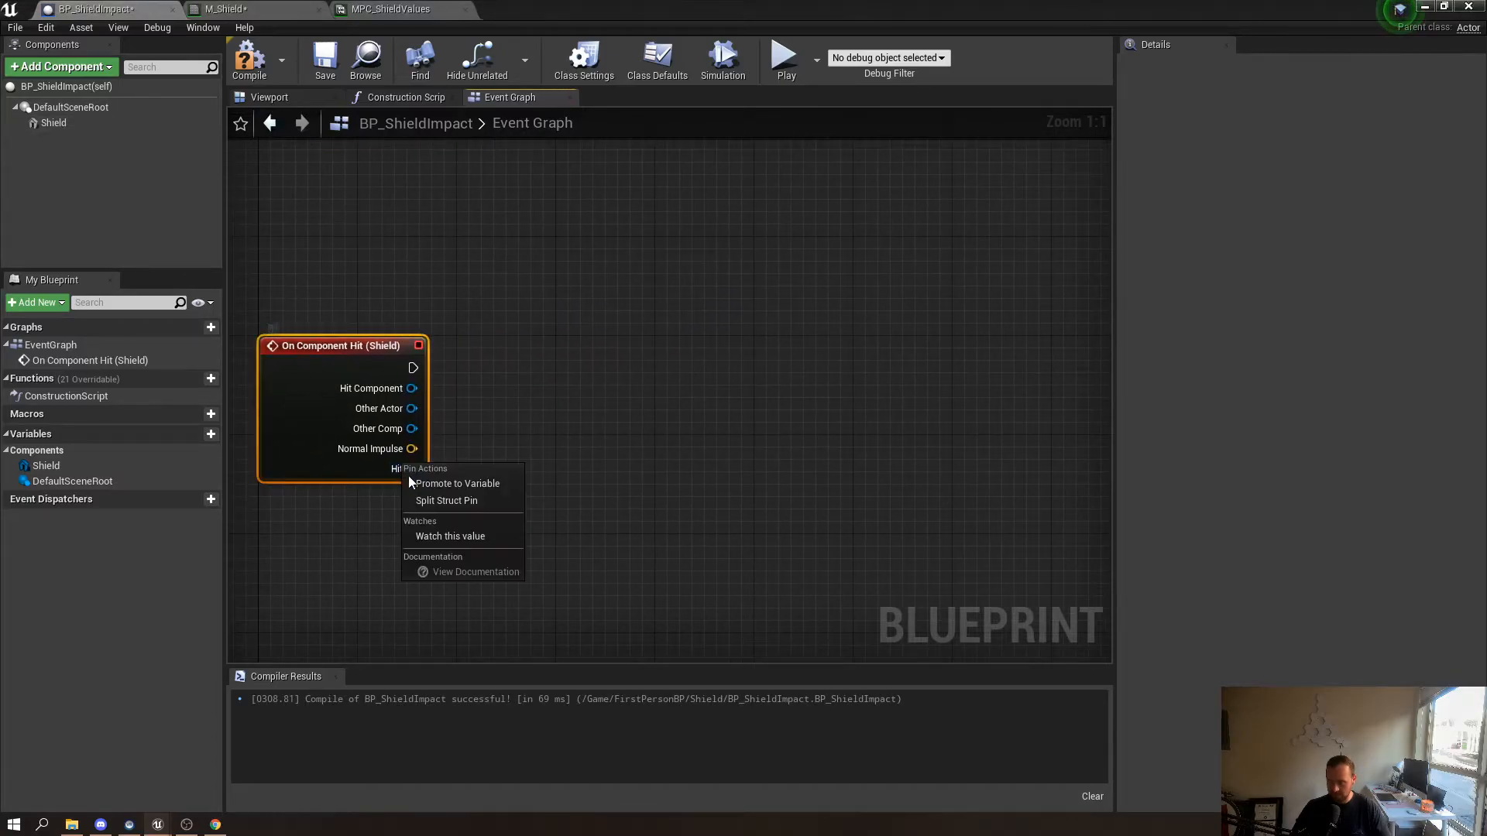
click(462, 501)
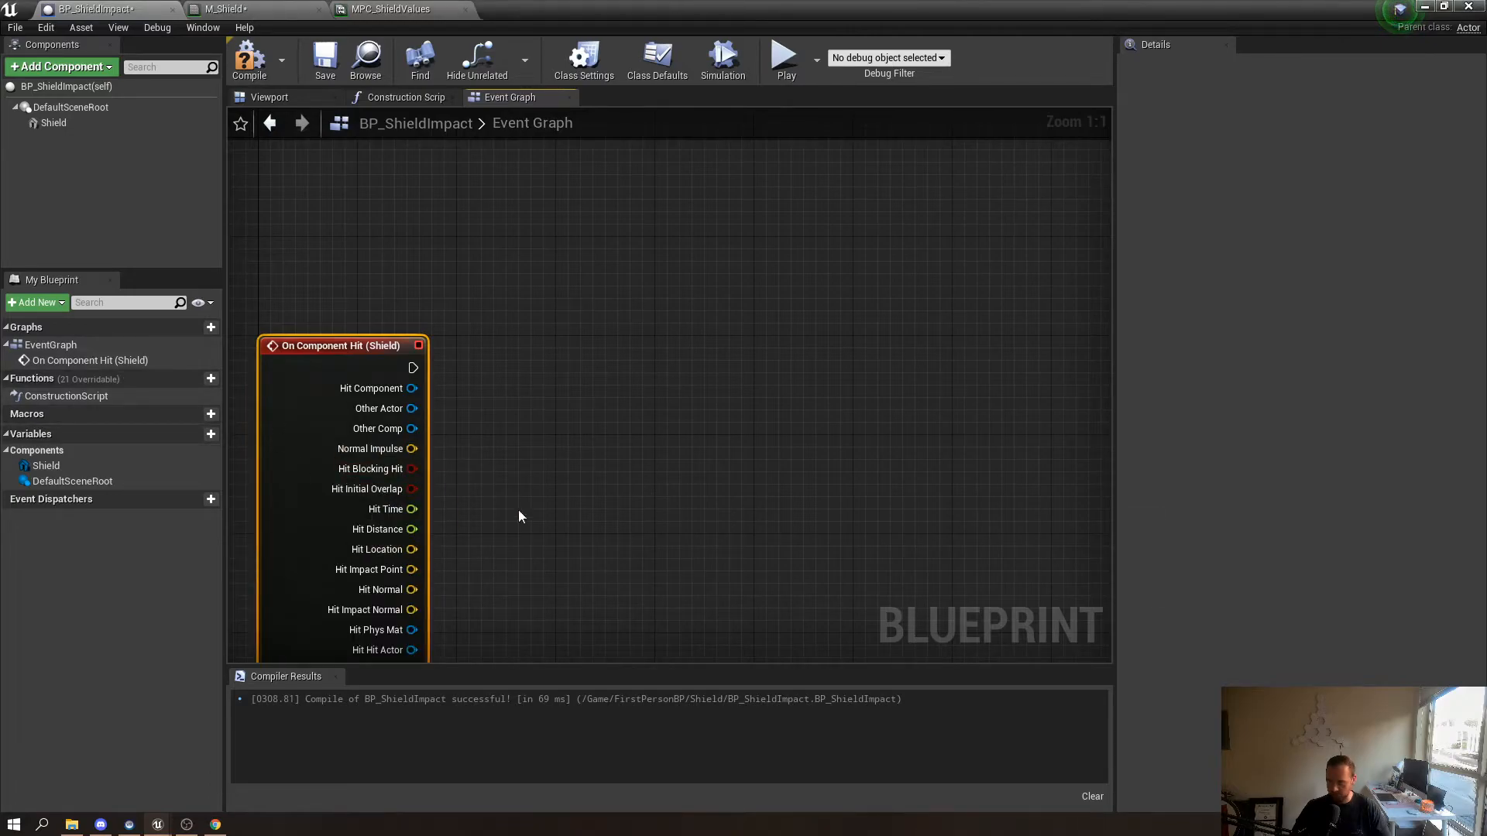
right_drag(491, 508, 514, 428)
right_drag(601, 315, 581, 270)
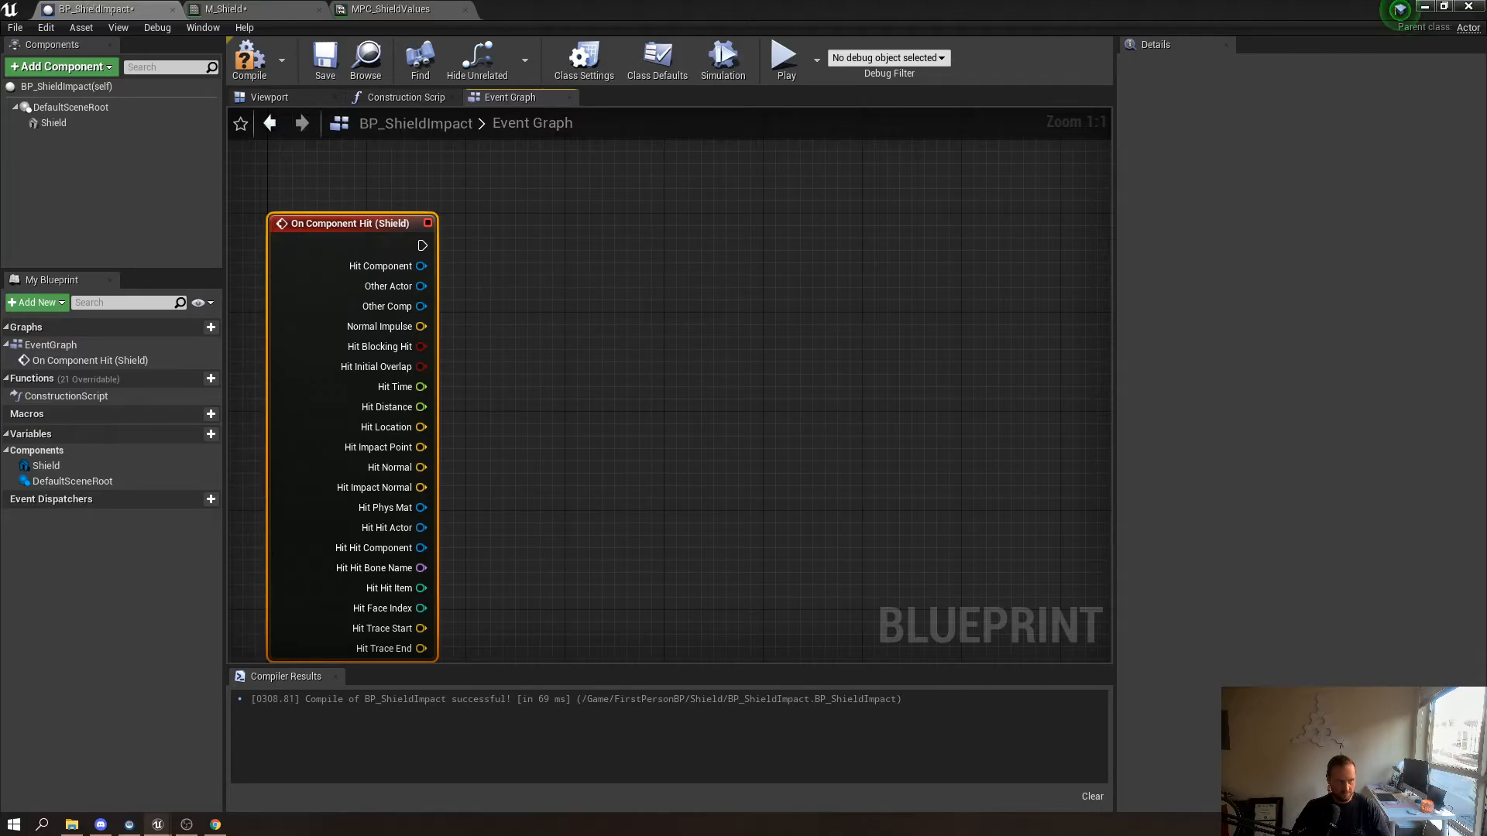
Create a new blueprint variable named Hit Number
click(211, 433)
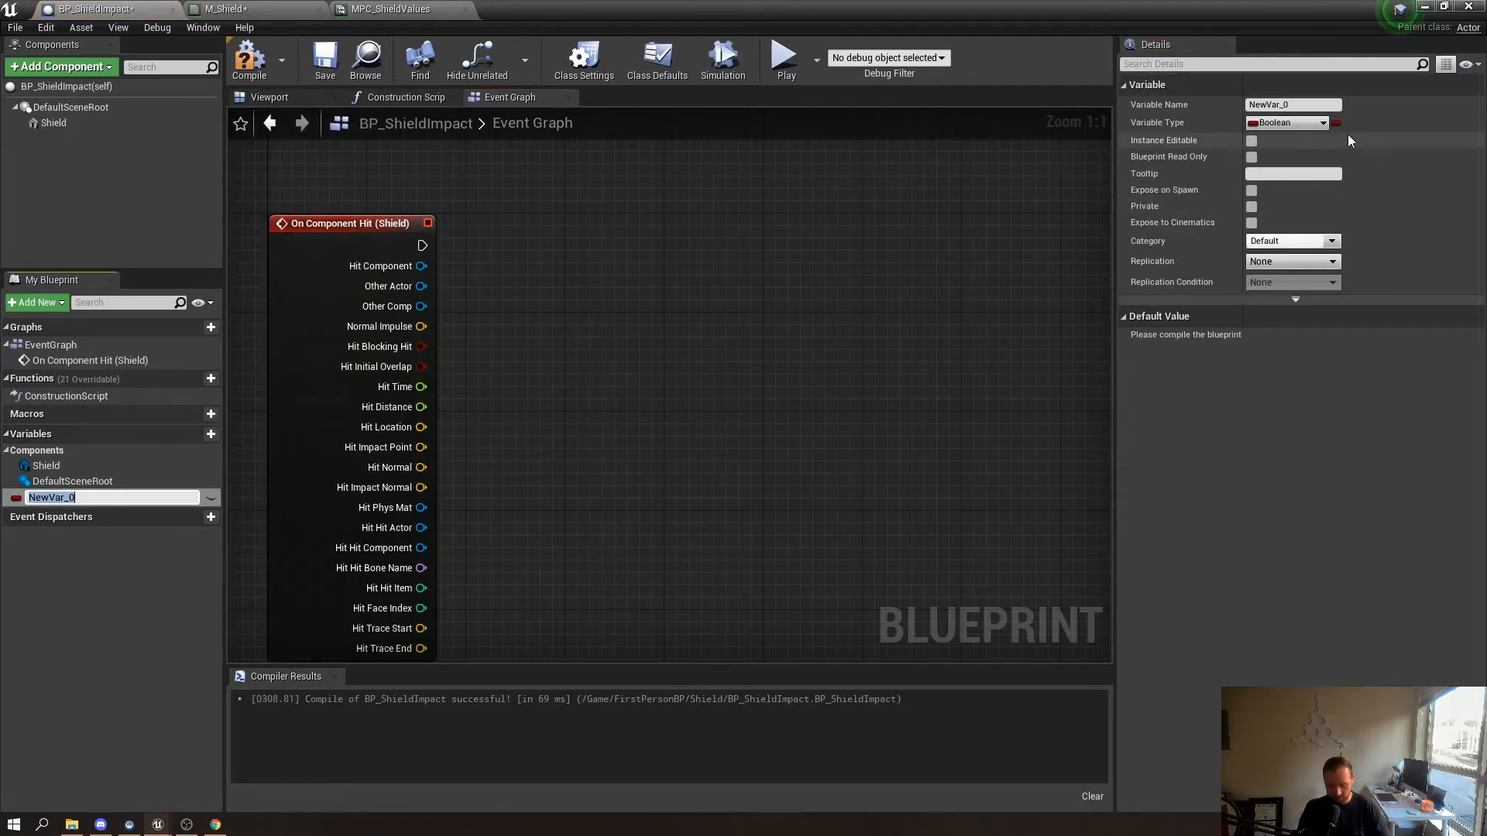
text(Hit)
text(Number)
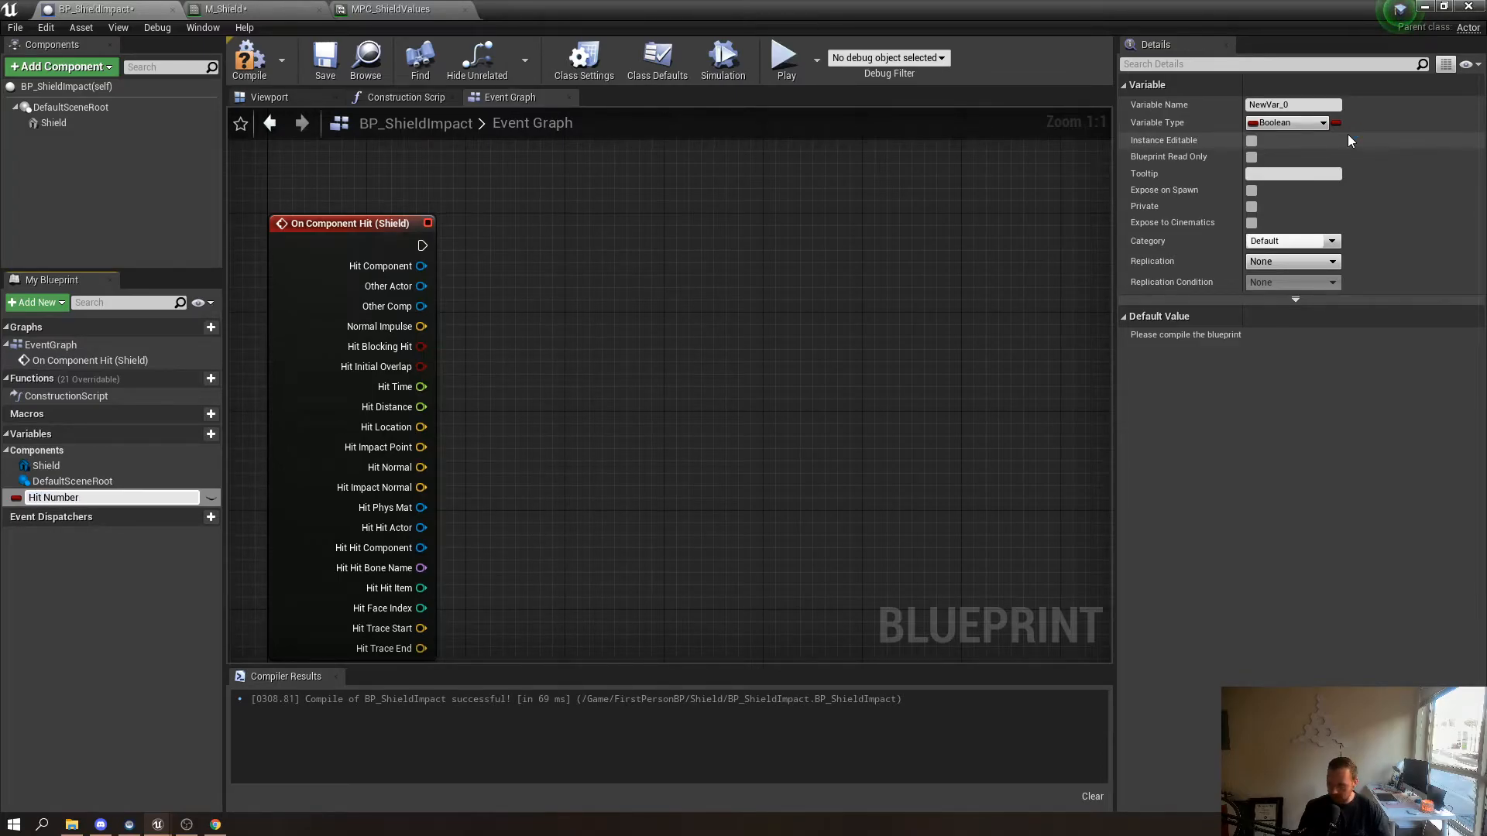
key(Return)
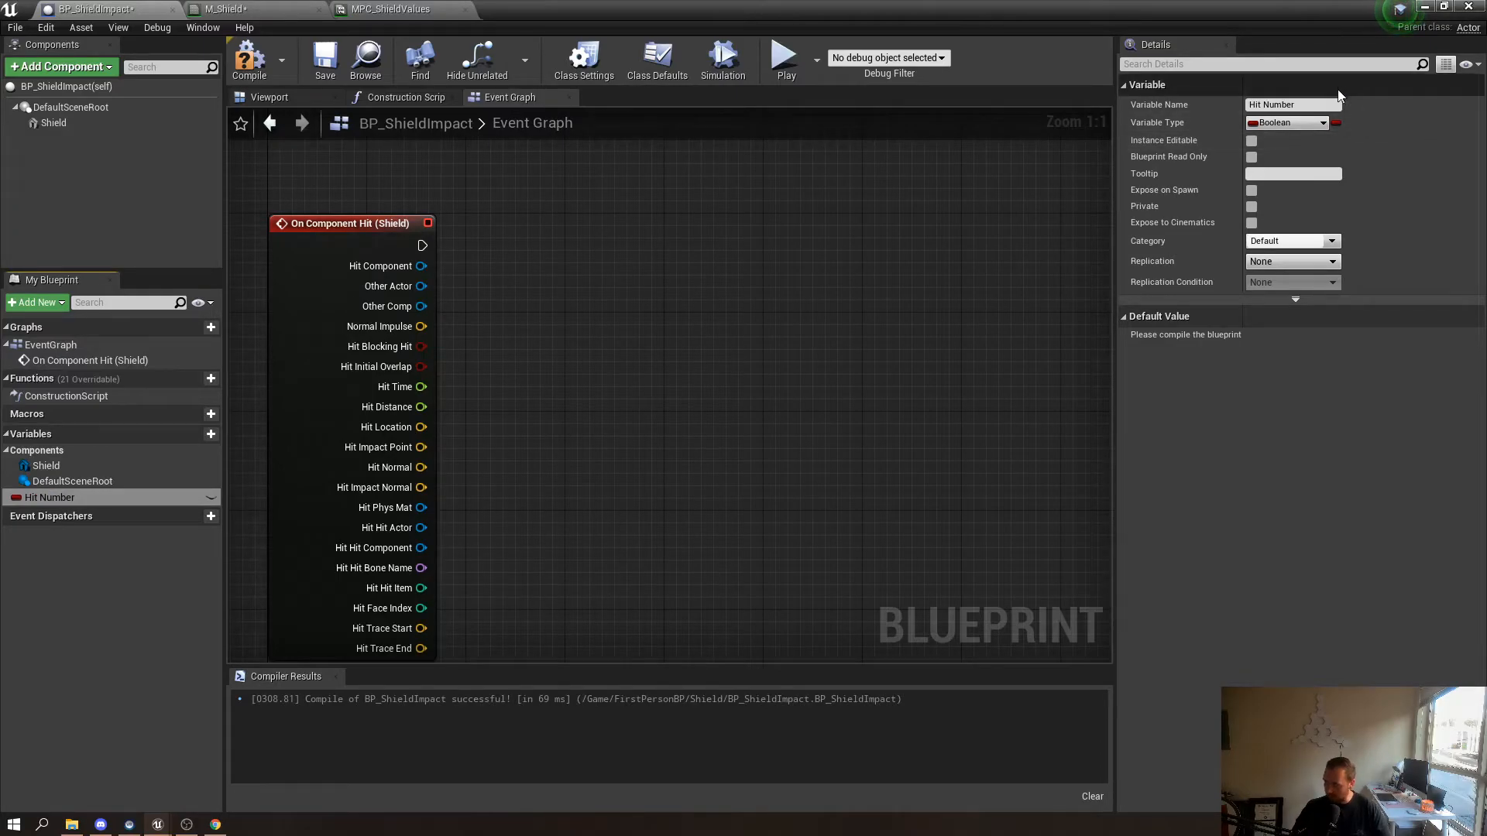
Change the Hit Number variable's type to Integer and place a getter for it in the event graph
click(1303, 123)
click(1145, 198)
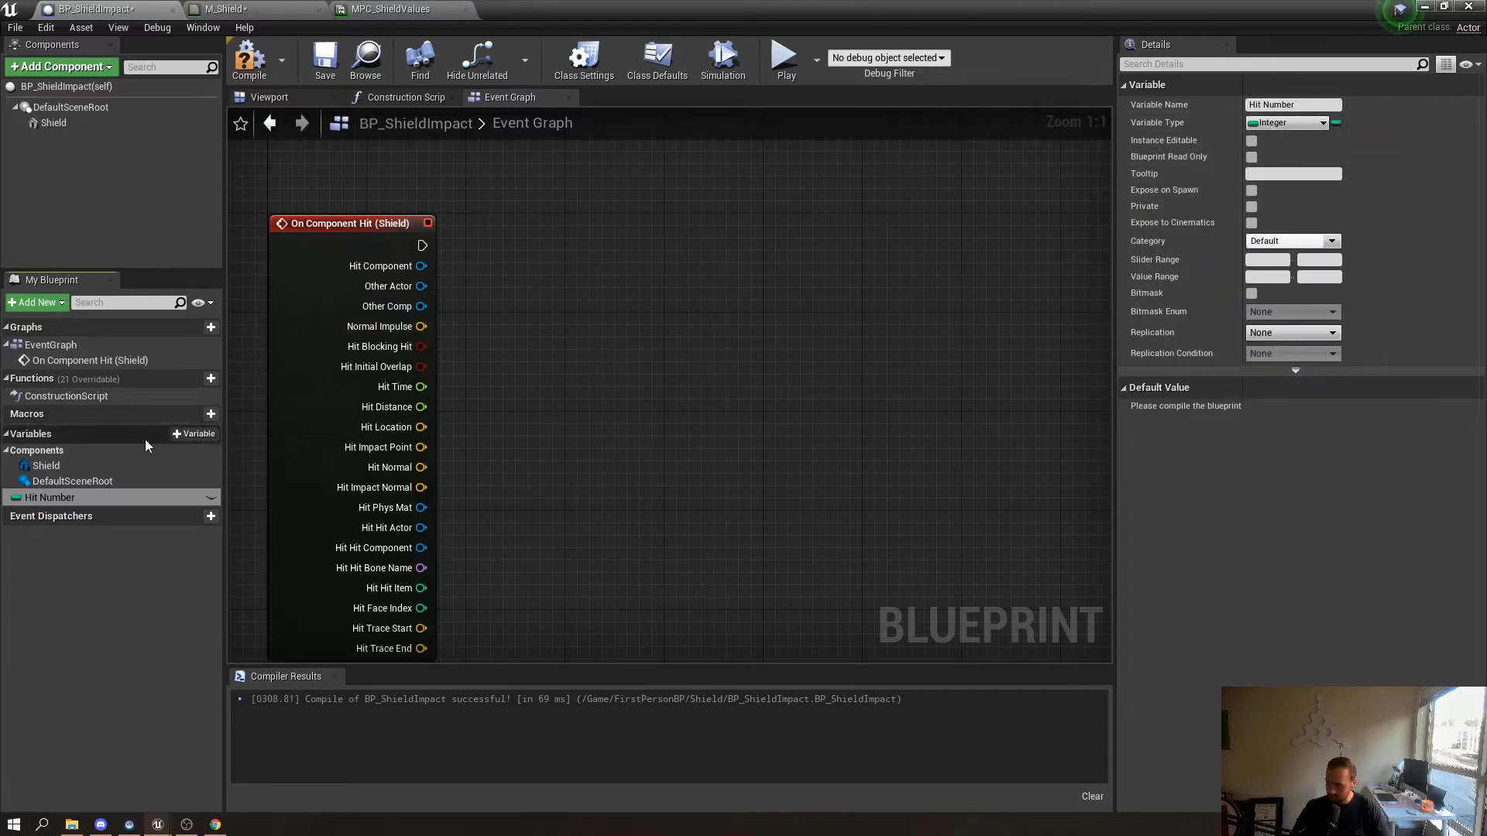
drag(95, 495, 697, 489)
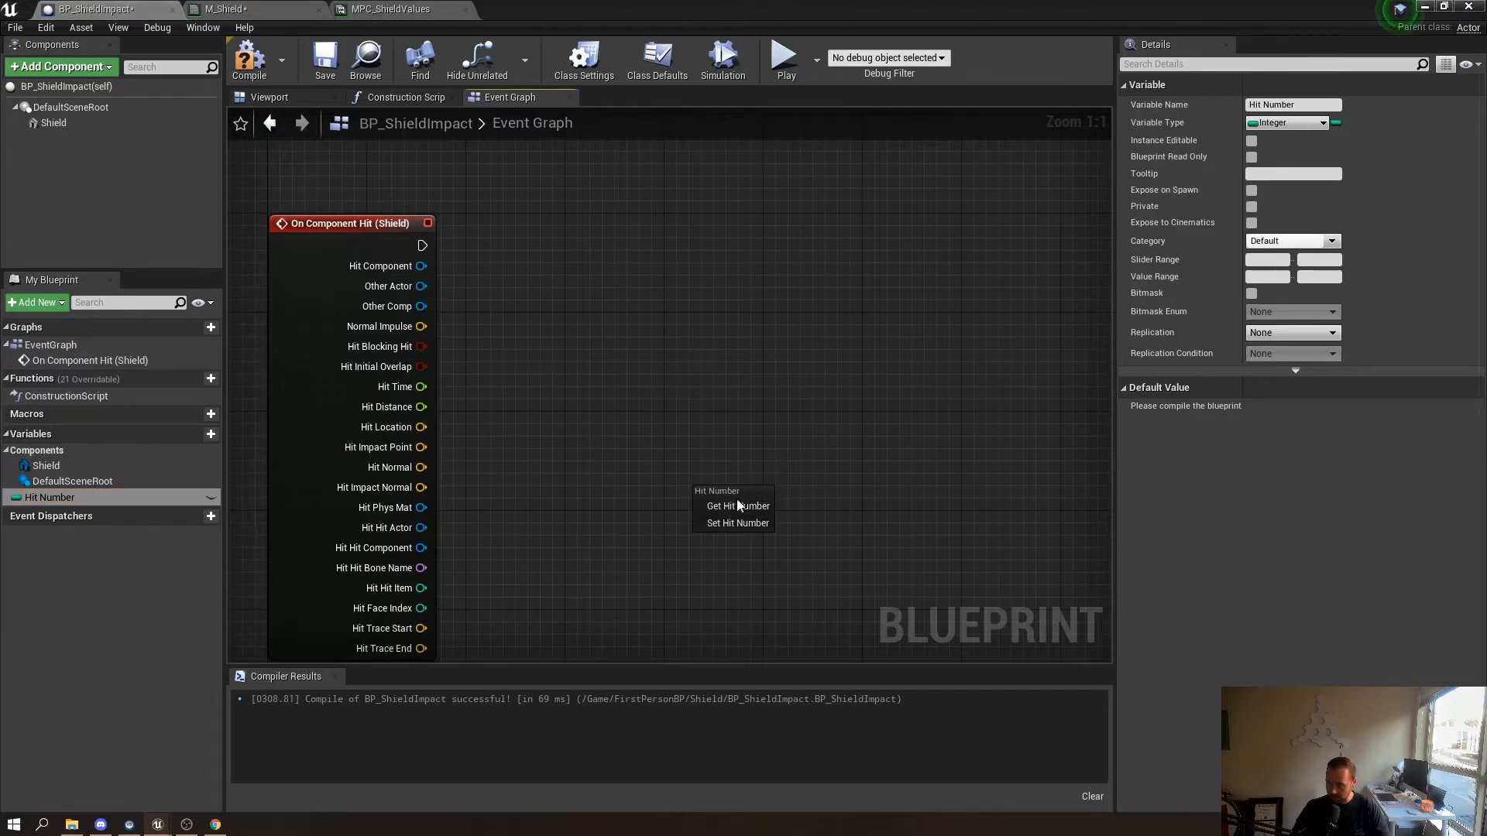
click(760, 513)
right_drag(550, 355, 608, 468)
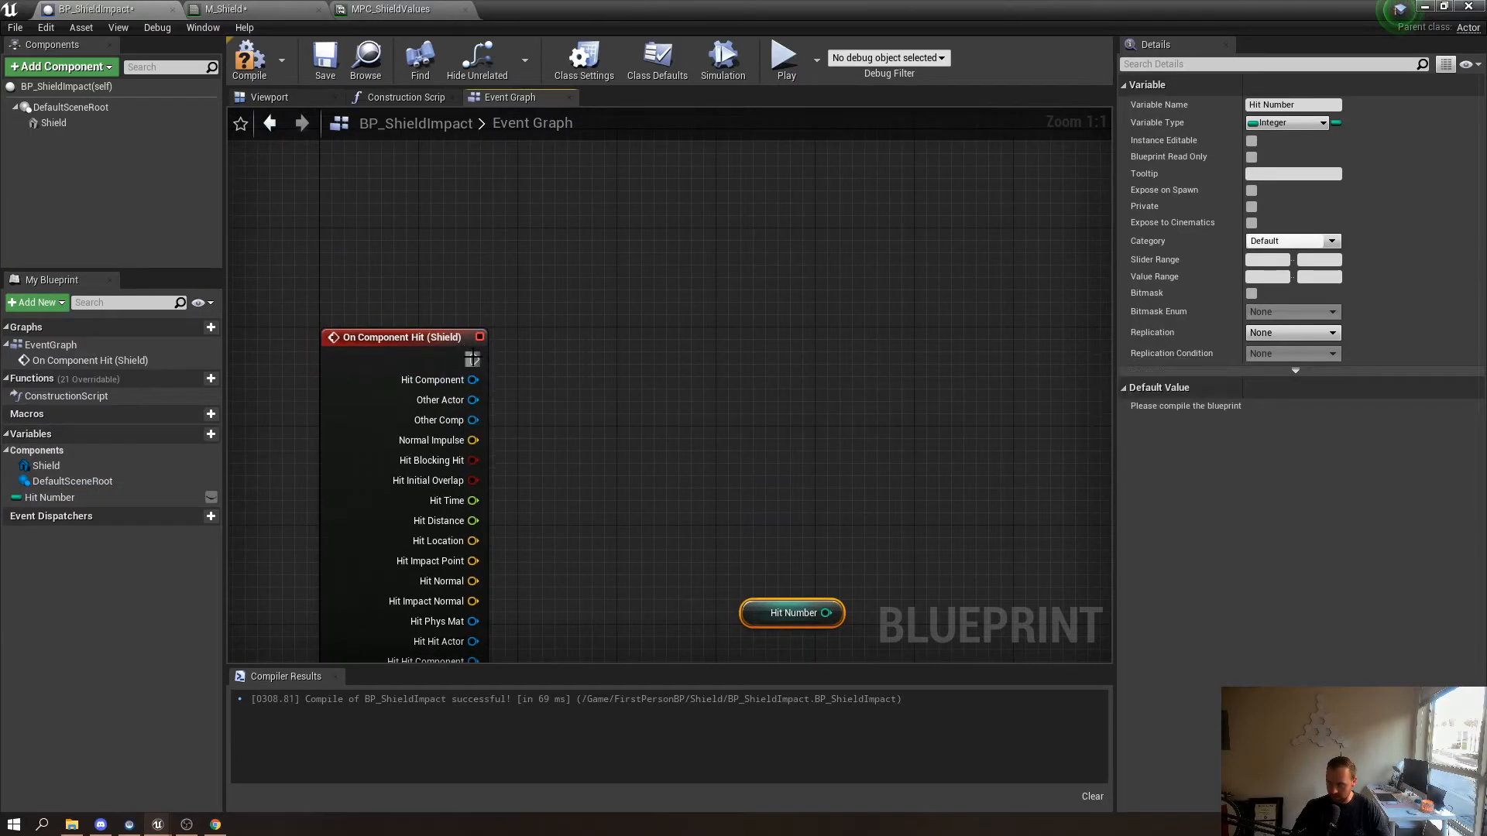
Create a Switch on Int node selected by Hit Number and execute it from the On Component Hit event
drag(782, 605, 734, 429)
text(switchj)
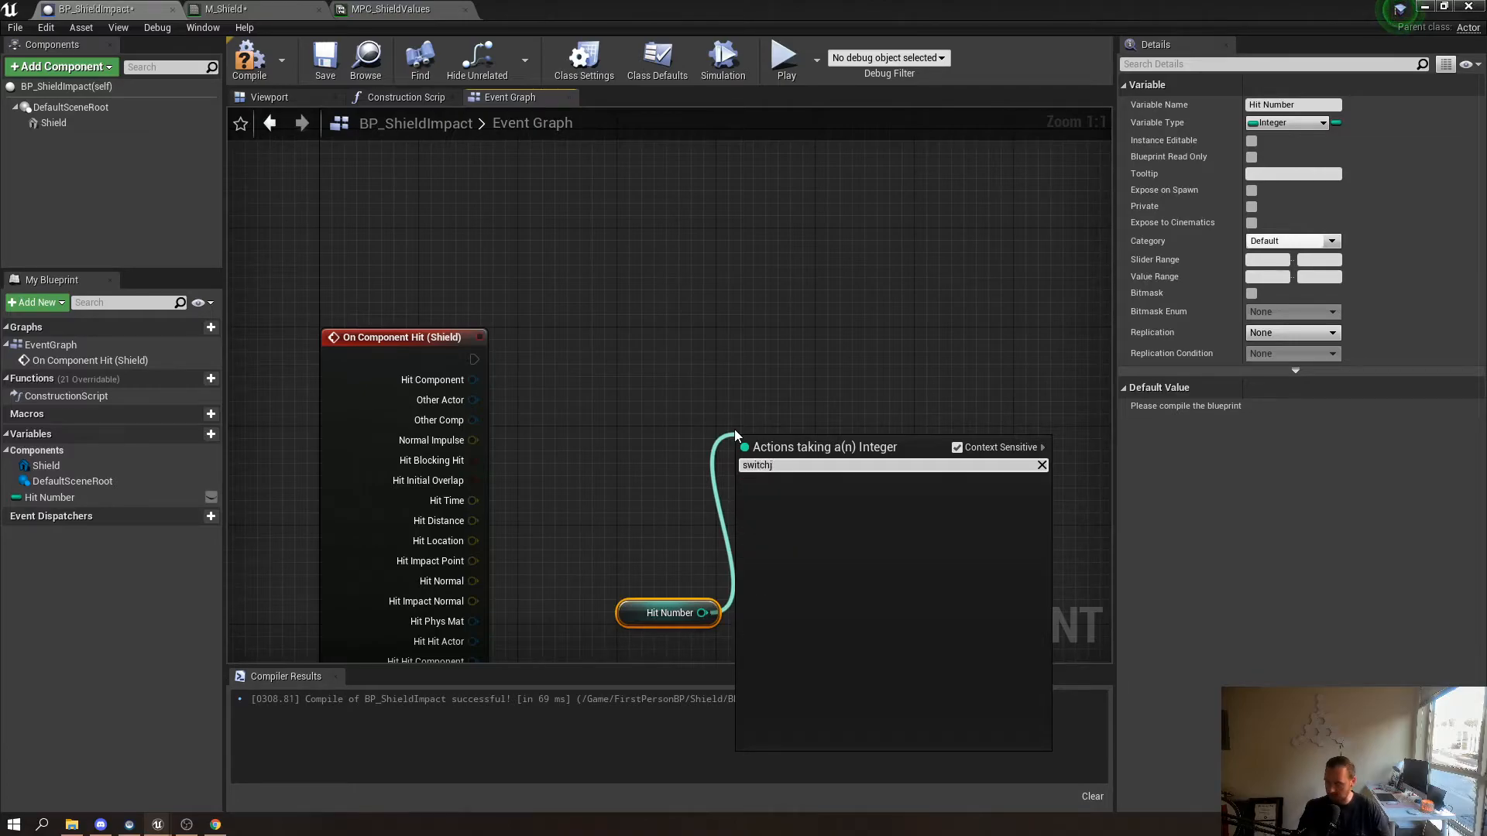
key(Return)
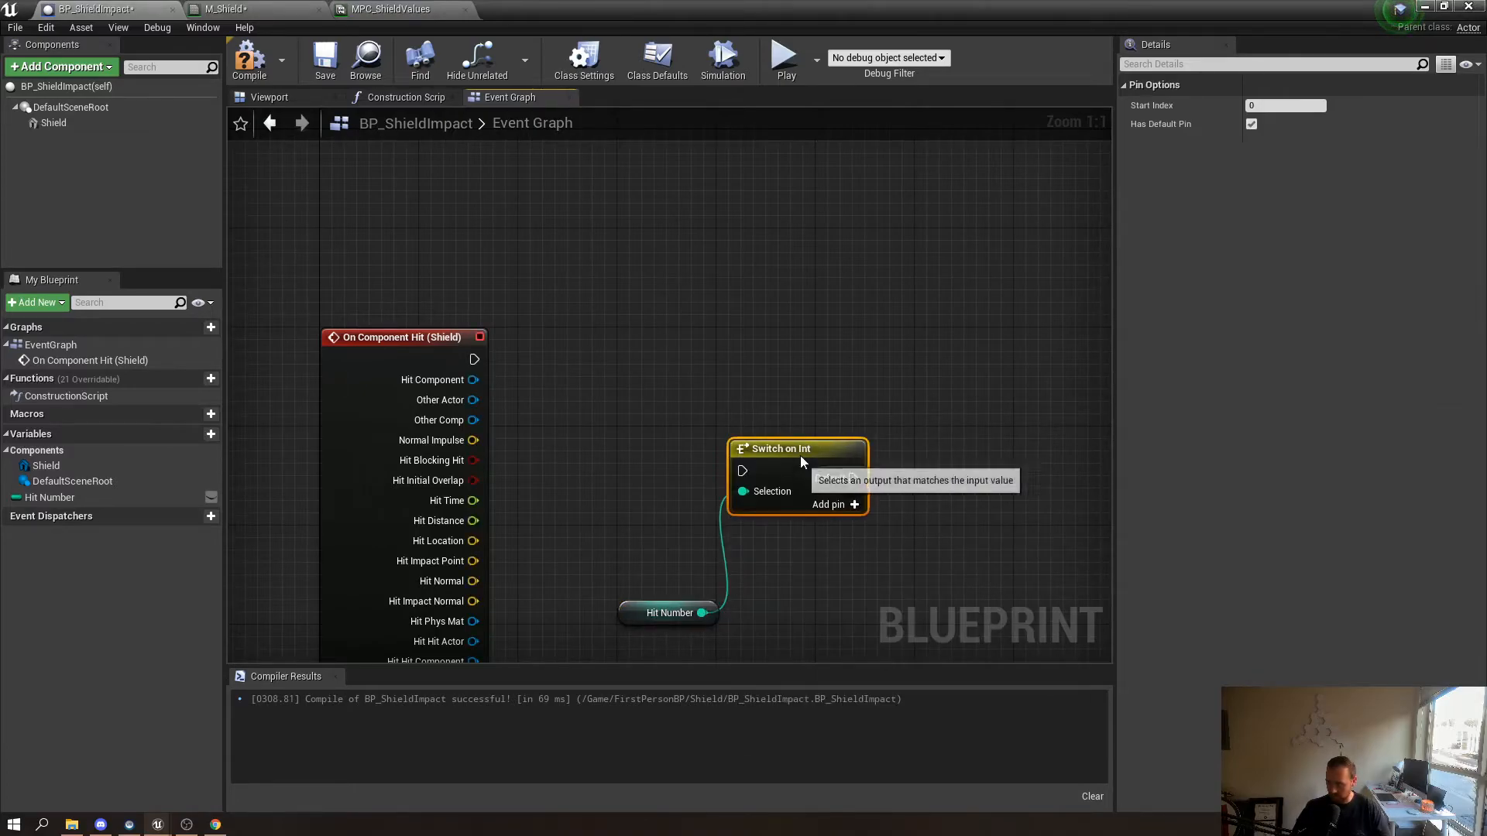
drag(758, 465, 745, 341)
drag(472, 359, 729, 347)
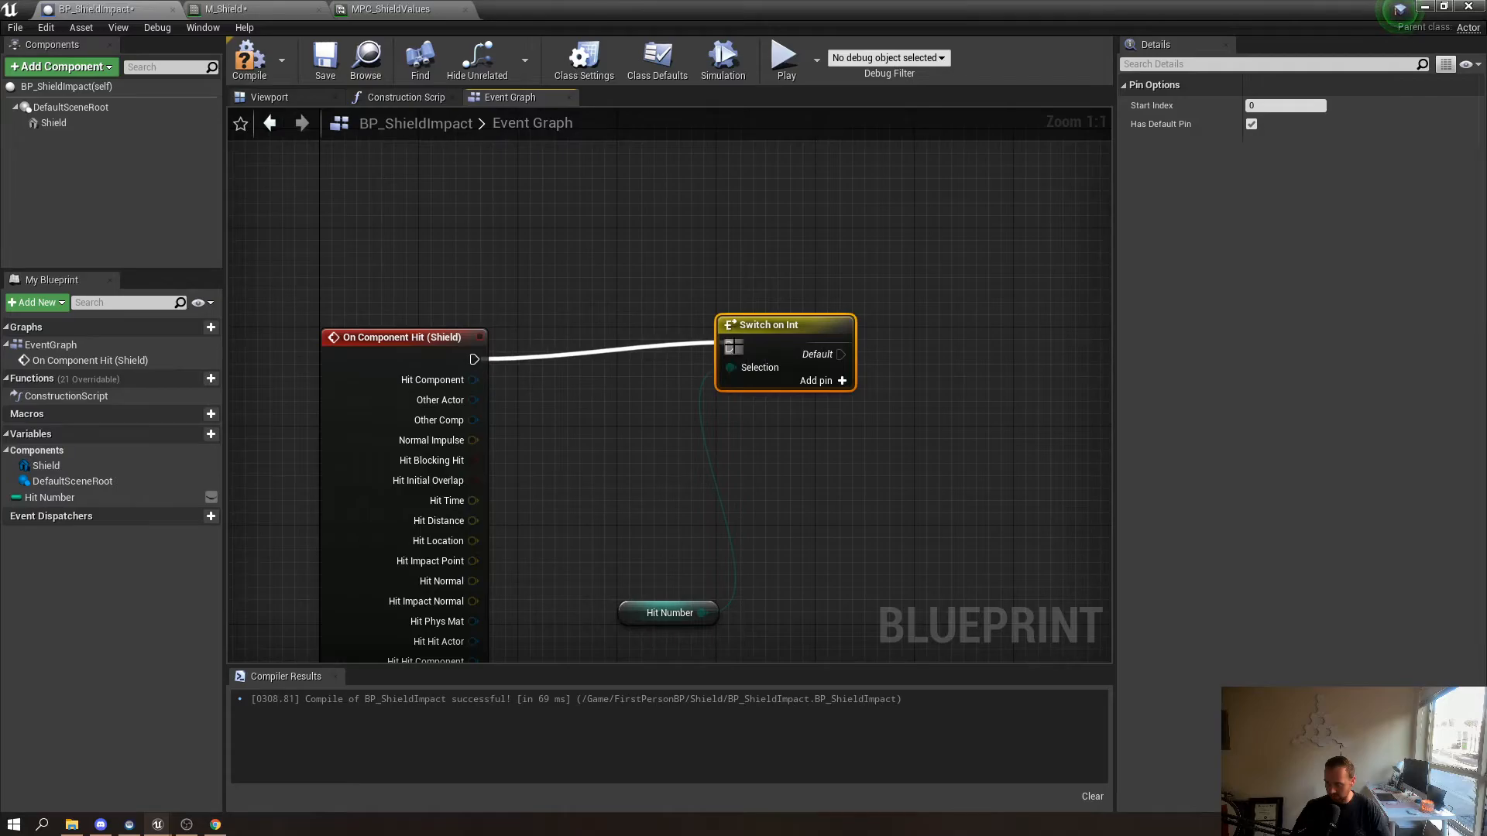
drag(637, 607, 586, 496)
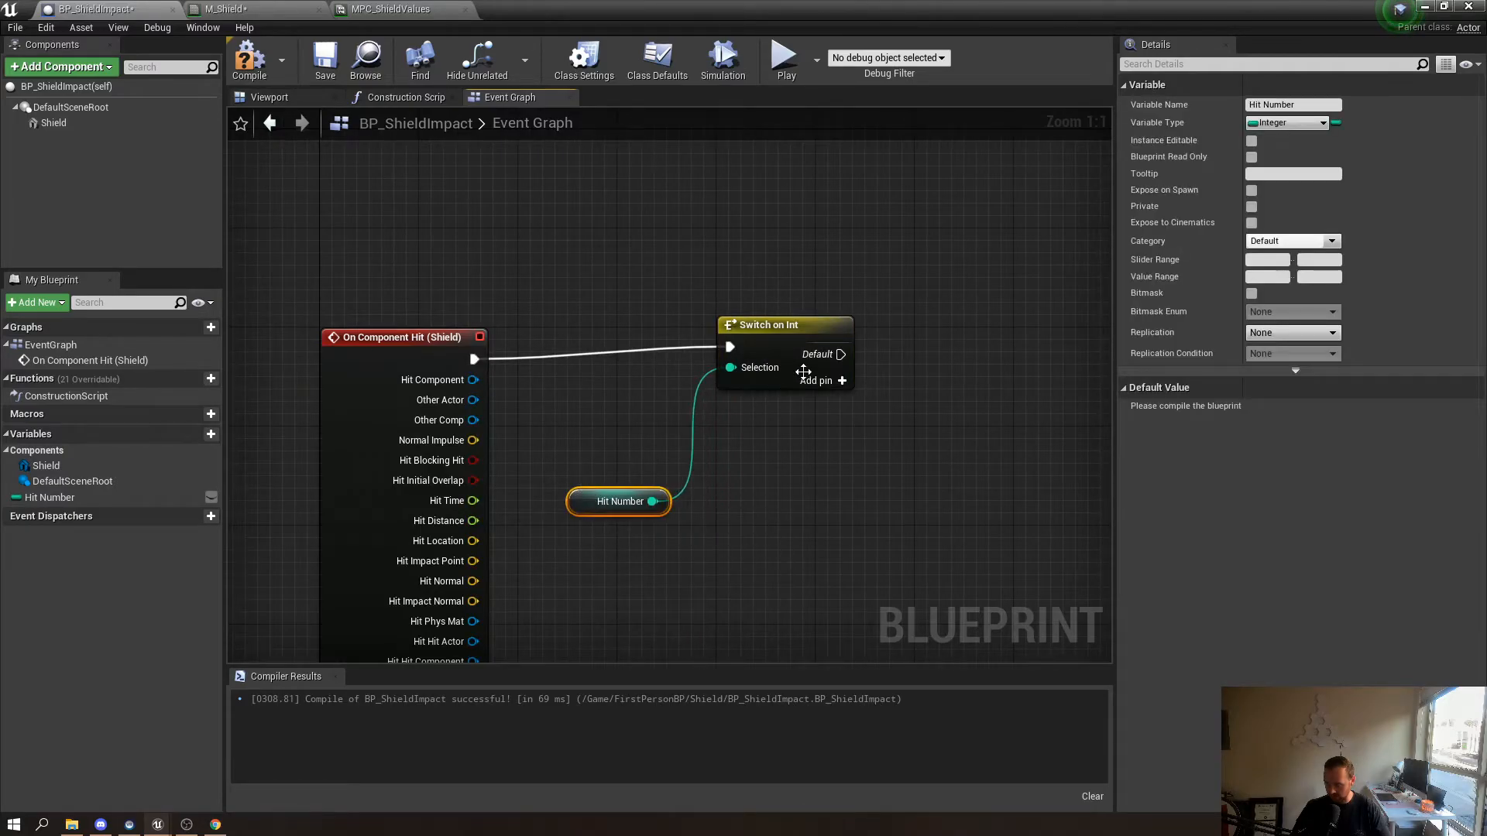
Add output pins 0 and 1 to the Switch on Int node and adjust its placement beside the hit event
click(842, 382)
click(841, 404)
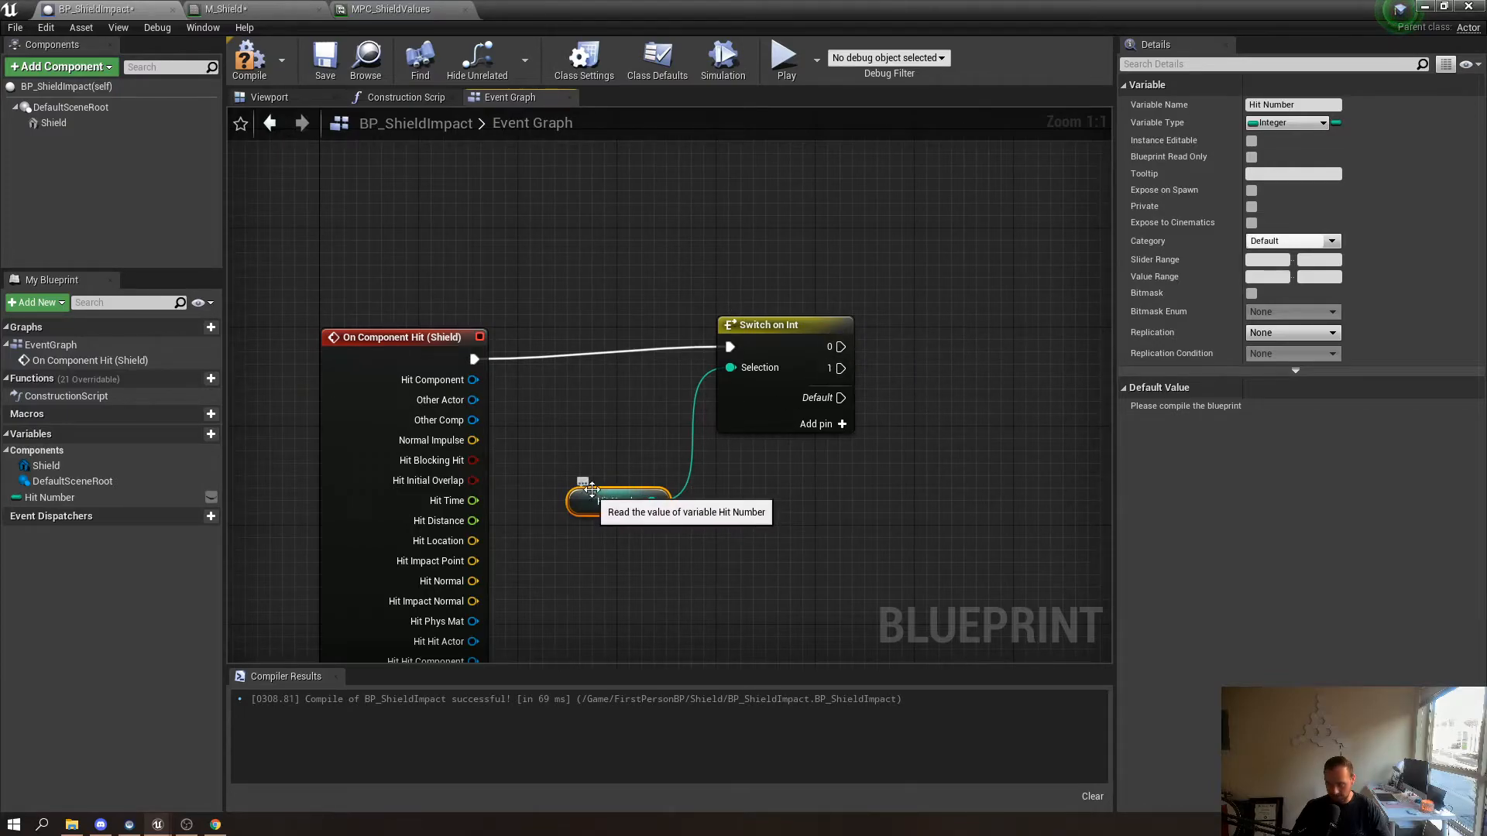
drag(736, 339, 736, 352)
right_drag(977, 428, 724, 406)
drag(636, 405, 806, 404)
right_drag(352, 408, 586, 395)
Add a Set Vector Parameter Value node executed from output 0 of the Switch on Int node and line it up
right_drag(958, 398, 667, 392)
drag(583, 386, 800, 388)
text(set vect)
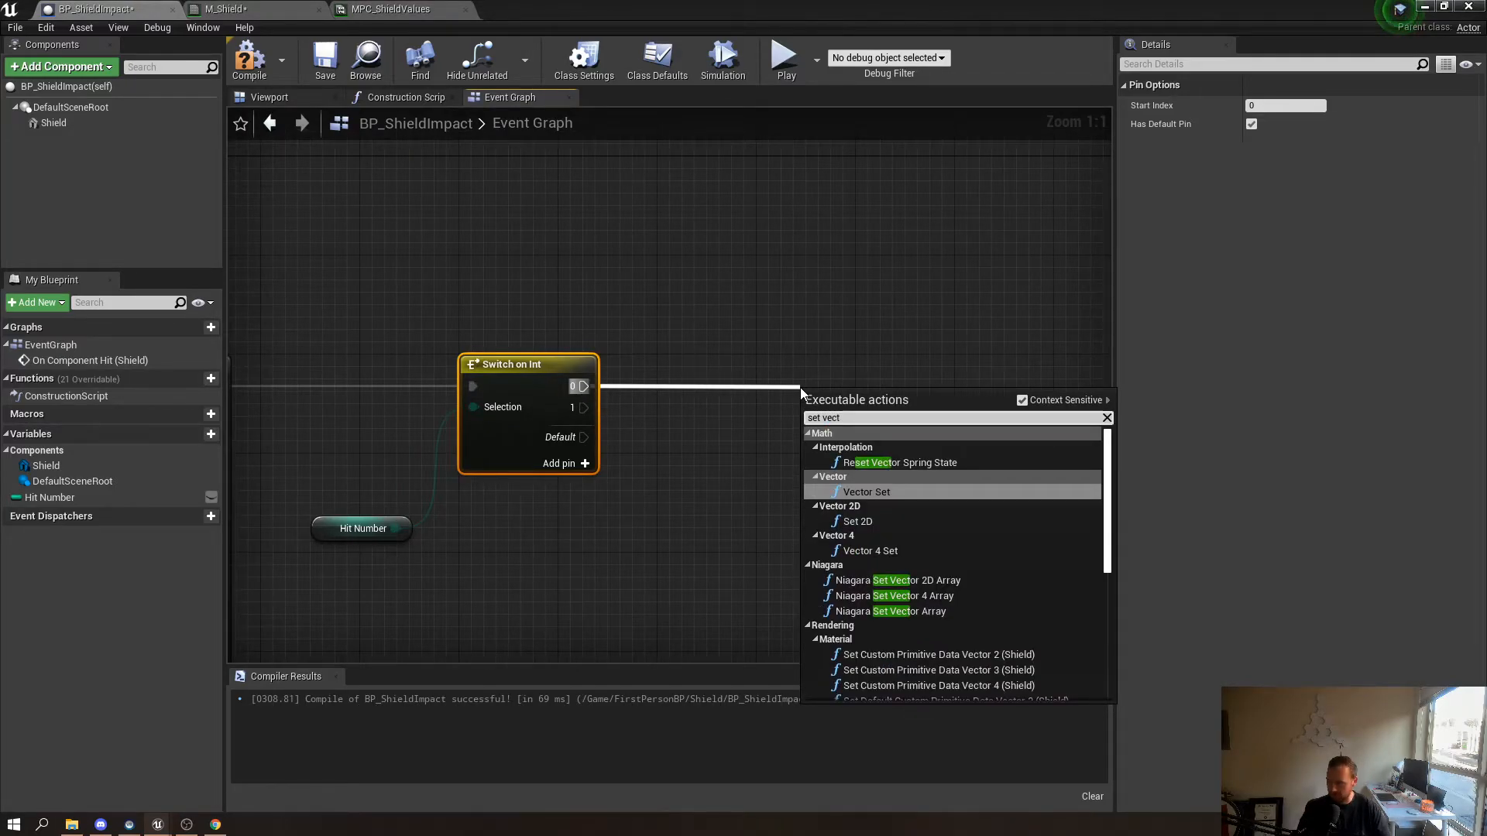
text(or pa)
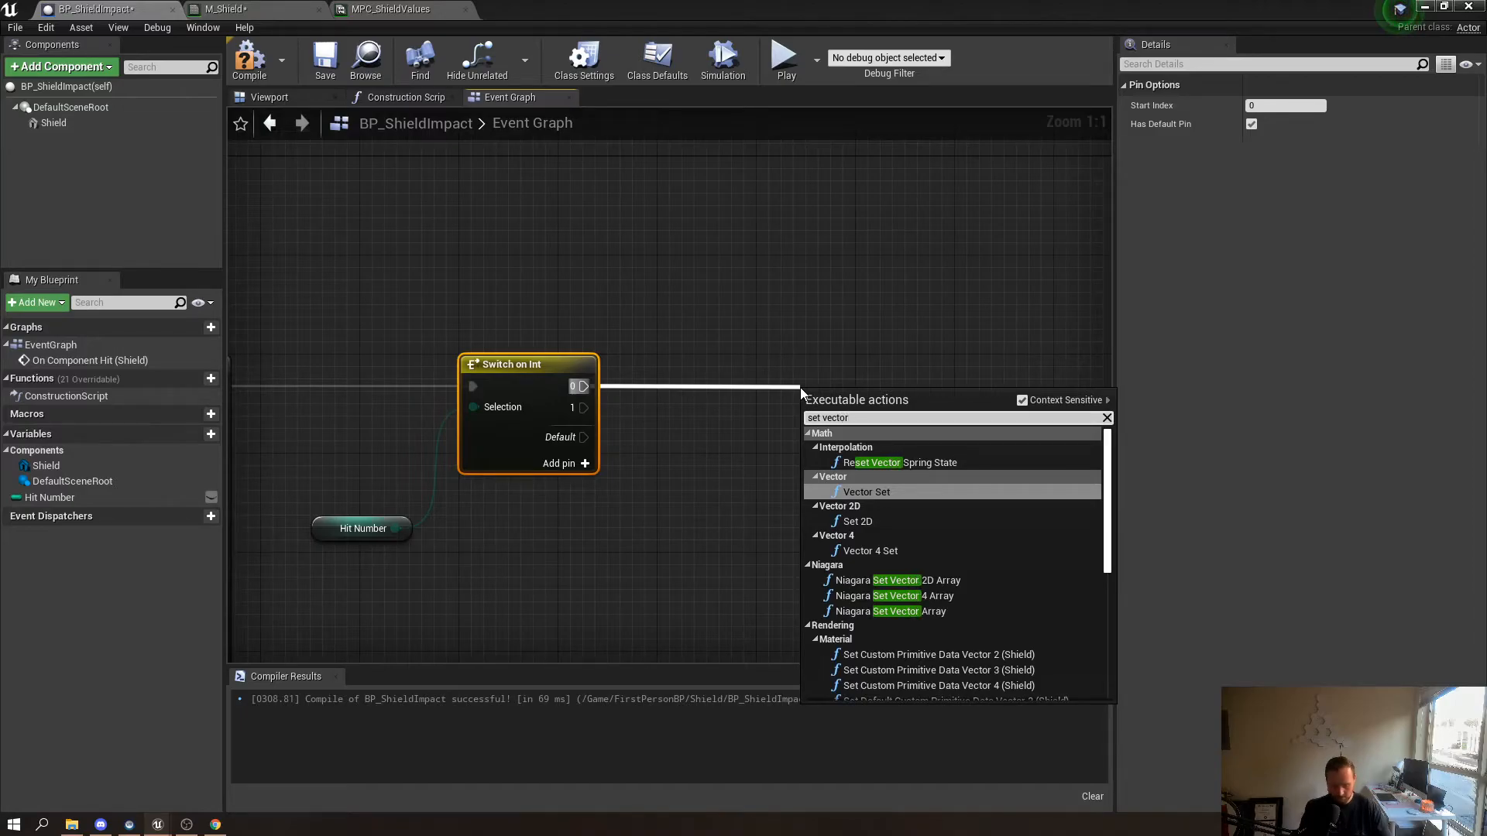
key(Return)
drag(869, 416, 806, 379)
Set the vector parameter node's collection to MPC_ShieldValues and its parameter name to Loc0
right_drag(982, 384, 872, 371)
click(685, 408)
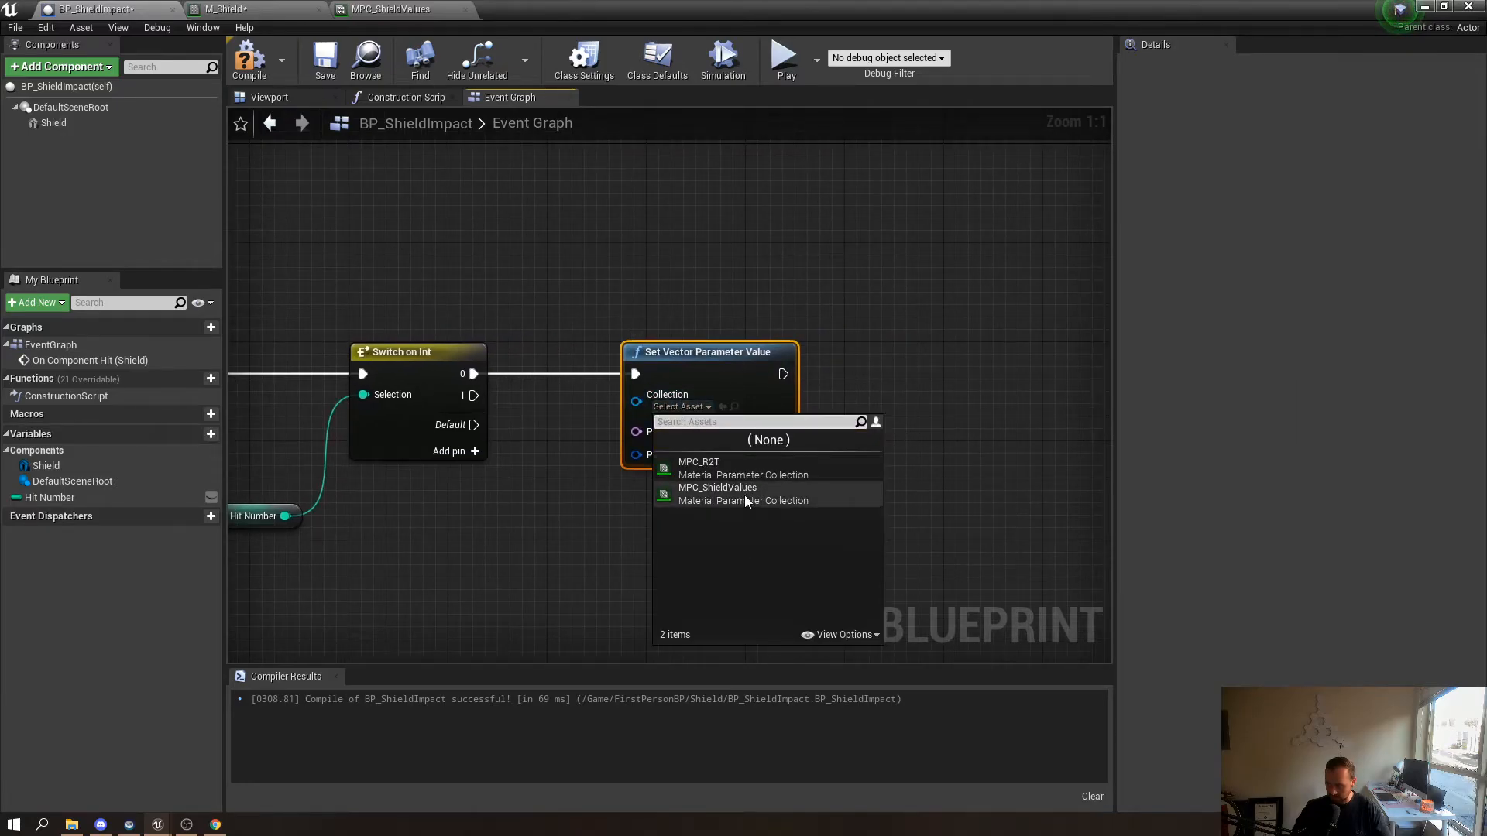
click(745, 495)
click(731, 433)
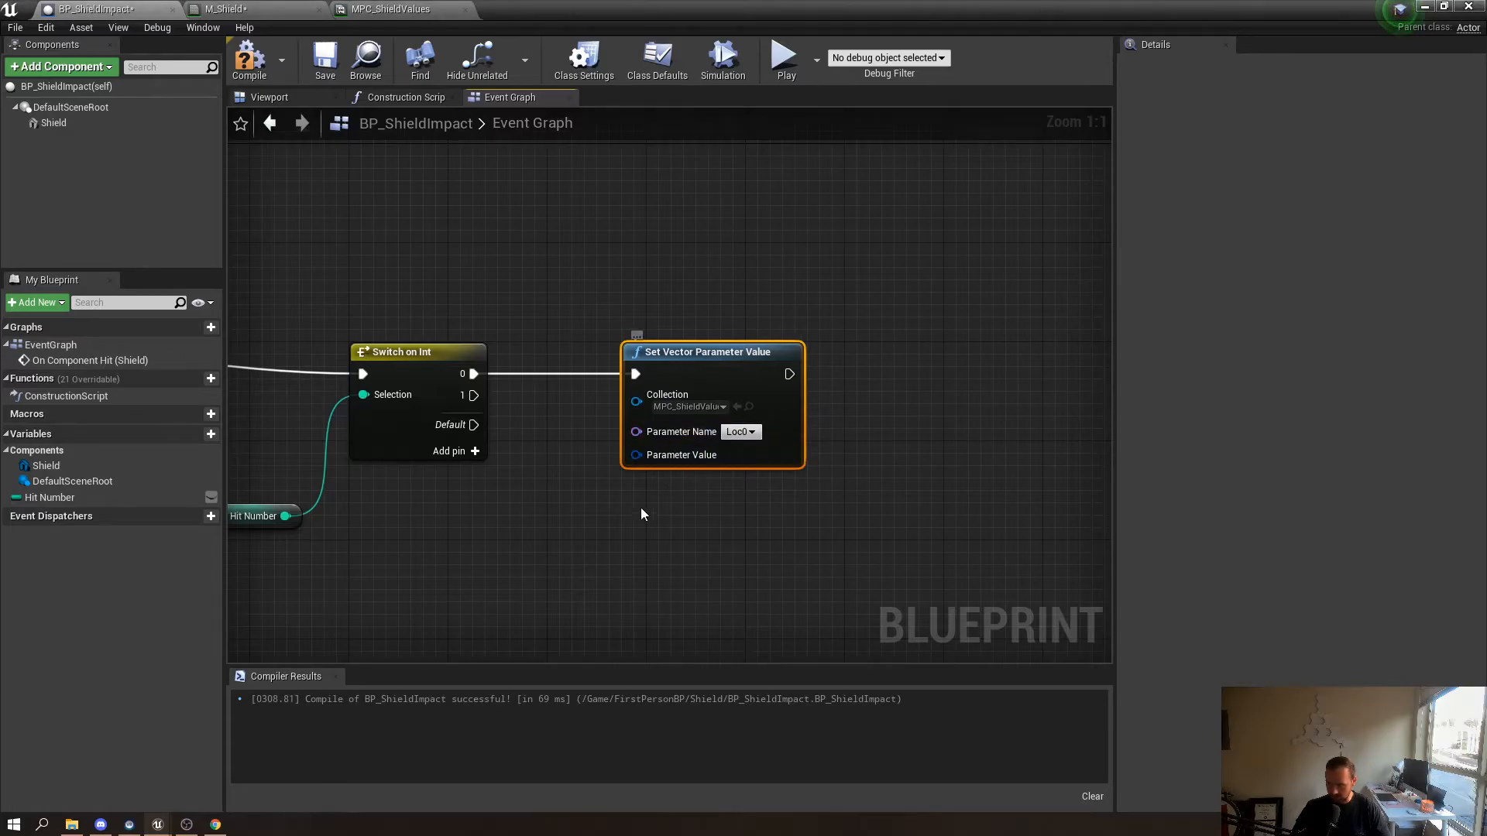
Connect the event's Hit Location to the node's Parameter Value and place the conversion node below the Switch on Int node
right_drag(597, 546, 891, 436)
drag(401, 445, 931, 345)
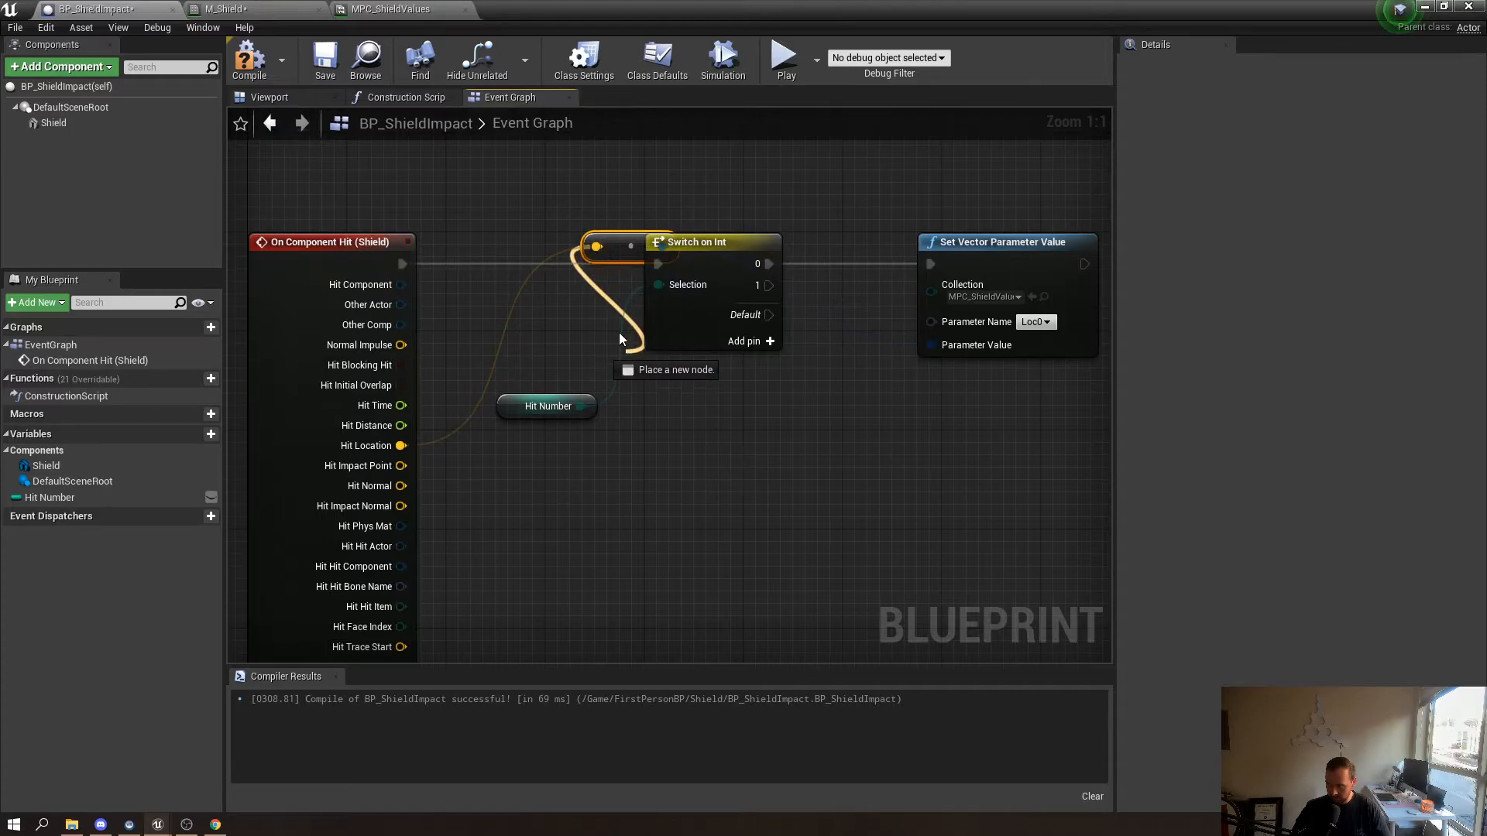
drag(610, 255, 638, 449)
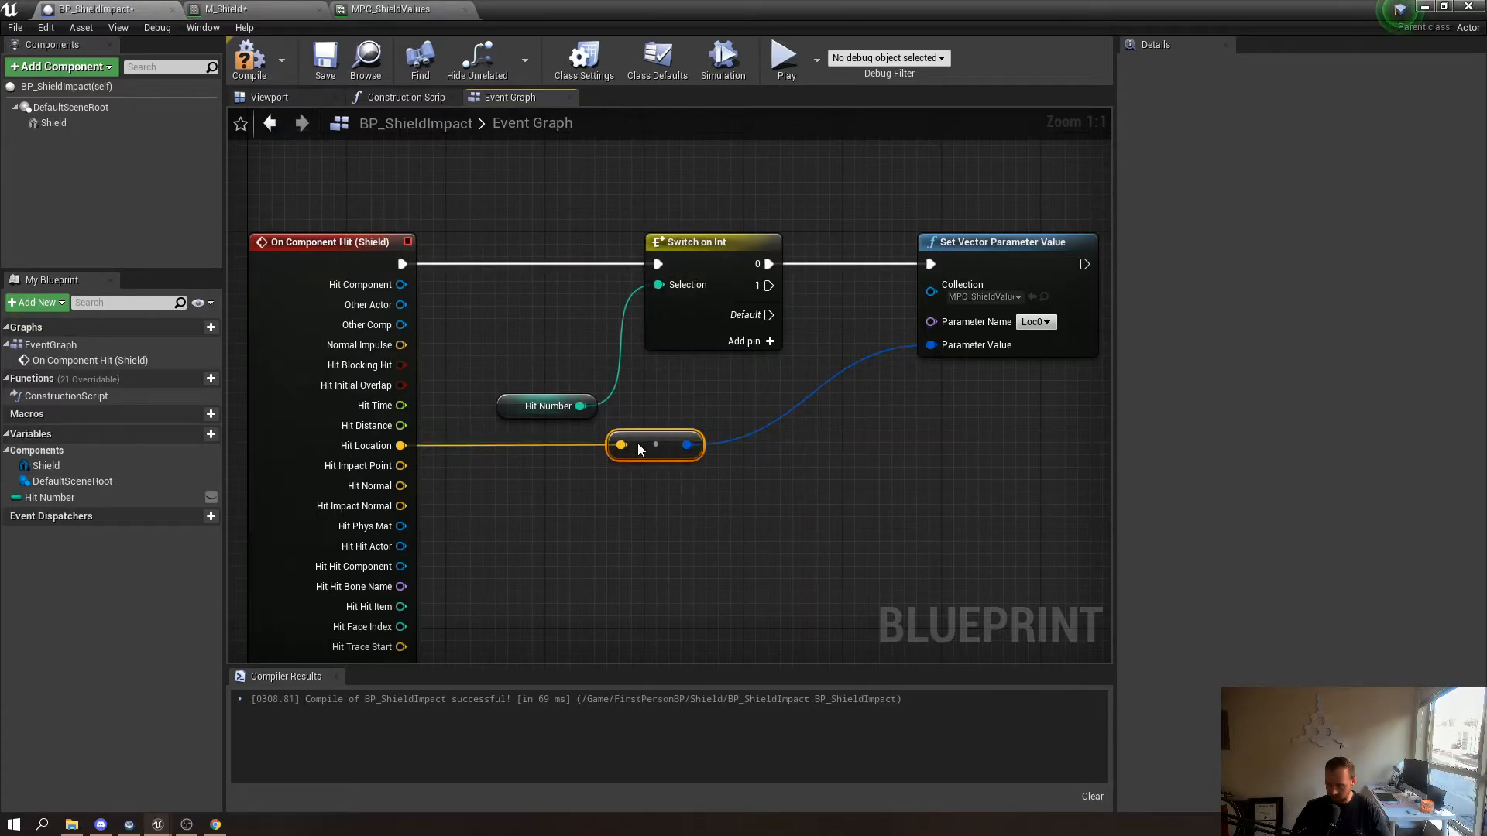
Expand the advanced details of the Hit Number variable and compile the blueprint
click(545, 404)
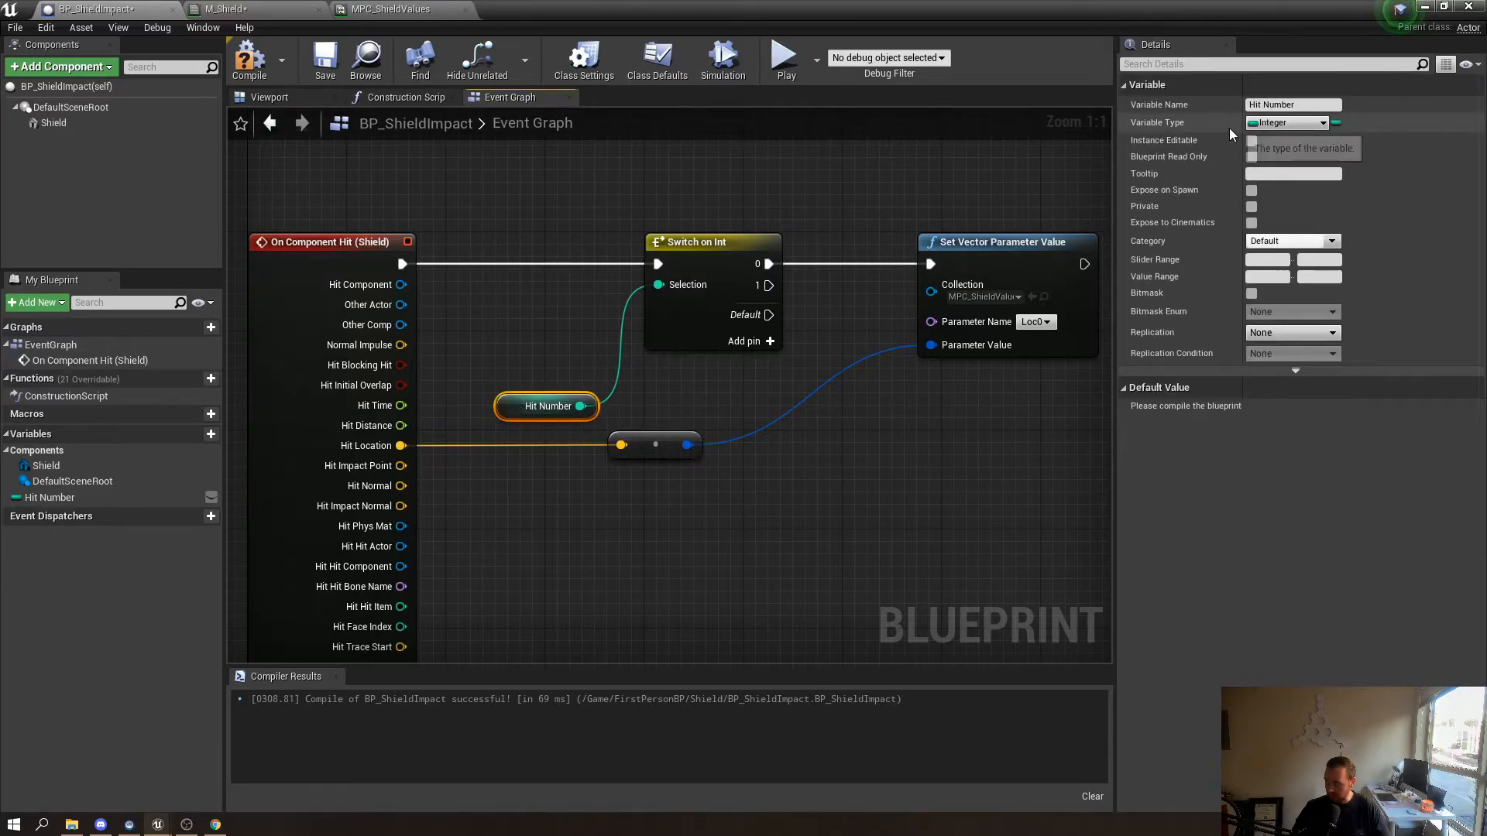
click(1295, 371)
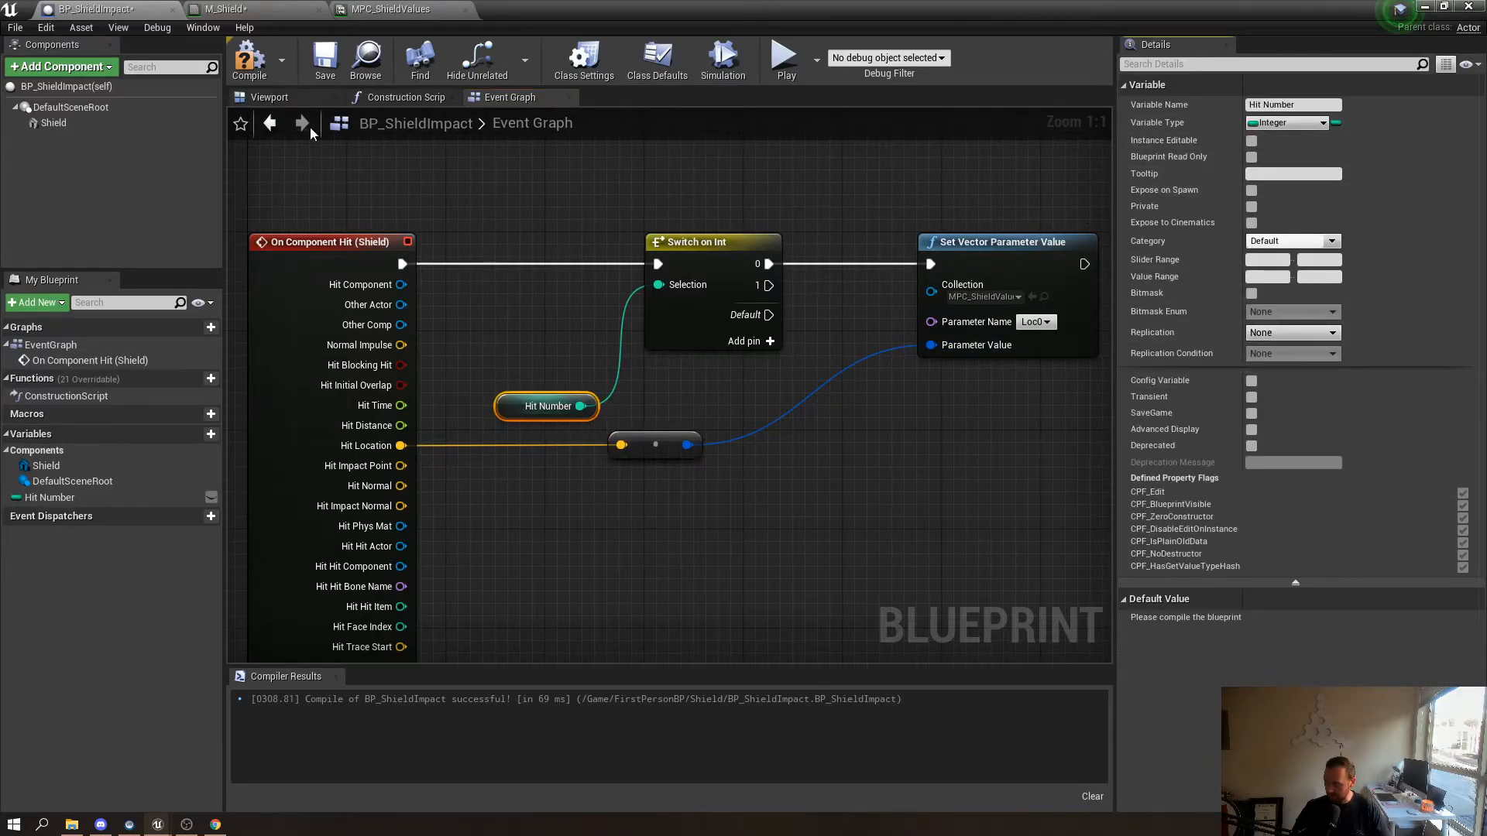
click(267, 76)
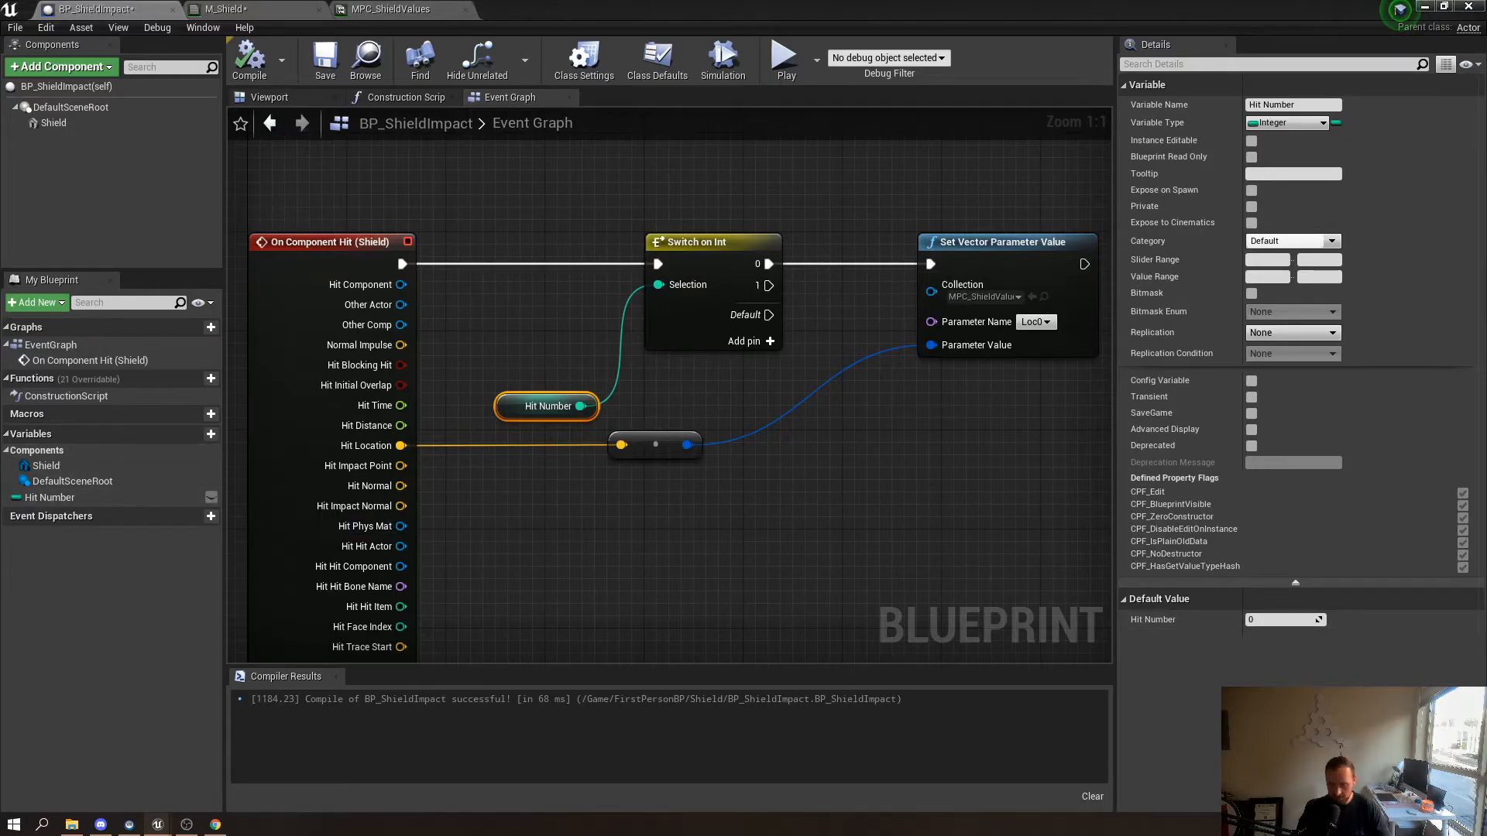
Move the blueprint window aside, play the level and shoot the shield dome to test the impact, ending the play session
drag(852, 7, 0, 232)
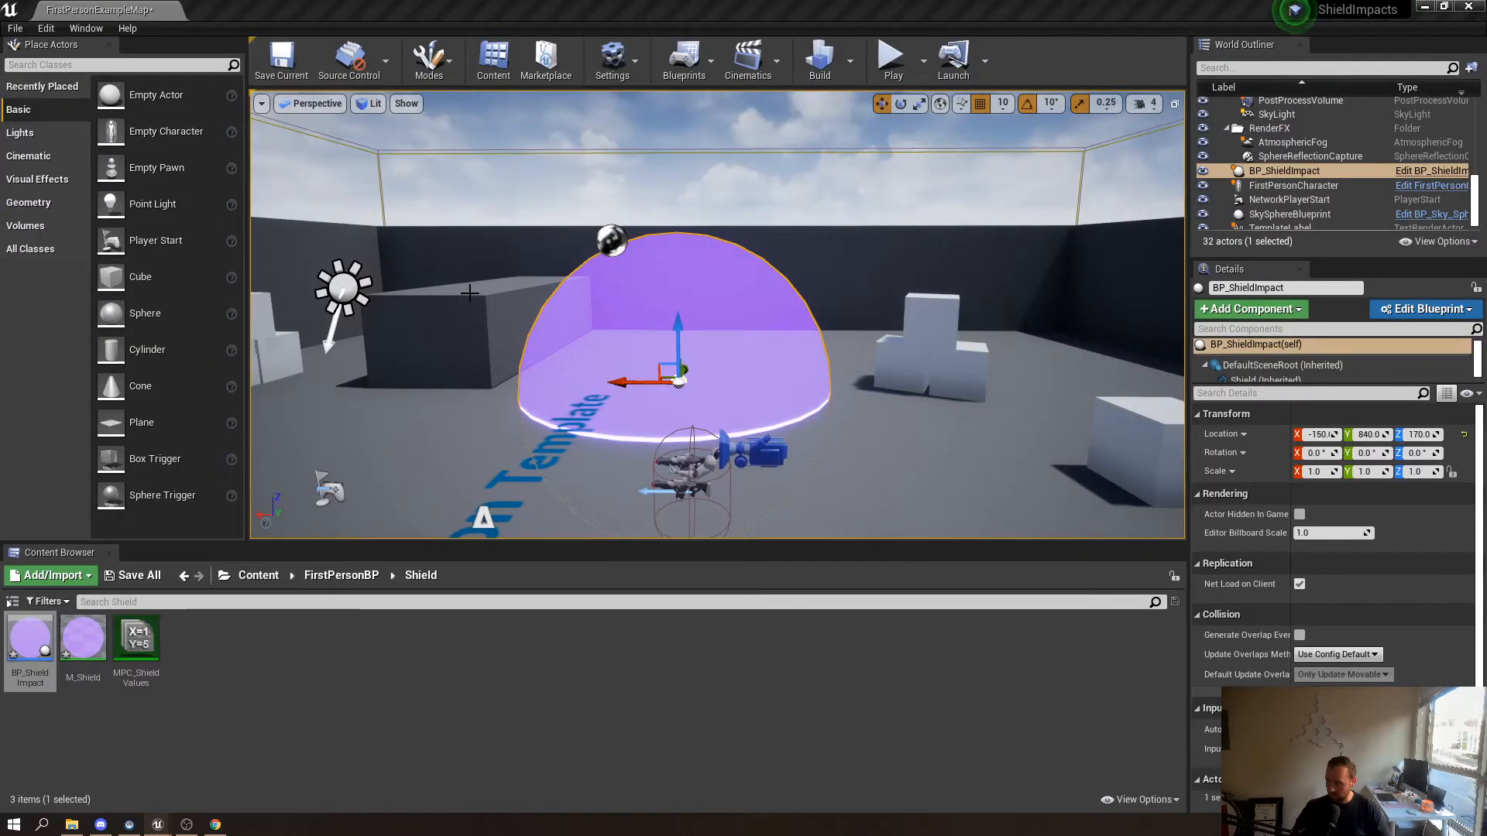
right_drag(472, 295, 422, 283)
key(alt+p)
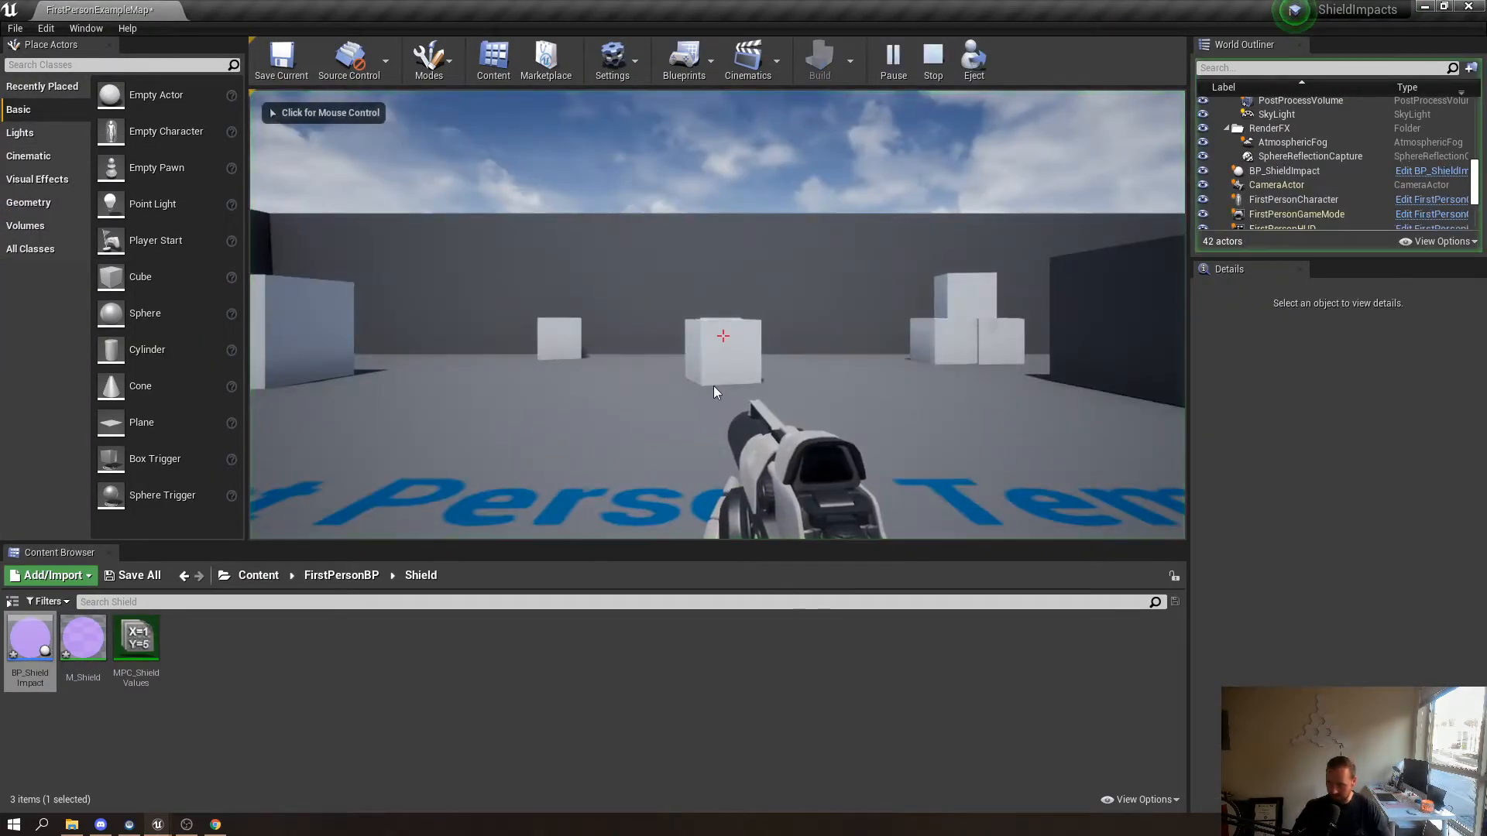
click(473, 295)
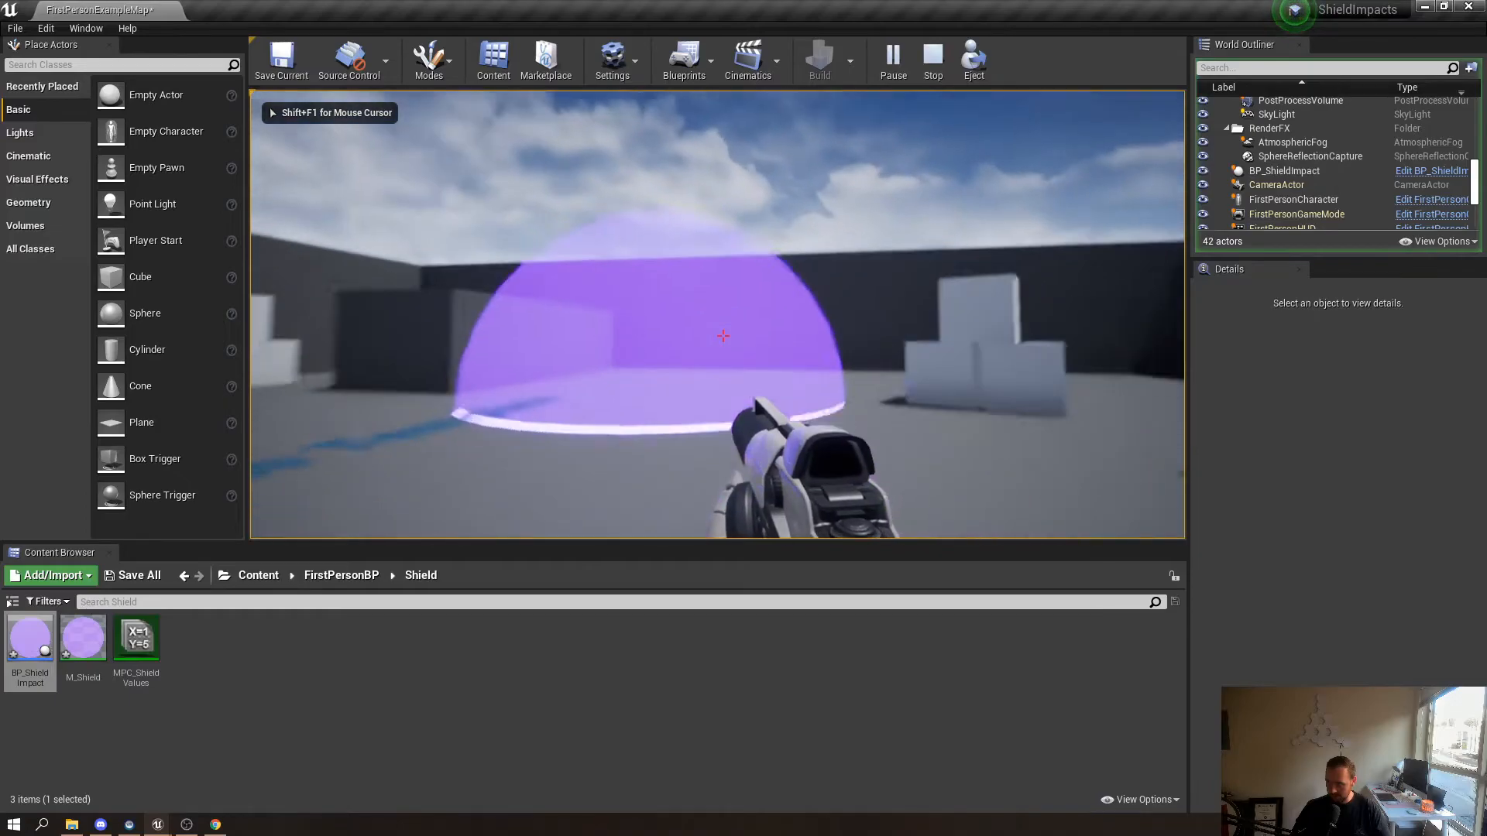
click(722, 335)
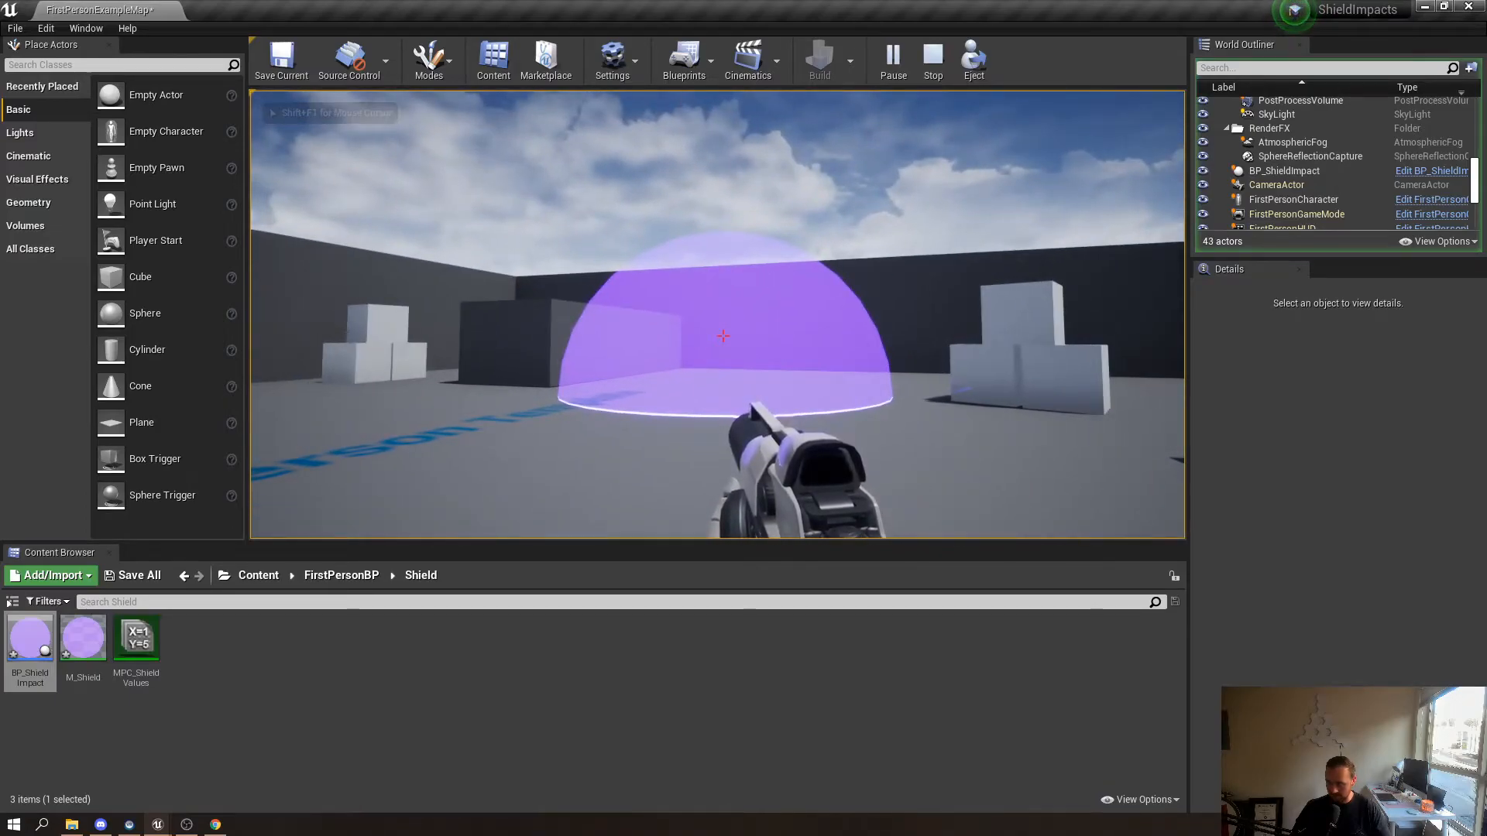
click(723, 336)
key(w)
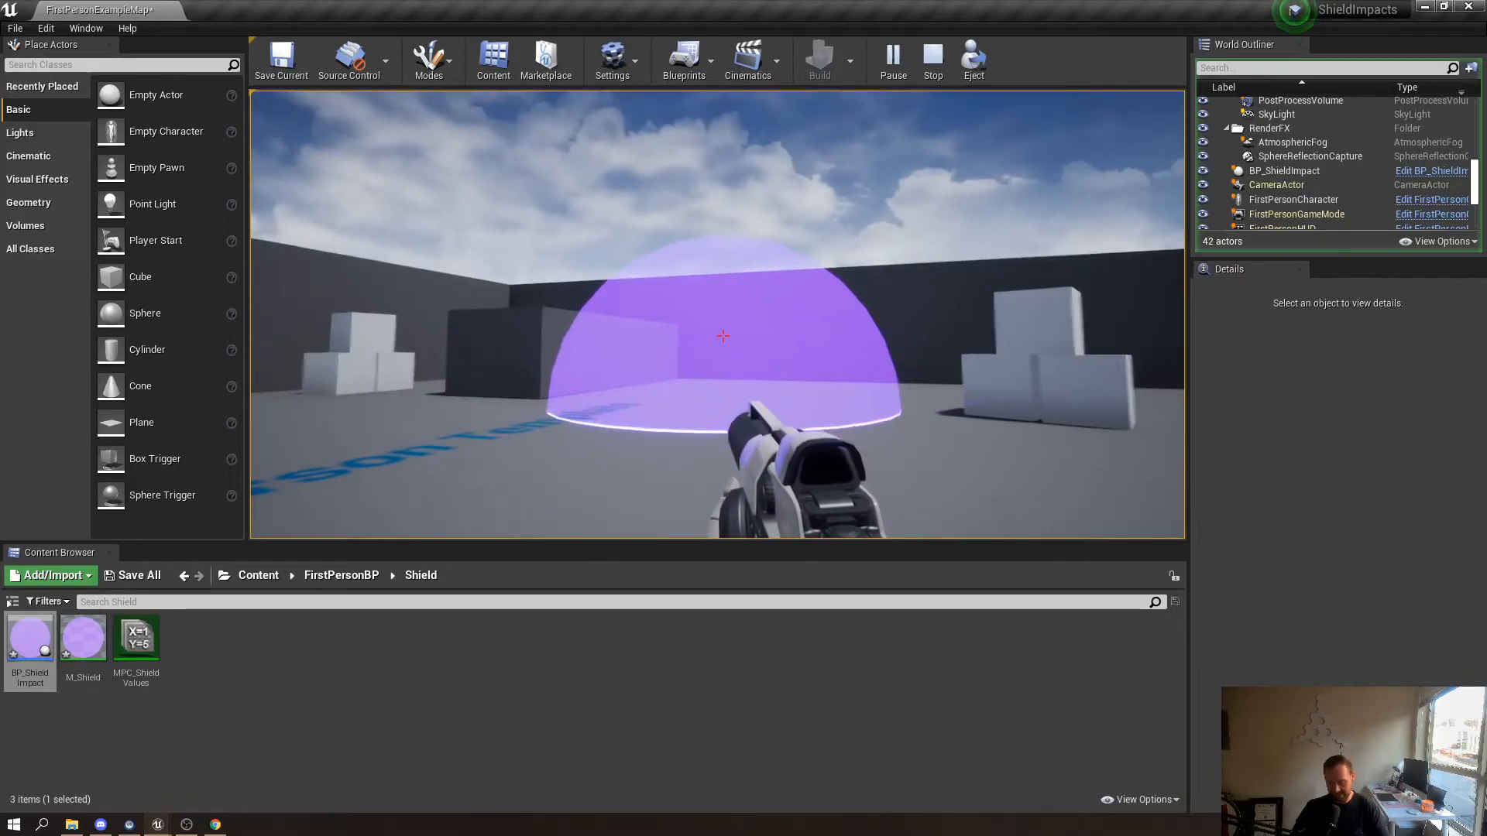
key(Escape)
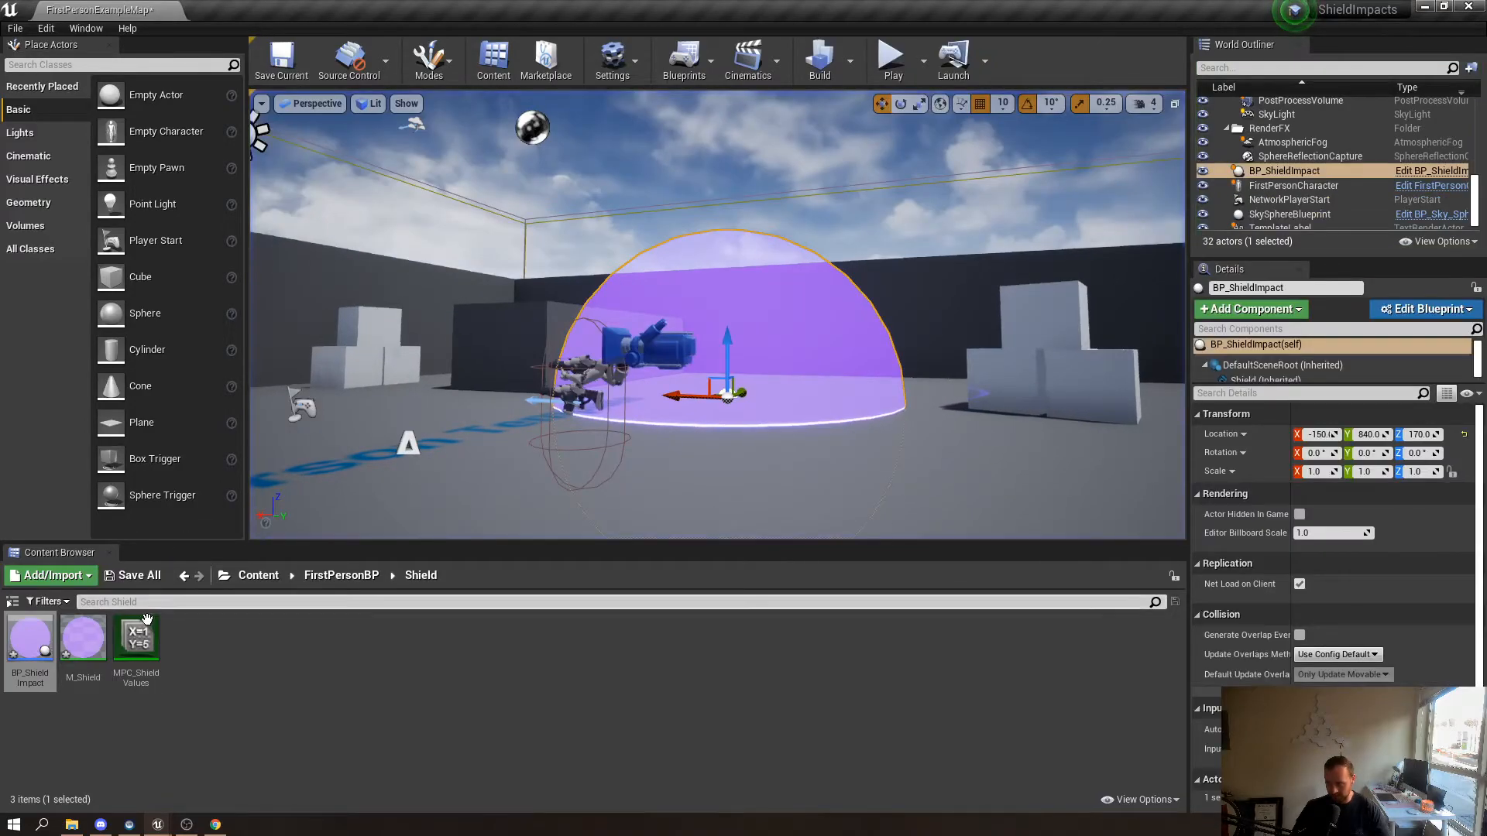
Open the MPC_ShieldValues parameter collection and set the default value of Radius0 to 100
double_click(135, 643)
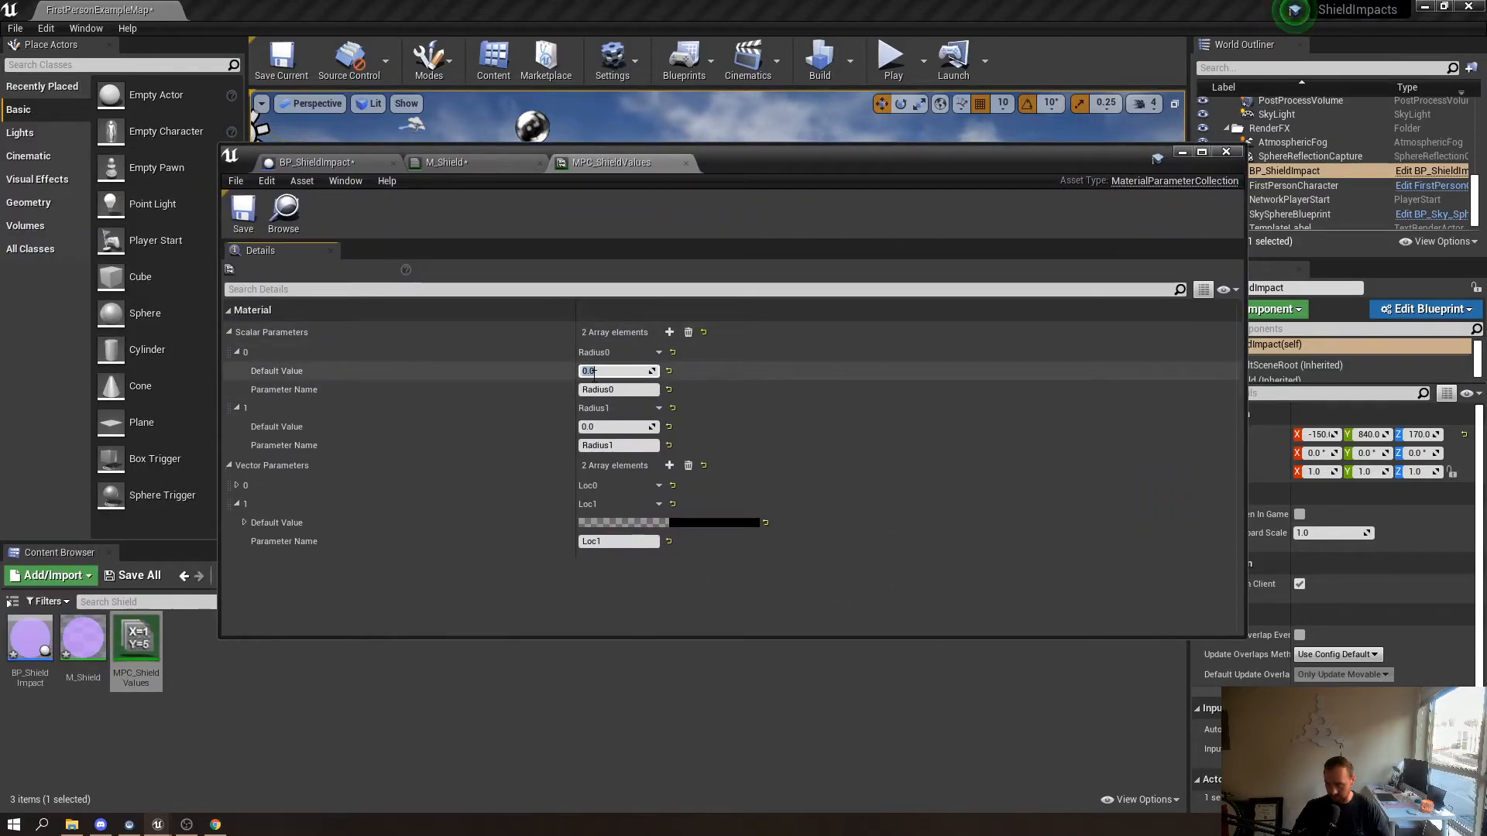
text(100)
key(Return)
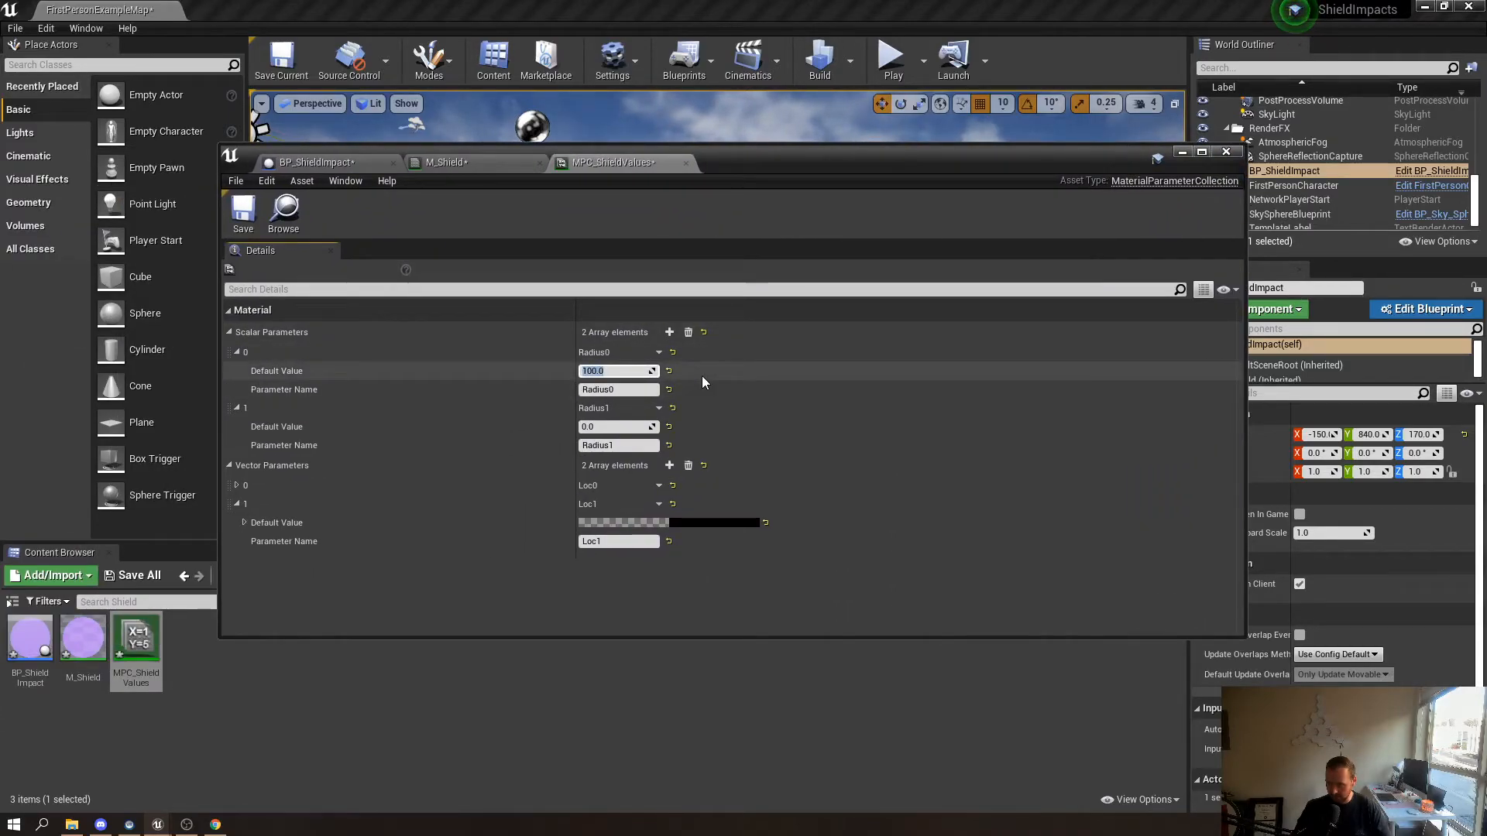
Play the level again and shoot the shield dome to test the impact with the enlarged radius, releasing the cursor at the end
drag(782, 153, 0, 186)
right_drag(772, 241, 736, 213)
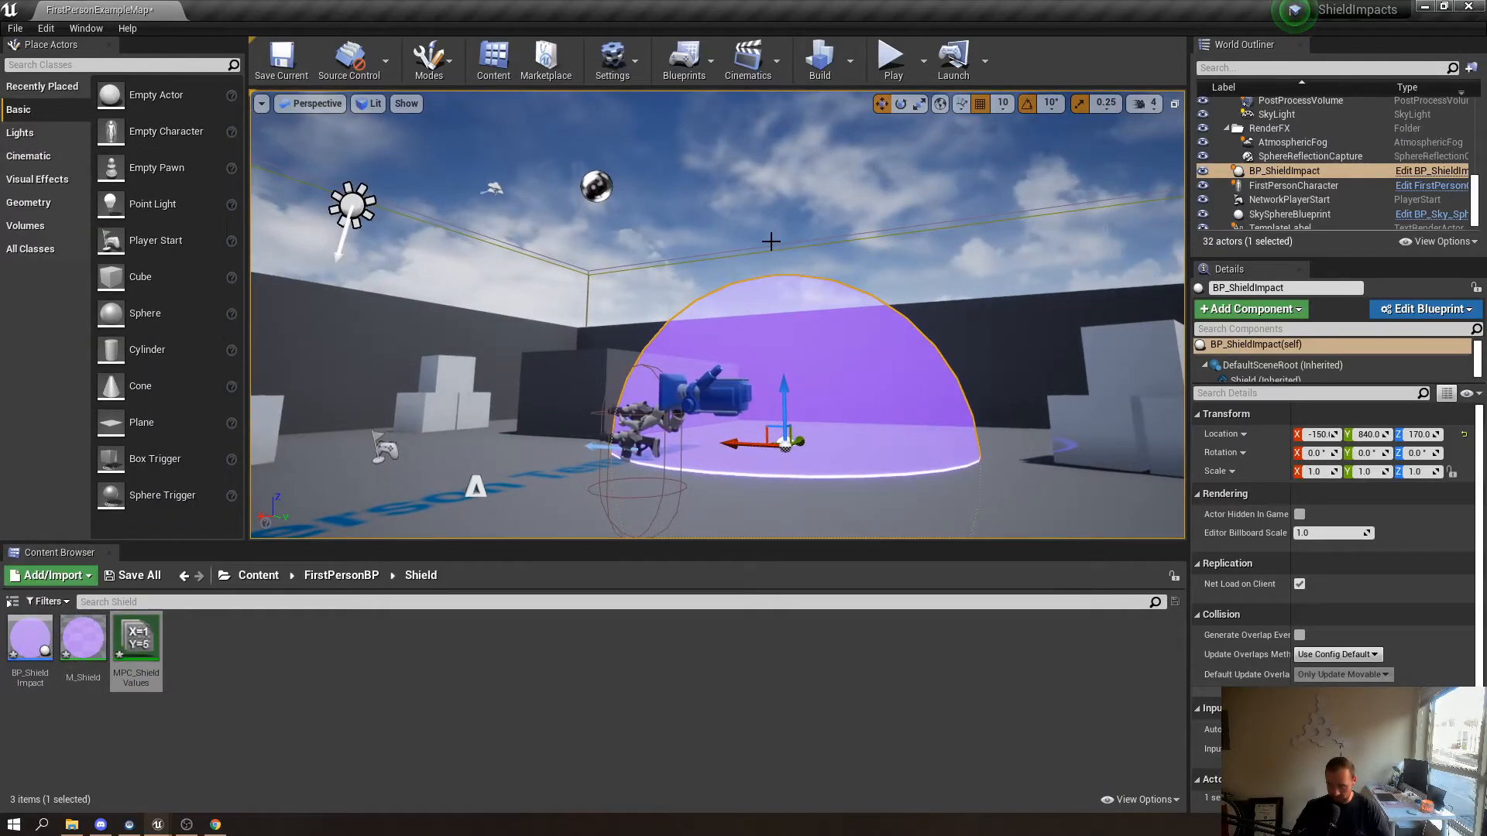
key(alt+p)
click(770, 242)
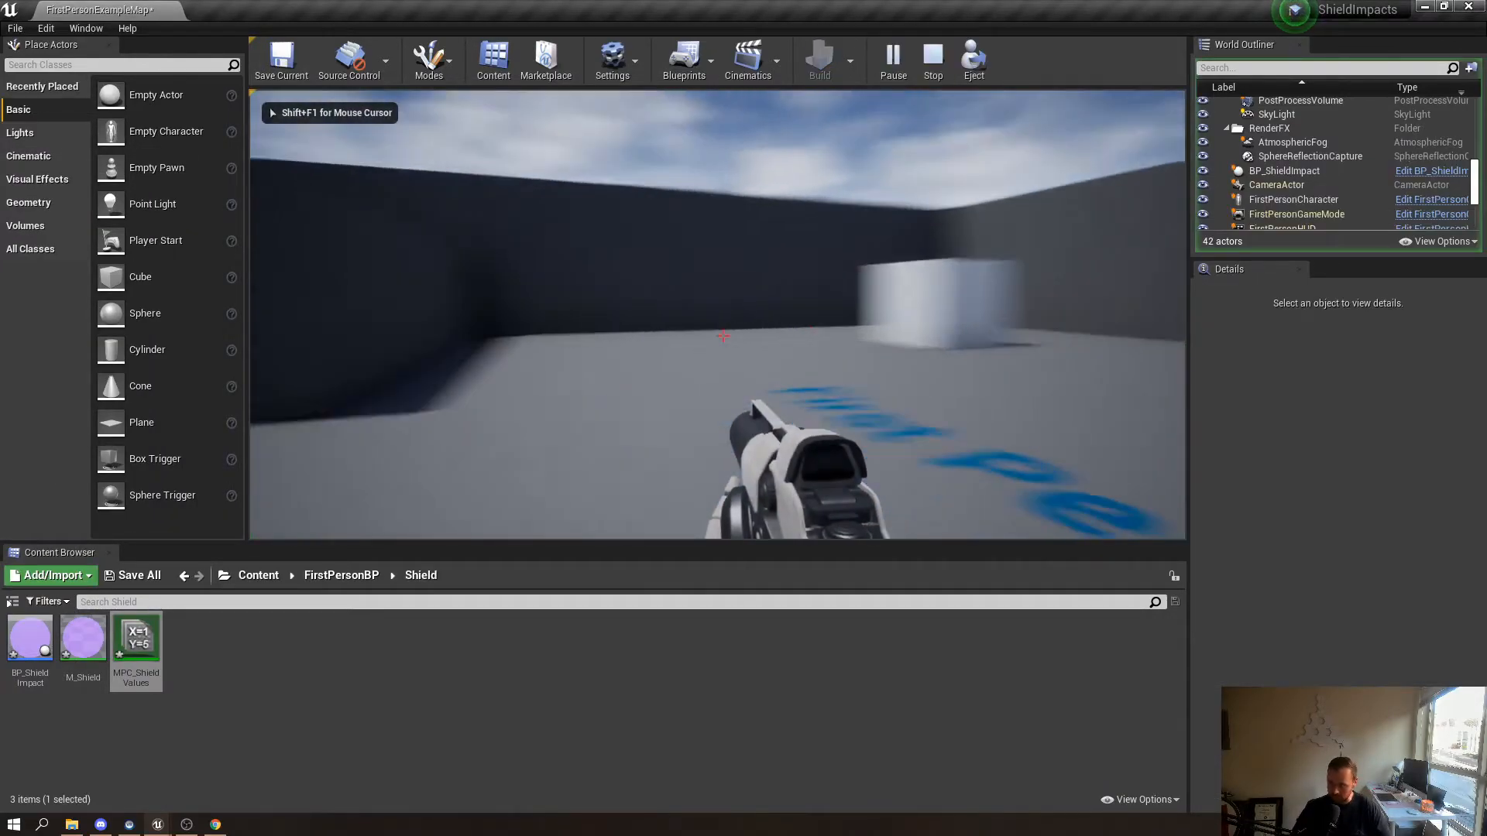
key(s)
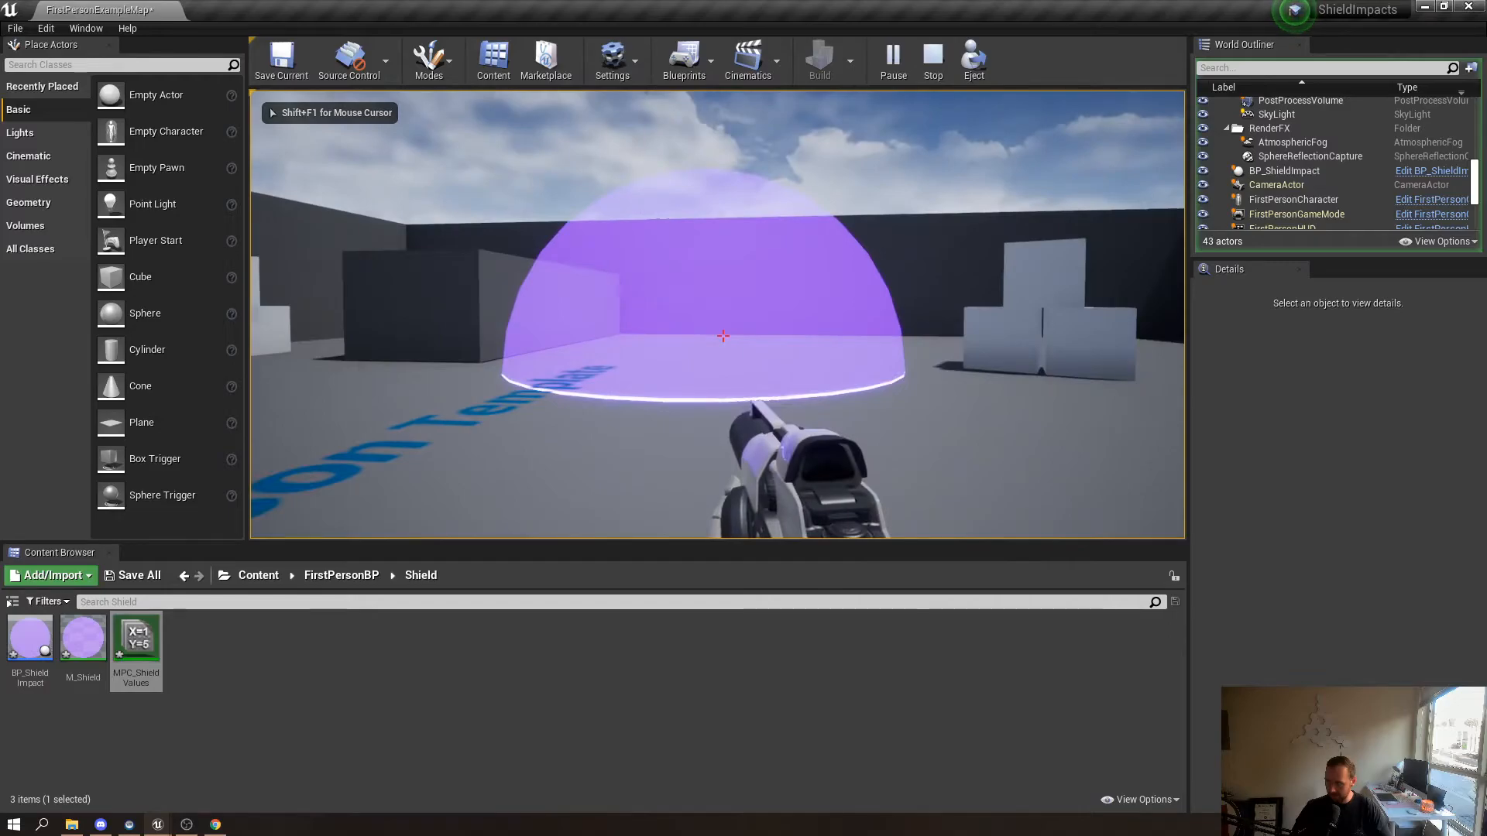
click(722, 336)
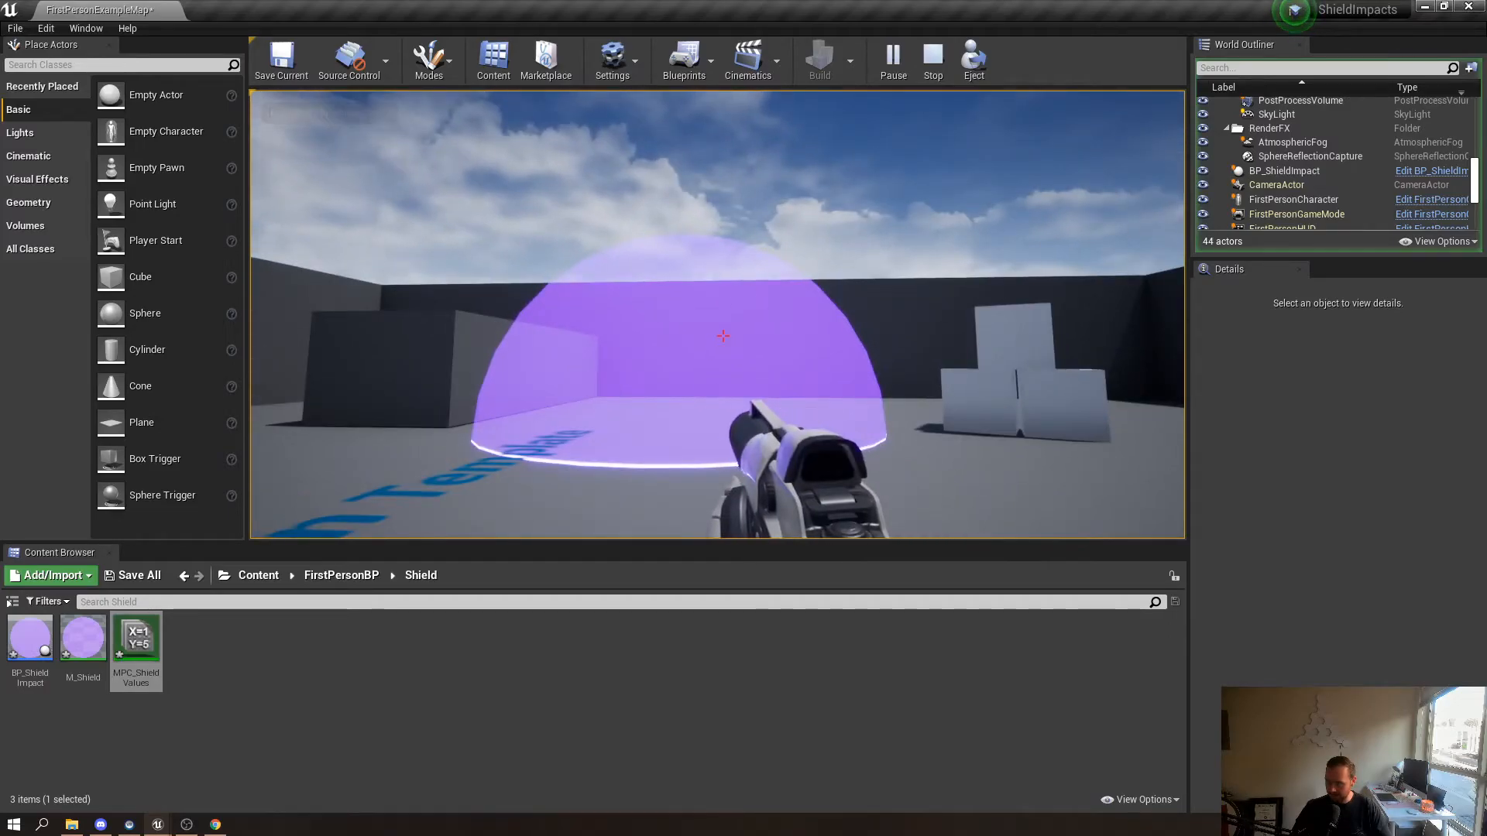
key(s)
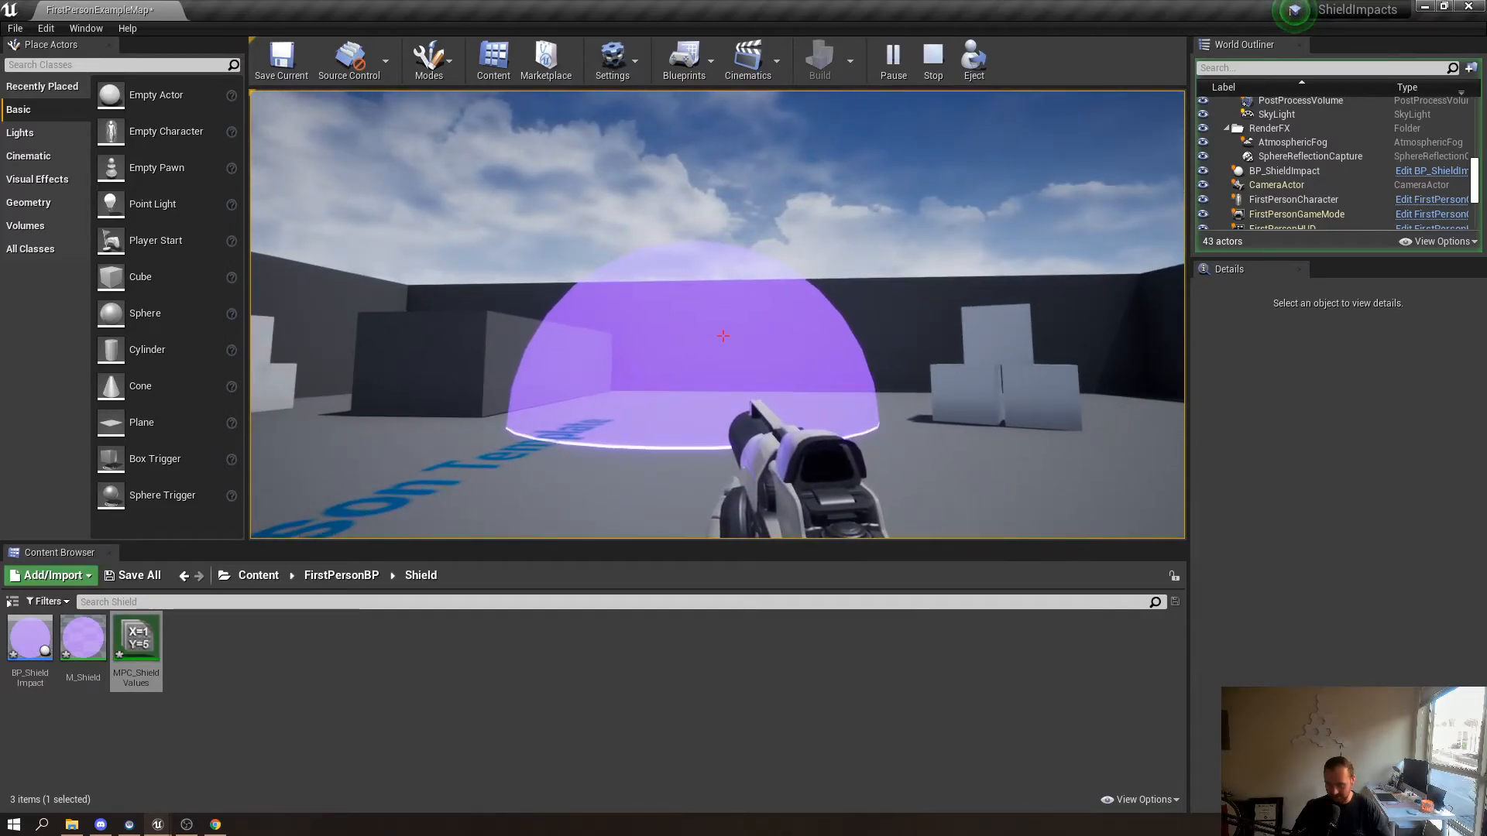
key(shift+F1)
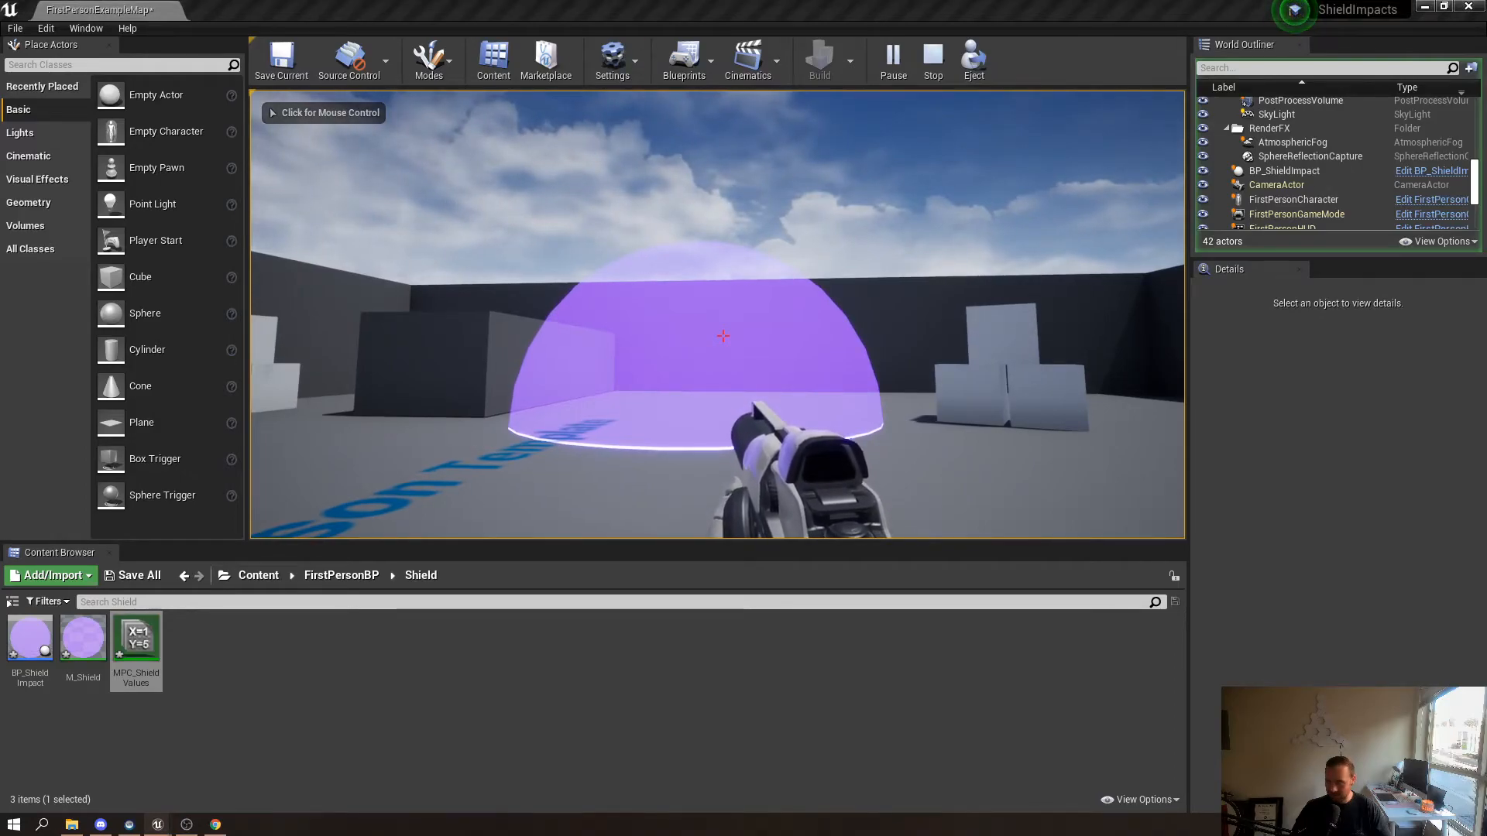
Examine the BP_ShieldImpact event graph during play, checking the hit event's execution and the Set Vector Parameter Value settings
drag(0, 144, 1030, 144)
click(651, 147)
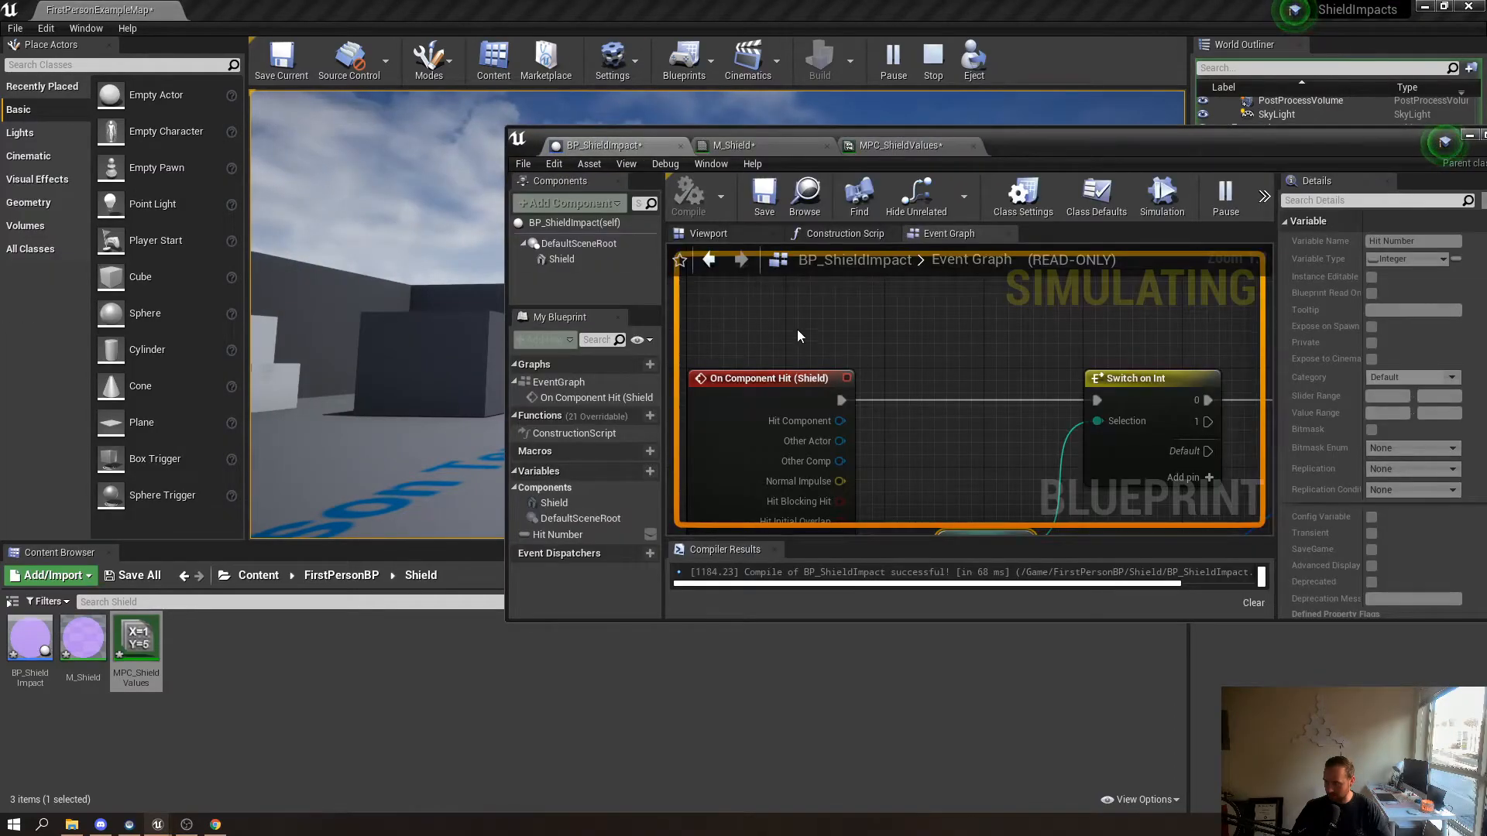
scroll(855, 333, down, 5)
right_drag(923, 411, 870, 395)
click(465, 371)
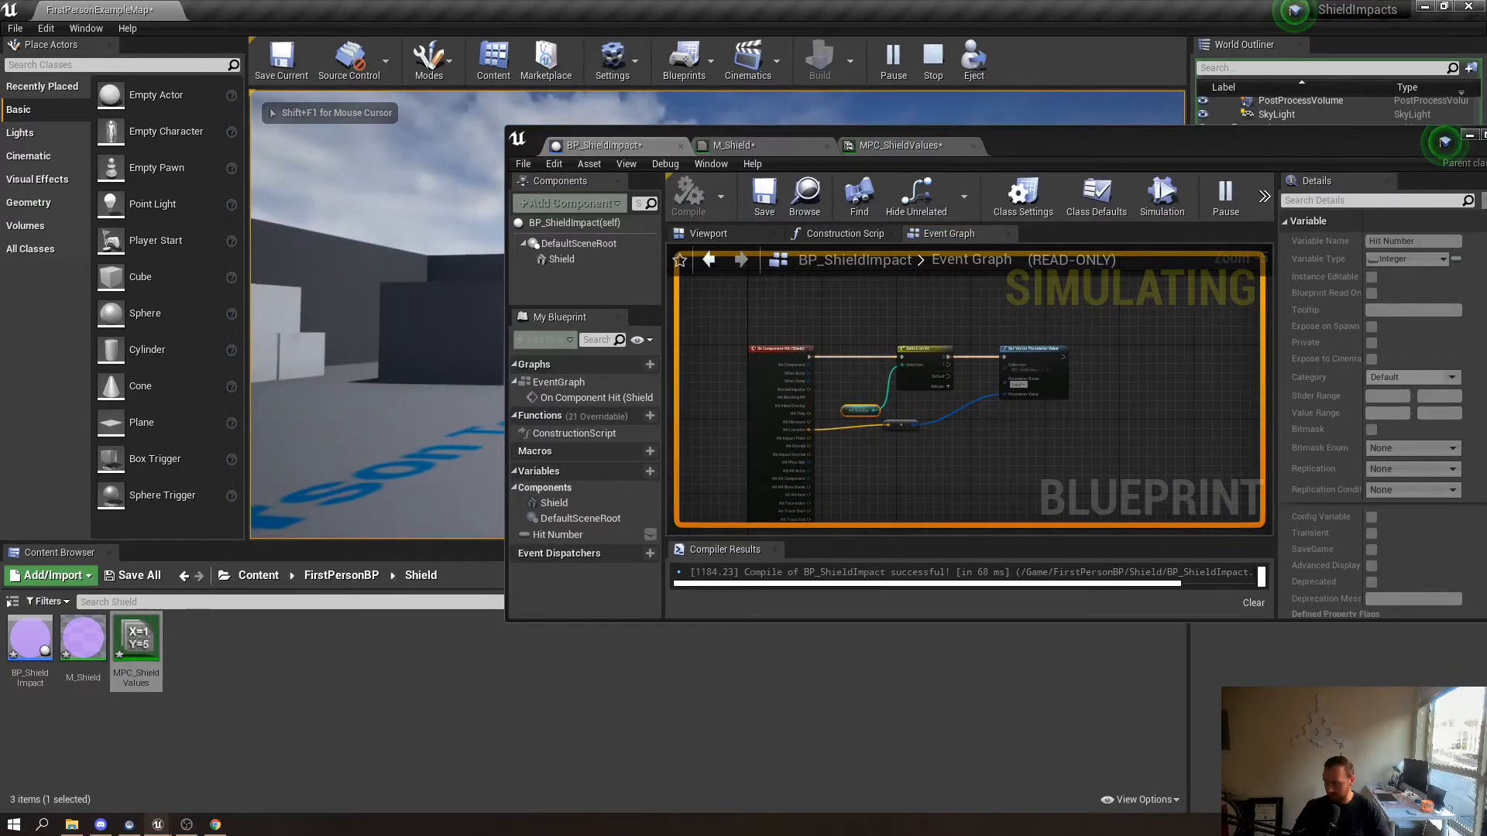
key(shift+F1)
scroll(937, 434, up, 5)
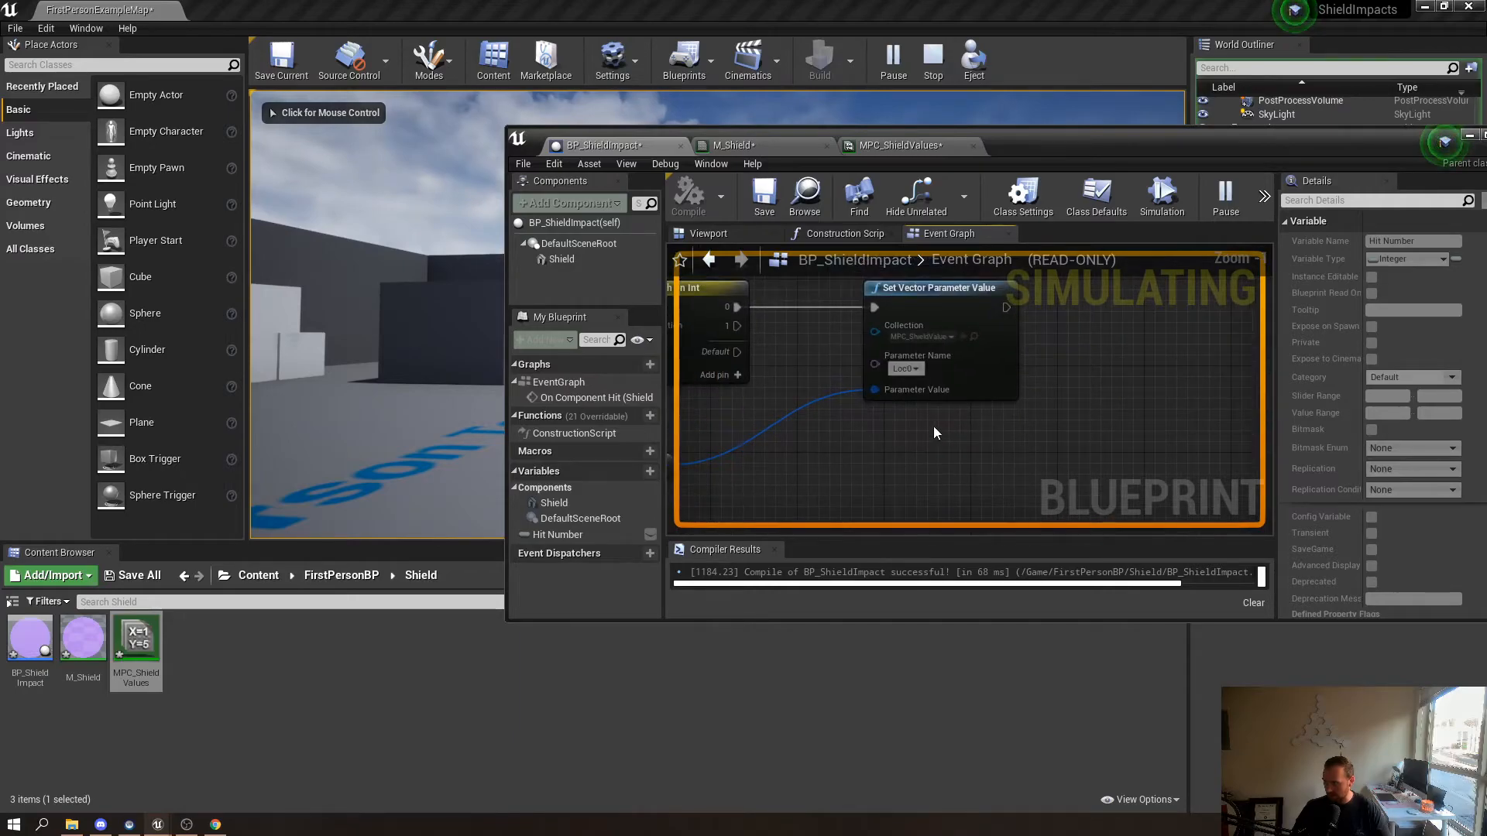
scroll(937, 434, up, 1)
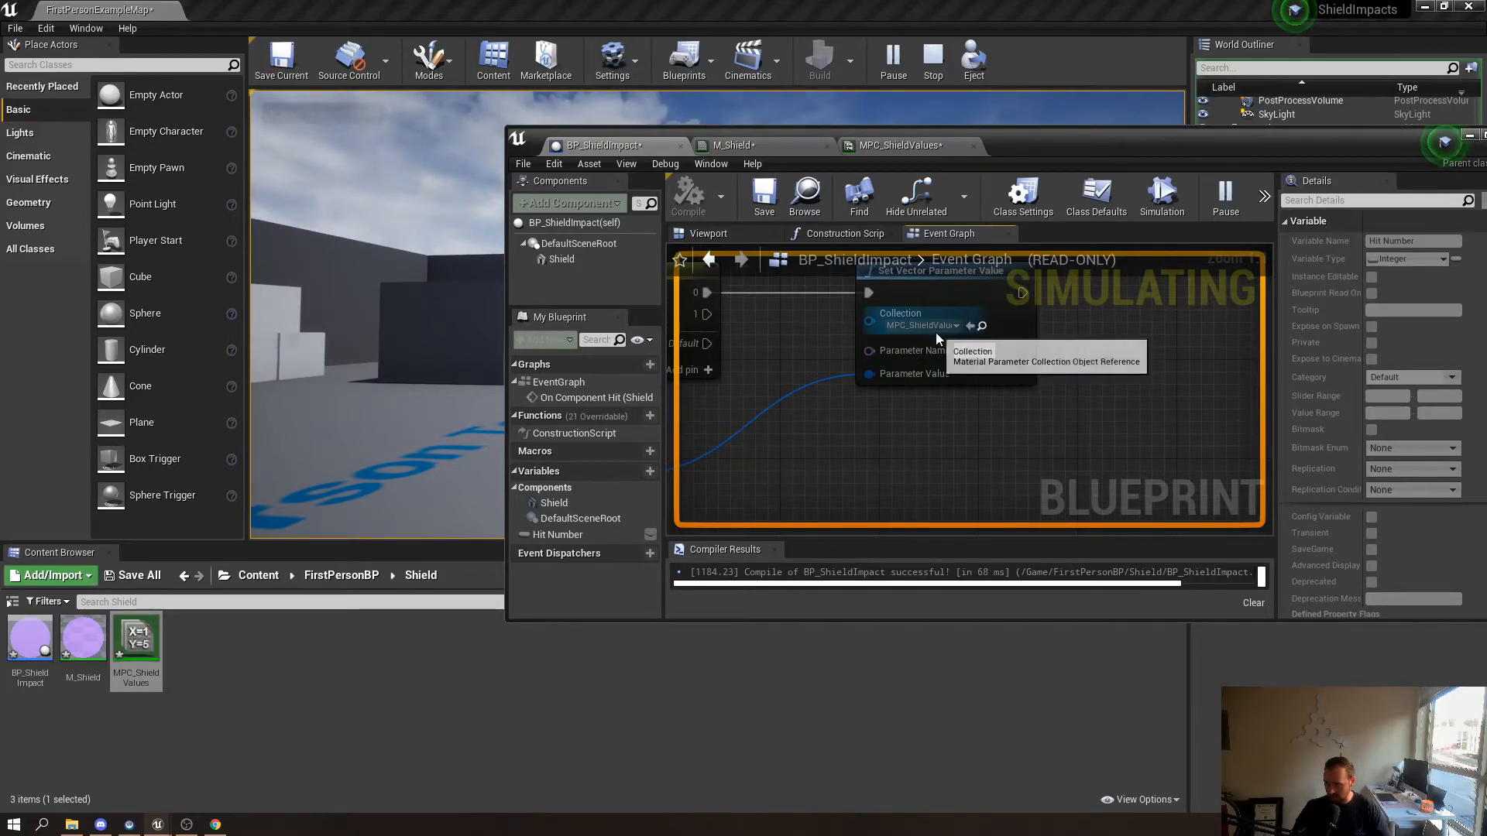
Examine the Loc0 and Radius0 collection parameters feeding the SphereMask in M_Shield, moving the editor window aside to see the graph better
click(730, 154)
scroll(958, 328, down, 3)
scroll(1081, 406, up, 3)
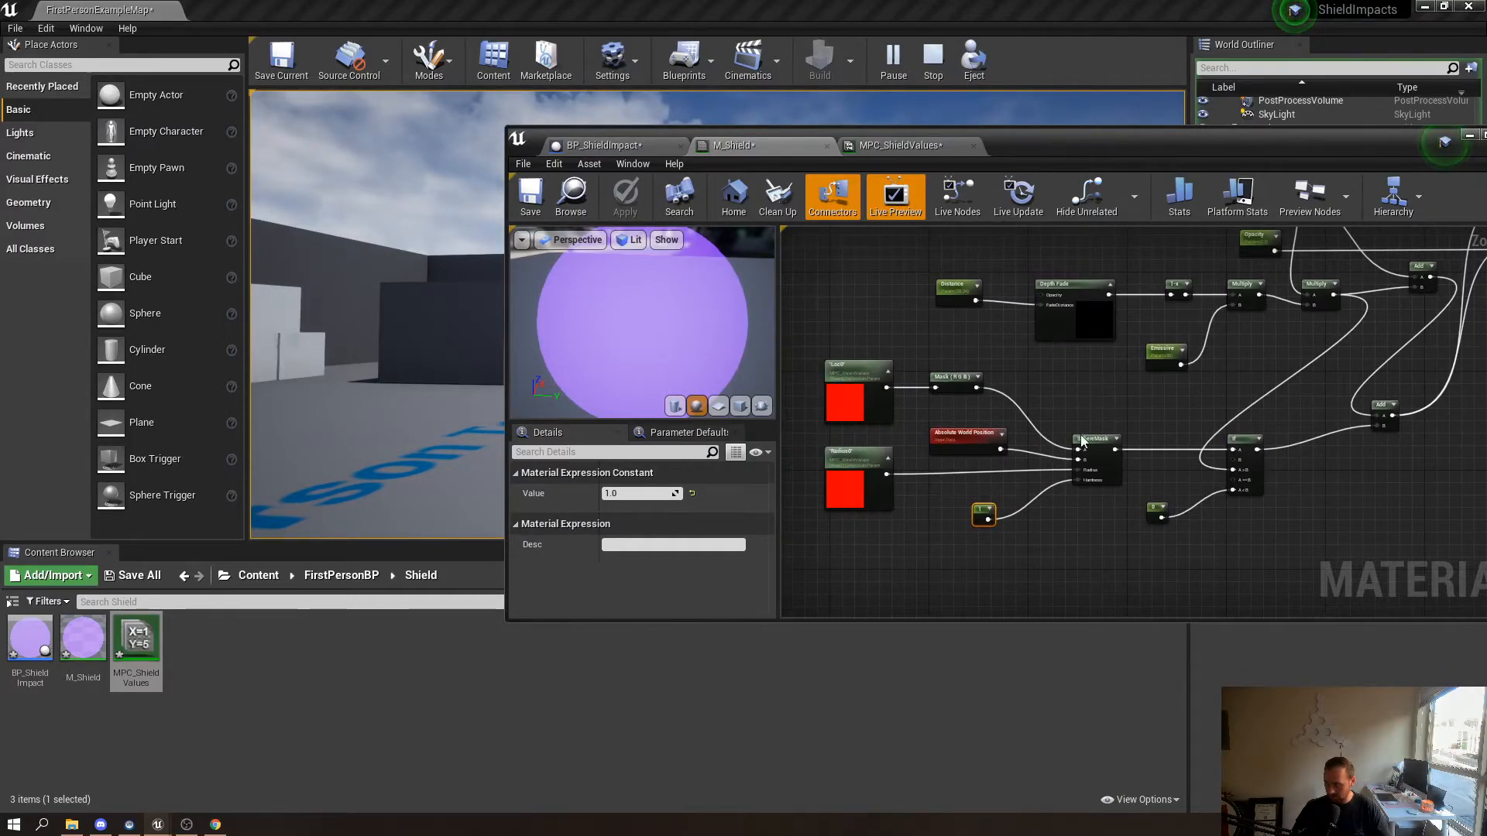
click(945, 381)
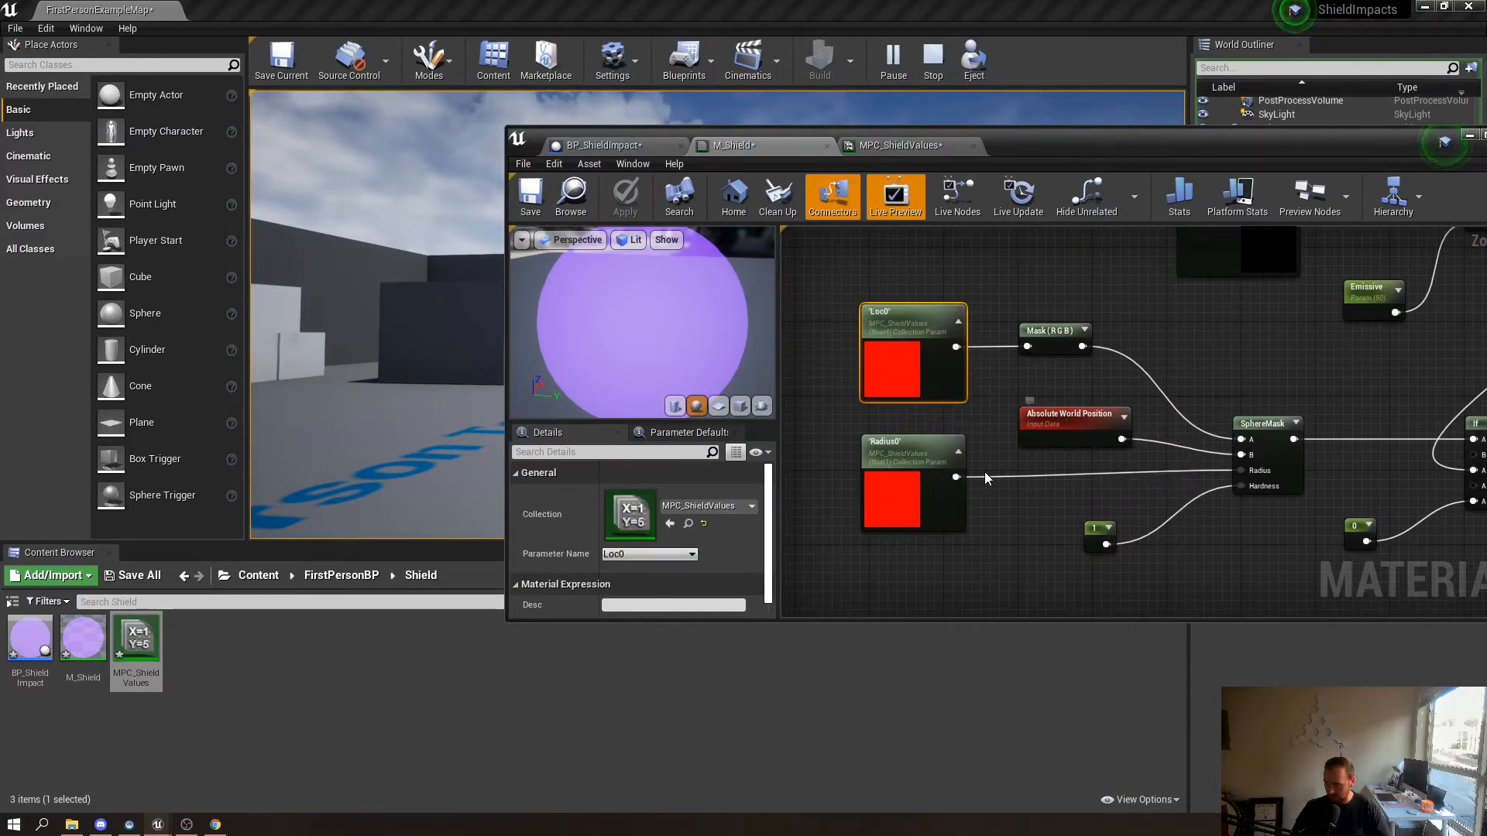
click(925, 455)
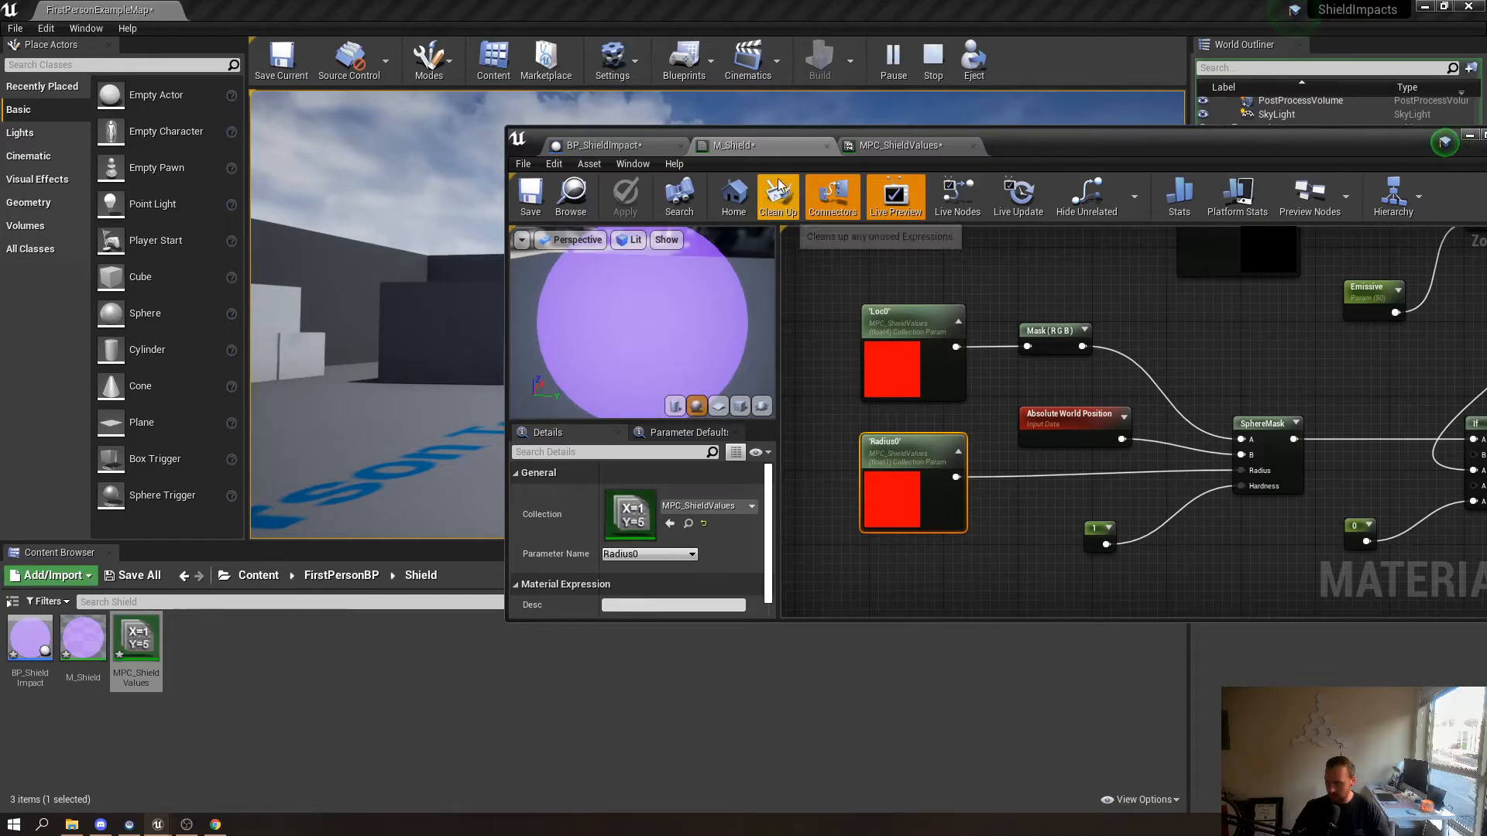
click(891, 148)
drag(1043, 155, 764, 199)
click(617, 192)
Add a constant with value 0.5 to the M_Shield graph and connect it to the If node's B input
right_drag(924, 507, 889, 371)
right_drag(1001, 466, 851, 531)
right_drag(1010, 533, 871, 519)
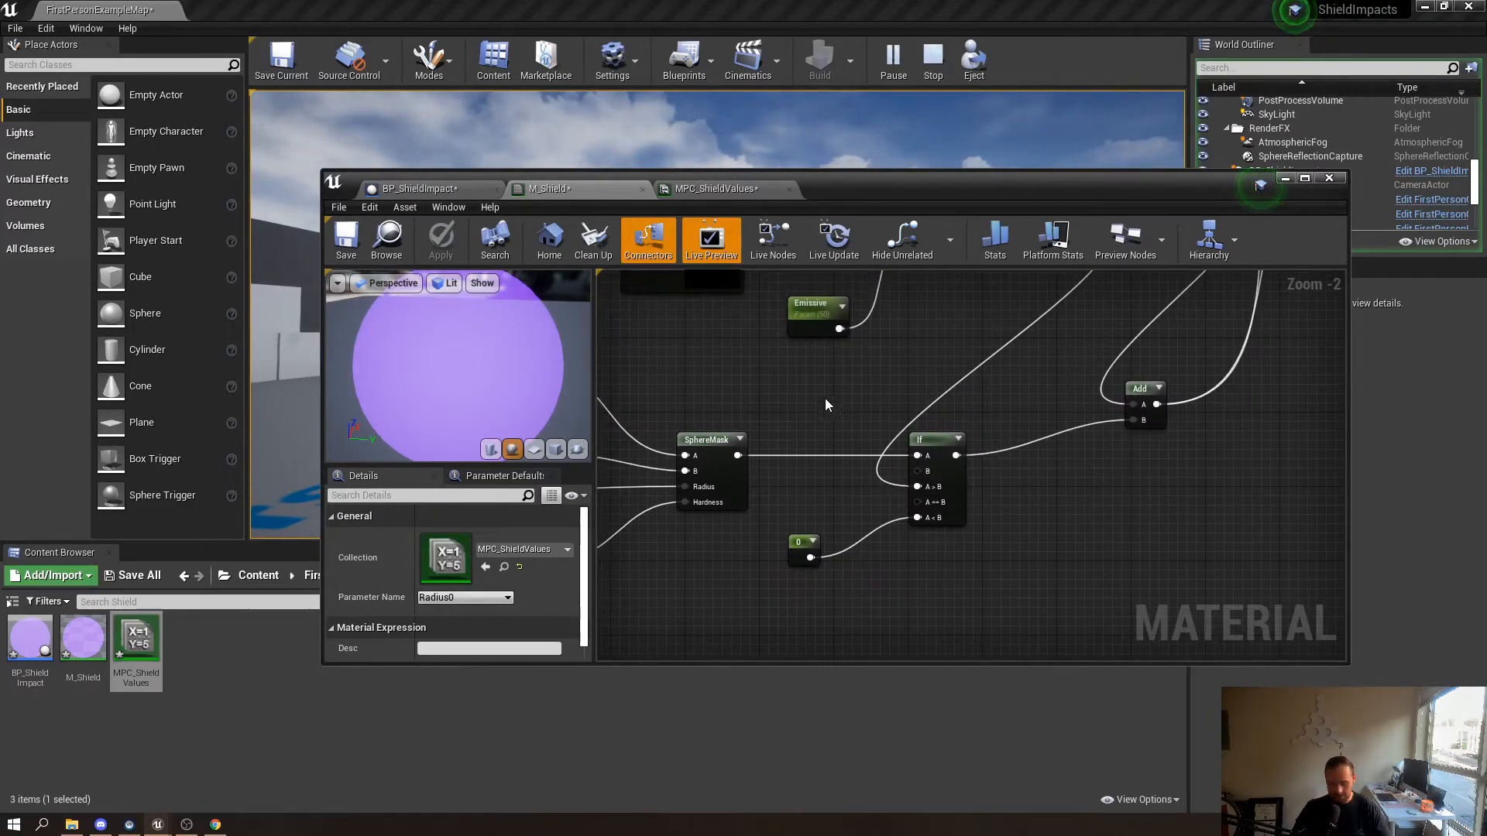
click(811, 370)
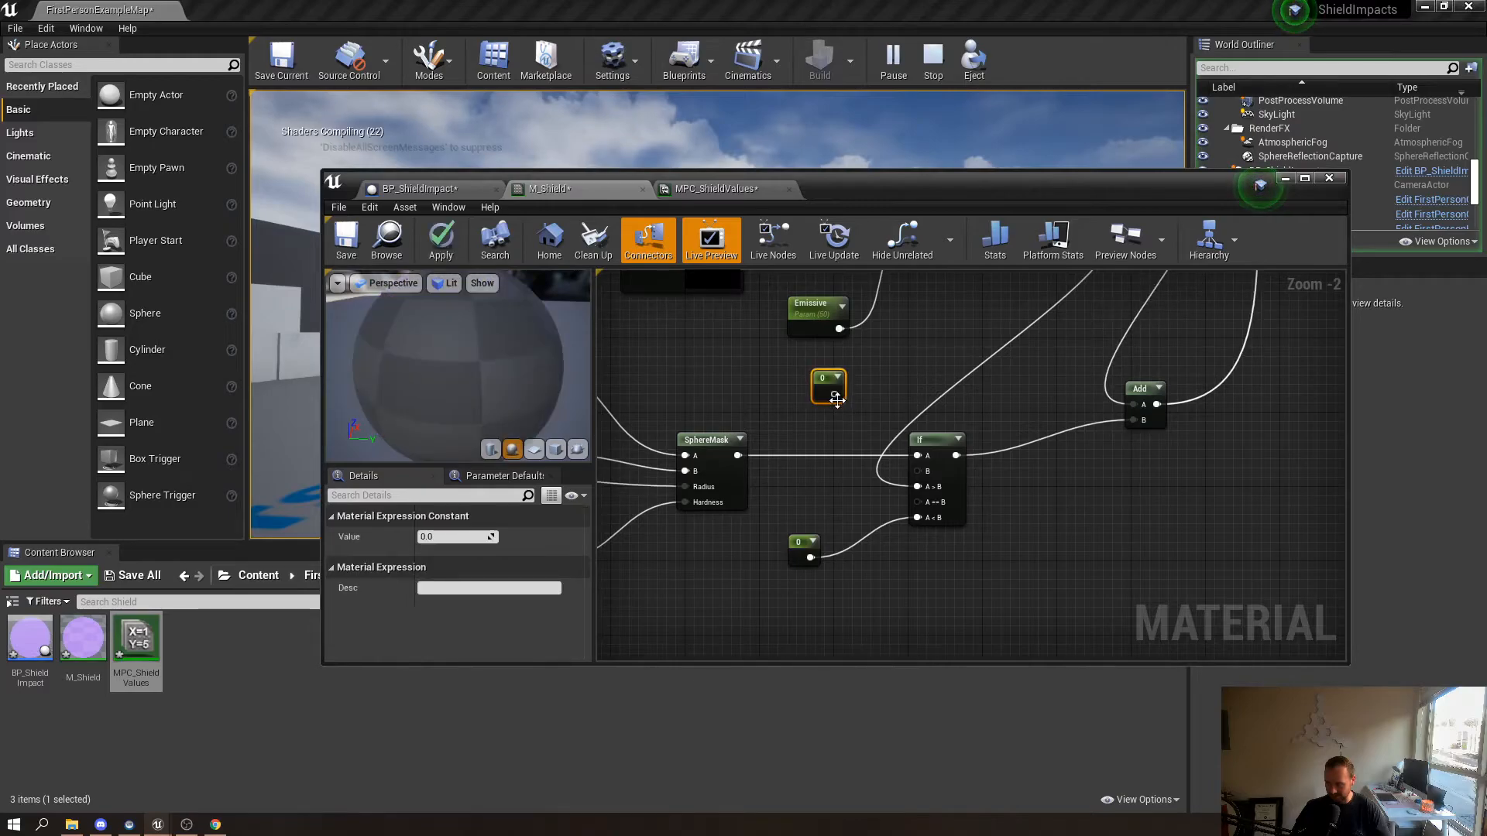
click(482, 536)
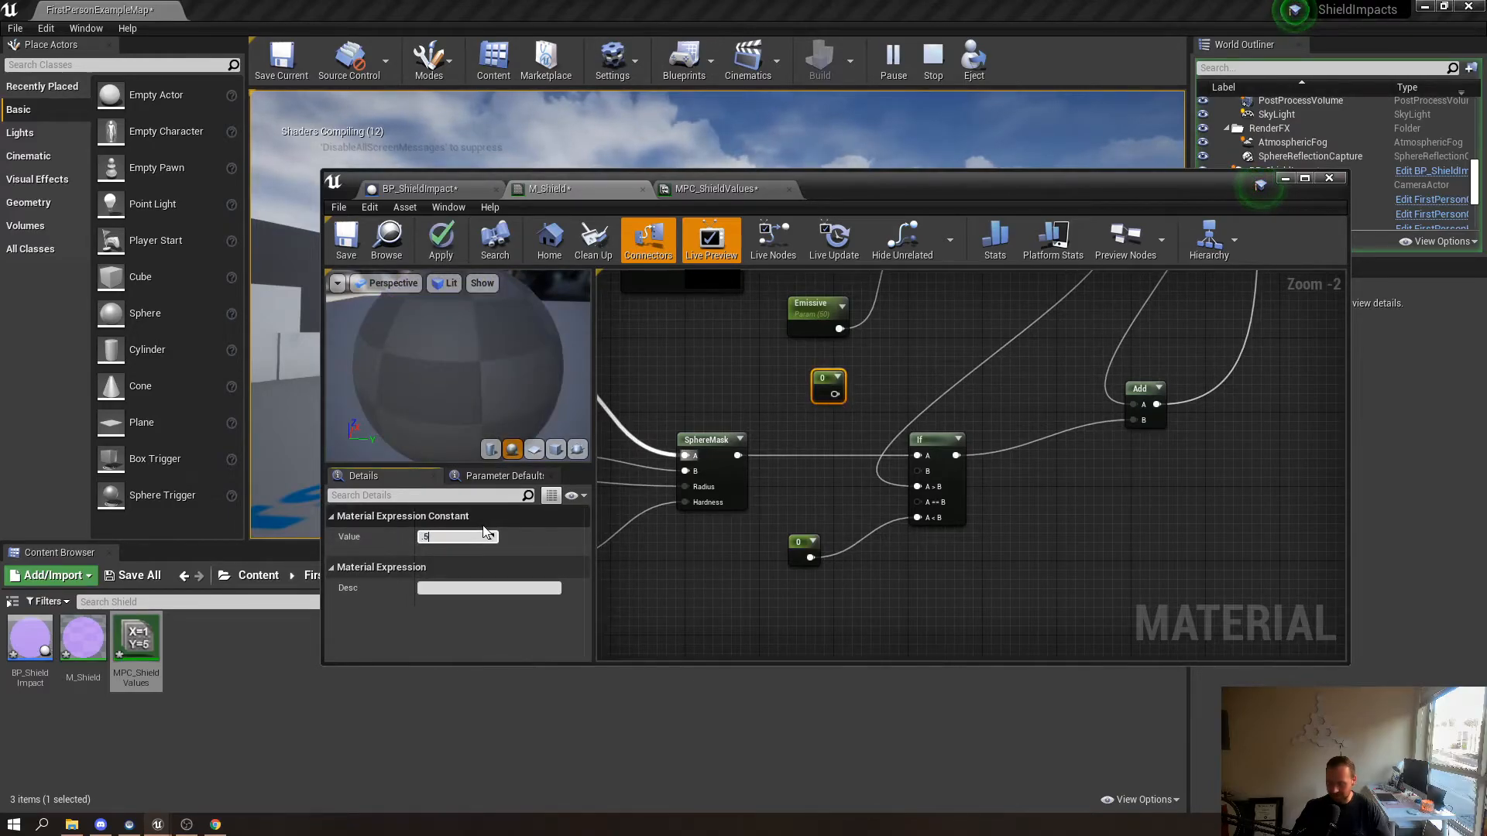
text(.5)
key(Return)
drag(841, 394, 926, 472)
Position the 0.5 constant between the SphereMask and If nodes, and apply the M_Shield material changes
click(727, 441)
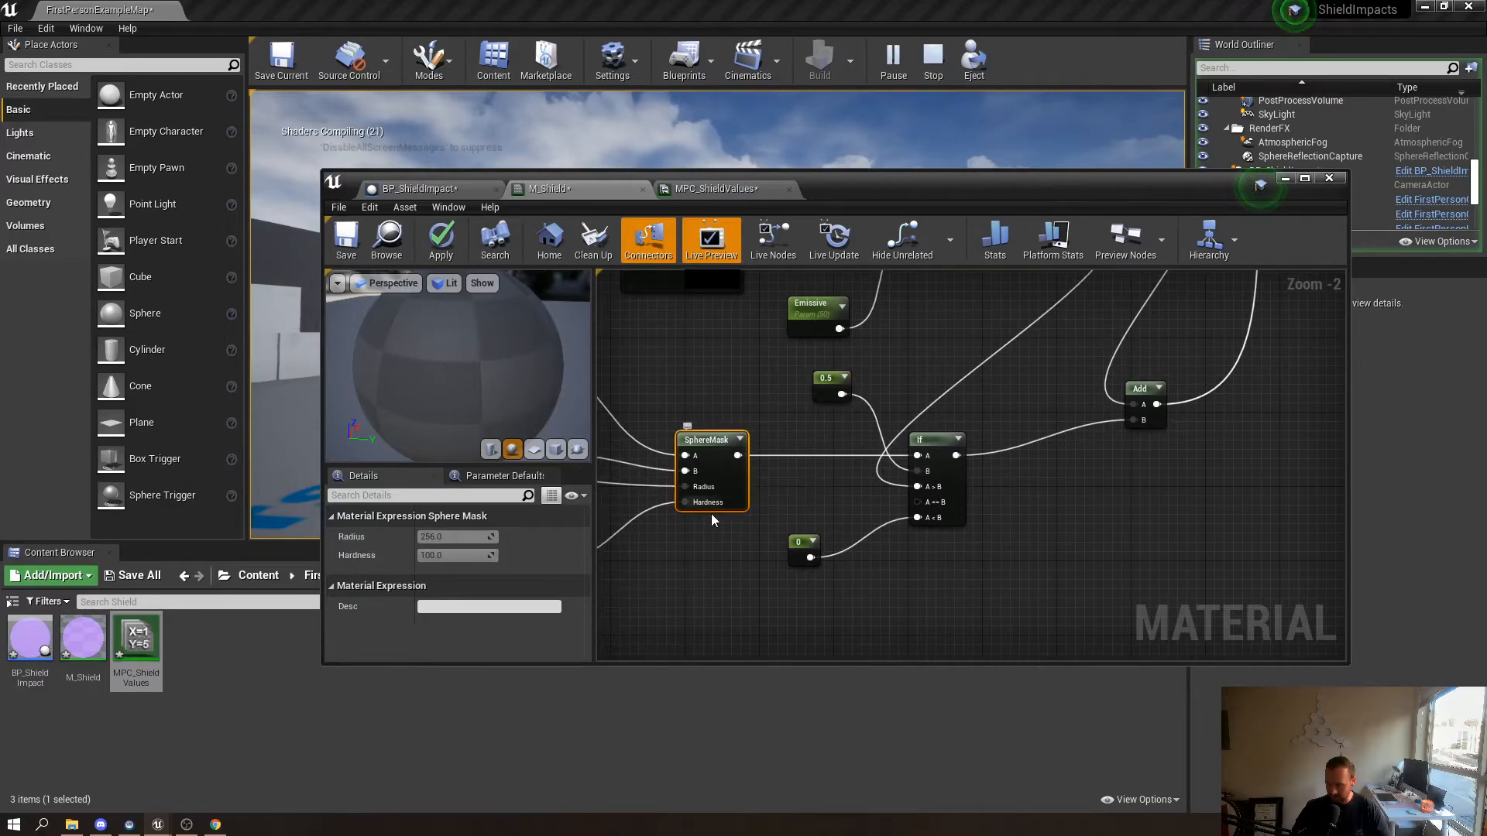
right_drag(713, 519, 893, 475)
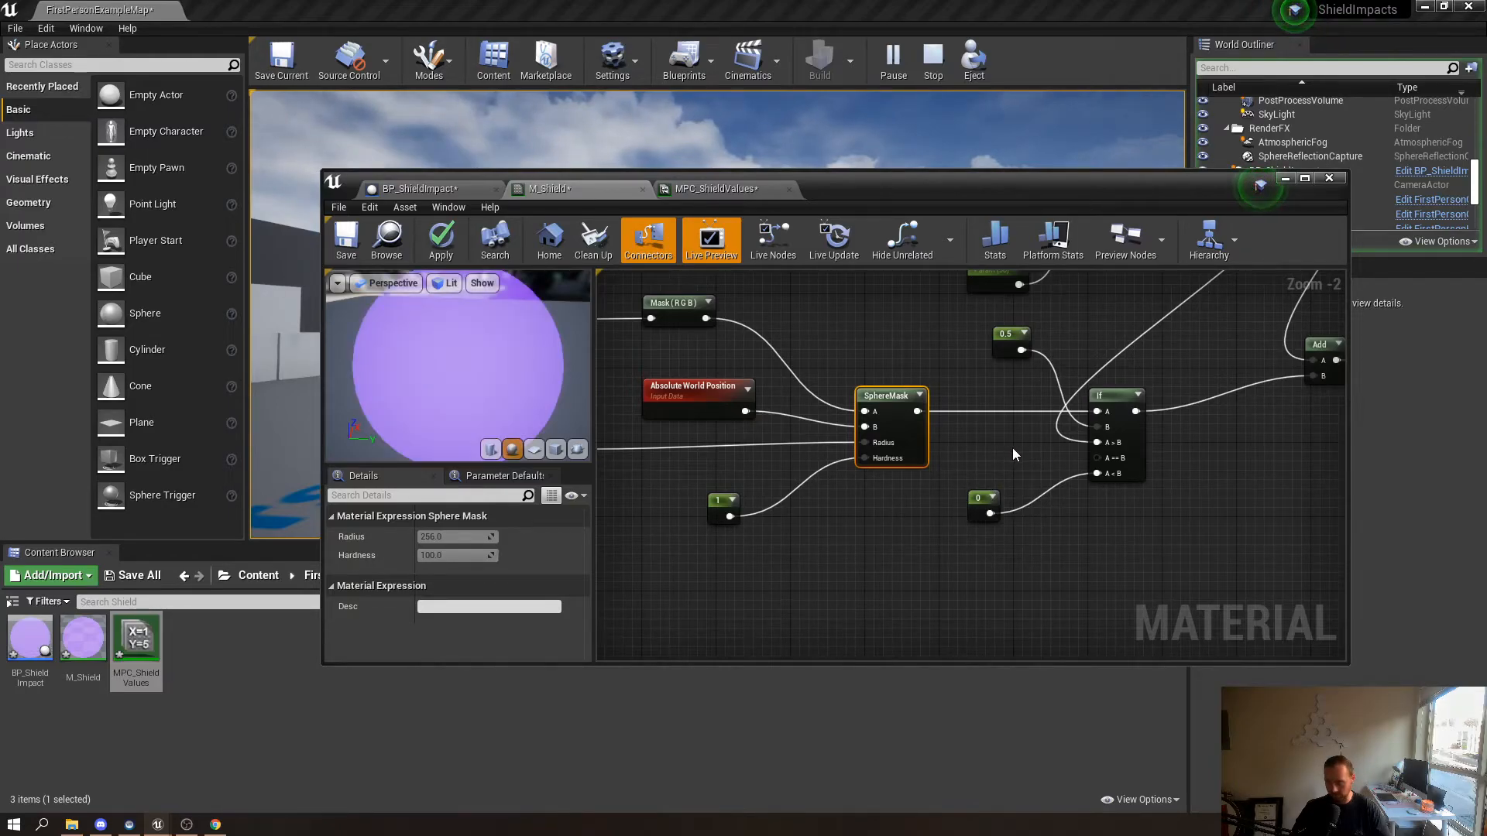
right_drag(1012, 447, 945, 514)
drag(938, 404, 946, 486)
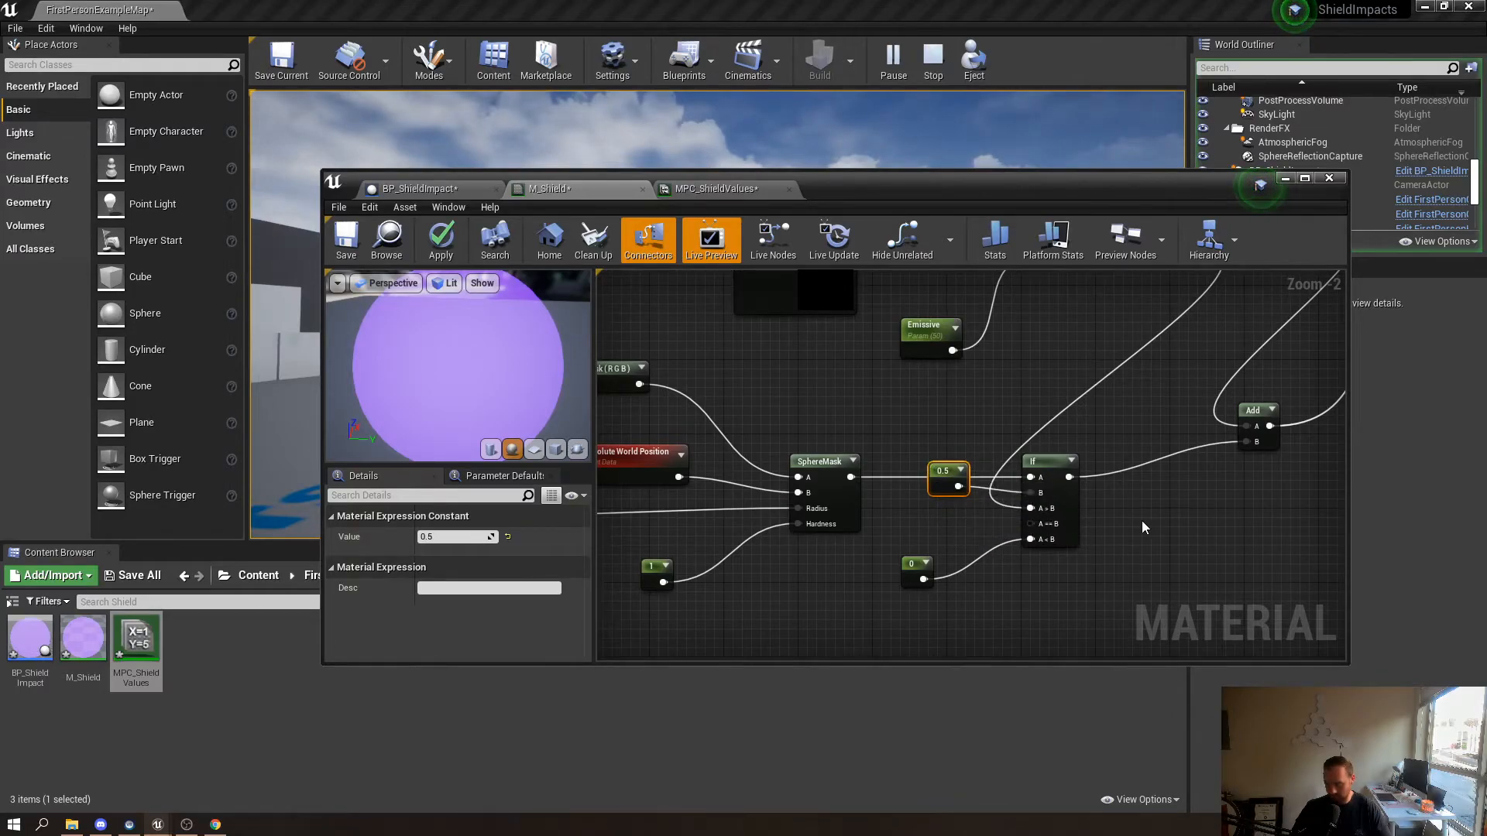
drag(1030, 507, 1030, 508)
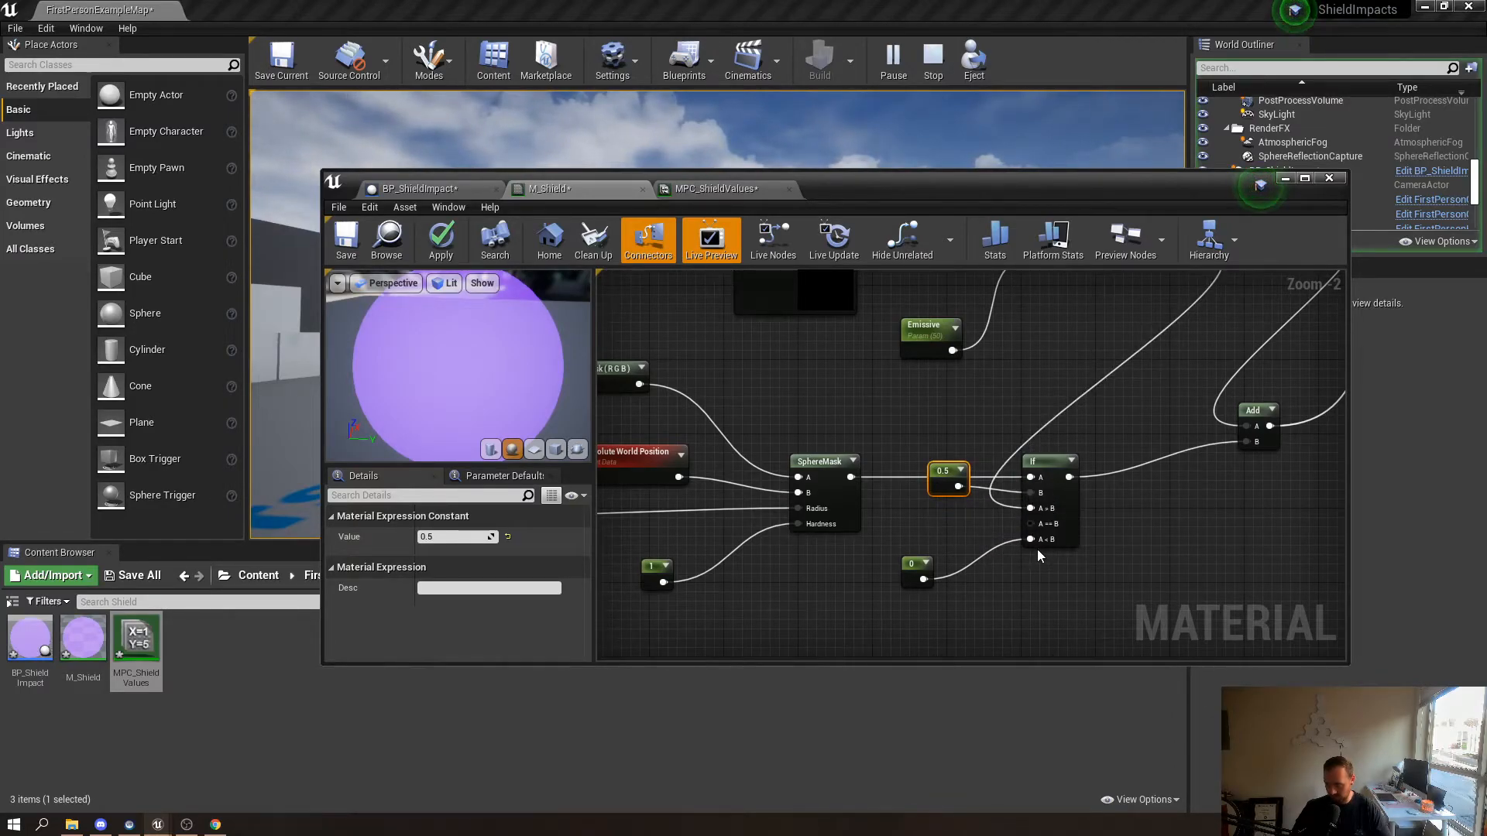
click(452, 249)
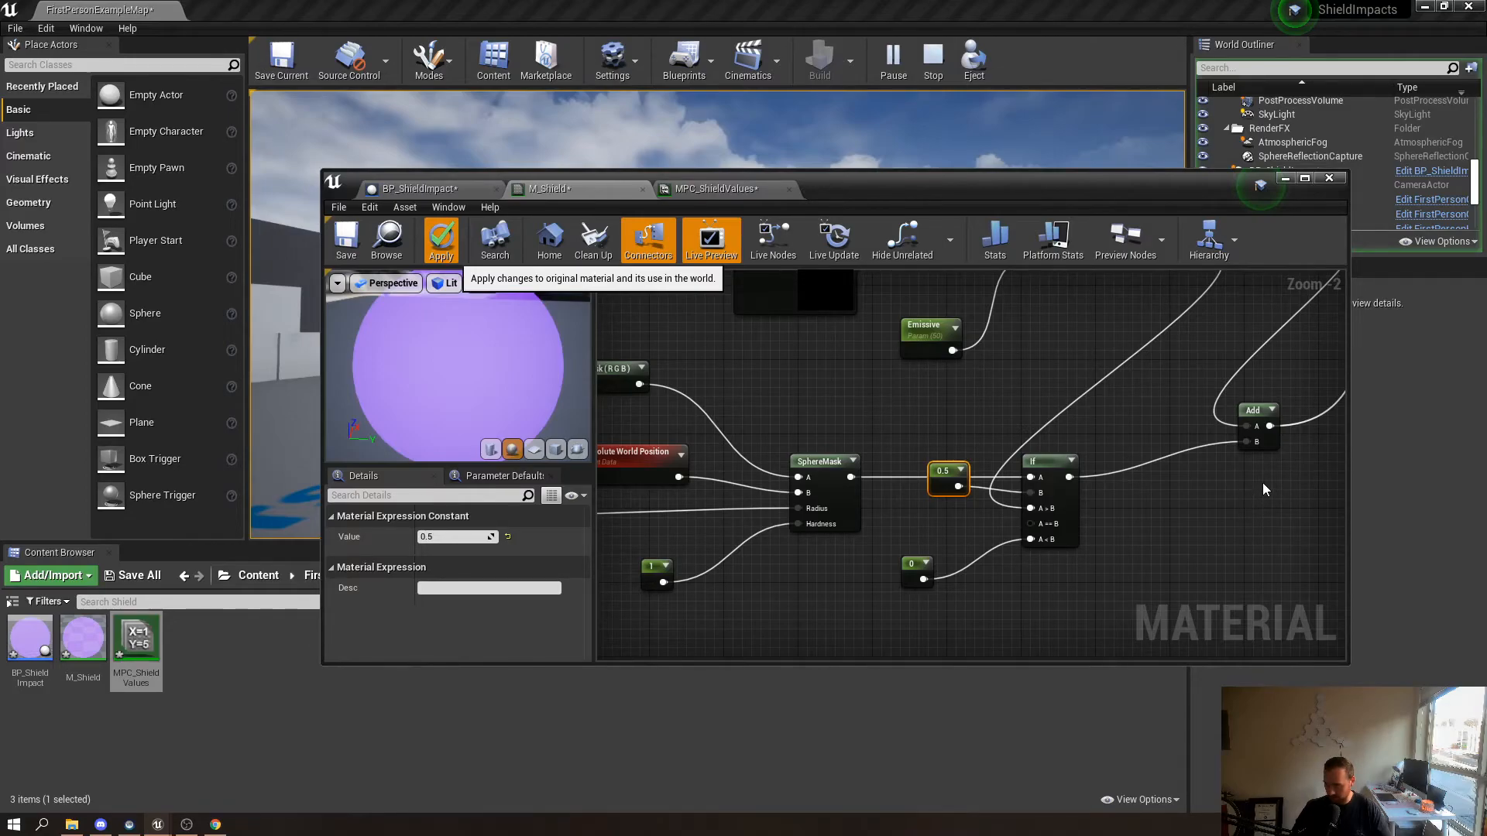
Return to the running level and shoot the shield dome to test the impact with the 0.5 threshold
right_drag(1261, 490, 865, 603)
click(987, 157)
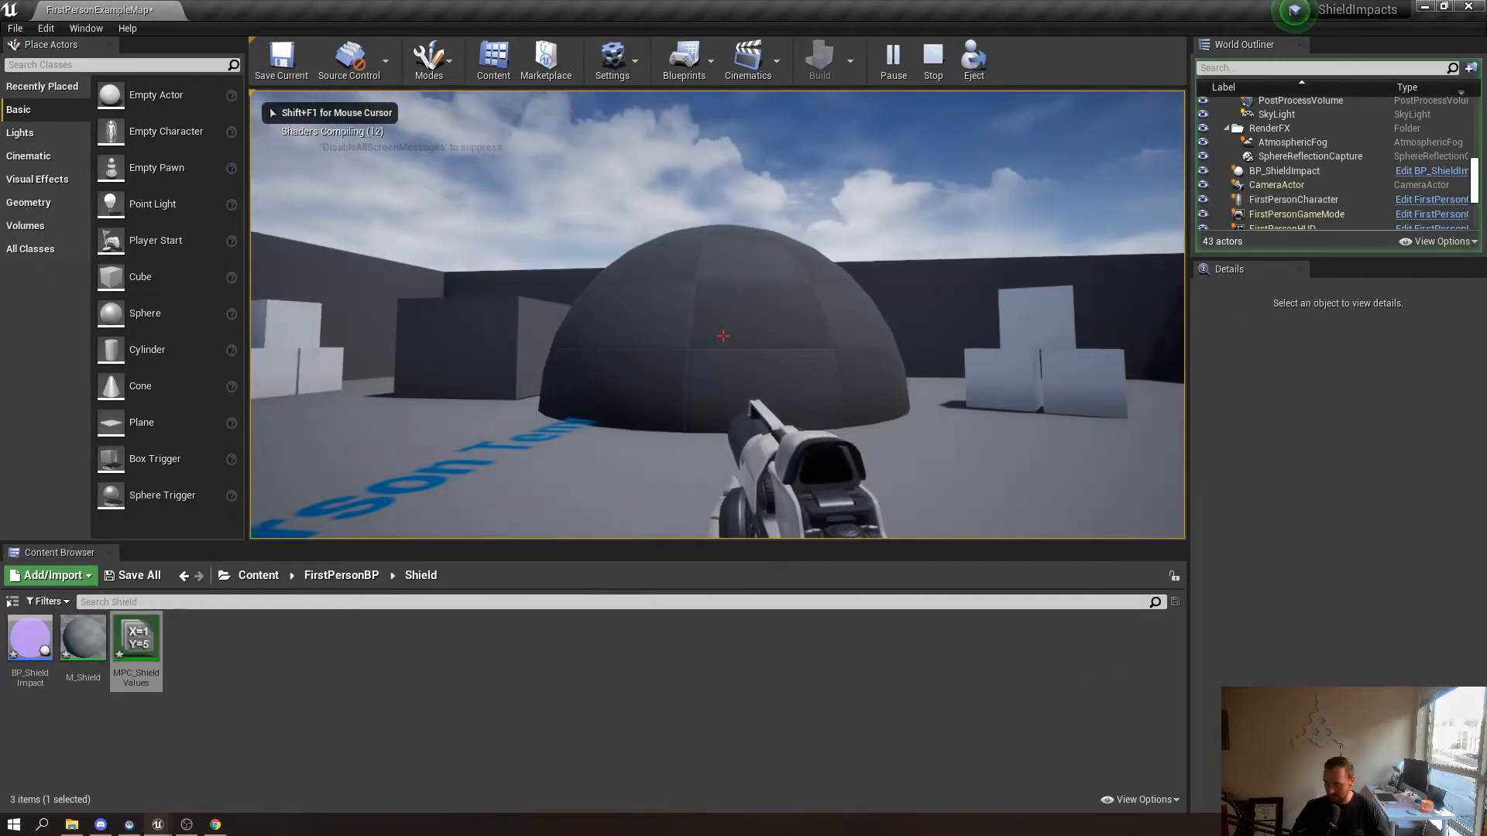
click(722, 336)
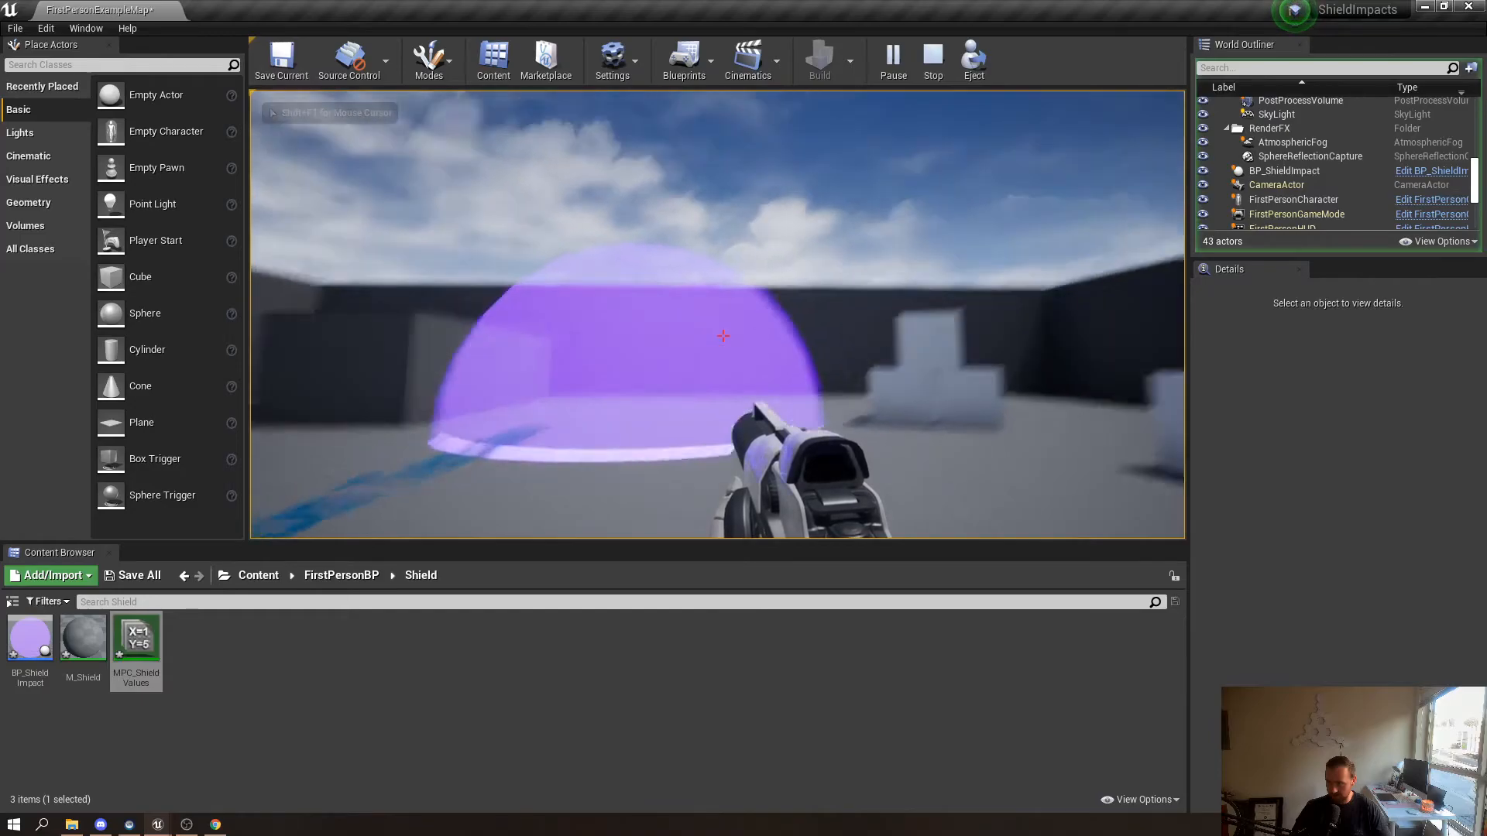
click(723, 336)
Reopen M_Shield in a maximized window and examine the 0 constant and the Multiply node feeding the If node
key(alt+Tab)
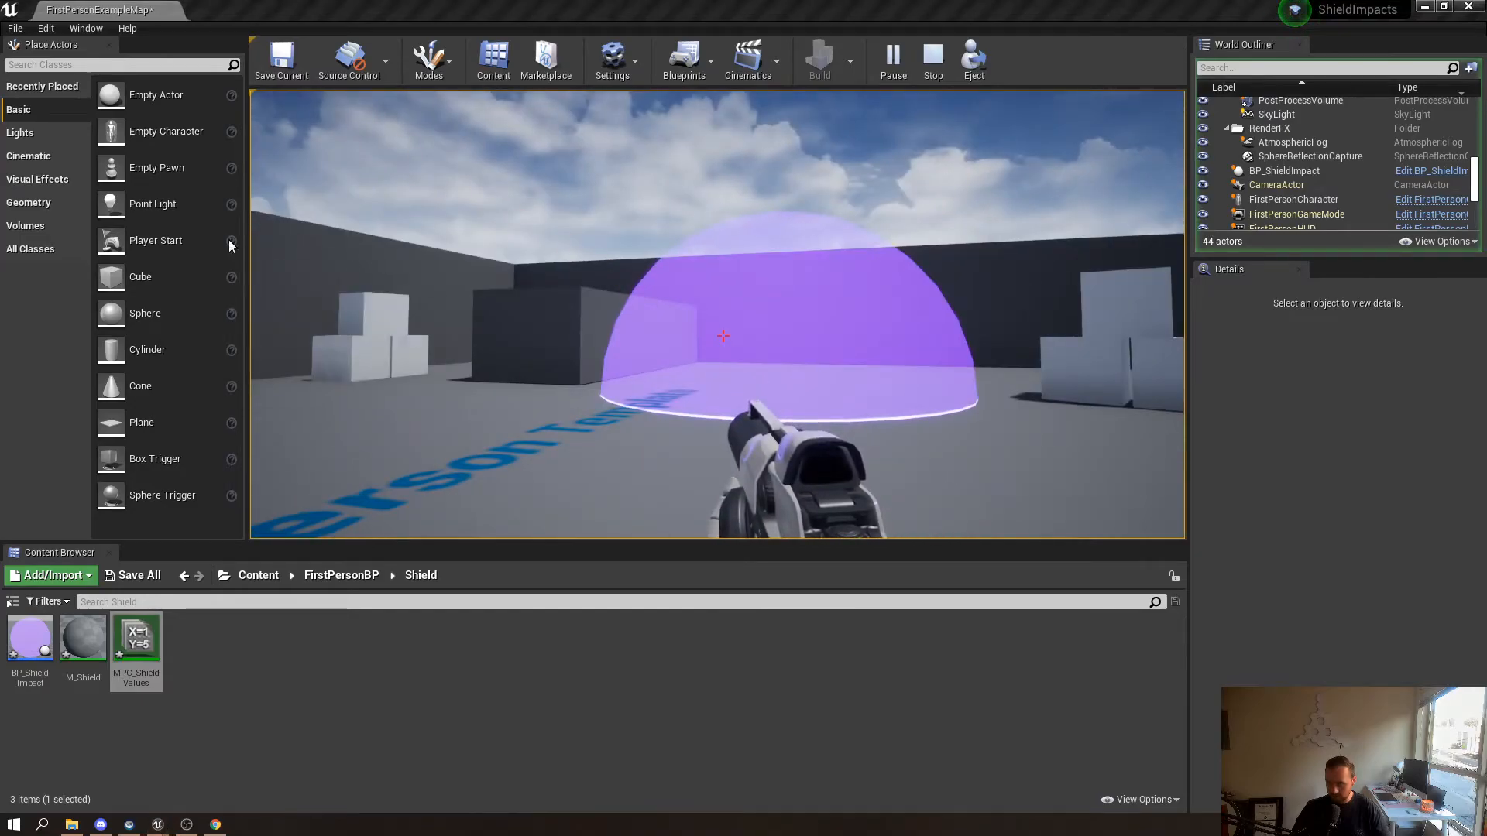
drag(0, 178, 997, 1)
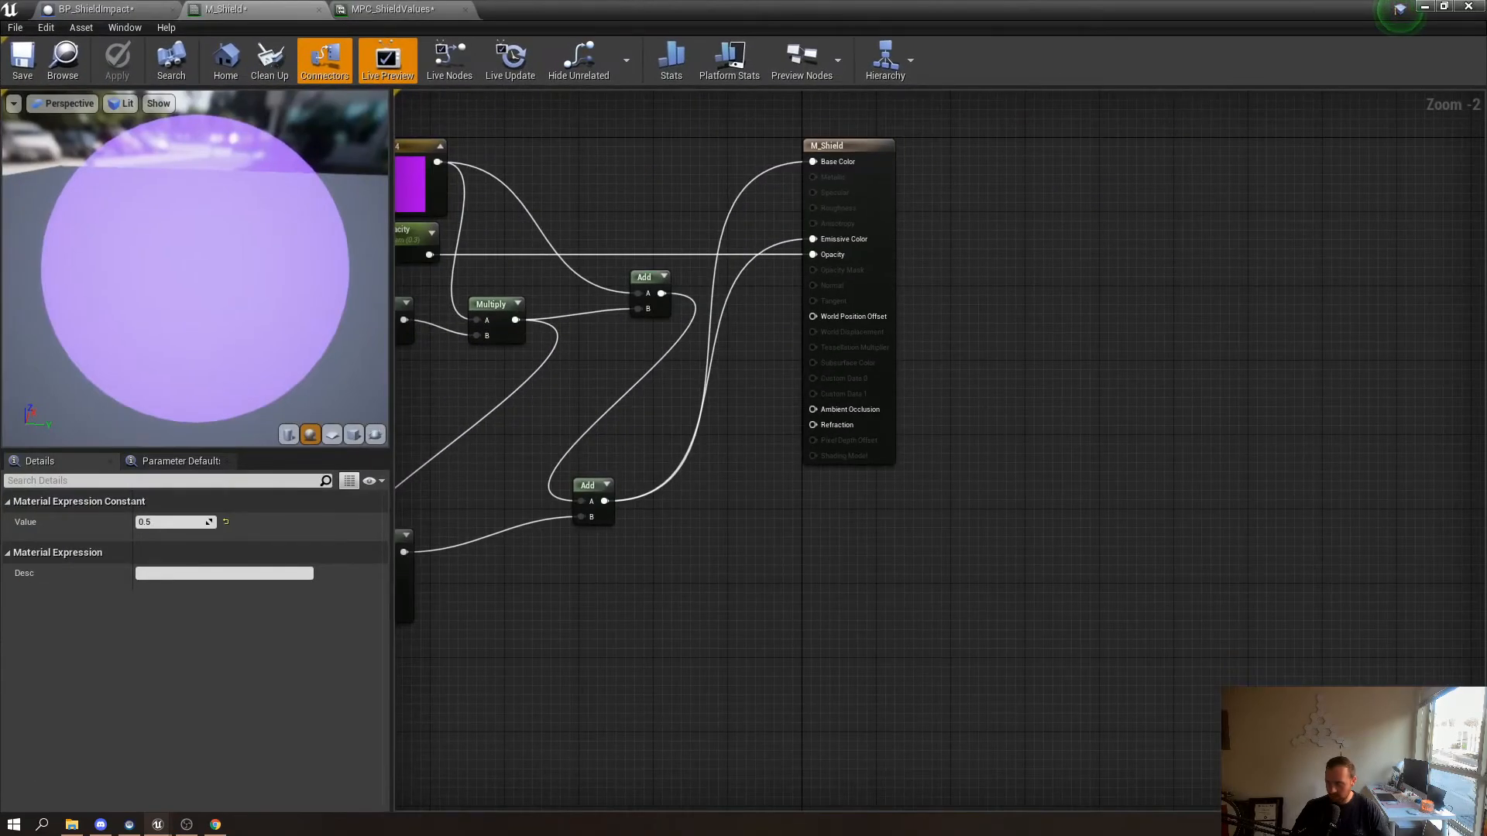
right_drag(1040, 486, 1407, 460)
right_drag(909, 591, 979, 589)
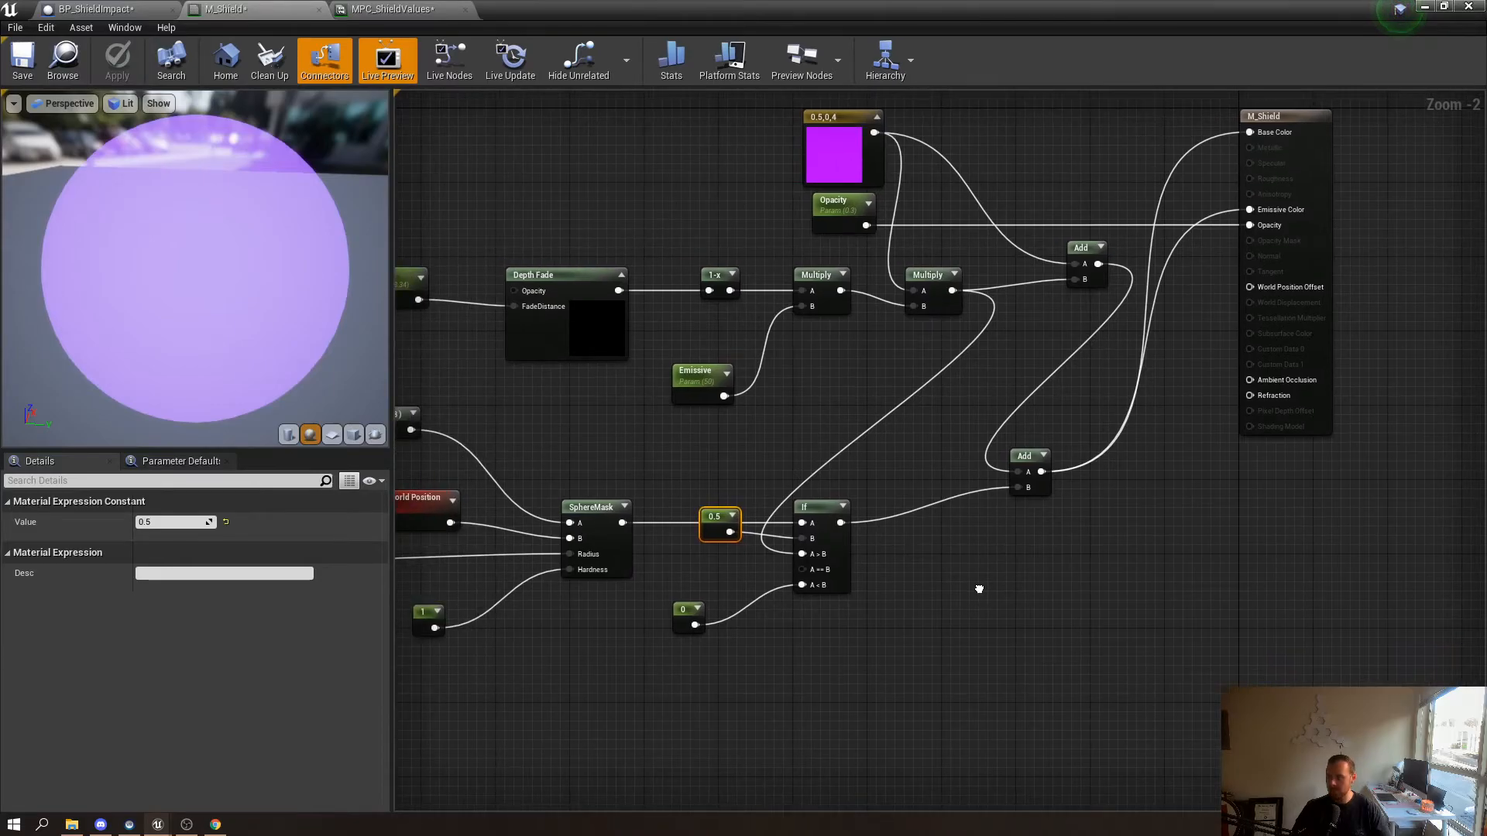
click(702, 618)
right_drag(888, 366, 901, 399)
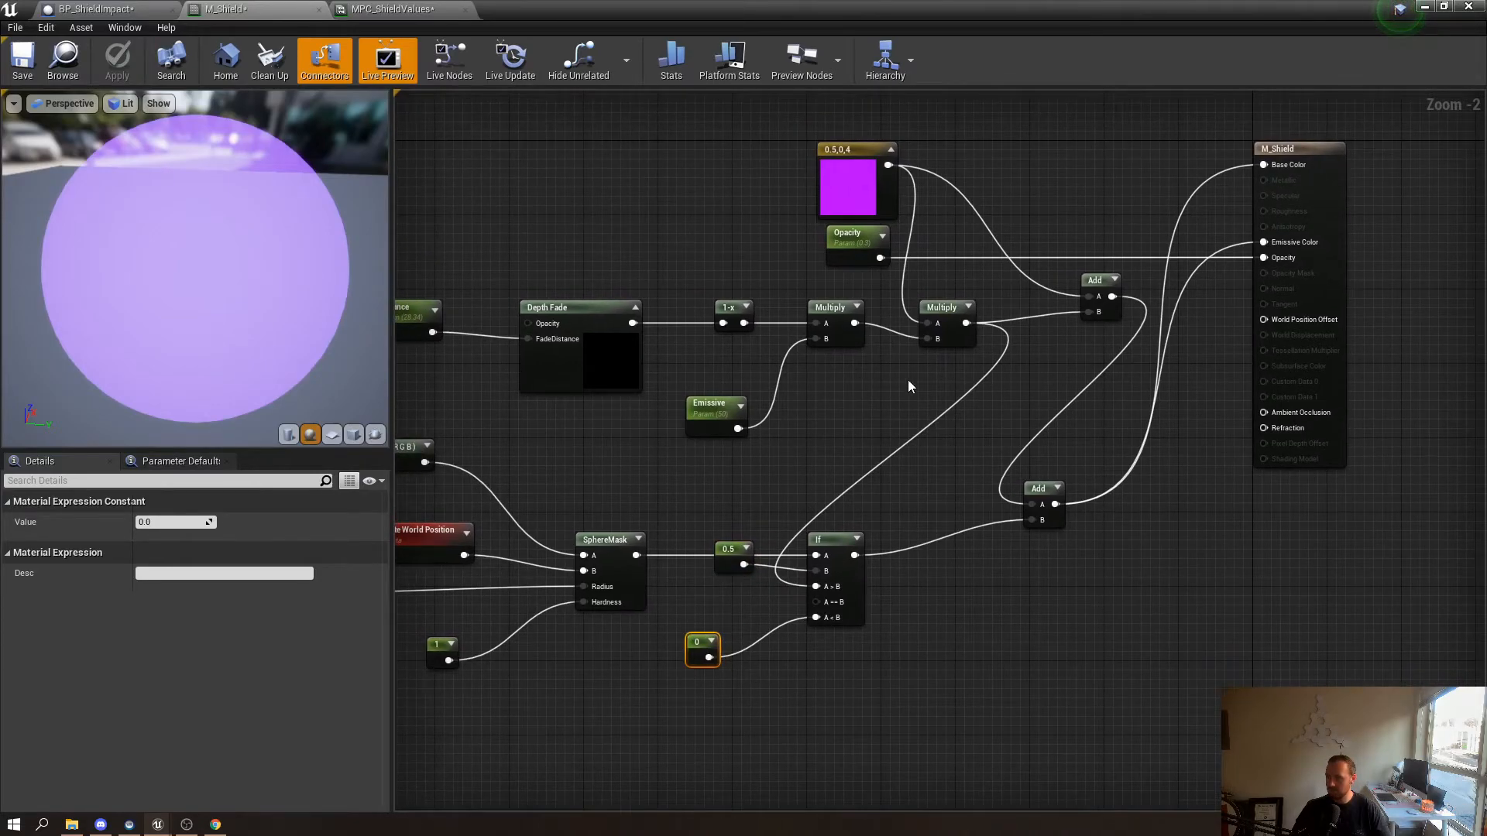
click(950, 334)
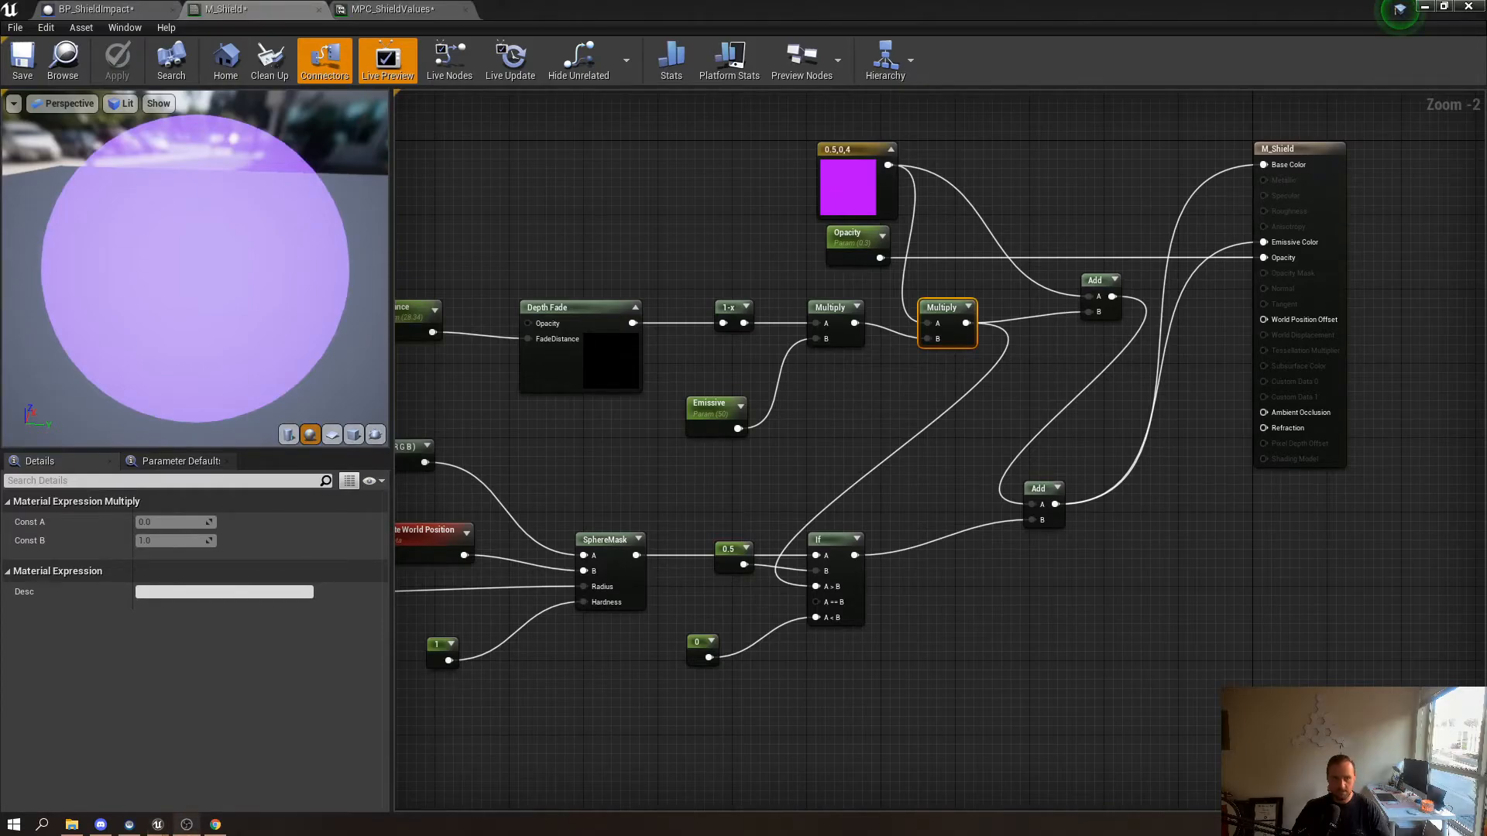
key(alt+Tab)
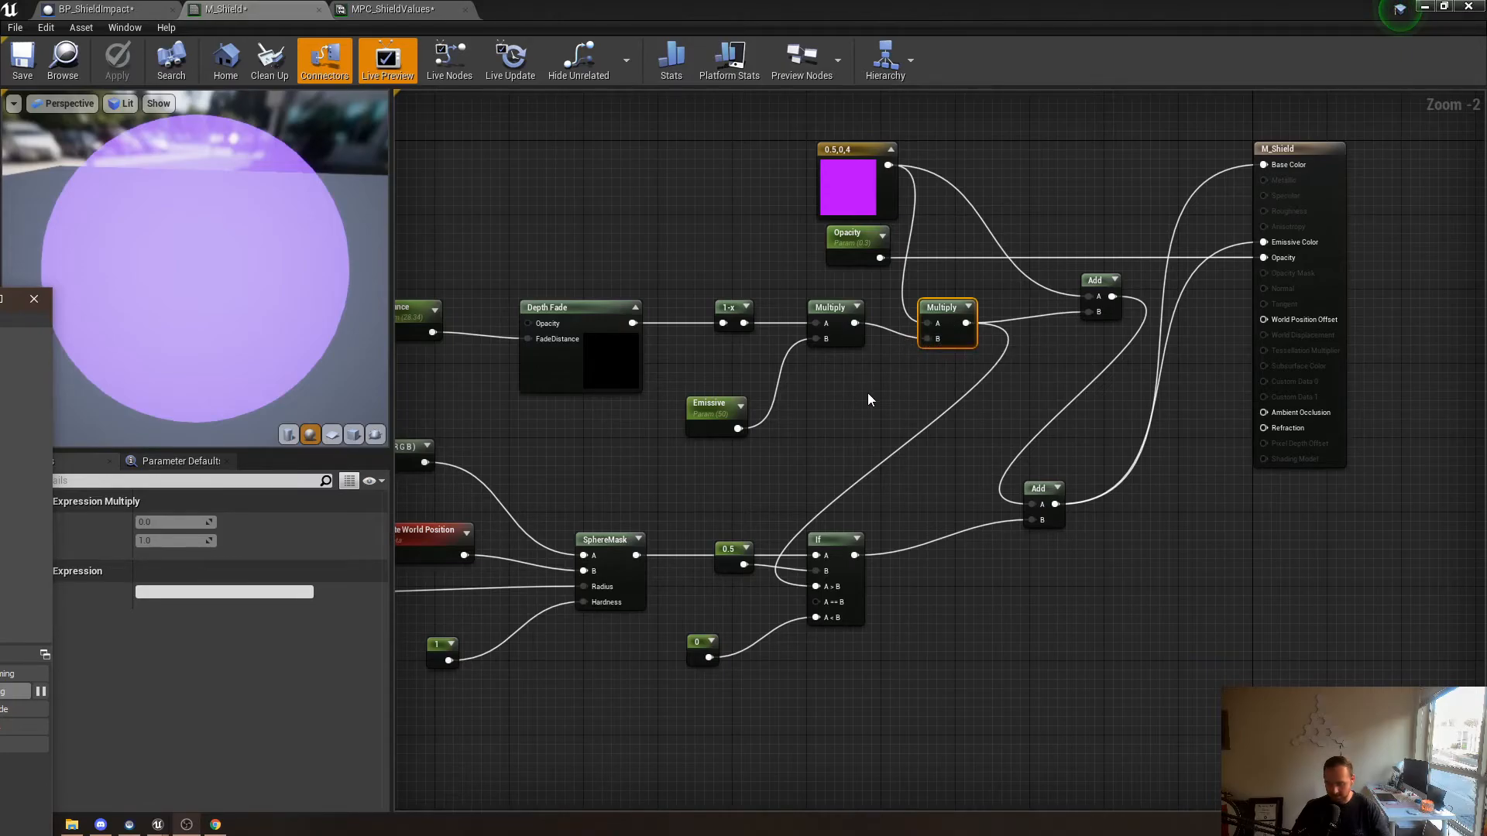
Add a Multiply node above the If node and connect the purple colour constant to A and the Emissive parameter to B
click(869, 427)
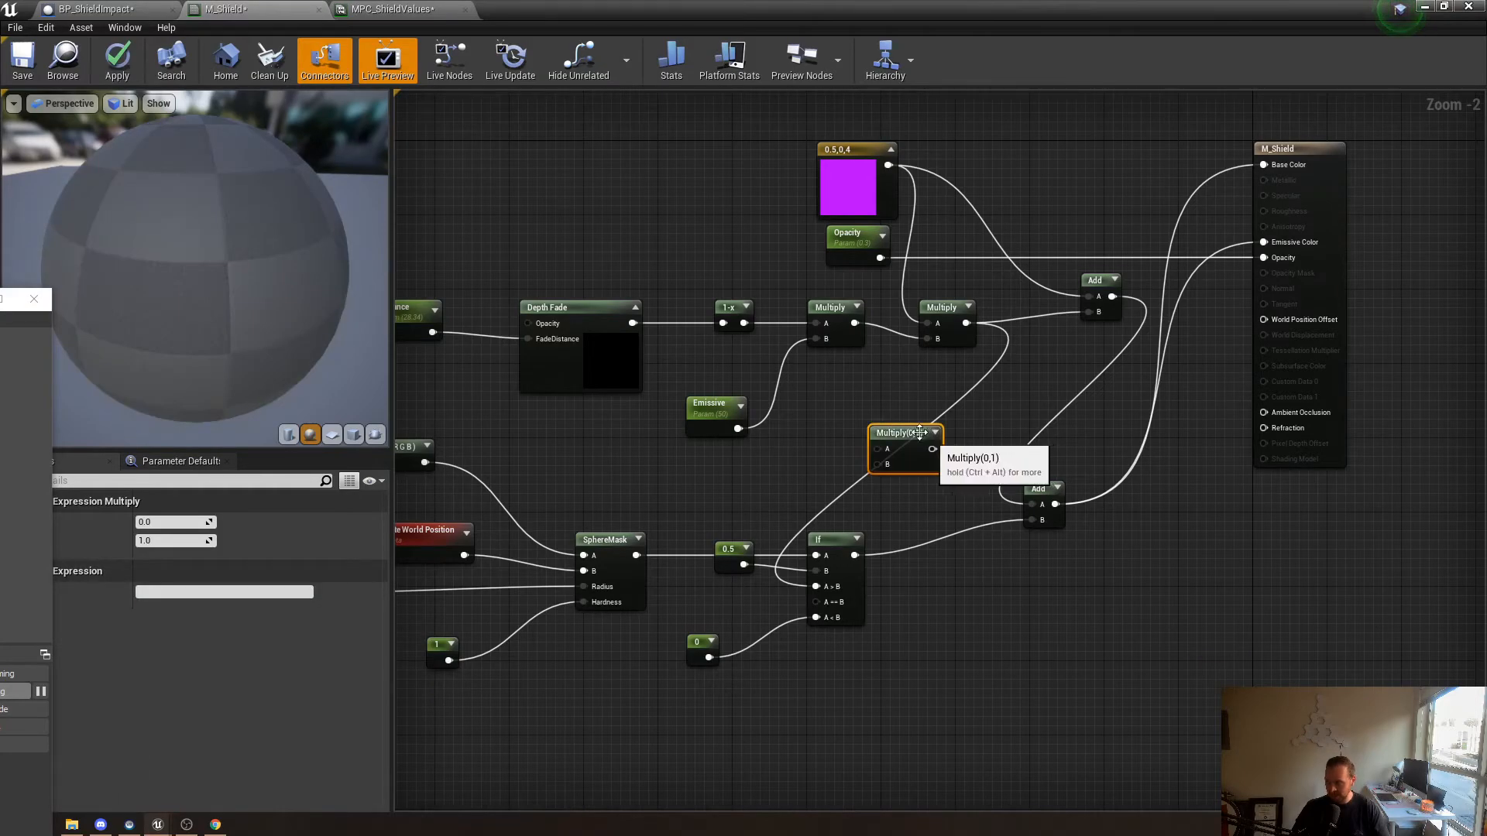
drag(888, 165, 887, 451)
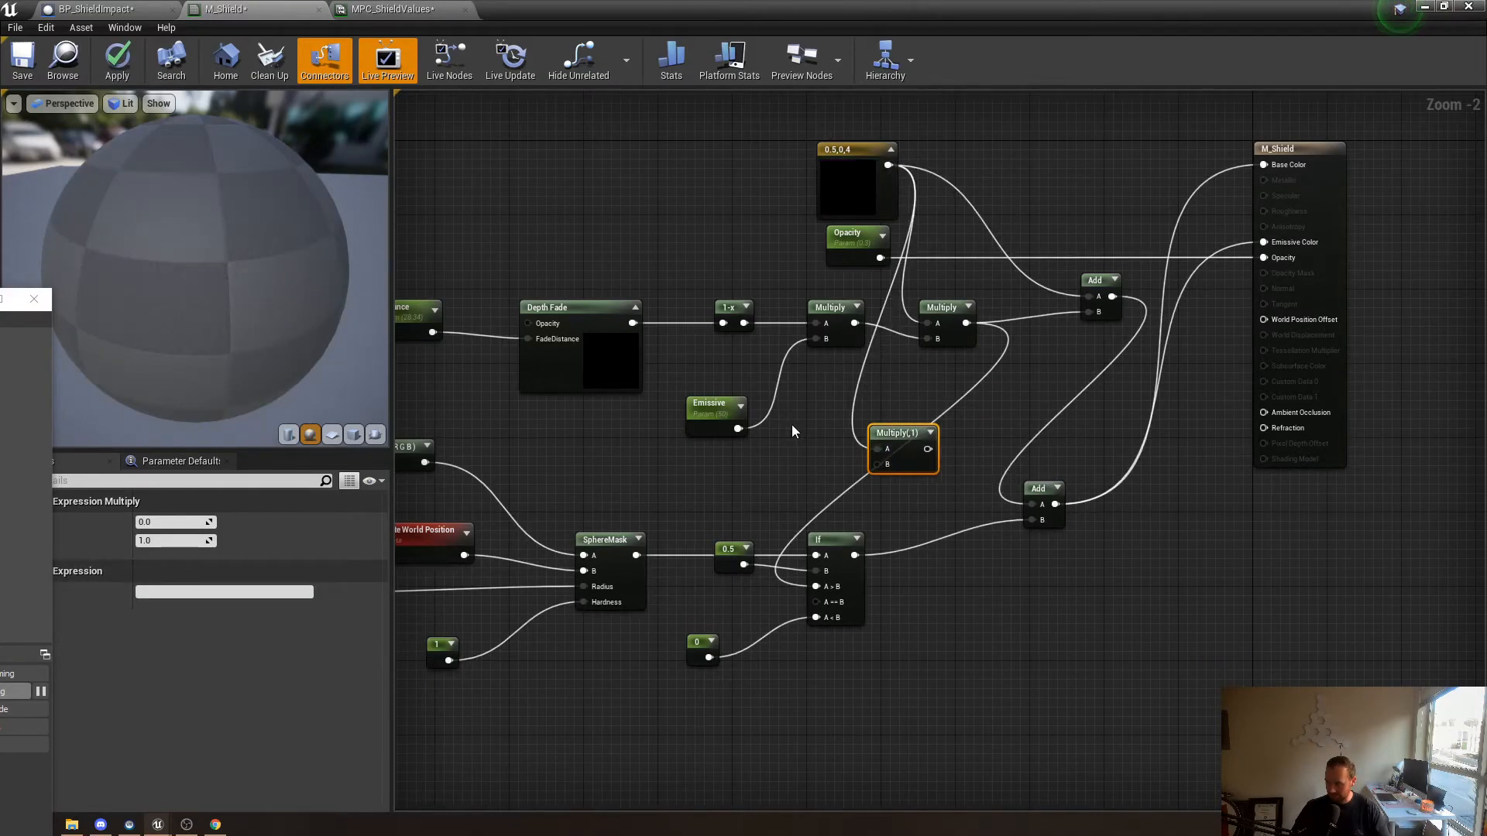
drag(735, 429, 884, 465)
click(900, 211)
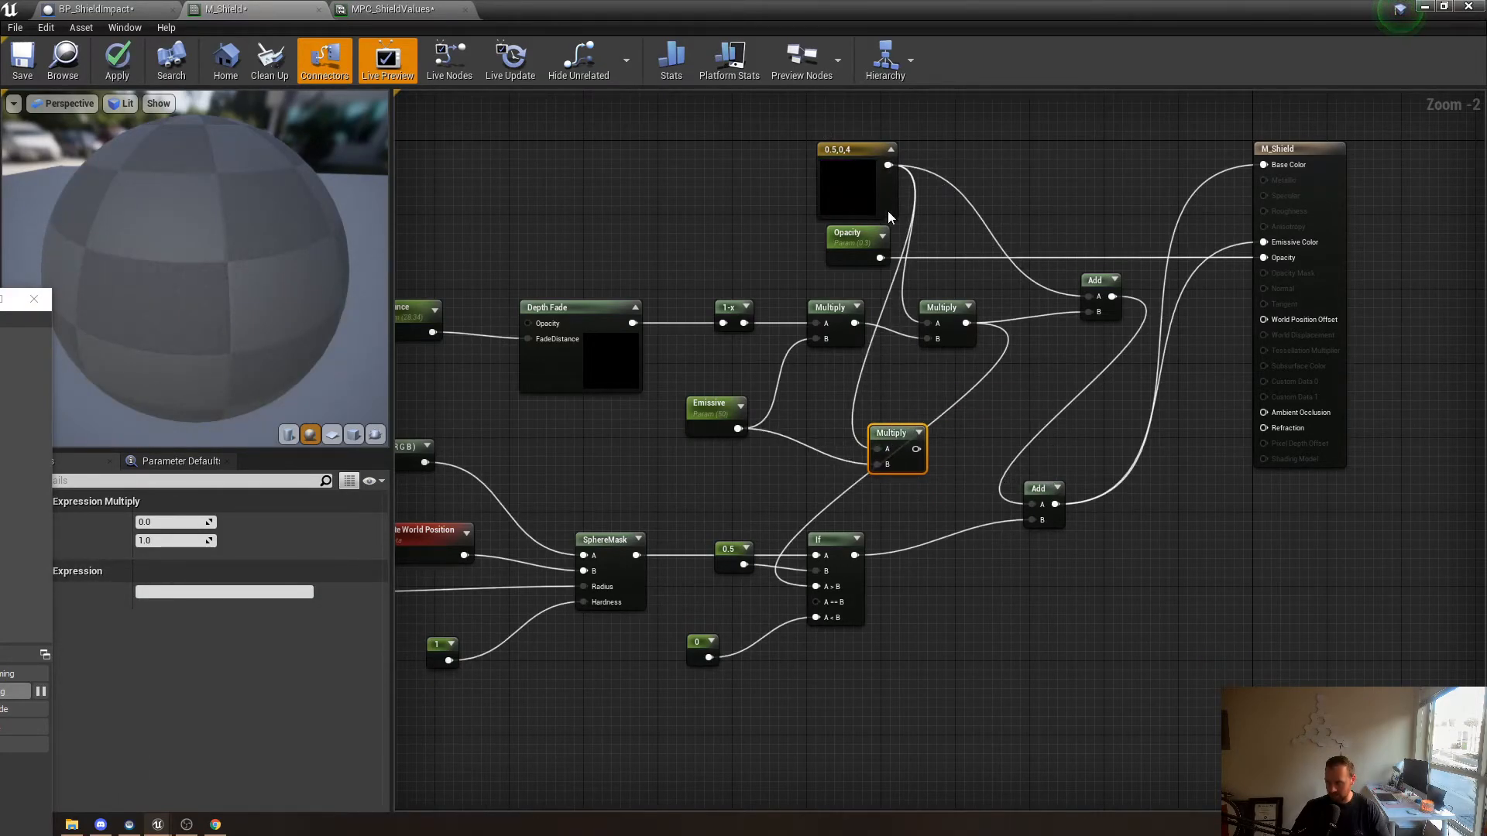
click(711, 409)
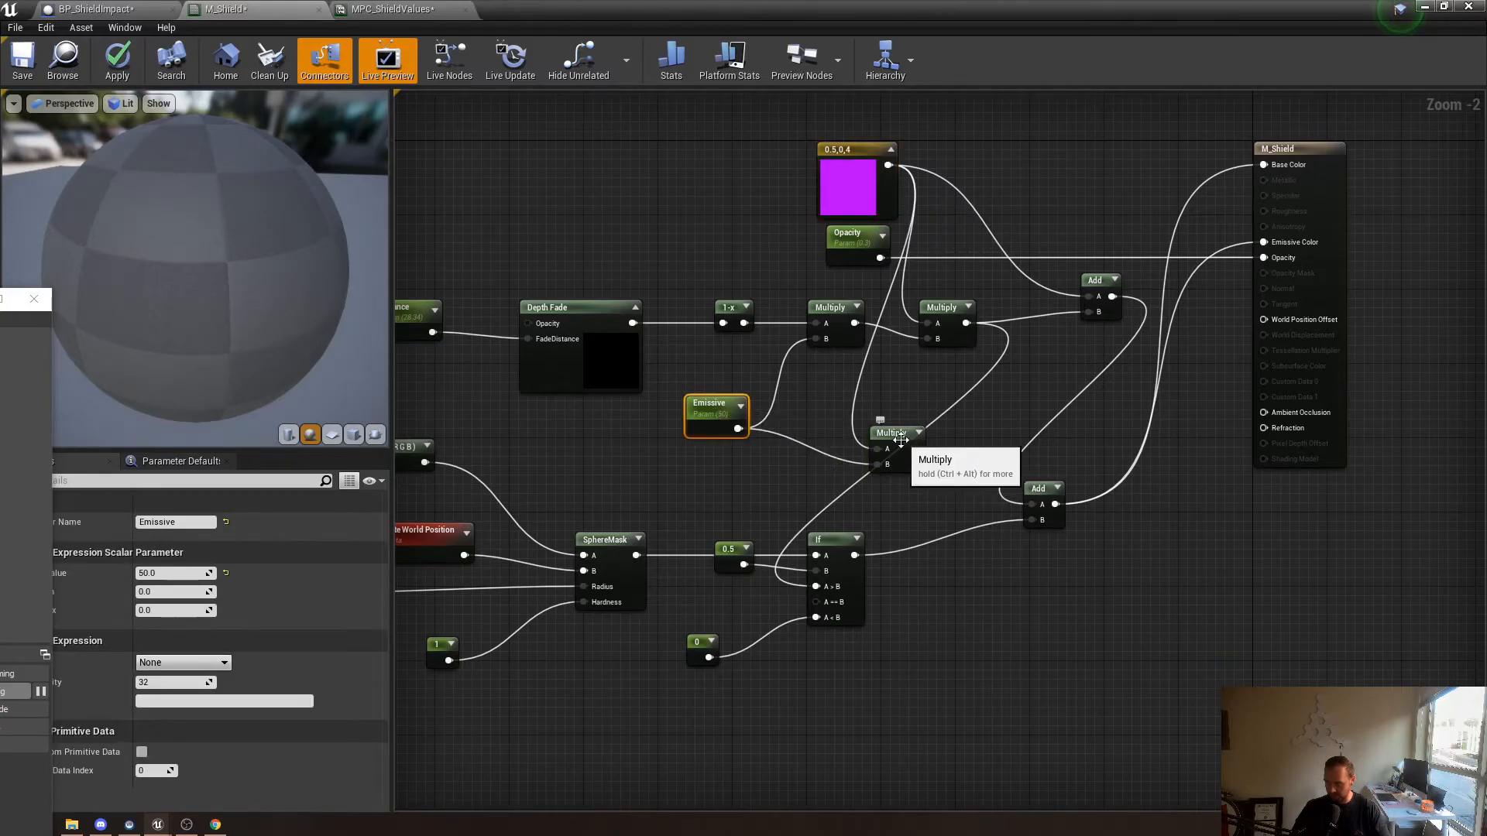
click(899, 457)
key(m)
click(1047, 380)
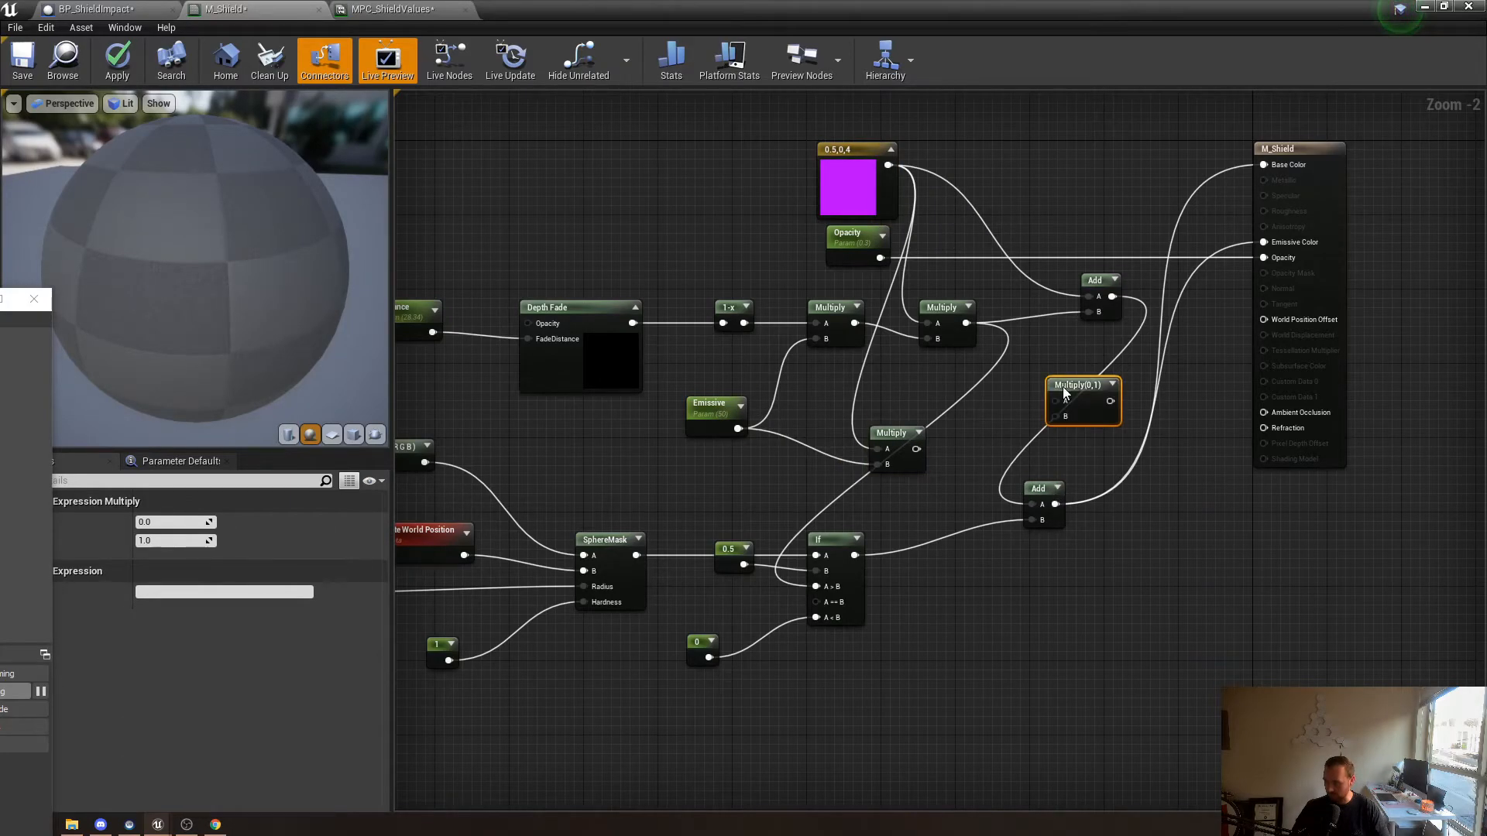
key(Delete)
Connect the new Multiply node's output to the If node's A > B input and apply the material changes
drag(916, 449, 817, 588)
drag(819, 590, 817, 589)
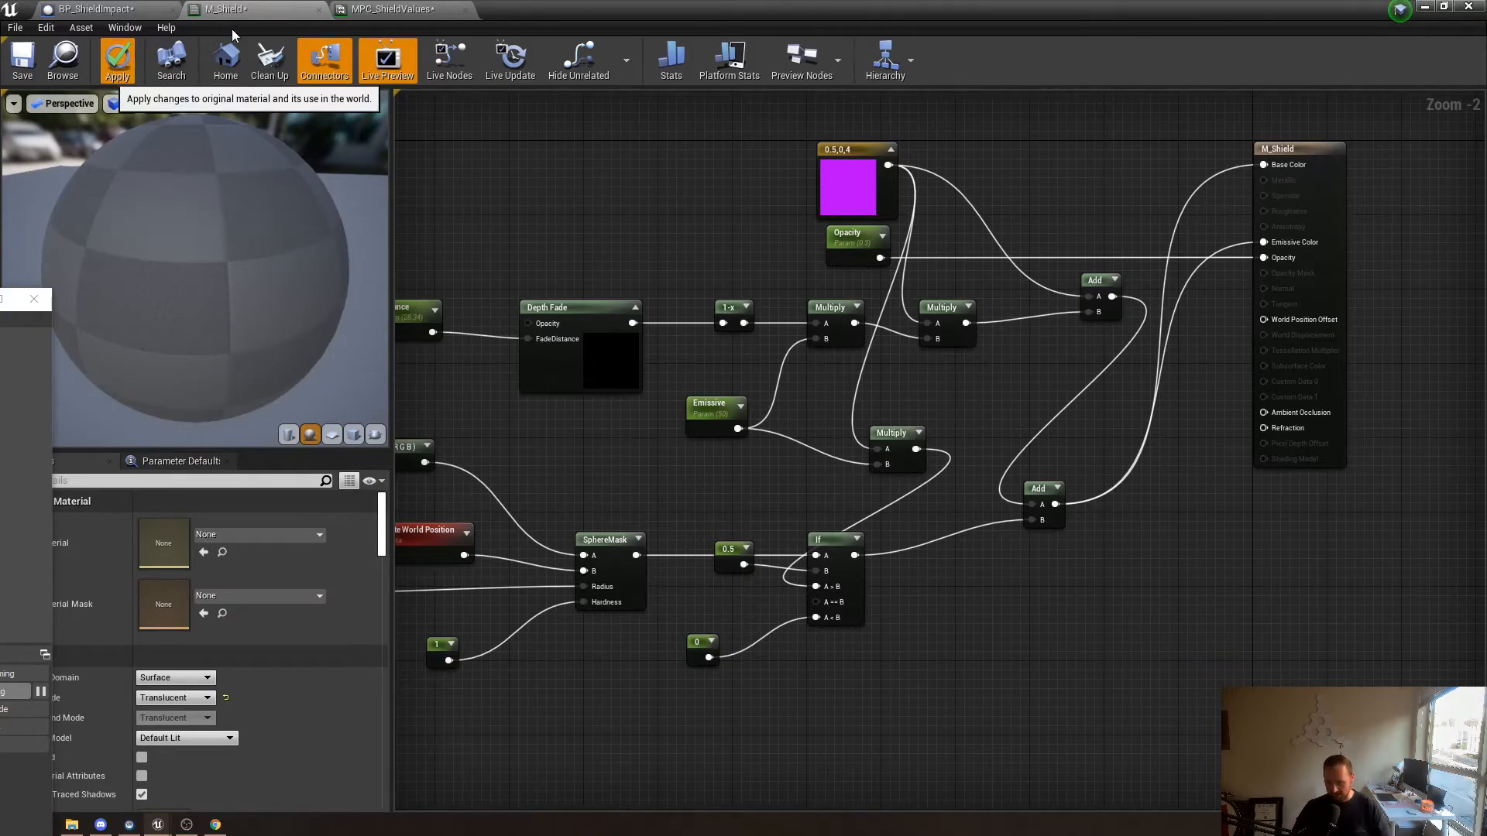
click(116, 62)
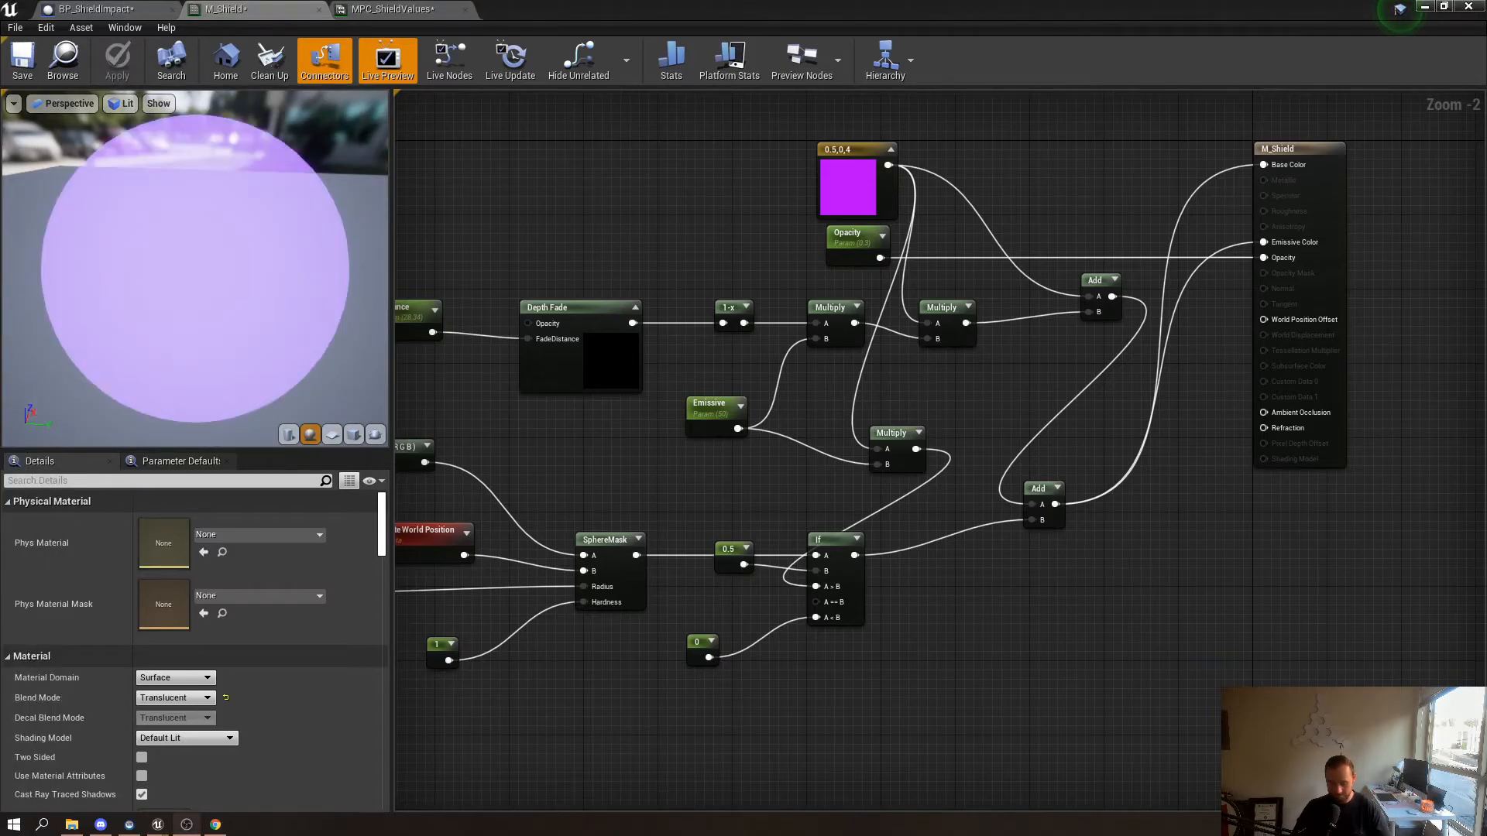
Move the editor window off the running level and shoot the shield dome repeatedly to test the emissive impact
click(97, 8)
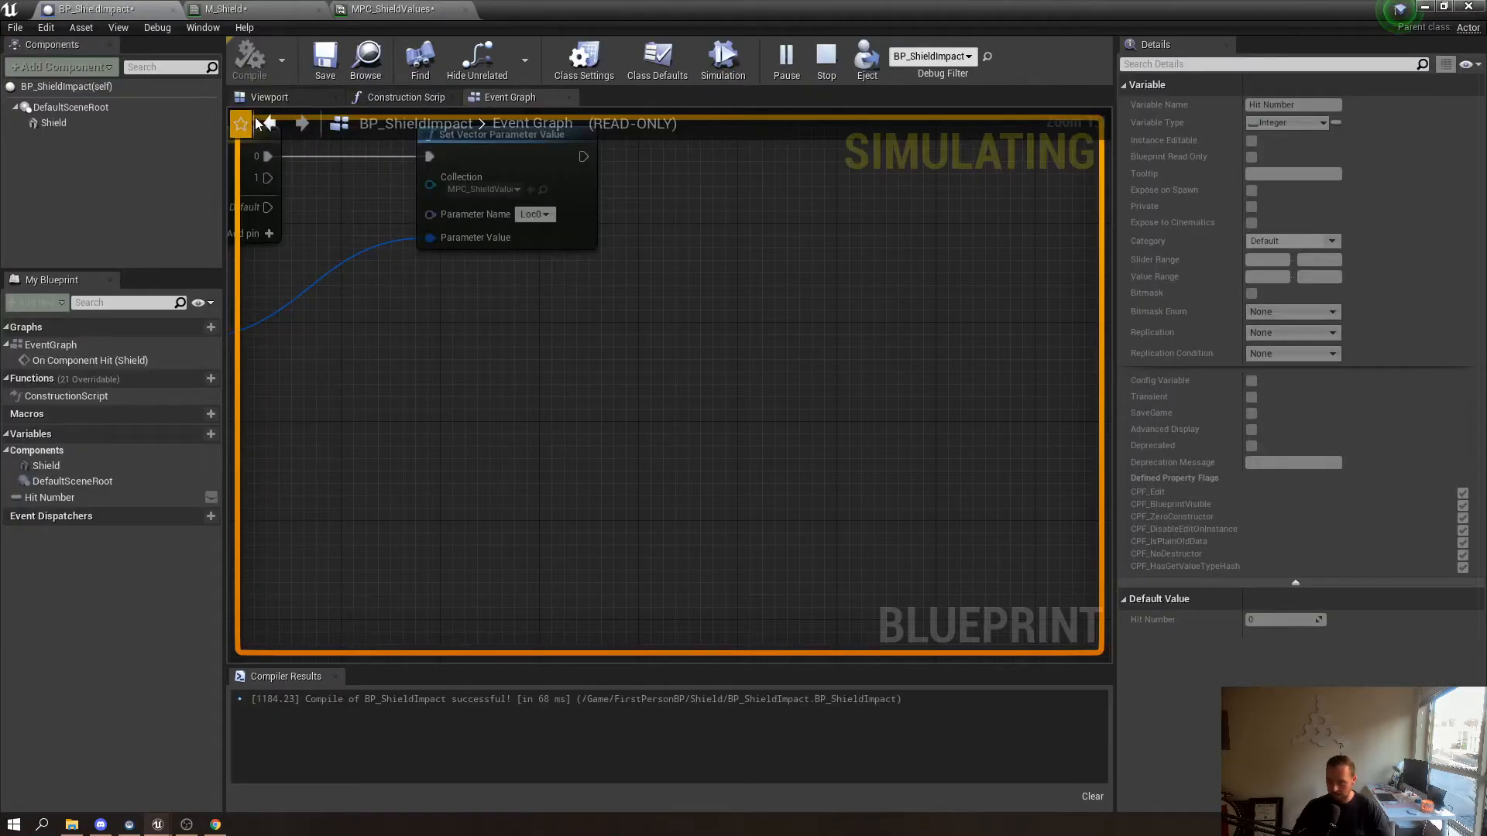
drag(532, 11, 0, 155)
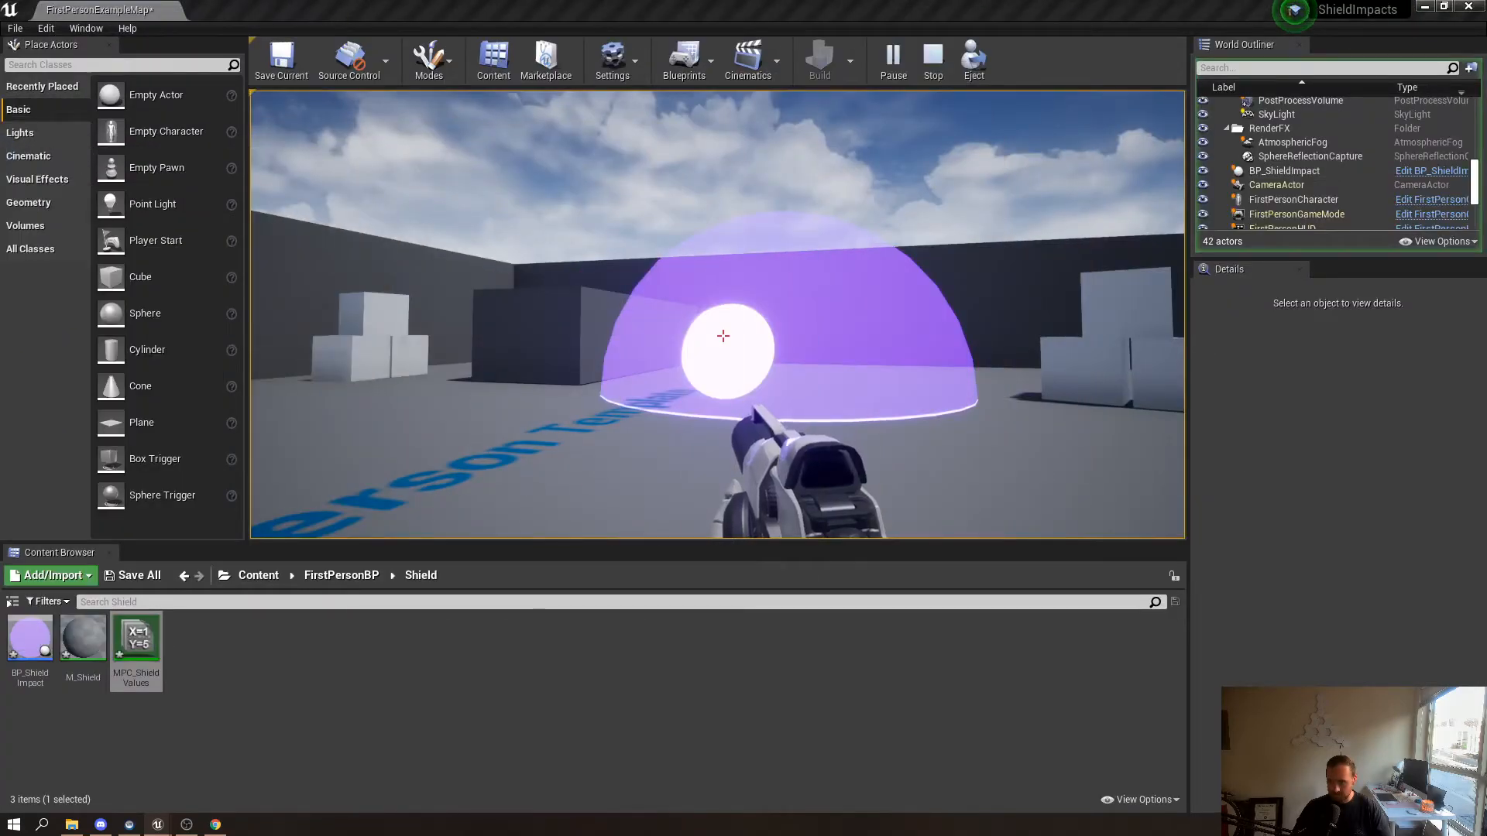
click(641, 347)
click(641, 347)
click(642, 347)
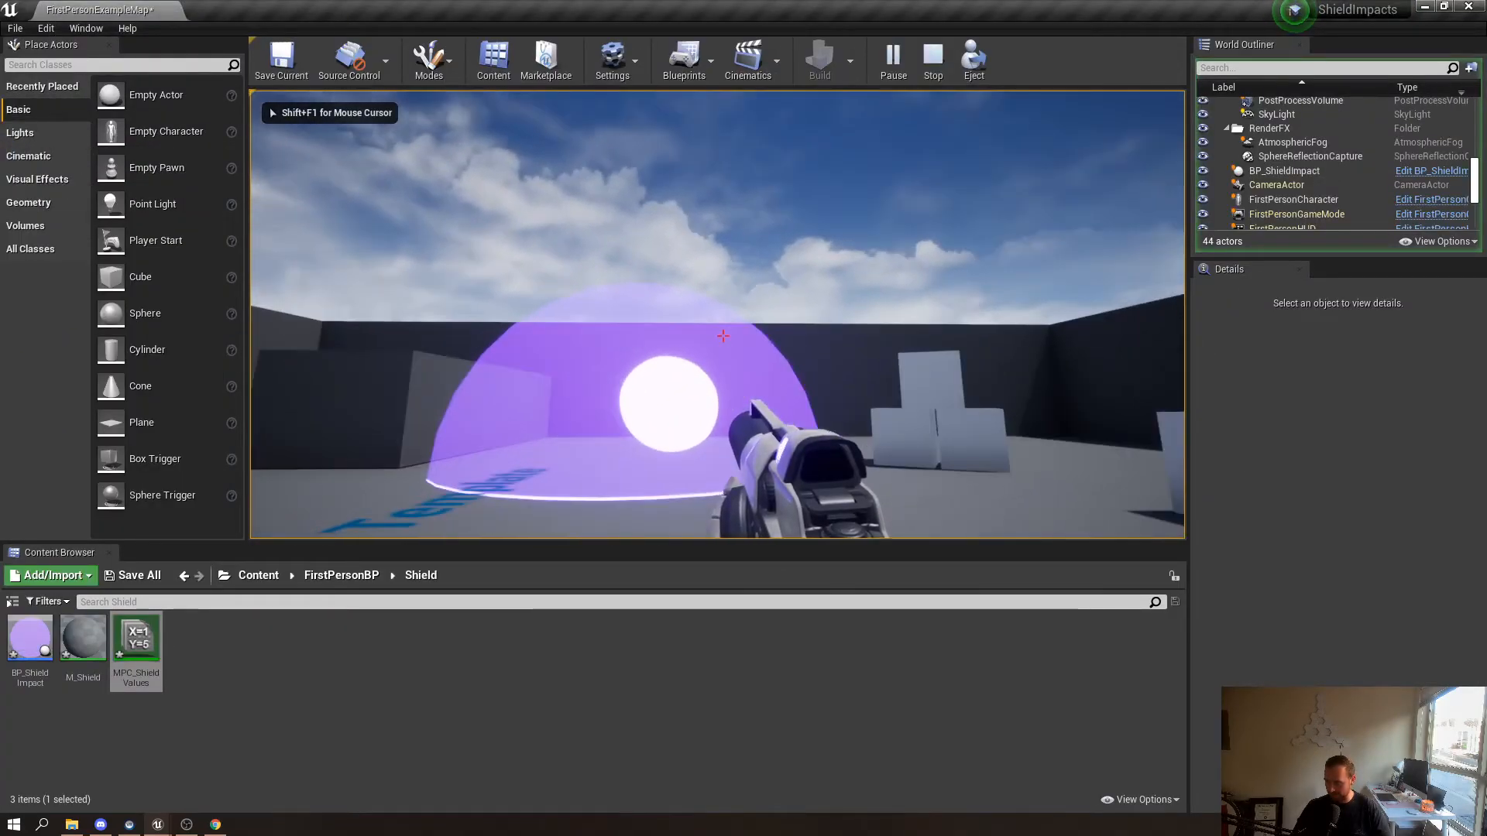
click(722, 336)
click(723, 336)
click(722, 336)
click(723, 336)
click(722, 336)
click(723, 336)
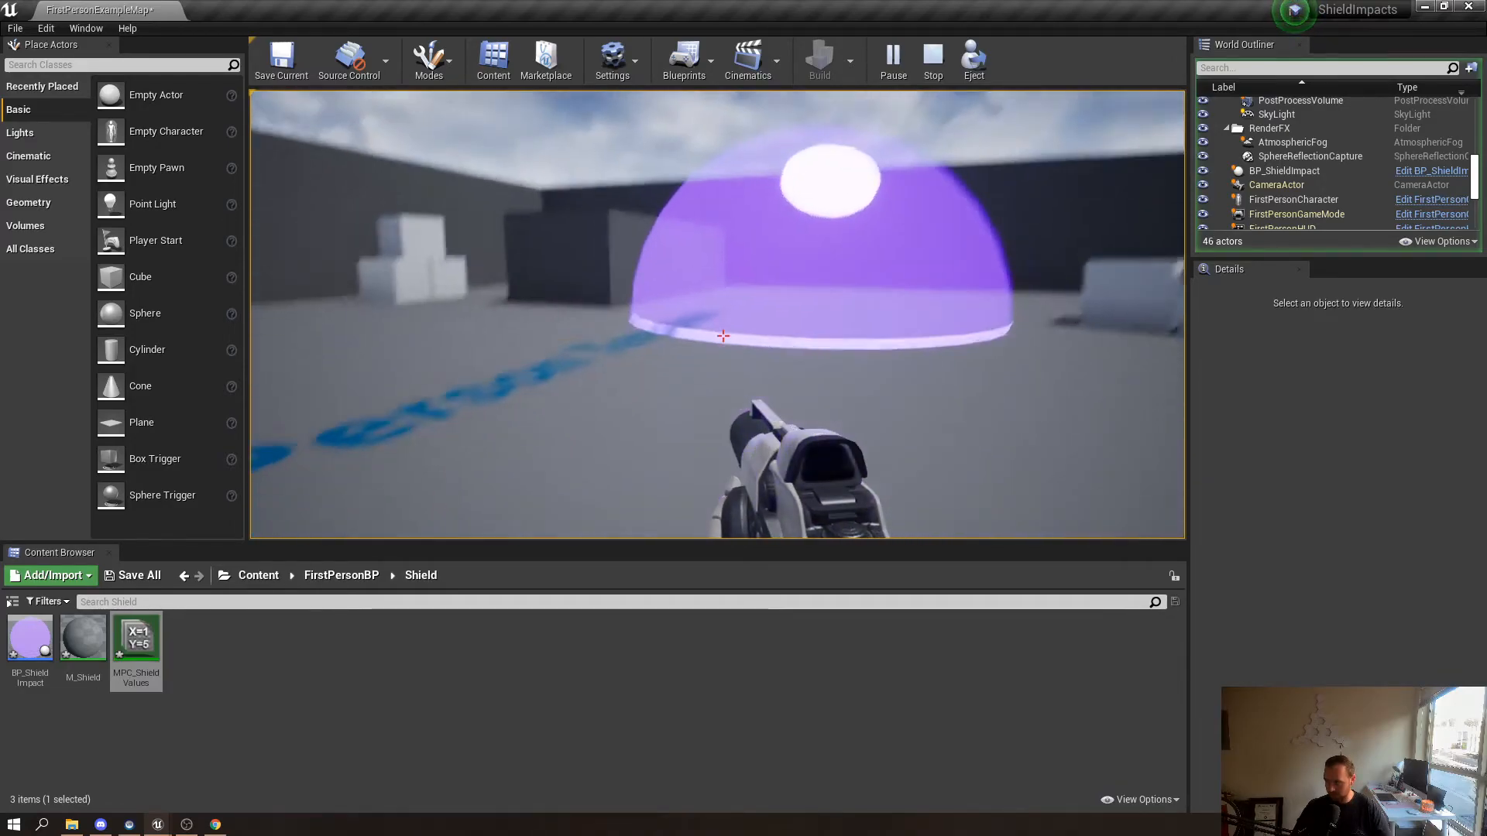
Walk around the shield dome and shoot it from different positions to check that the impact spot follows the hits
key(d)
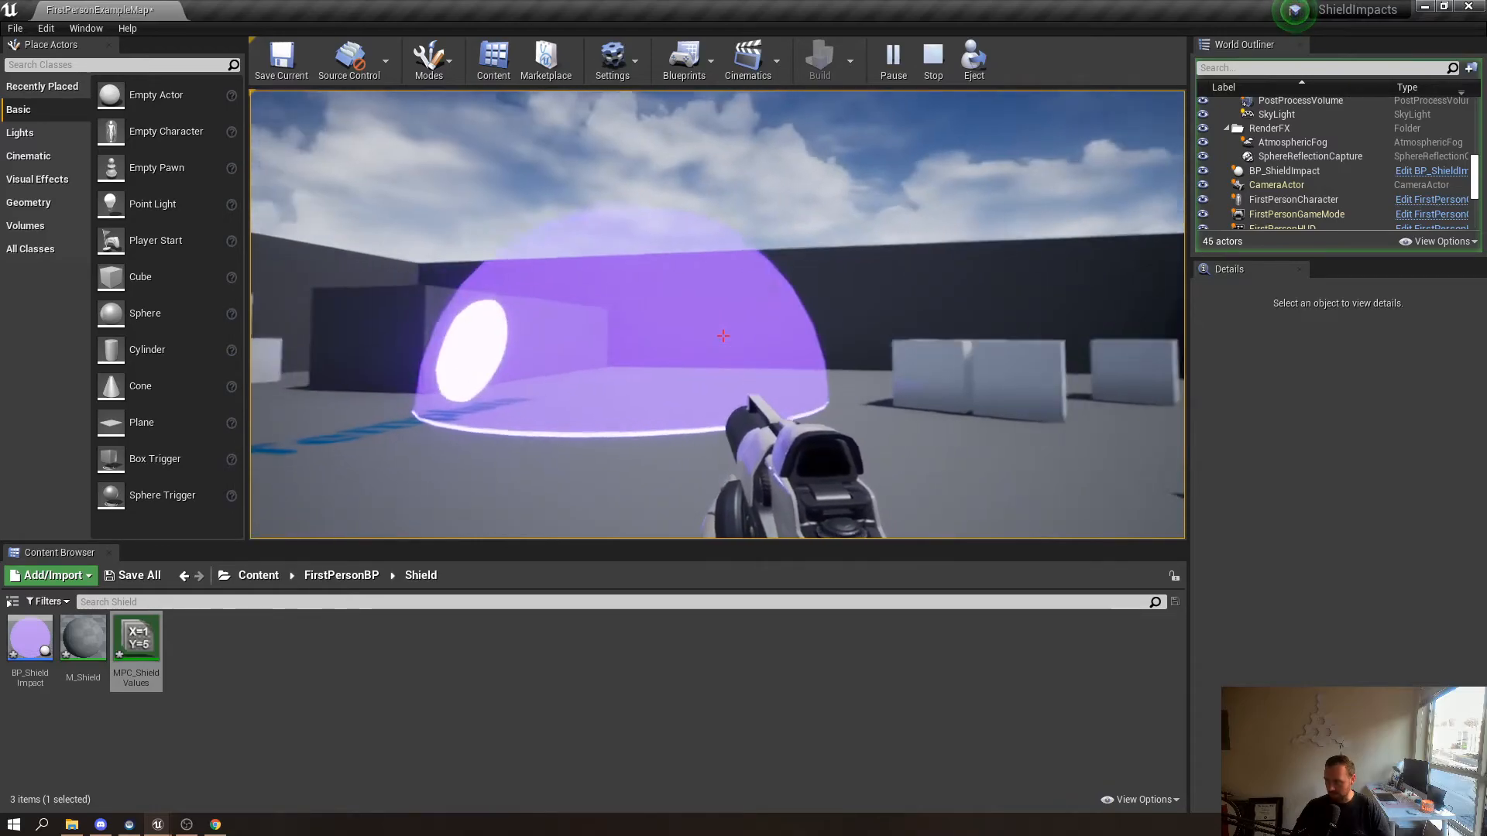
key(a)
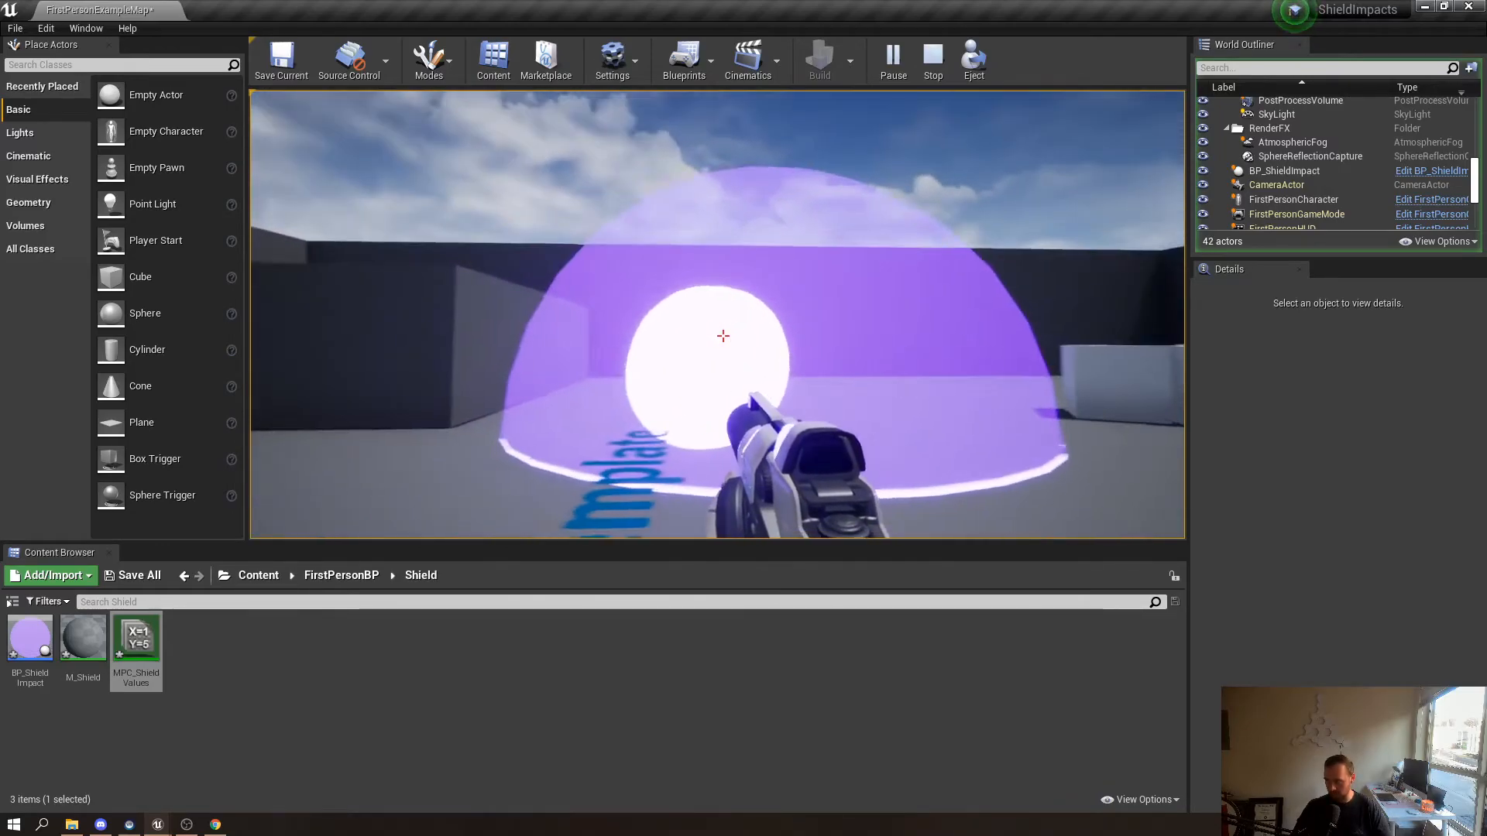
key(w)
key(a)
key(d)
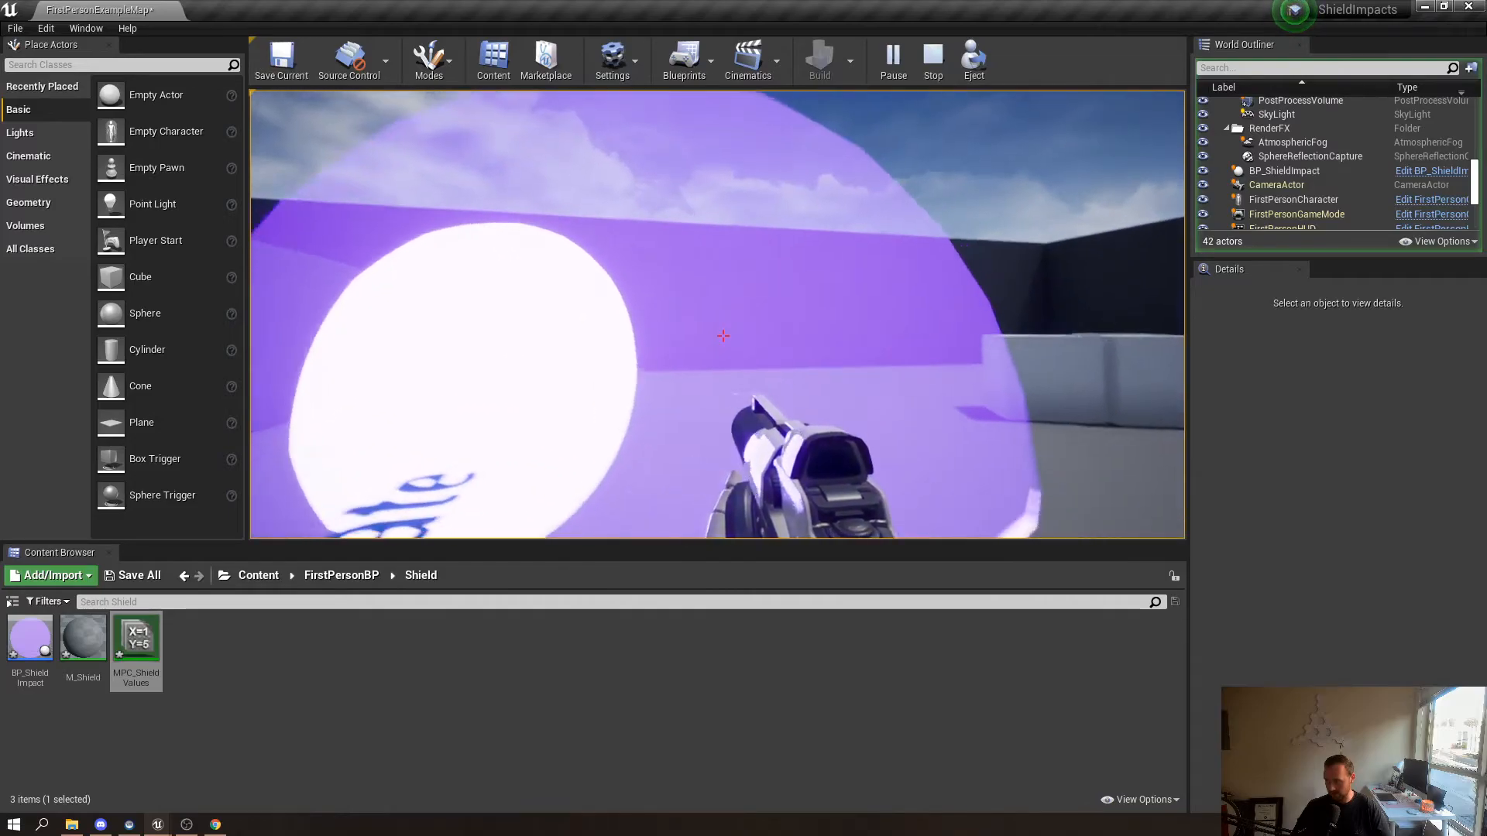
click(722, 336)
key(s)
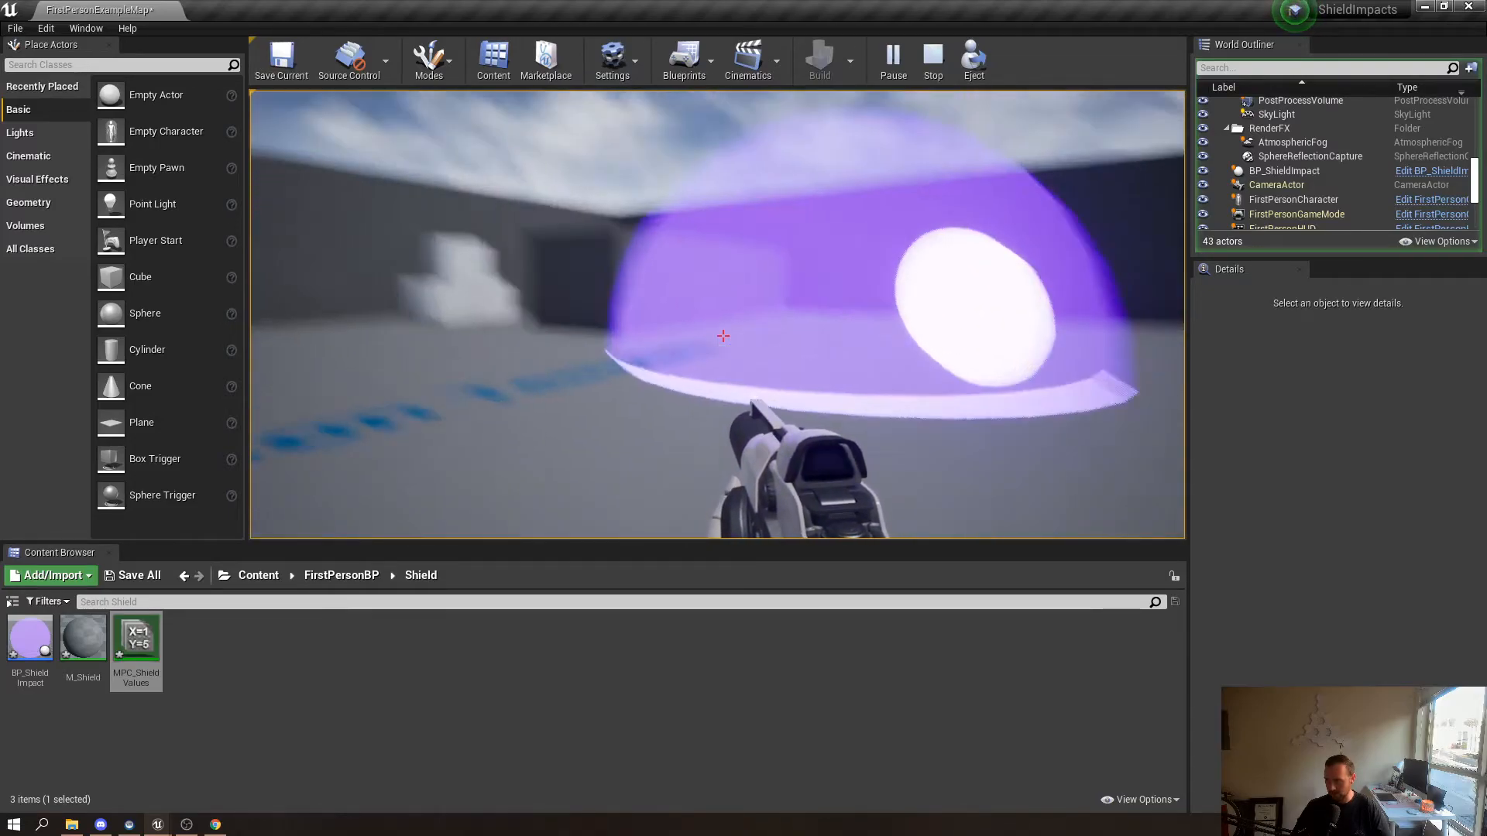
click(723, 336)
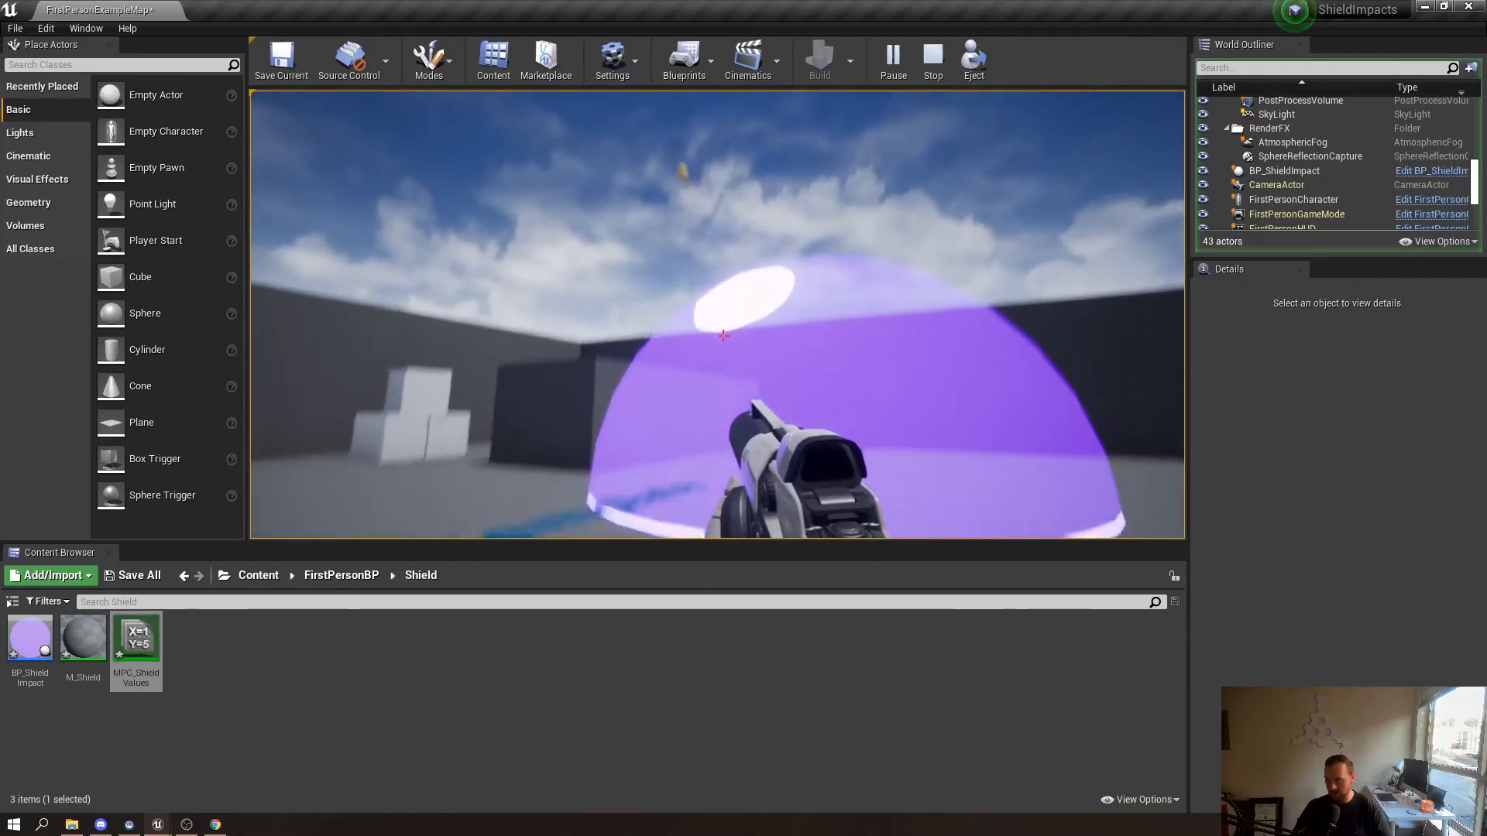
Step back from the shield dome to view the impact spot from a distance, then end the play session
key(s)
key(w)
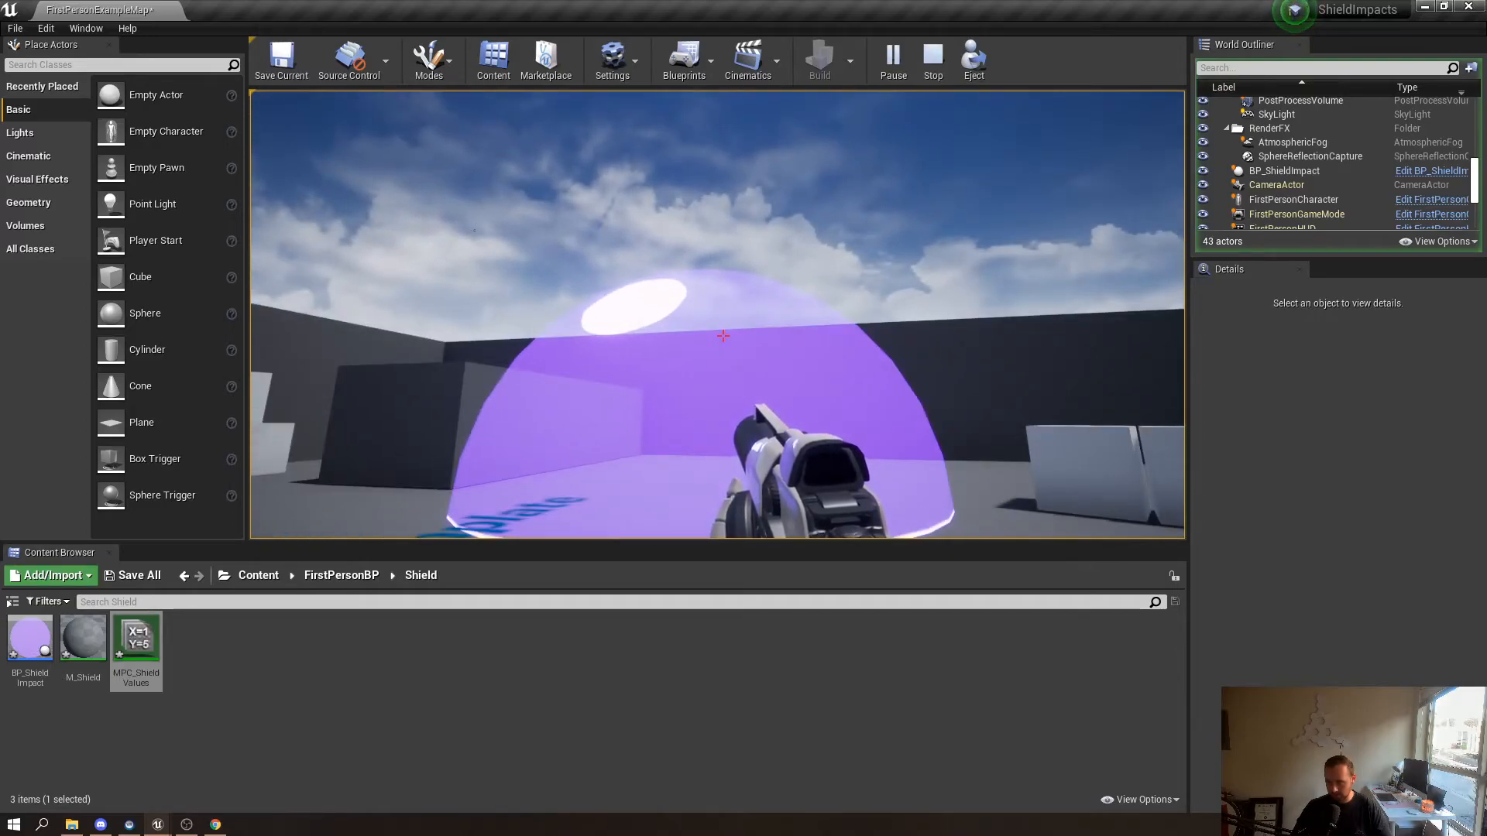
key(s)
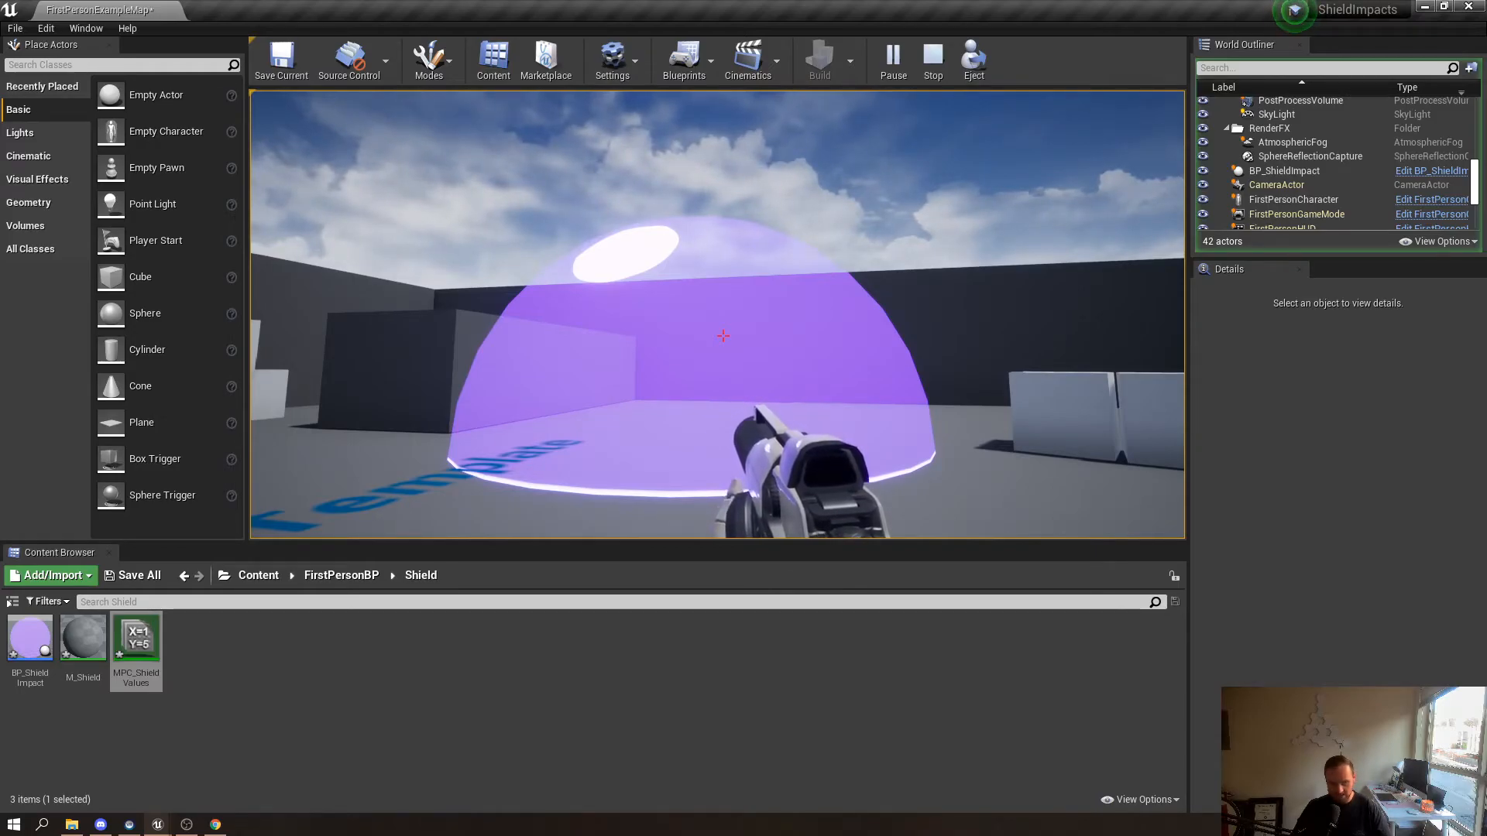
key(shift+F1)
click(617, 341)
key(Escape)
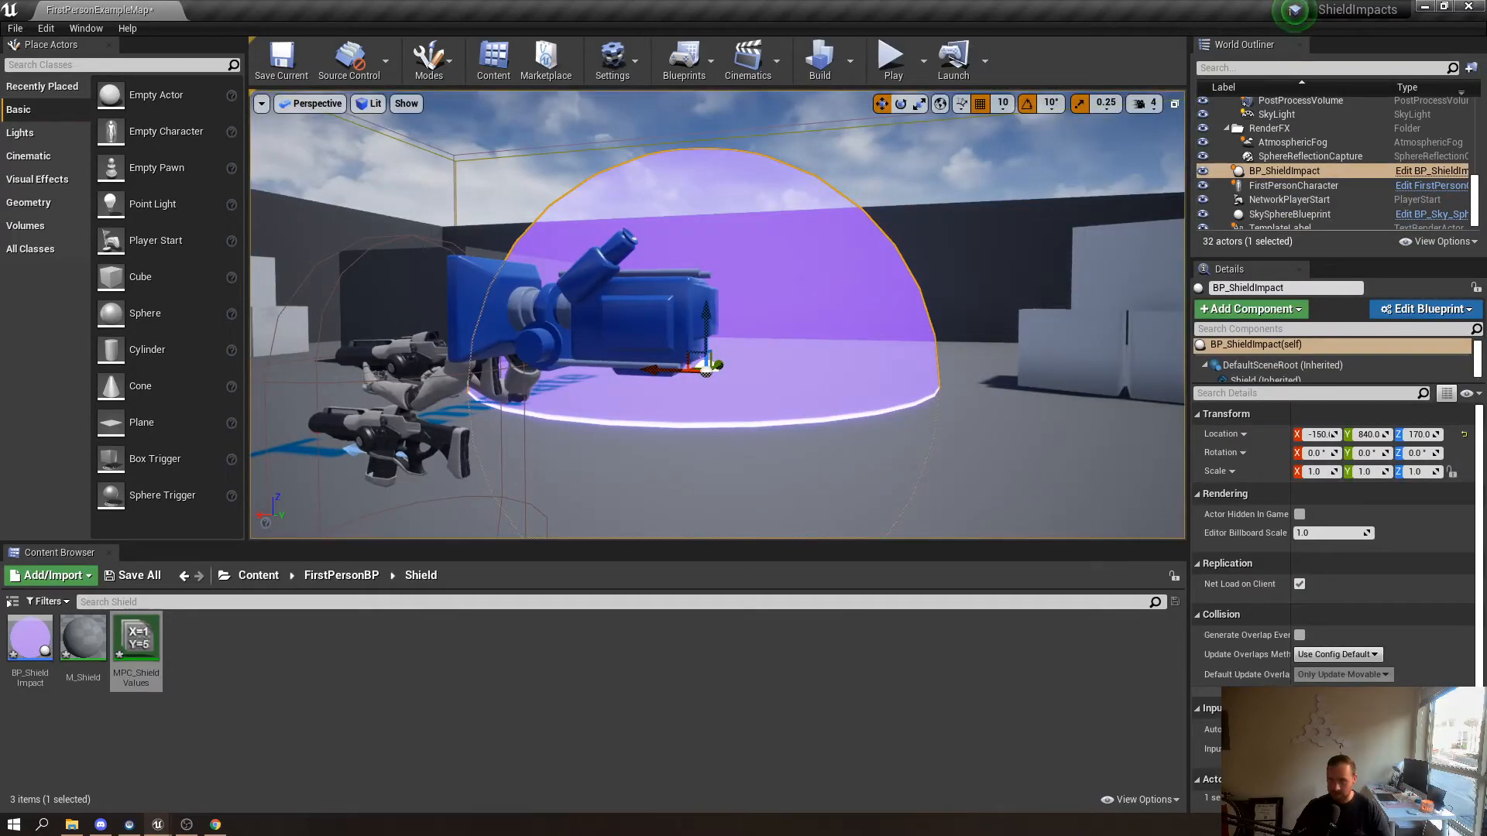
Switch back to the BP_ShieldImpact event graph and add an Increment Int node after Set Vector Parameter Value
key(alt+Tab)
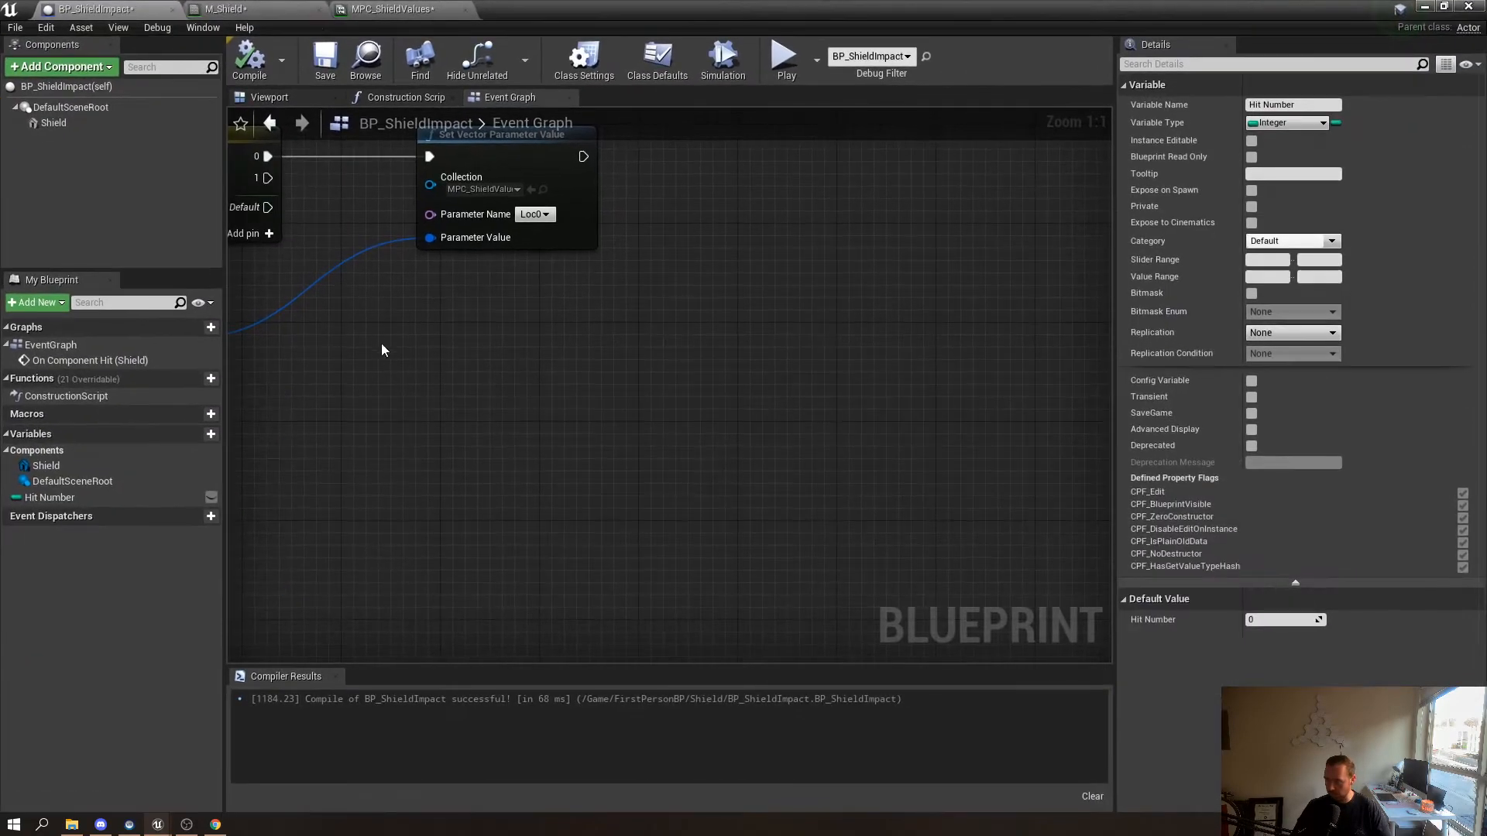
scroll(385, 345, down, 3)
right_drag(518, 342, 979, 488)
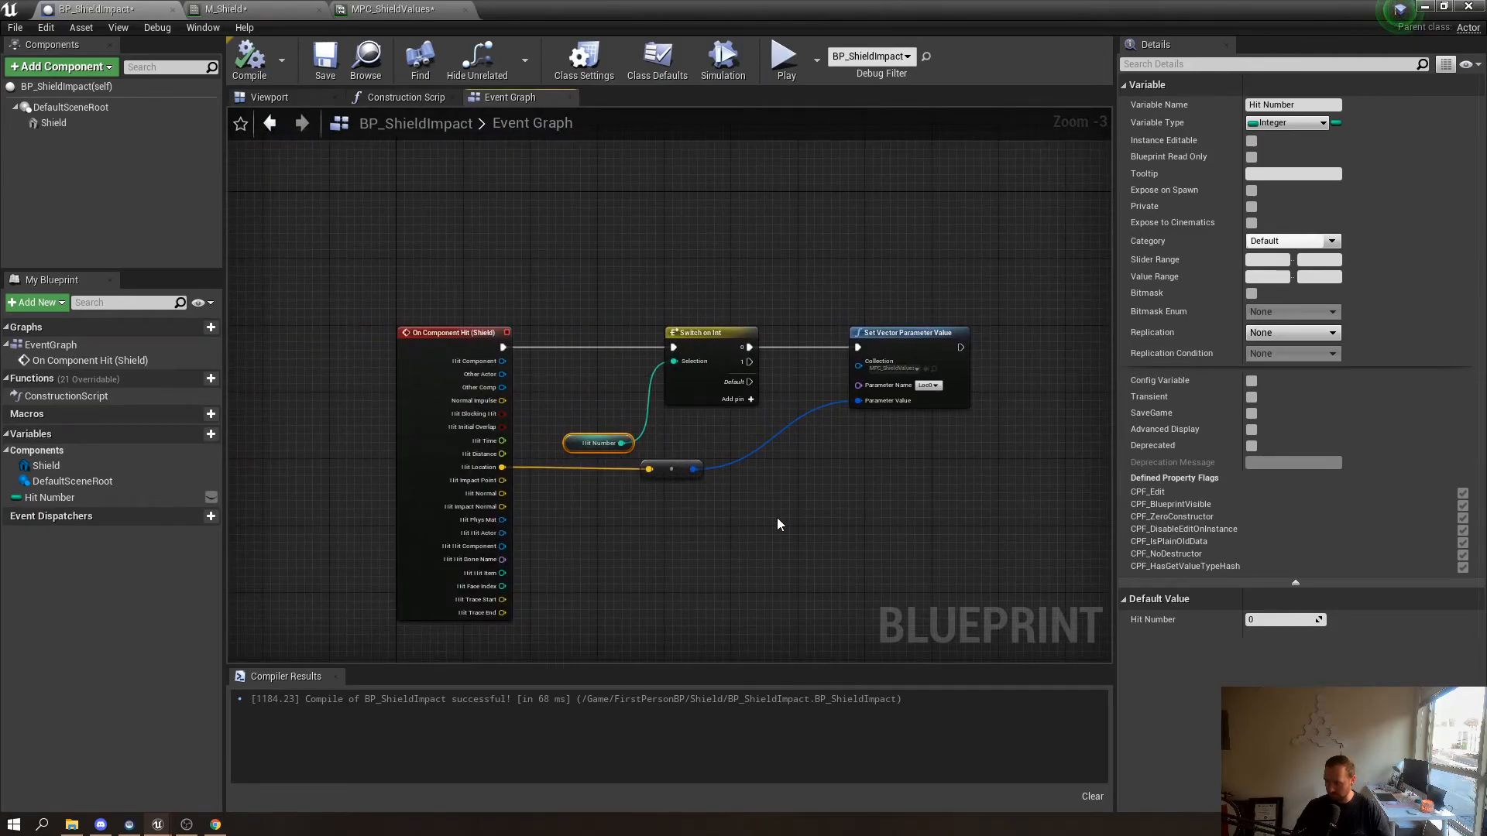
right_drag(777, 518, 731, 536)
right_drag(866, 501, 823, 500)
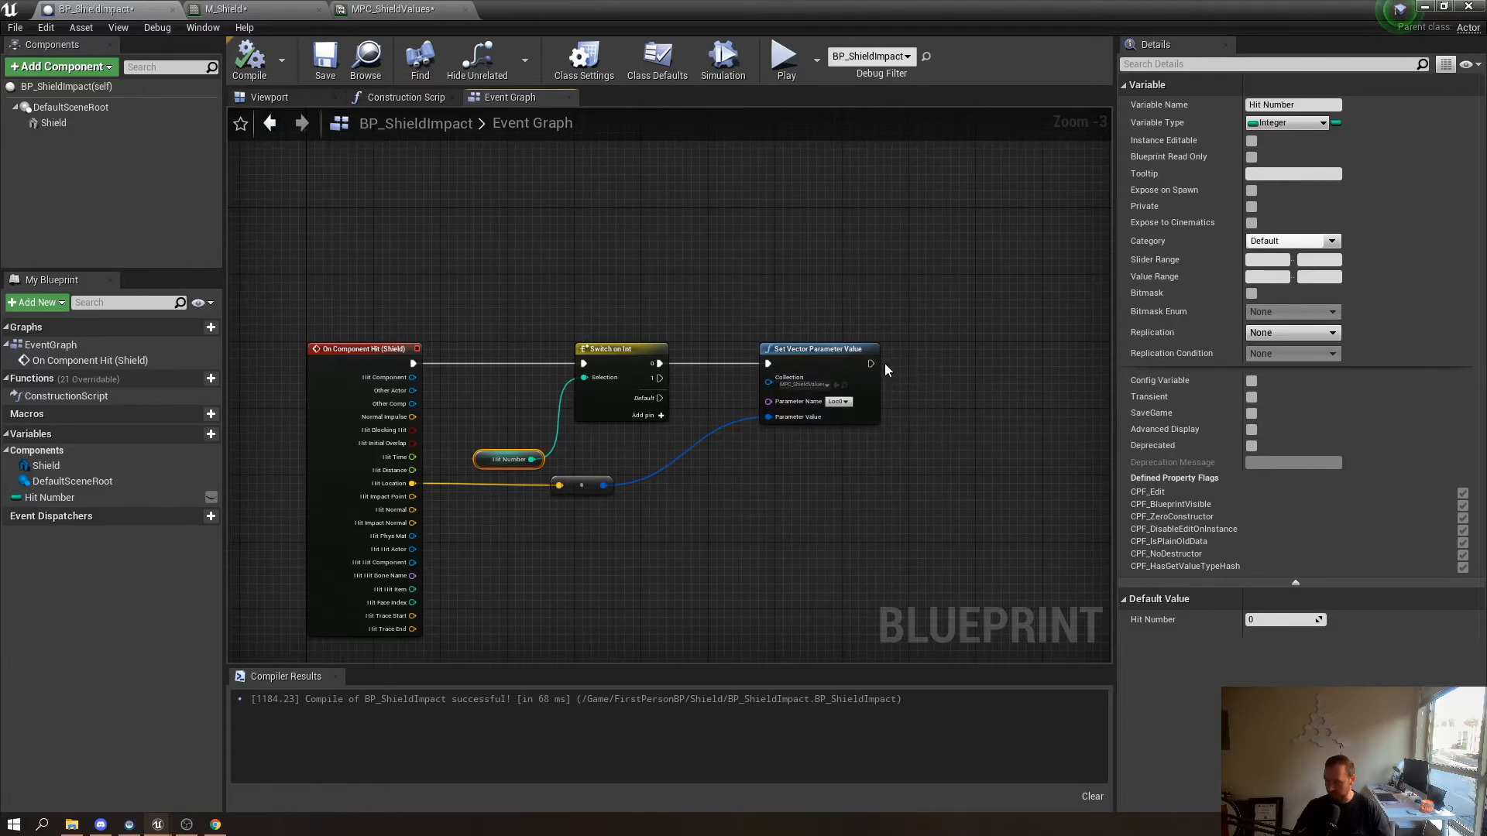
drag(873, 363, 971, 364)
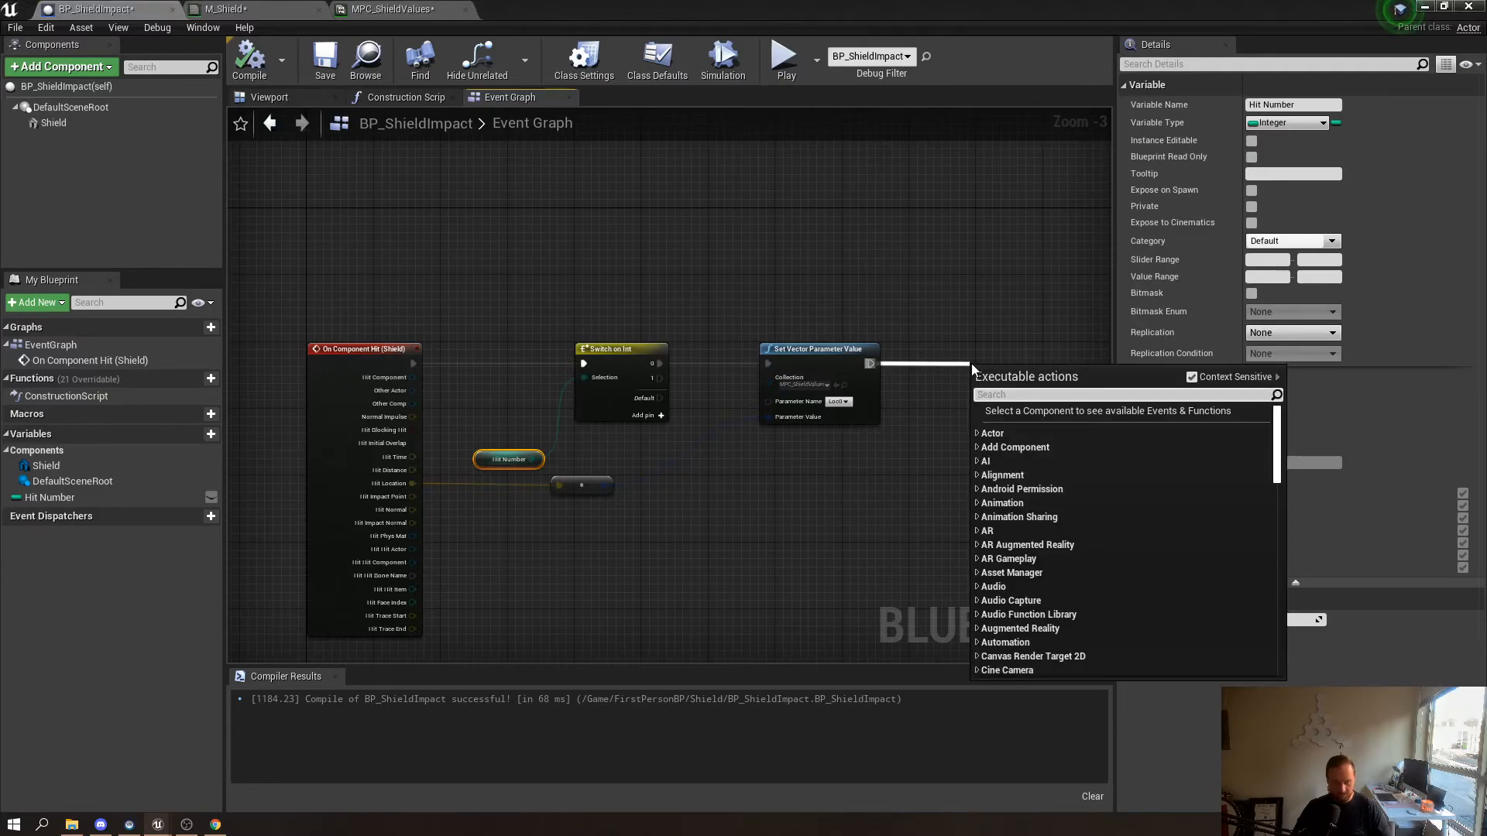
text(incre)
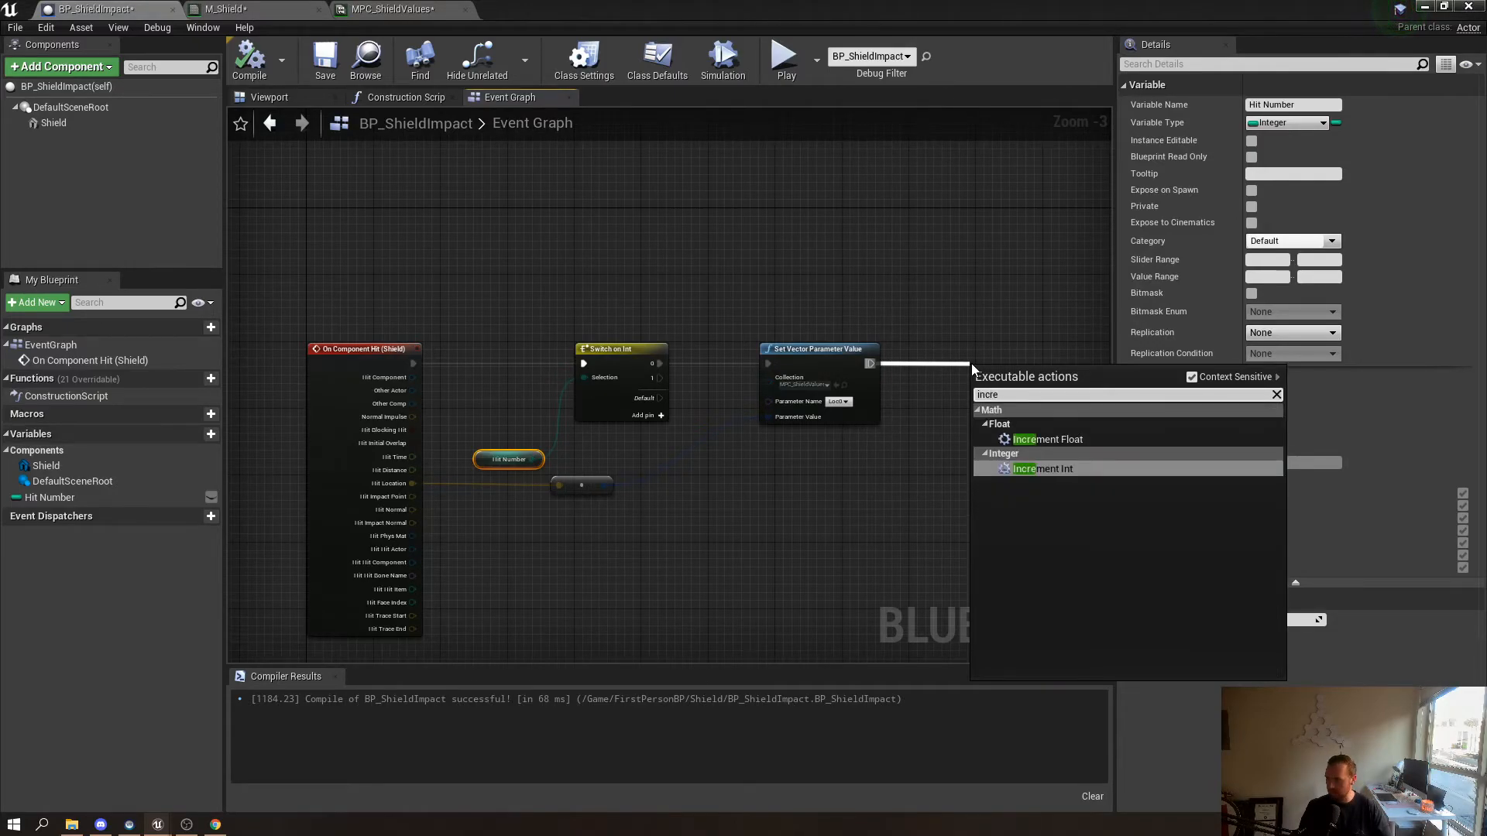
key(Return)
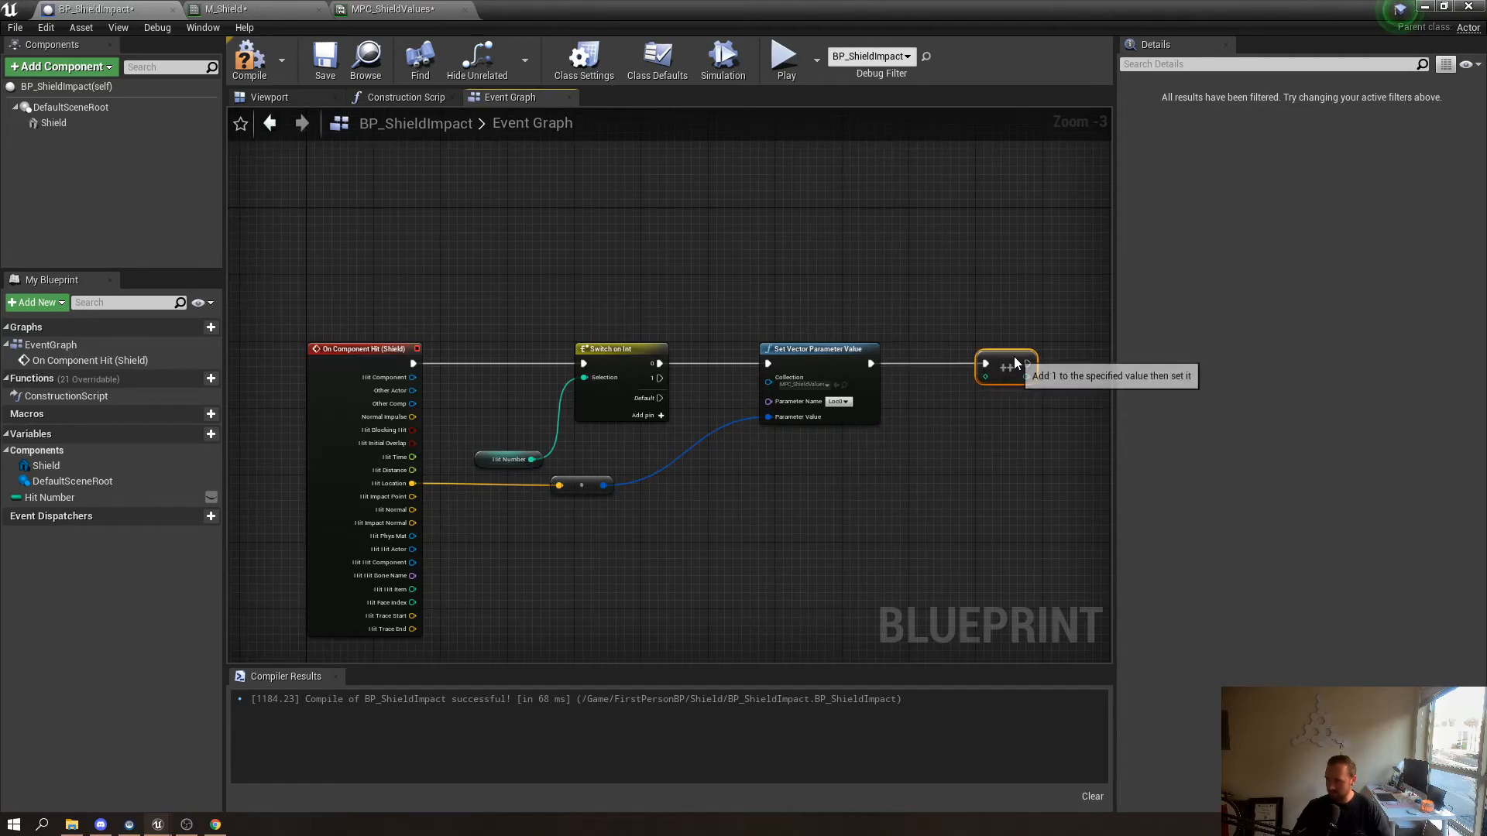
Connect the Hit Number variable to the integer input of the Increment Int node
drag(531, 459, 988, 411)
click(935, 416)
drag(531, 459, 992, 378)
right_drag(1080, 427, 870, 500)
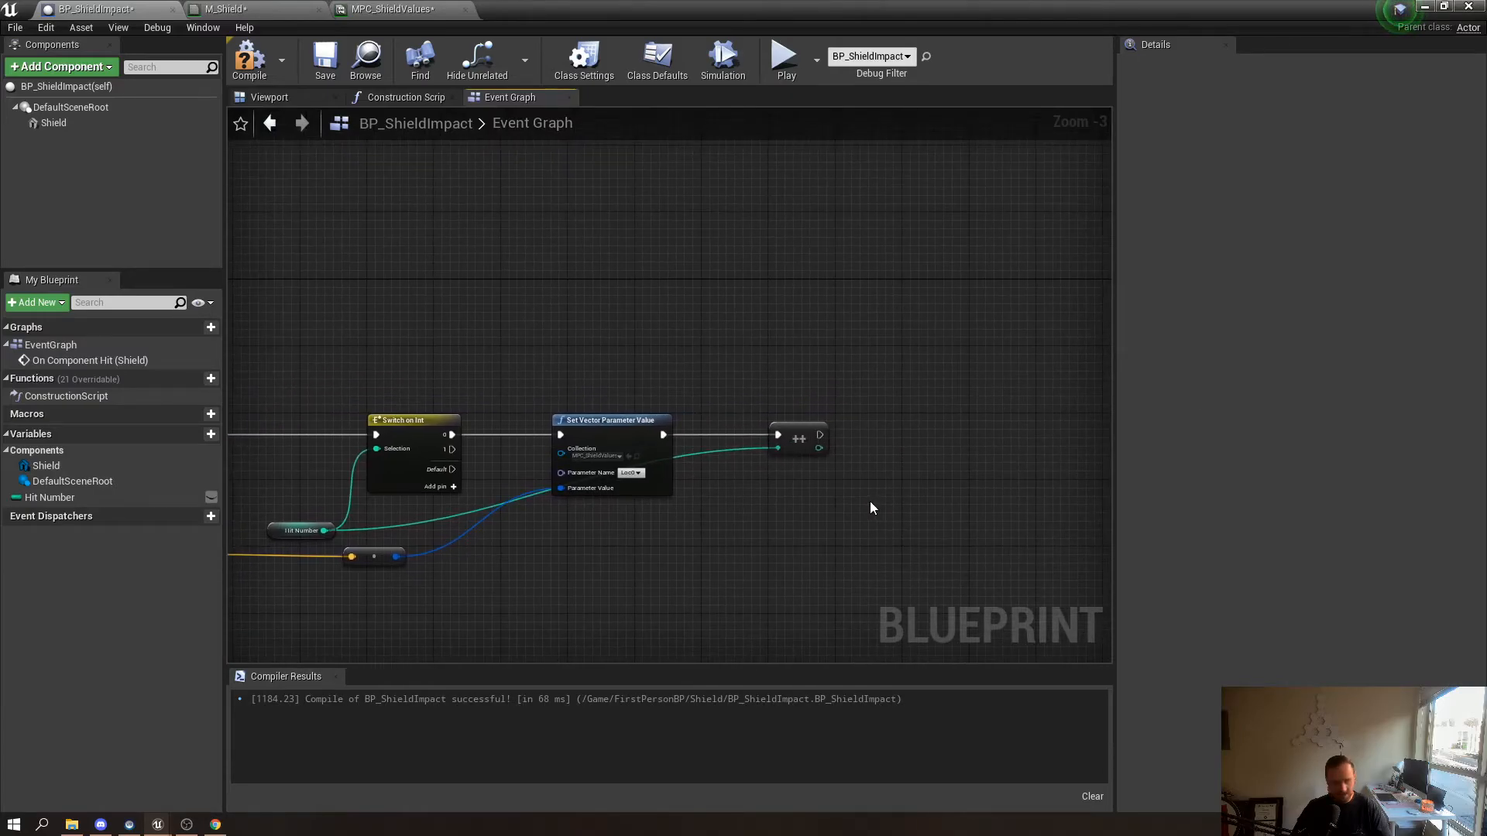
drag(820, 435, 875, 434)
text(set)
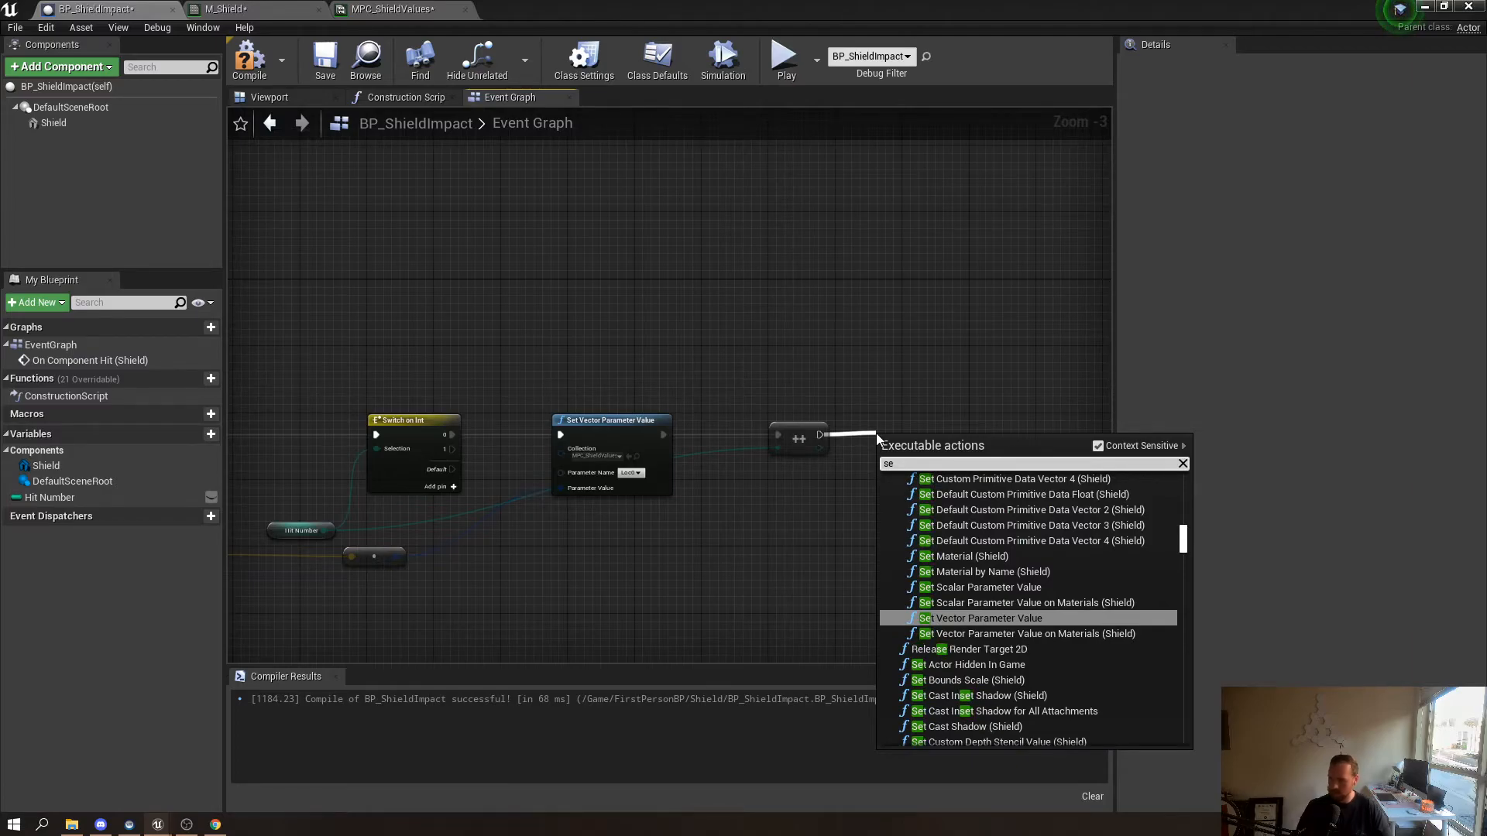
click(824, 320)
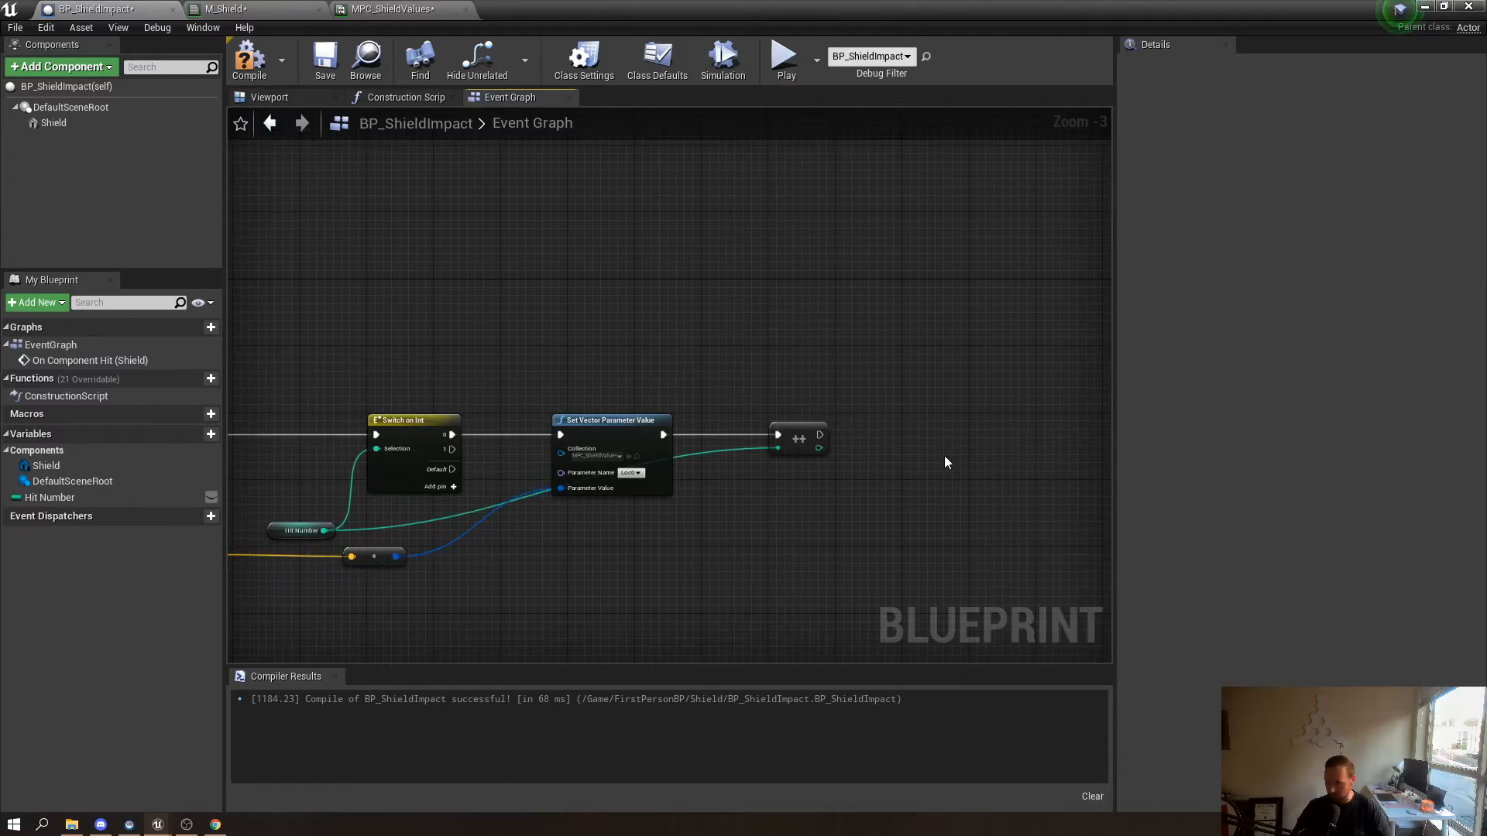
Add a Timeline node in the empty graph space beyond the Increment Int node and name it ShieldIm,pact0
right_drag(946, 459, 681, 425)
right_click(666, 411)
scroll(763, 582, down, 2)
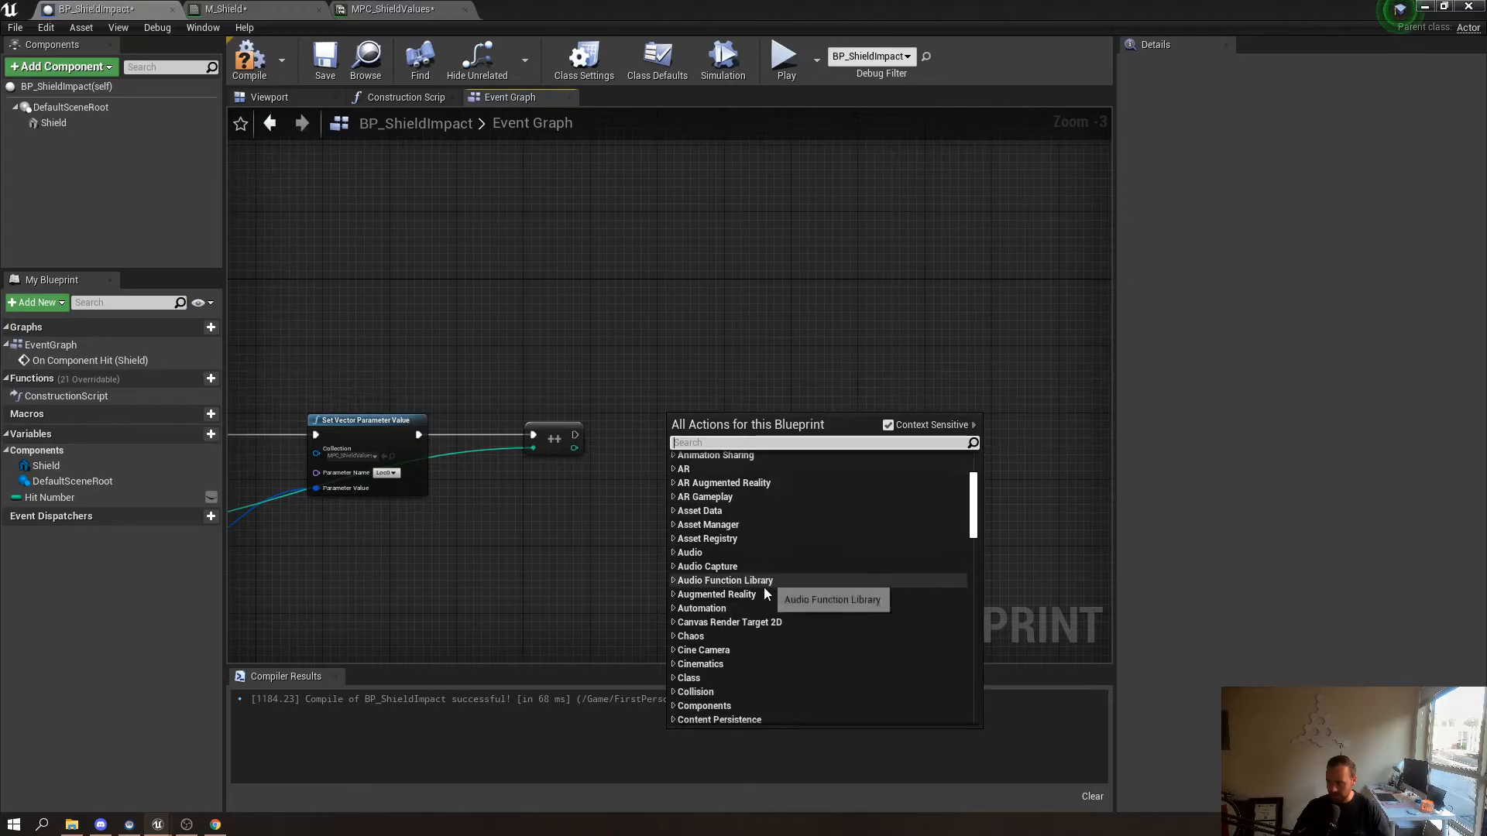
scroll(764, 582, down, 15)
scroll(767, 664, down, 3)
click(764, 716)
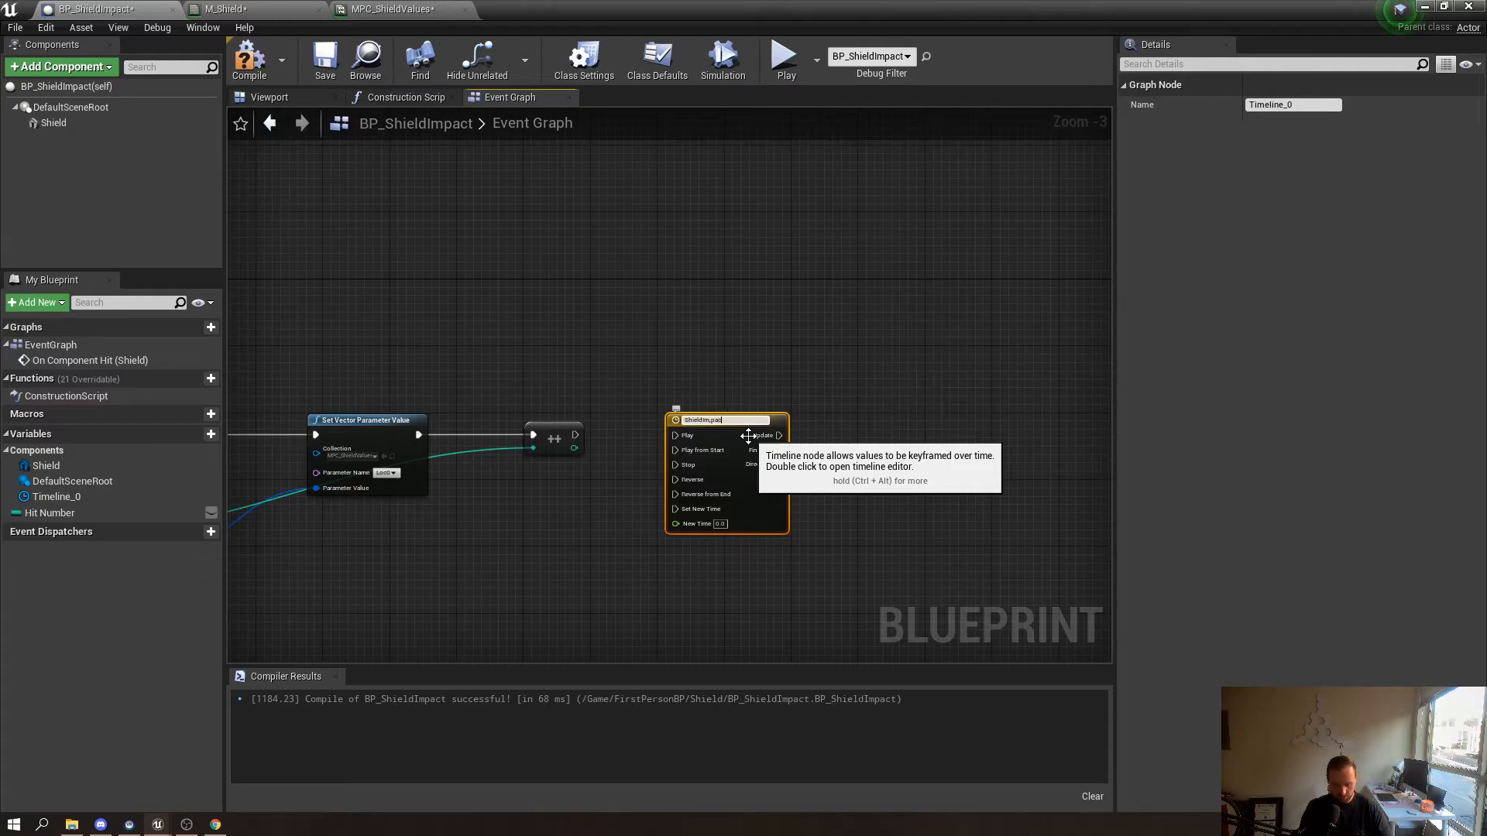
text(ShieldImpact)
key(Return)
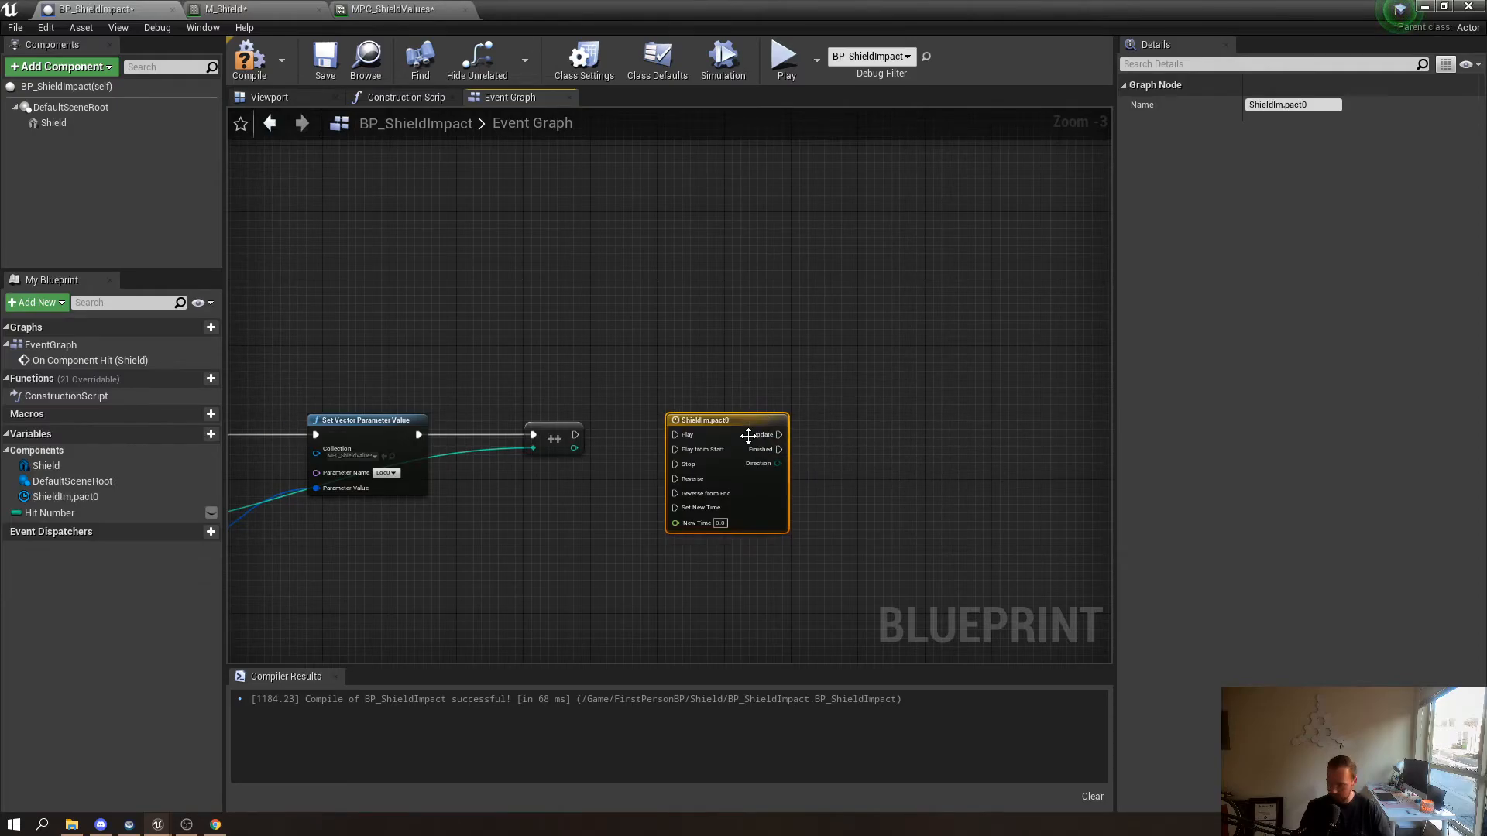
Open the new timeline's editor, then return to the event graph and correct the node's name to ShieldImpact0
double_click(755, 422)
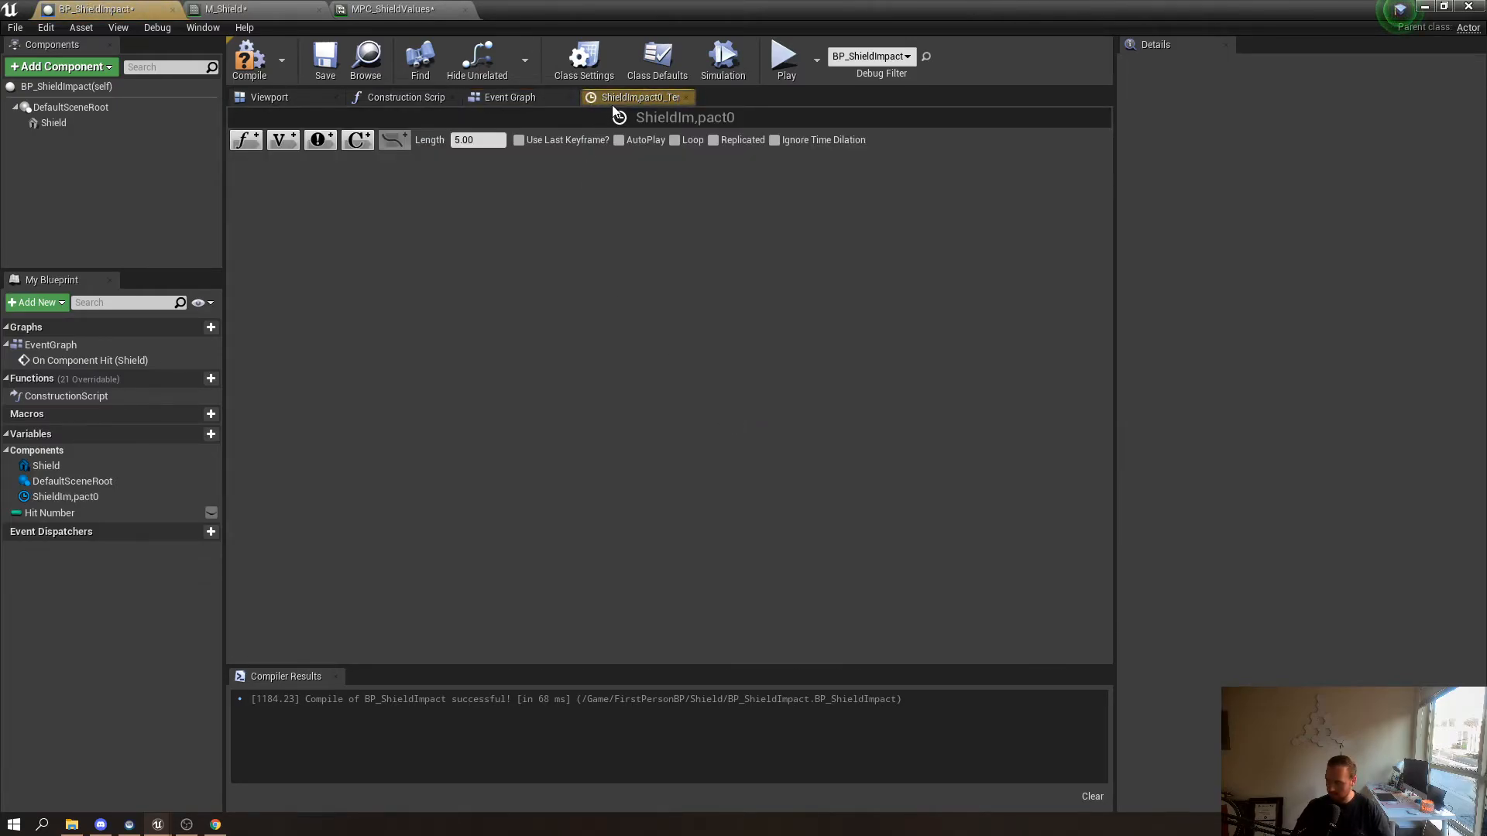
click(225, 8)
click(116, 9)
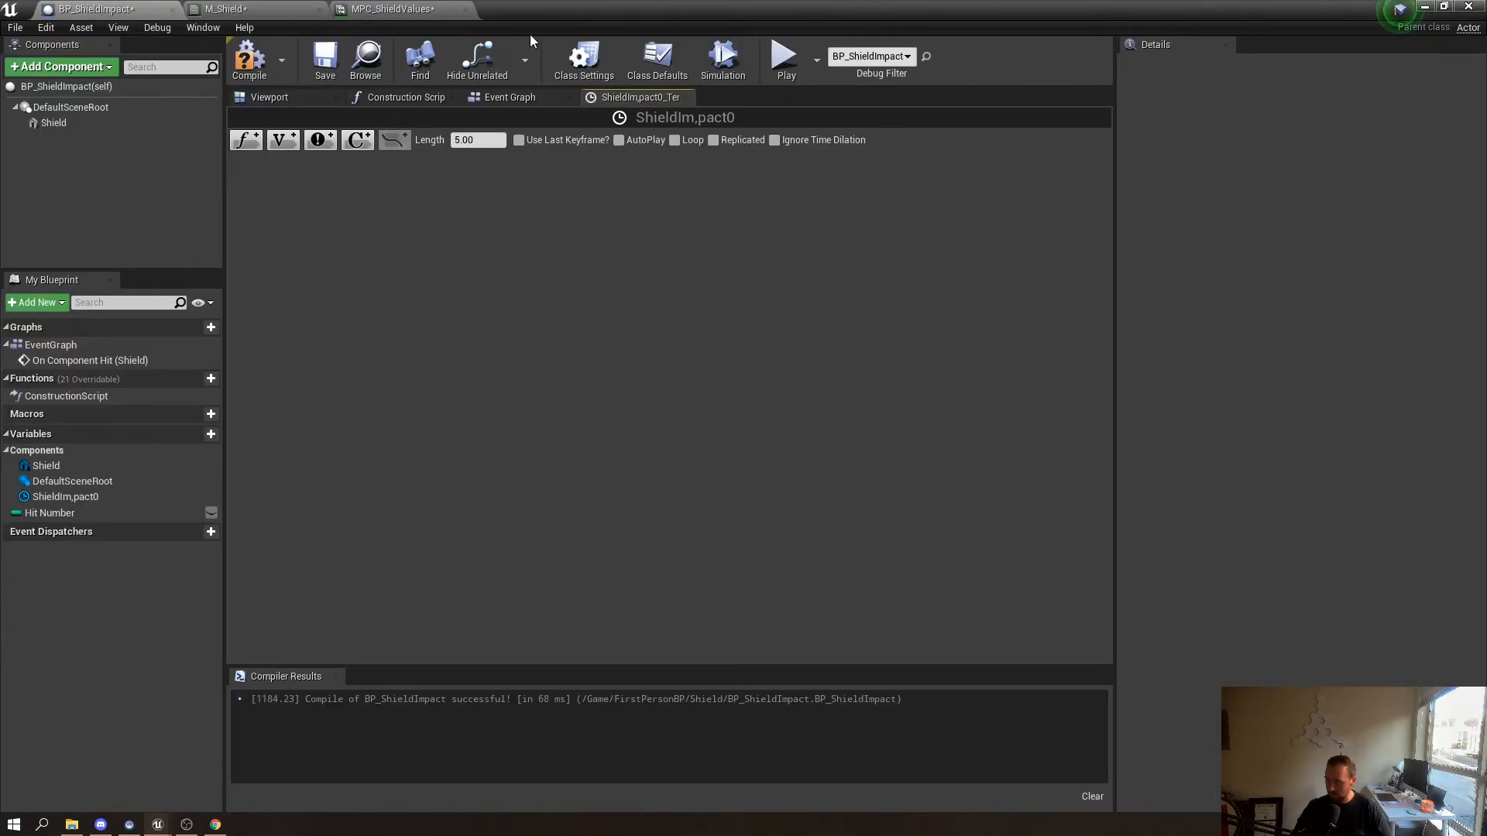
click(509, 97)
right_click(741, 419)
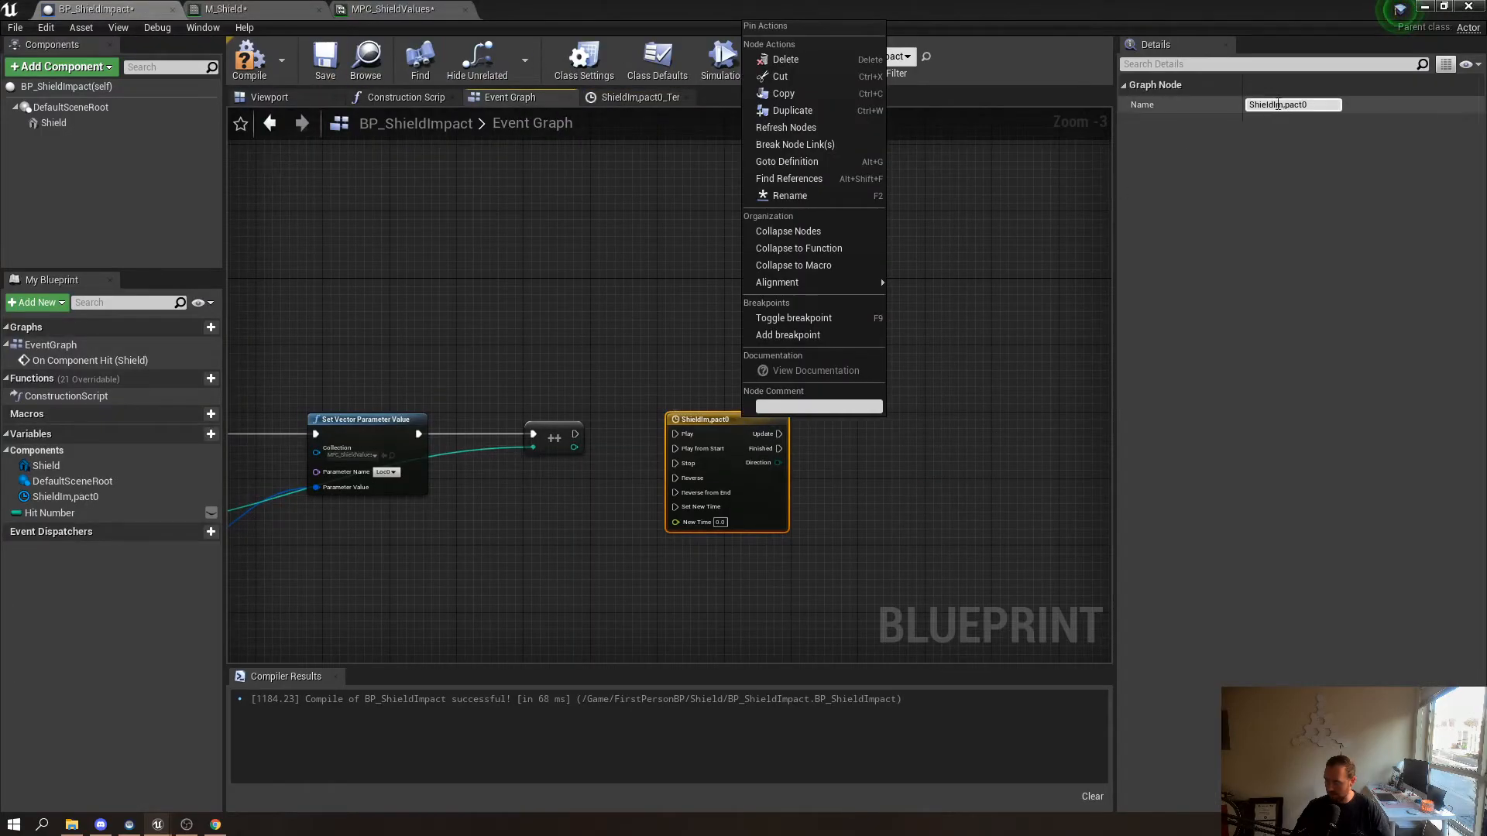
click(1290, 104)
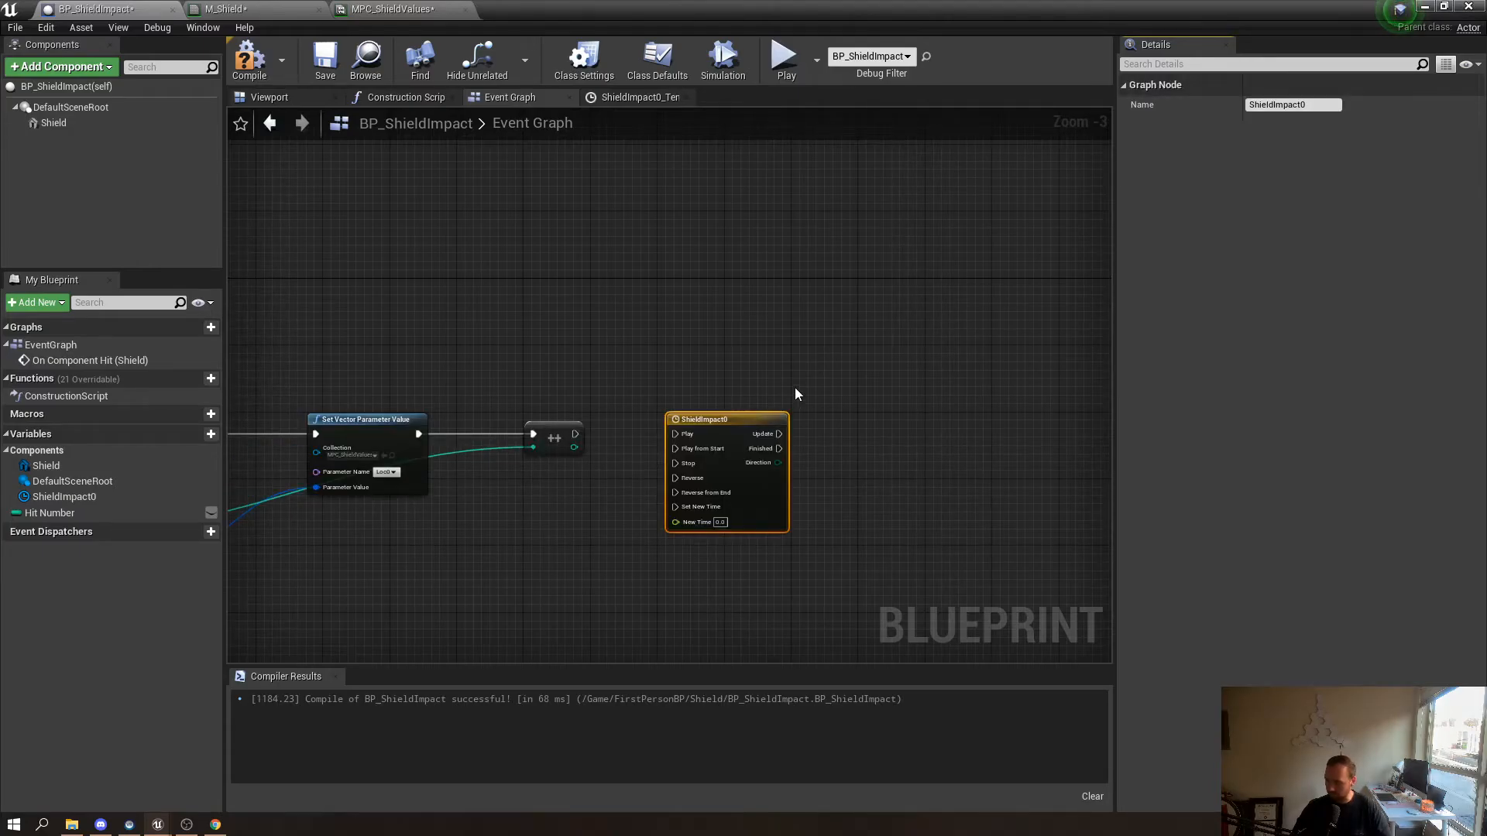
Connect the Increment Int node's execution output to the Play from Start input of the ShieldImpact0 timeline
scroll(806, 402, up, 3)
right_drag(688, 294, 696, 293)
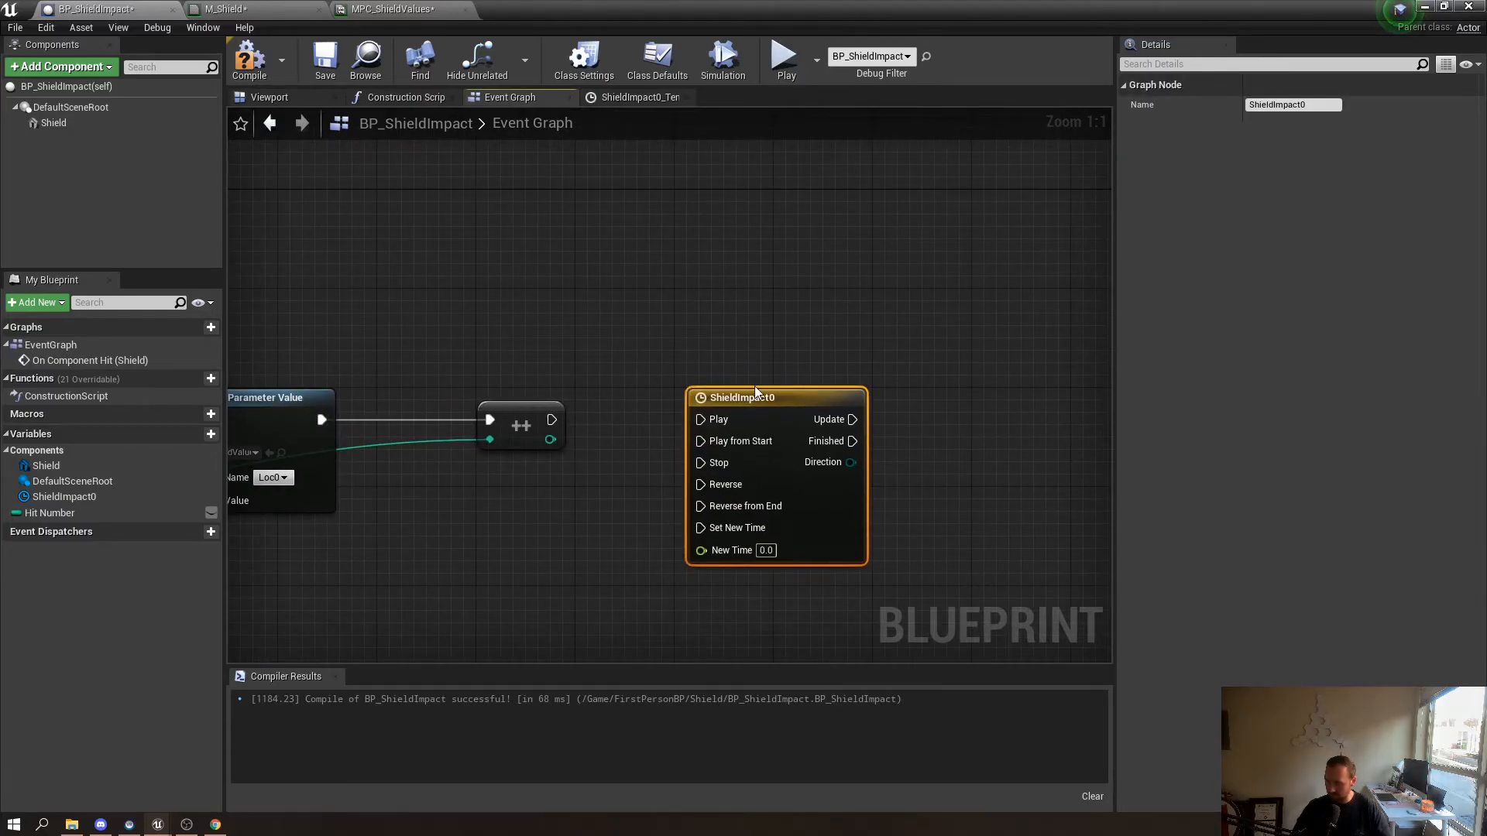
drag(552, 419, 749, 387)
Add a float track named Impact0 to the ShieldImpact0 timeline
click(641, 97)
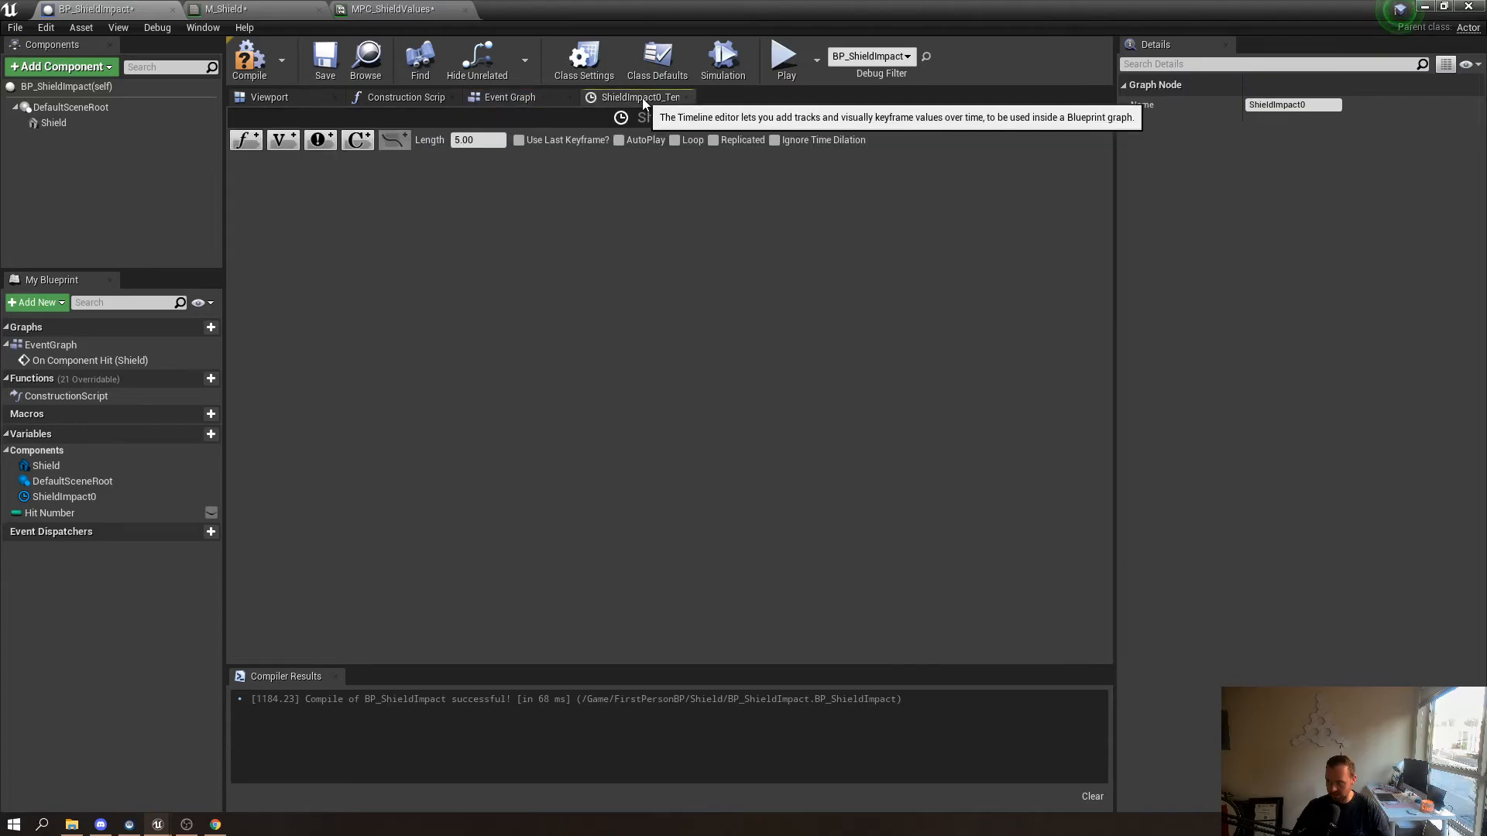
click(247, 140)
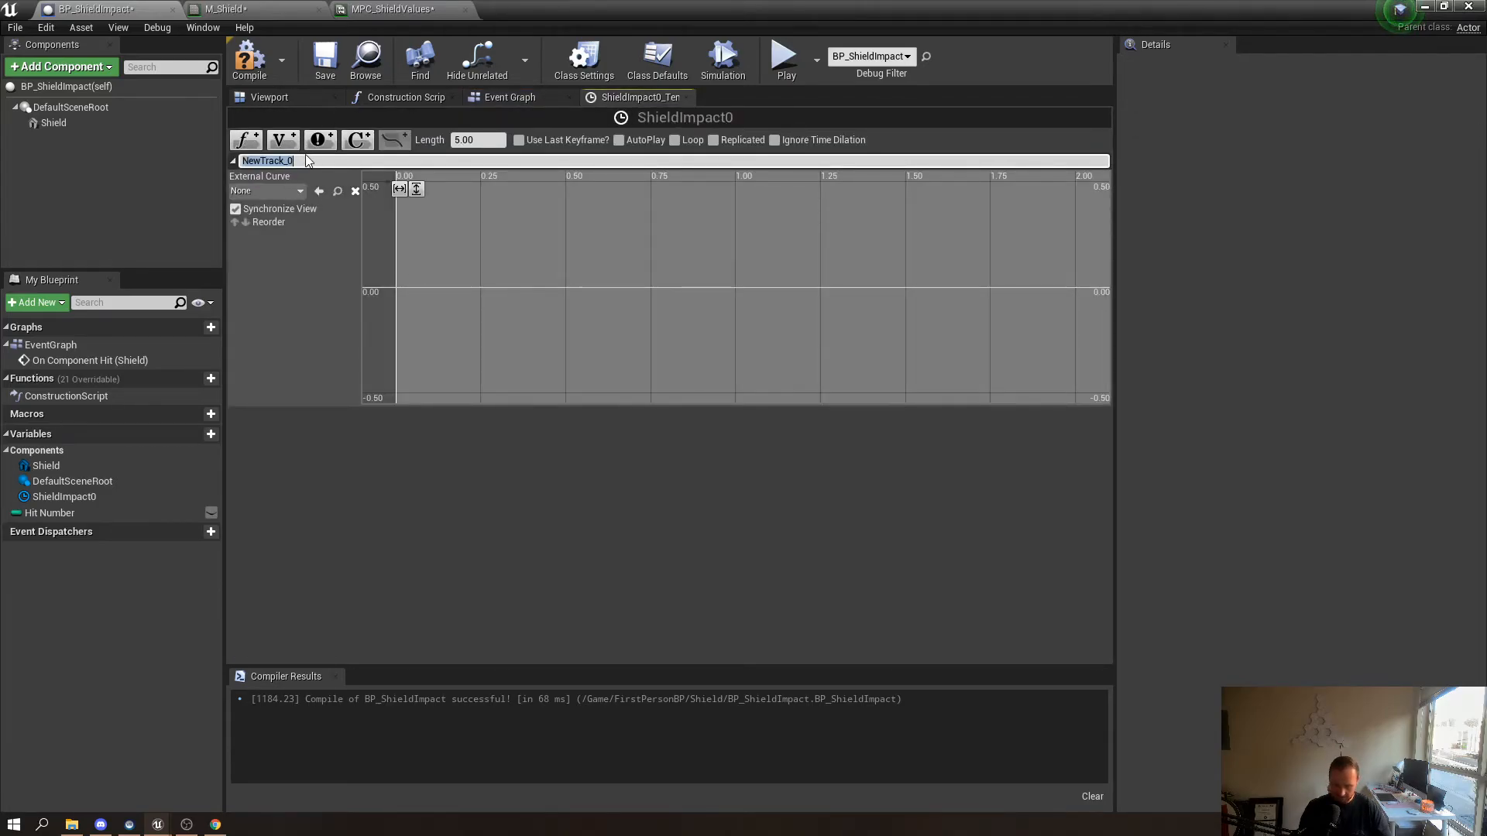
text(Impact0)
key(Return)
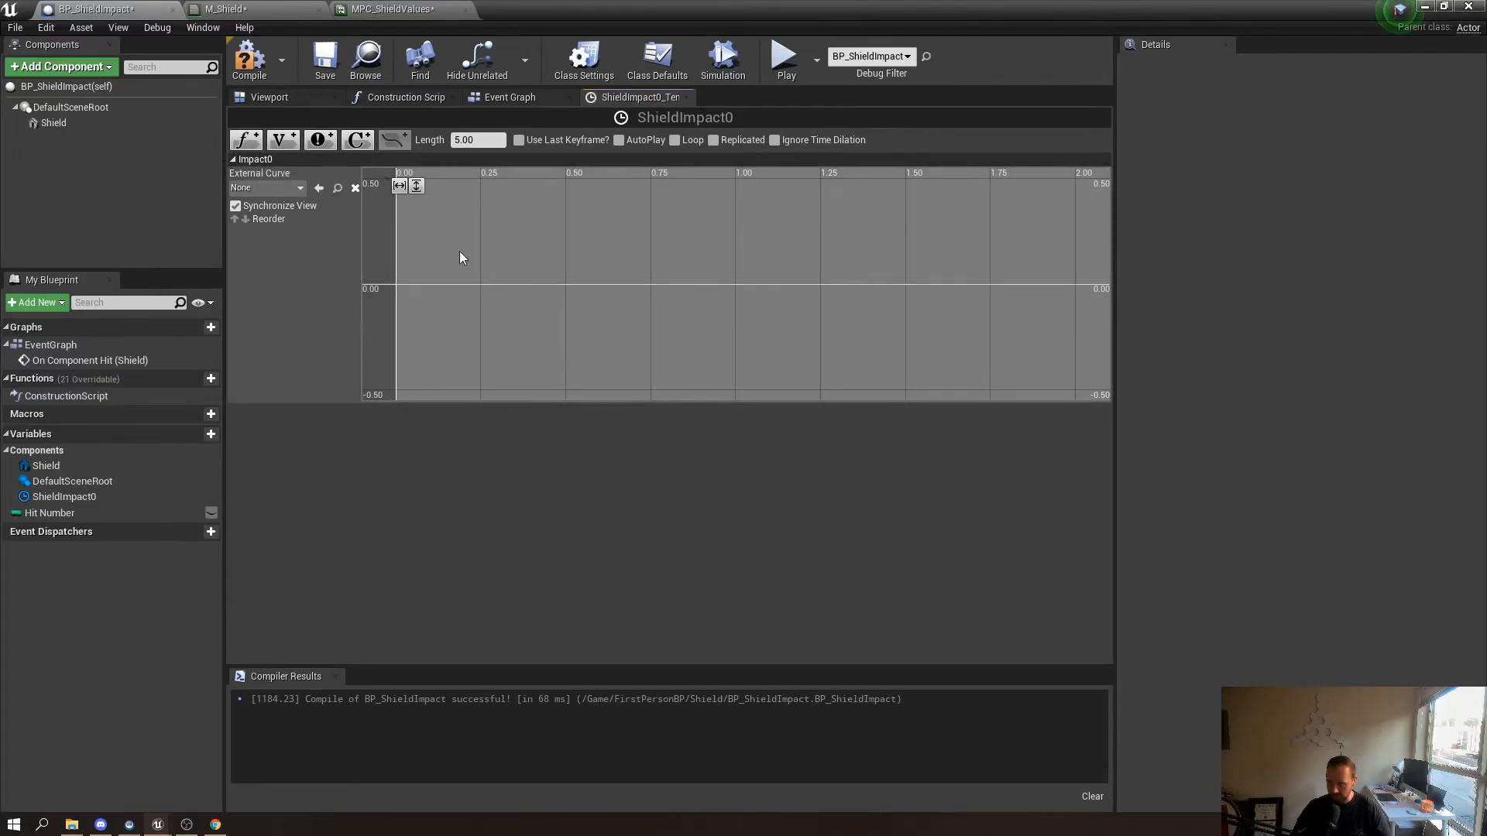
Add a first key to the Impact0 curve at time 0 with value 0
right_click(460, 253)
click(526, 266)
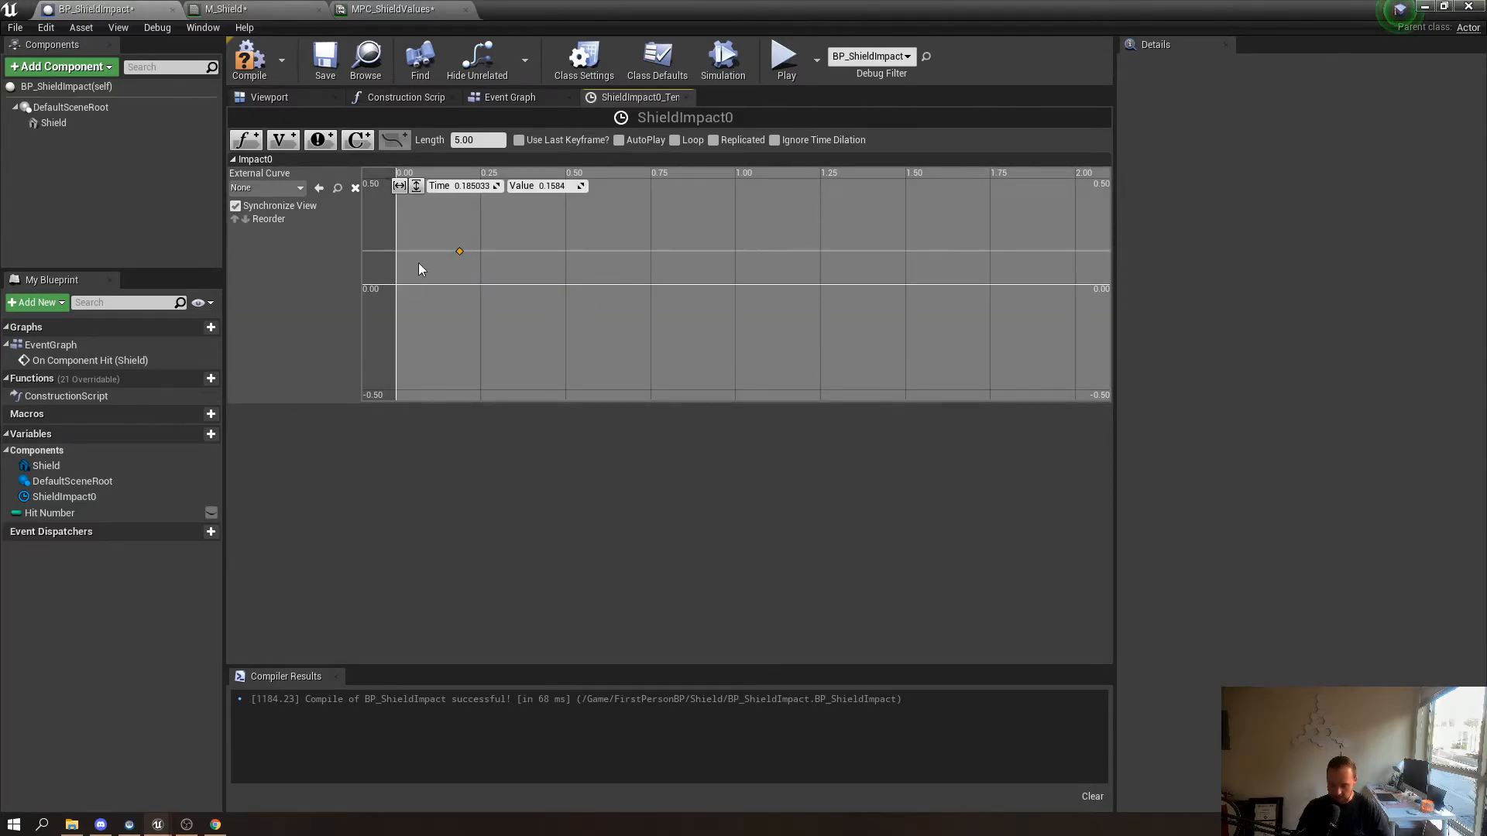
click(489, 186)
click(572, 188)
text(0)
key(Return)
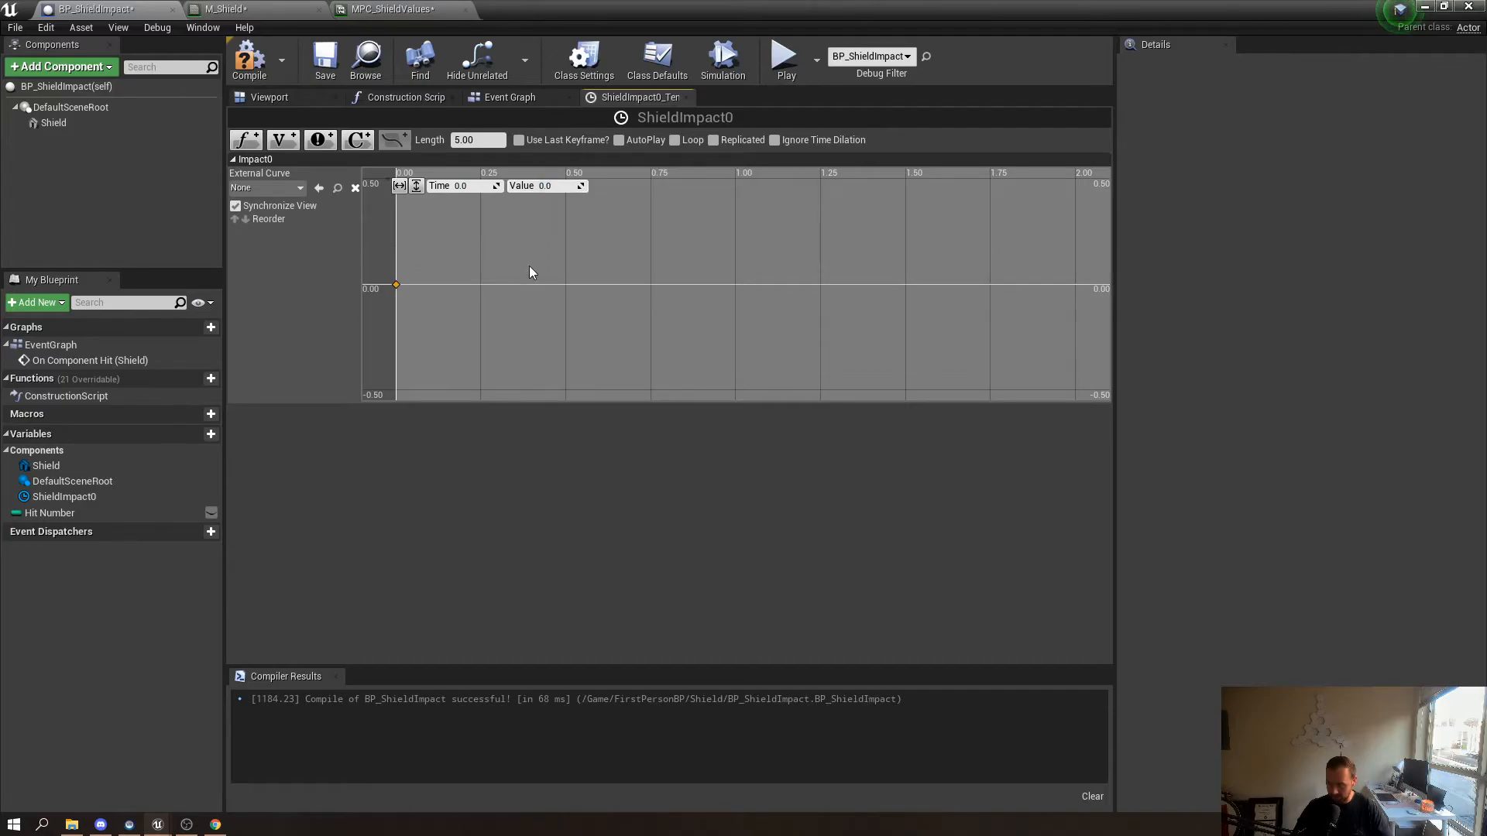
Add a second key to the Impact0 curve at time 0.3 with value 100
right_click(529, 267)
click(560, 282)
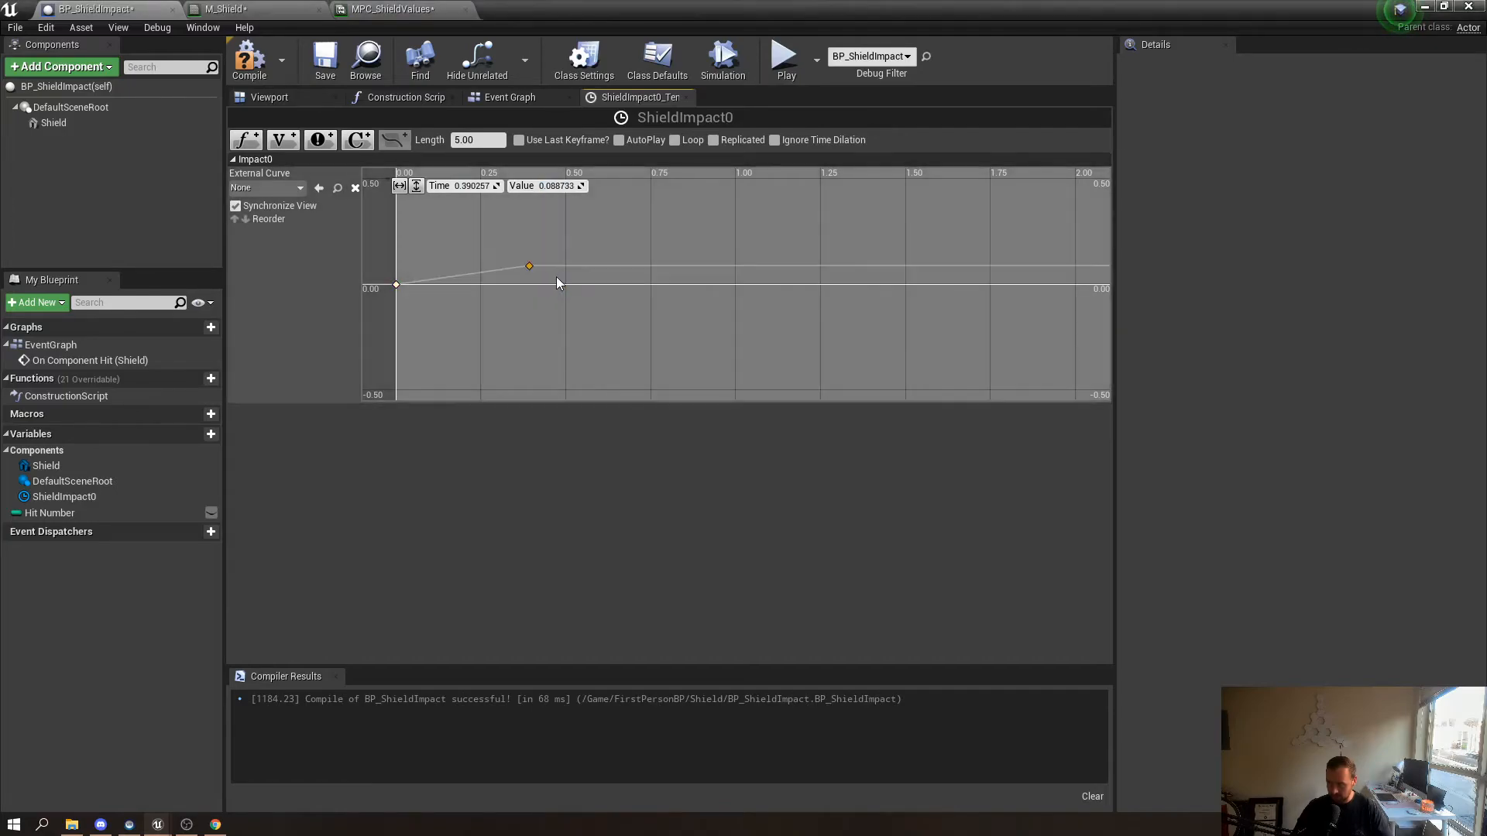
click(472, 186)
key(BackSpace)
text(0.3)
key(Return)
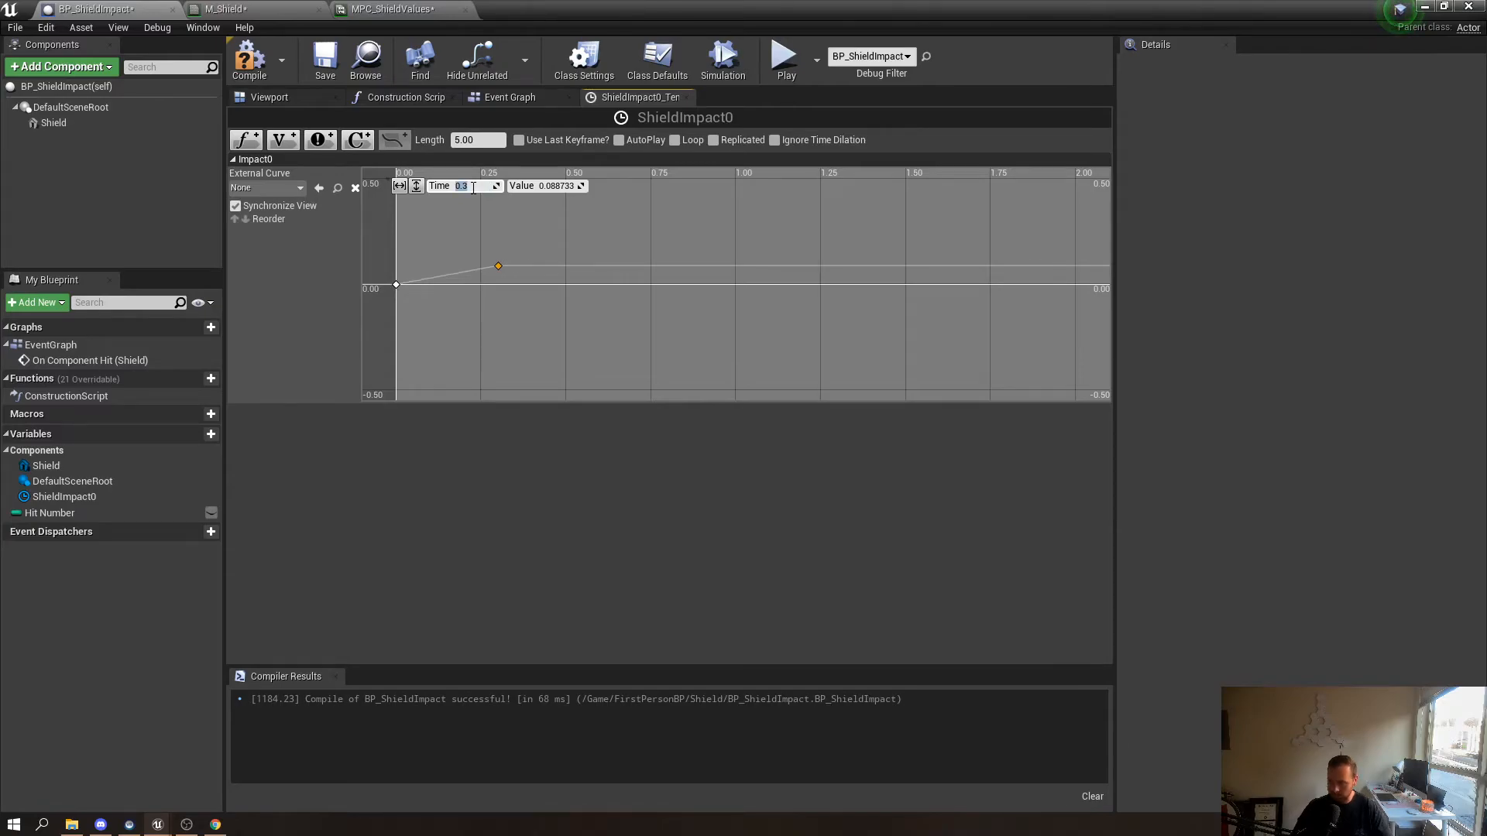
click(548, 186)
text(100)
key(Return)
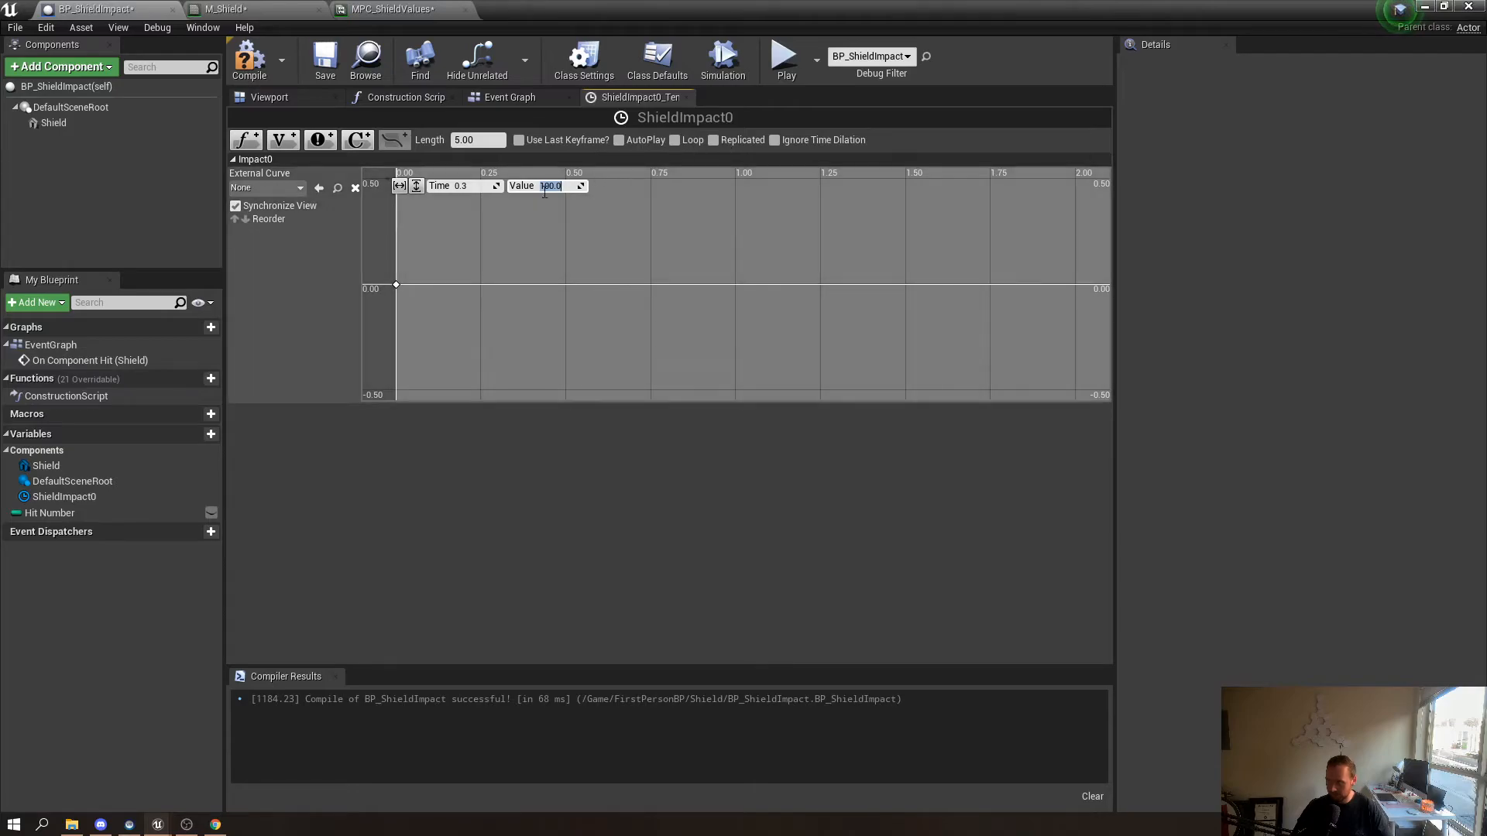
Set the length of the ShieldImpact0 timeline to 0.3
click(483, 138)
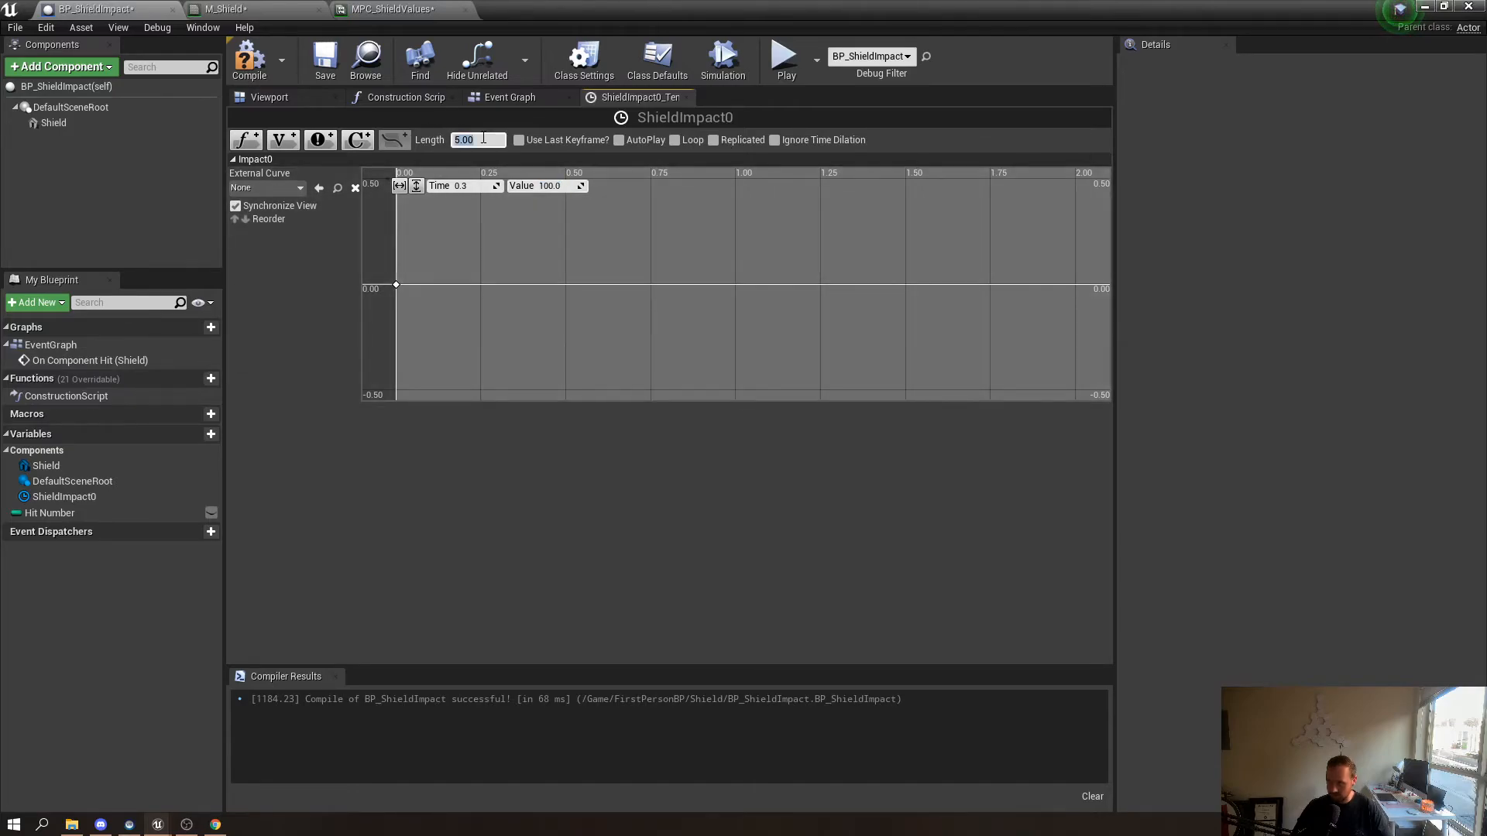
text(0.3)
key(Return)
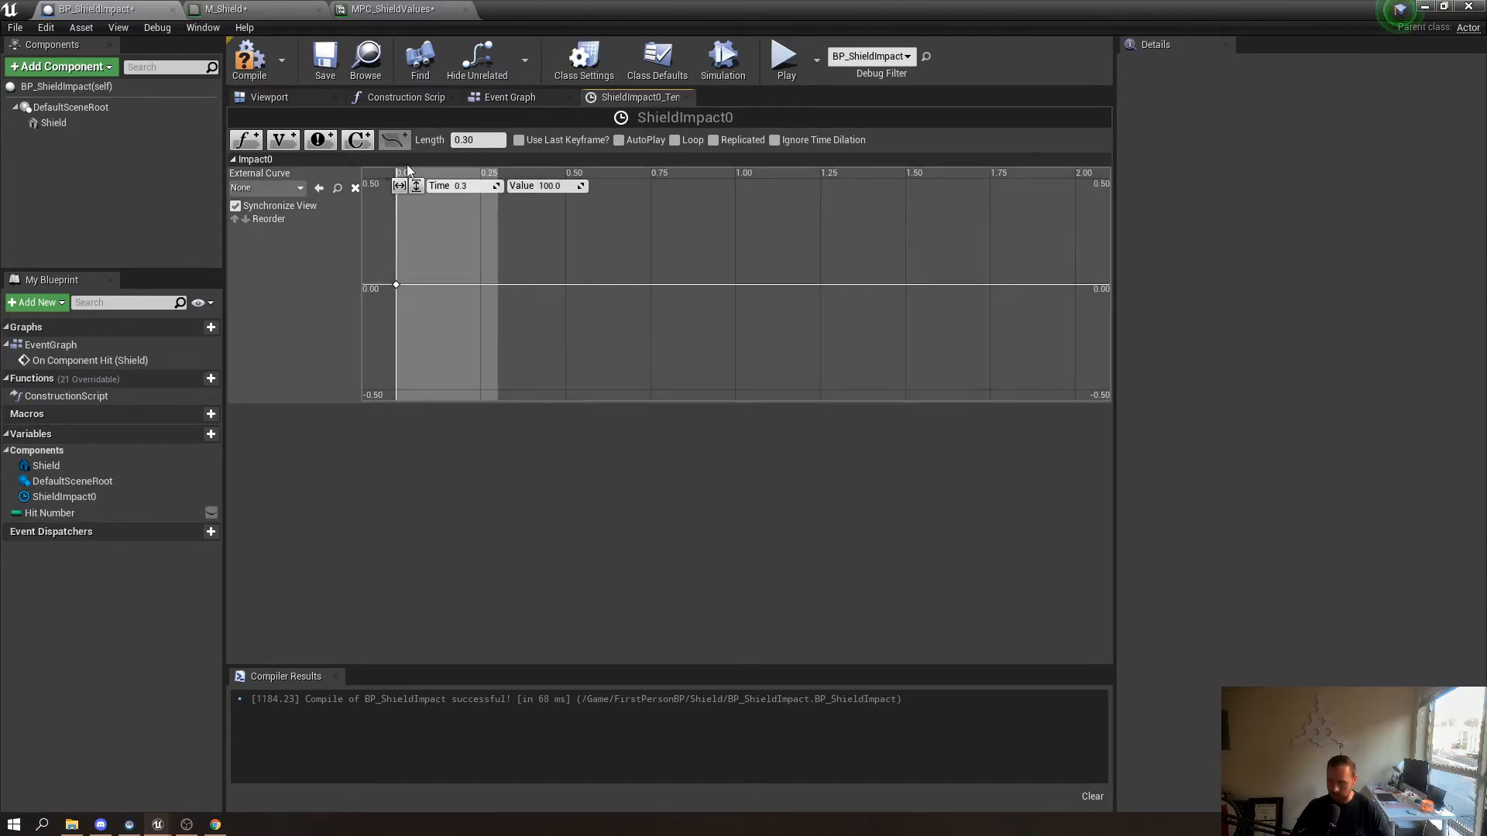
Copy the ShieldImpact0 timeline node in the event graph and place the duplicate directly below the original
click(531, 100)
right_click(673, 372)
click(675, 367)
right_drag(835, 382, 824, 260)
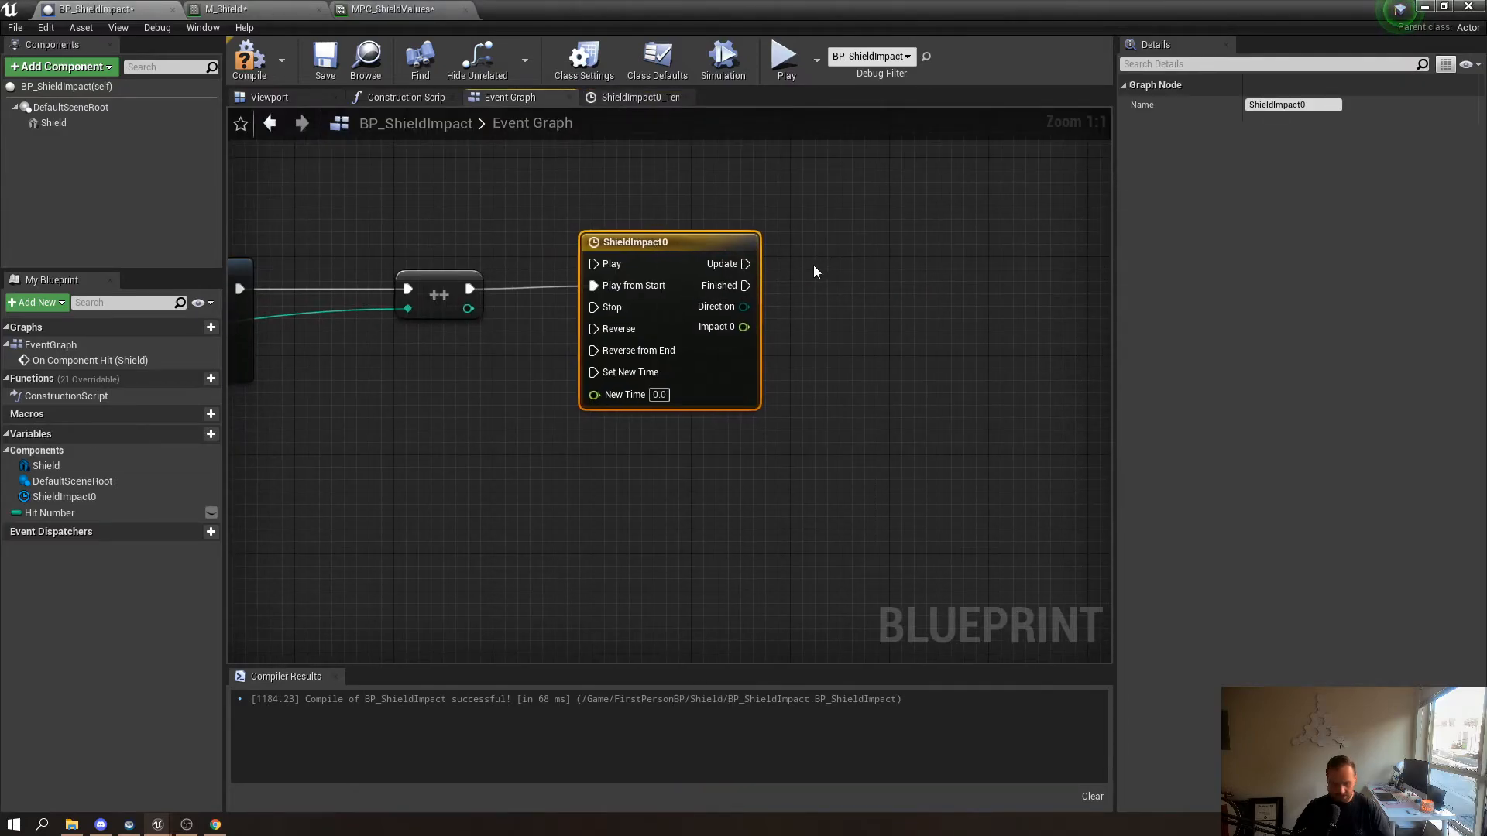
key(ctrl+v)
drag(769, 463, 685, 463)
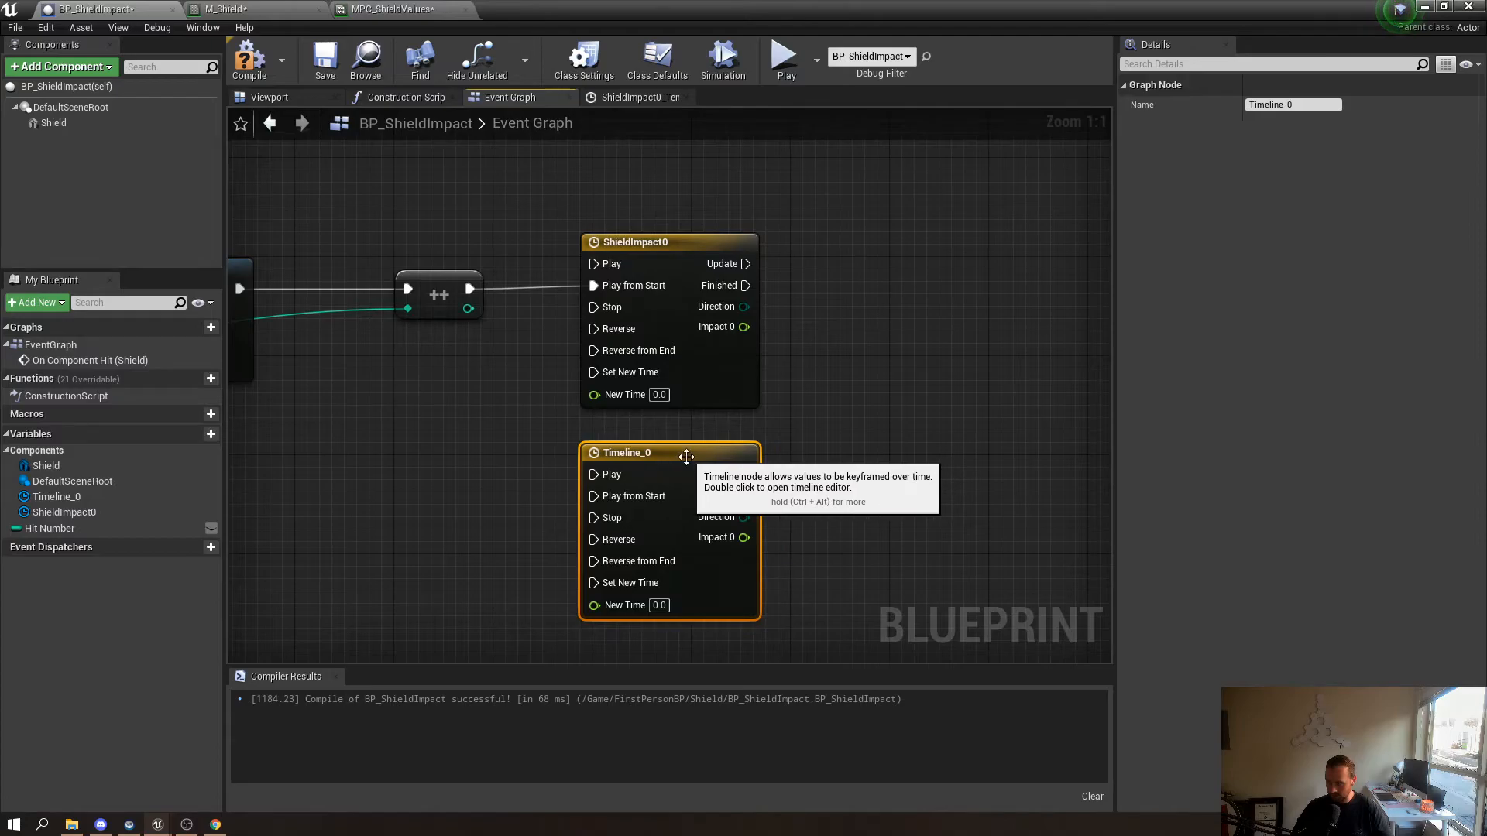
Rename the duplicated timeline node as ShieldImpact1
click(1291, 104)
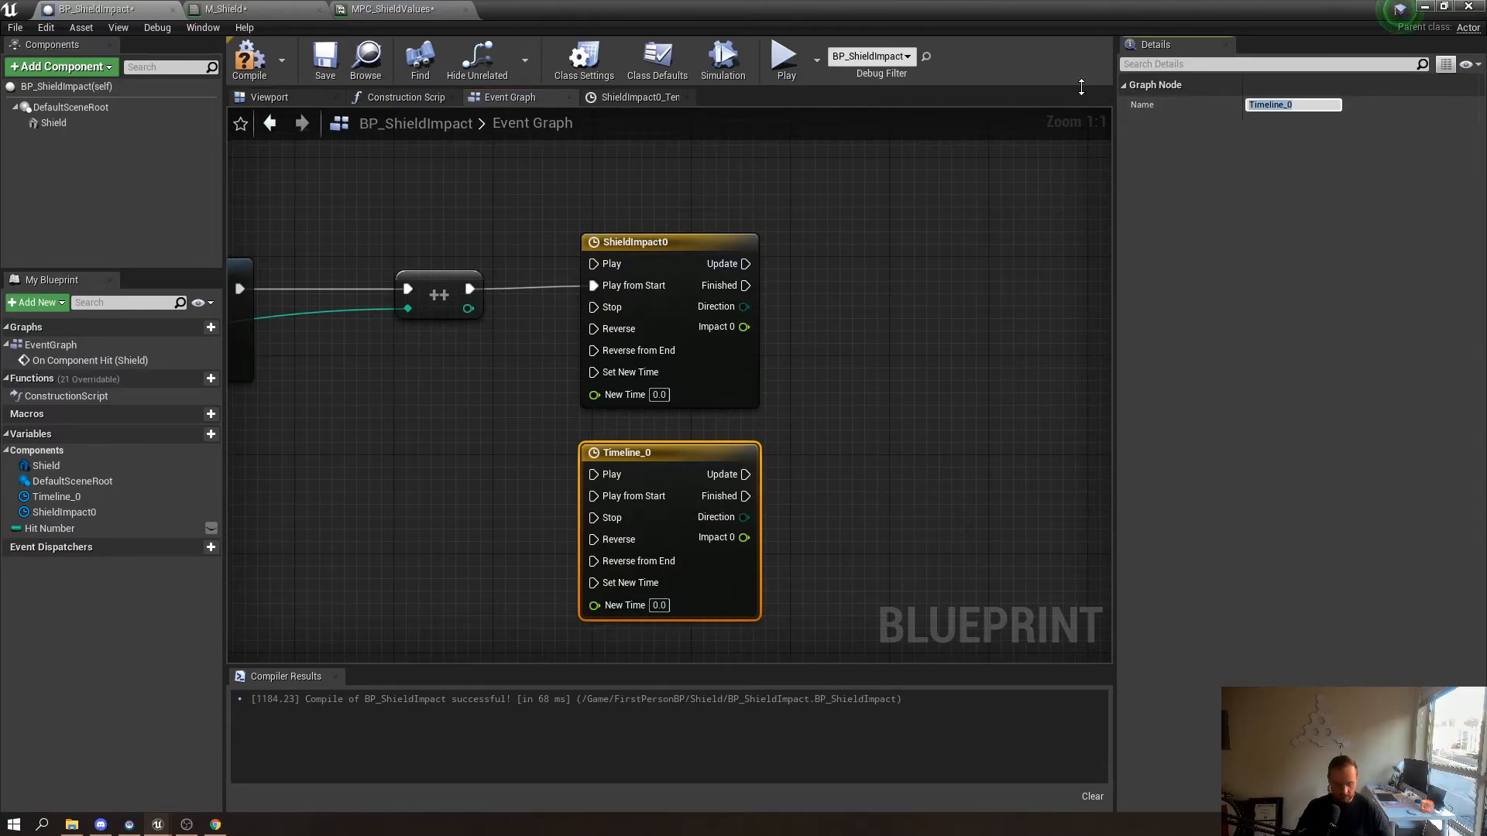
text(ShieldImpact01)
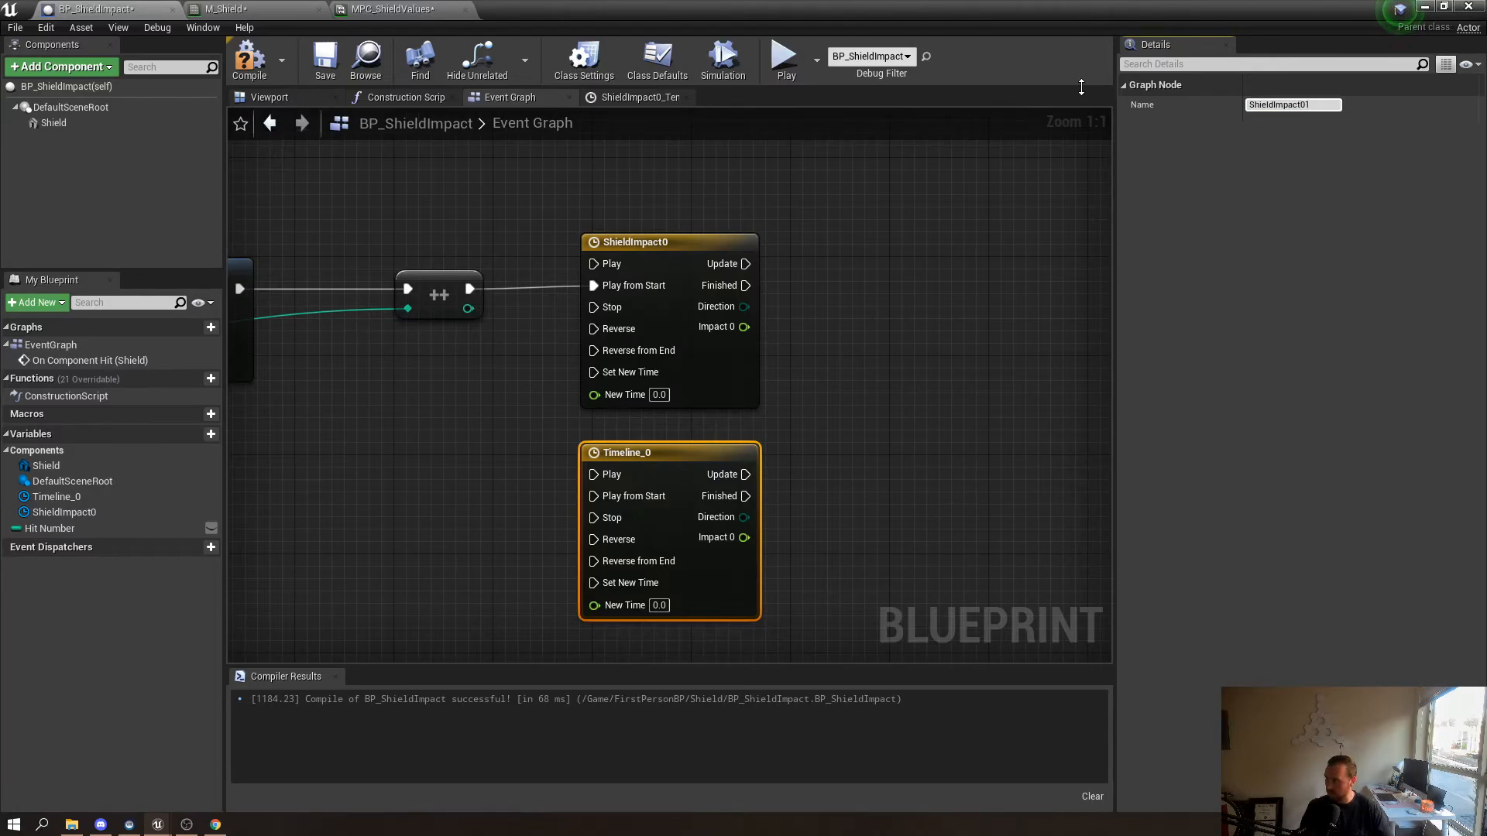
key(BackSpace)
key(BackSpace)
key(Return)
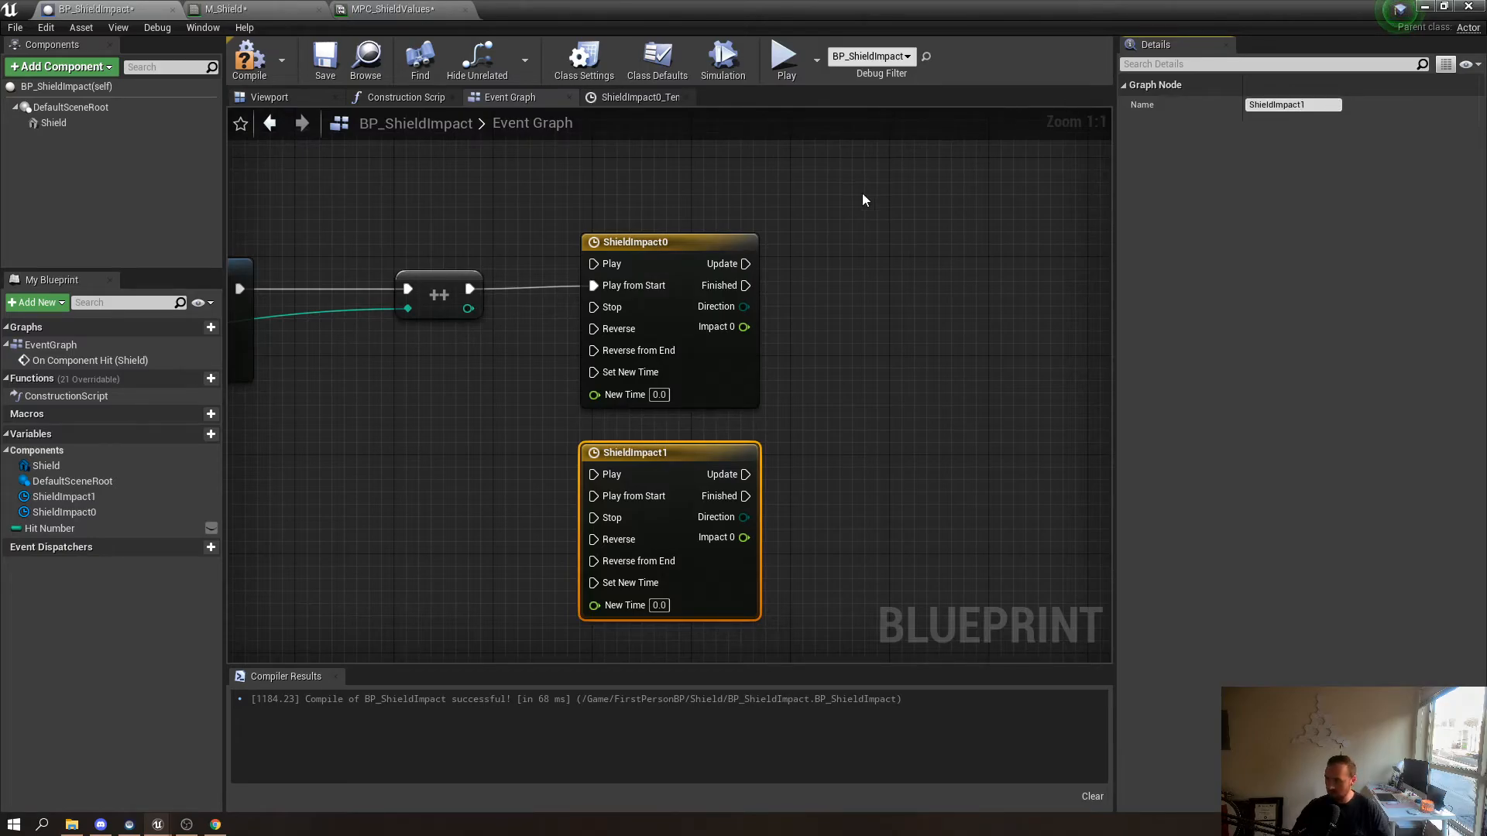
Move the ShieldImpact1 timeline node further down to leave a larger gap beneath ShieldImpact0
right_drag(877, 179, 1042, 241)
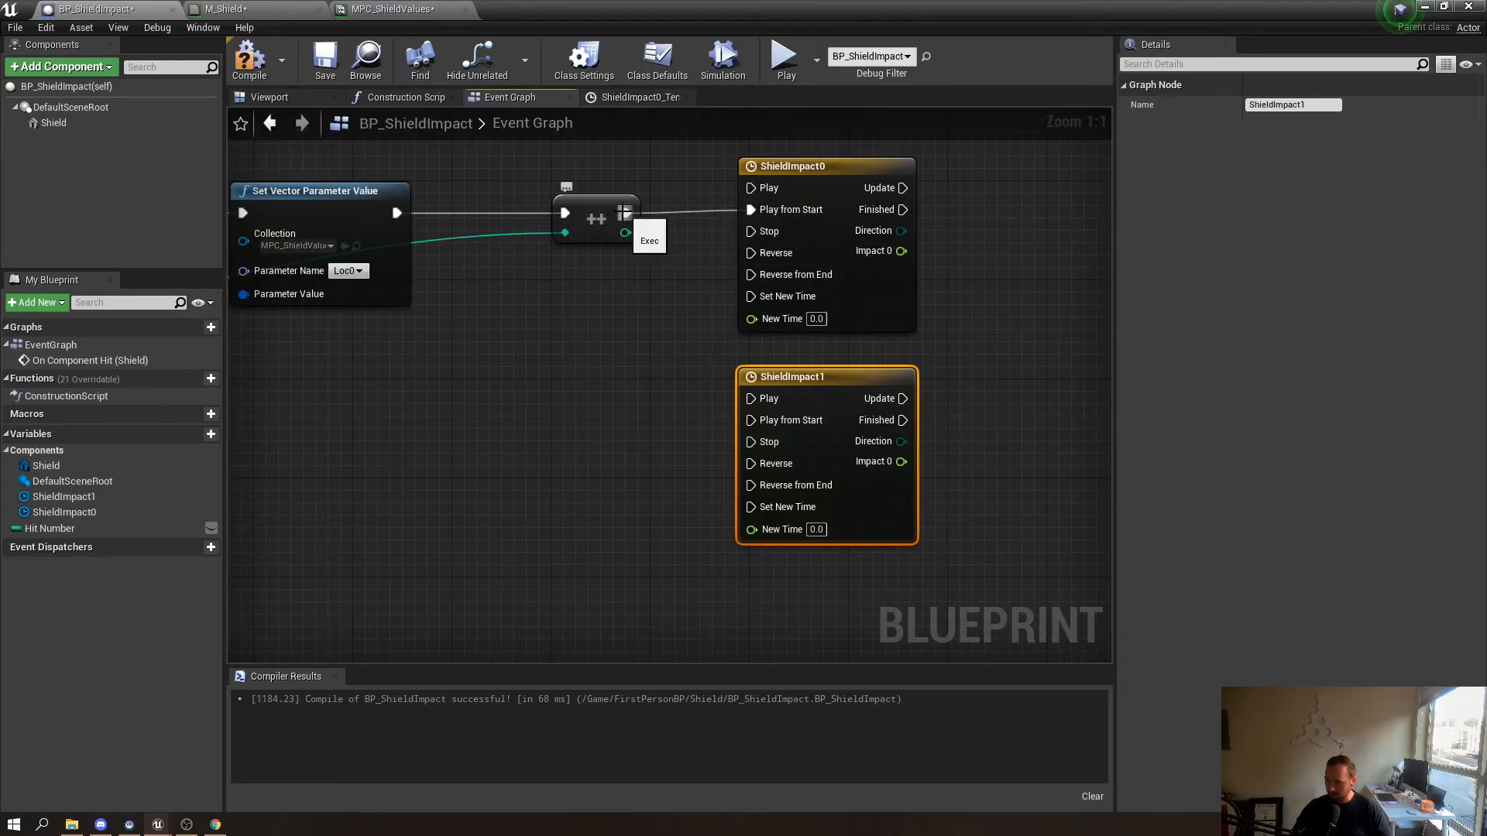
right_drag(627, 237, 851, 188)
scroll(744, 343, down, 2)
right_drag(743, 338, 693, 408)
drag(924, 407, 923, 473)
right_drag(952, 405, 586, 486)
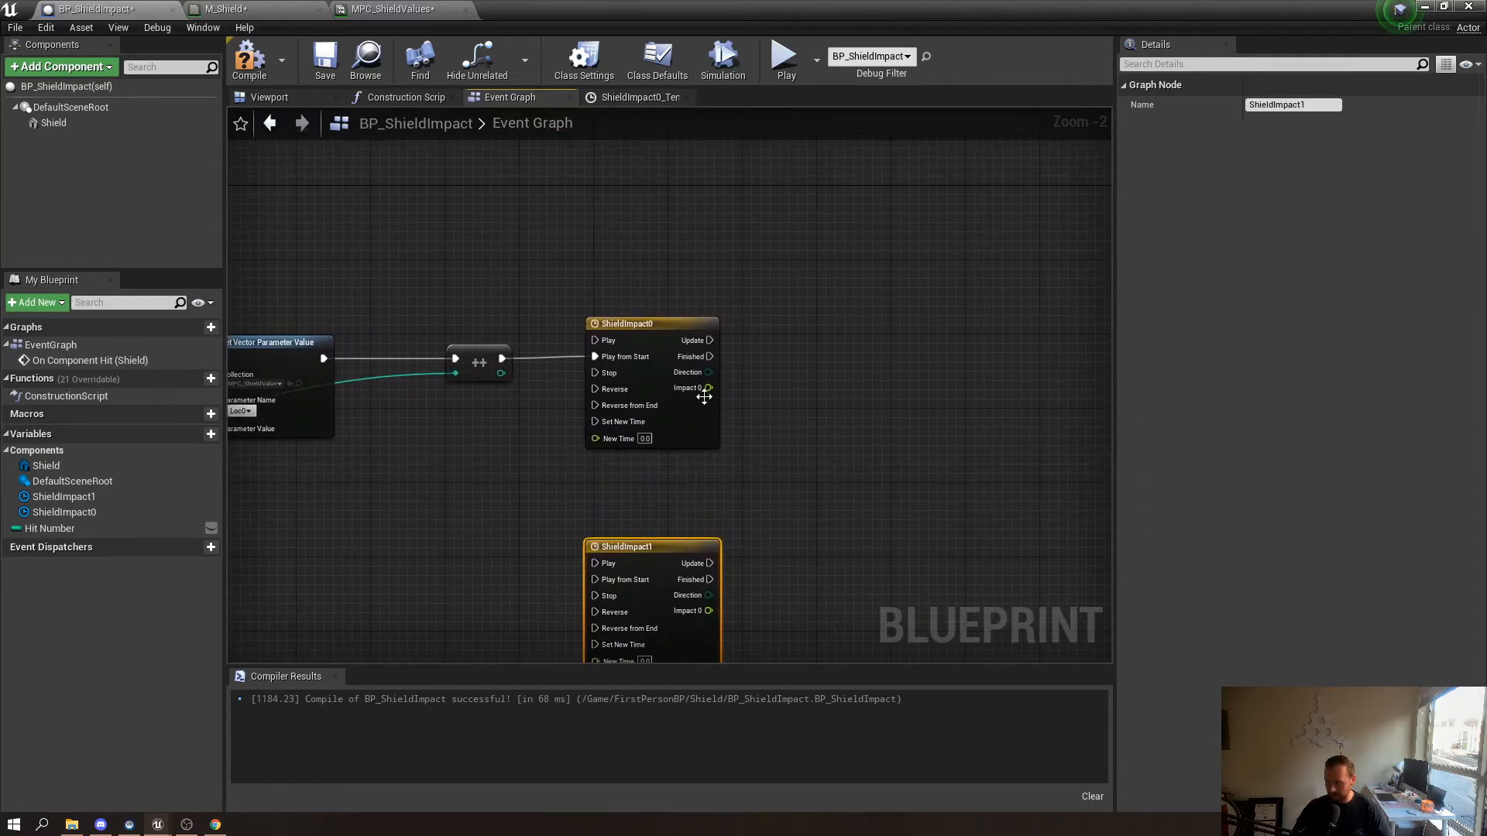
Add a Set Scalar Parameter Value node driven by the Update output of ShieldImpact0 and align it beside the timeline
right_drag(658, 360, 597, 425)
drag(577, 403, 667, 402)
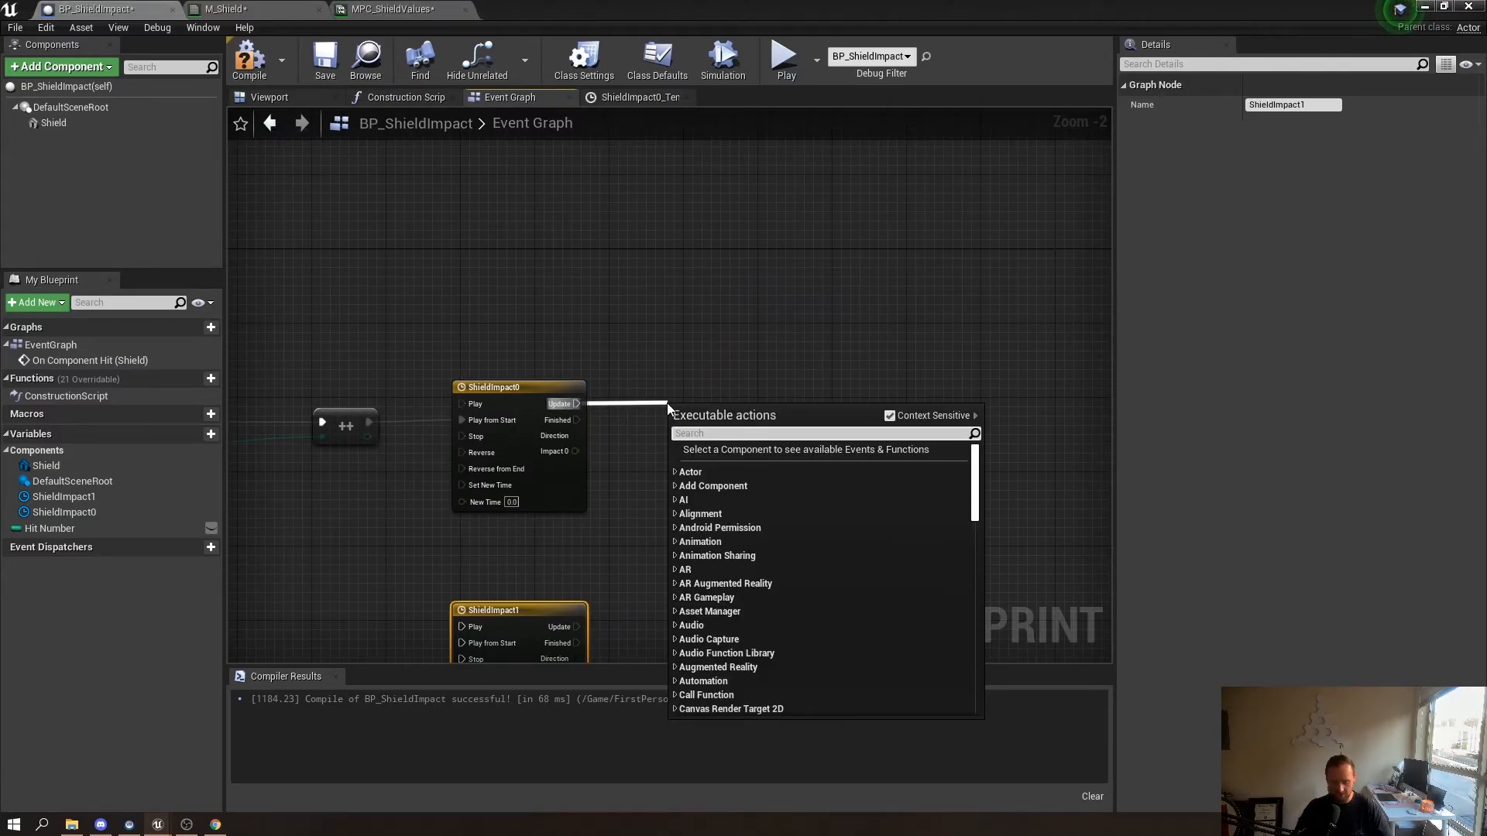
text(set sclar)
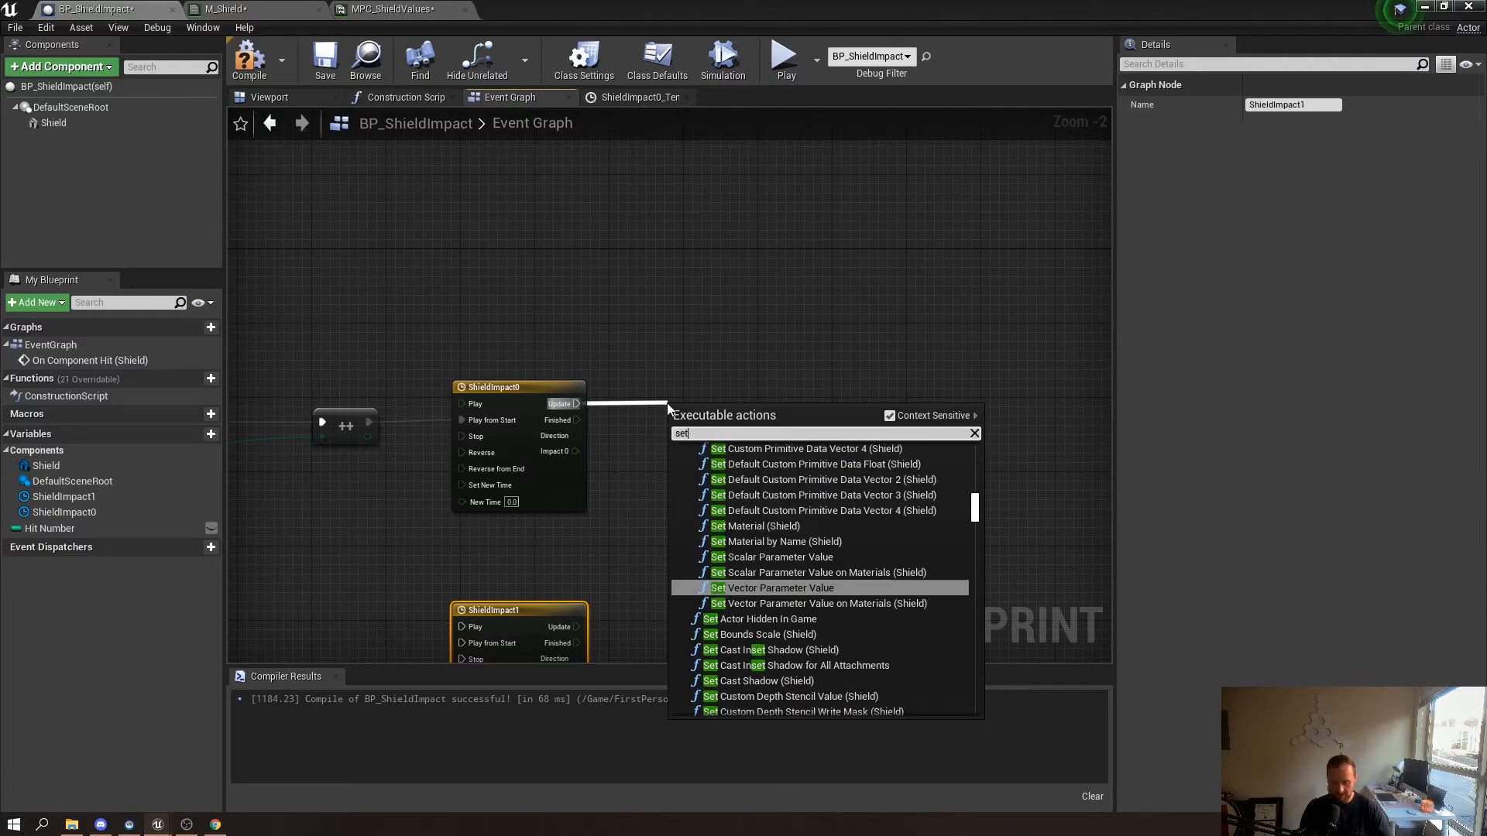
key(BackSpace)
key(BackSpace)
key(BackSpace)
text(alar)
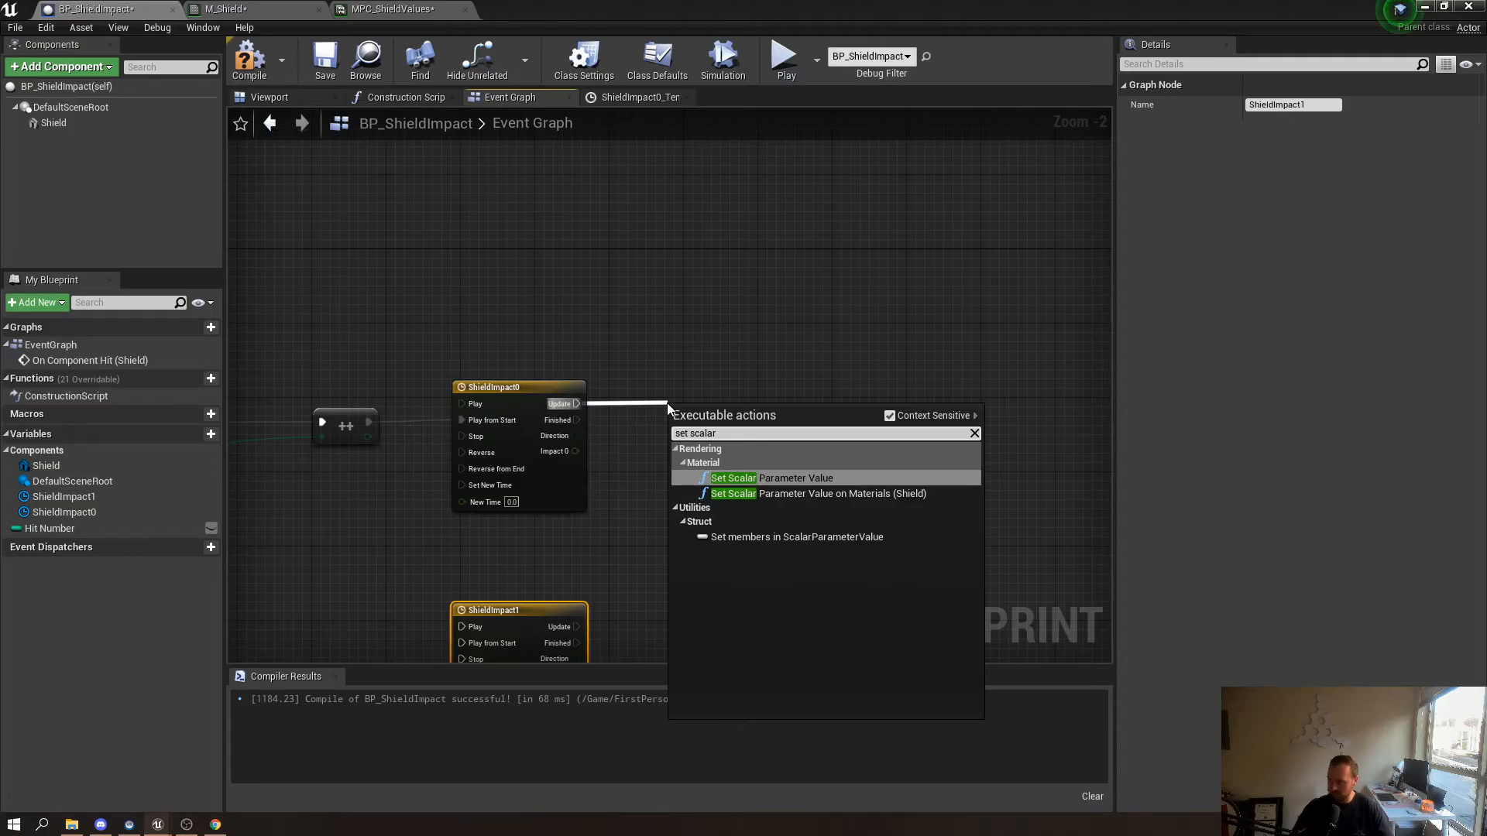
click(761, 480)
drag(727, 419, 755, 398)
mouse_move(678, 485)
right_down()
mouse_move(927, 483)
mouse_move(680, 487)
right_up()
Set the scalar node's collection to MPC_ShieldValues and parameter to Radius0, and feed its value from the timeline's Impact 0 output
scroll(679, 486, up, 2)
click(722, 372)
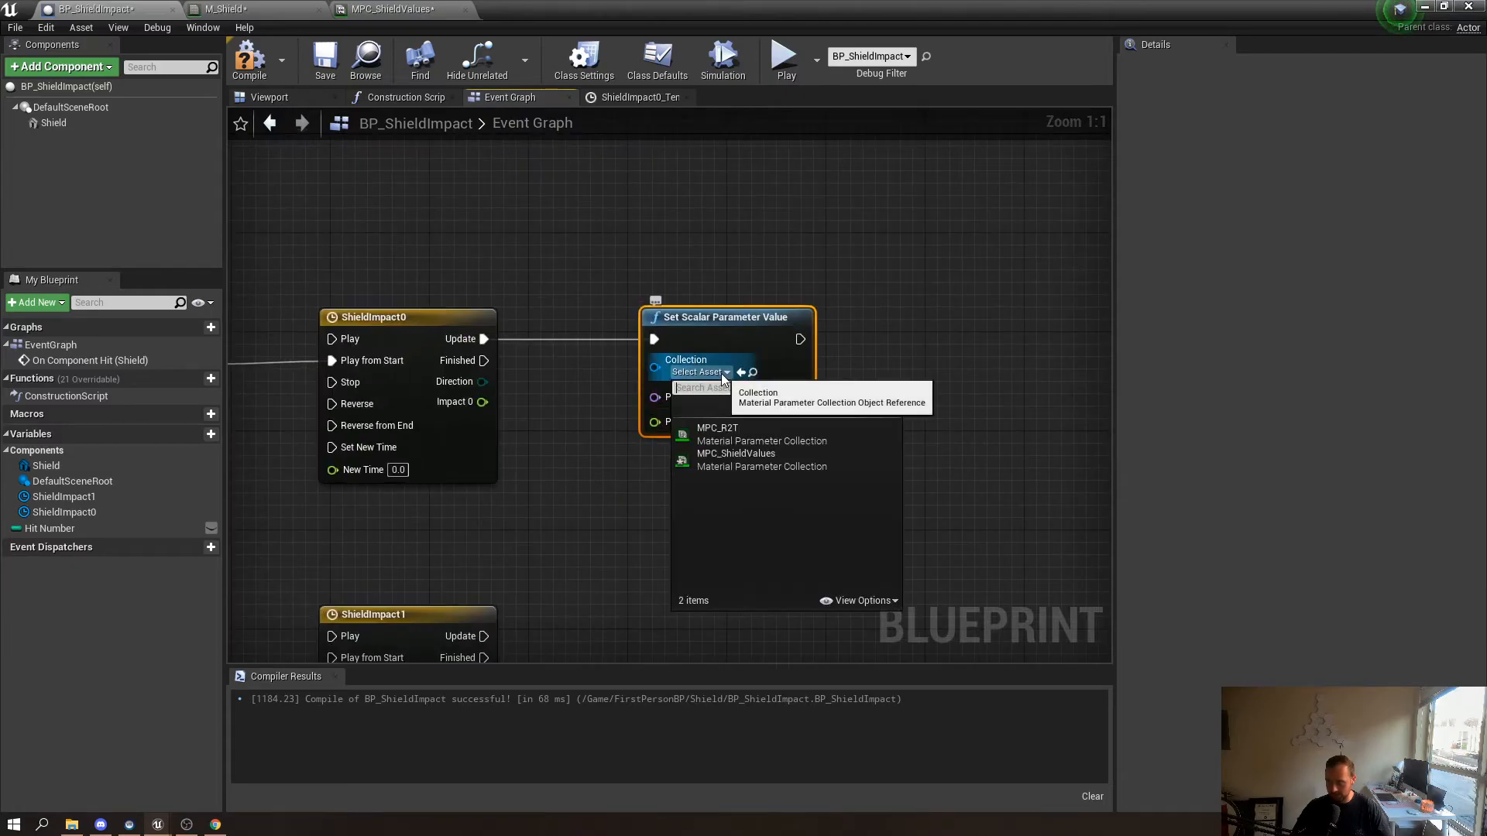
click(748, 460)
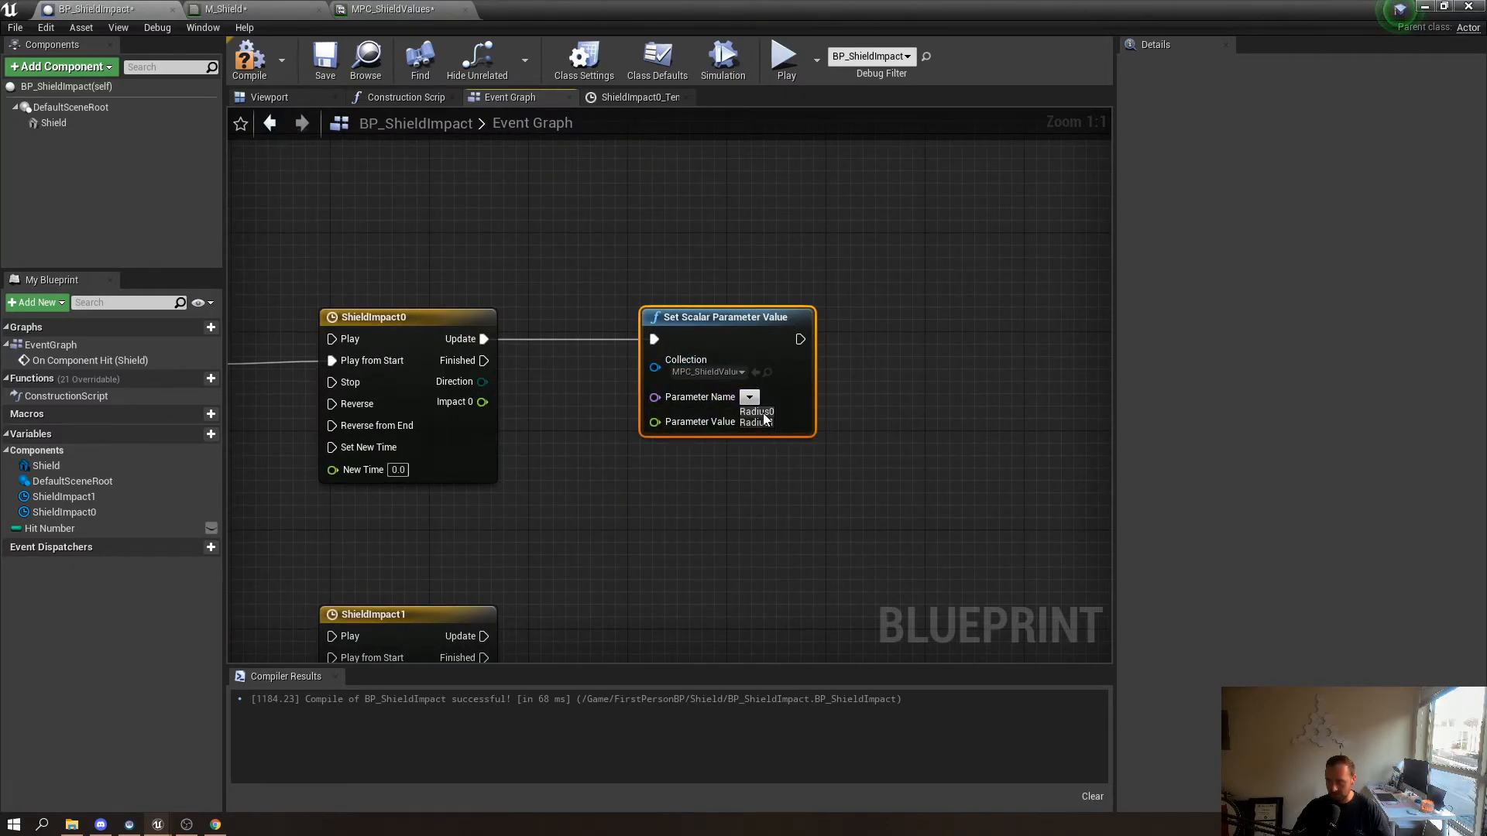
click(762, 412)
drag(480, 402, 518, 420)
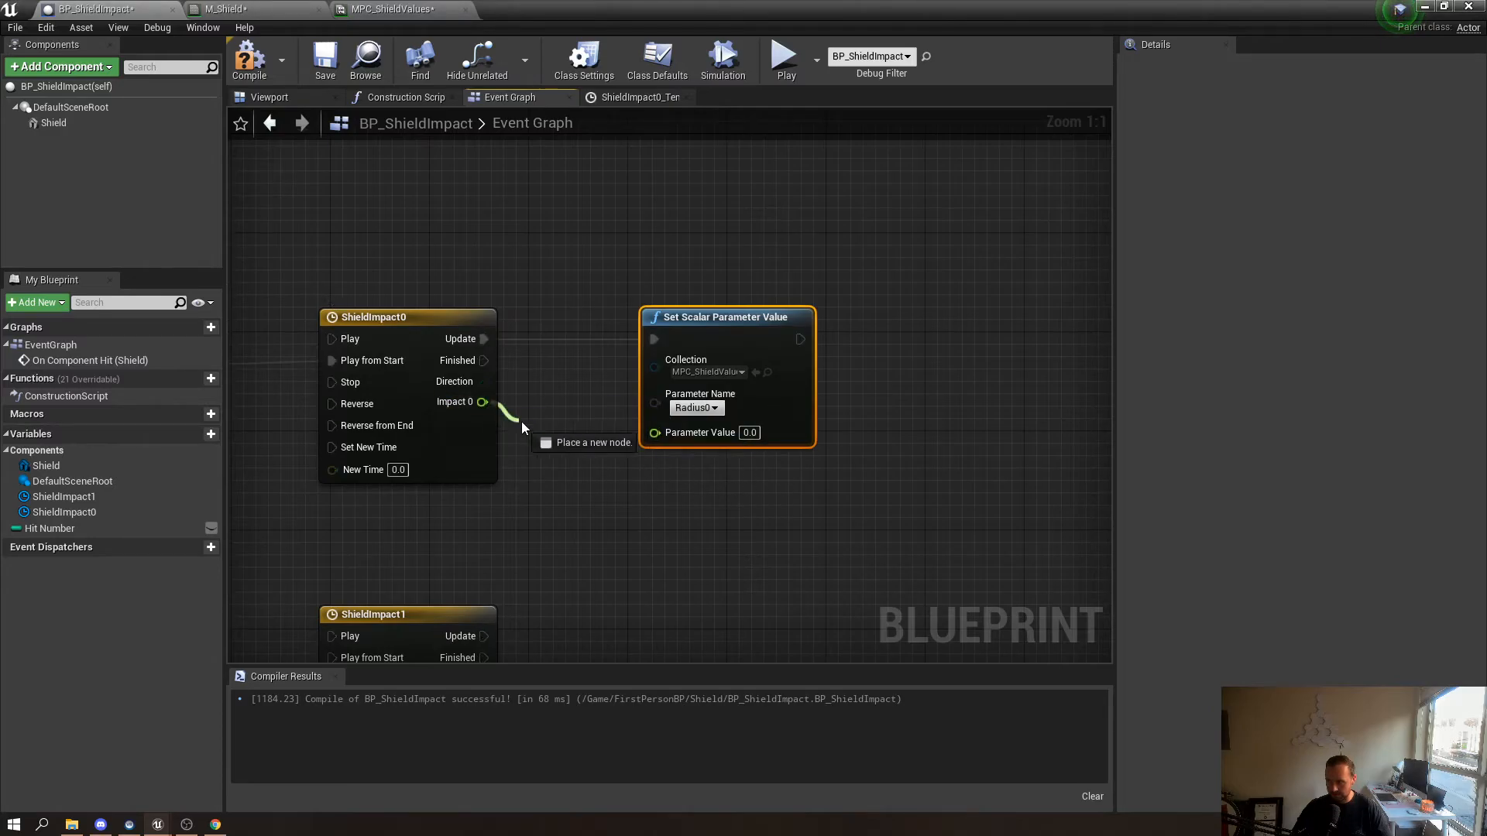
drag(622, 445, 658, 434)
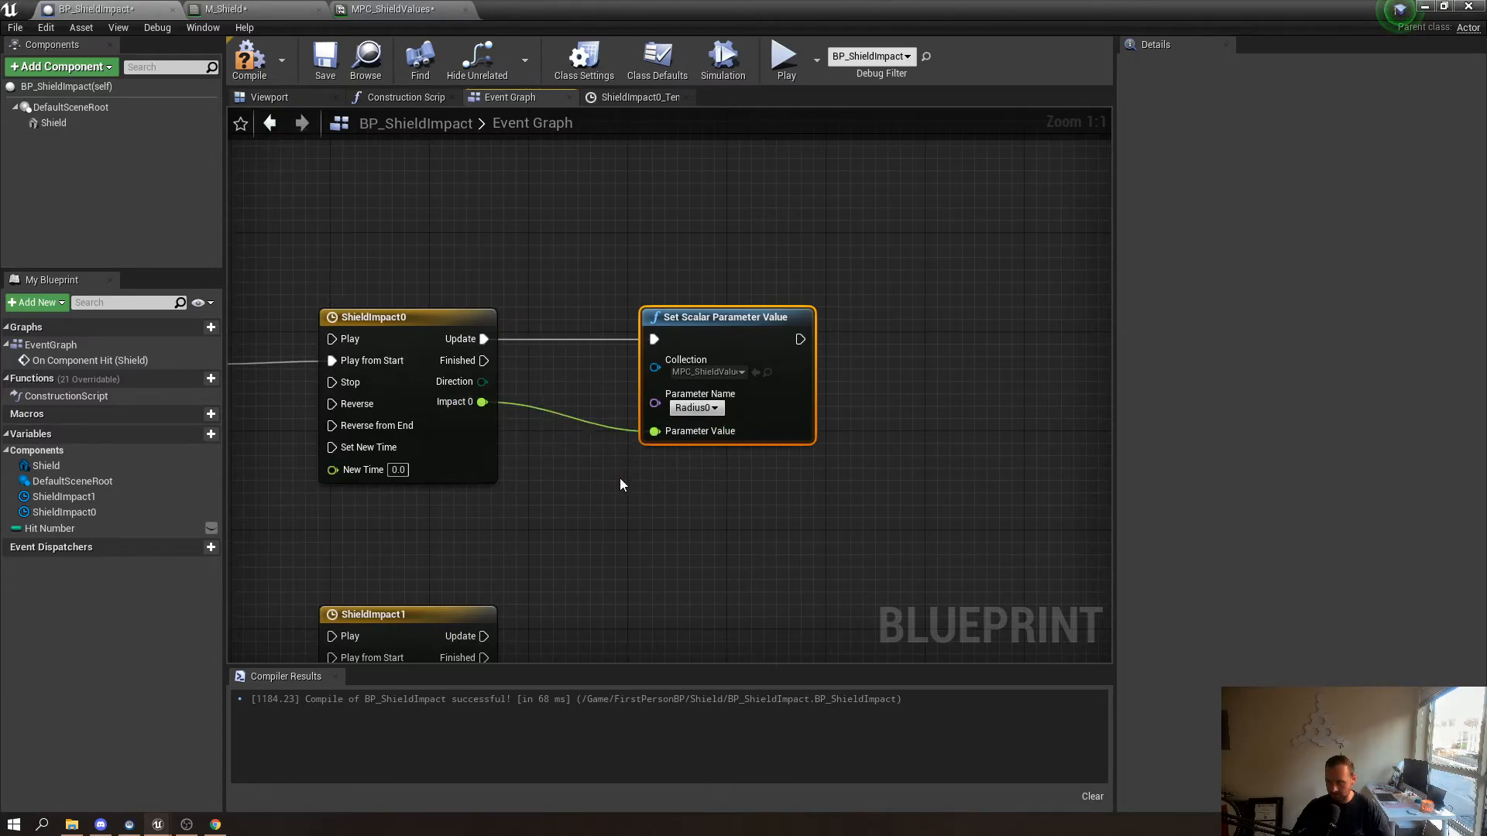
Play the level and shoot several projectiles at the shield to test the impact animation, and end the play session
right_drag(500, 487, 820, 446)
scroll(820, 446, down, 1)
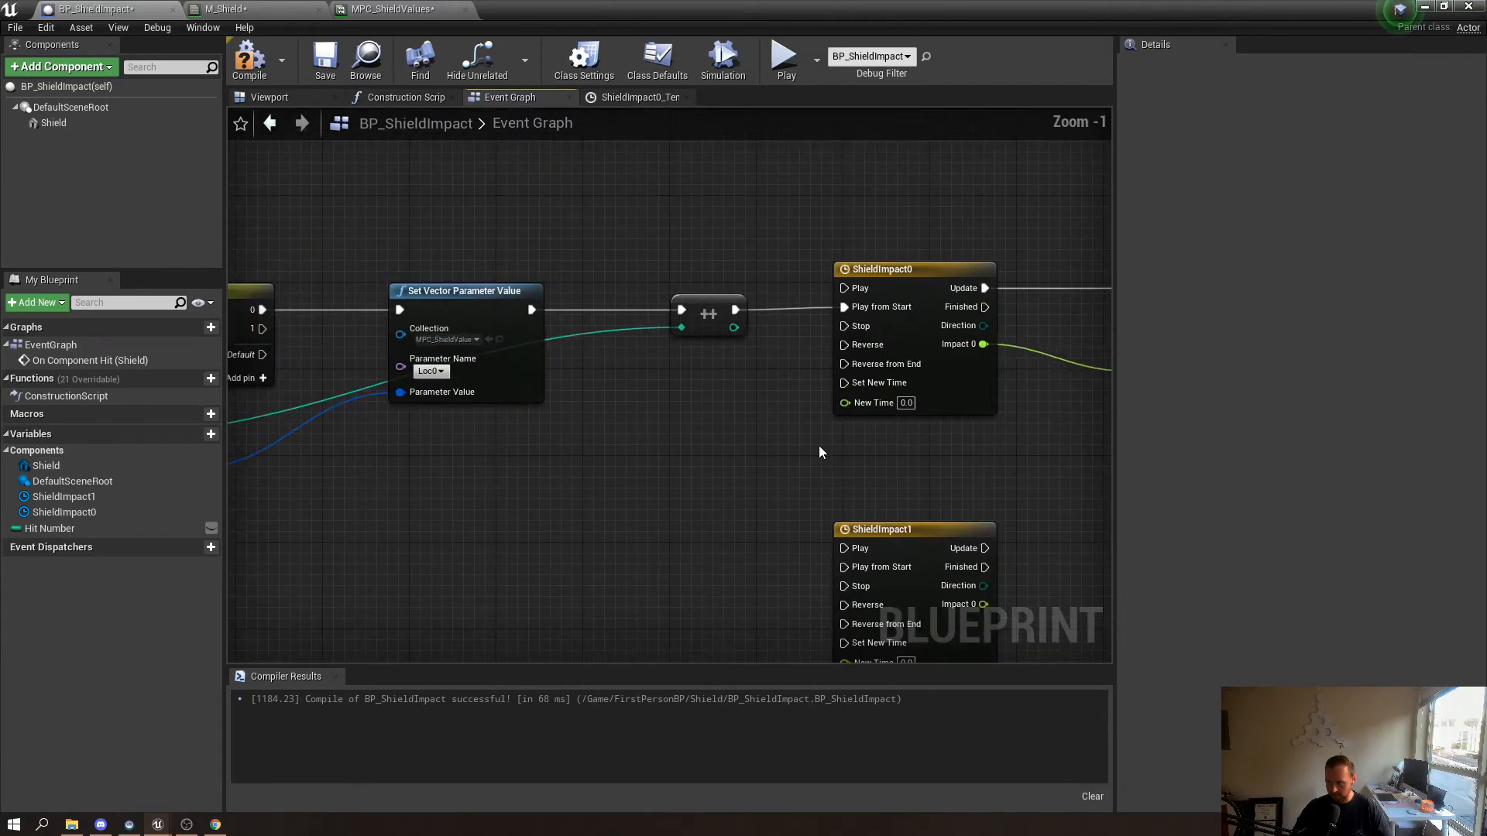
key(alt+s)
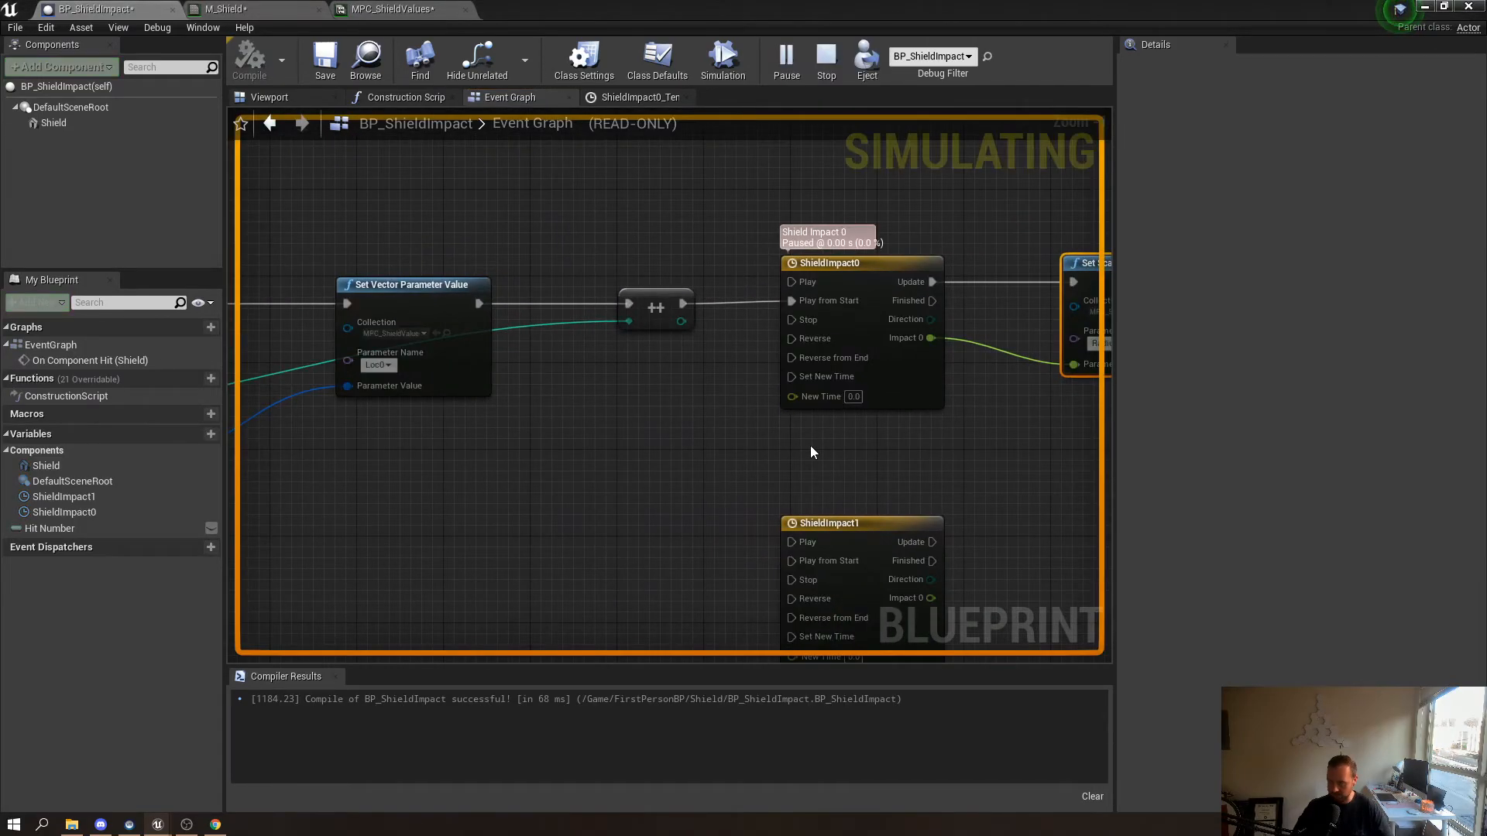
drag(551, 6, 0, 225)
click(720, 333)
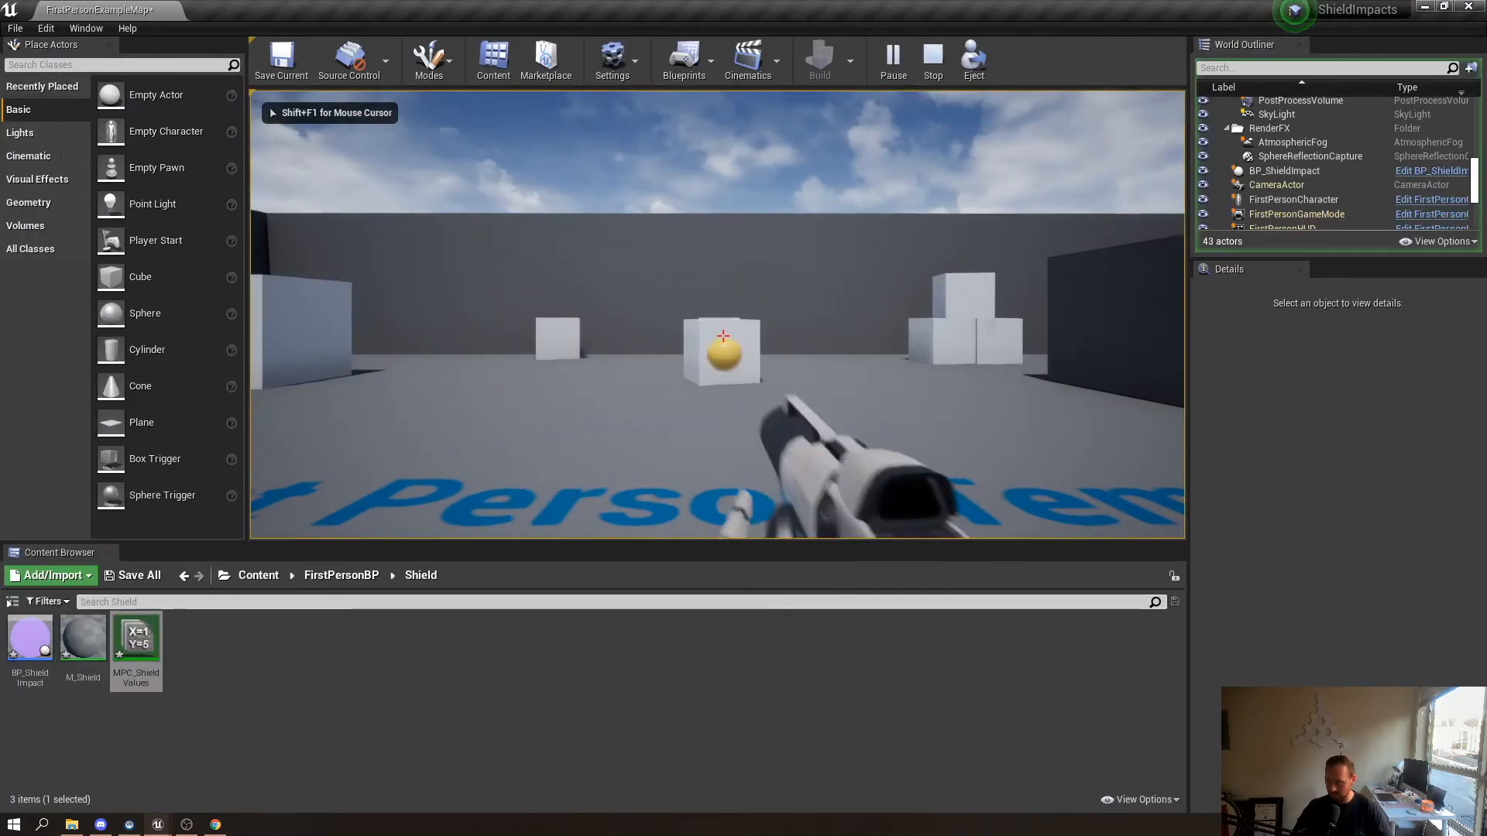
click(722, 335)
click(723, 336)
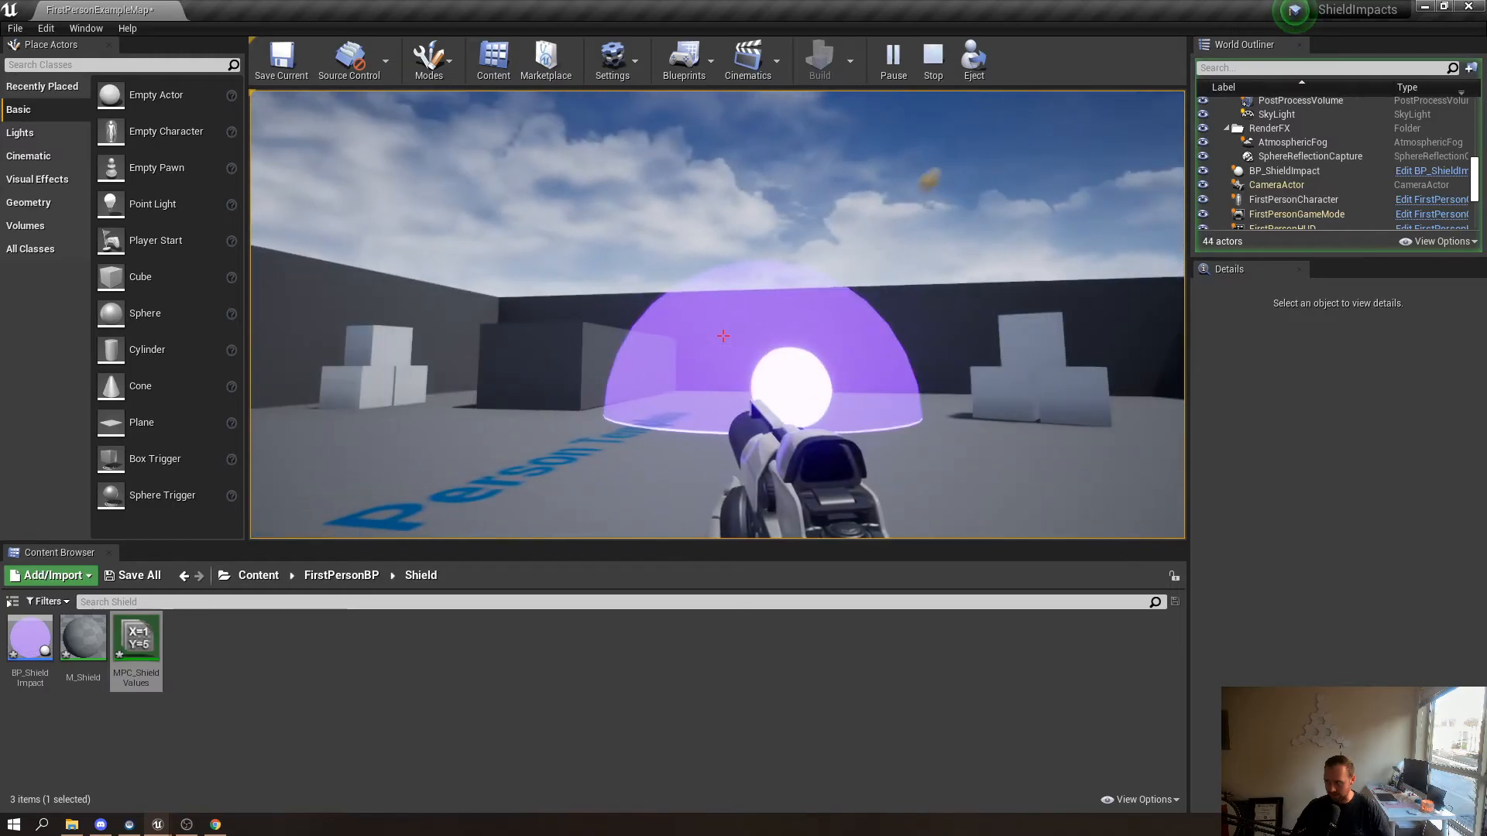
click(723, 336)
click(722, 336)
click(722, 337)
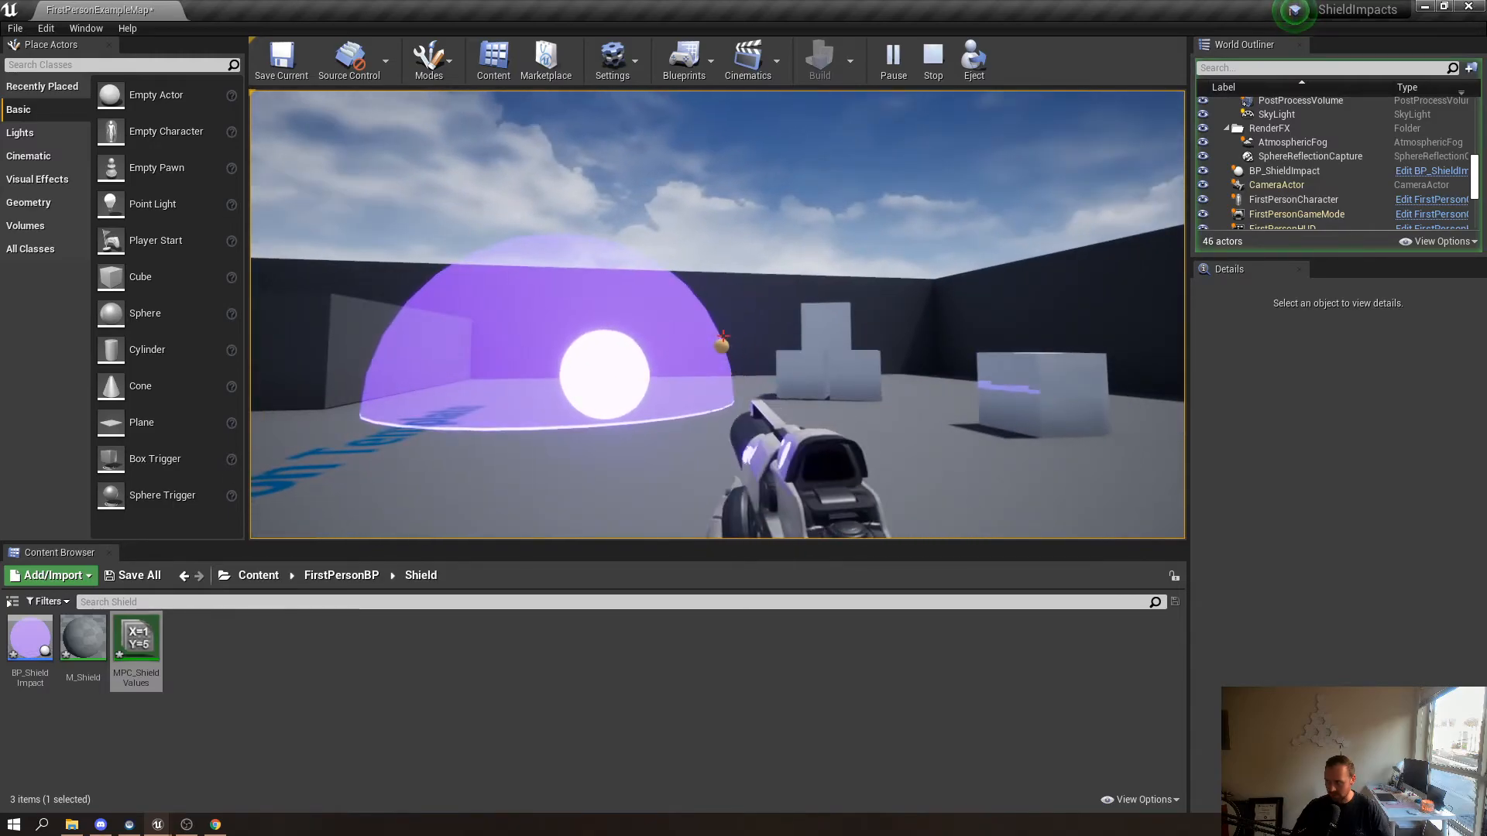
key(Escape)
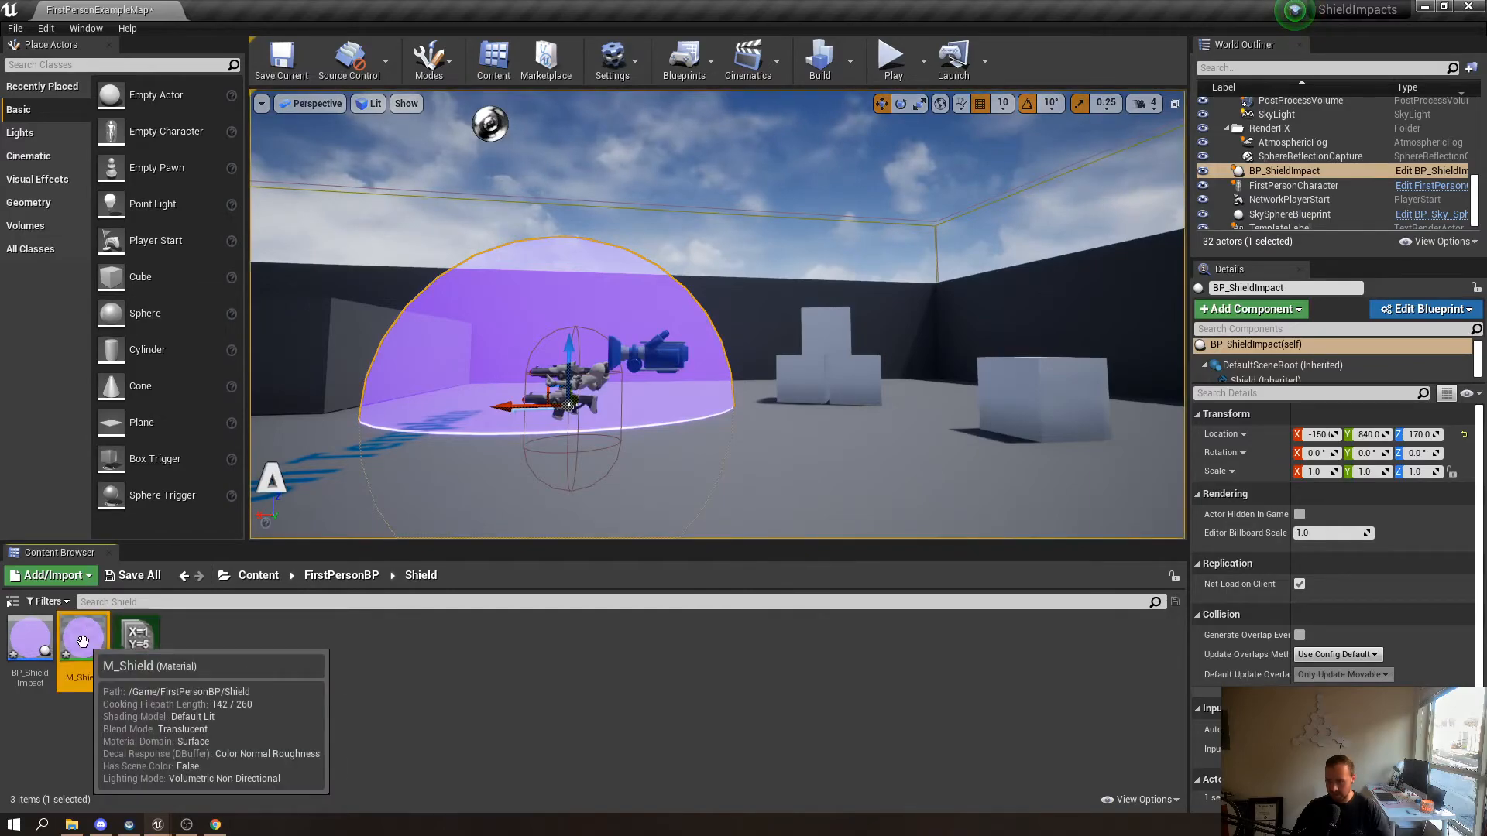
In the M_Shield material, duplicate the Loc0 and Radius0 SphereMask network through its If node and place the copy directly below the original
double_click(83, 639)
drag(960, 168, 855, 2)
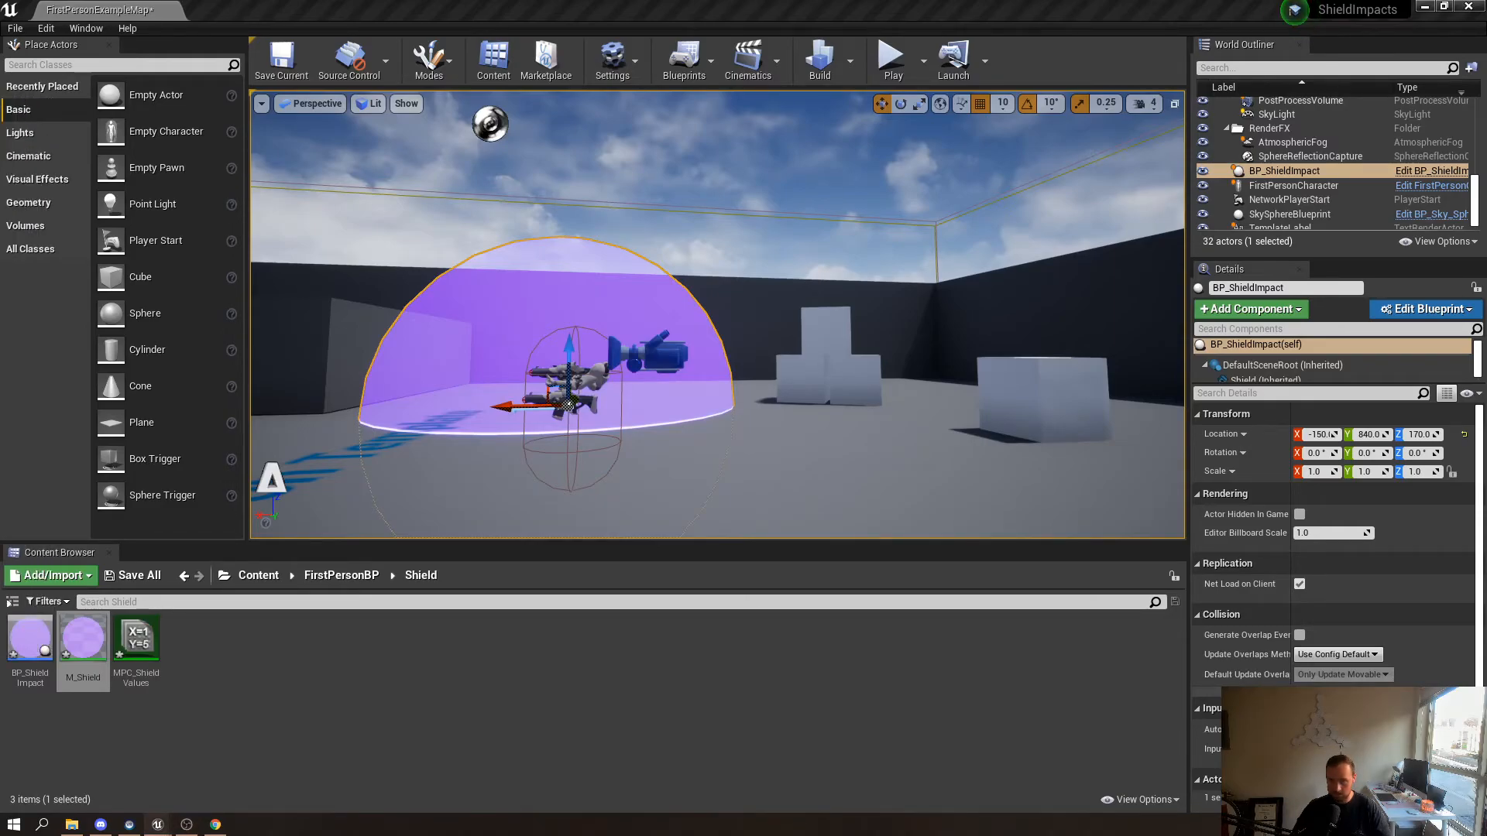
drag(0, 132, 861, 1)
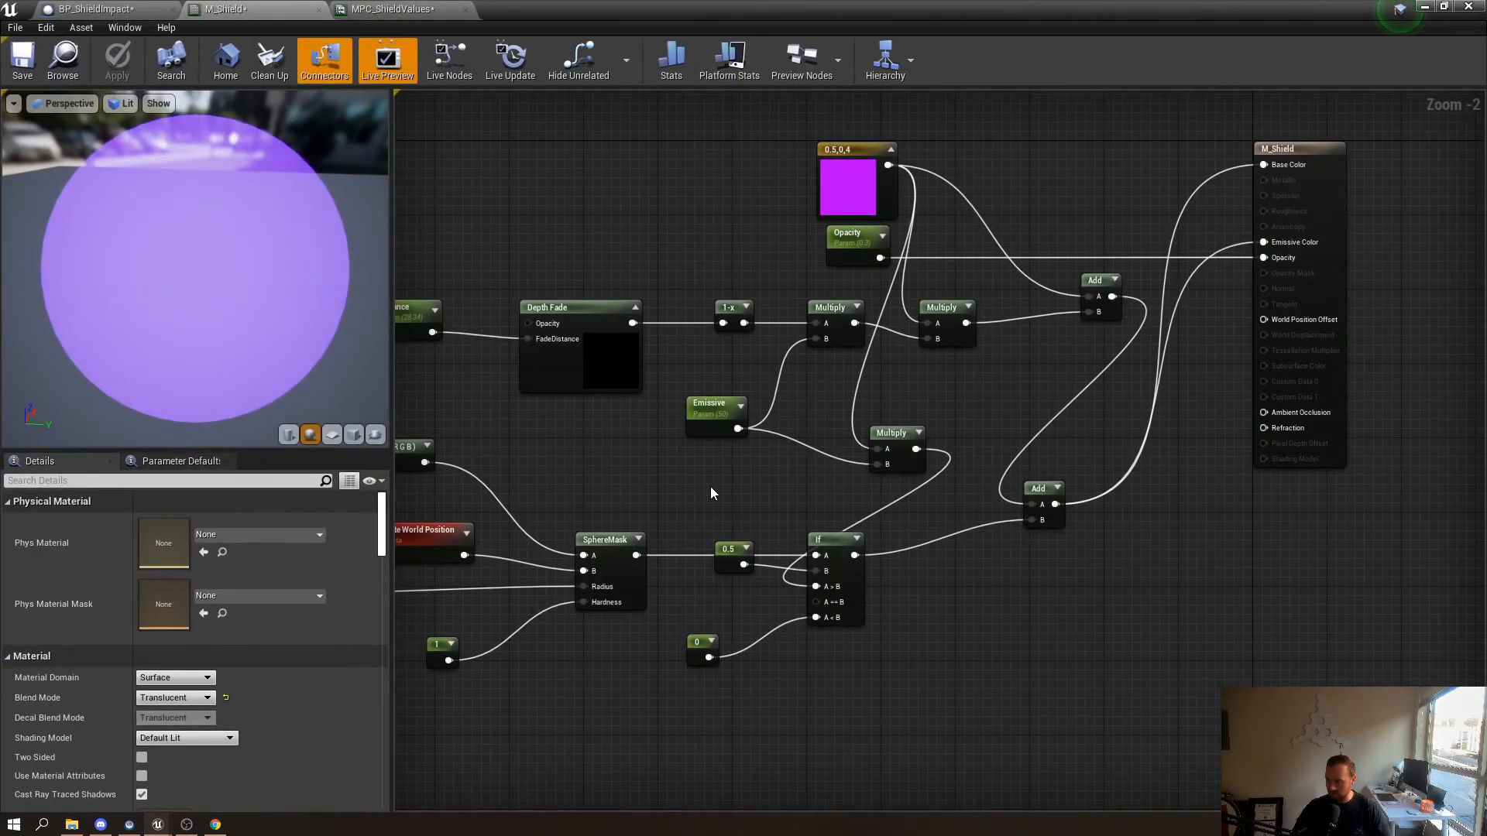
right_drag(708, 494, 866, 494)
drag(467, 722, 1108, 422)
right_drag(1087, 561, 1083, 443)
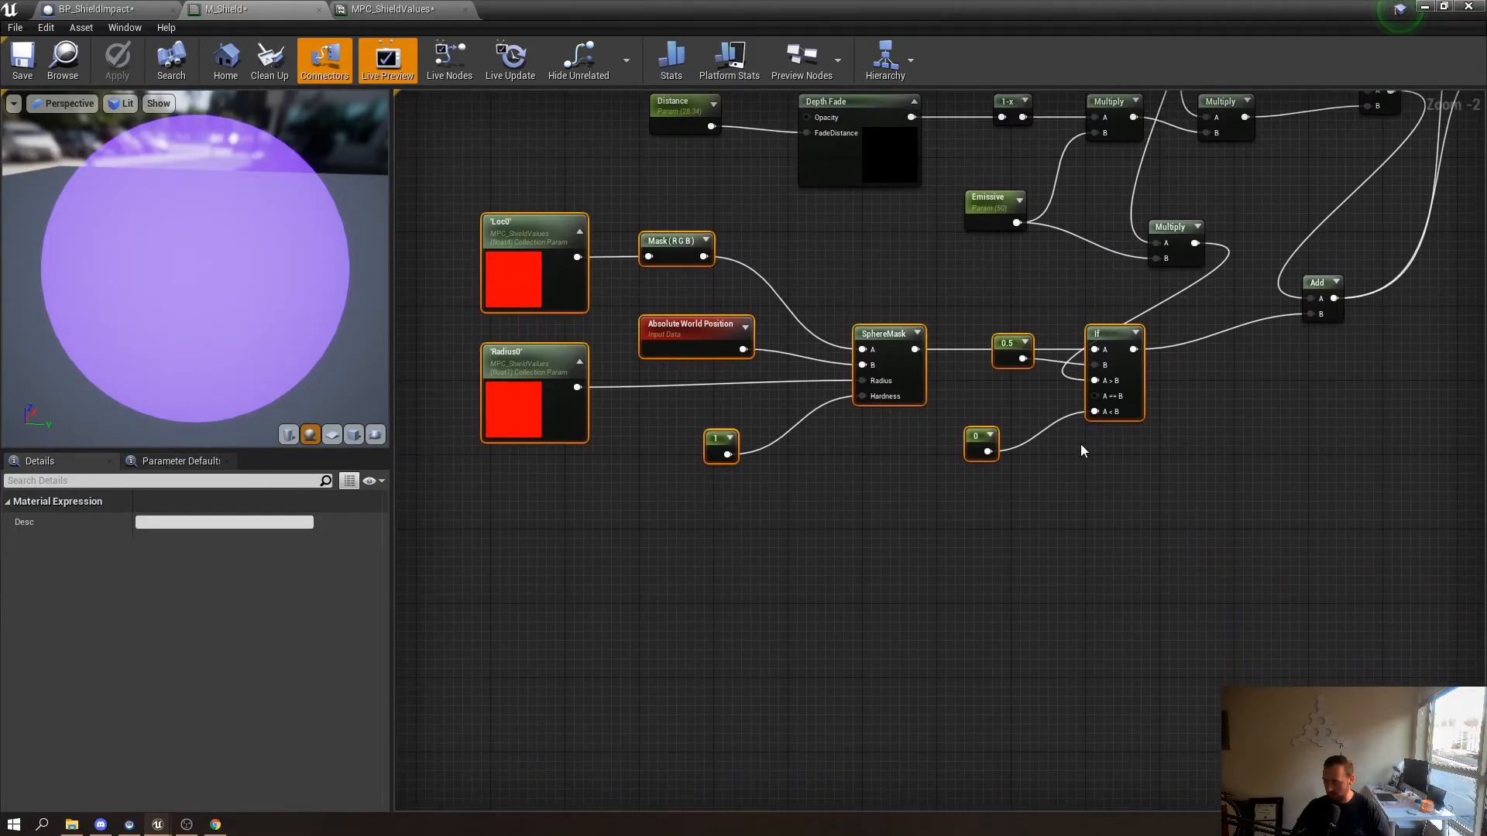
key(ctrl+v)
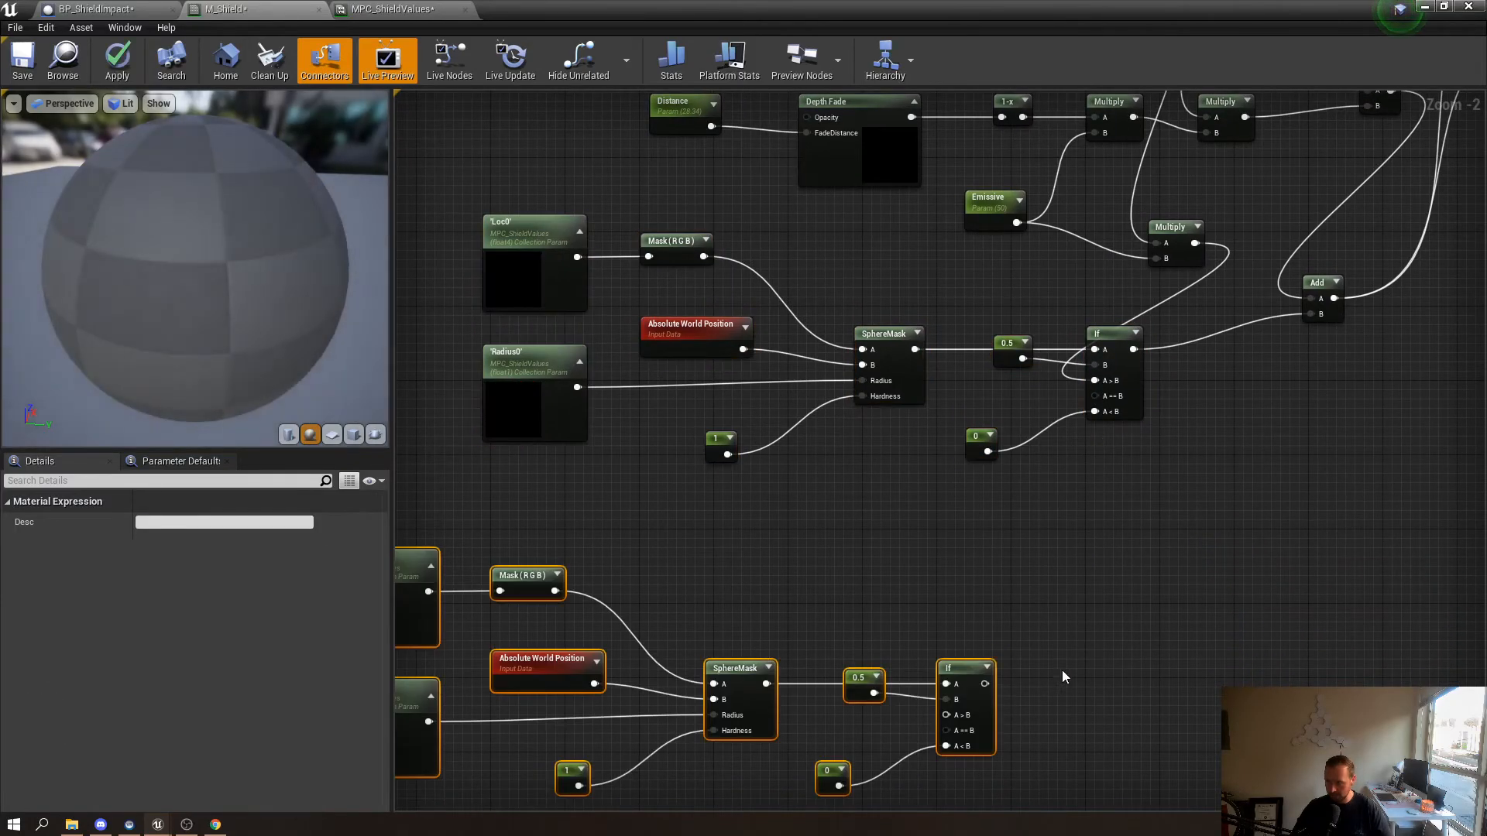
drag(1063, 638, 1102, 635)
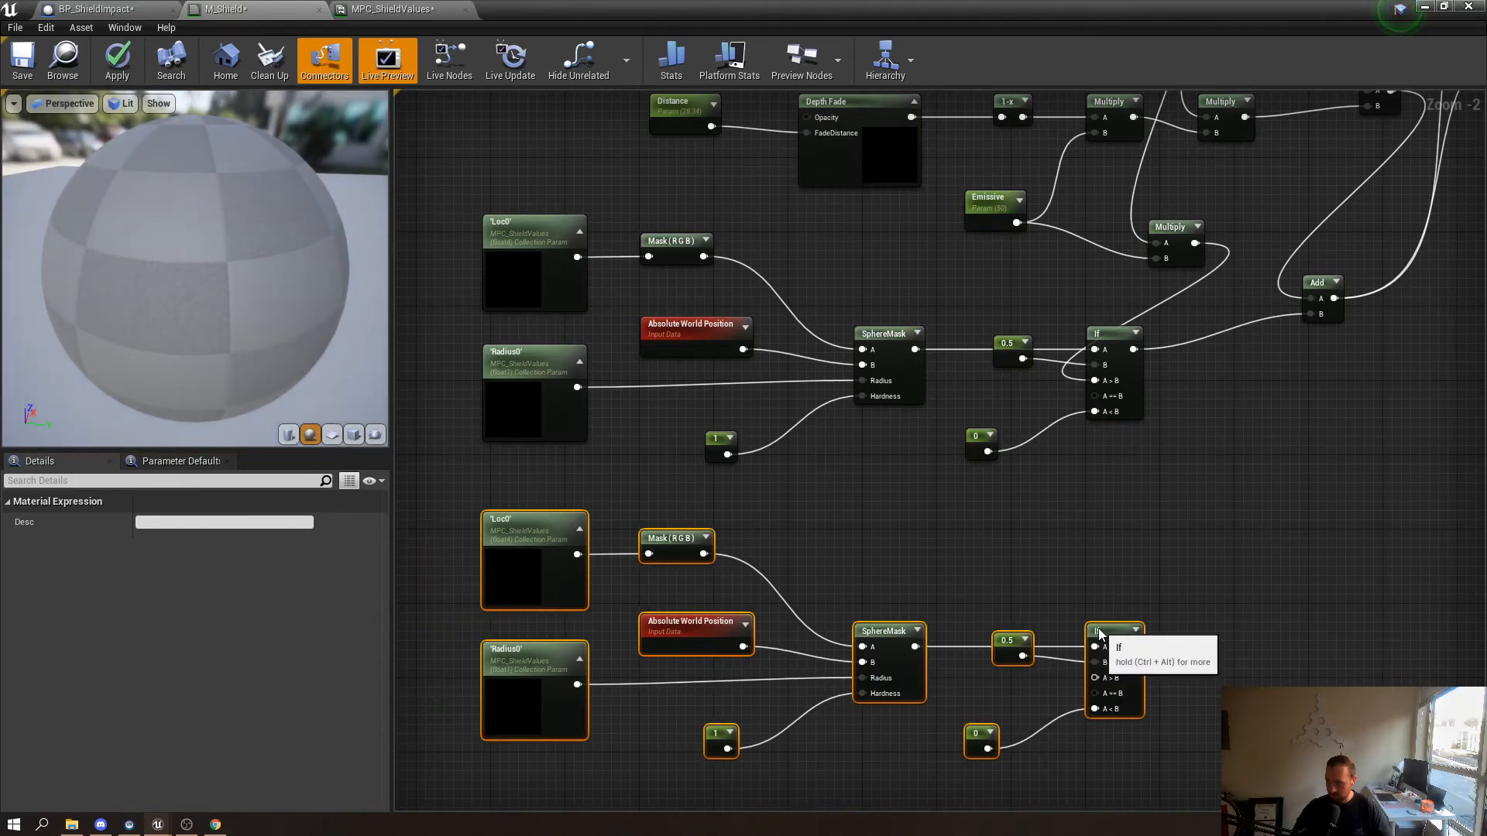
Create an Add node that combines the outputs of both If nodes and feed it into the B input of the existing final Add
right_drag(1050, 541, 939, 543)
click(996, 542)
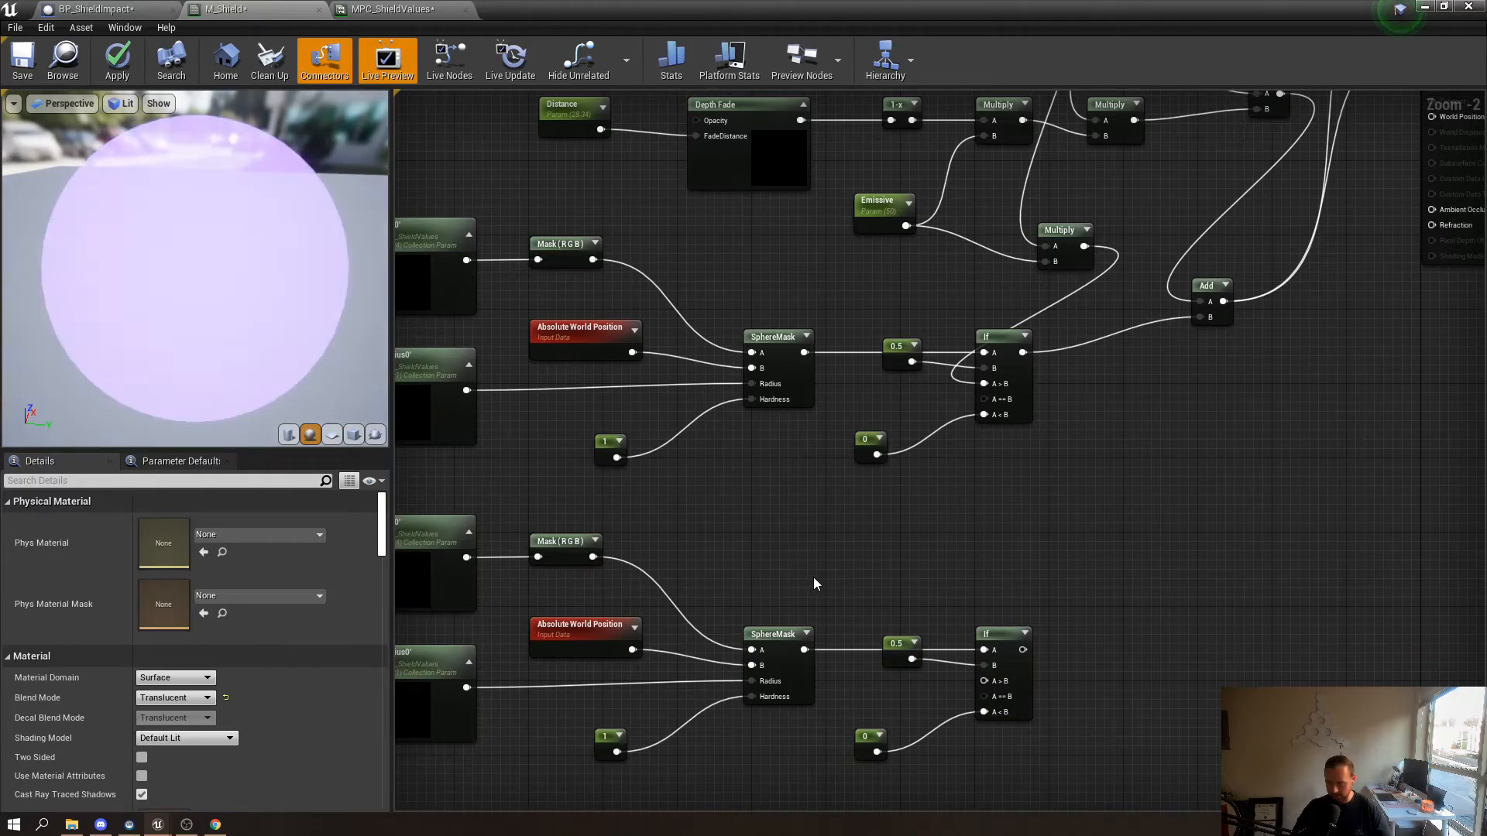
right_drag(839, 576, 901, 494)
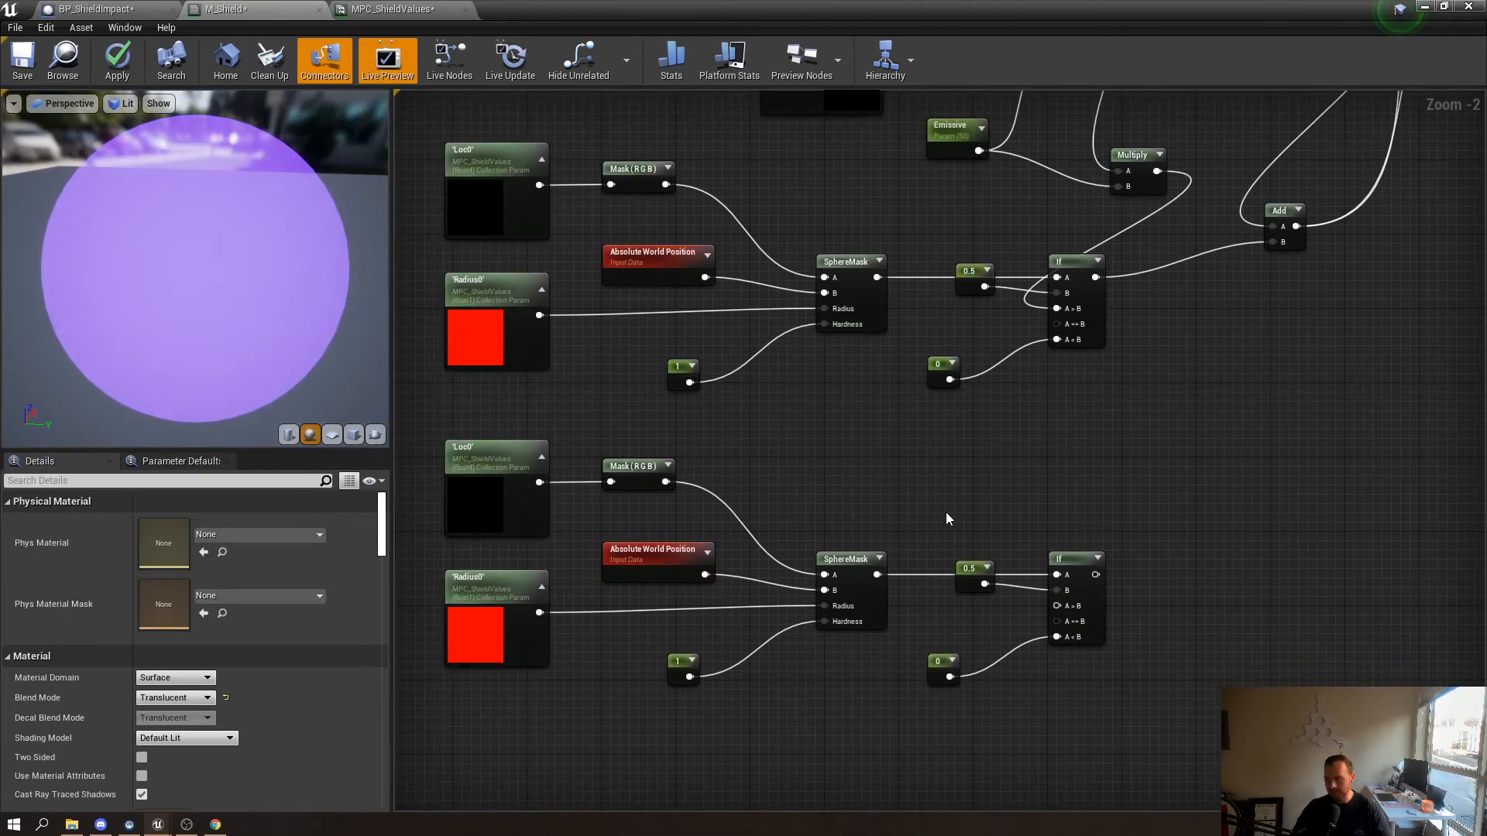
right_drag(1132, 564, 1072, 608)
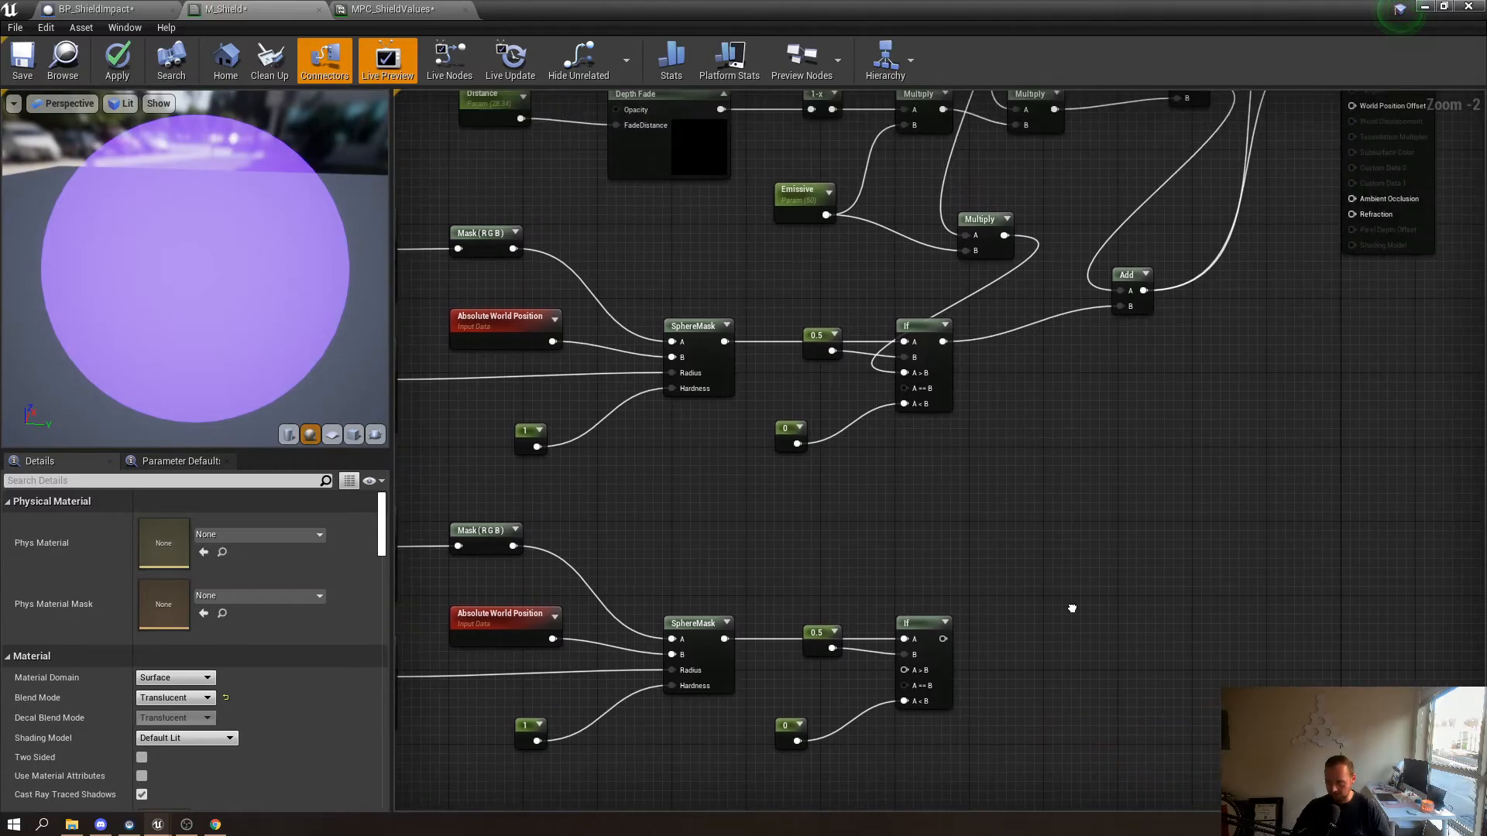
click(1063, 513)
drag(942, 638, 1073, 547)
drag(951, 346, 1120, 306)
right_drag(1134, 583, 1265, 402)
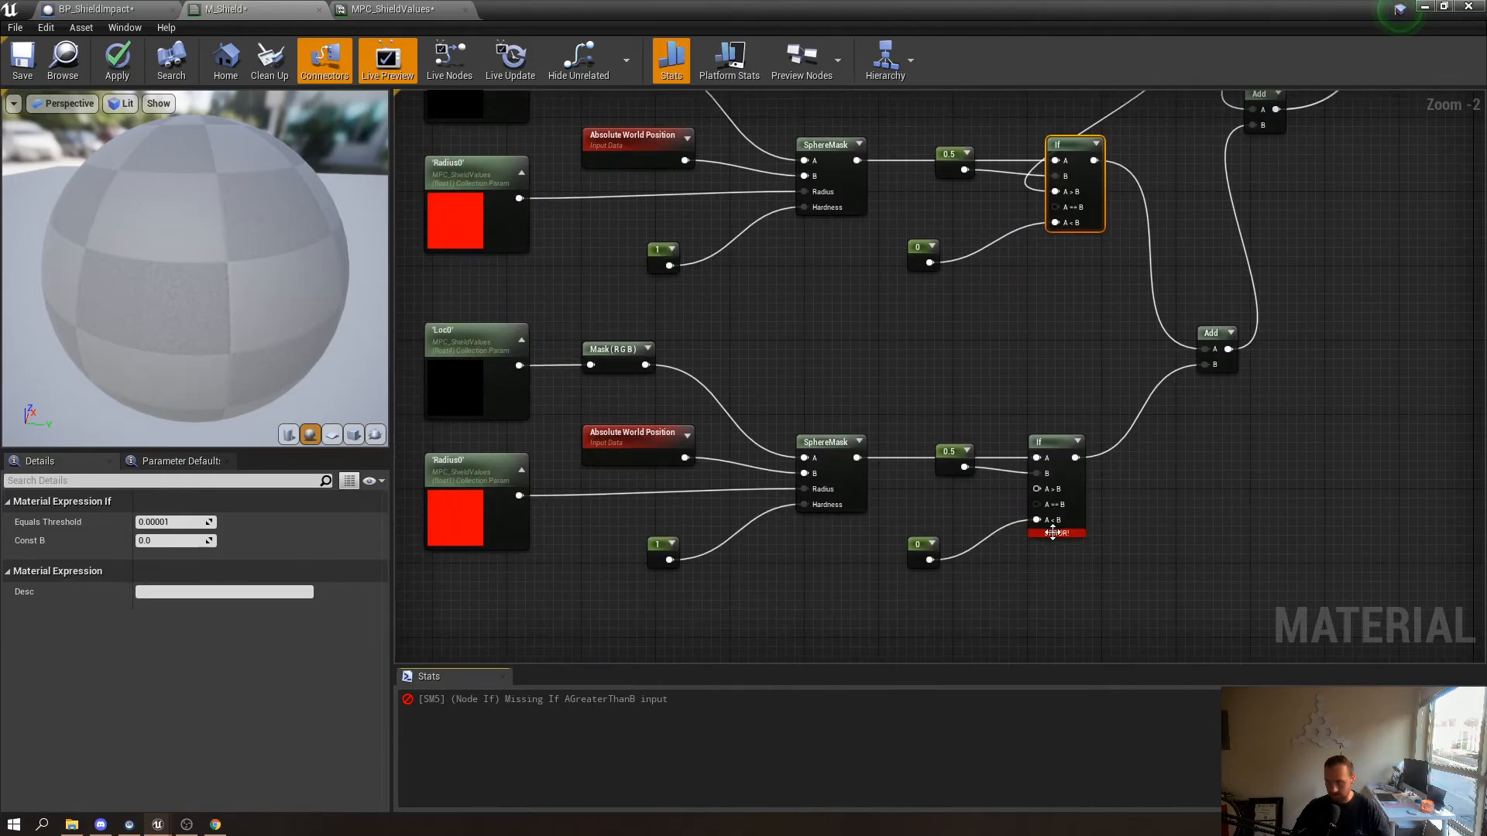
Connect the emissive colour Multiply output to the A > B input of the duplicated If node
right_drag(643, 628, 802, 601)
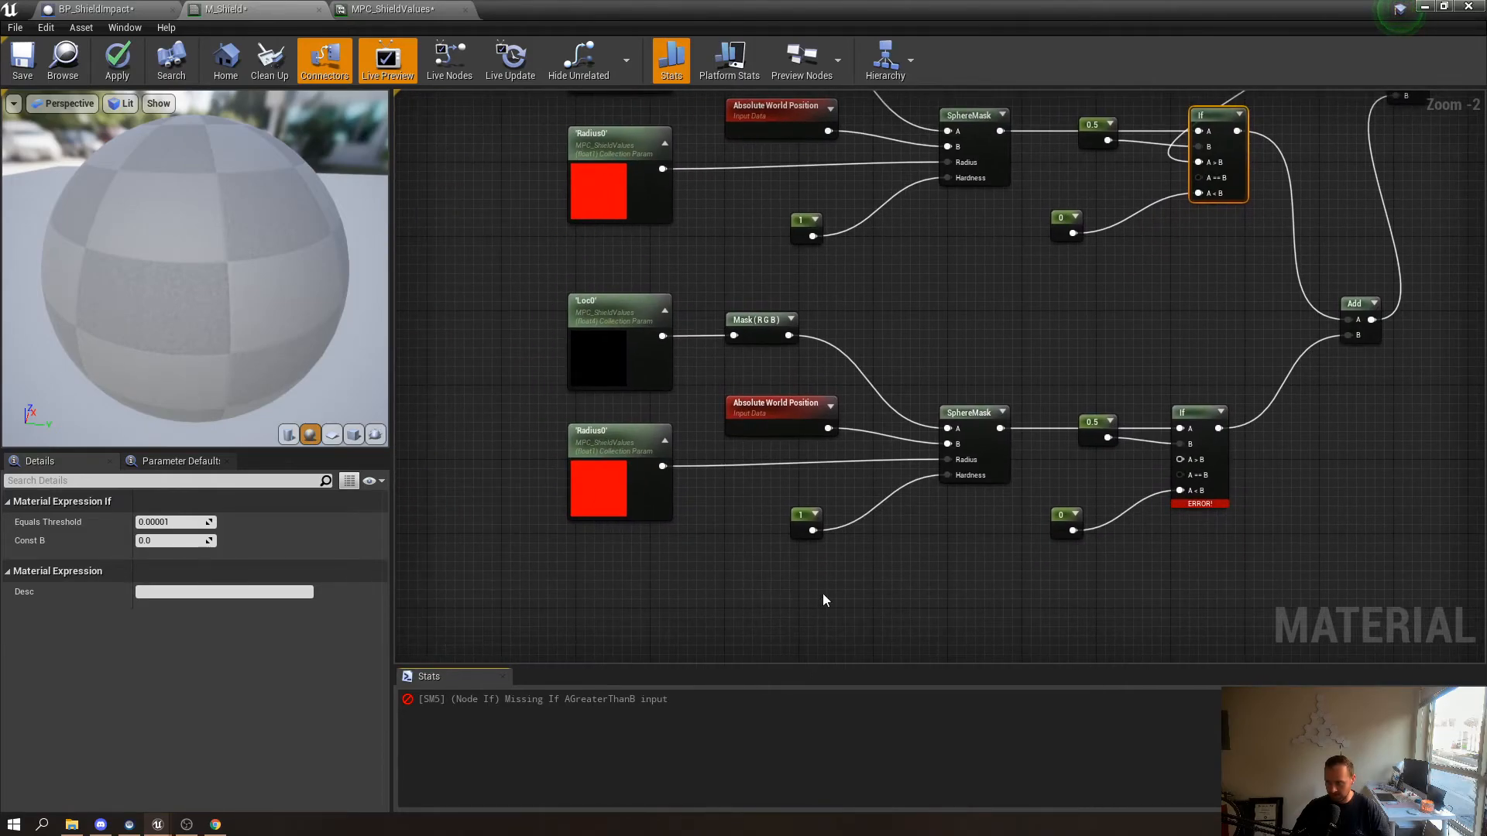
drag(1107, 140, 1050, 333)
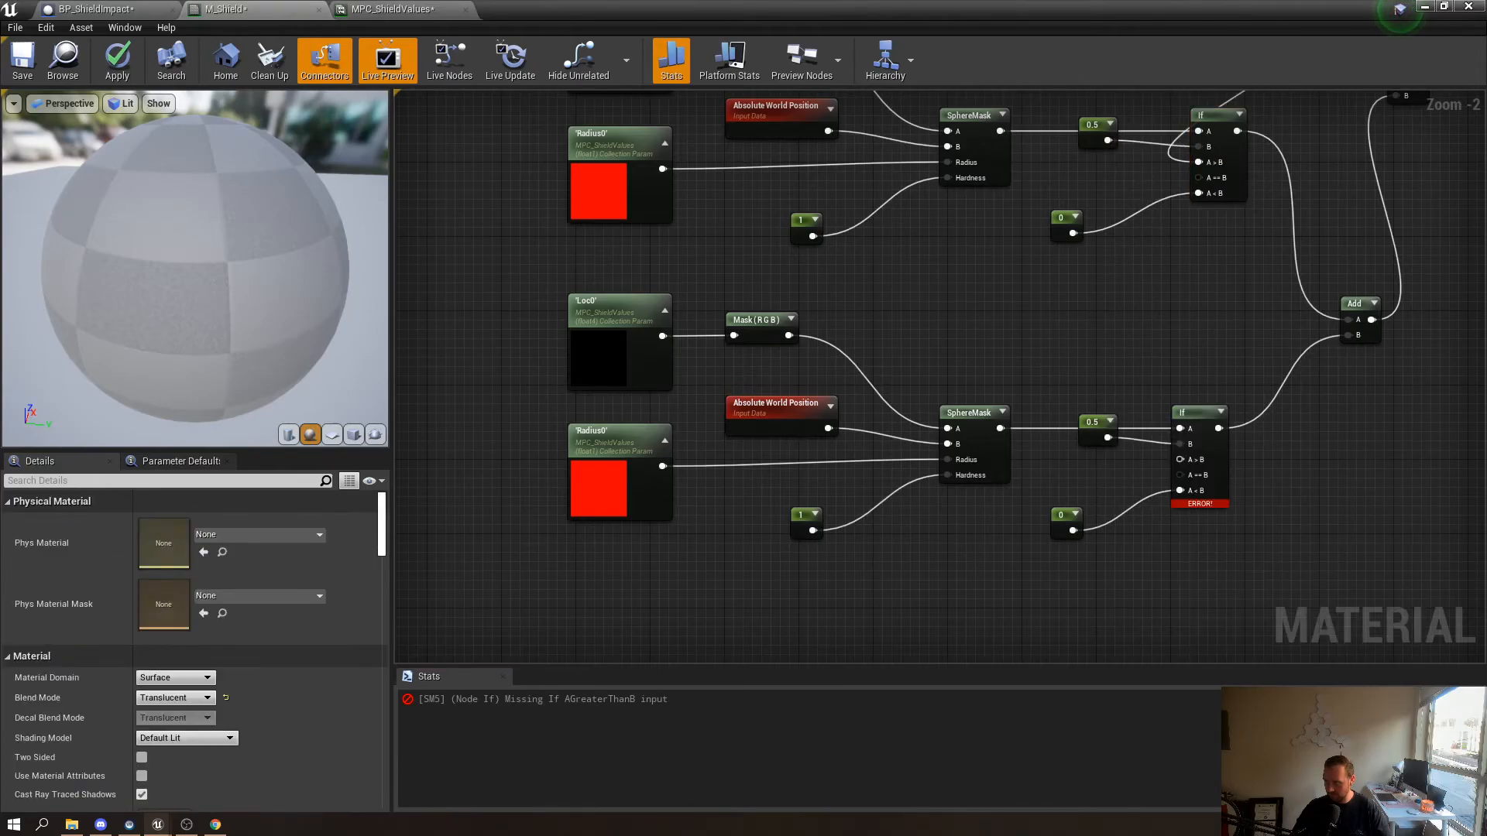
right_drag(1050, 333, 986, 600)
drag(1216, 287, 1115, 572)
scroll(1108, 480, down, 3)
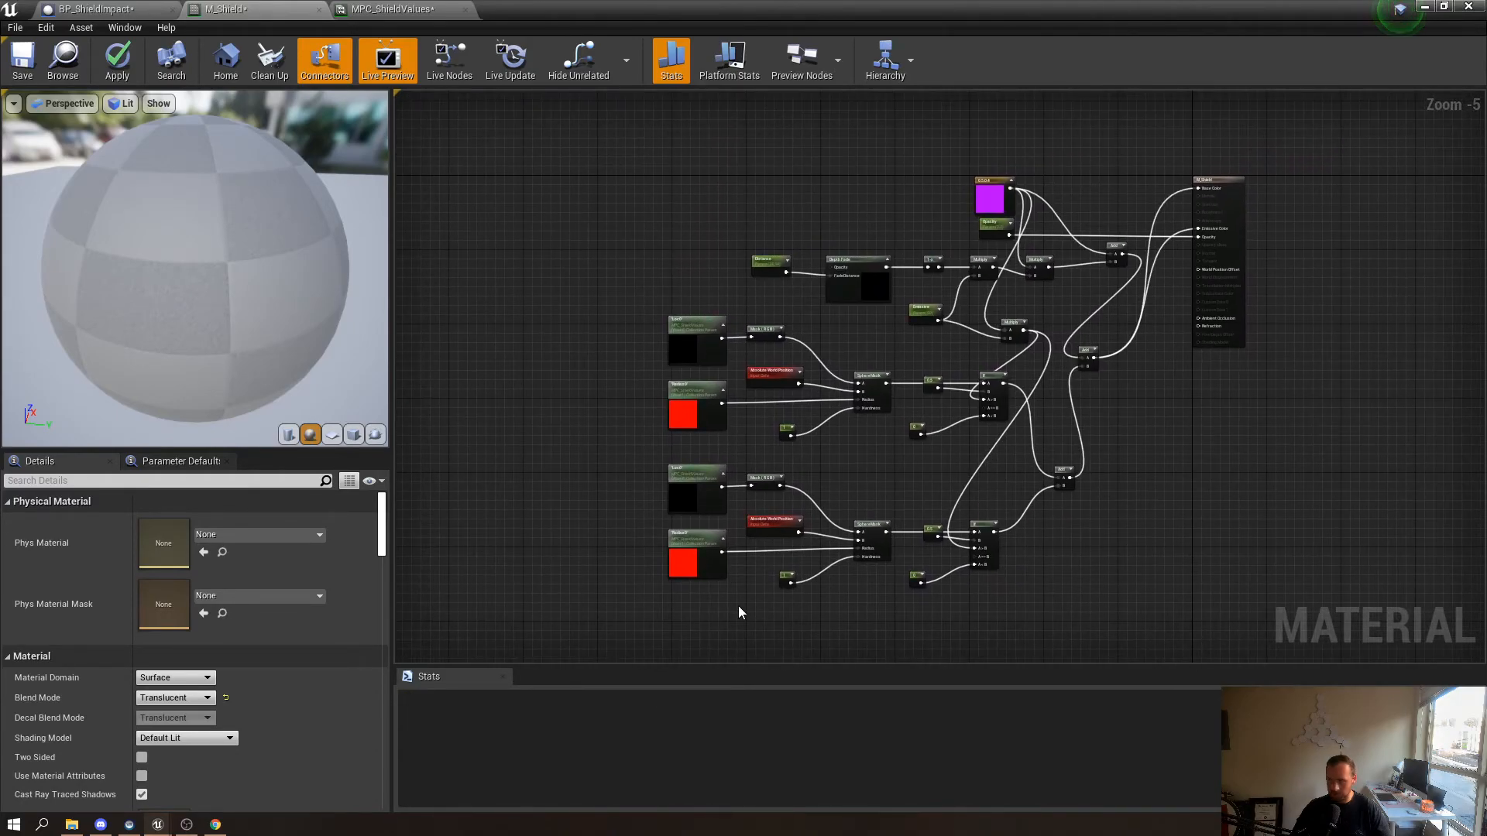
Set the duplicated collection parameters to Loc1 and Radius1, and save the M_Shield material
scroll(724, 592, up, 6)
click(676, 361)
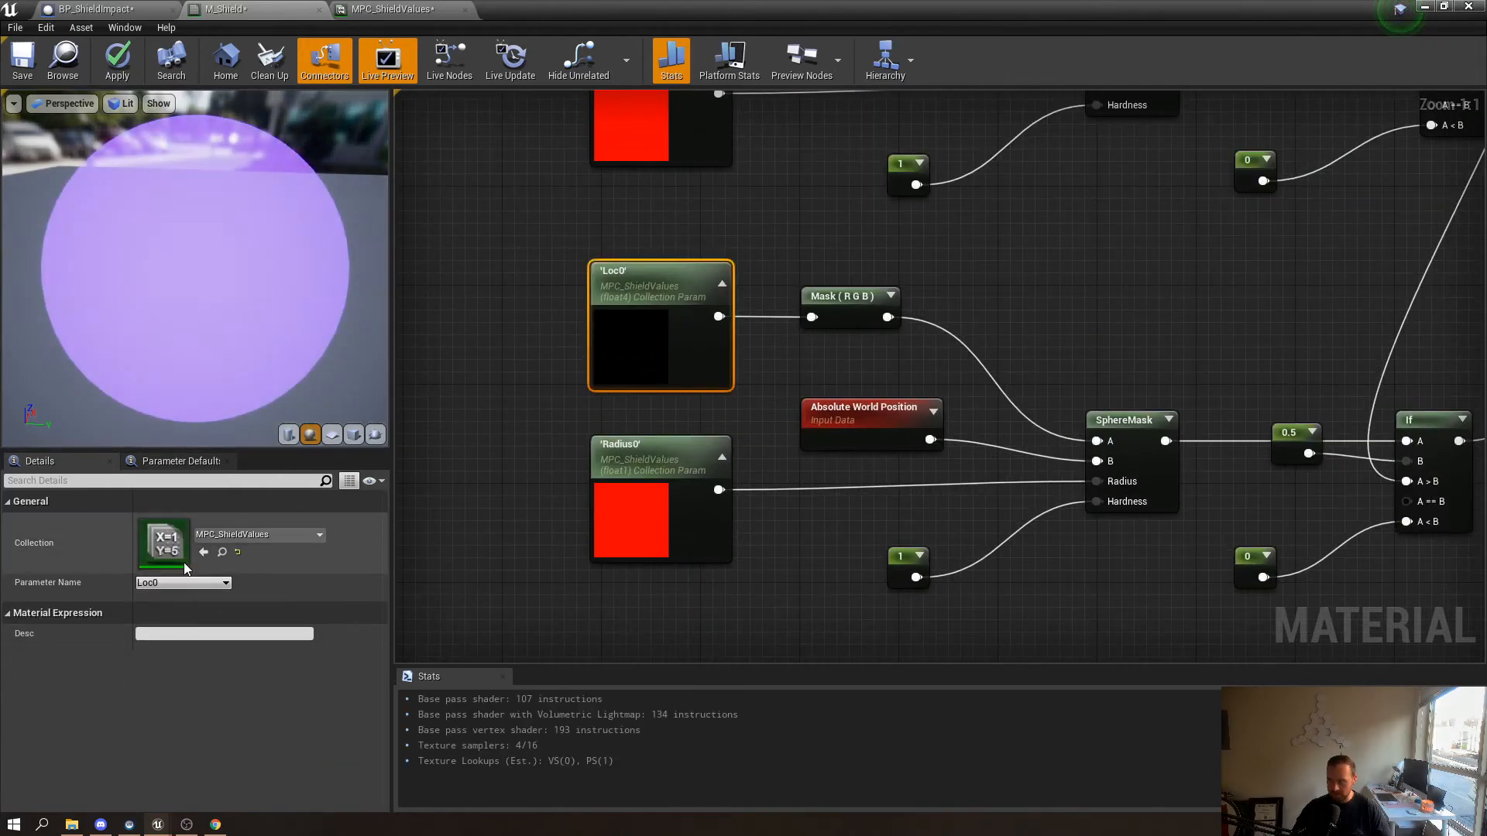
click(183, 582)
click(172, 606)
click(639, 528)
click(197, 583)
click(152, 626)
right_drag(678, 567, 442, 565)
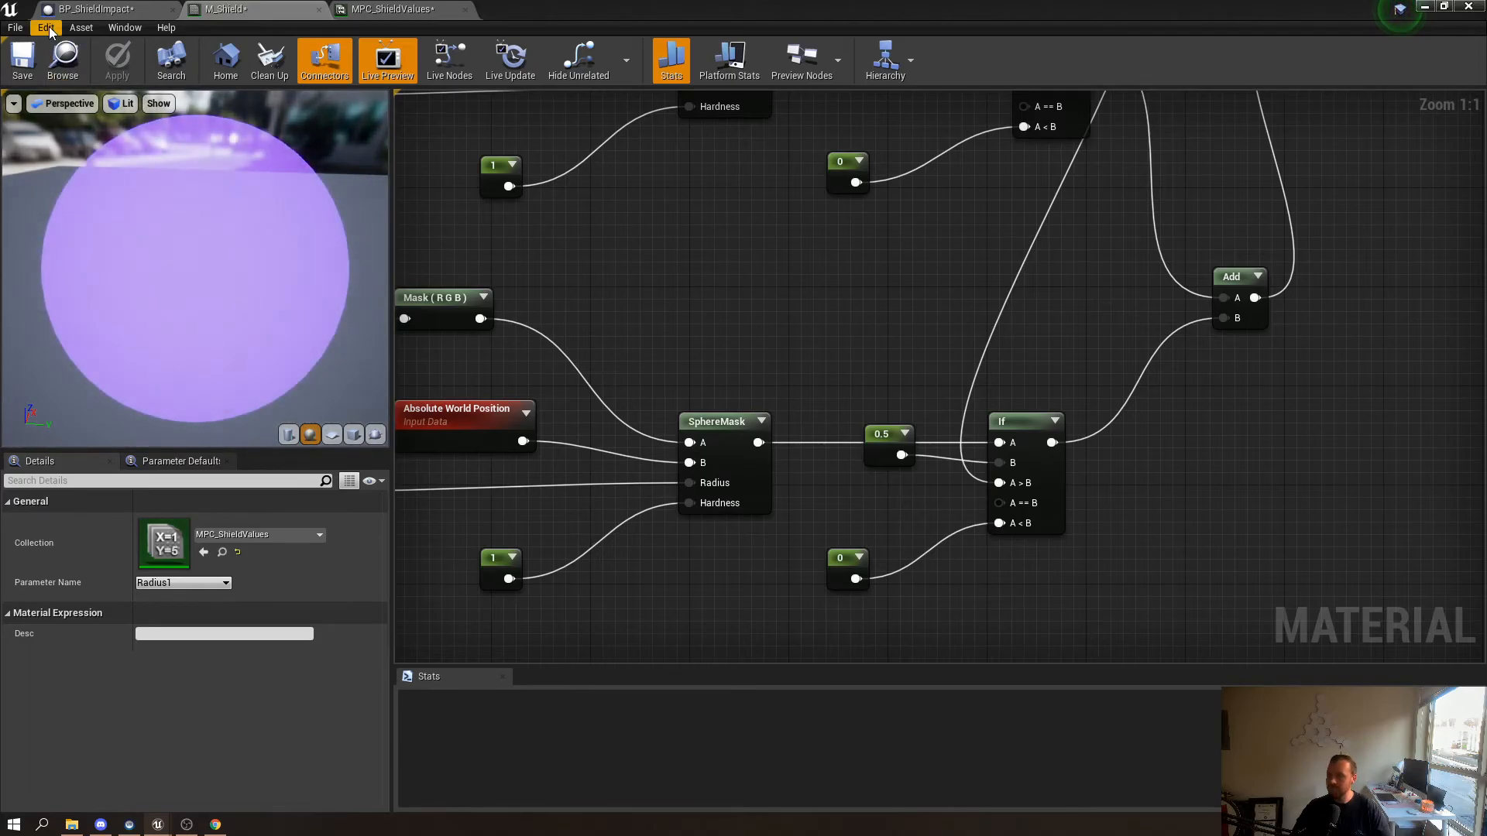
click(32, 64)
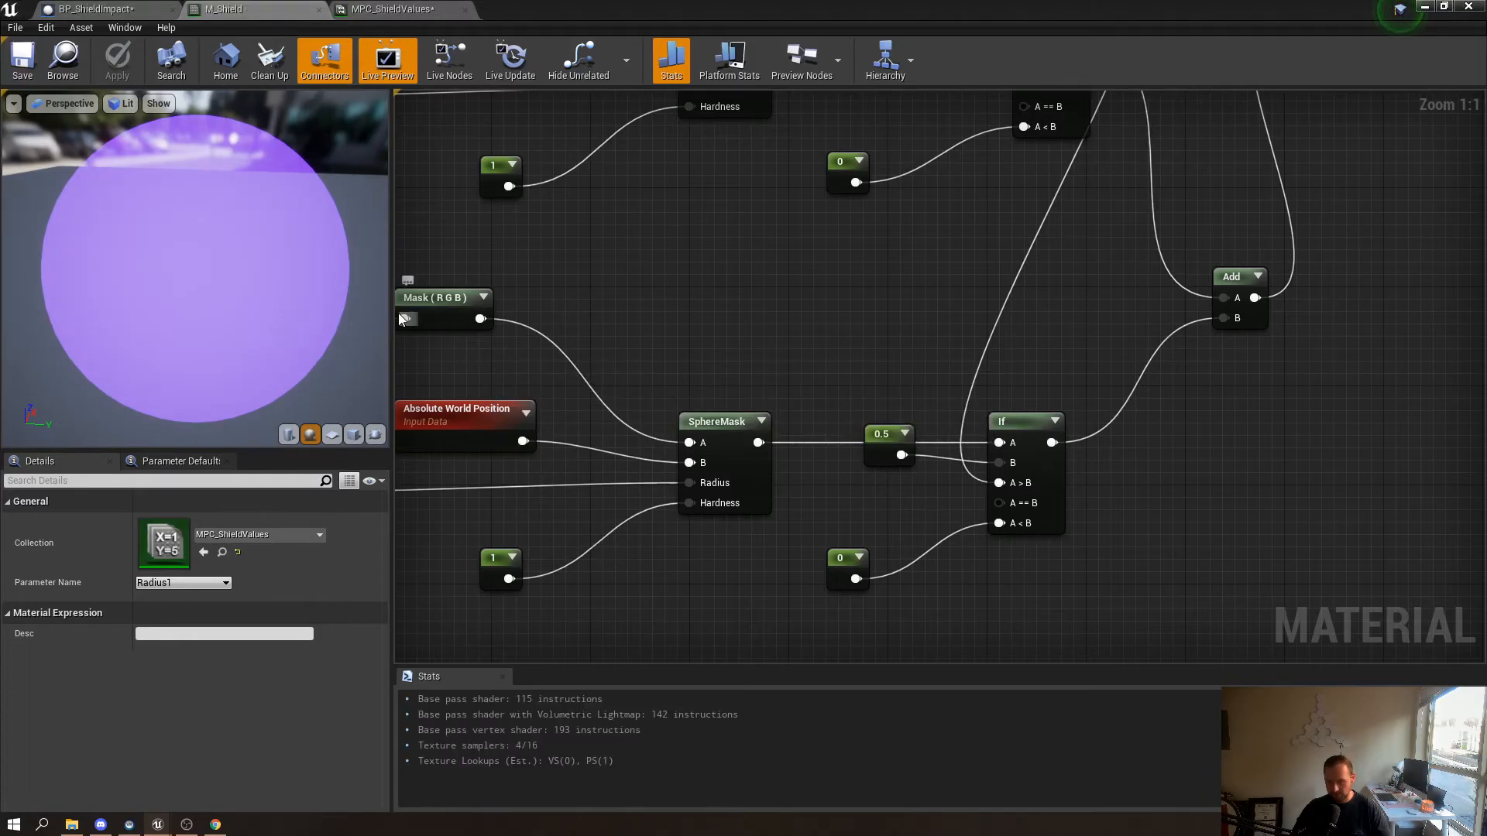
In the BP_ShieldImpact event graph, duplicate the node chain from Switch on Int through Set Scalar Parameter Value below the original
click(101, 8)
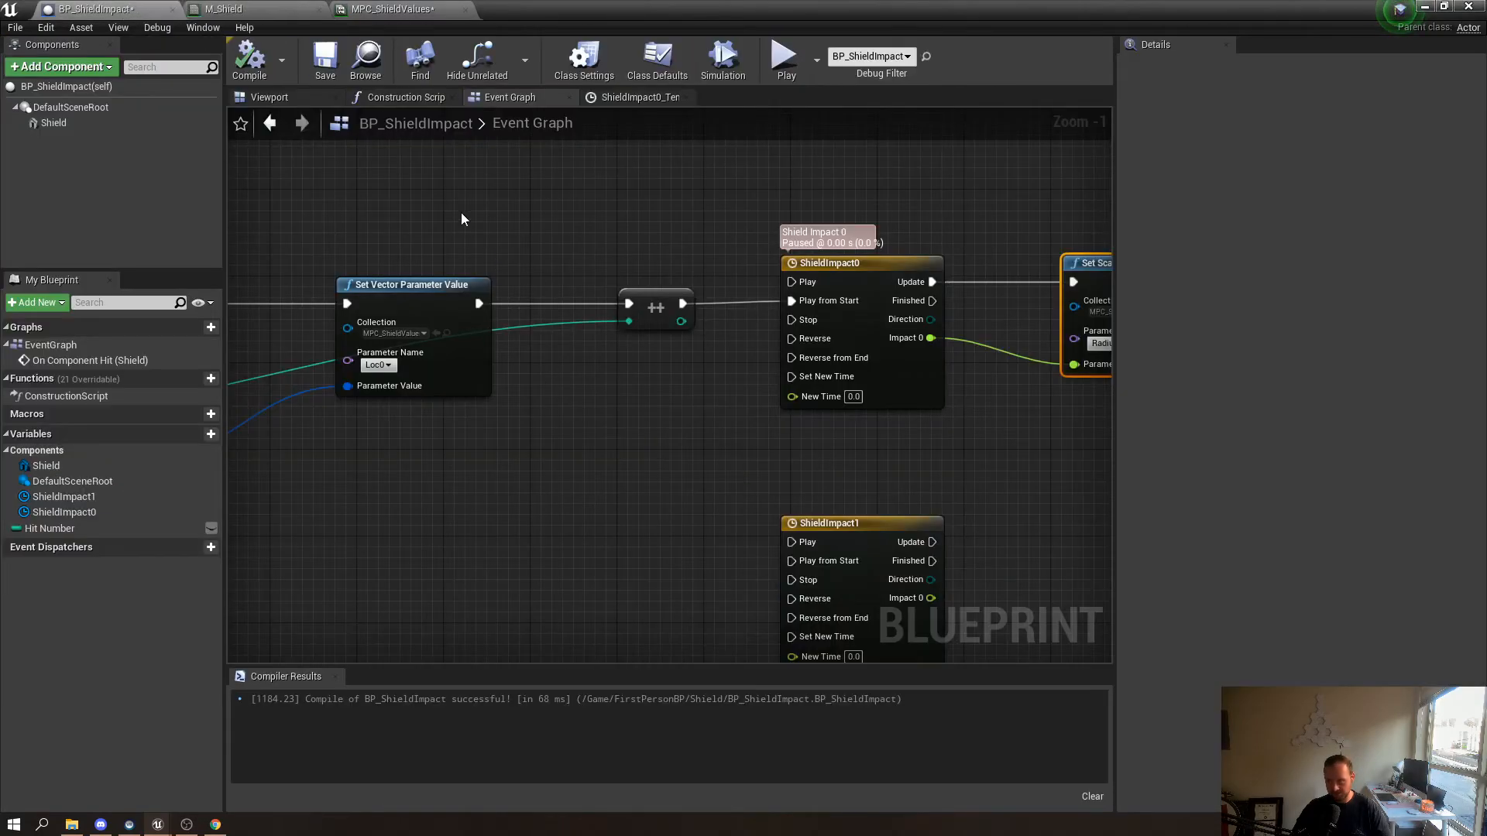
scroll(466, 331, down, 3)
right_drag(451, 409, 699, 423)
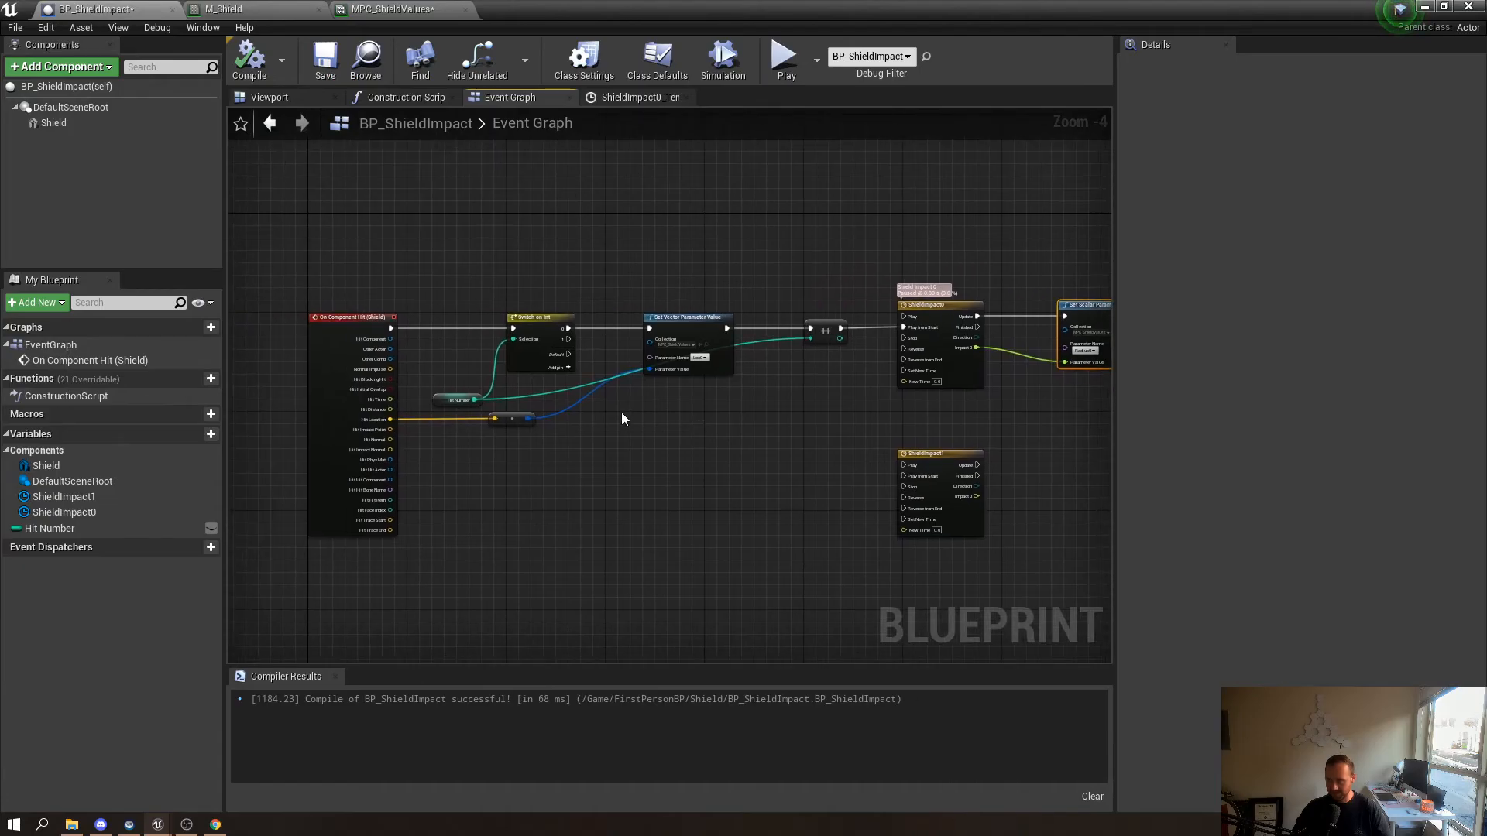
drag(410, 272, 974, 421)
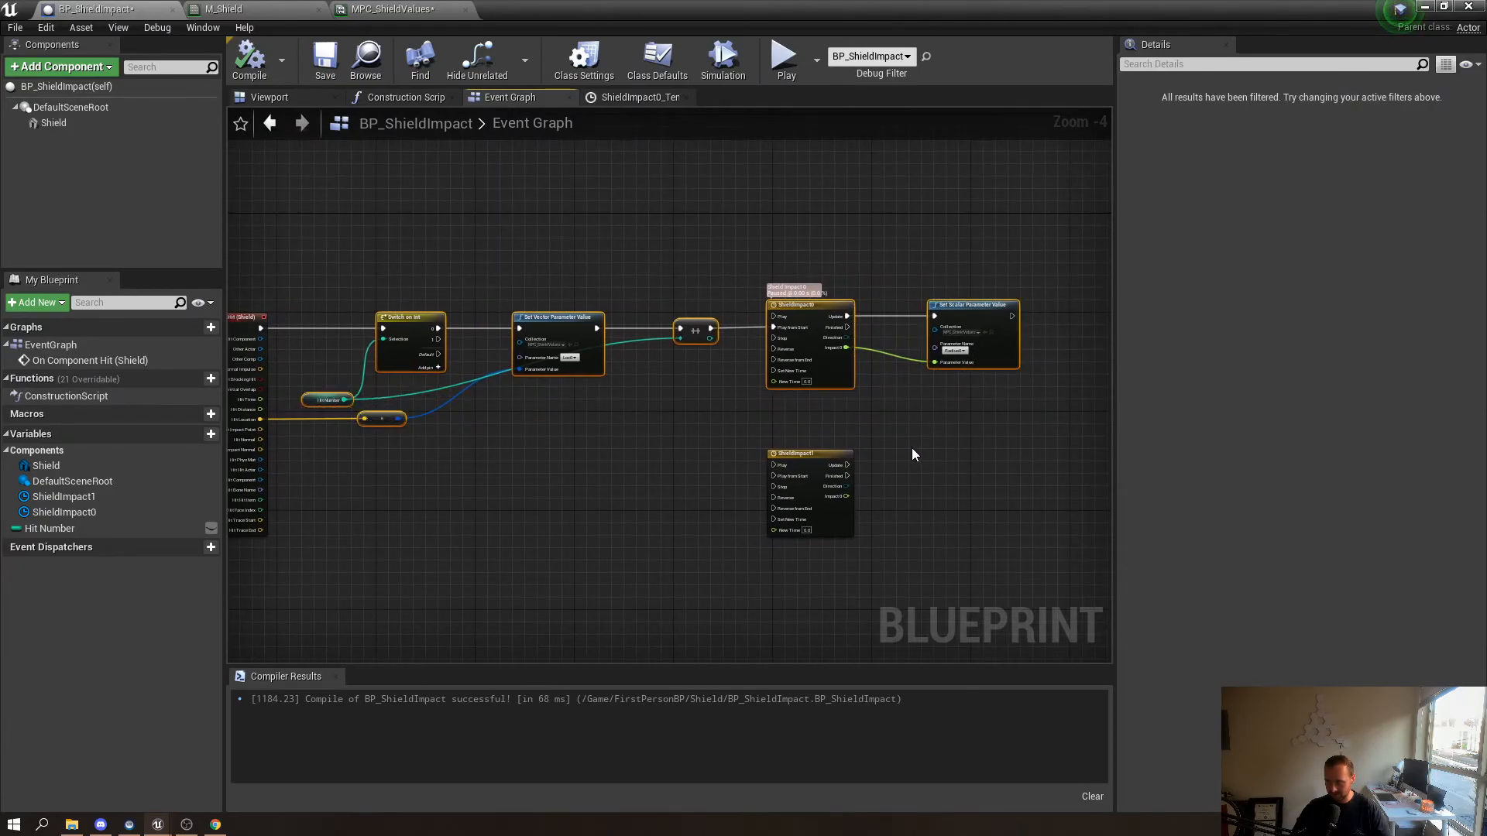
key(ctrl+c)
key(ctrl+v)
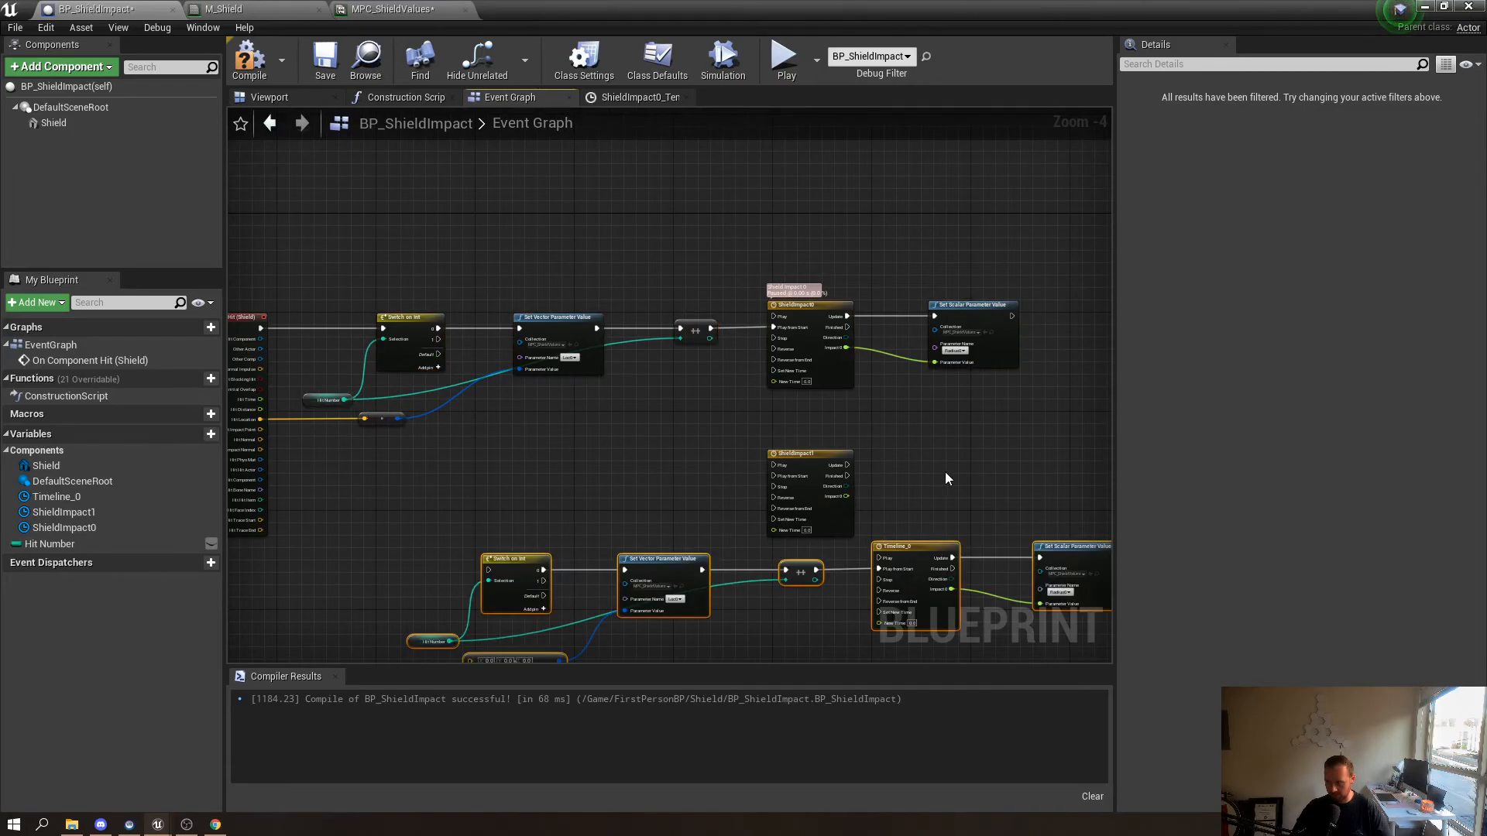
Delete the duplicated timeline node from the copied chain
click(809, 495)
right_drag(903, 543, 816, 457)
click(819, 461)
key(Delete)
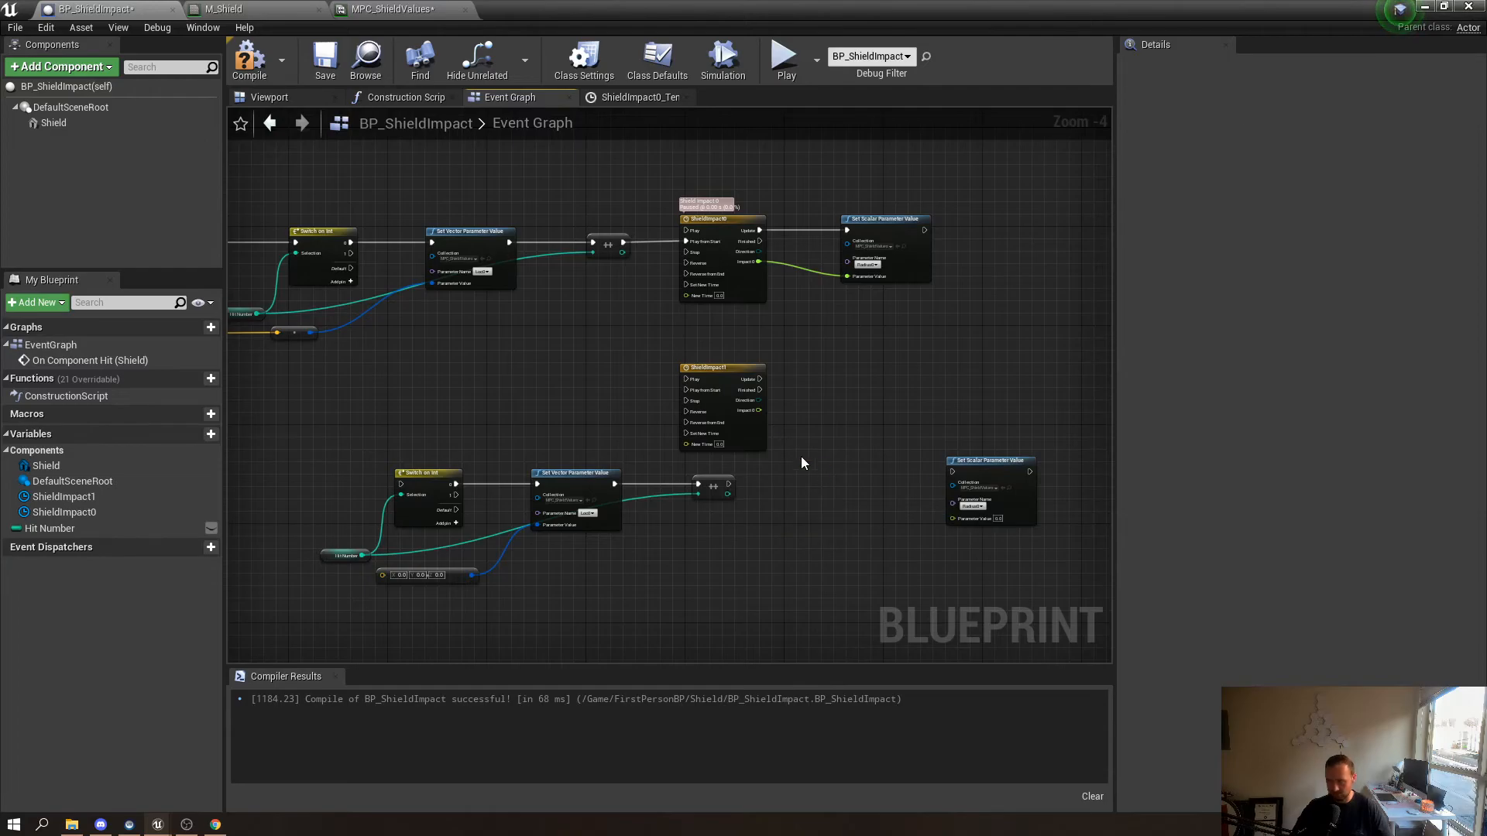
Move the duplicated node chain up beneath the original and delete its duplicated Switch on Int node
right_drag(313, 484, 486, 462)
drag(486, 462, 898, 600)
drag(910, 504, 799, 393)
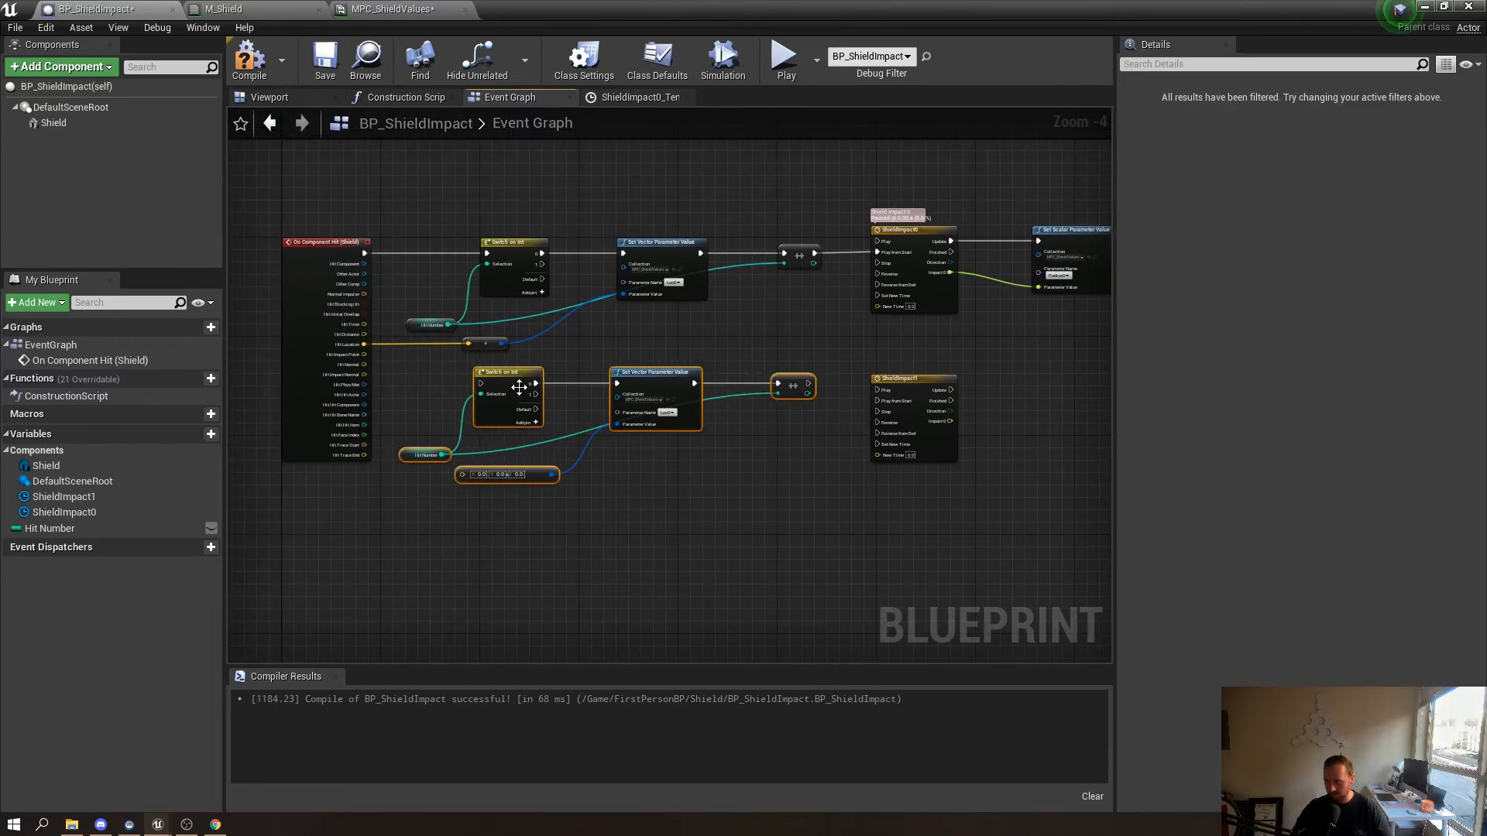
click(423, 413)
drag(552, 400, 553, 399)
key(Delete)
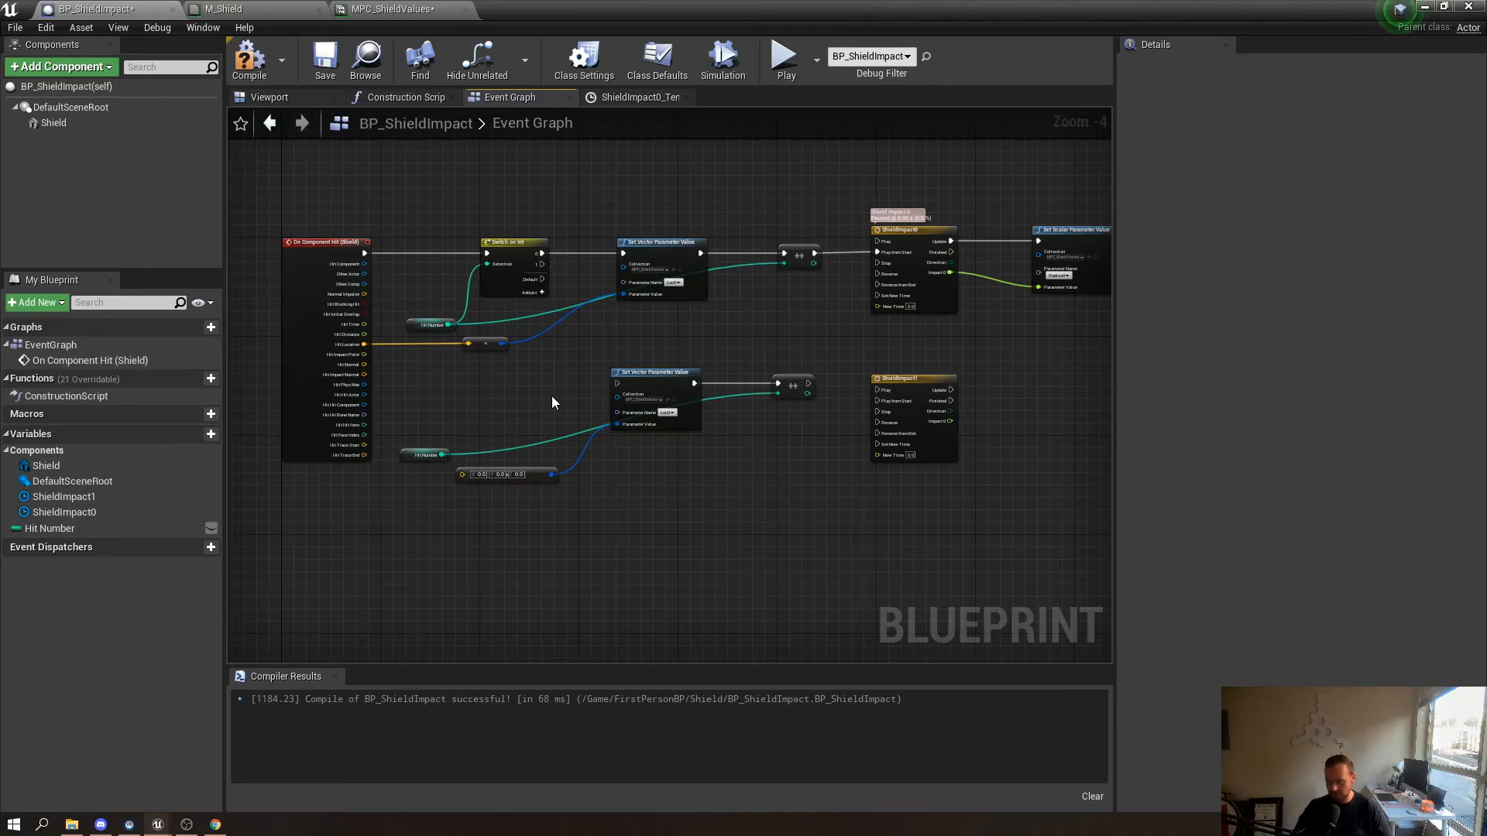
Connect output 1 of the Switch on Int node to the execution input of the duplicated Set Vector Parameter Value
scroll(546, 279, up, 4)
right_drag(547, 279, 613, 310)
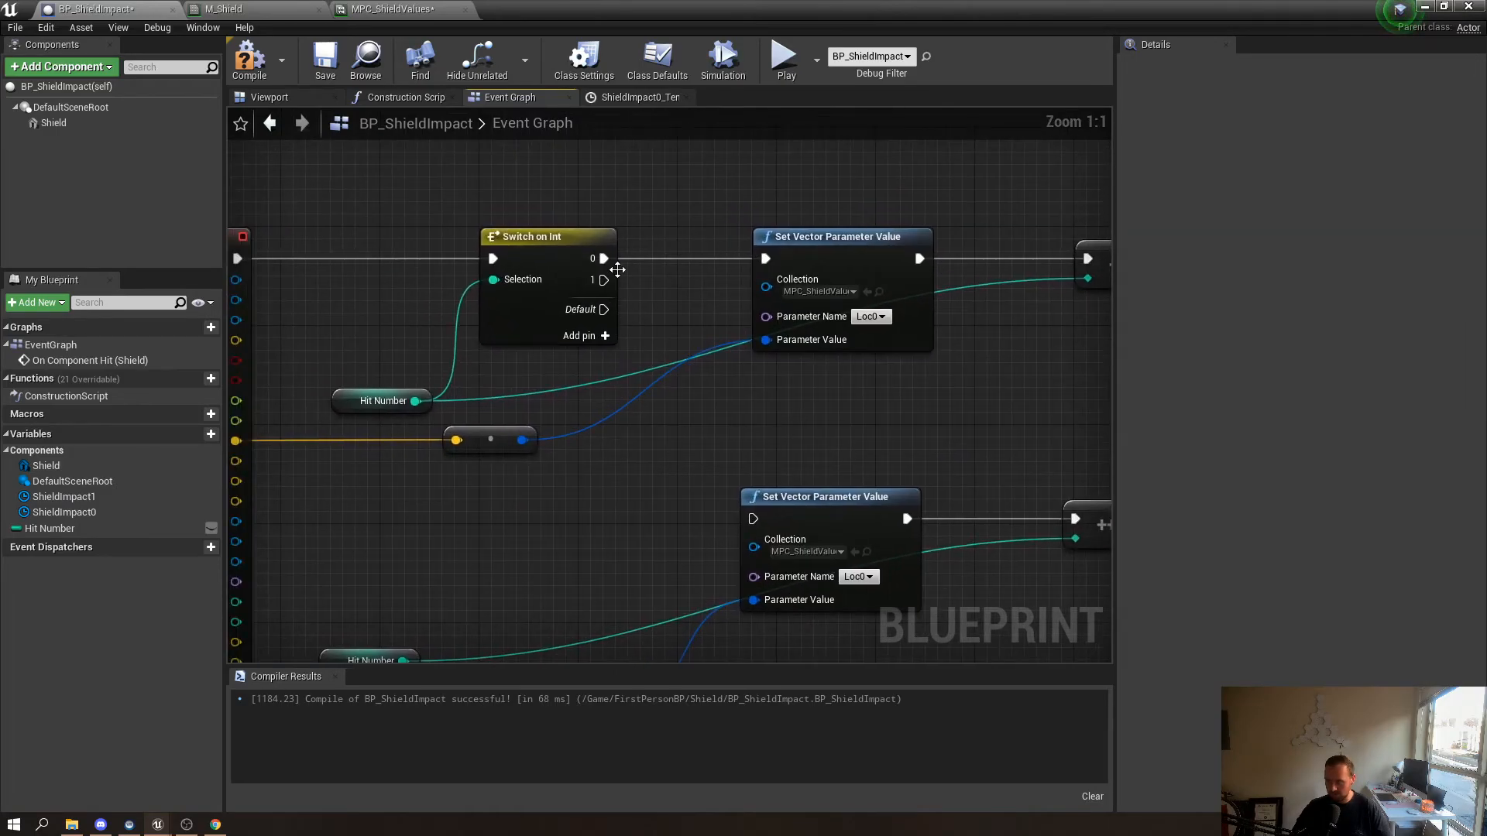
drag(604, 280, 754, 519)
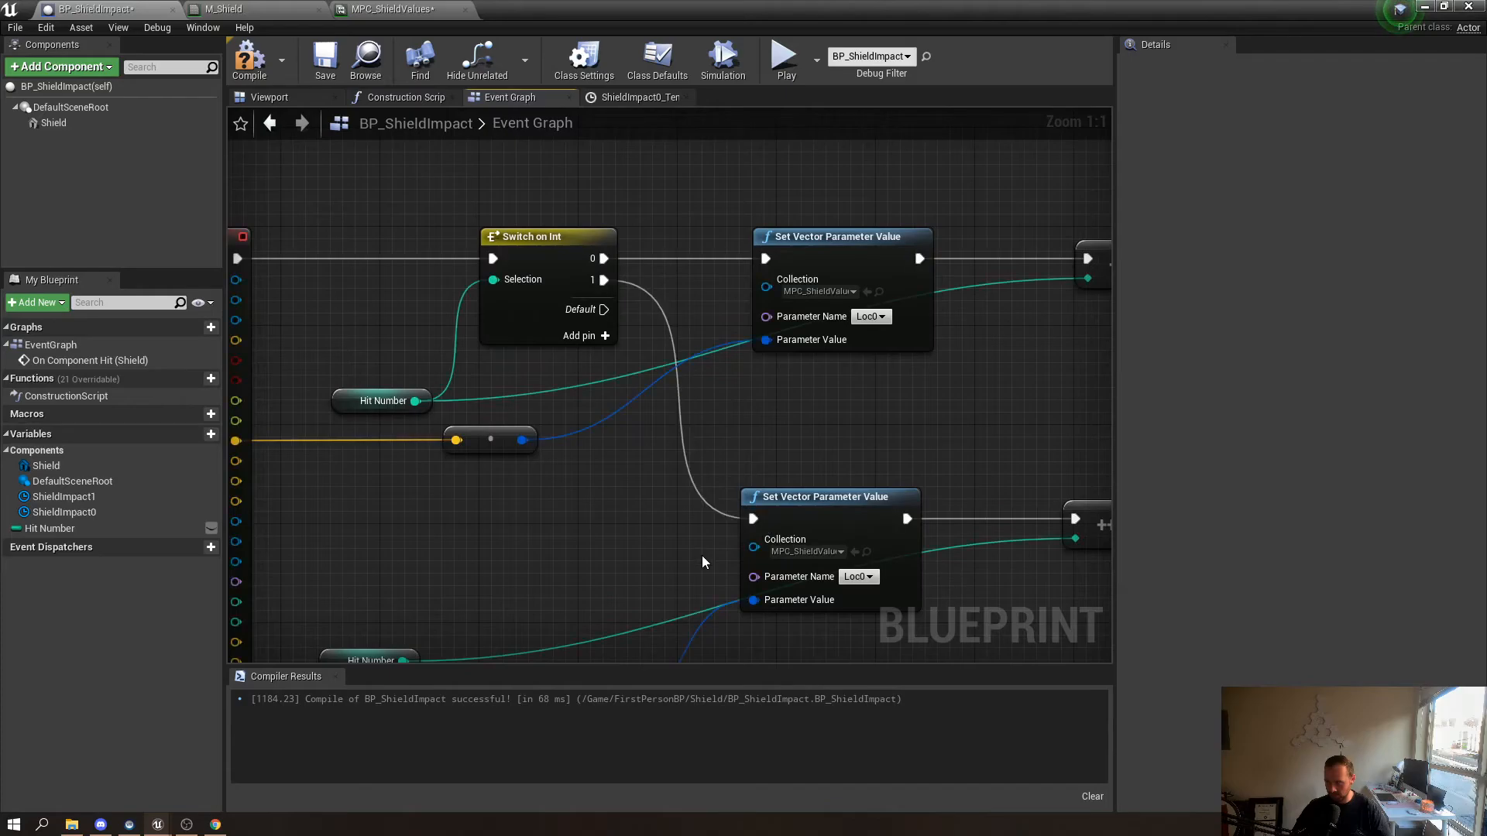
Place the duplicated Hit Number getter below the lower Set Vector Parameter Value and connect Hit Location to the duplicated vector conversion node
right_drag(718, 548, 721, 377)
drag(356, 488, 775, 505)
click(589, 536)
right_drag(602, 449, 747, 493)
drag(388, 314, 593, 570)
Delete the duplicated increment node from the lower chain
right_drag(775, 493, 259, 487)
right_drag(787, 416, 683, 486)
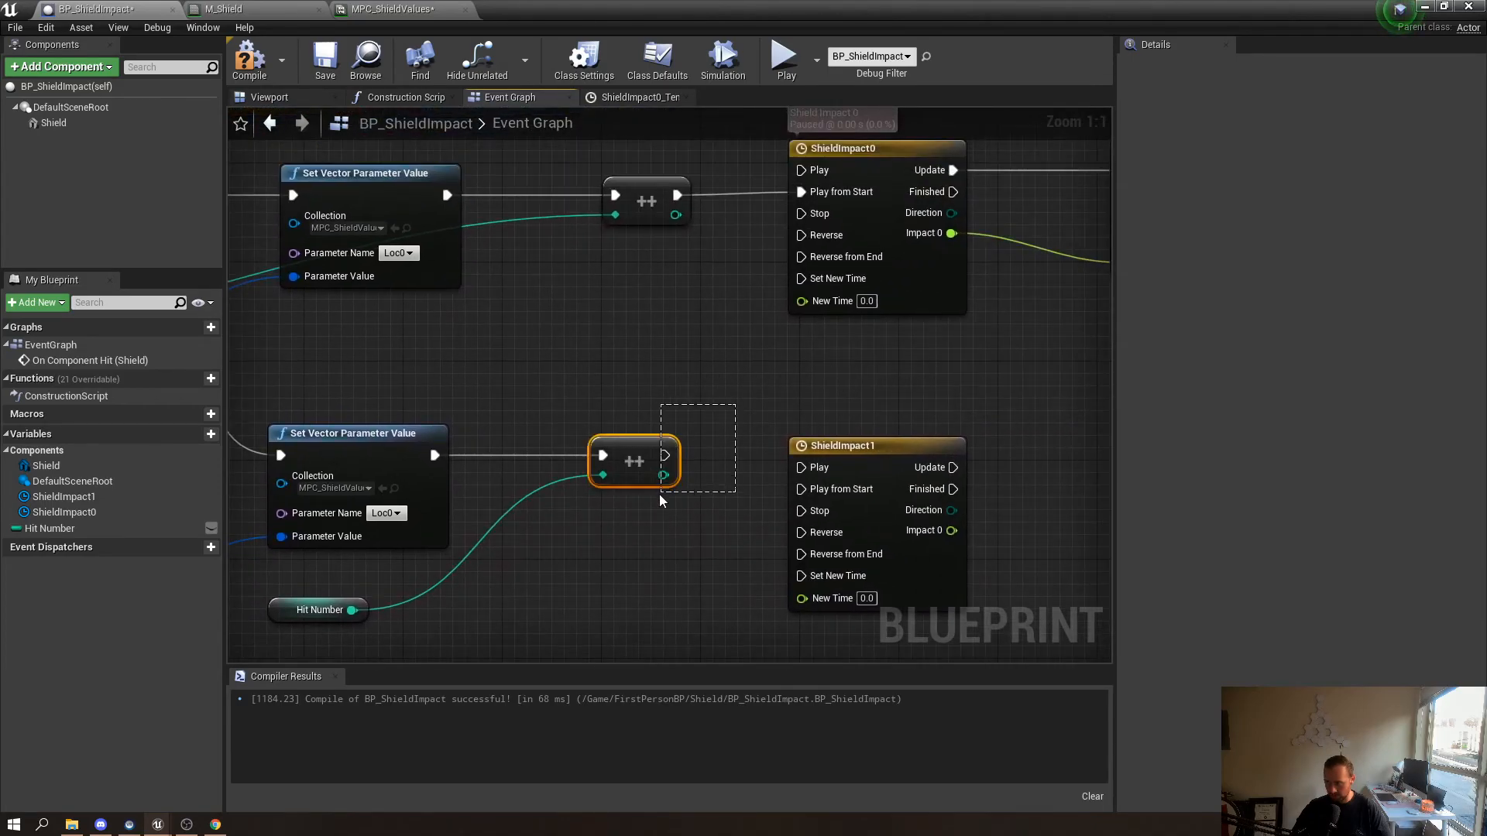
key(Delete)
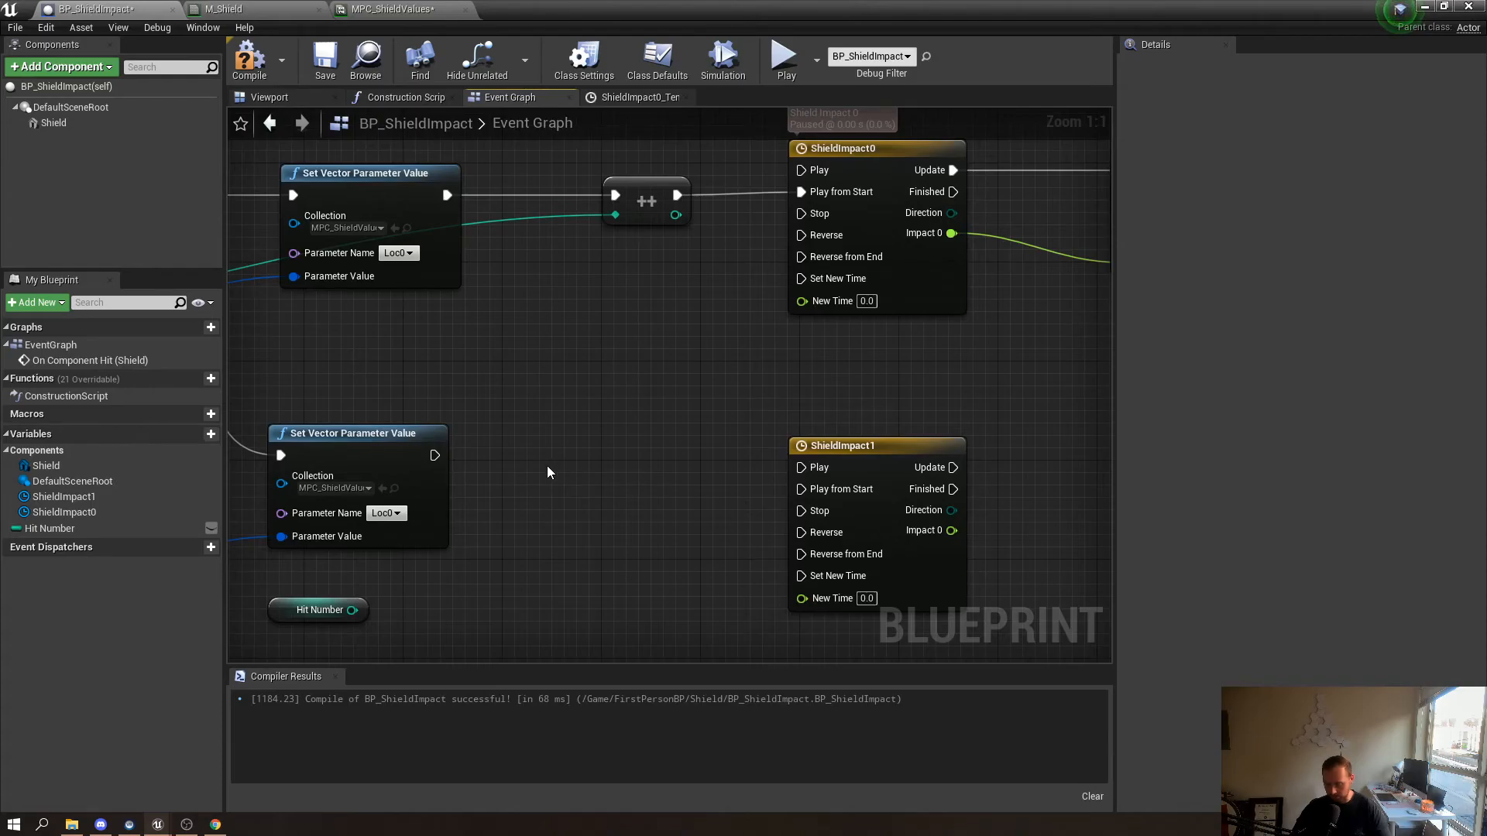
Add a Set Hit Number node with value 0 between the lower Set Vector Parameter Value and Play from Start of the ShieldImpact1 timeline
drag(44, 532, 360, 503)
drag(564, 508, 555, 452)
click(594, 545)
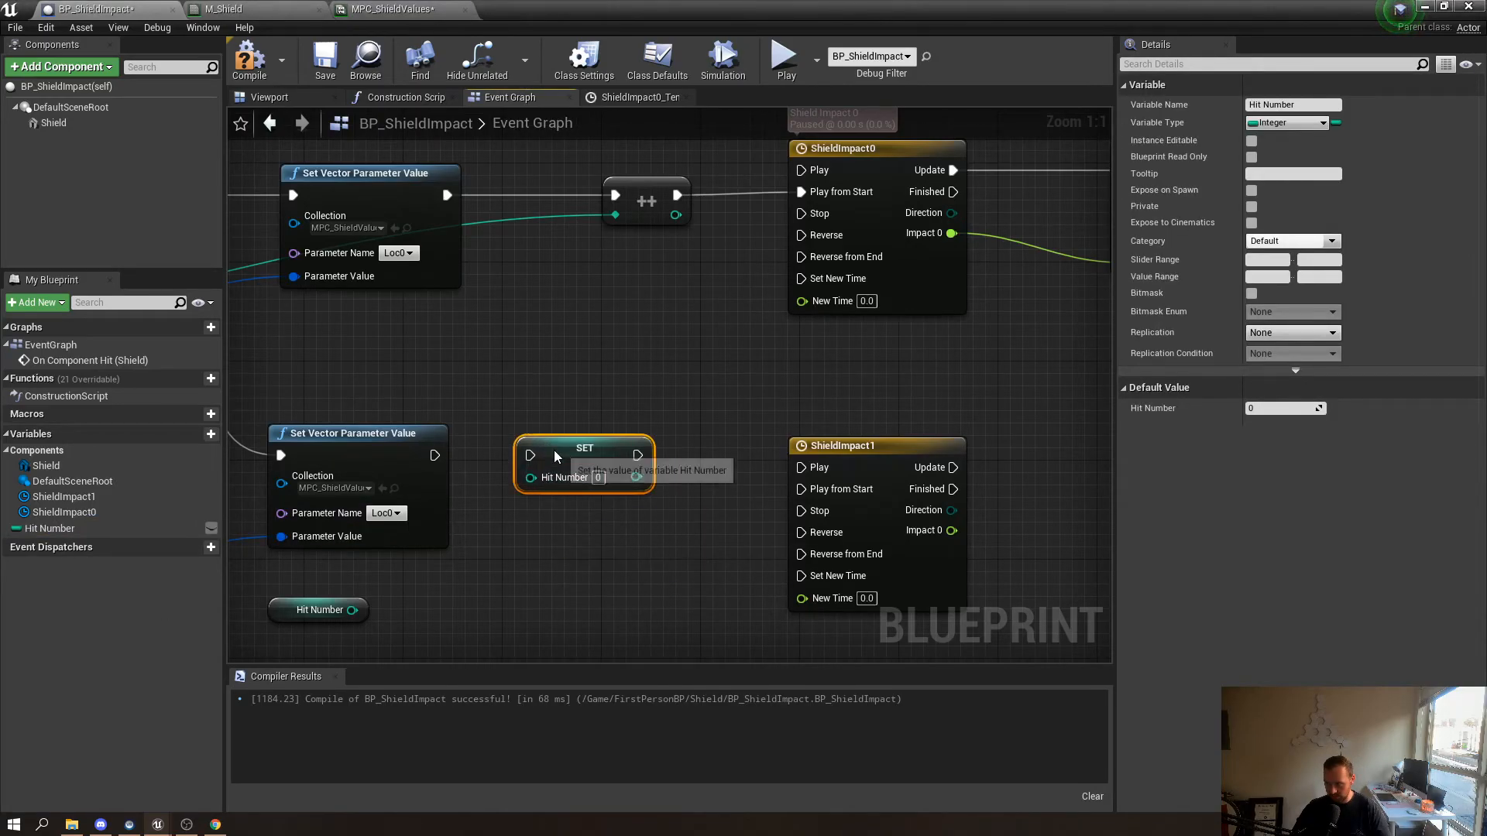
drag(435, 455, 530, 456)
drag(637, 456, 809, 496)
Place the duplicated Set Scalar Parameter Value beside ShieldImpact1, set its parameter to Radius1, and connect it to the timeline's Update and Impact 0
right_drag(686, 553, 276, 520)
drag(1007, 612, 786, 430)
click(768, 515)
click(774, 536)
drag(543, 433, 728, 447)
drag(531, 497, 727, 540)
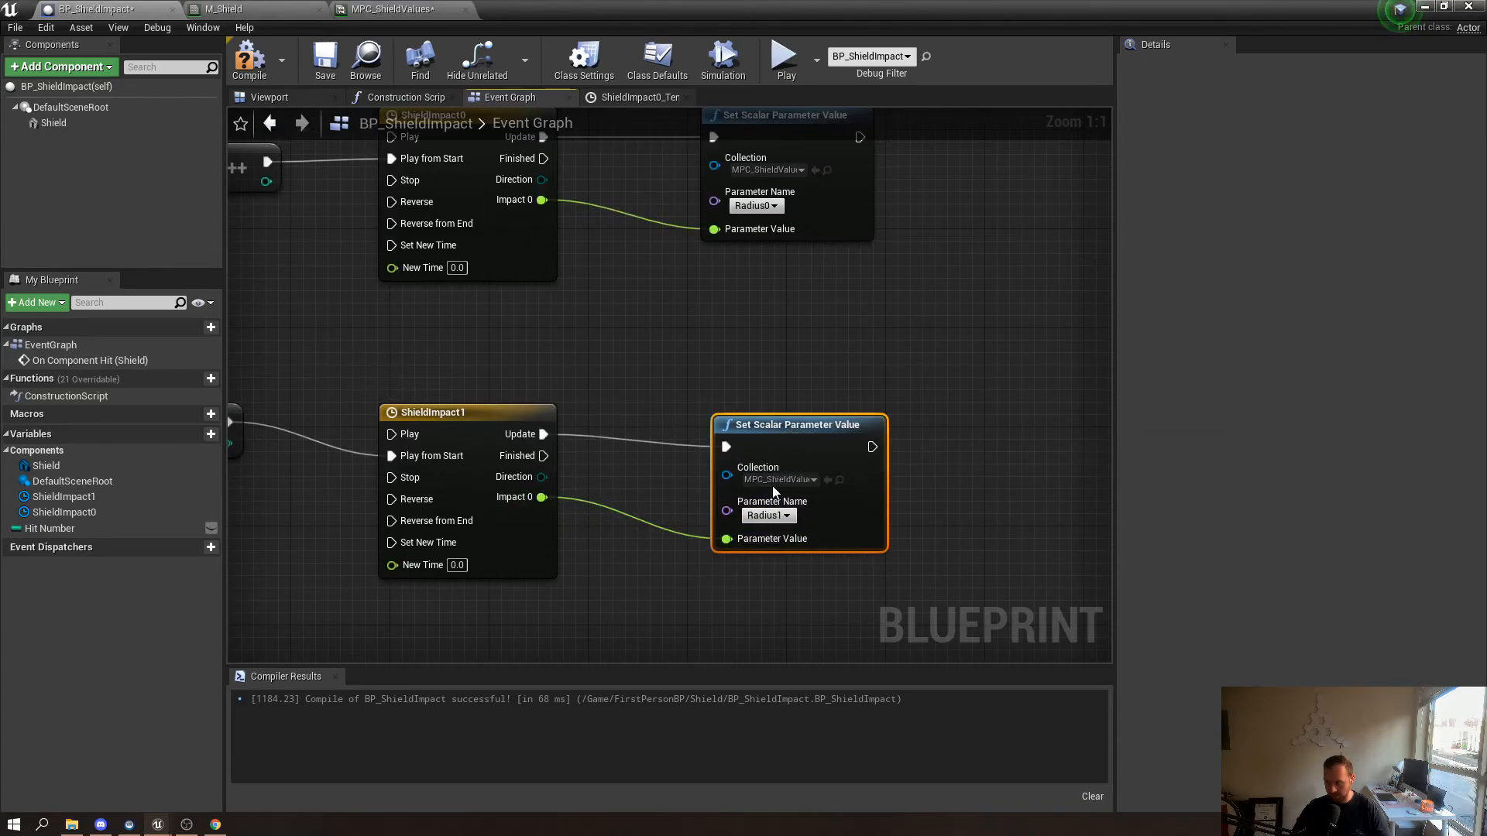
Straighten the connections between the lower chain's nodes and compile the blueprint
drag(814, 418, 827, 406)
scroll(710, 438, down, 3)
right_drag(711, 438, 1013, 413)
scroll(1006, 413, down, 1)
drag(508, 398, 1070, 431)
key(q)
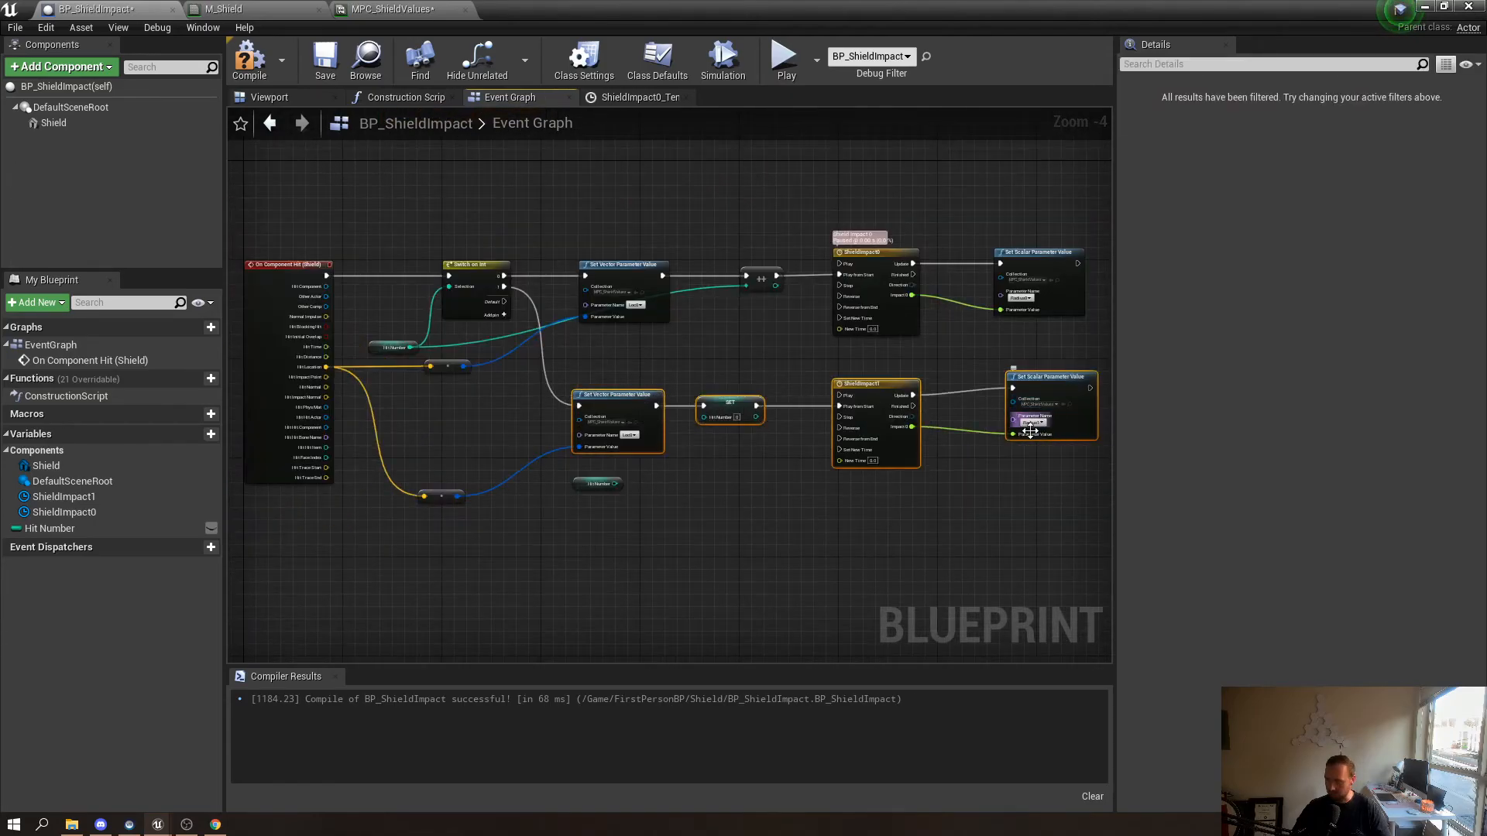
click(903, 537)
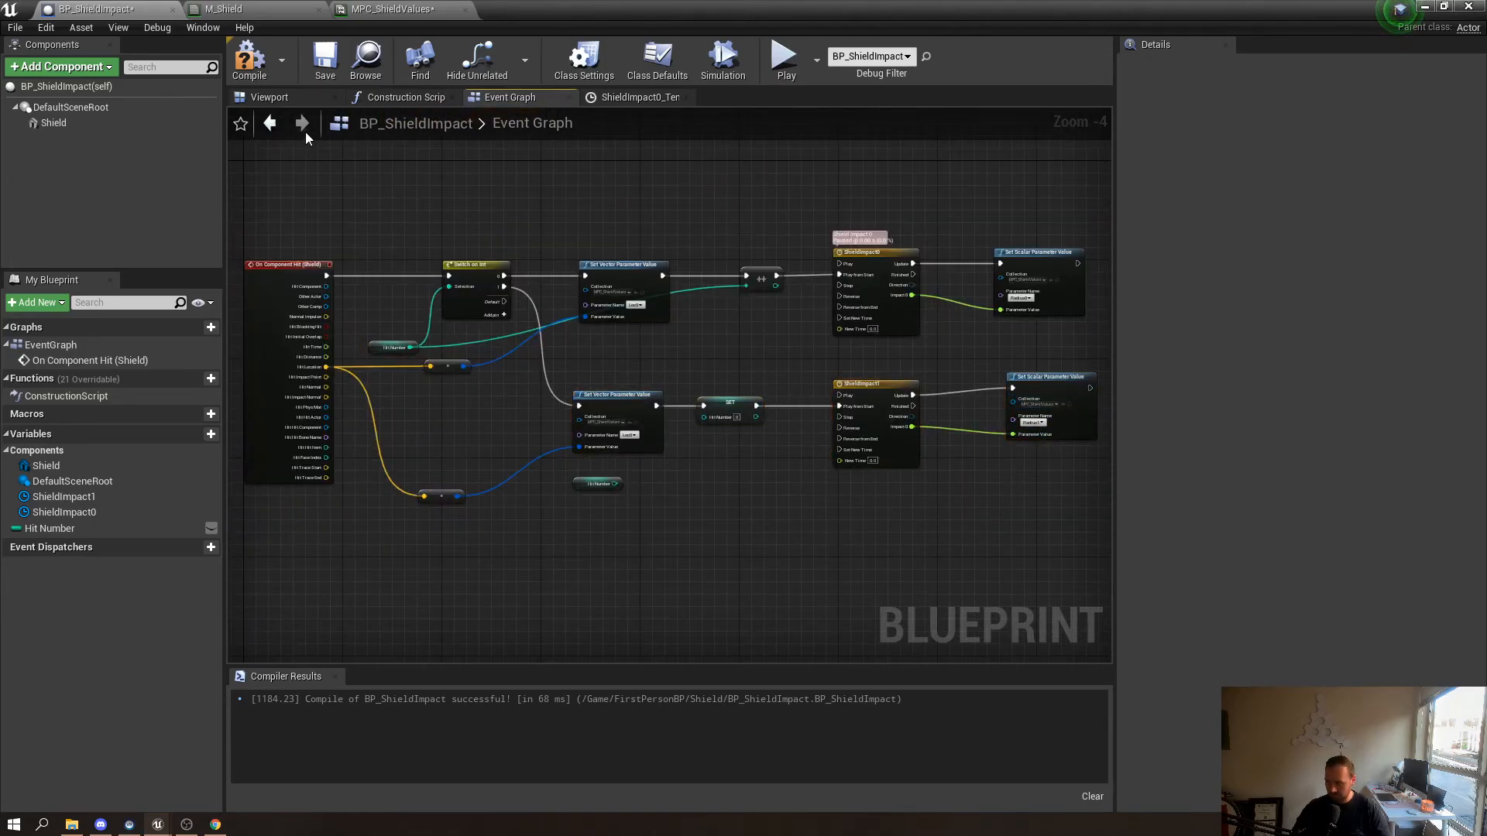
click(250, 62)
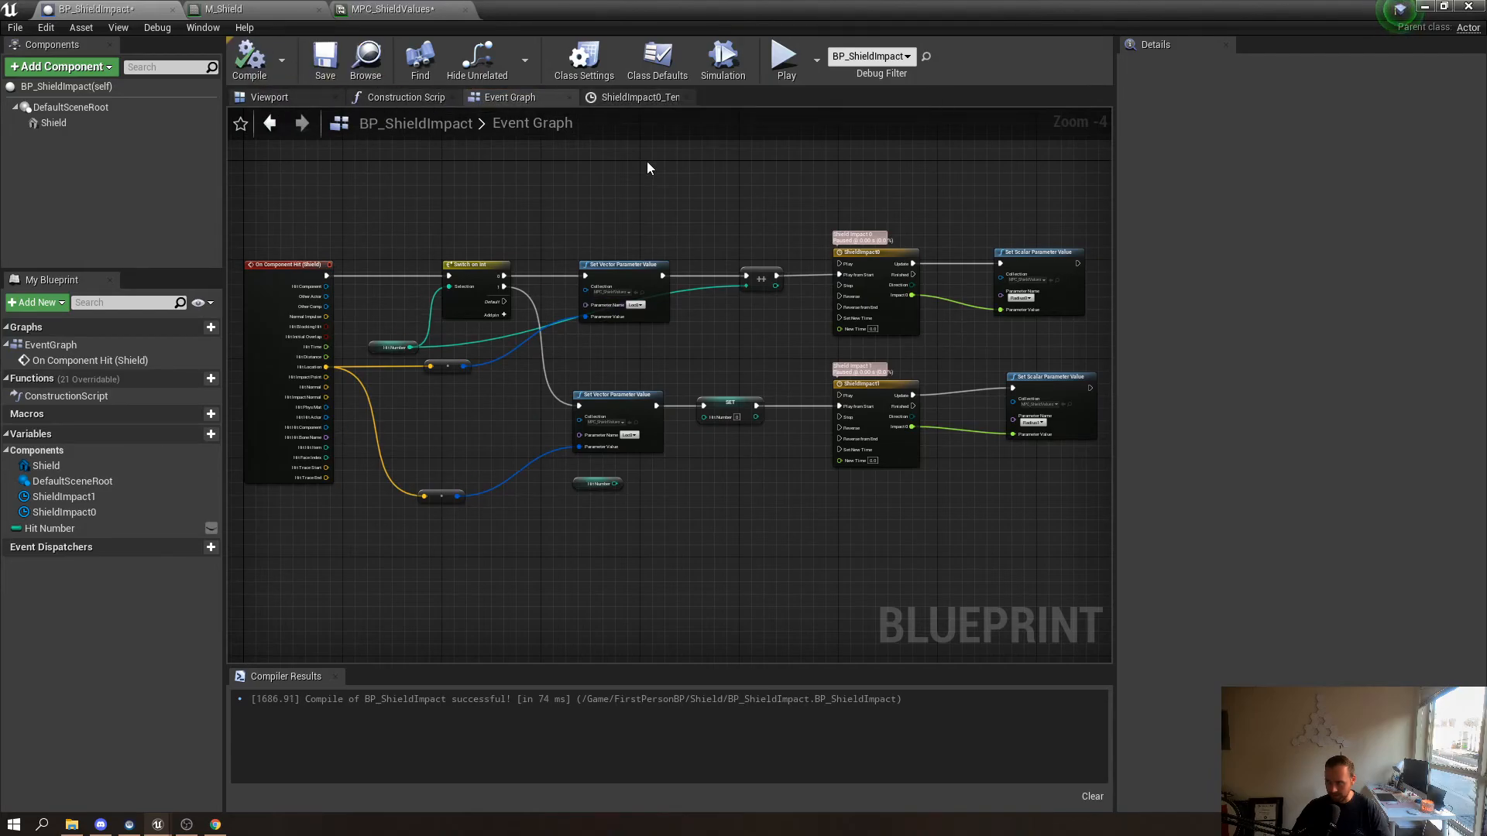
Playtest the level by shooting the shield repeatedly from different positions, and end the session
drag(799, 4, 0, 185)
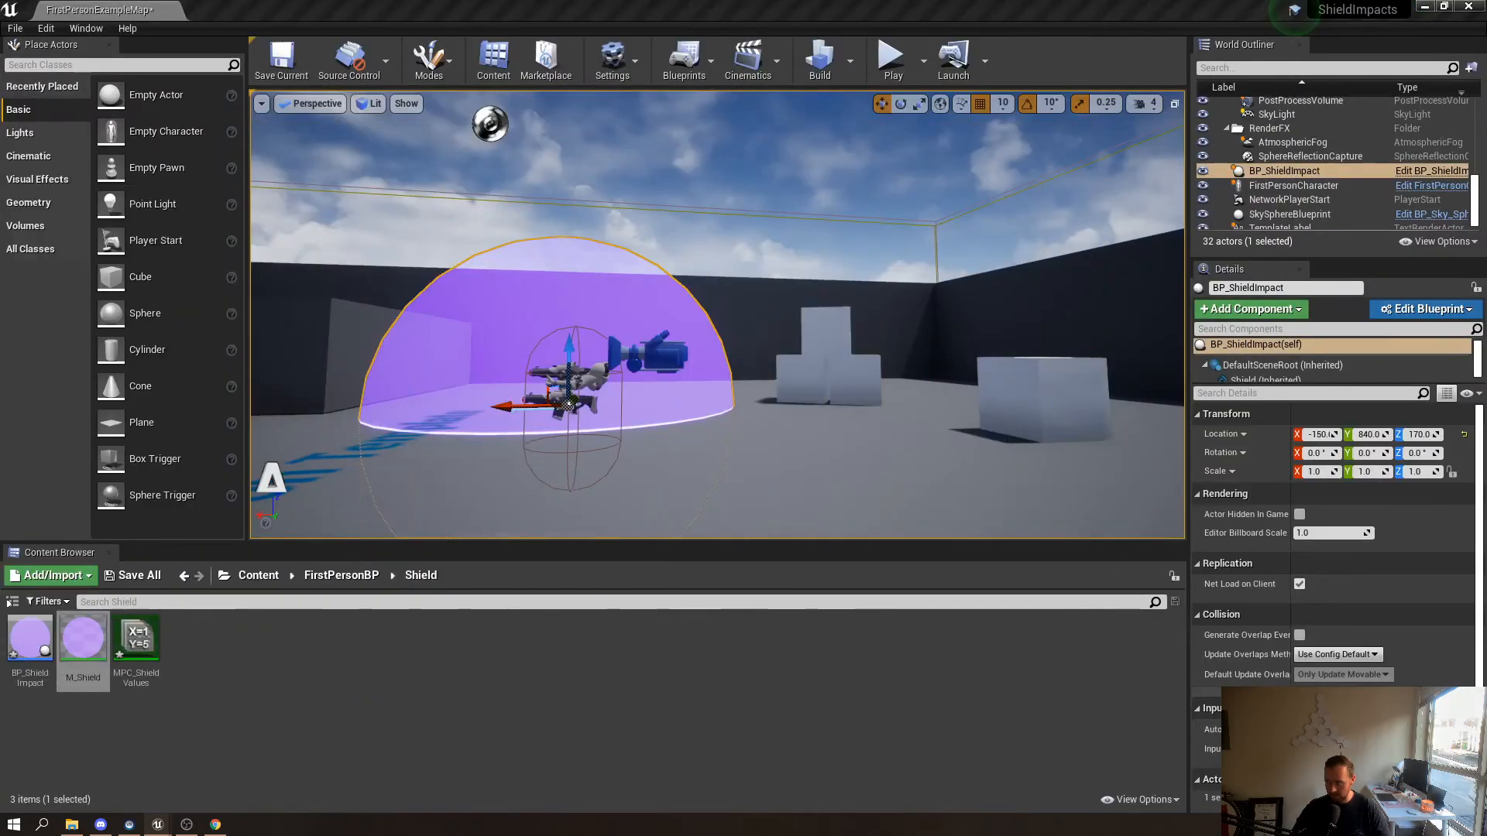
click(888, 66)
click(799, 289)
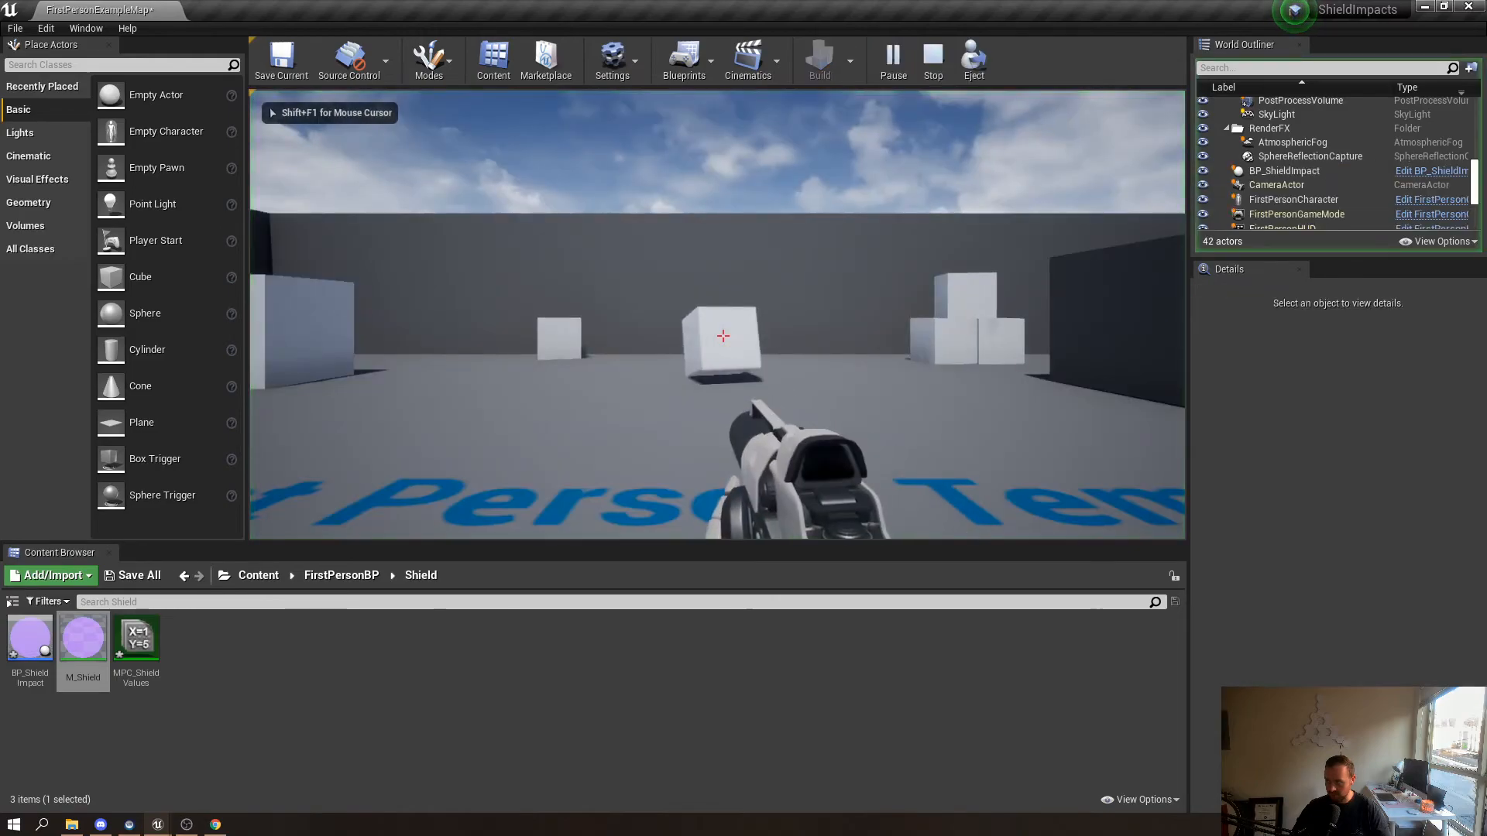
click(723, 337)
key(s)
click(723, 336)
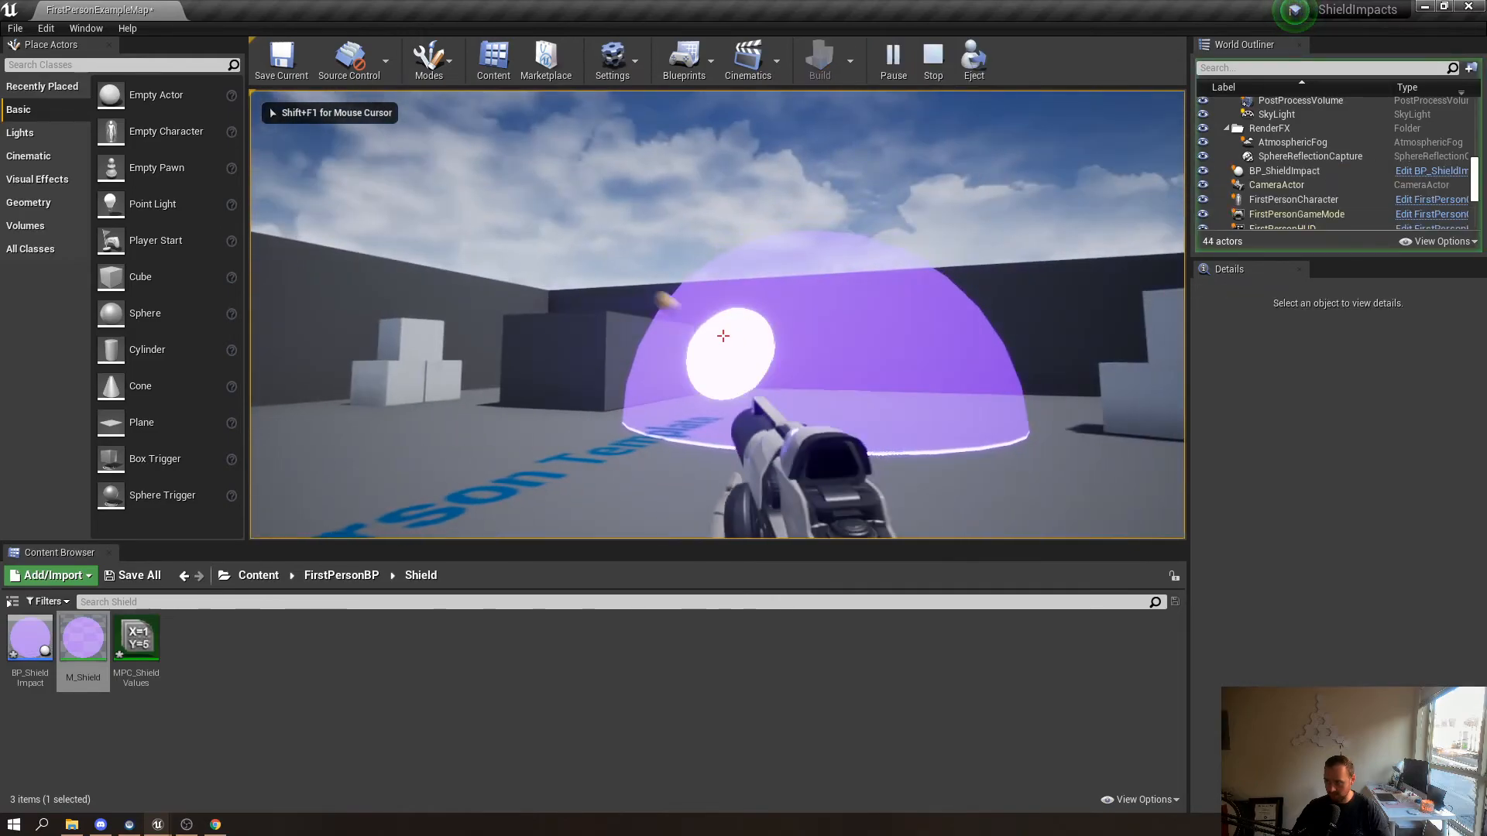
click(722, 336)
click(722, 336)
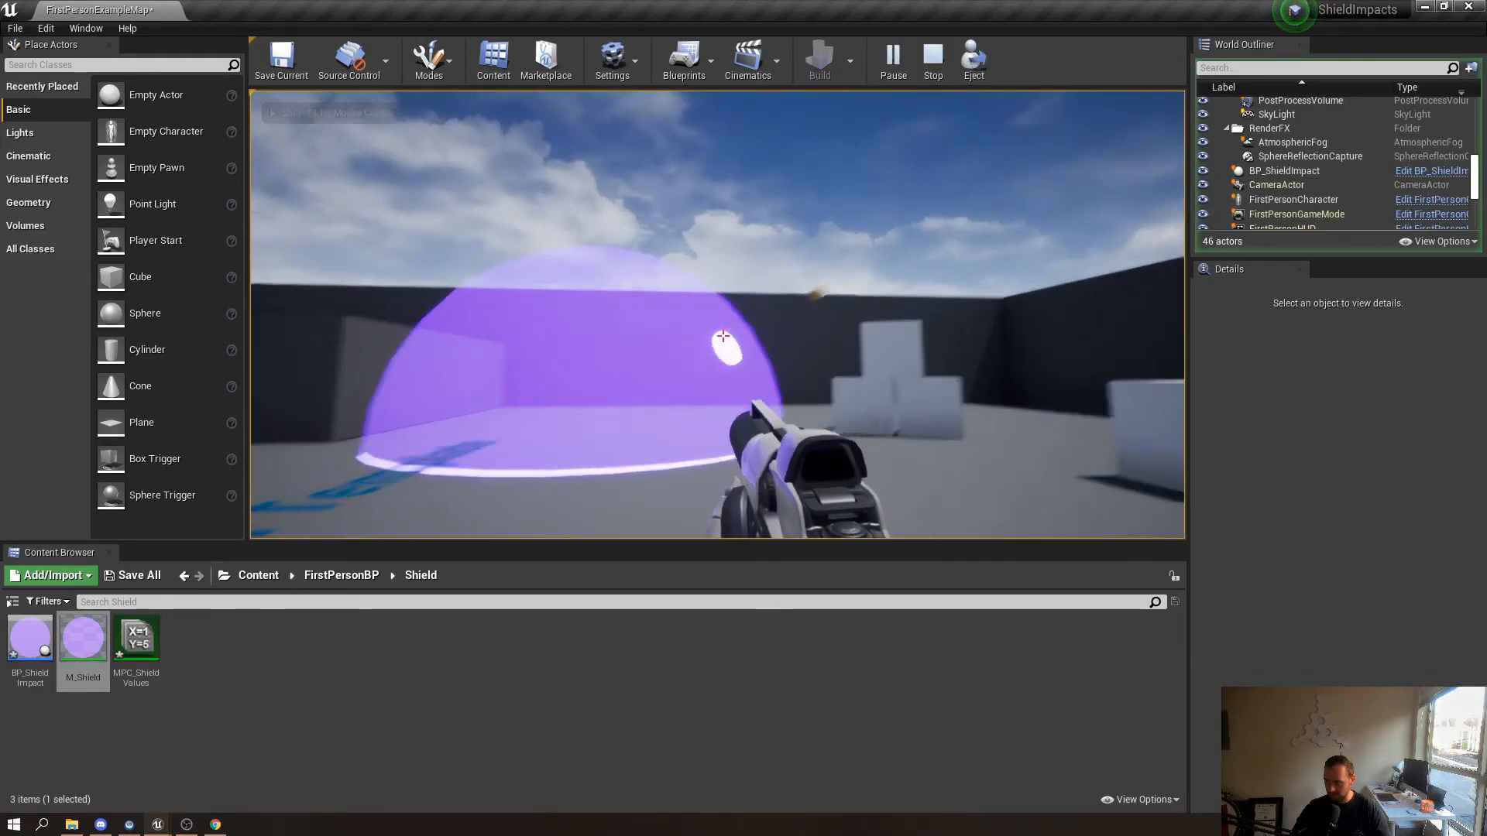
click(722, 336)
key(a)
click(722, 337)
click(723, 336)
key(Escape)
Open the ShieldImpact1 timeline and examine its Impact0 curve, keyframes and length
drag(0, 209, 608, 1)
click(873, 385)
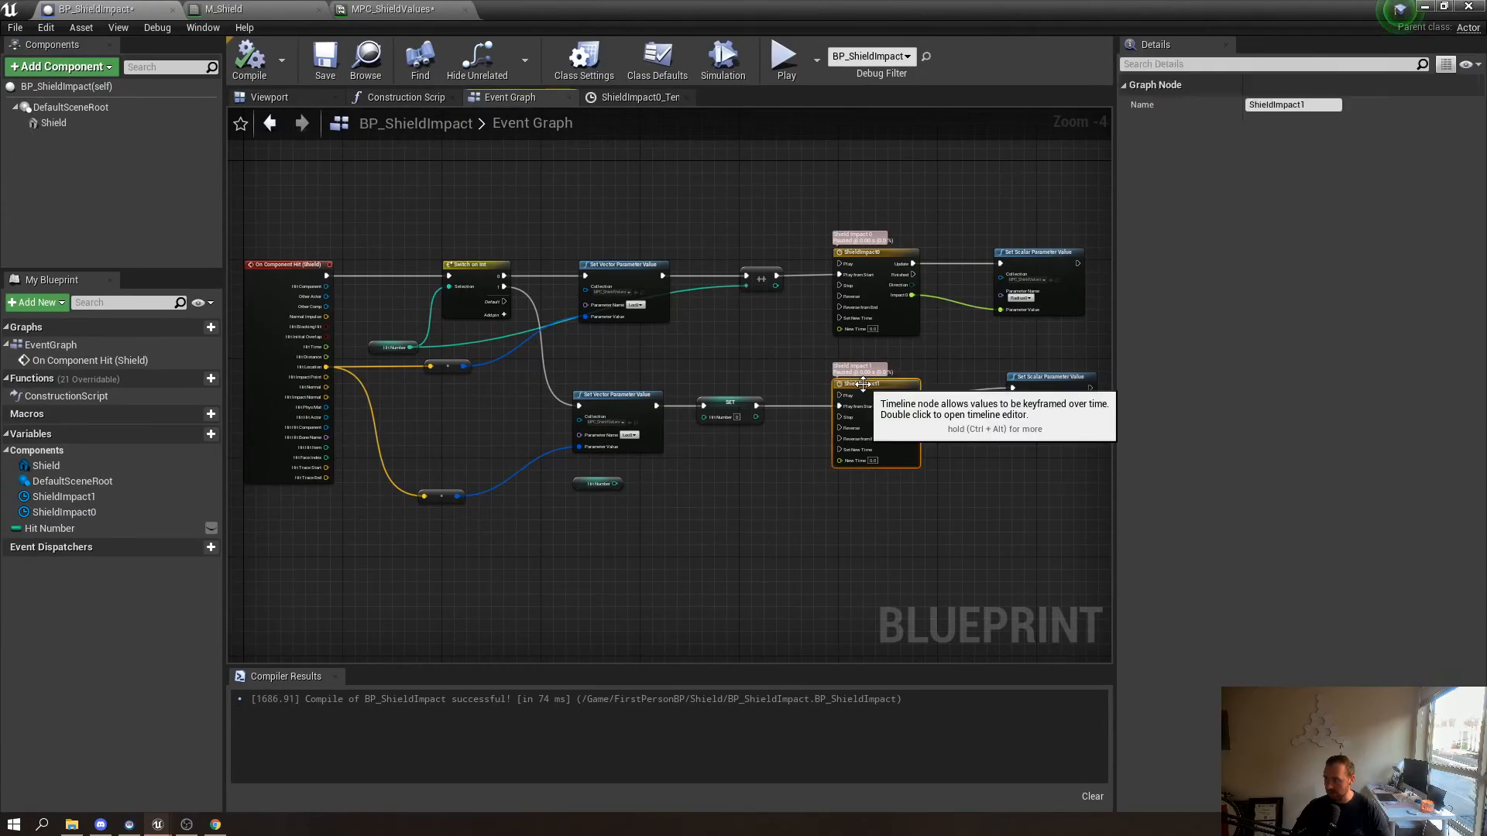
double_click(872, 385)
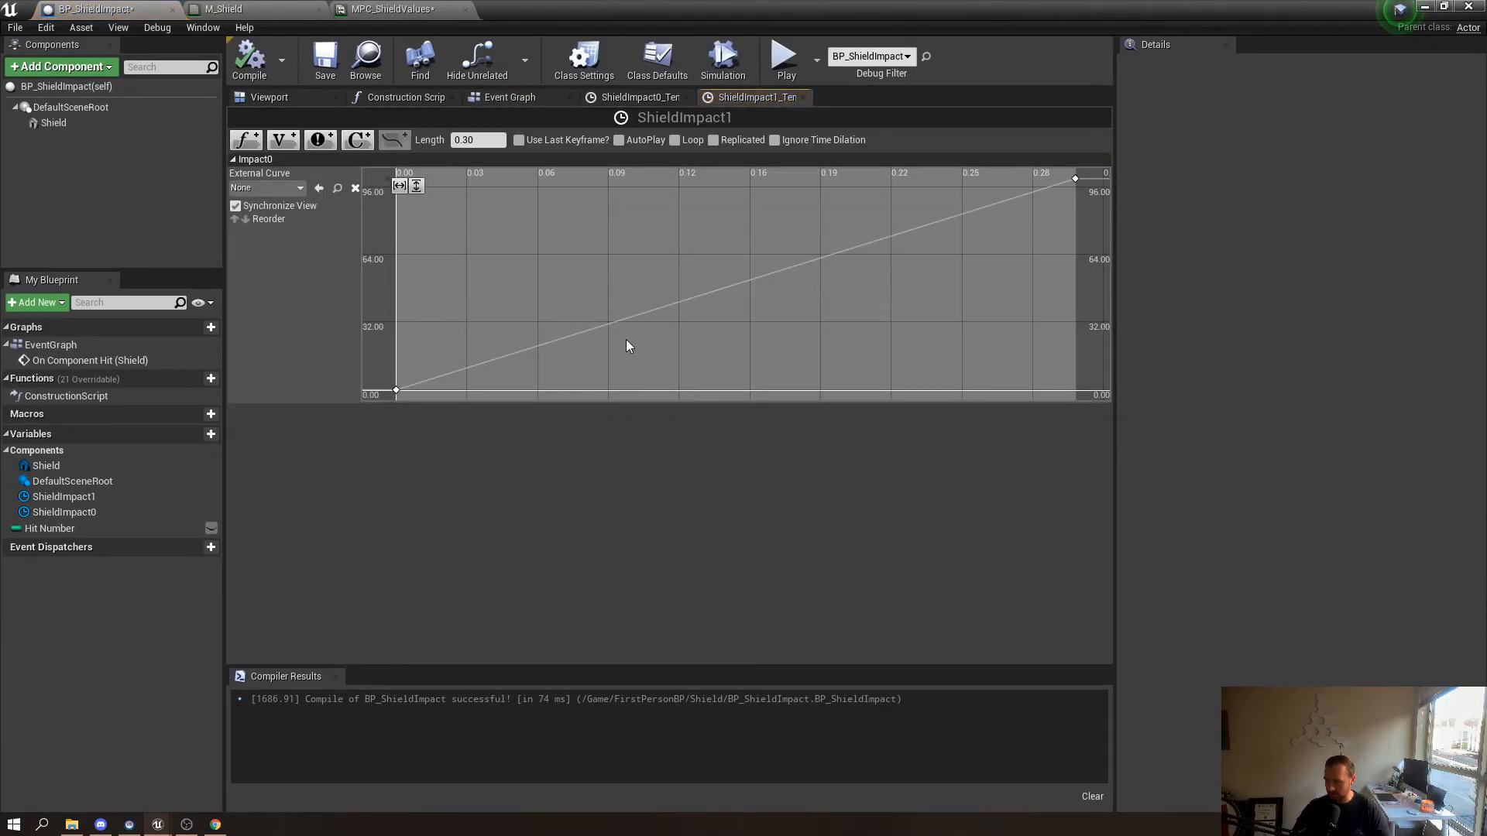
scroll(504, 249, down, 1)
click(401, 186)
click(416, 186)
drag(475, 319, 373, 445)
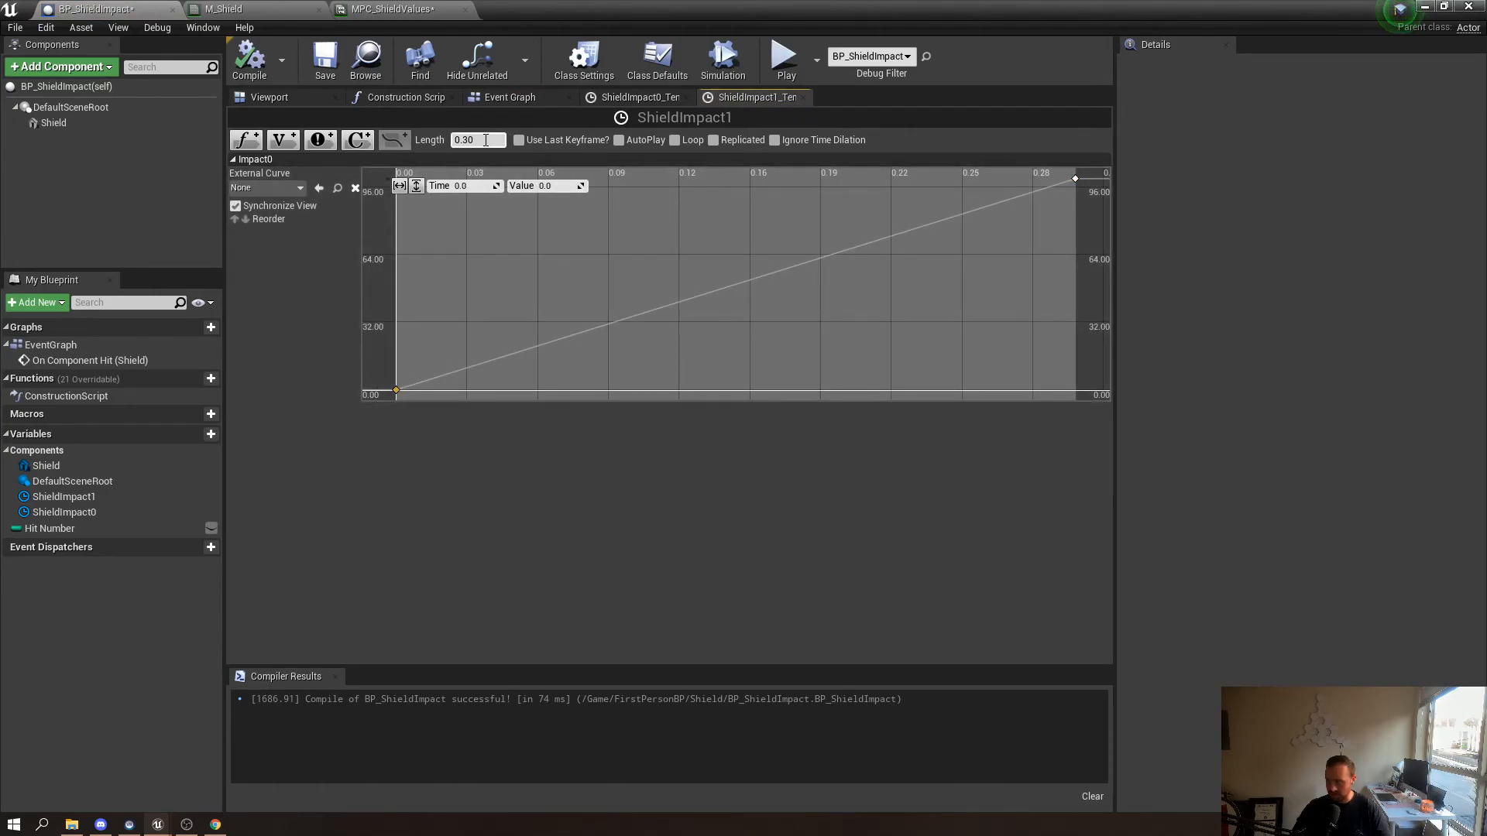
In the event graph, move the Radius1 Set Scalar Parameter Value node closer to the ShieldImpact1 timeline
click(511, 97)
scroll(811, 413, up, 4)
right_drag(813, 425, 536, 423)
right_drag(826, 345, 722, 436)
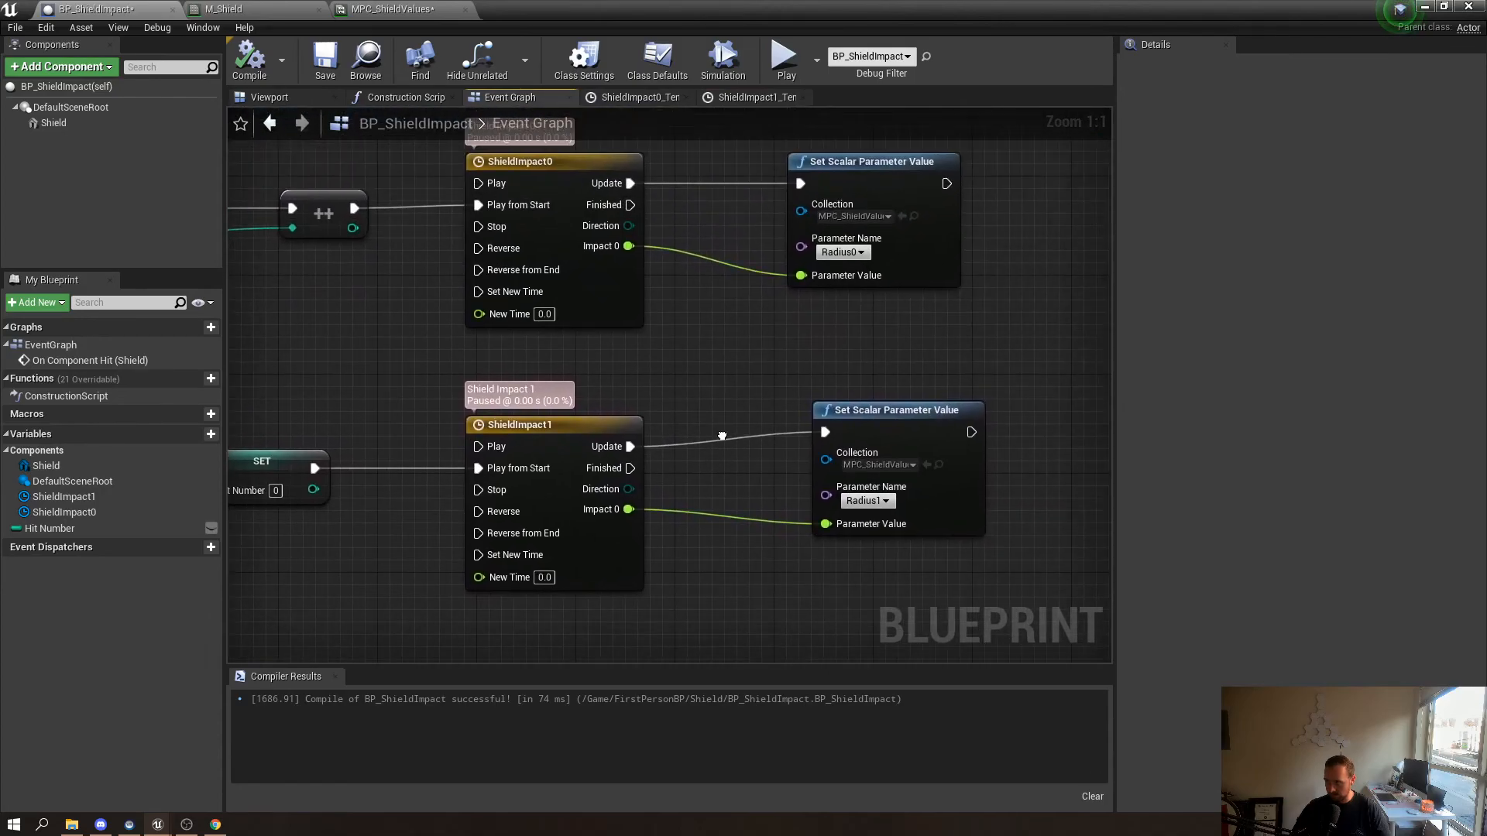
drag(834, 425, 797, 437)
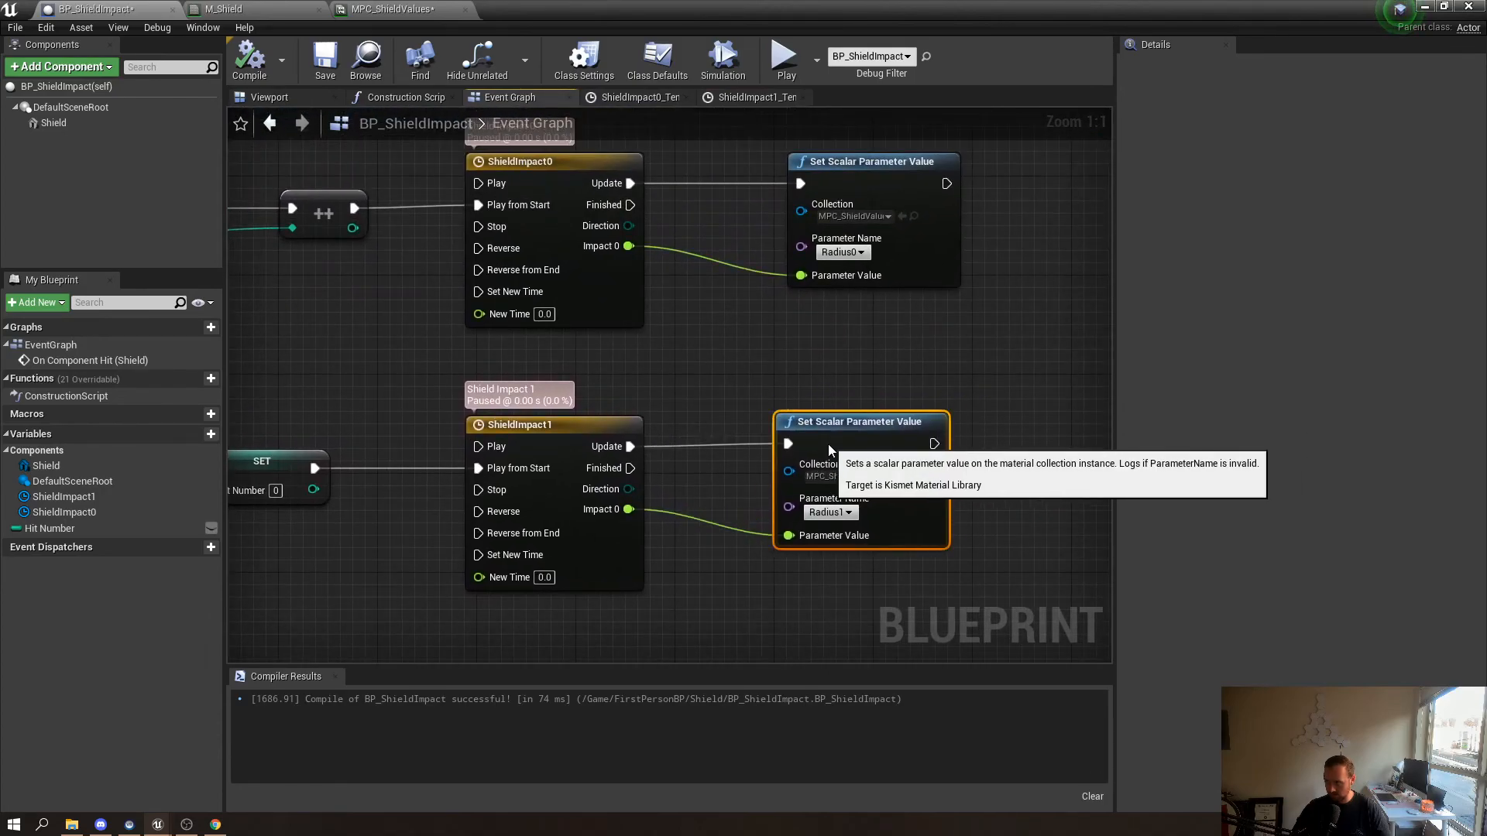
right_drag(434, 560, 707, 531)
right_drag(598, 528, 612, 501)
scroll(619, 499, down, 2)
Playtest shooting the shield with the blueprint graph beside the level to watch which branch executes, and end the session
drag(743, 7, 1215, 212)
click(894, 62)
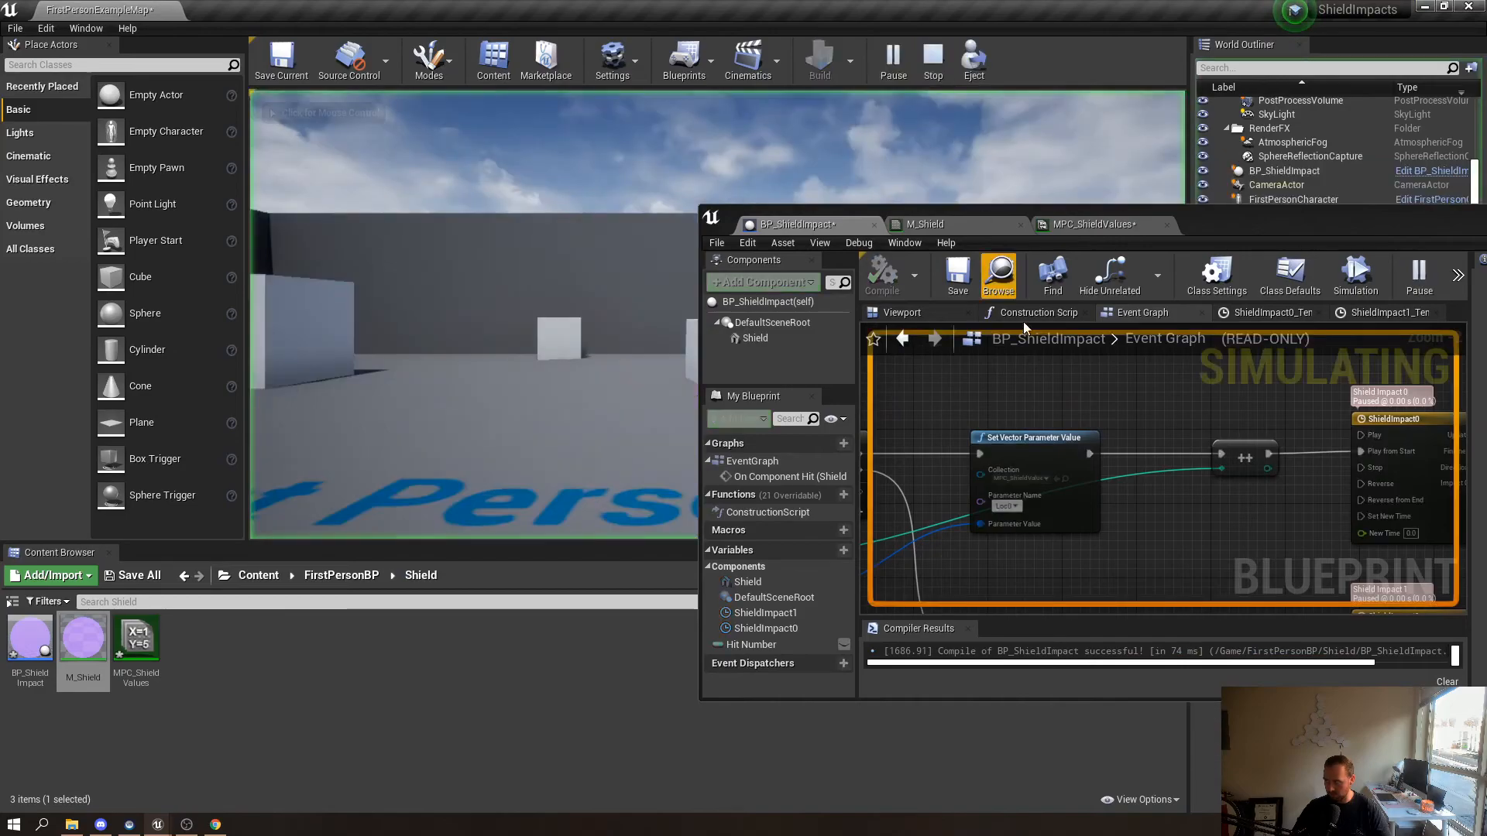
scroll(868, 421, down, 3)
click(629, 424)
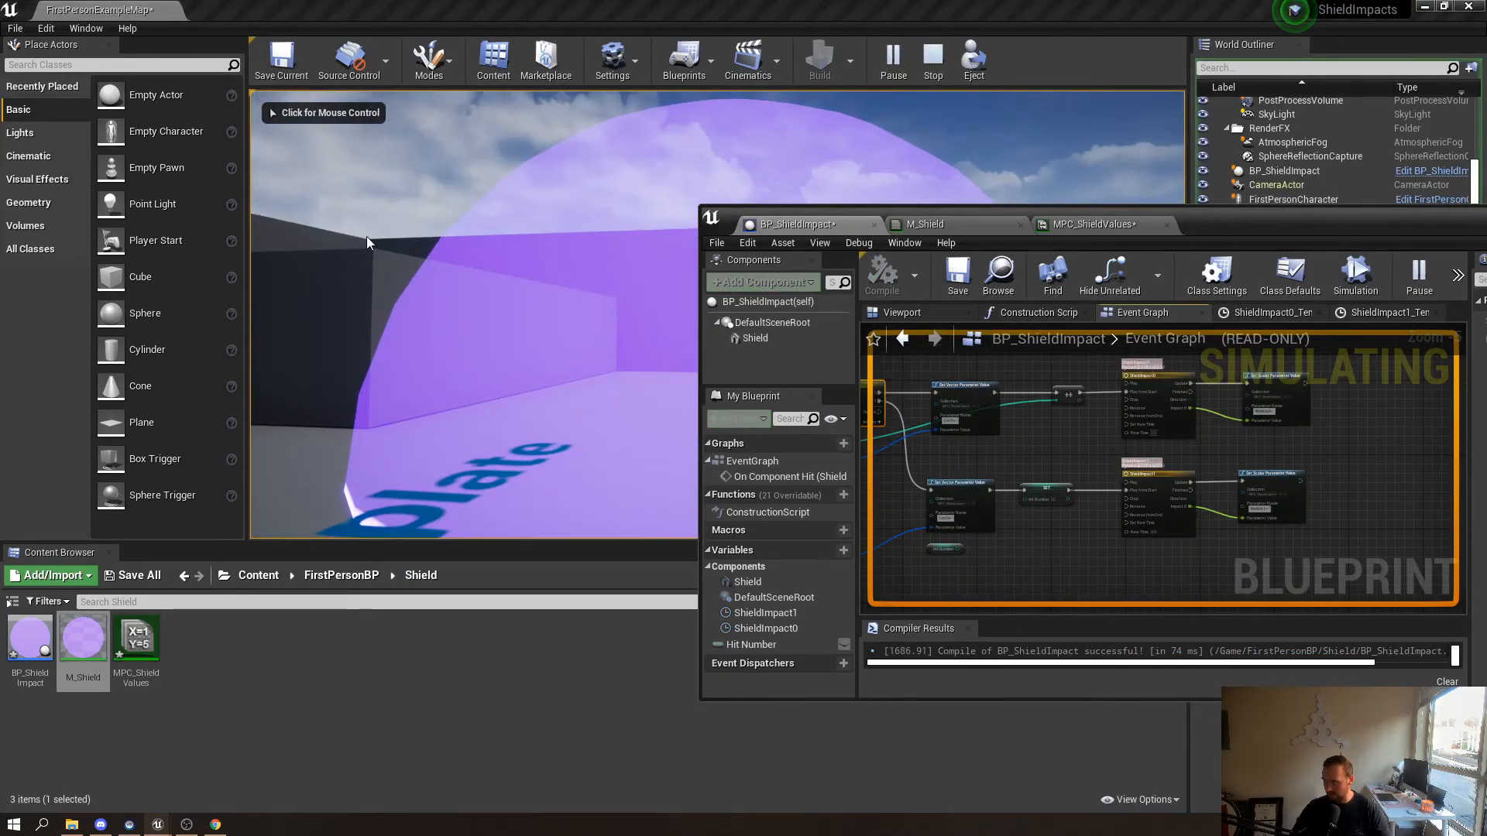
click(388, 247)
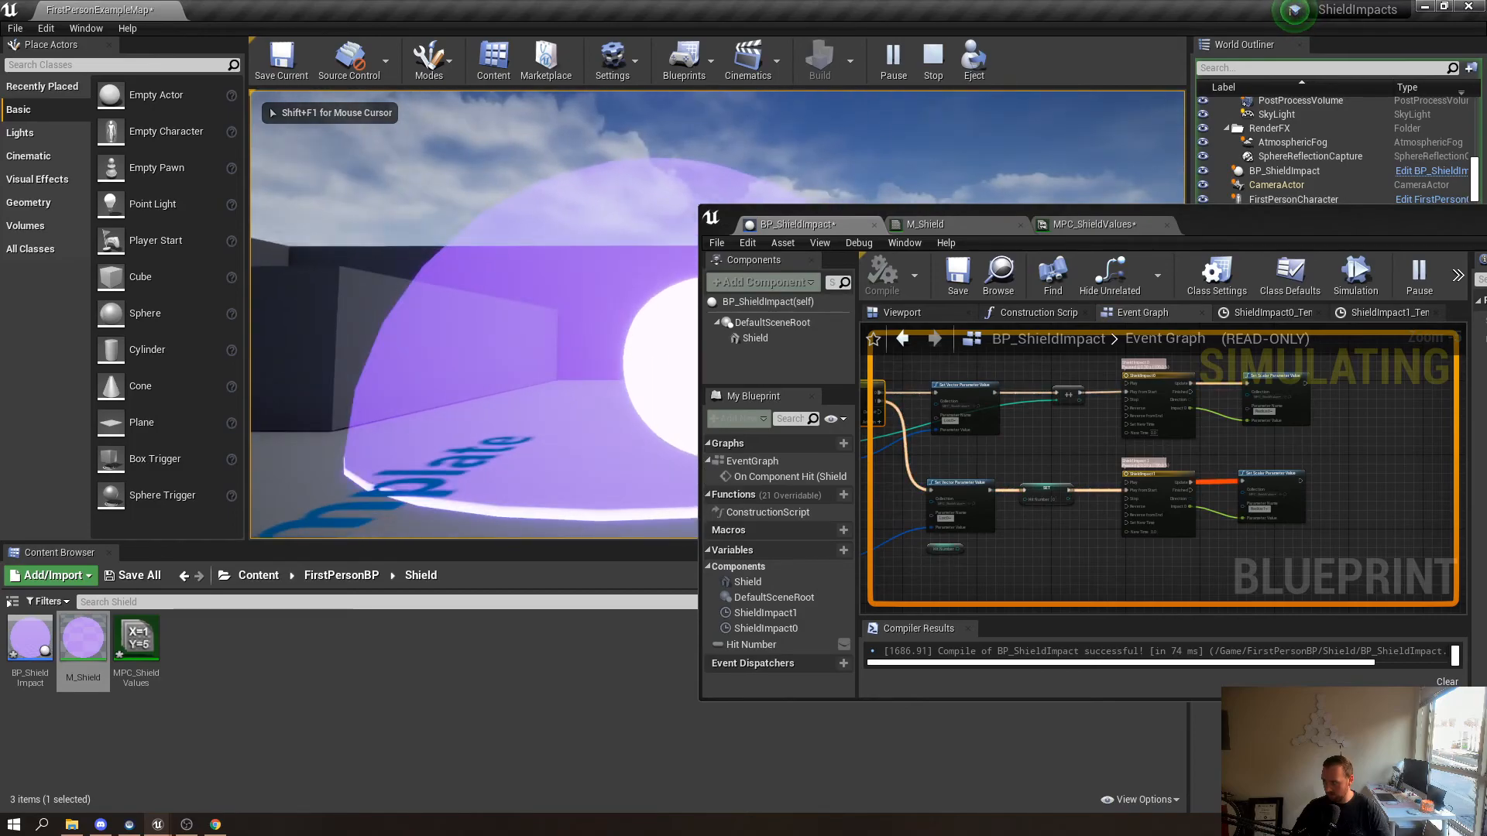
click(388, 247)
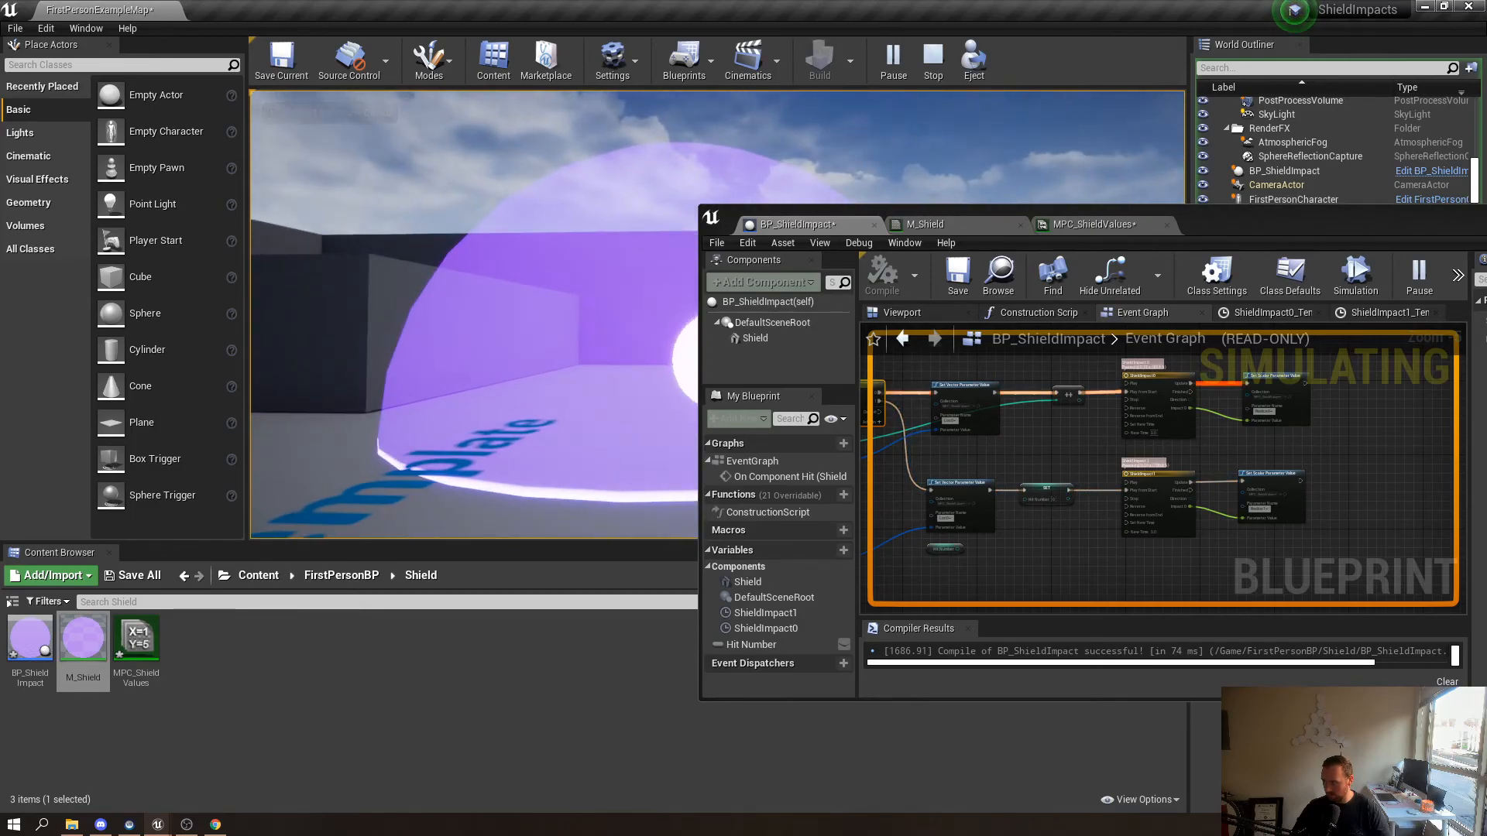
click(388, 247)
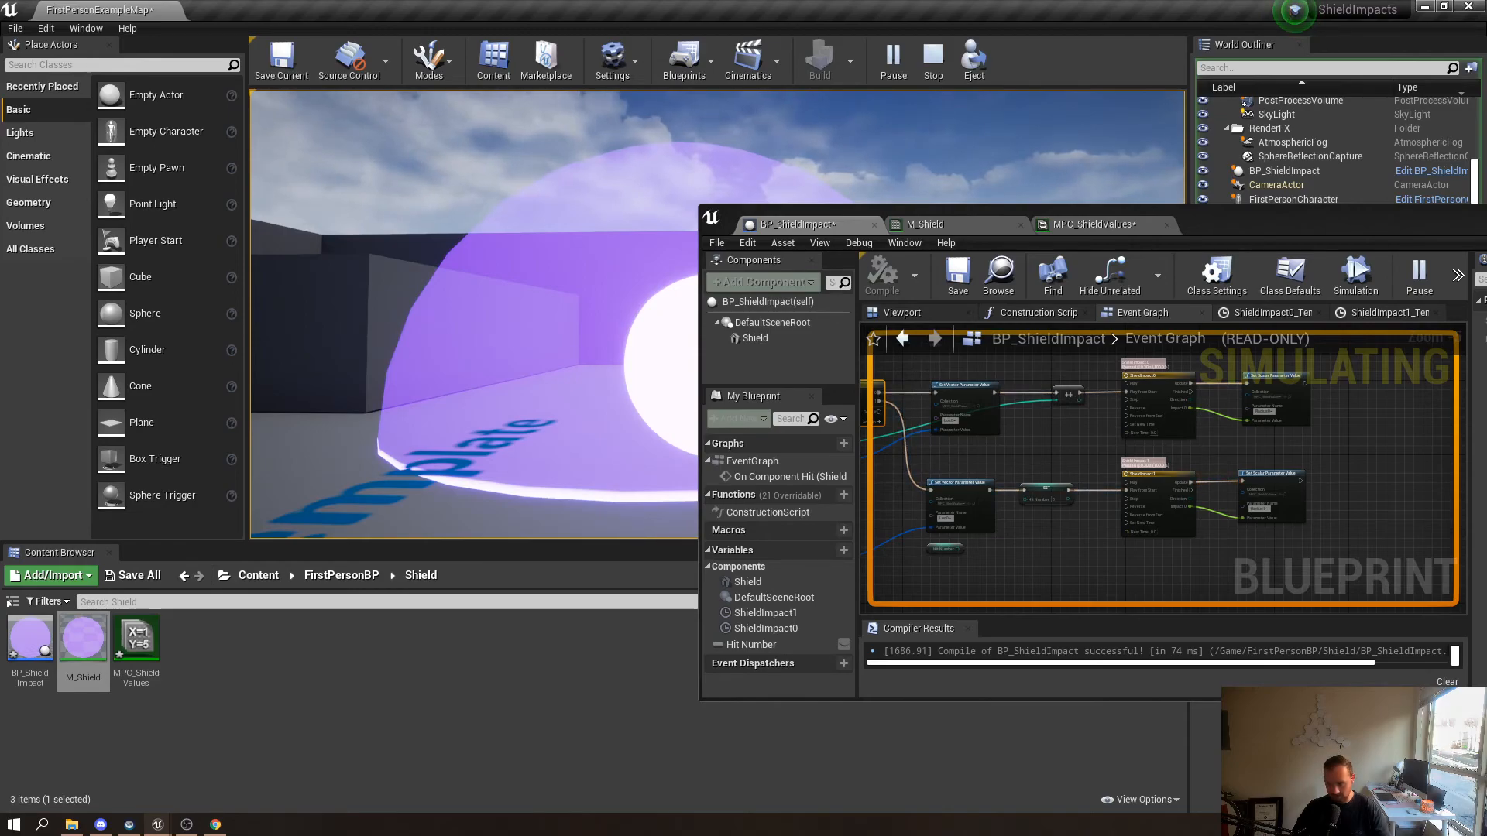
key(Escape)
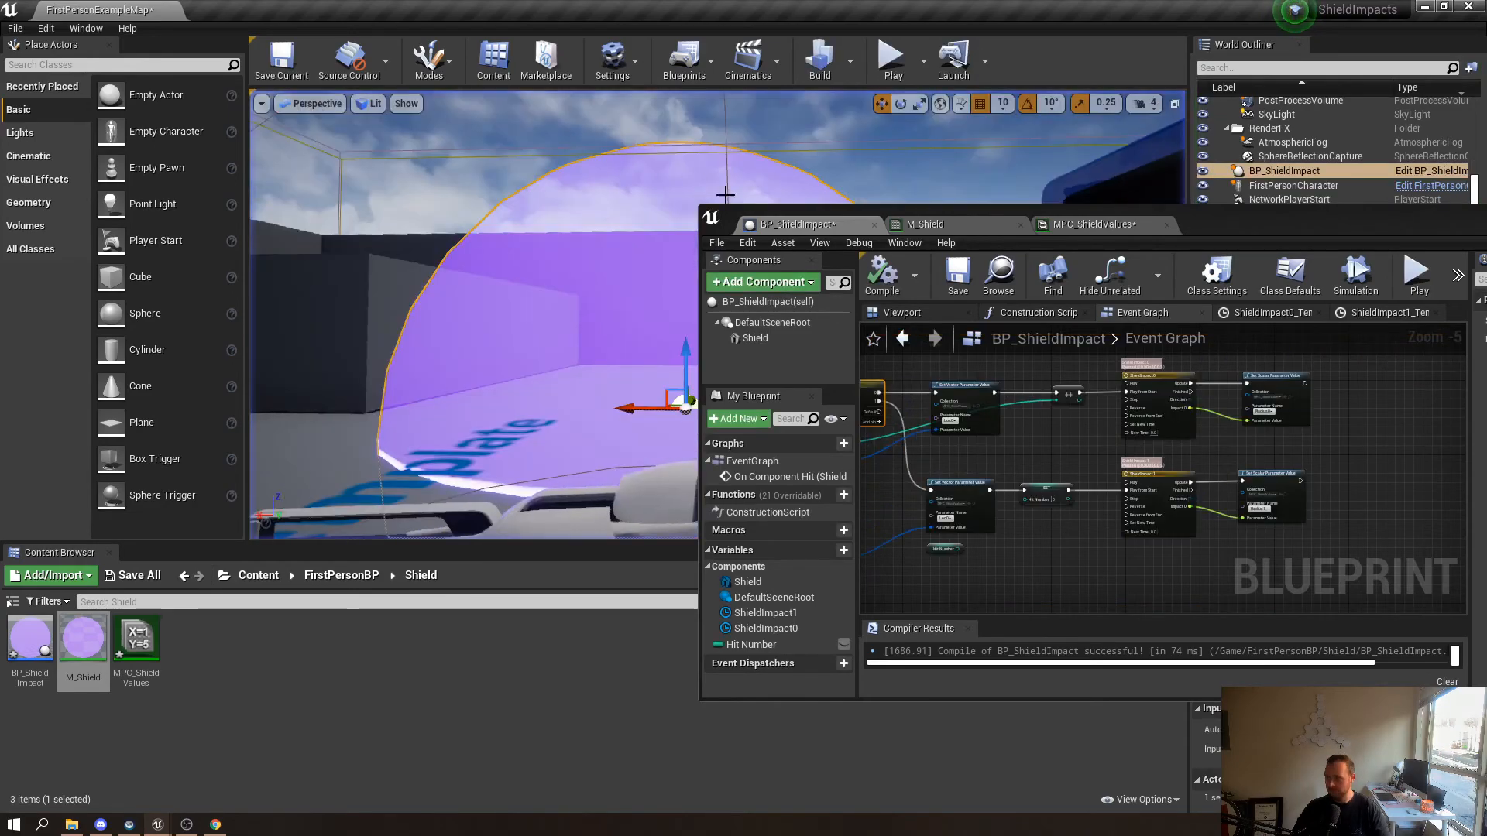
Examine the Loc1 and Radius1 node chain in the M_Shield material, checking its parameters, constants and connections
click(979, 224)
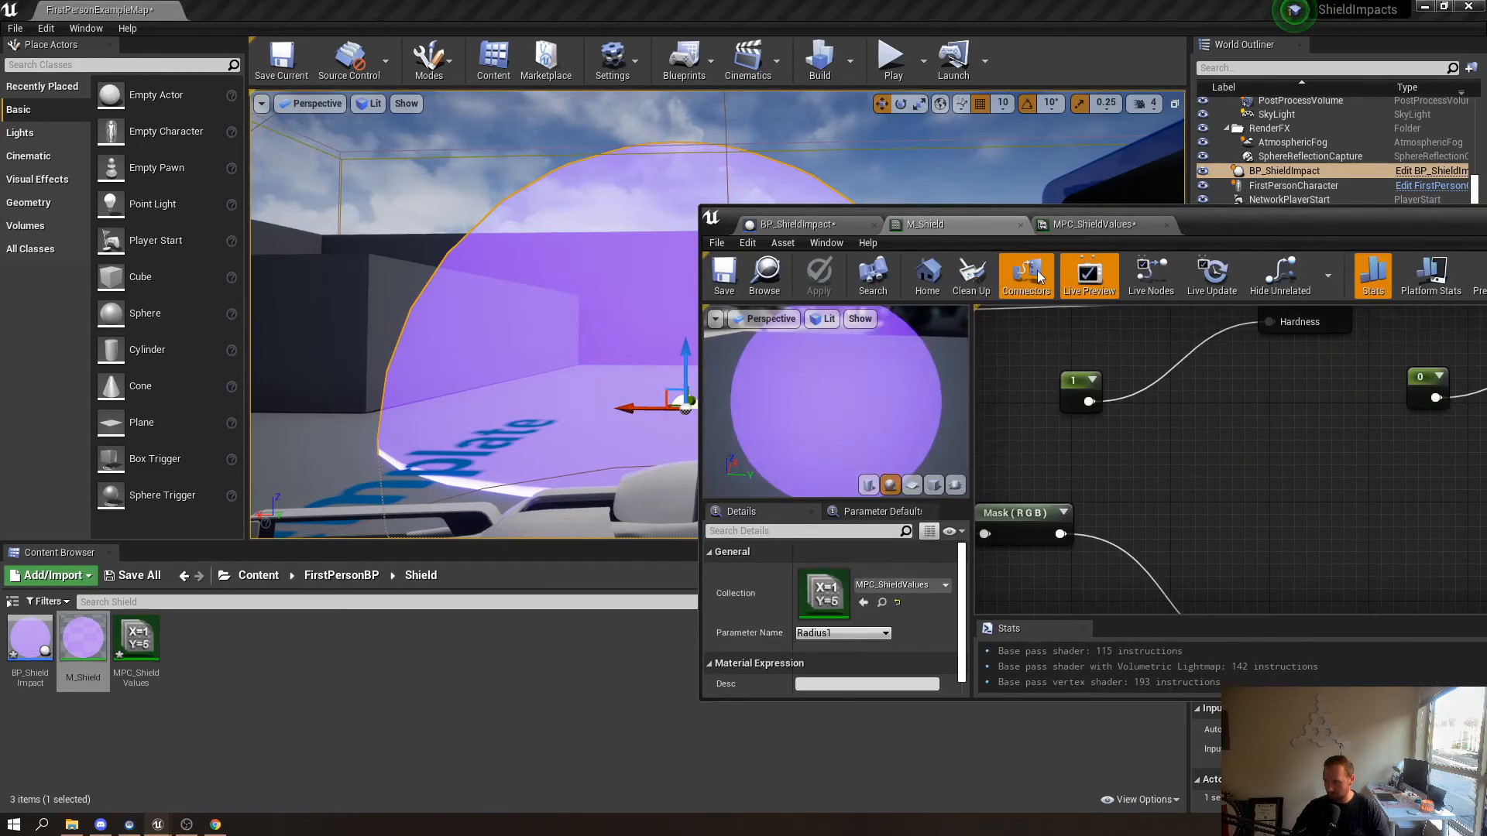
right_drag(1301, 484, 1264, 496)
drag(1225, 223, 896, 0)
right_drag(916, 401, 1110, 563)
scroll(1030, 491, up, 5)
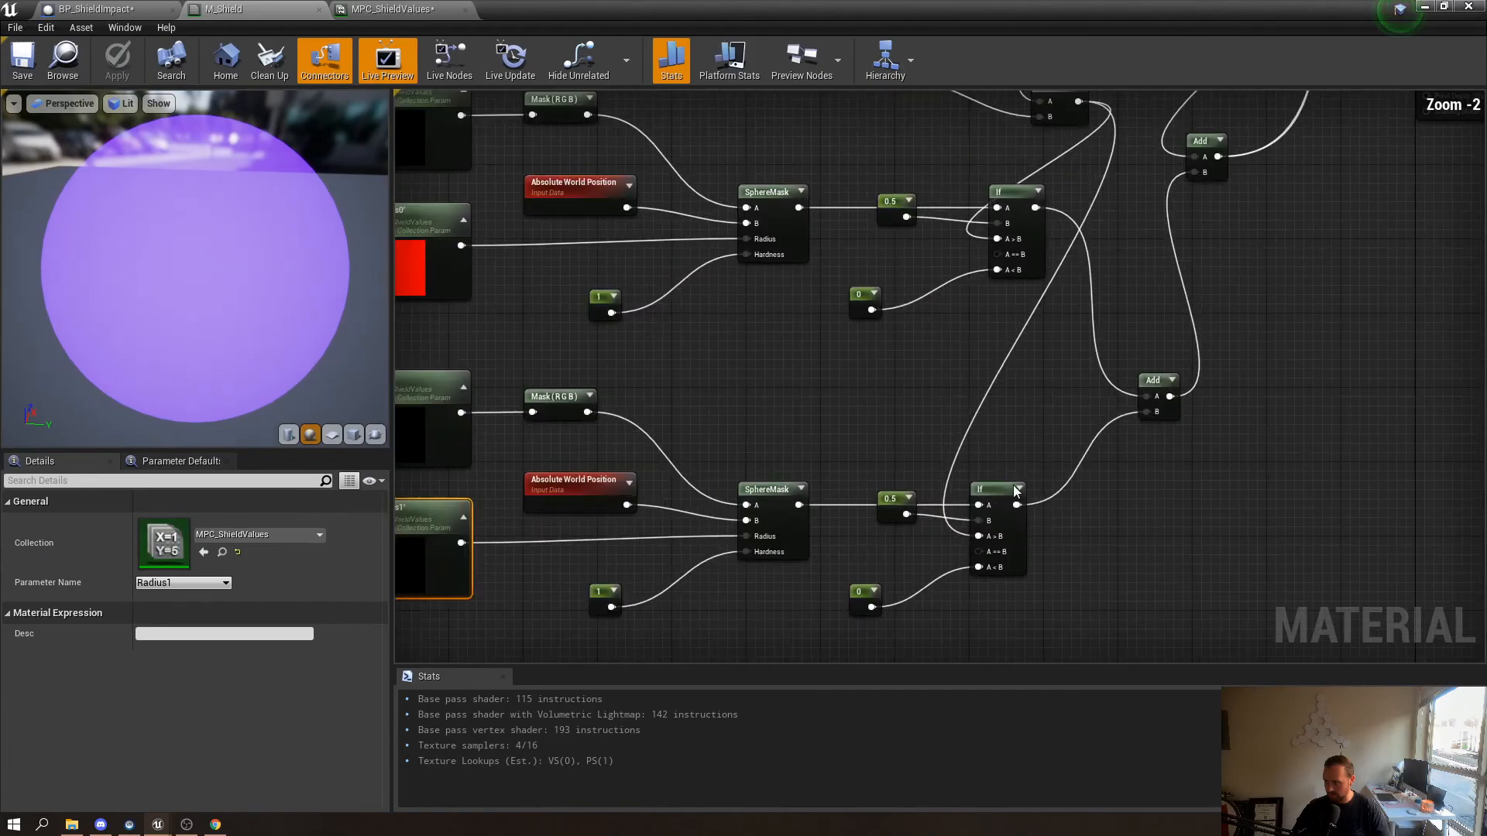
click(936, 530)
right_drag(943, 411, 1038, 418)
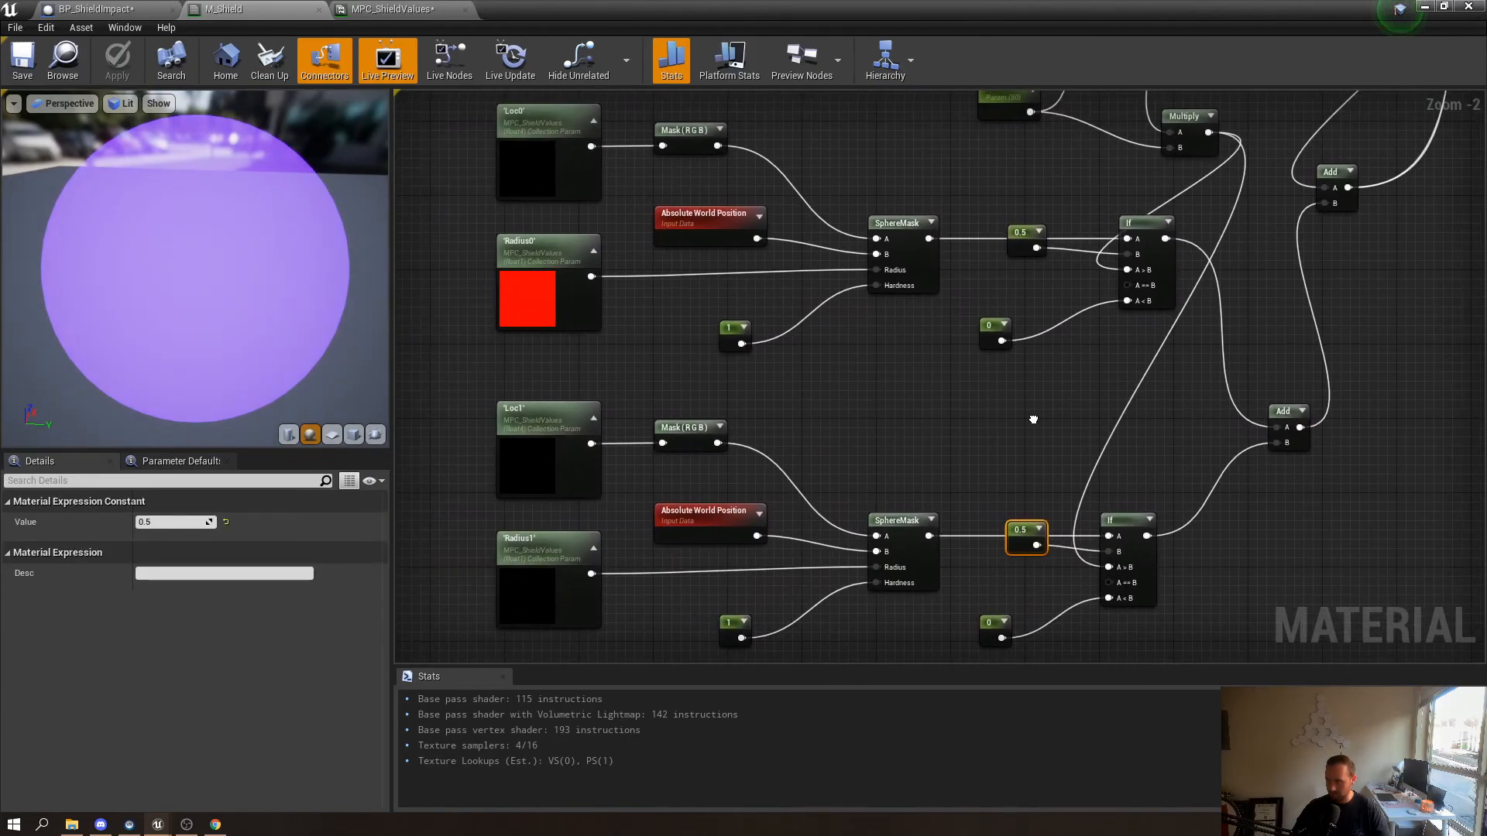
click(591, 488)
click(568, 576)
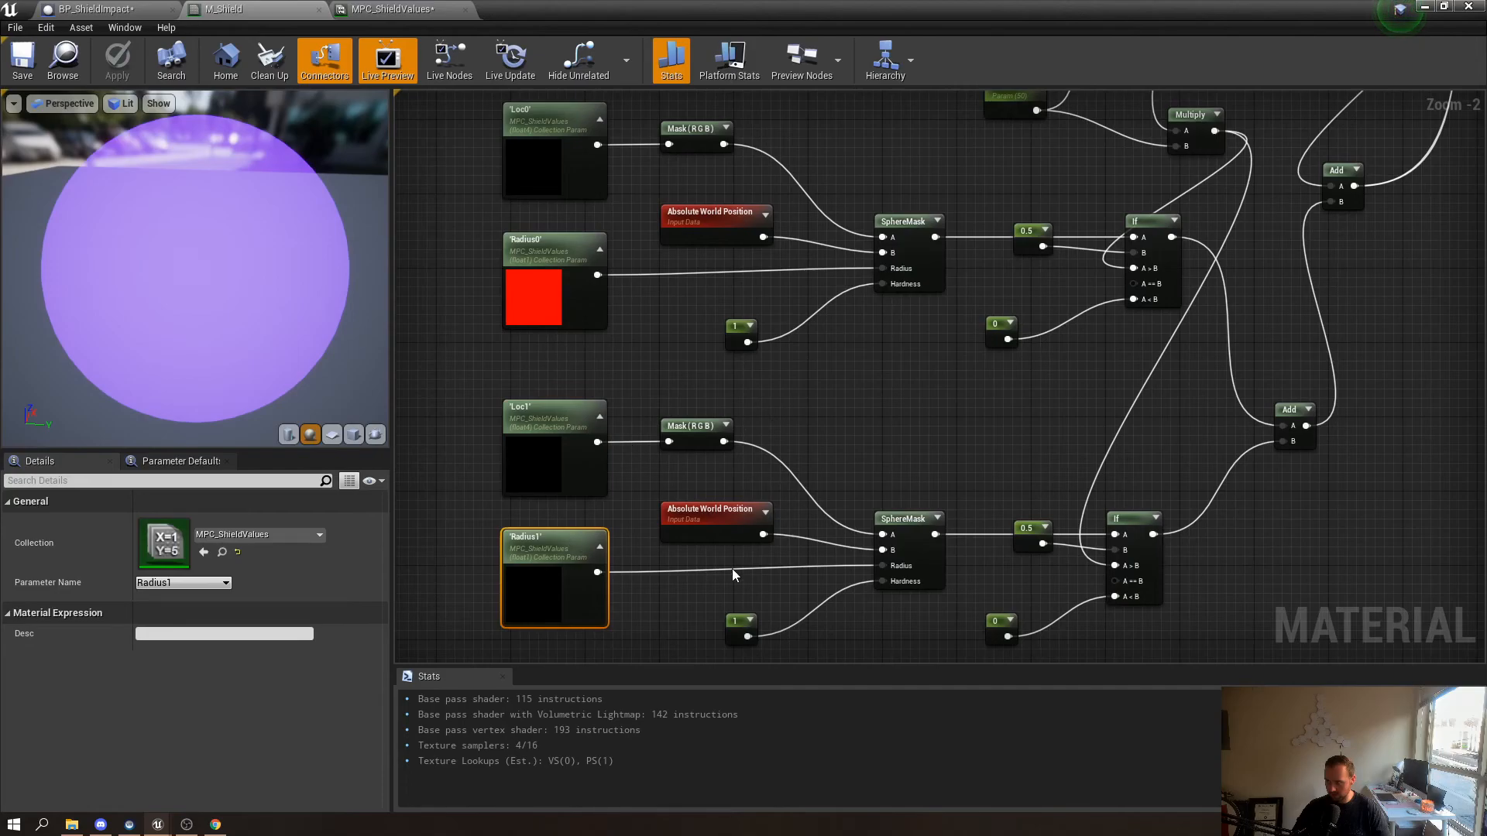
right_drag(904, 475, 835, 463)
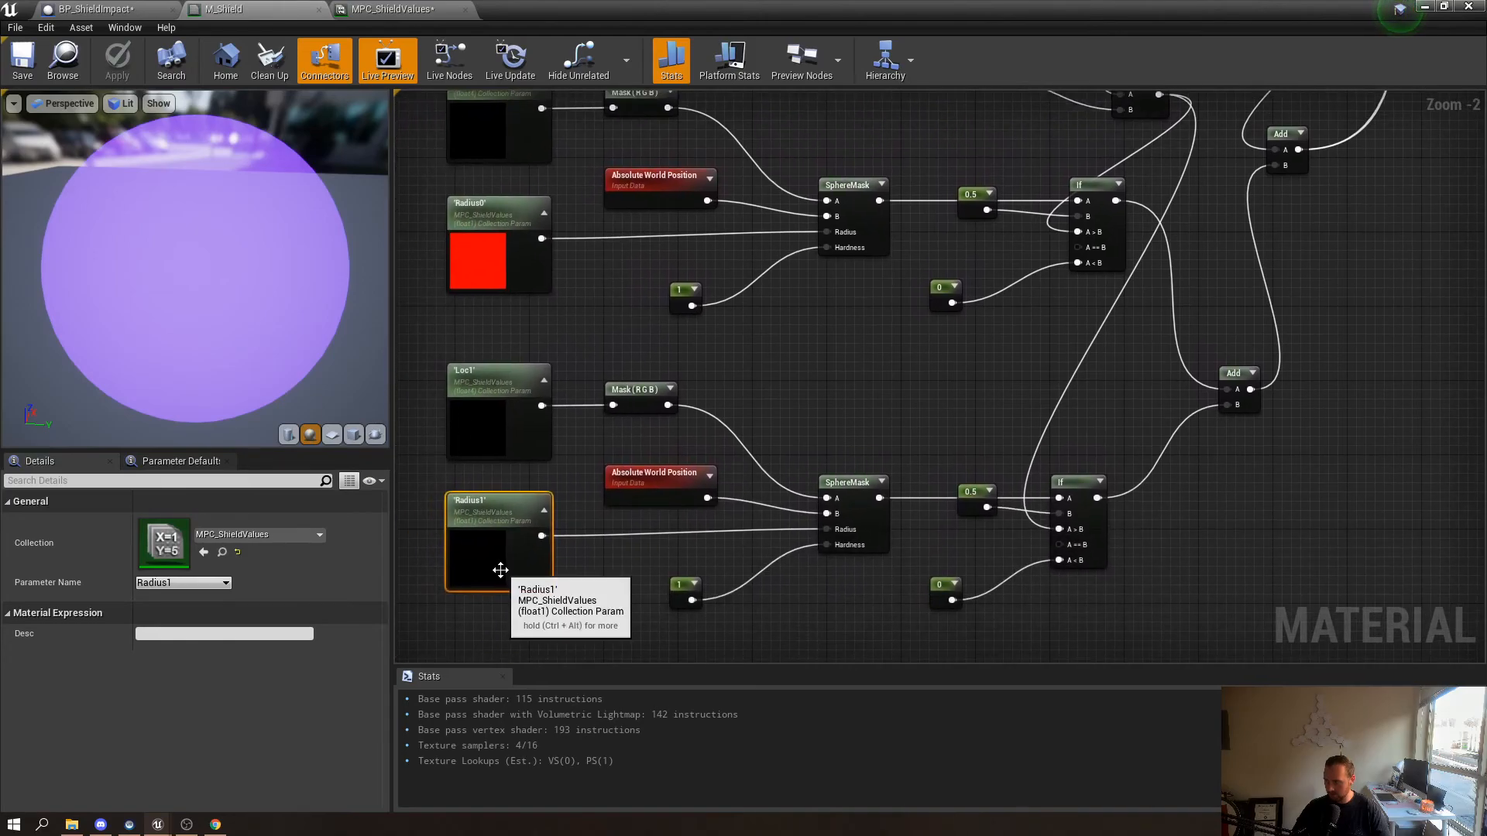
Check the ShieldImpact1 chain in BP_ShieldImpact against the parameter names and default values in MPC_ShieldValues
click(94, 8)
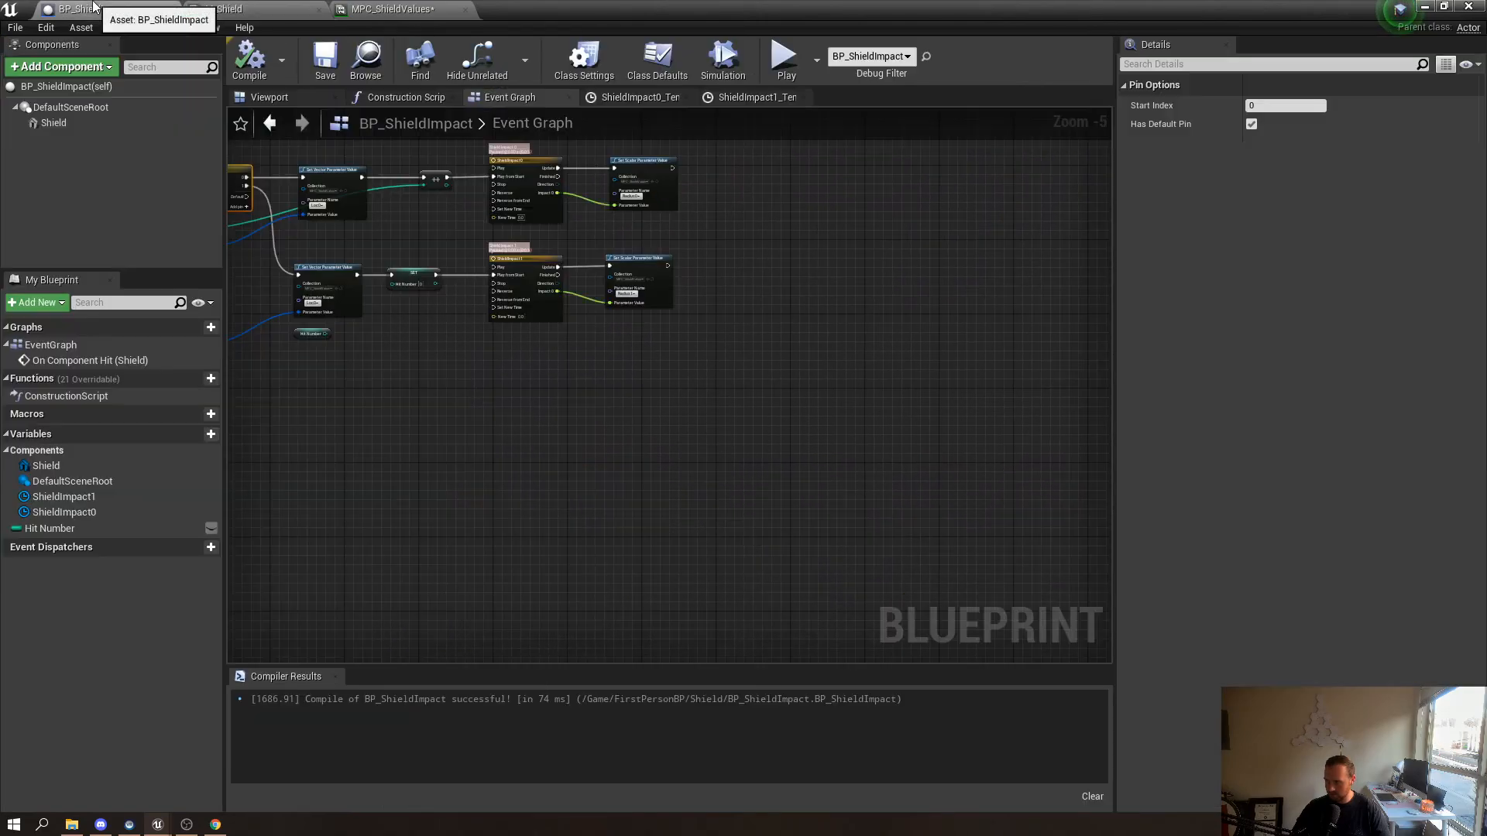
scroll(573, 260, up, 5)
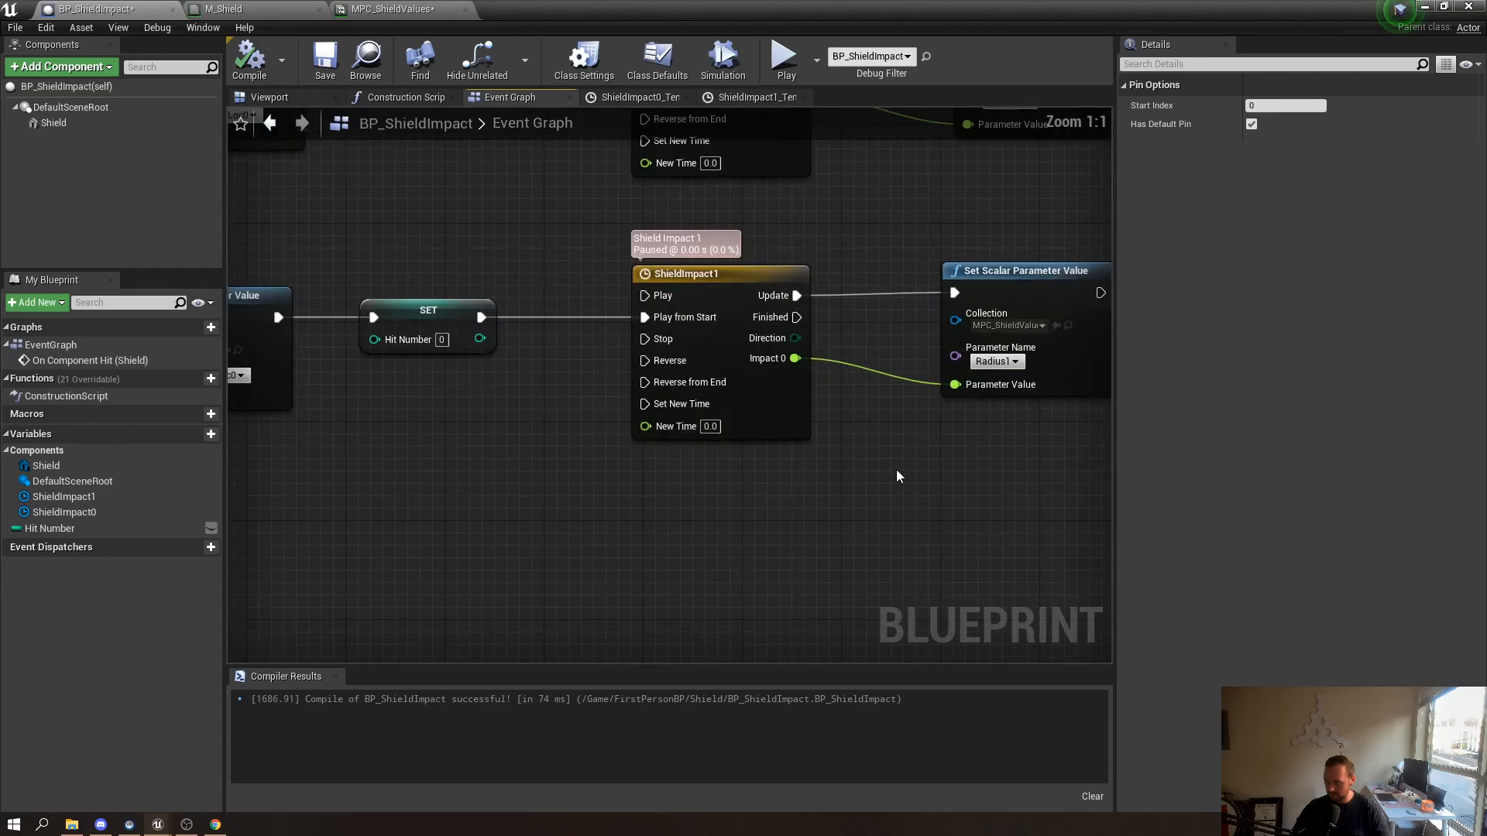
click(392, 8)
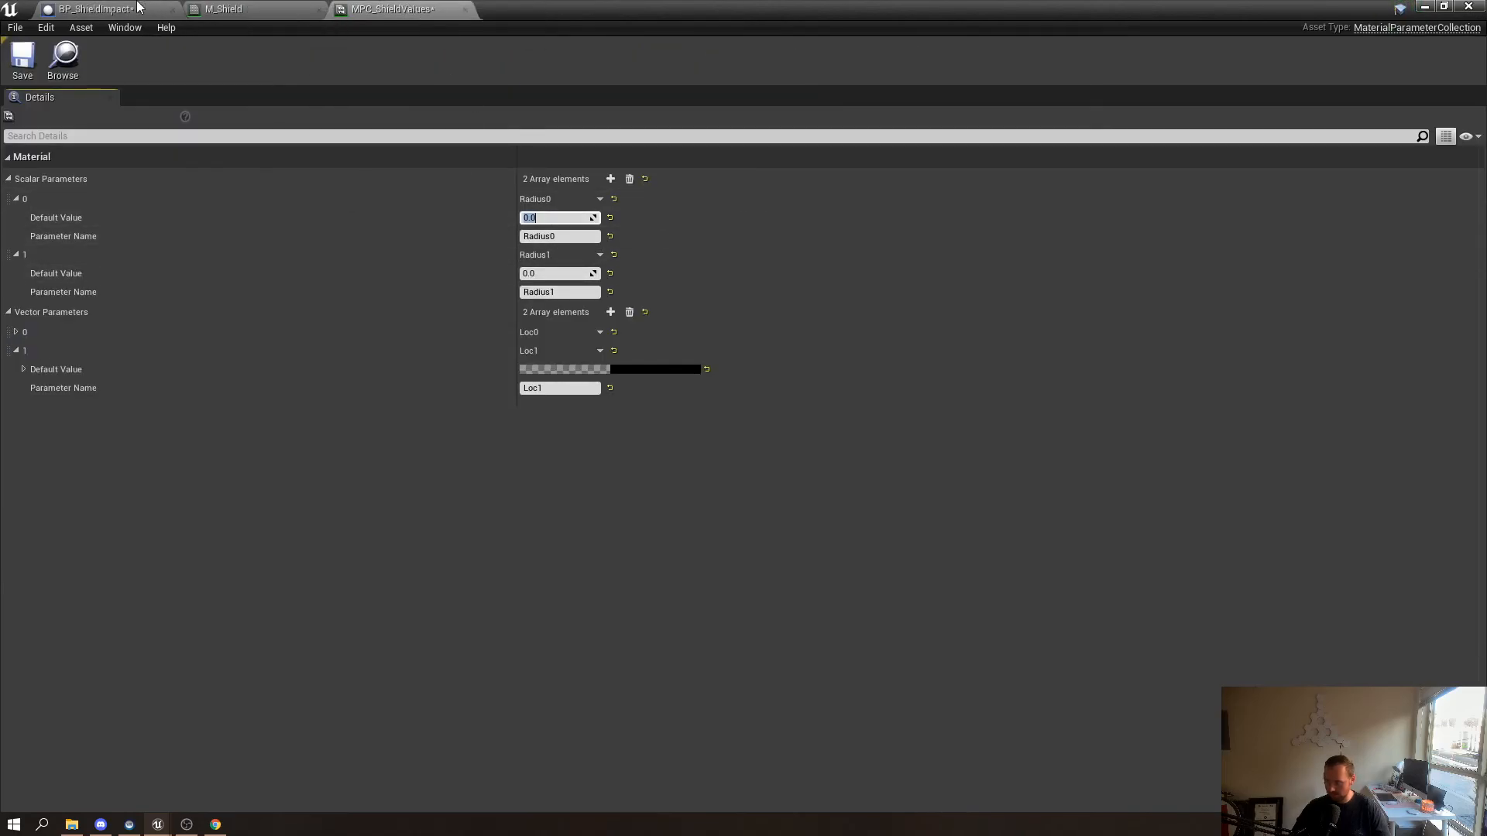
click(137, 9)
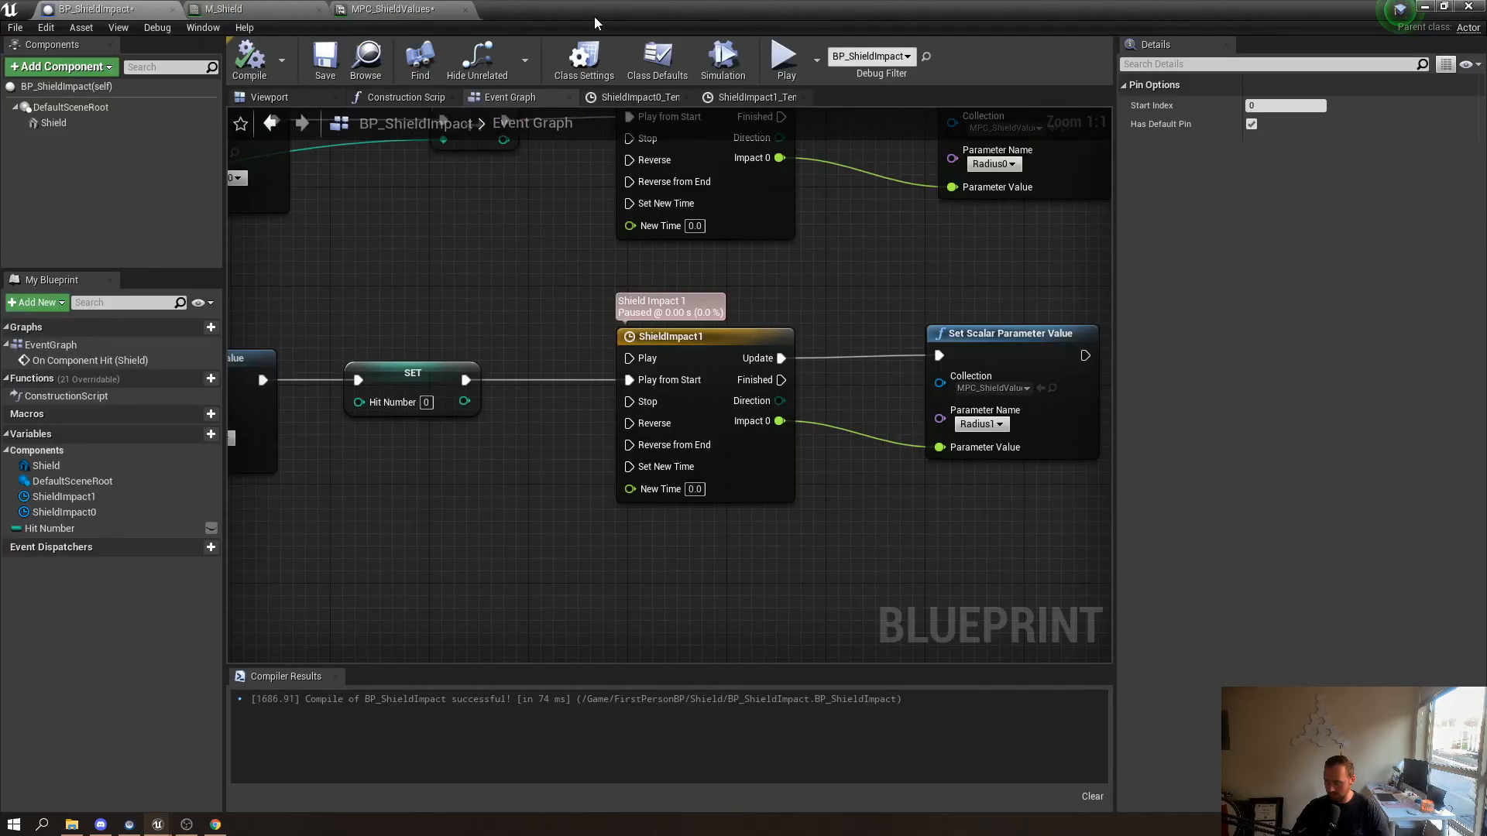
Playtest the level by shooting the shield from several angles to watch the impact glows, and end the session
key(alt+Tab)
right_drag(626, 339, 656, 338)
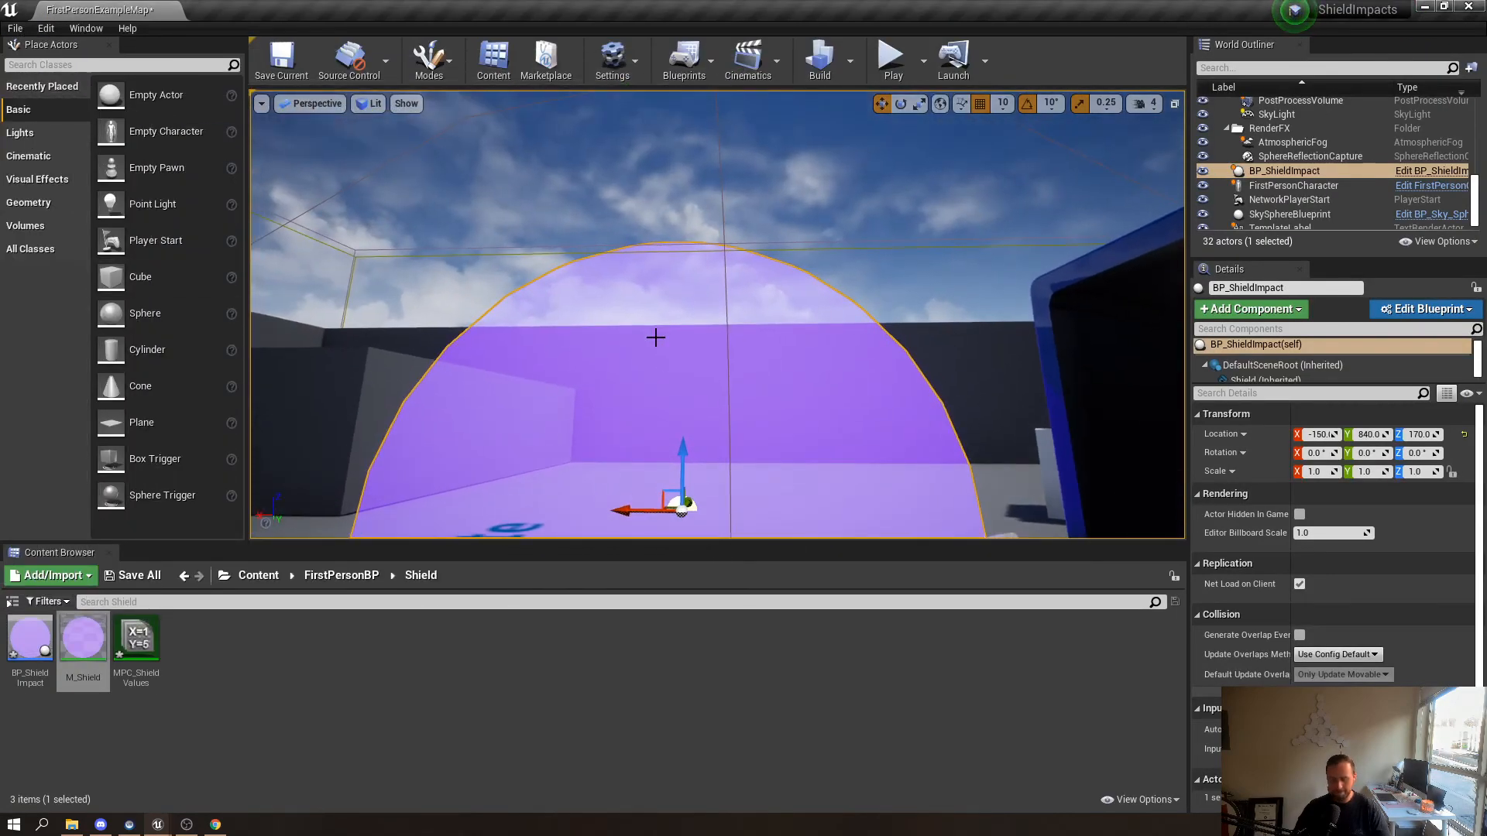
key(alt+p)
click(724, 336)
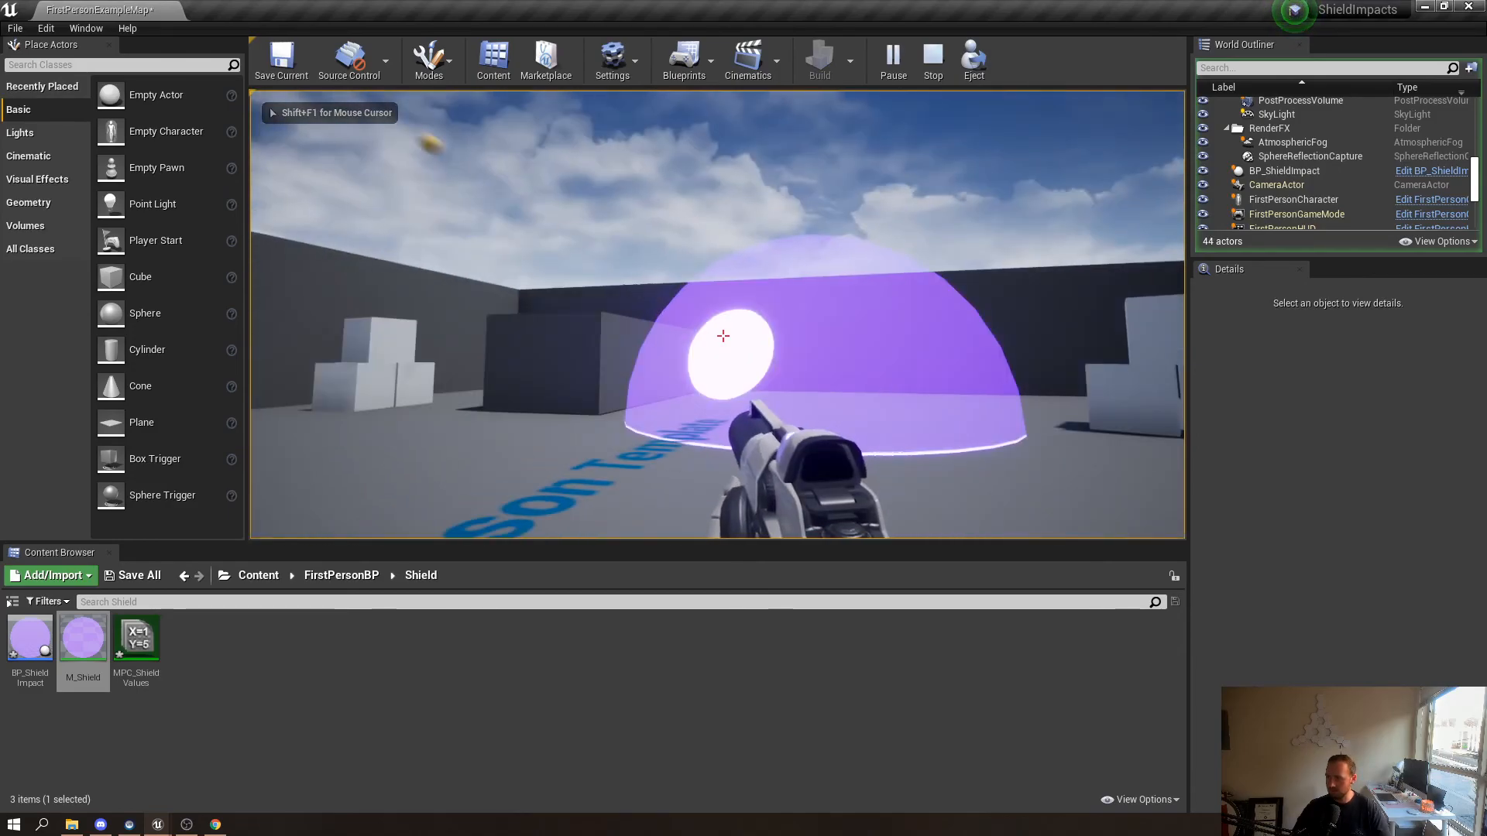
click(723, 335)
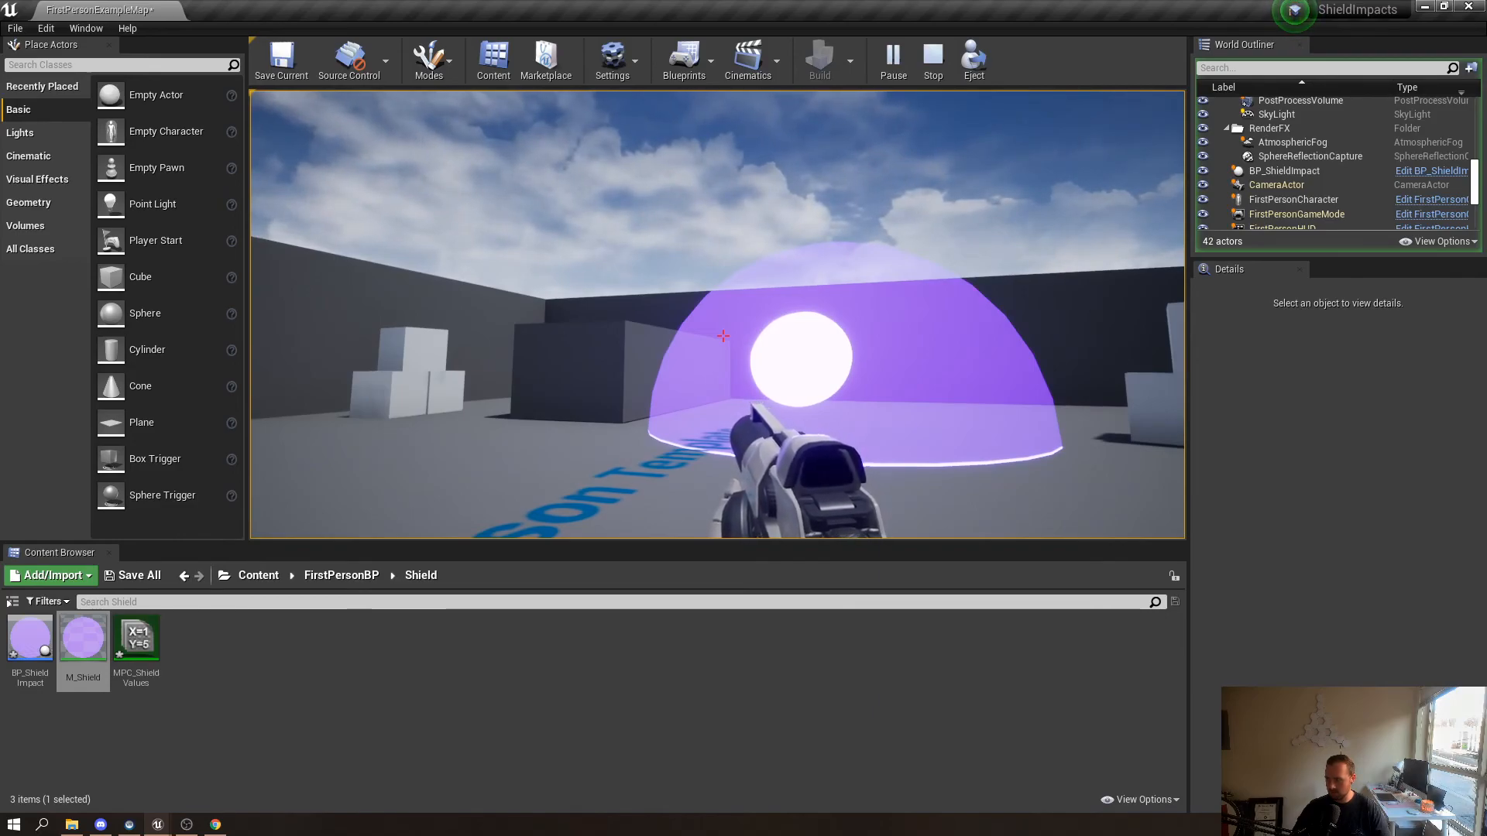
click(723, 335)
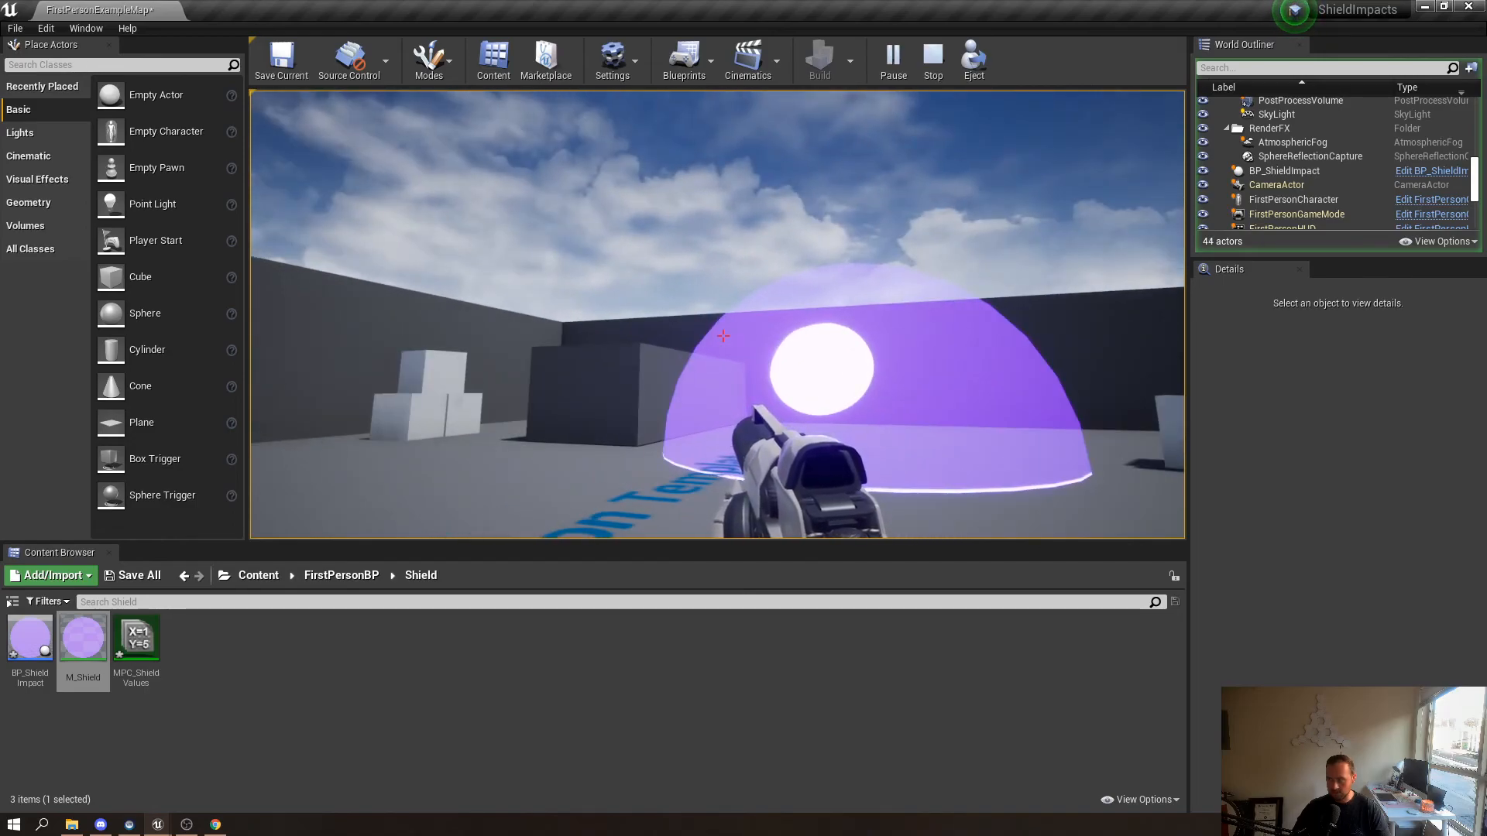
click(723, 335)
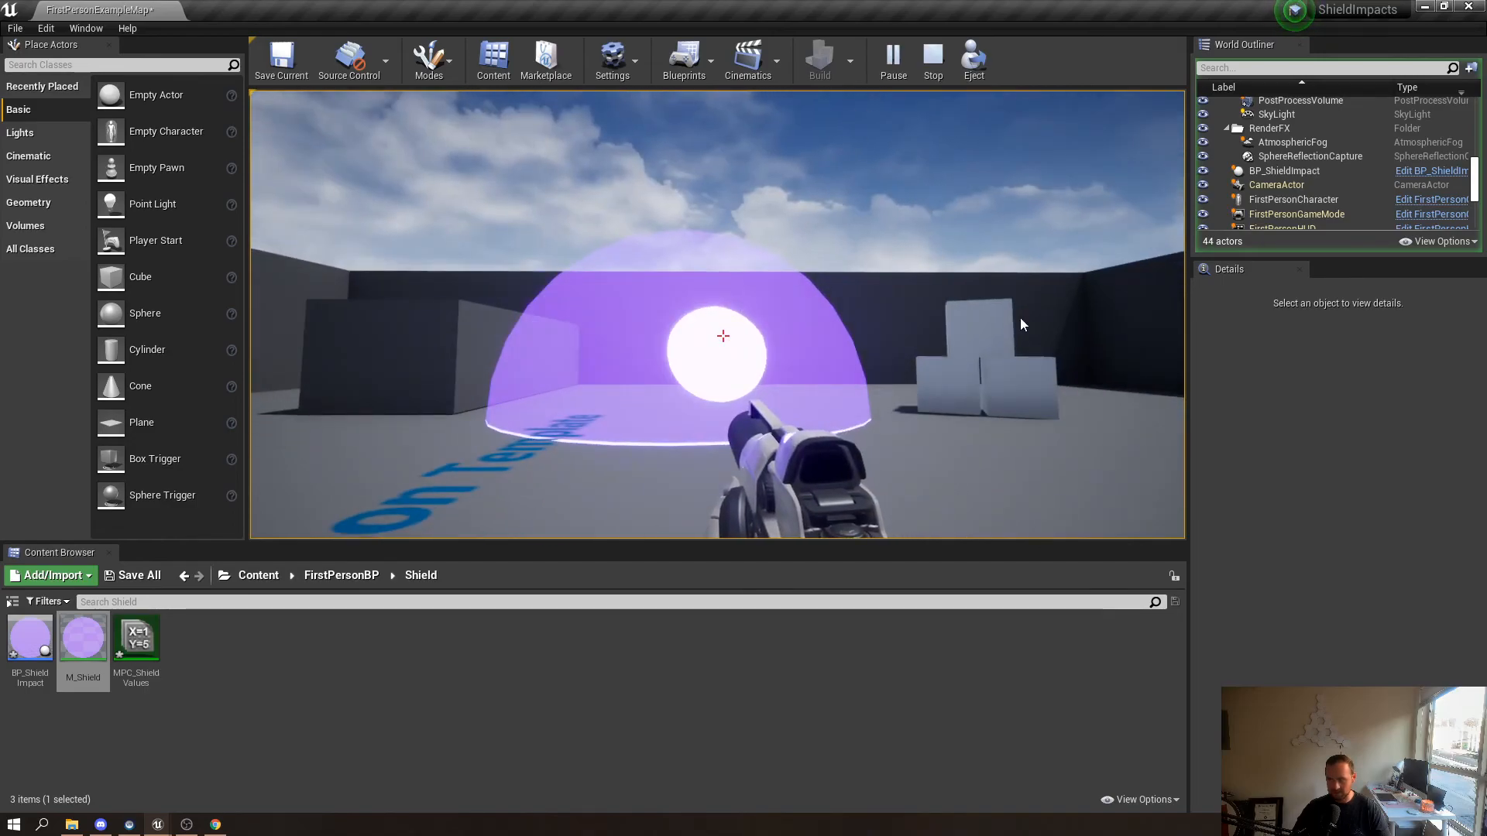
key(Escape)
In the BP_ShieldImpact event graph, set the second branch's Set Vector Parameter Value to Loc1 and compile the blueprint
drag(0, 195, 826, 1)
scroll(585, 359, down, 2)
right_drag(594, 359, 698, 411)
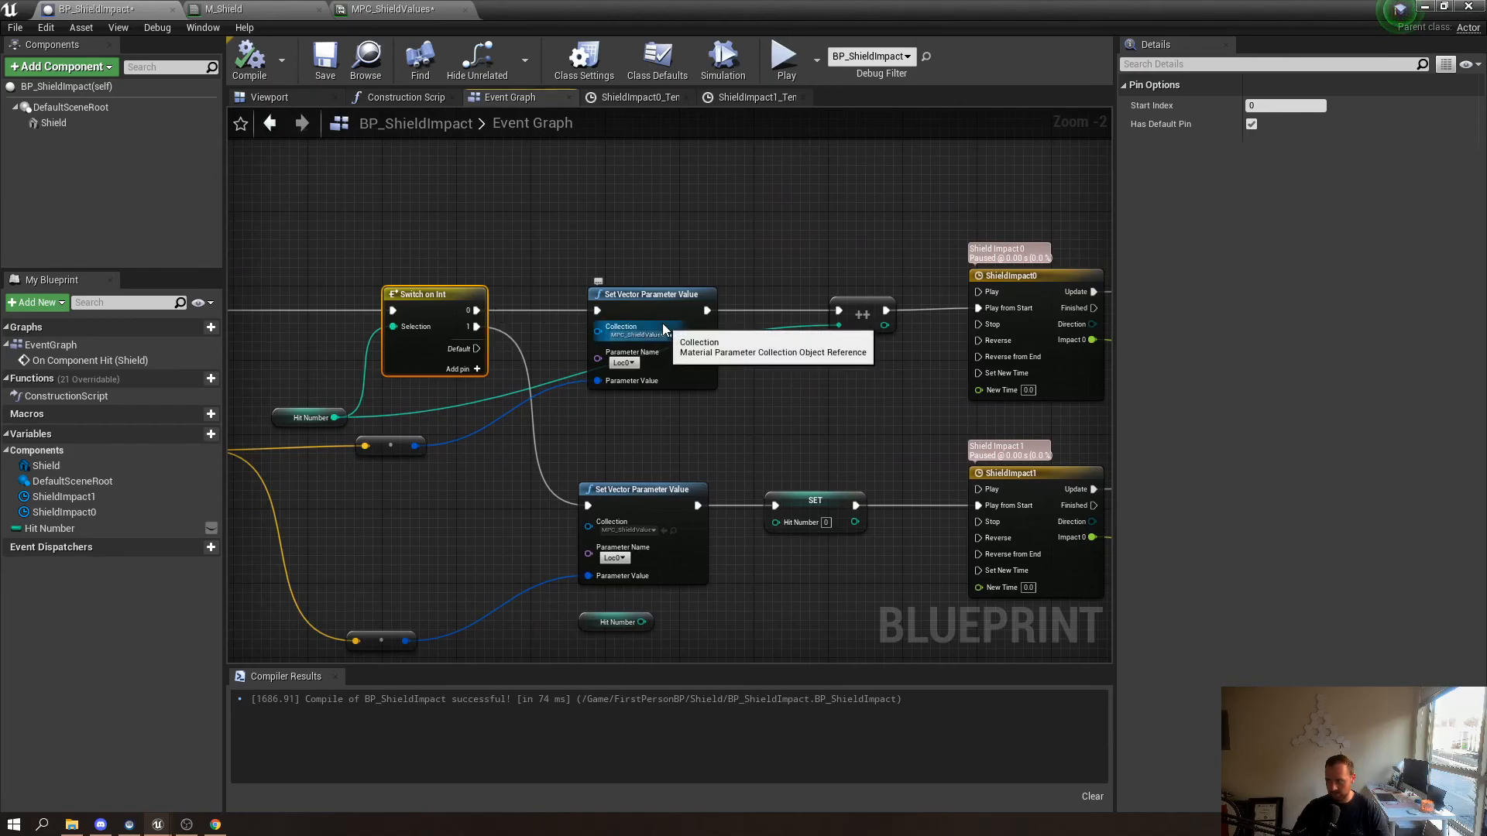
right_drag(790, 412, 713, 427)
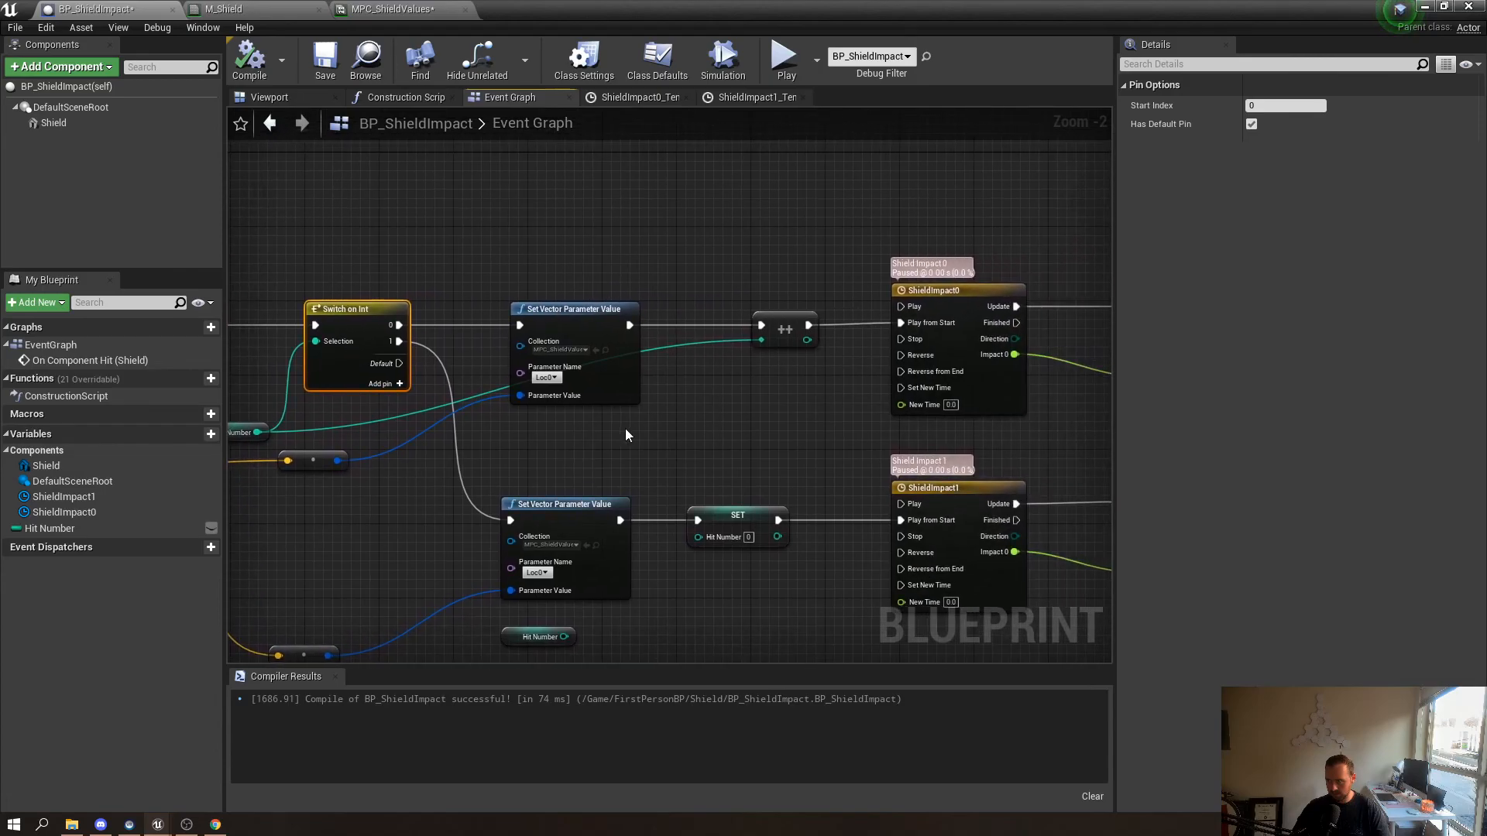
scroll(577, 503, up, 1)
right_drag(599, 475, 725, 361)
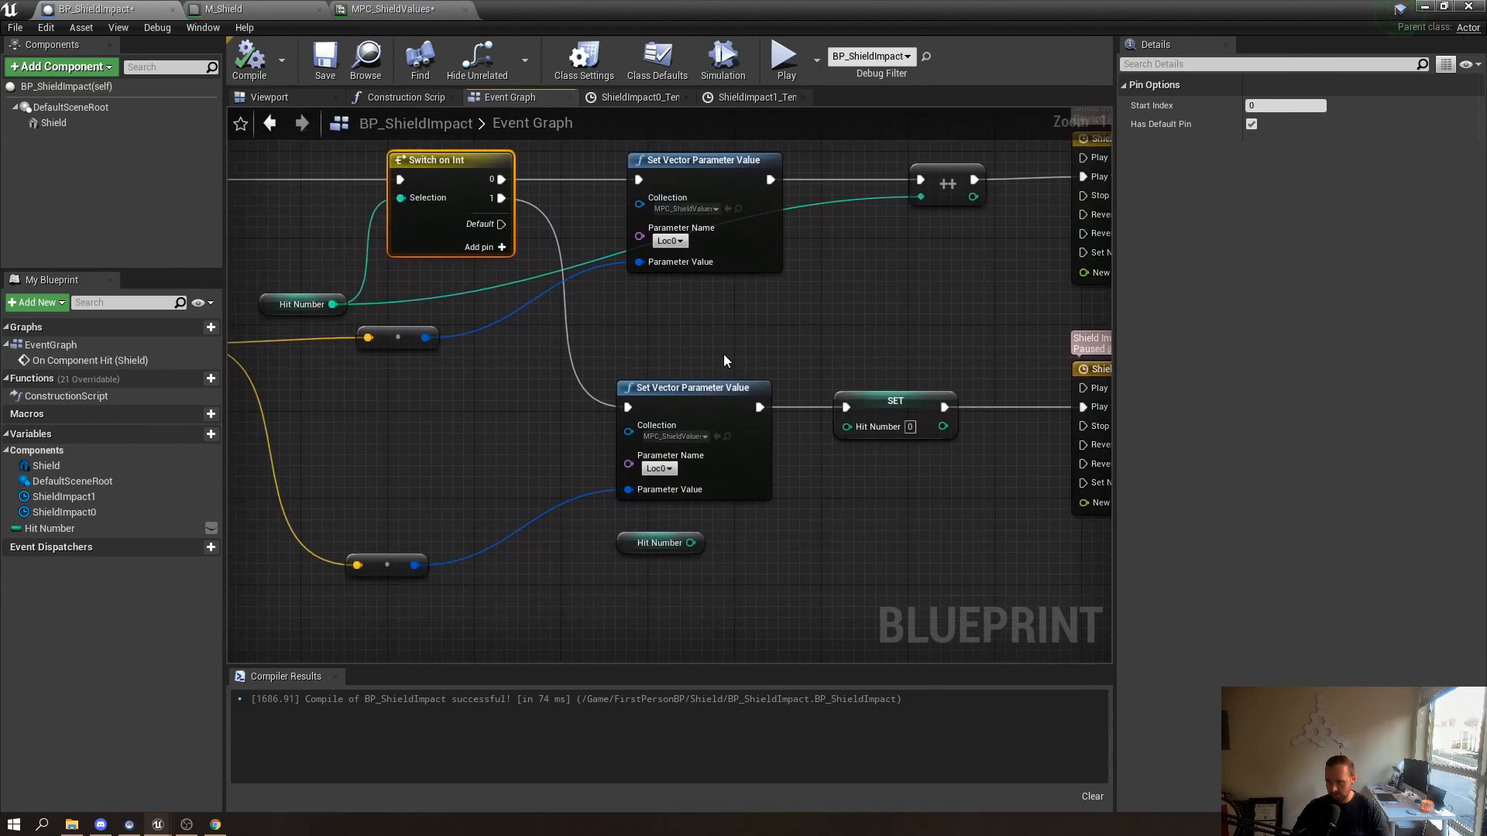
click(660, 469)
click(657, 495)
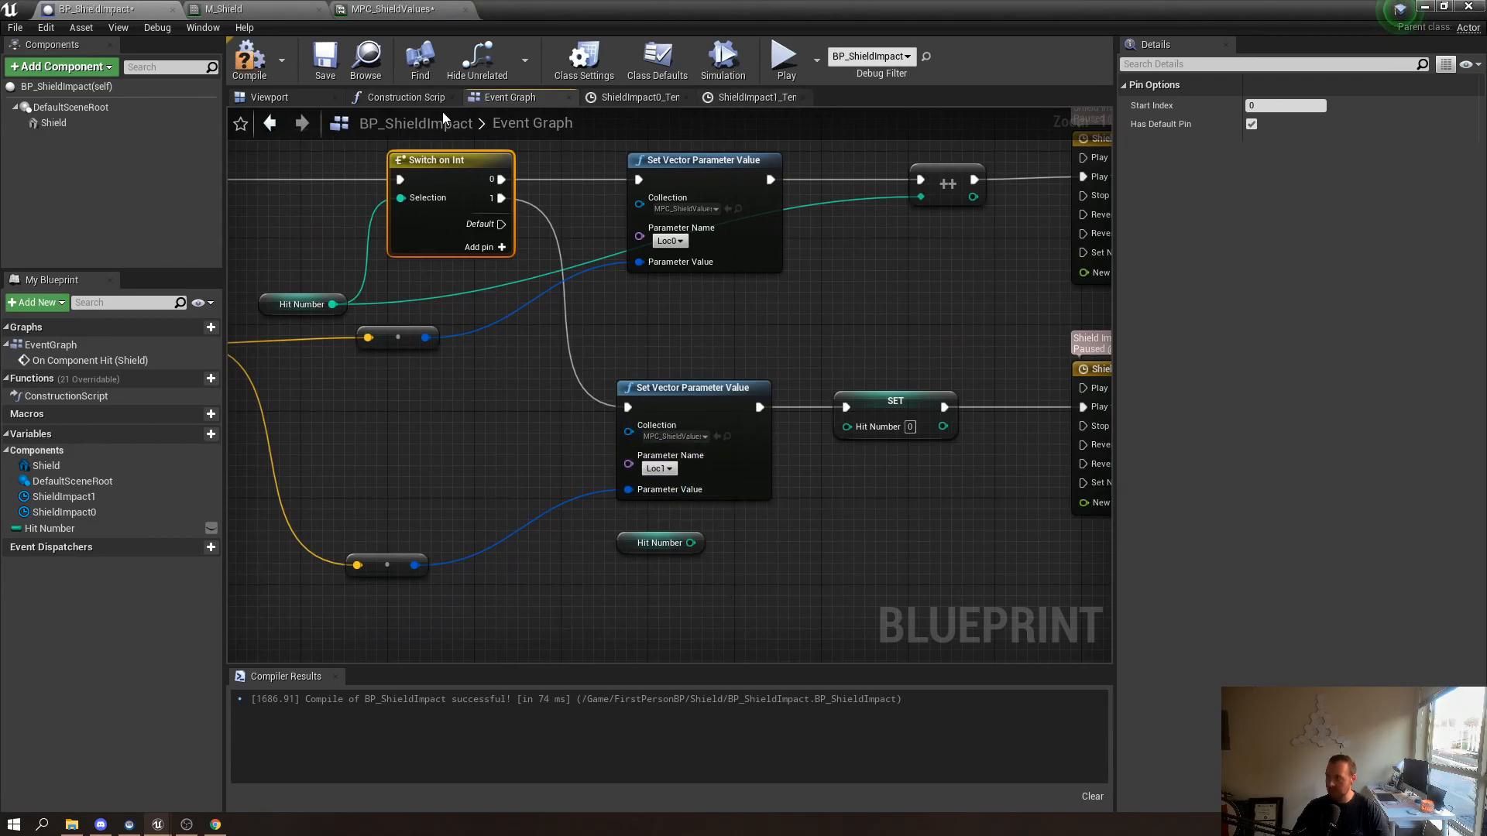
click(250, 58)
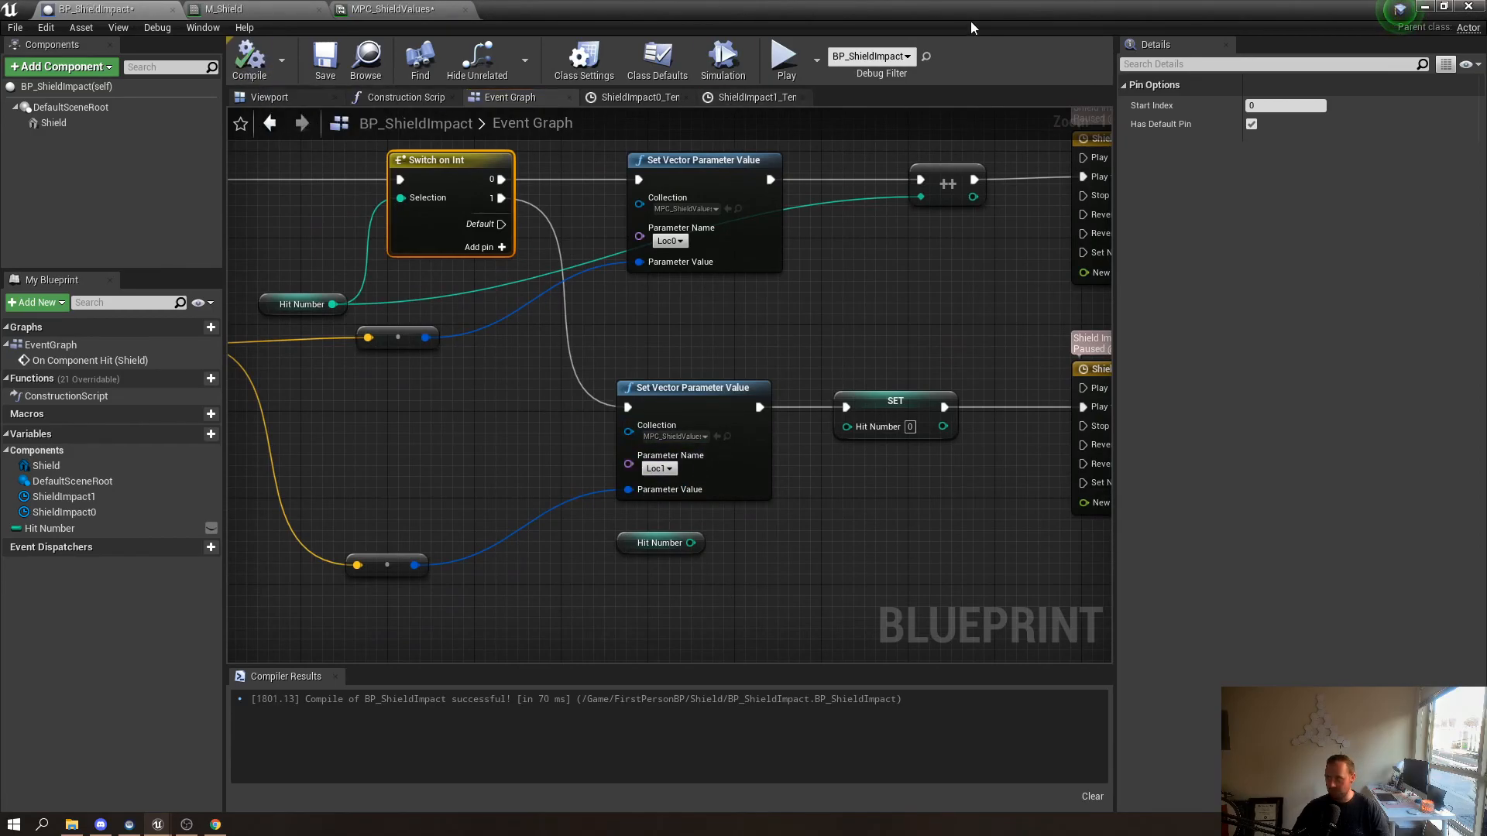
Playtest the level, firing repeatedly at different spots on the shield while moving around it to check simultaneous impacts, and end the session
drag(962, 5, 0, 259)
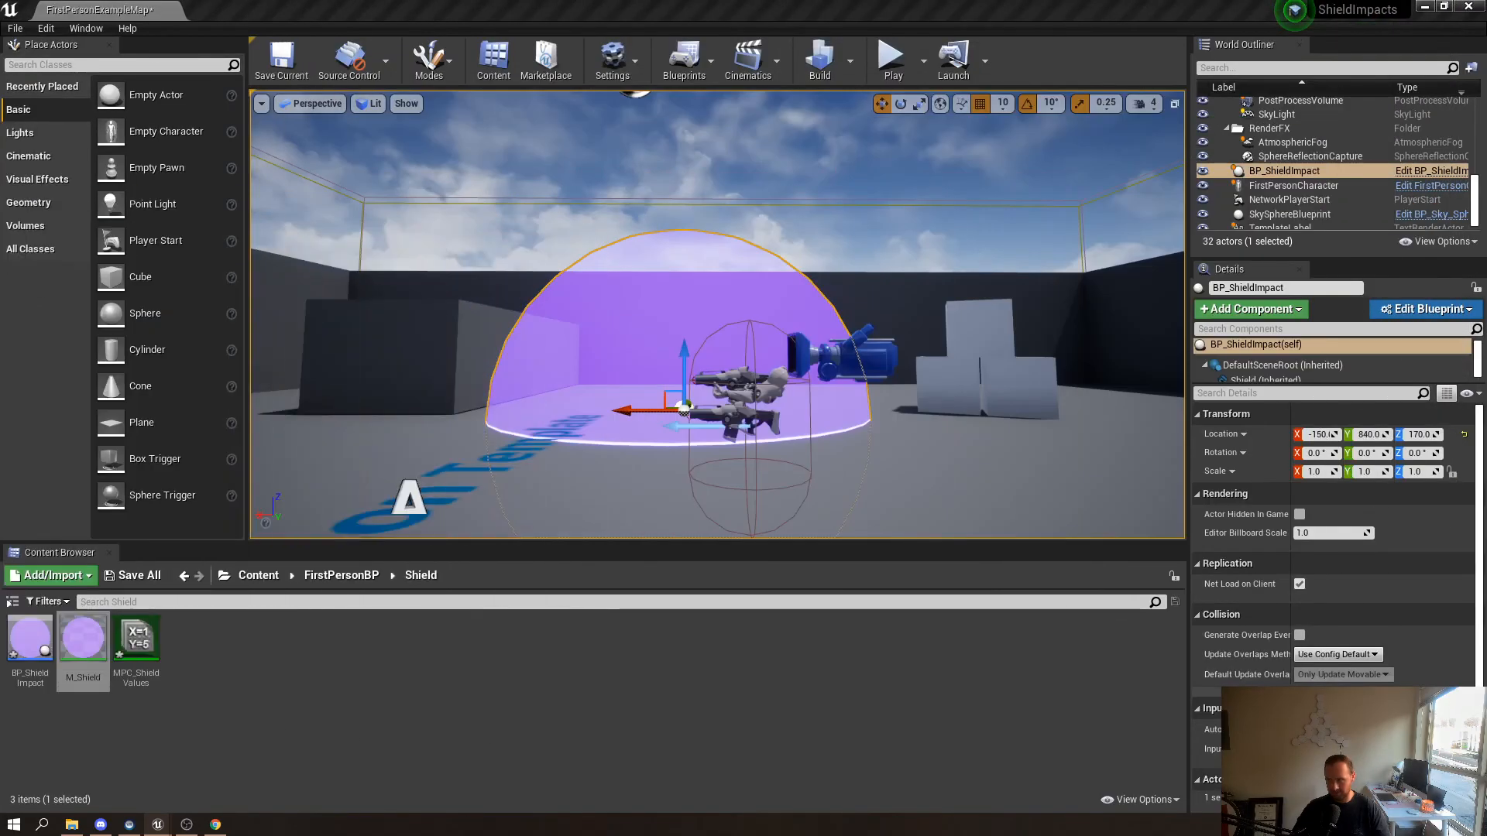
click(908, 82)
click(722, 335)
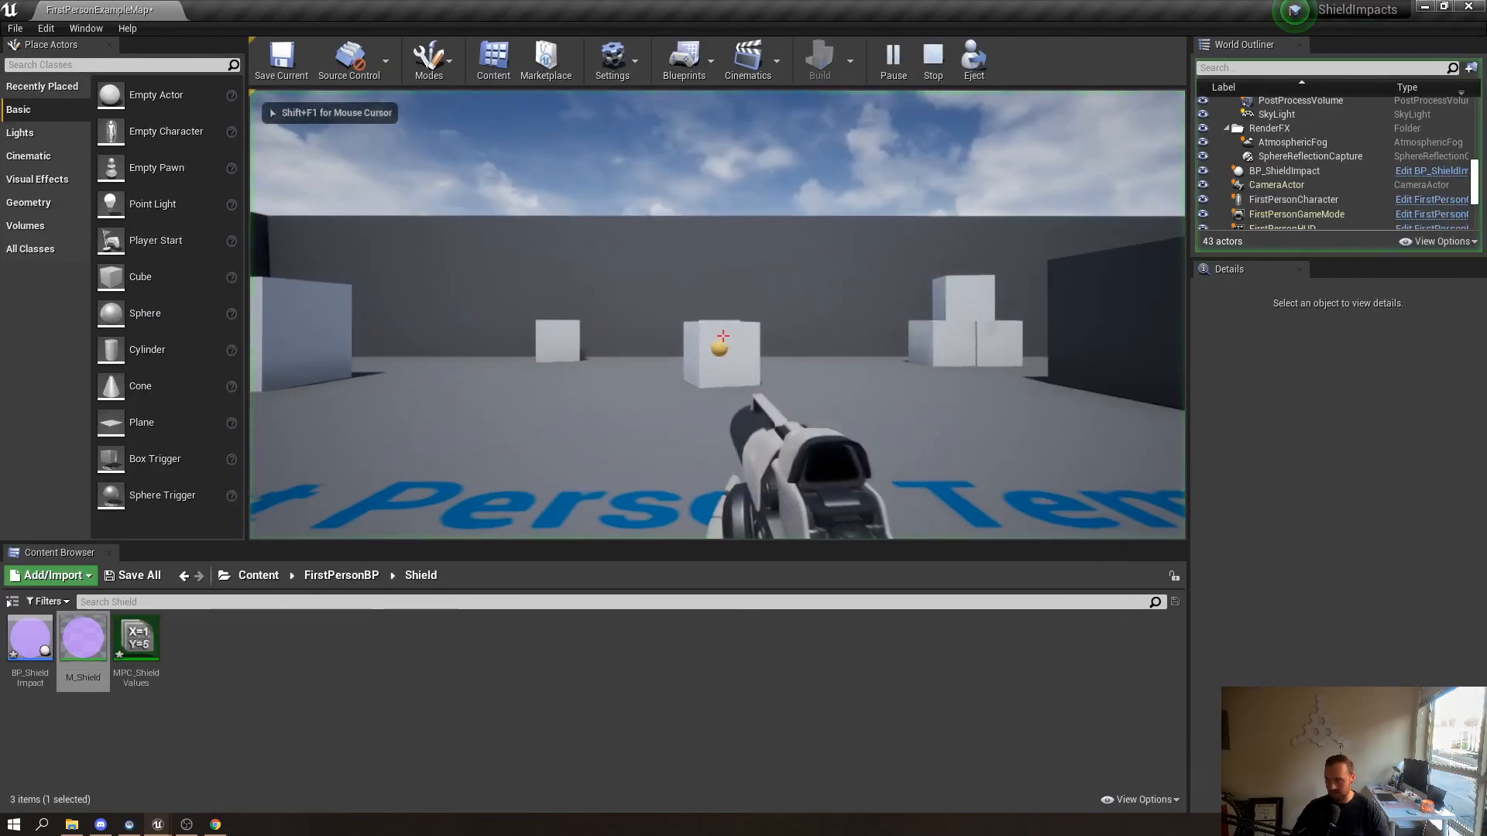
click(723, 335)
key(s)
click(722, 335)
click(722, 335)
click(722, 336)
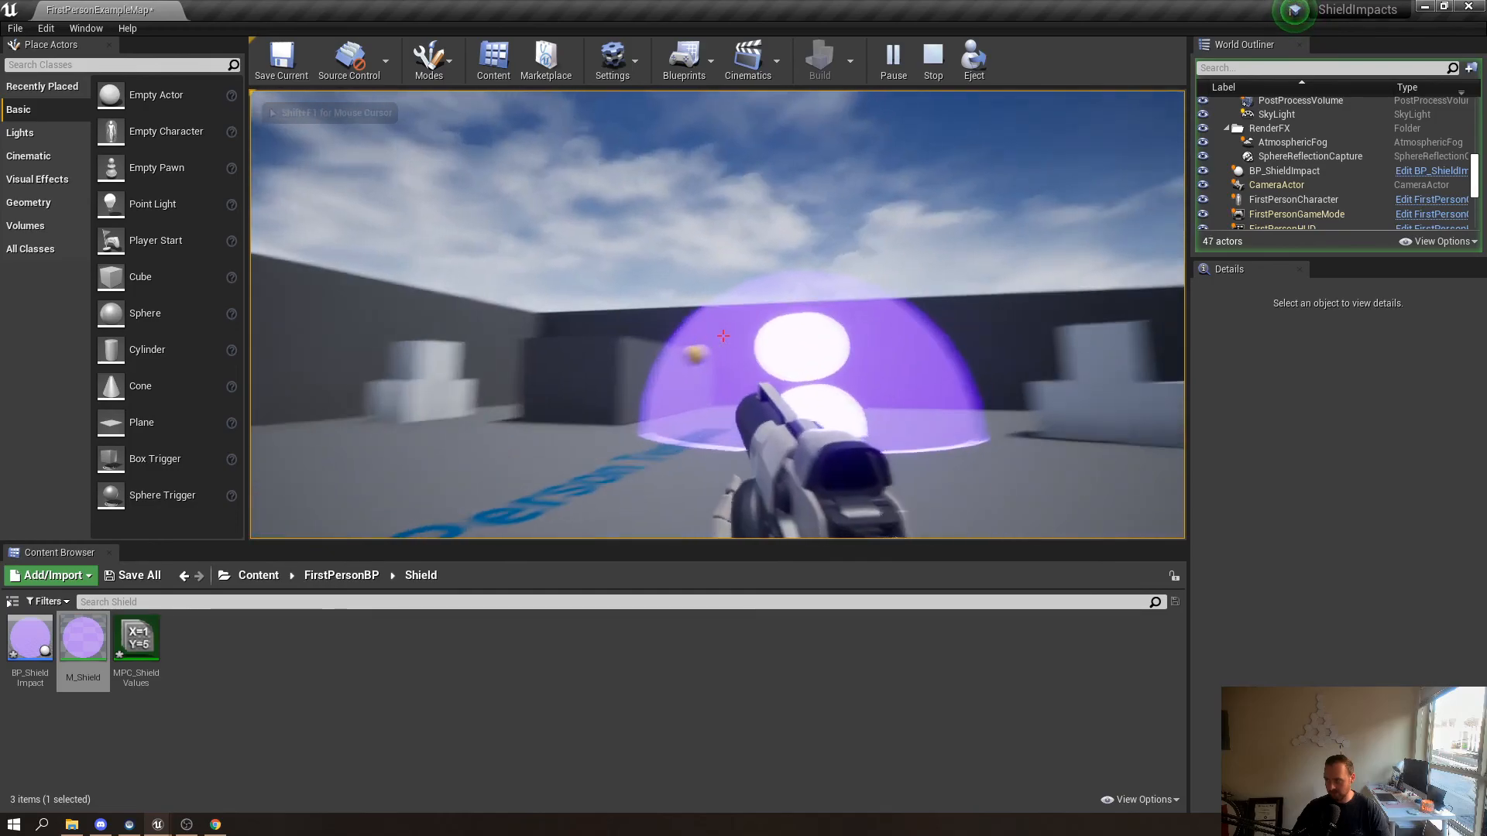
click(722, 335)
key(s)
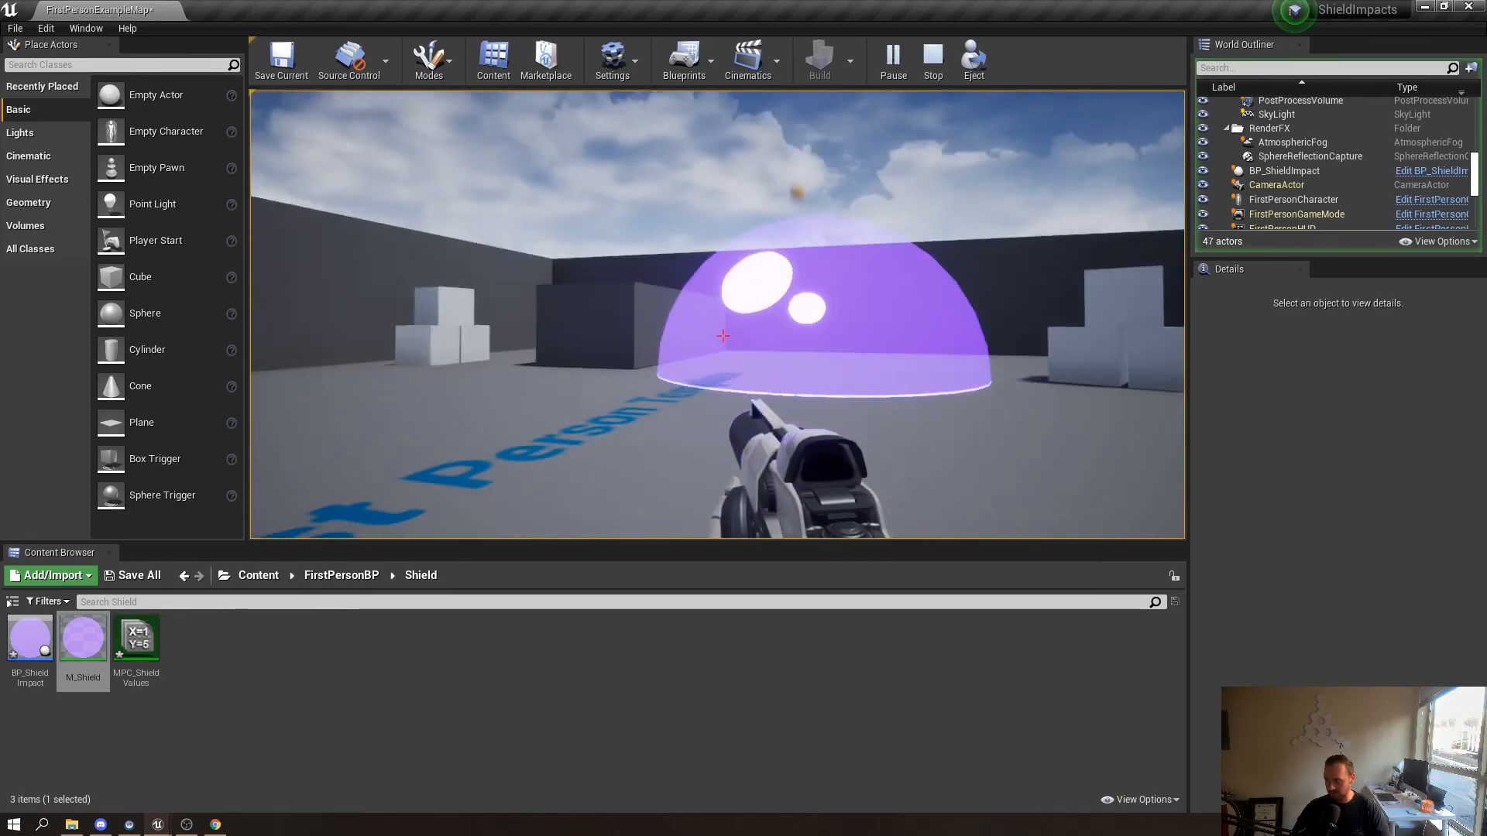
click(722, 336)
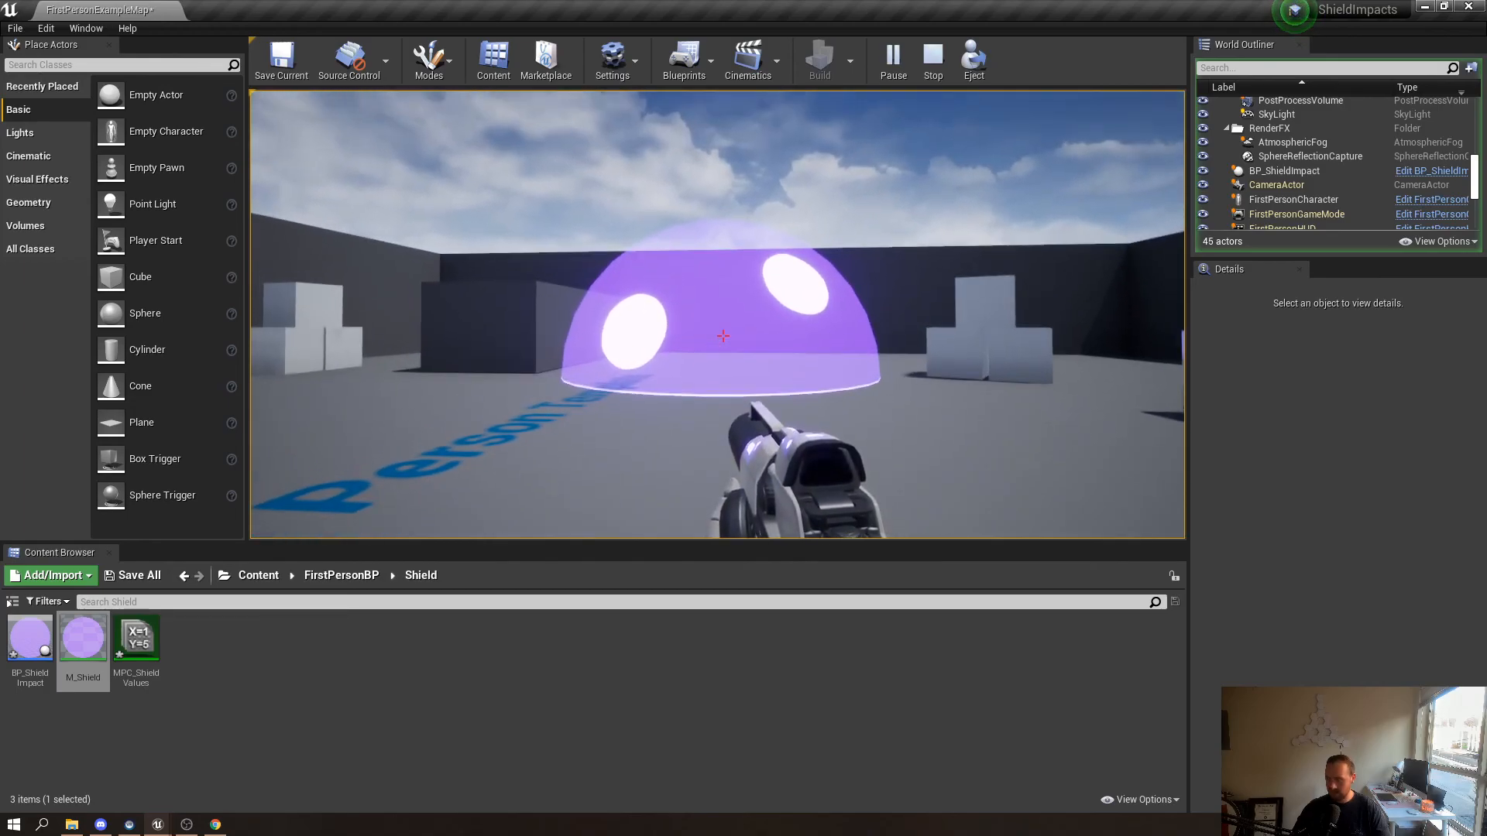
click(722, 335)
click(723, 335)
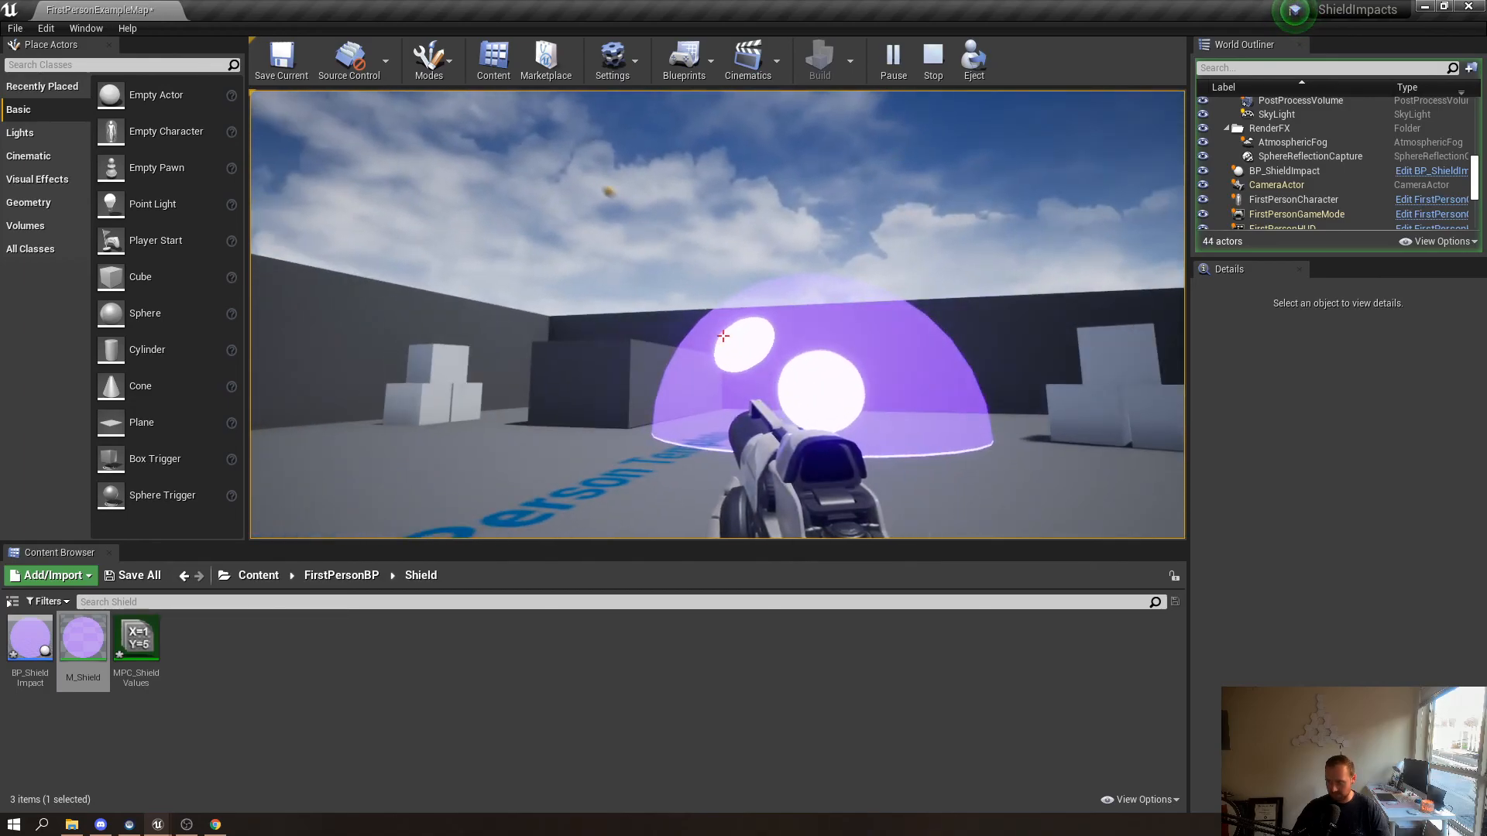
click(722, 335)
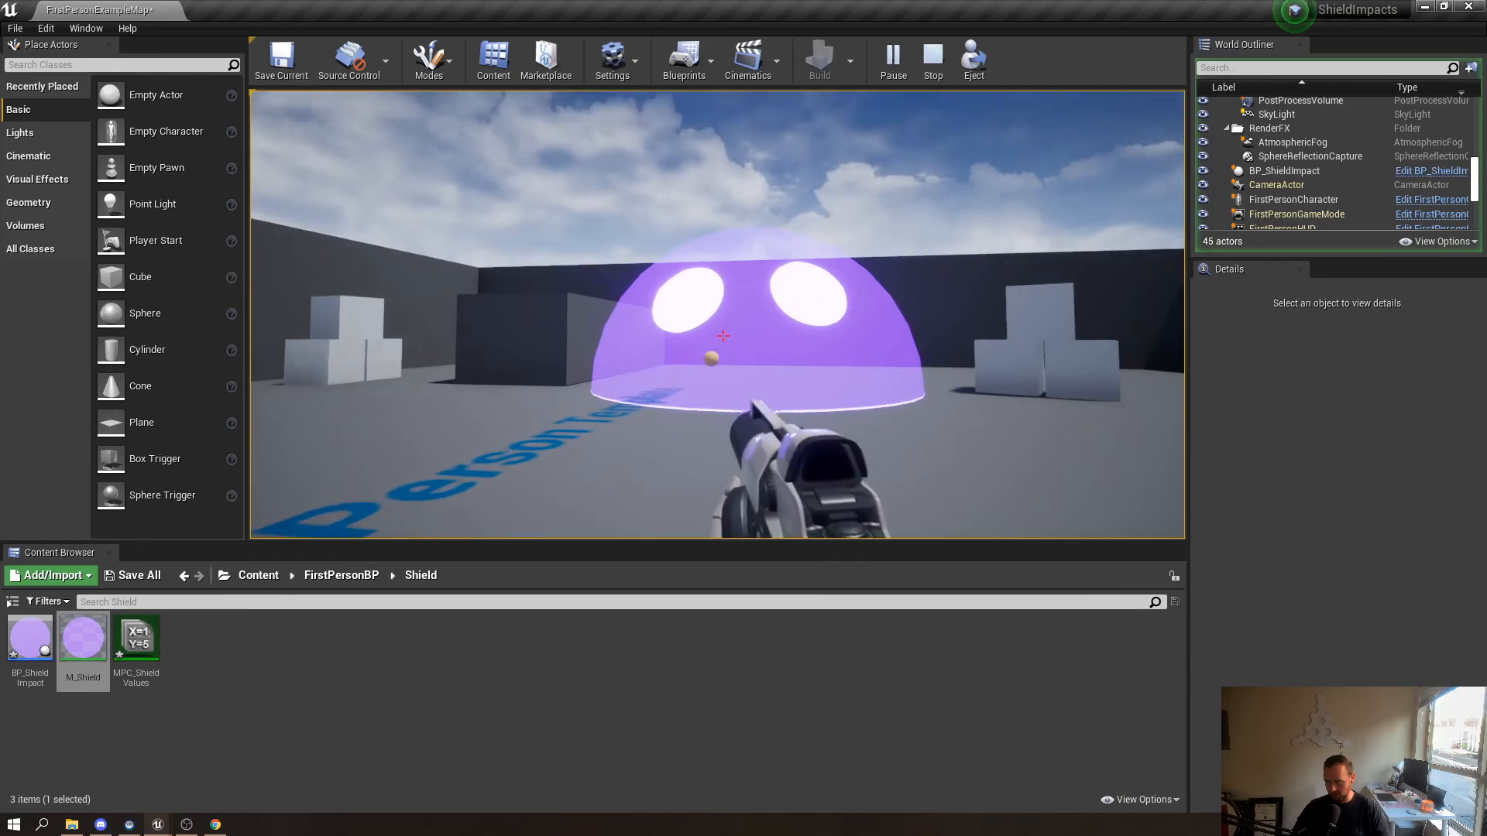
key(a)
click(722, 336)
click(722, 335)
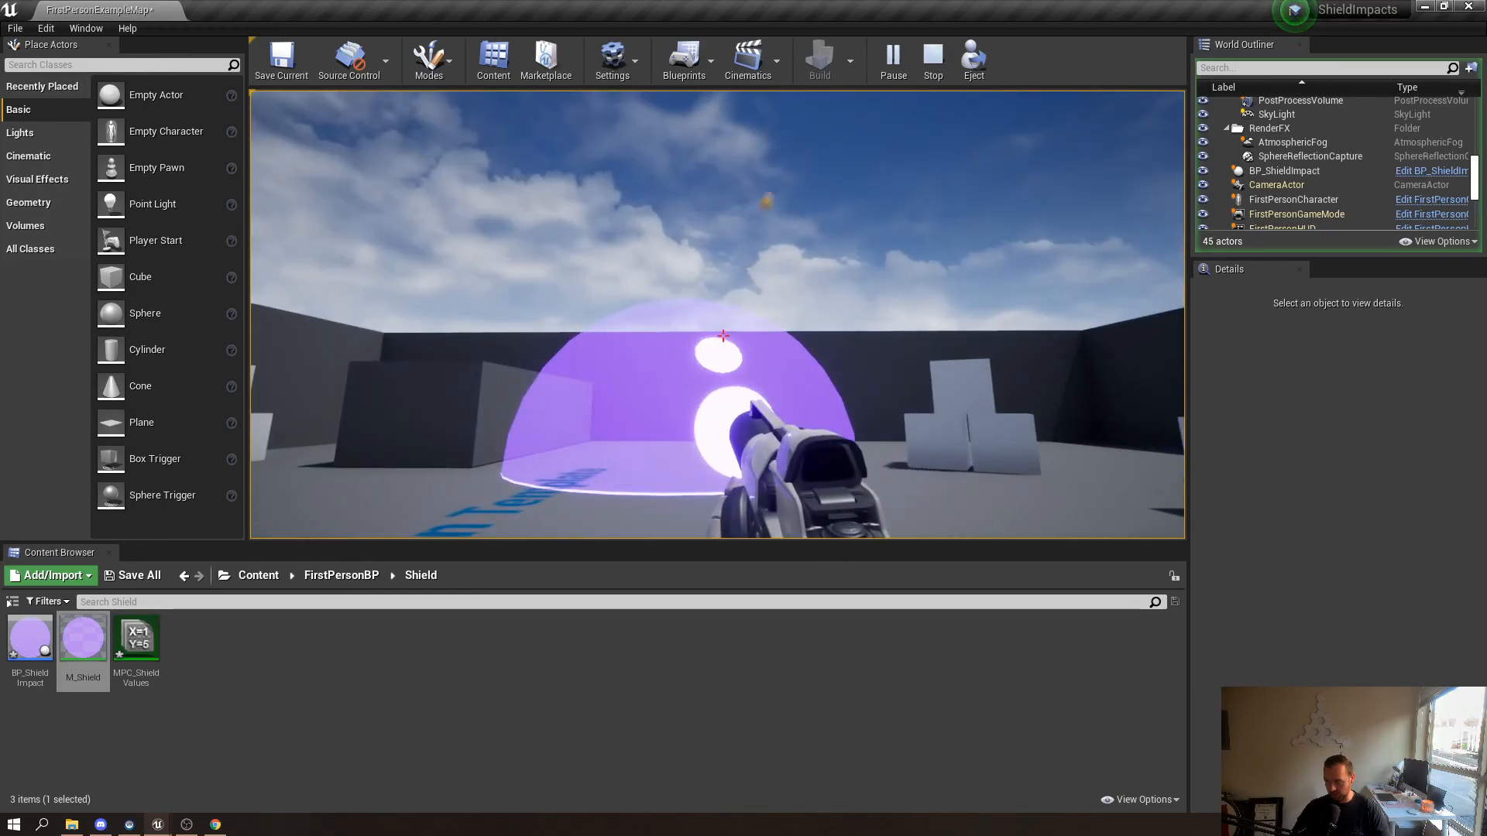
click(723, 335)
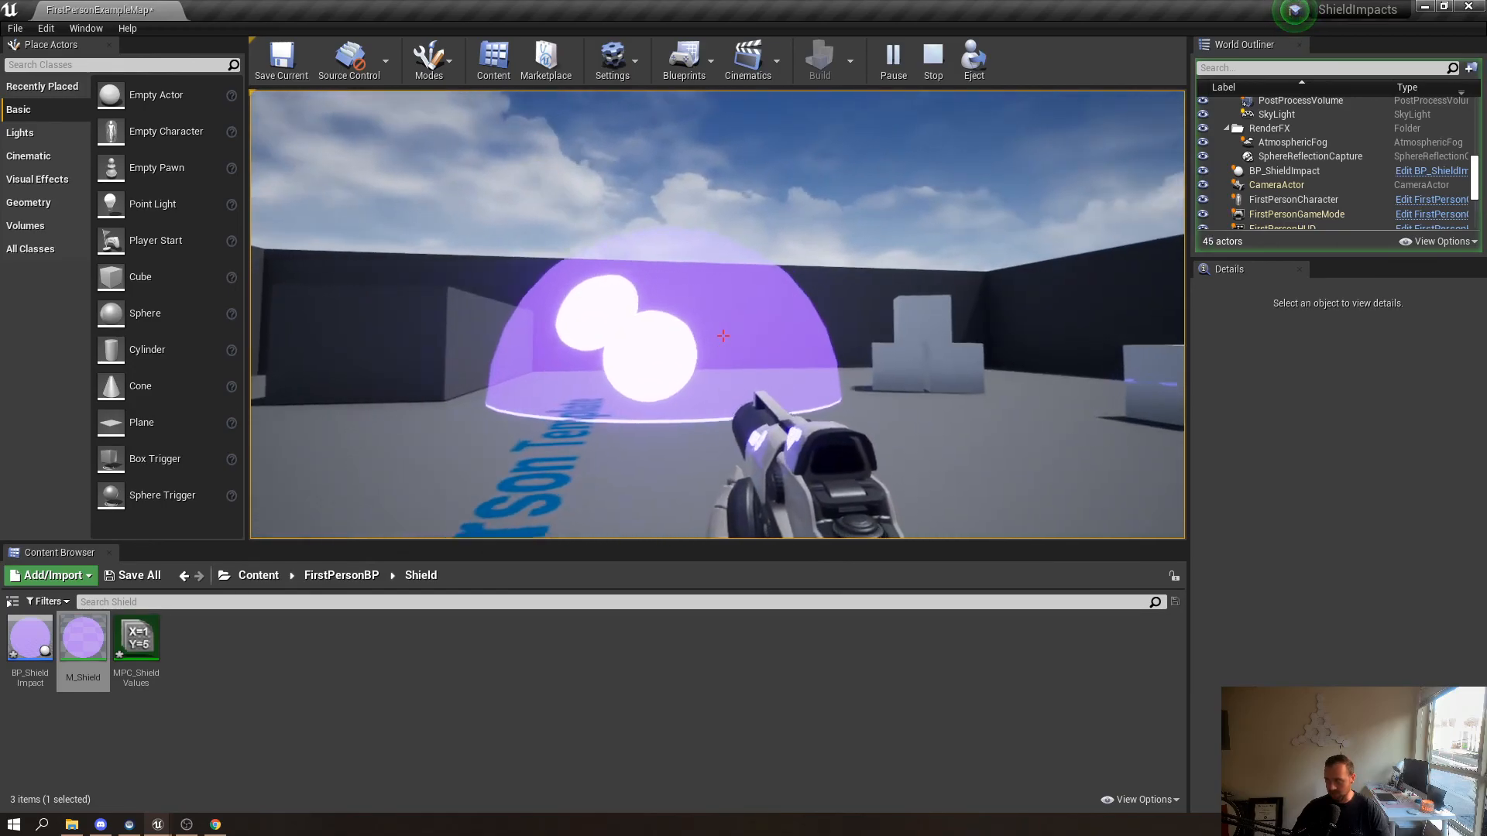
click(722, 336)
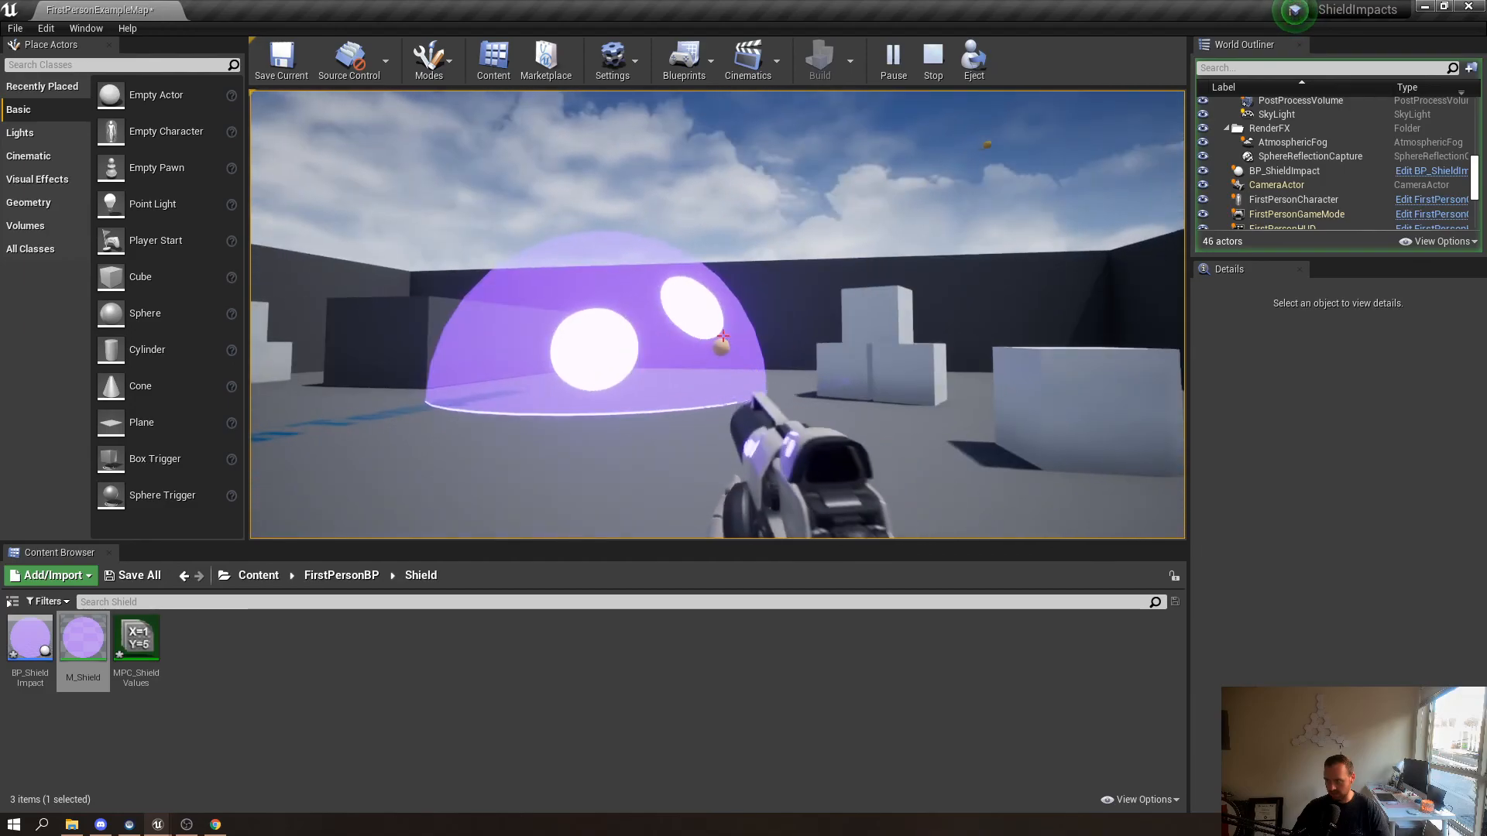
key(a)
click(722, 335)
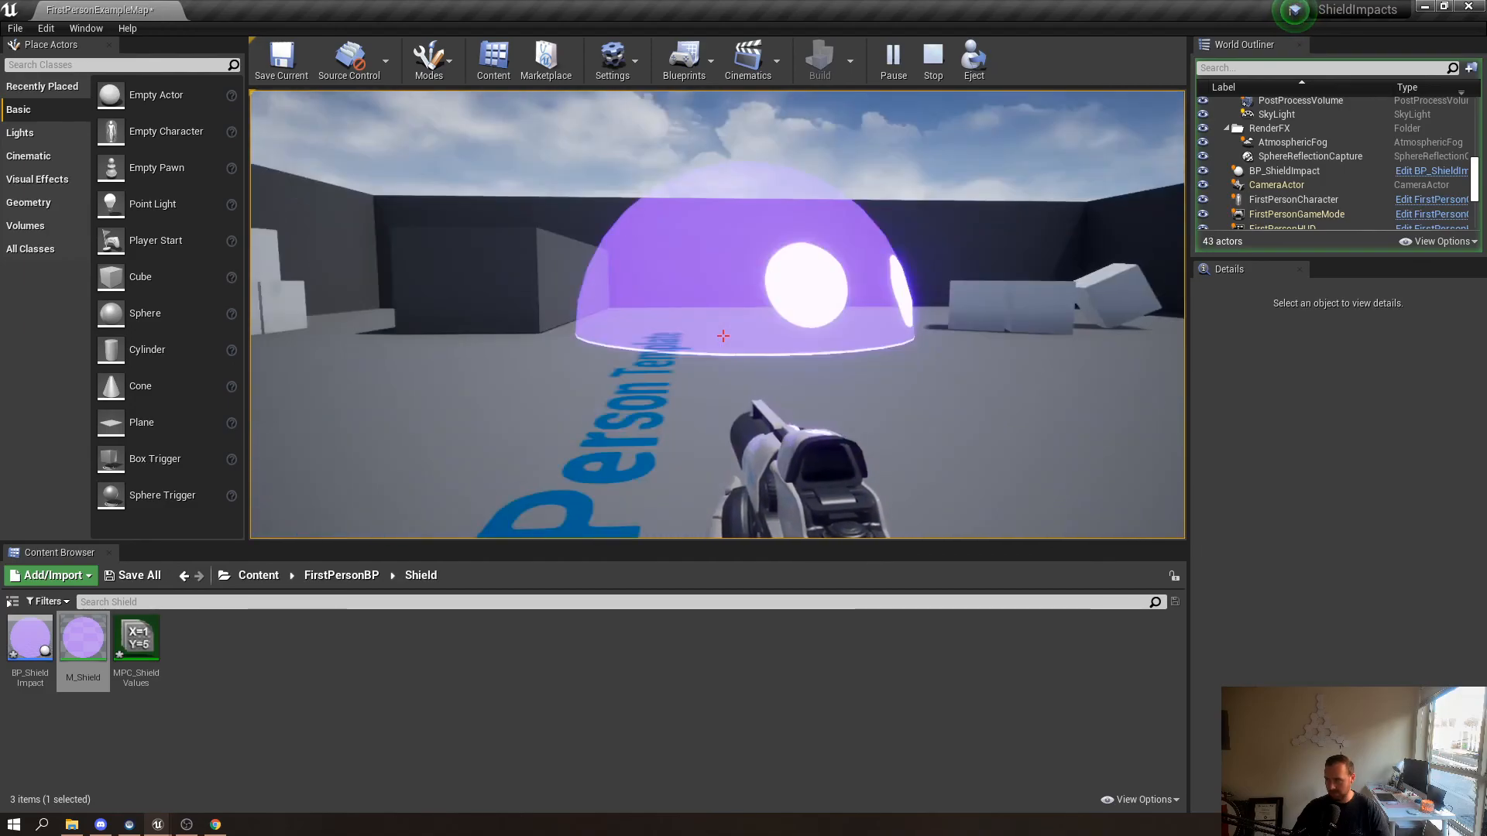
click(723, 335)
click(723, 336)
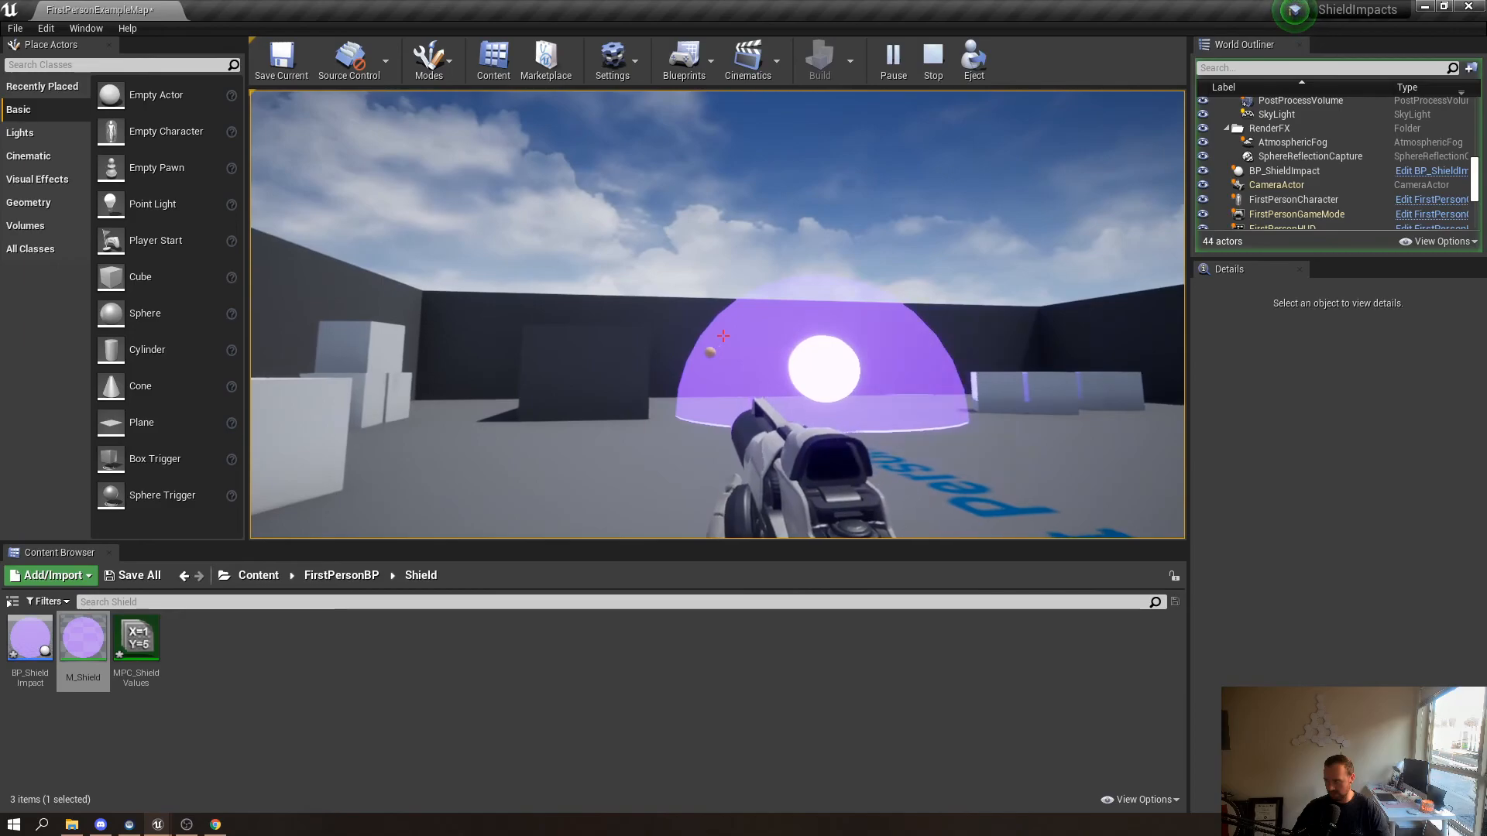
click(722, 335)
key(d)
key(w)
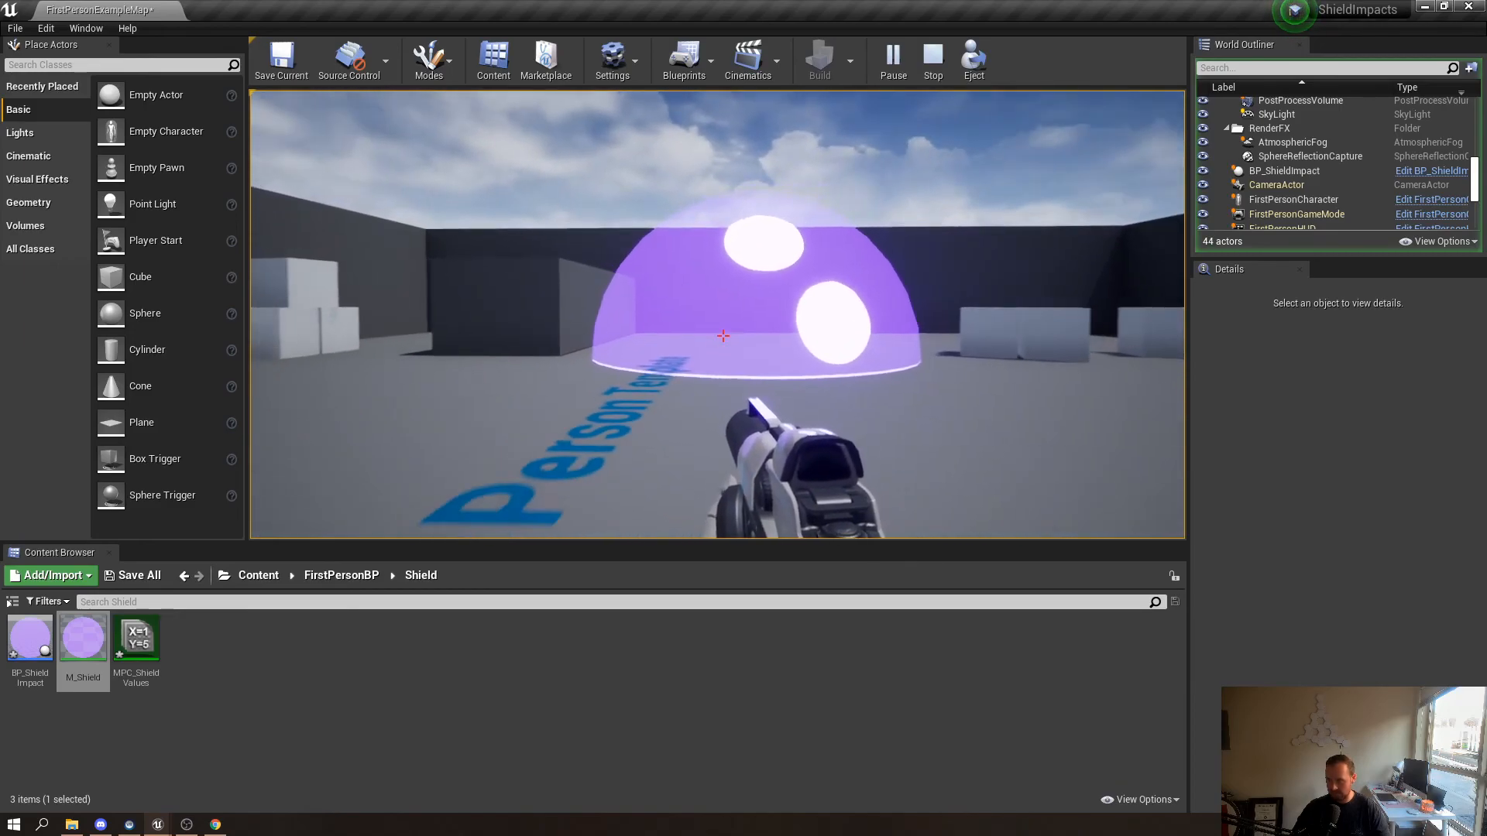
click(723, 335)
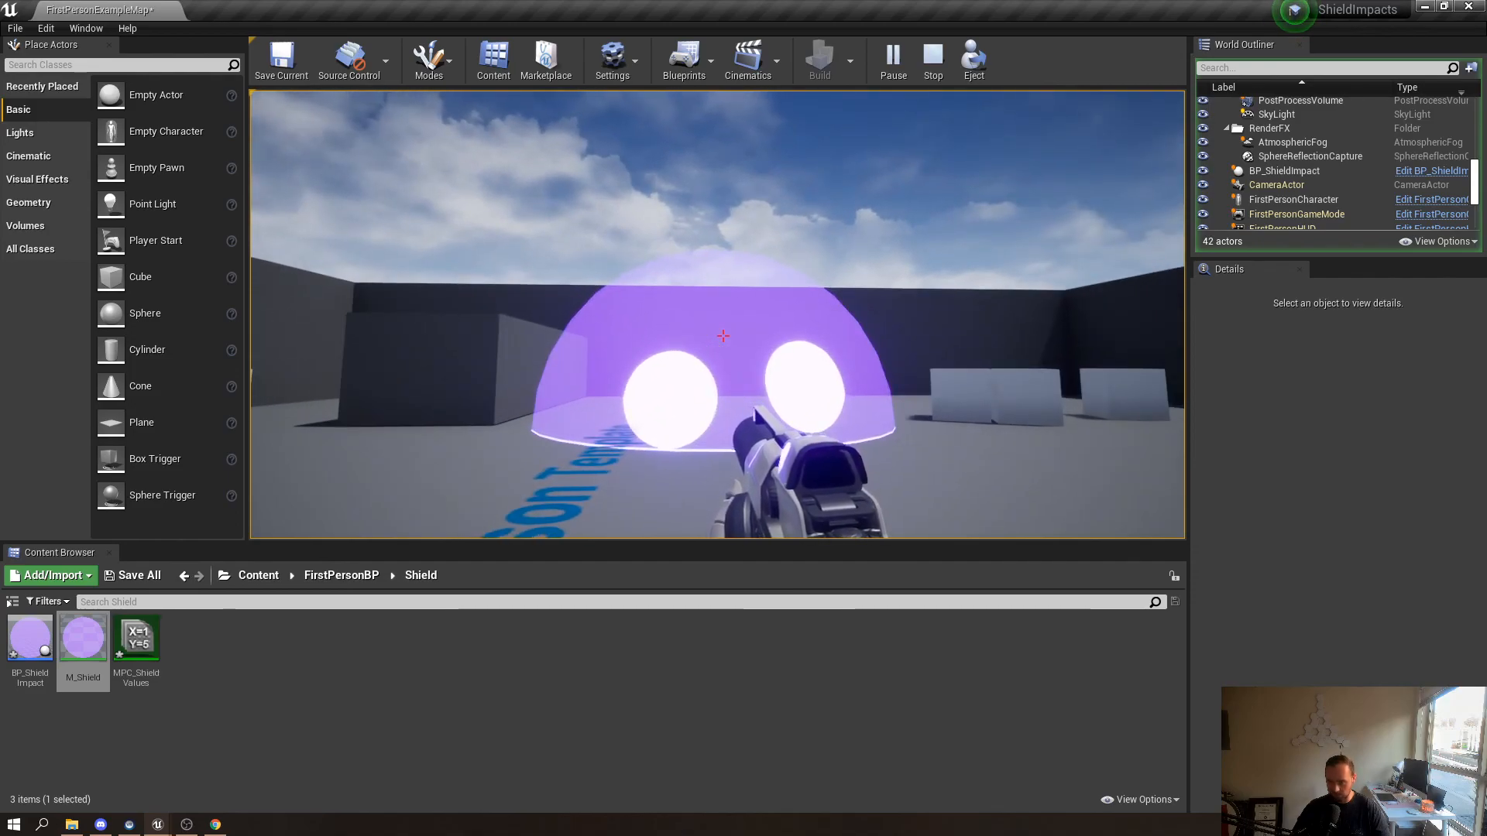
key(Escape)
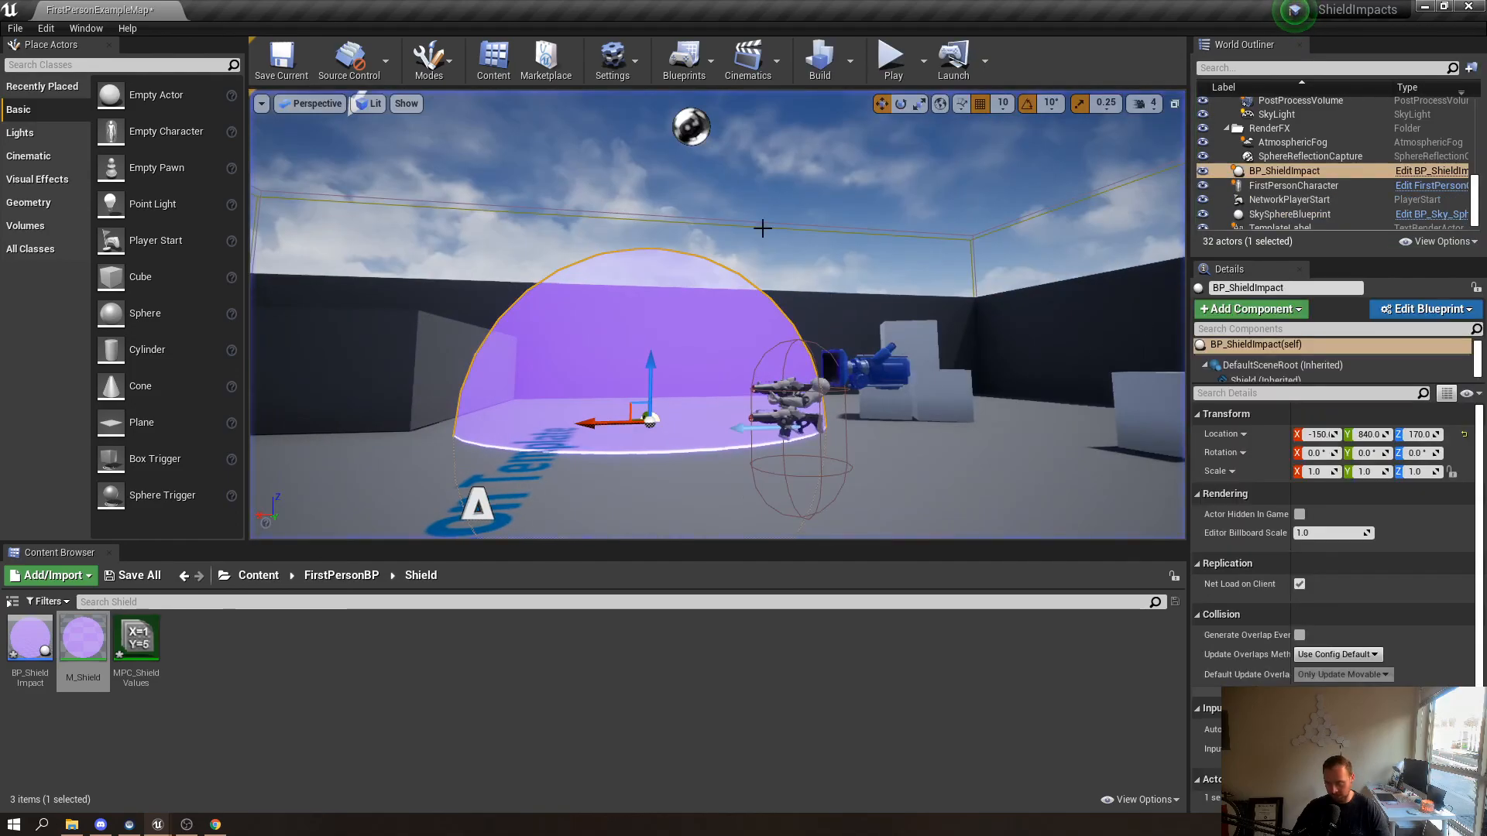
In the M_Shield material graph, move the Multiply node that feeds both If nodes higher, closer to the color and emissive nodes
drag(0, 216, 974, 0)
click(290, 11)
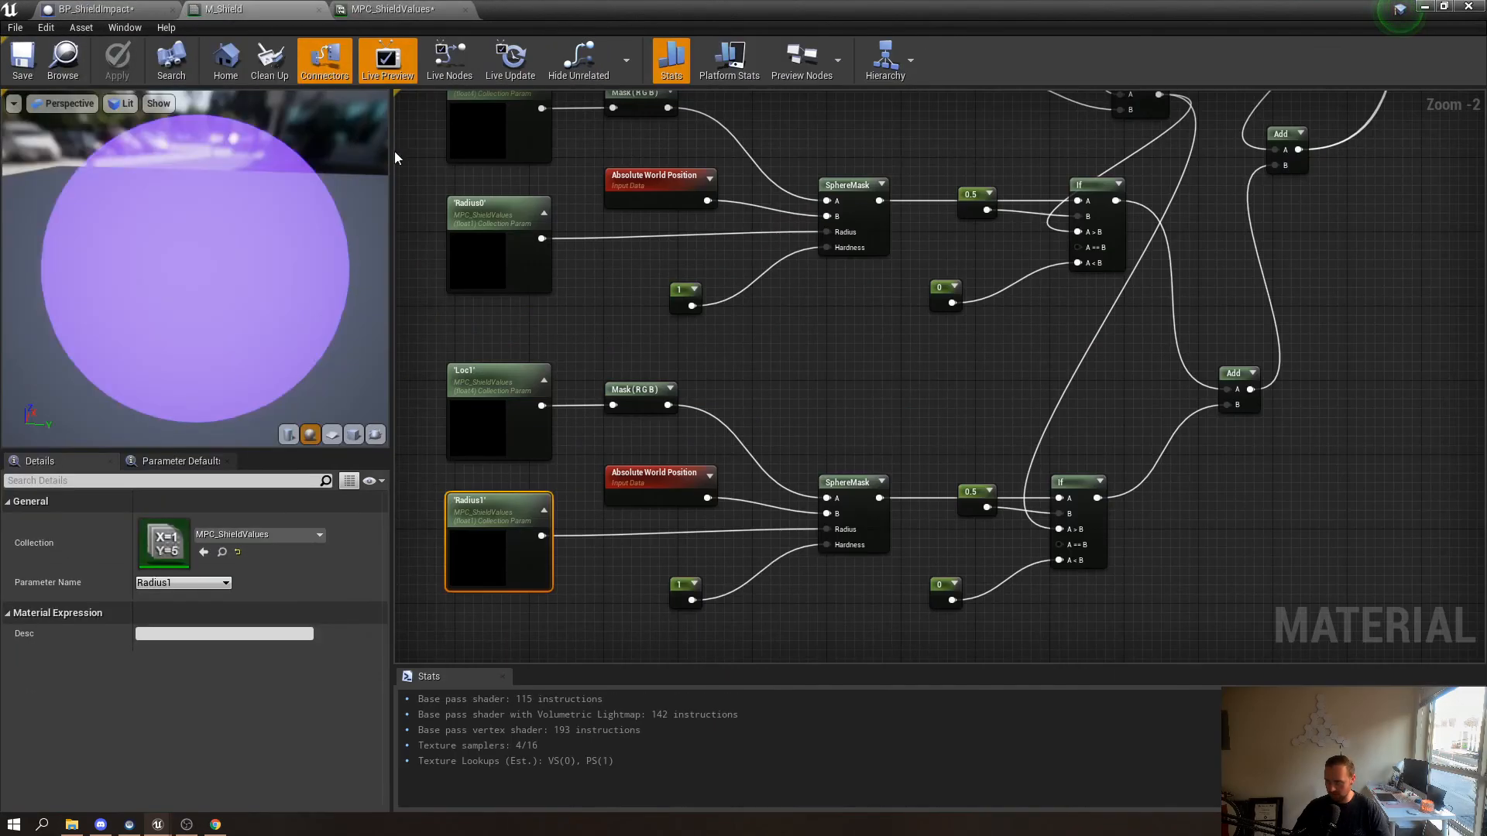
scroll(596, 388, down, 3)
drag(550, 476, 929, 243)
drag(844, 284, 830, 363)
click(857, 342)
drag(862, 312, 858, 250)
right_drag(851, 316, 718, 399)
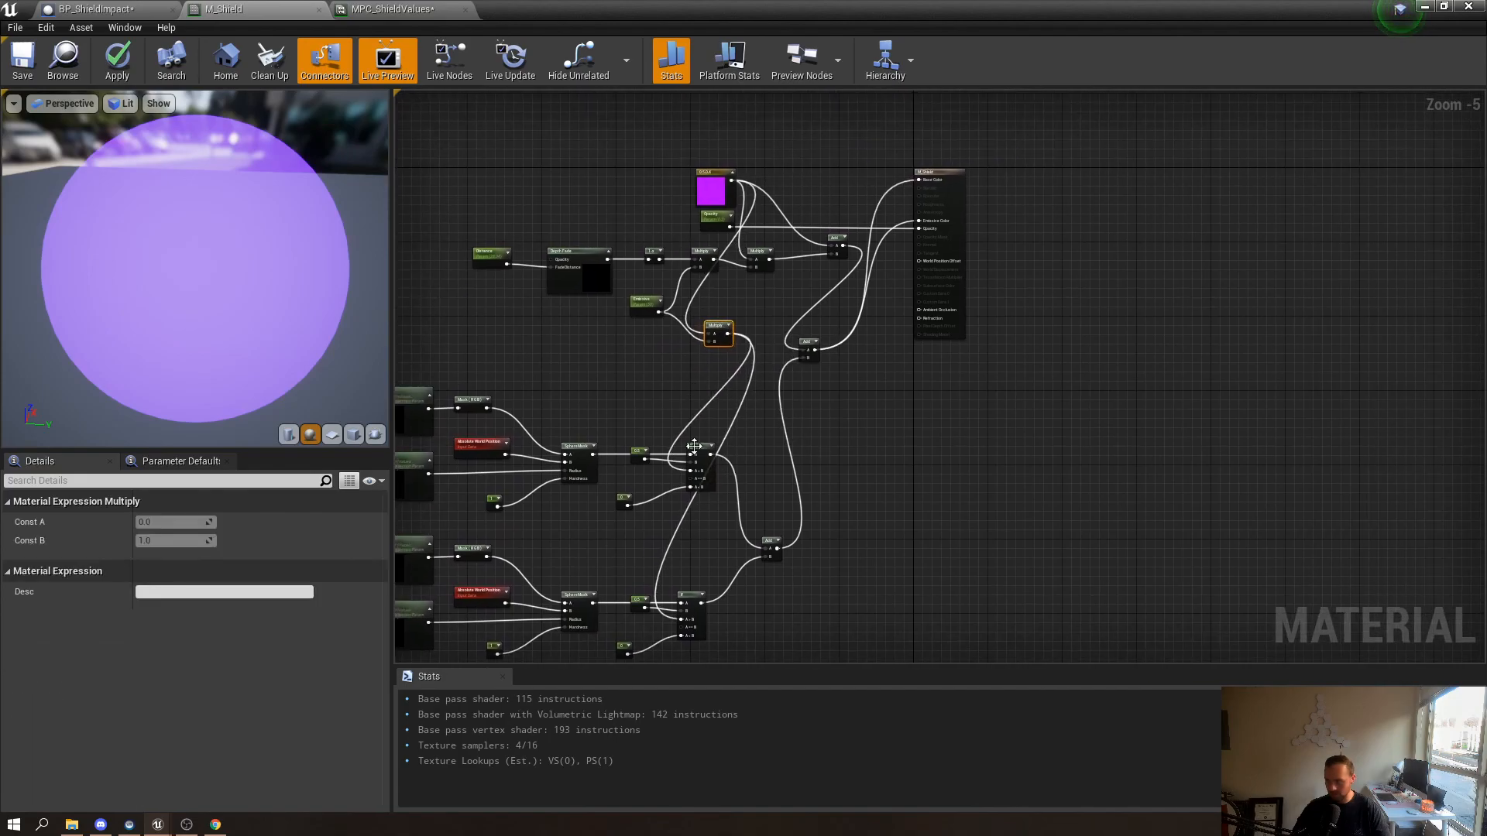
Examine the first impact's If node, SphereMask and hardness constant in M_Shield, along with the overall graph layout
scroll(603, 443, up, 4)
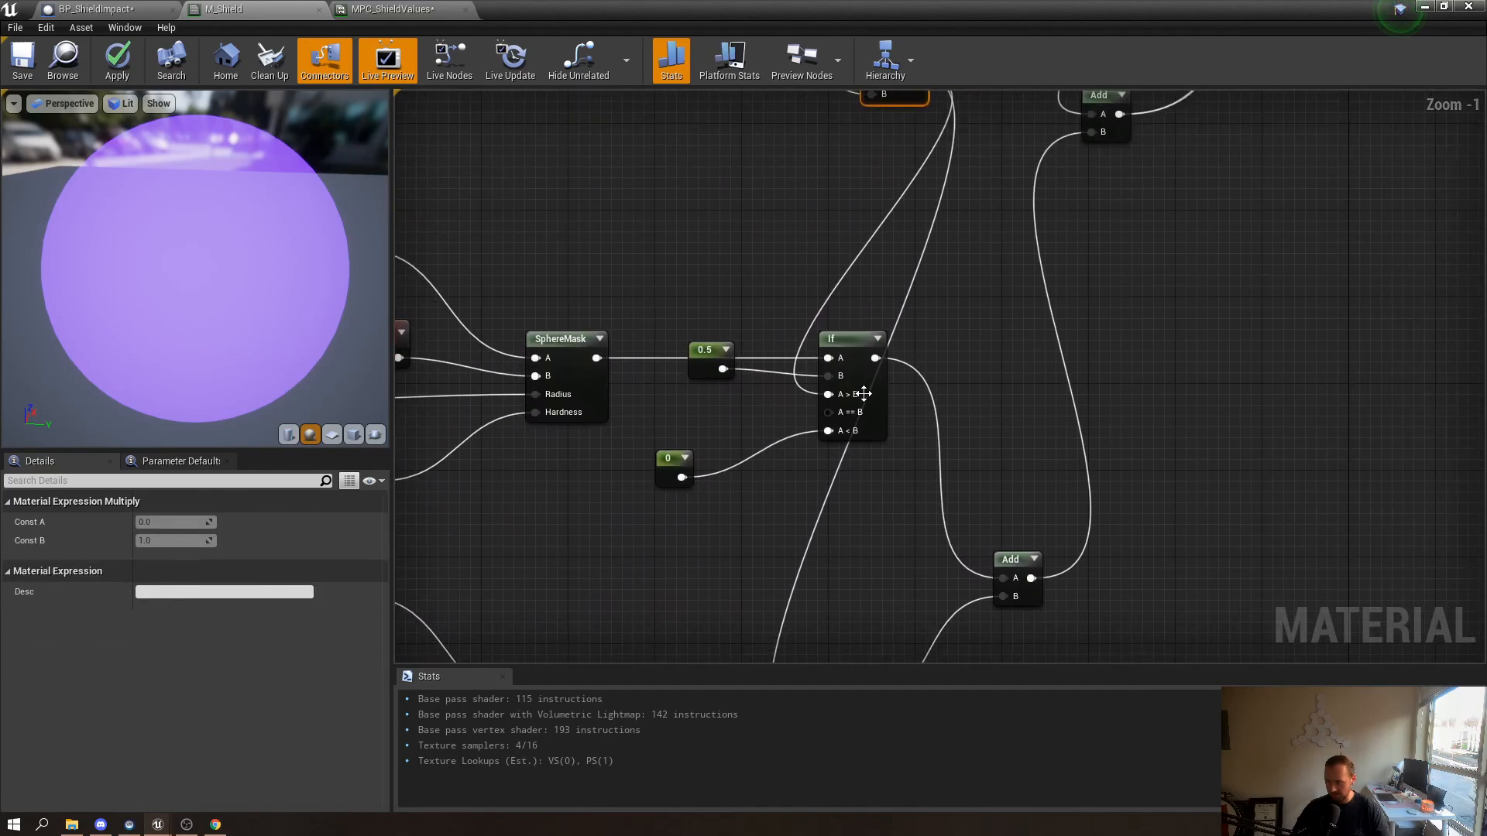
click(860, 378)
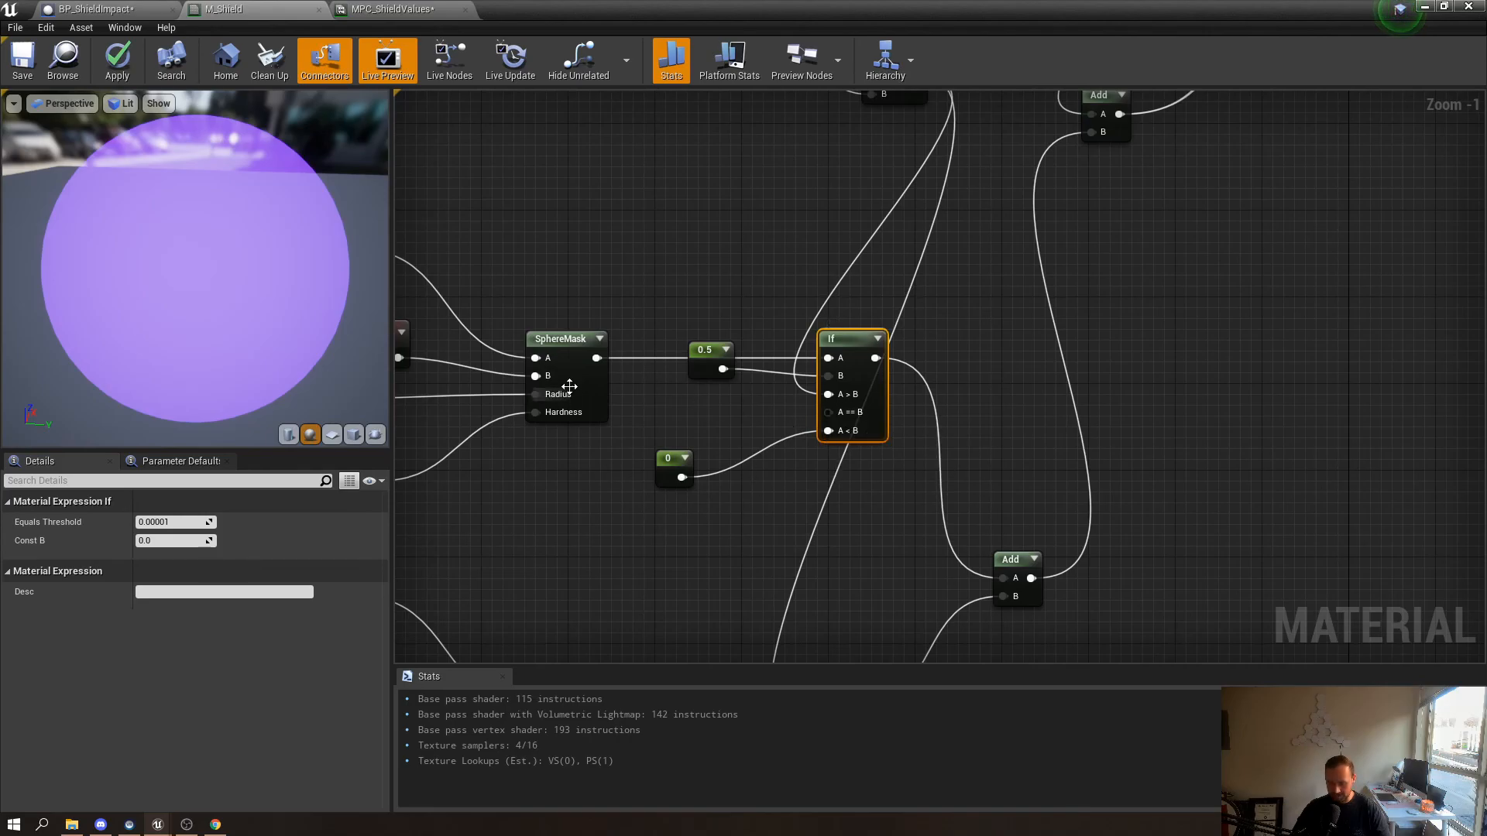
right_drag(645, 453, 861, 426)
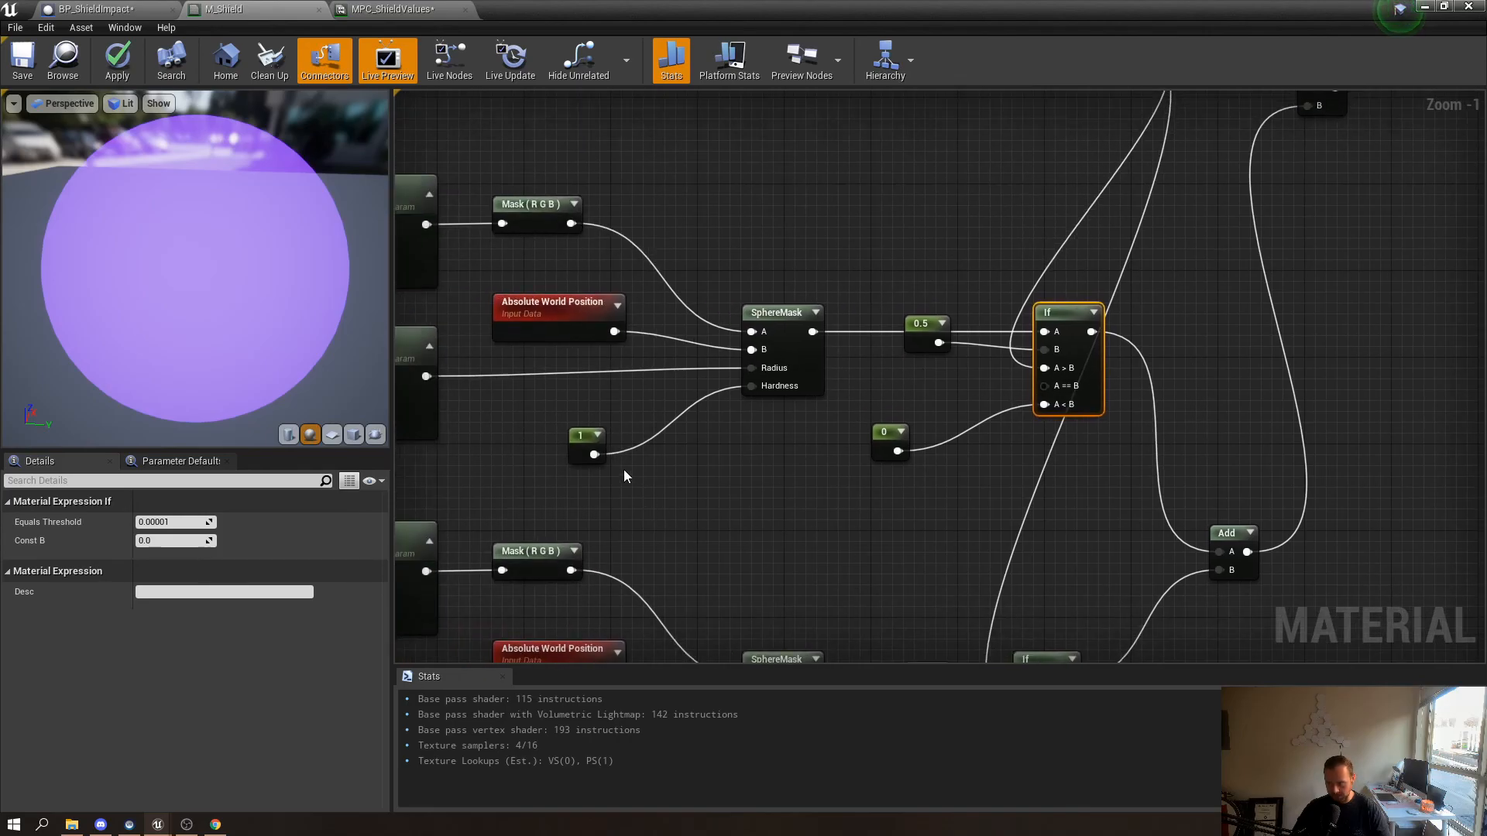
click(581, 446)
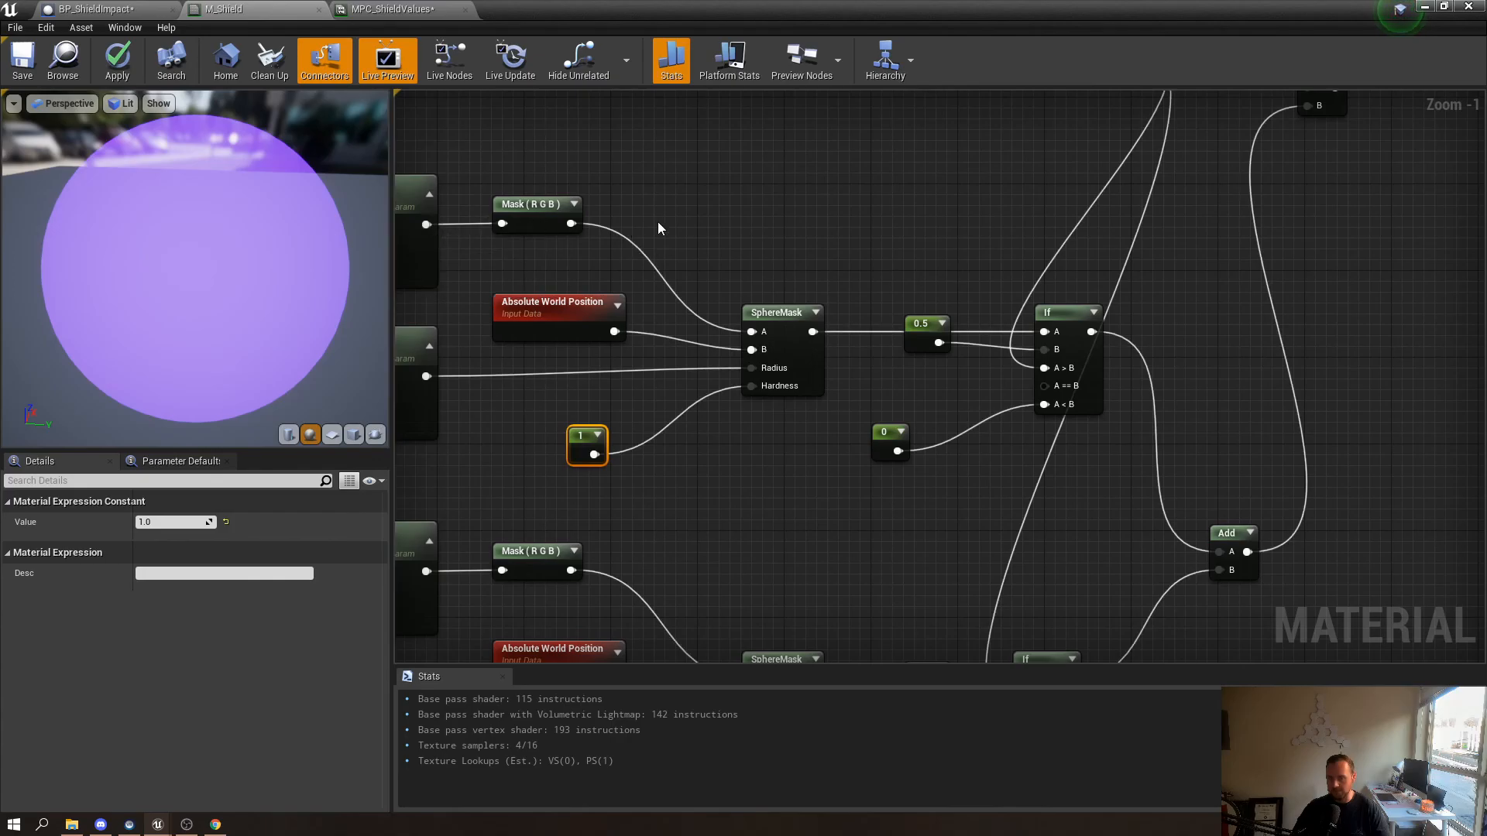
right_drag(836, 238, 849, 449)
scroll(849, 449, down, 2)
scroll(849, 455, down, 1)
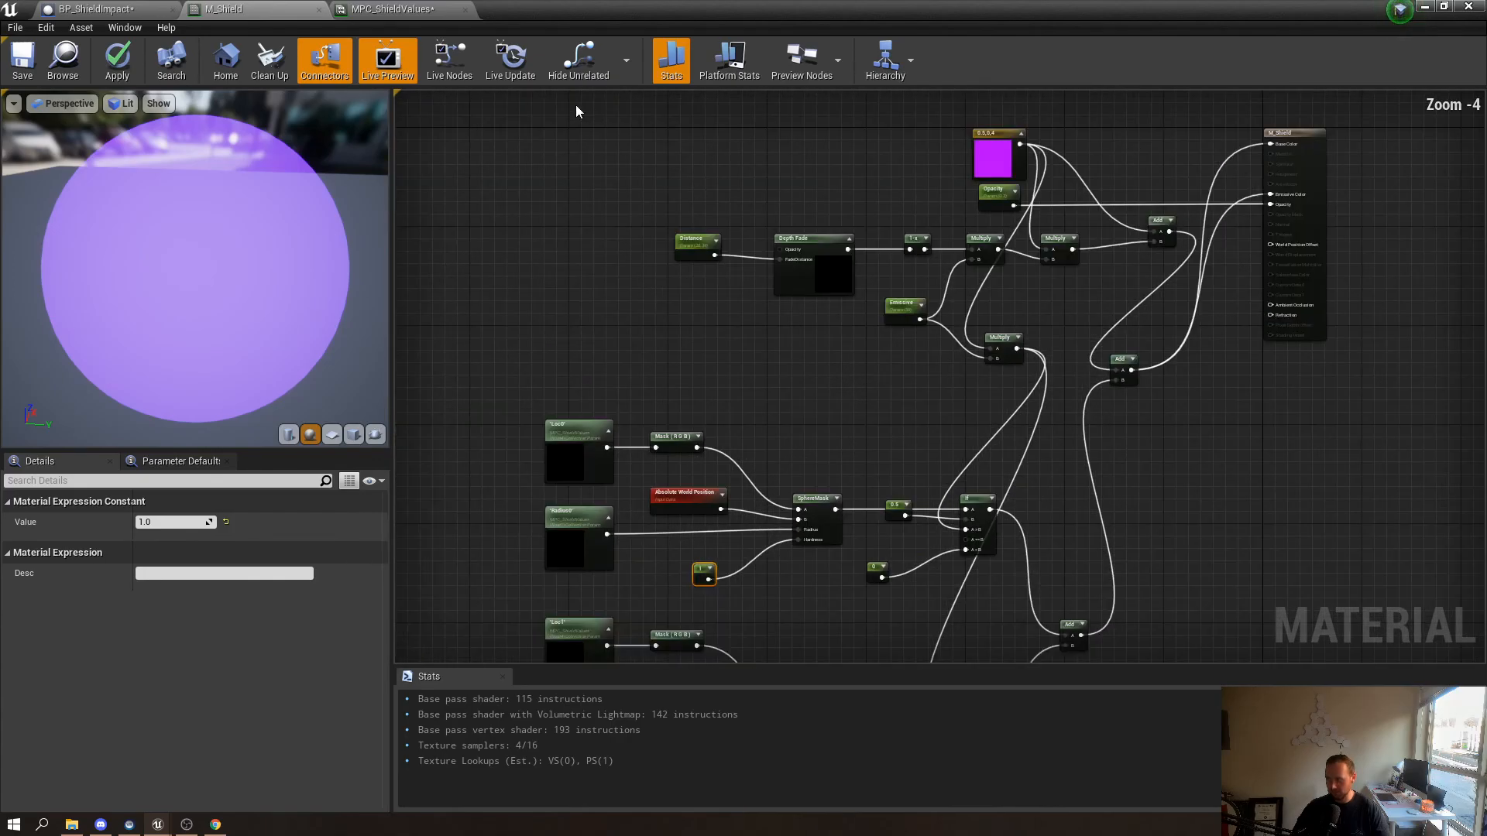
Return to the level and playtest it, firing at spots across the shield while backing away and strafing to examine two overlapping or separate impacts
click(179, 10)
drag(525, 10, 0, 189)
scroll(633, 275, down, 5)
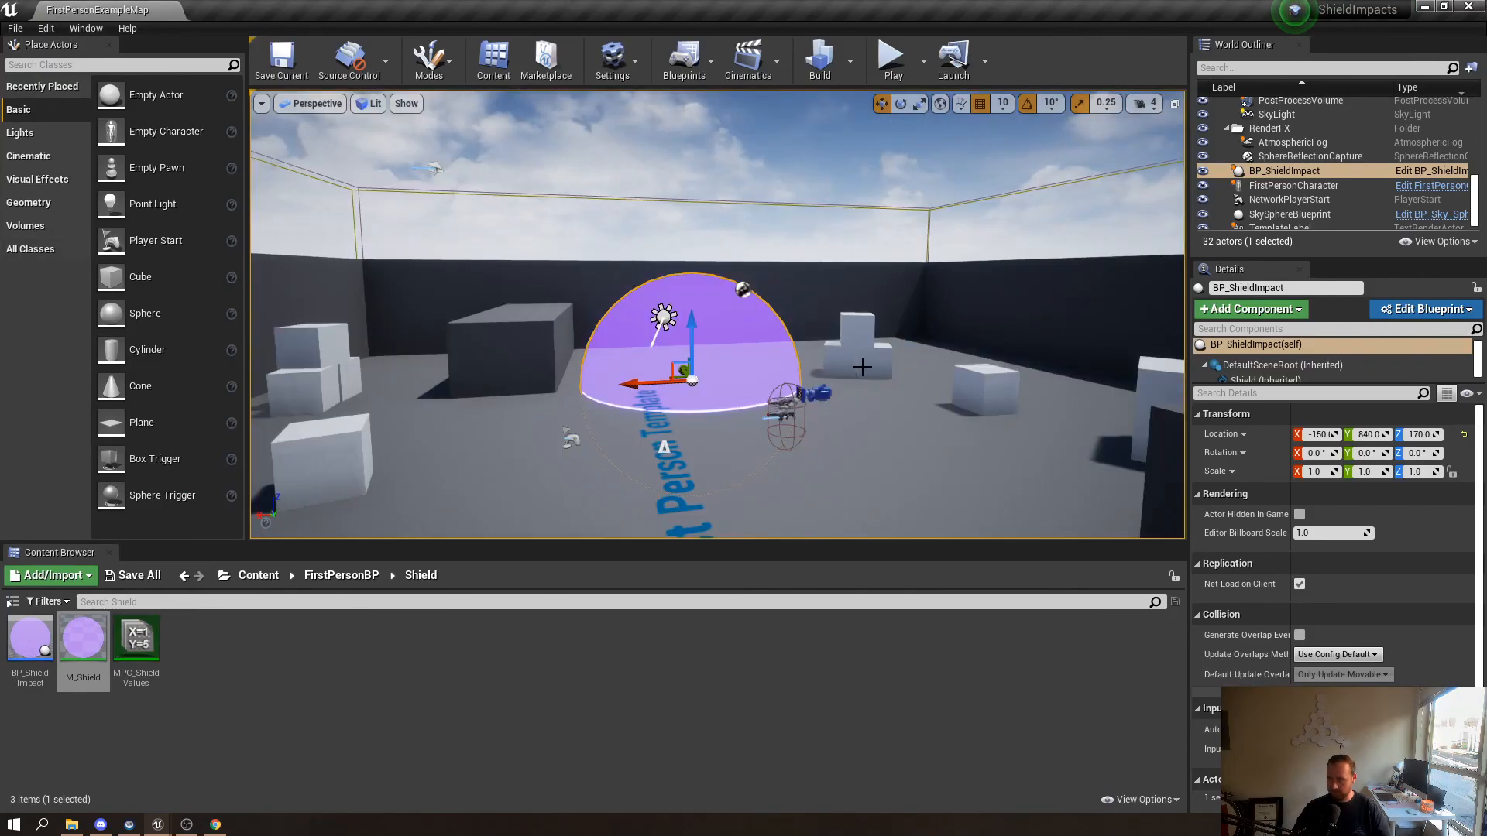
scroll(860, 365, up, 4)
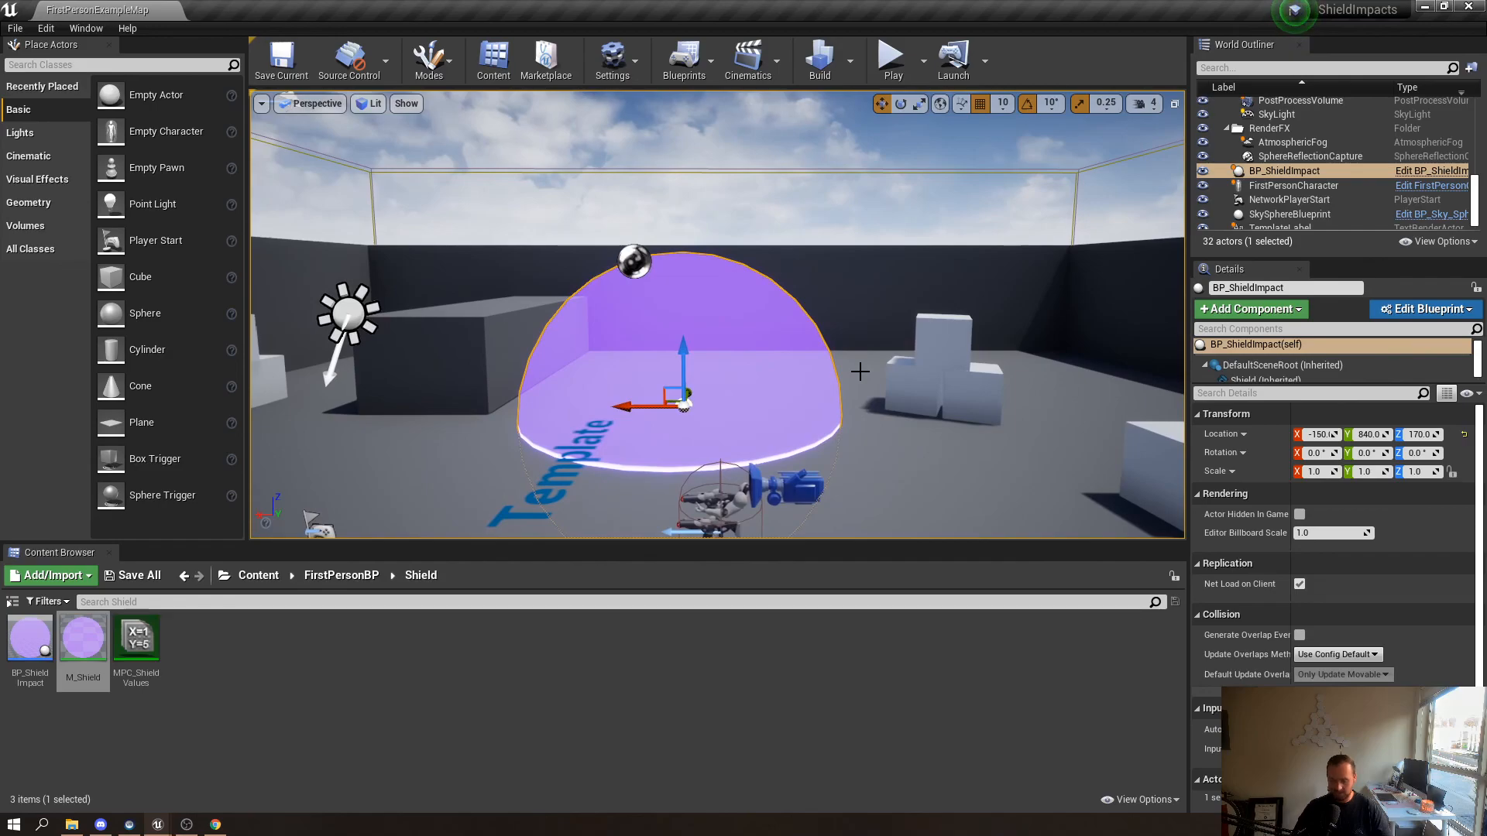
key(alt+p)
click(865, 378)
click(723, 336)
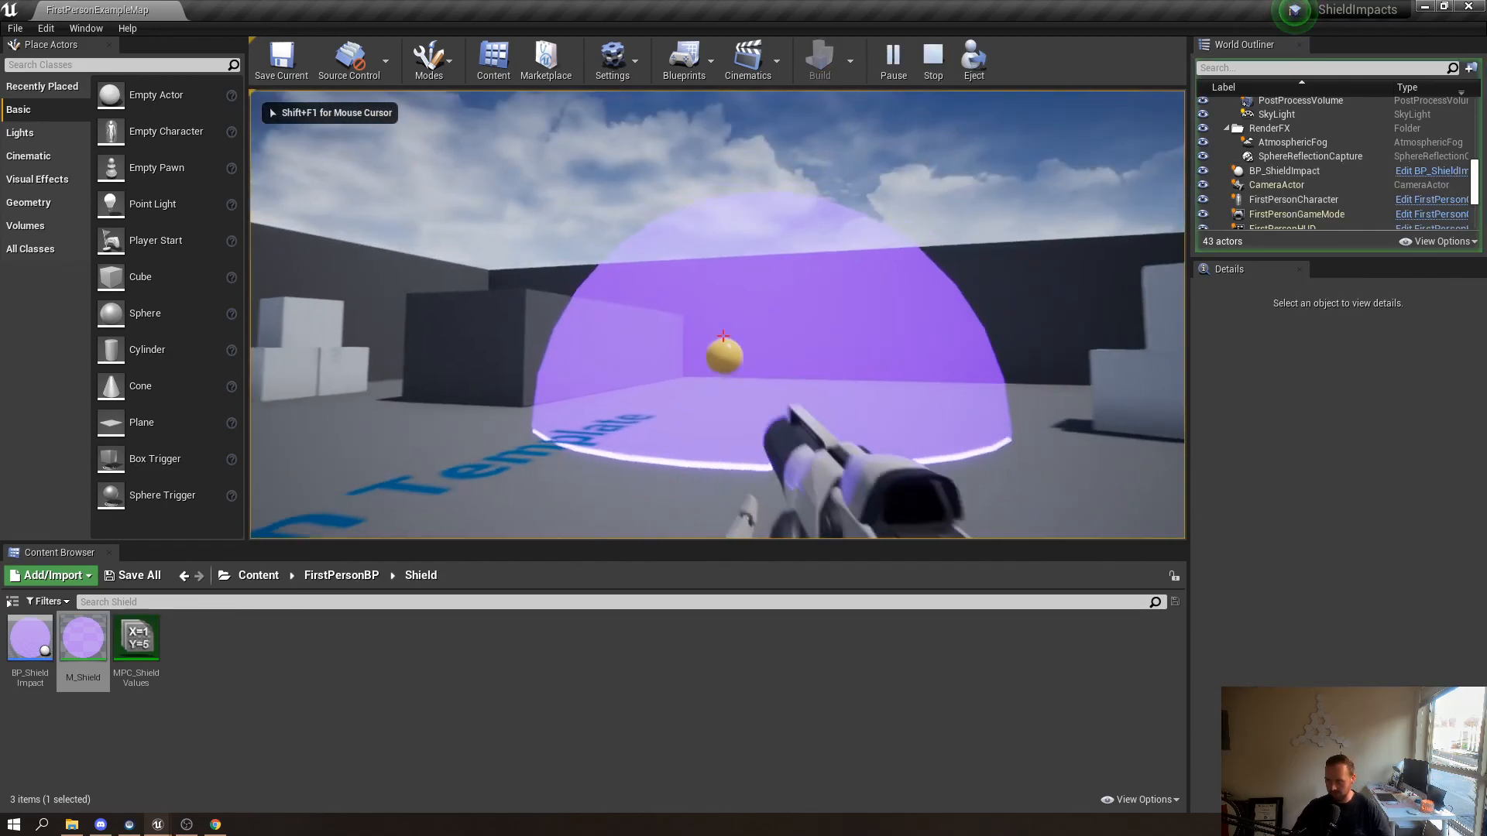
key(s)
click(723, 336)
click(722, 336)
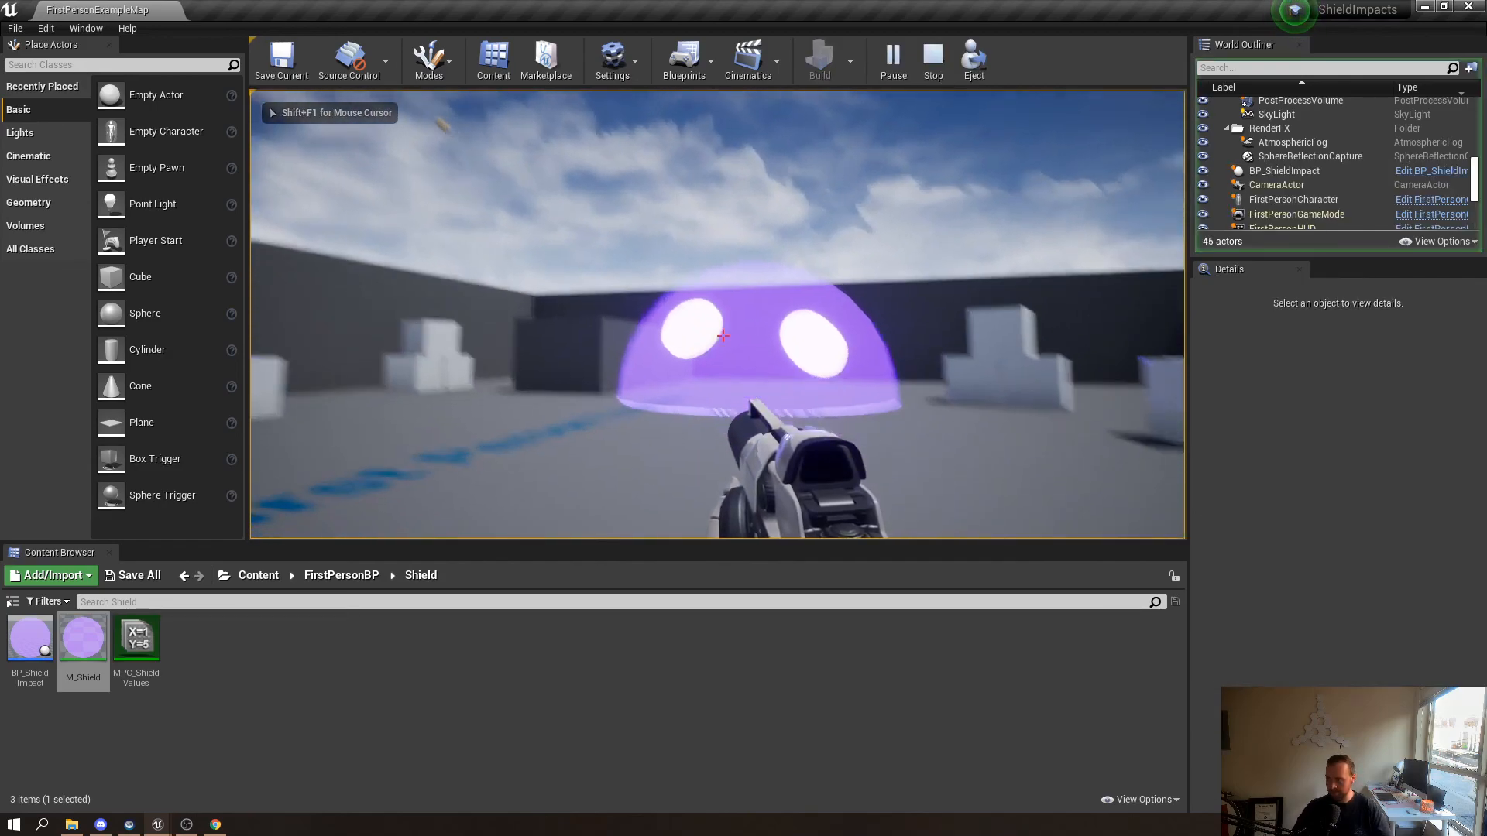
click(723, 336)
click(723, 336)
key(d)
click(723, 336)
click(722, 336)
key(a)
click(722, 336)
click(723, 336)
click(723, 336)
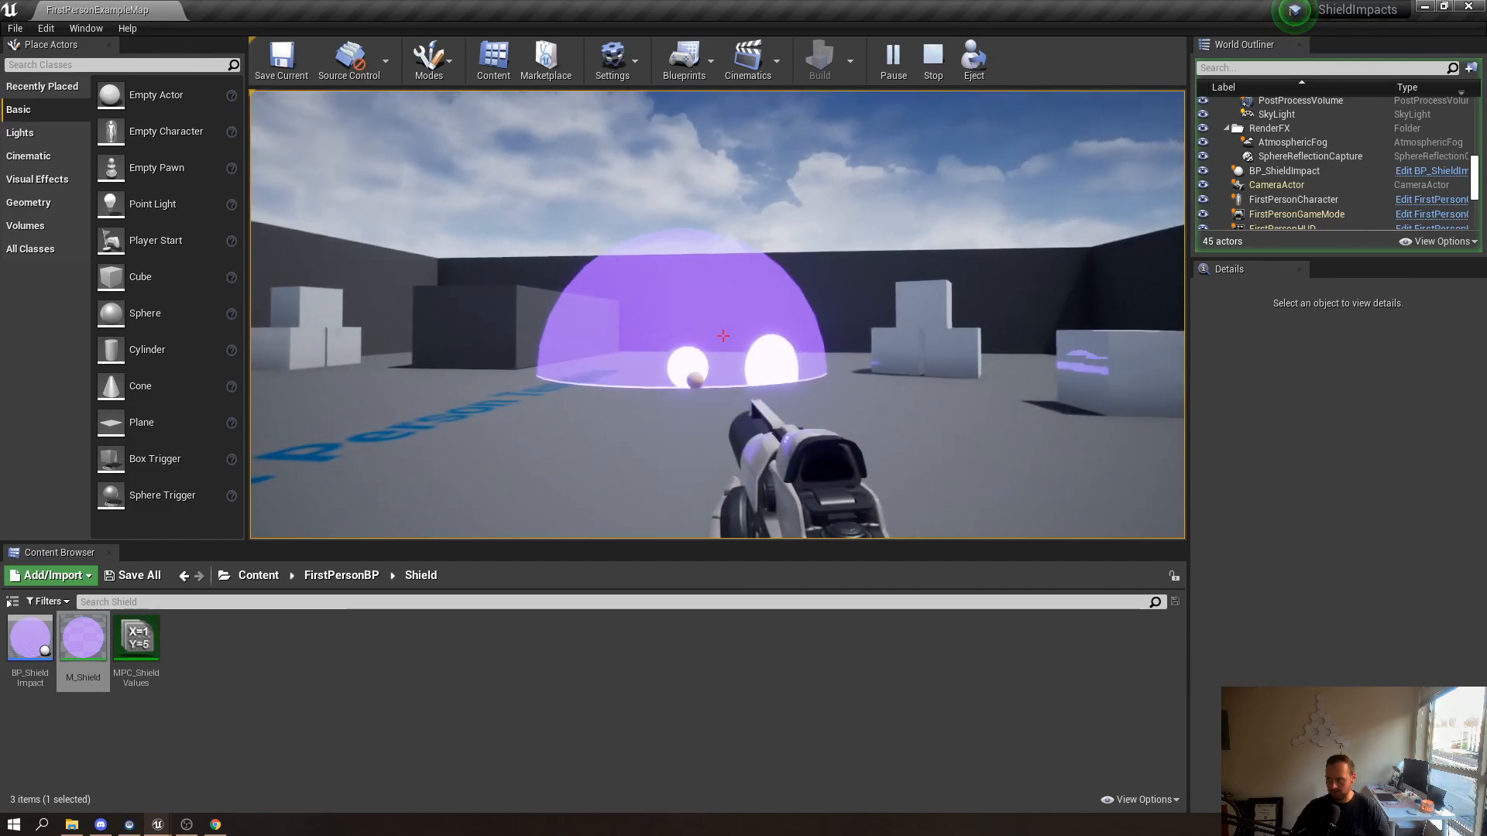
click(723, 336)
key(a)
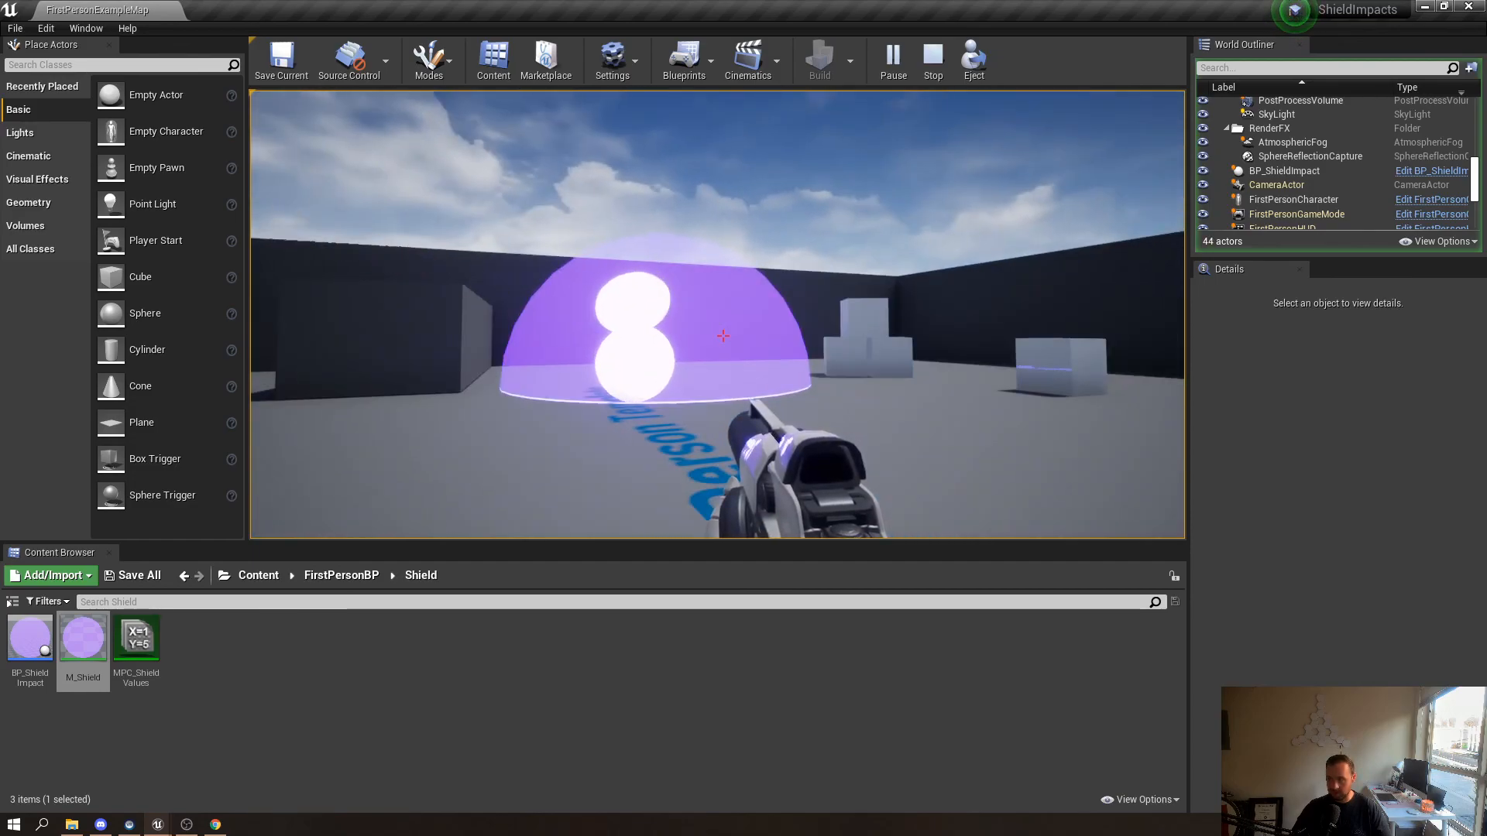
key(d)
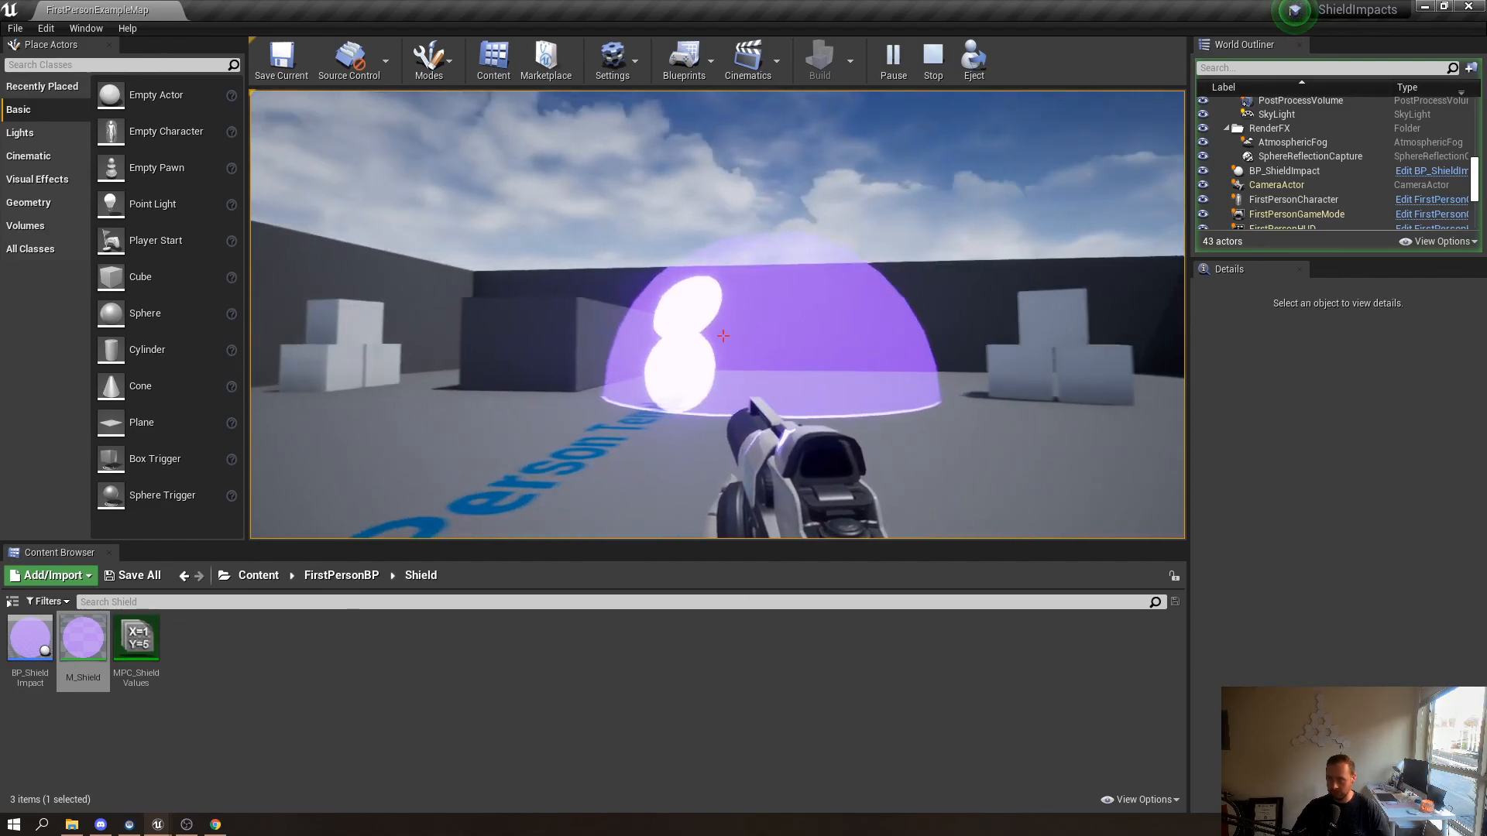
click(723, 336)
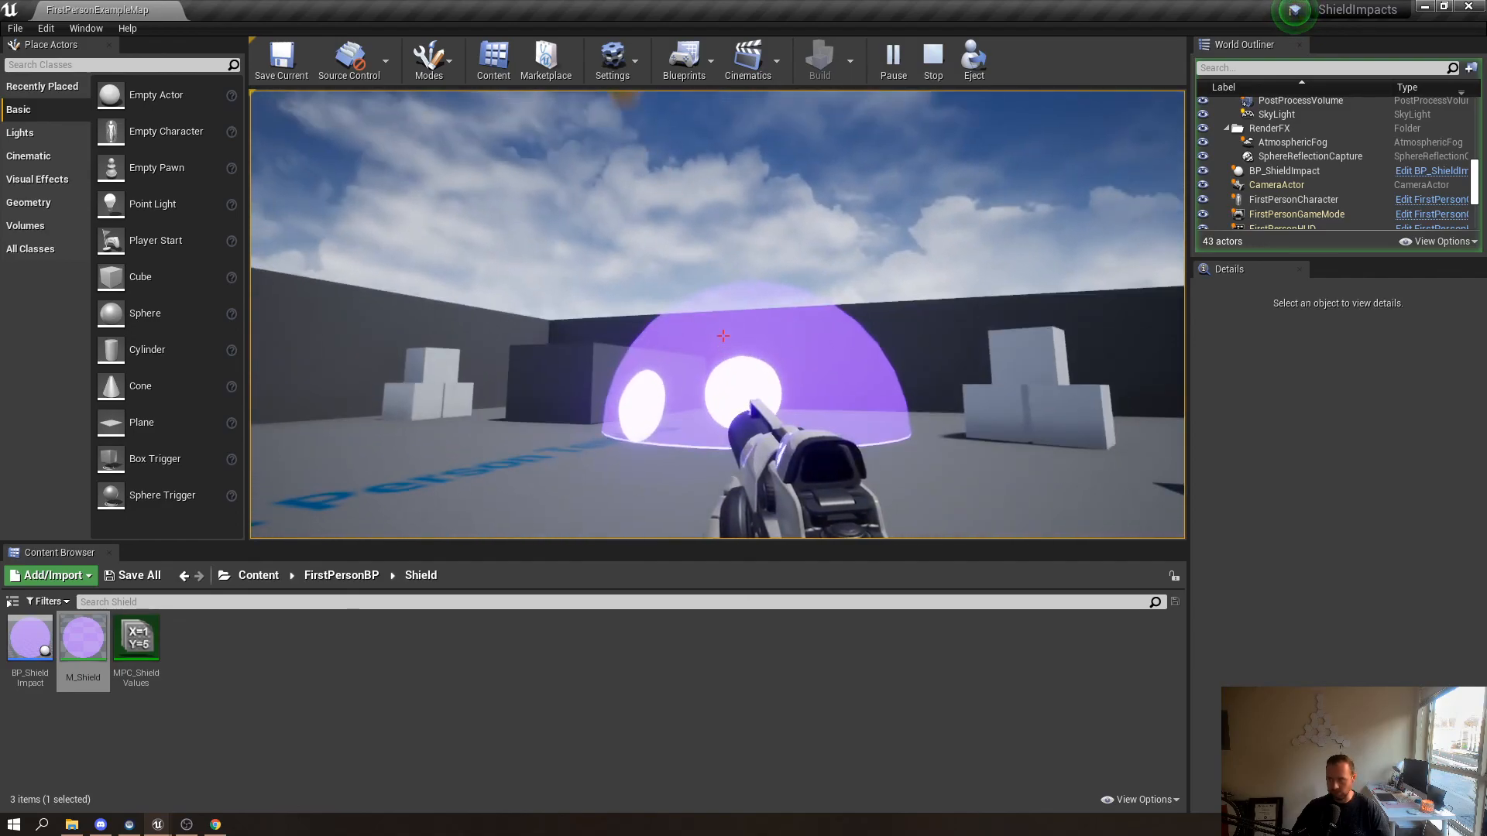
click(722, 336)
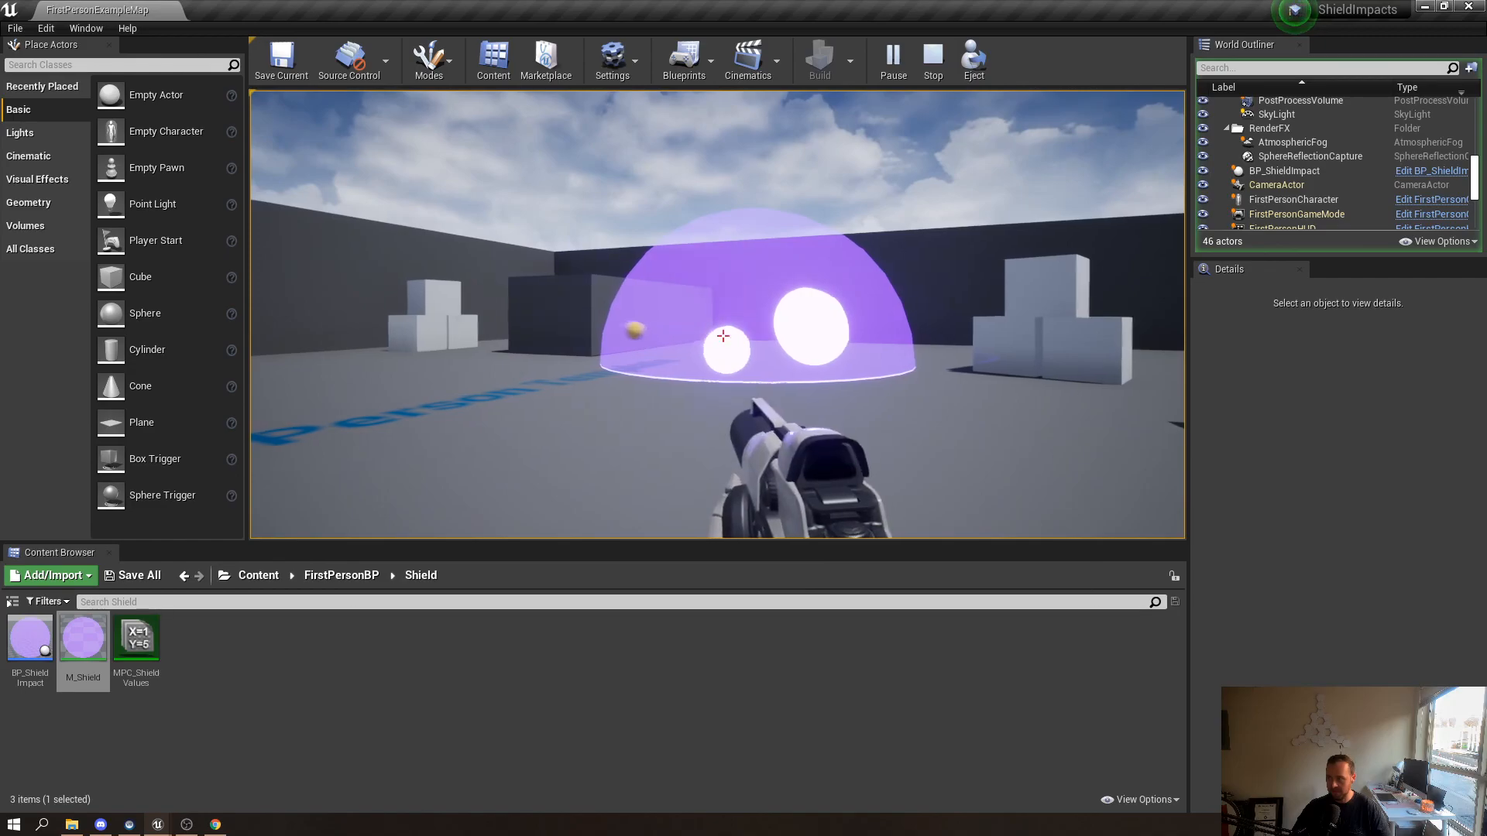
key(a)
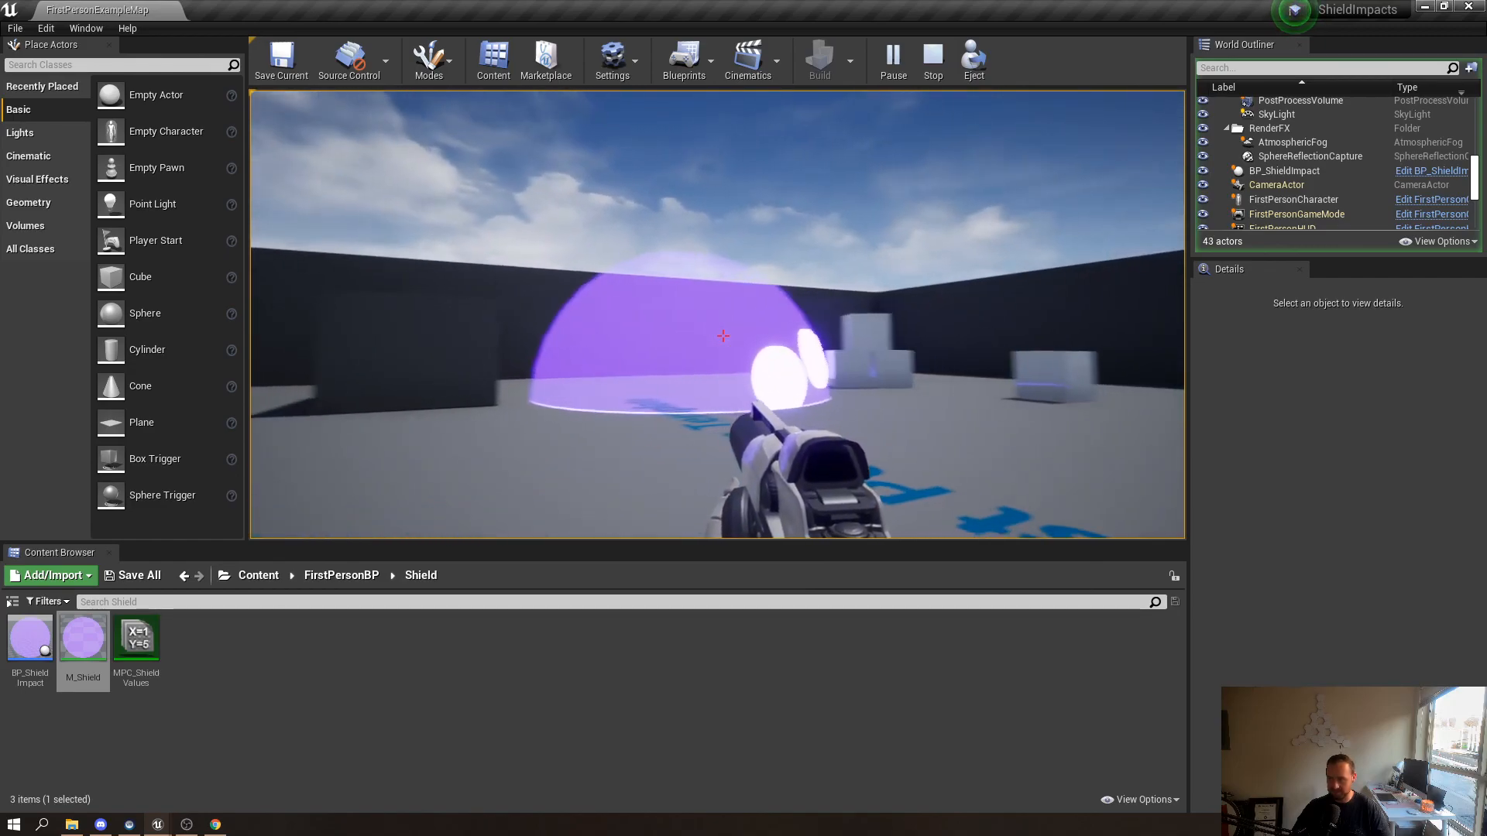
key(a)
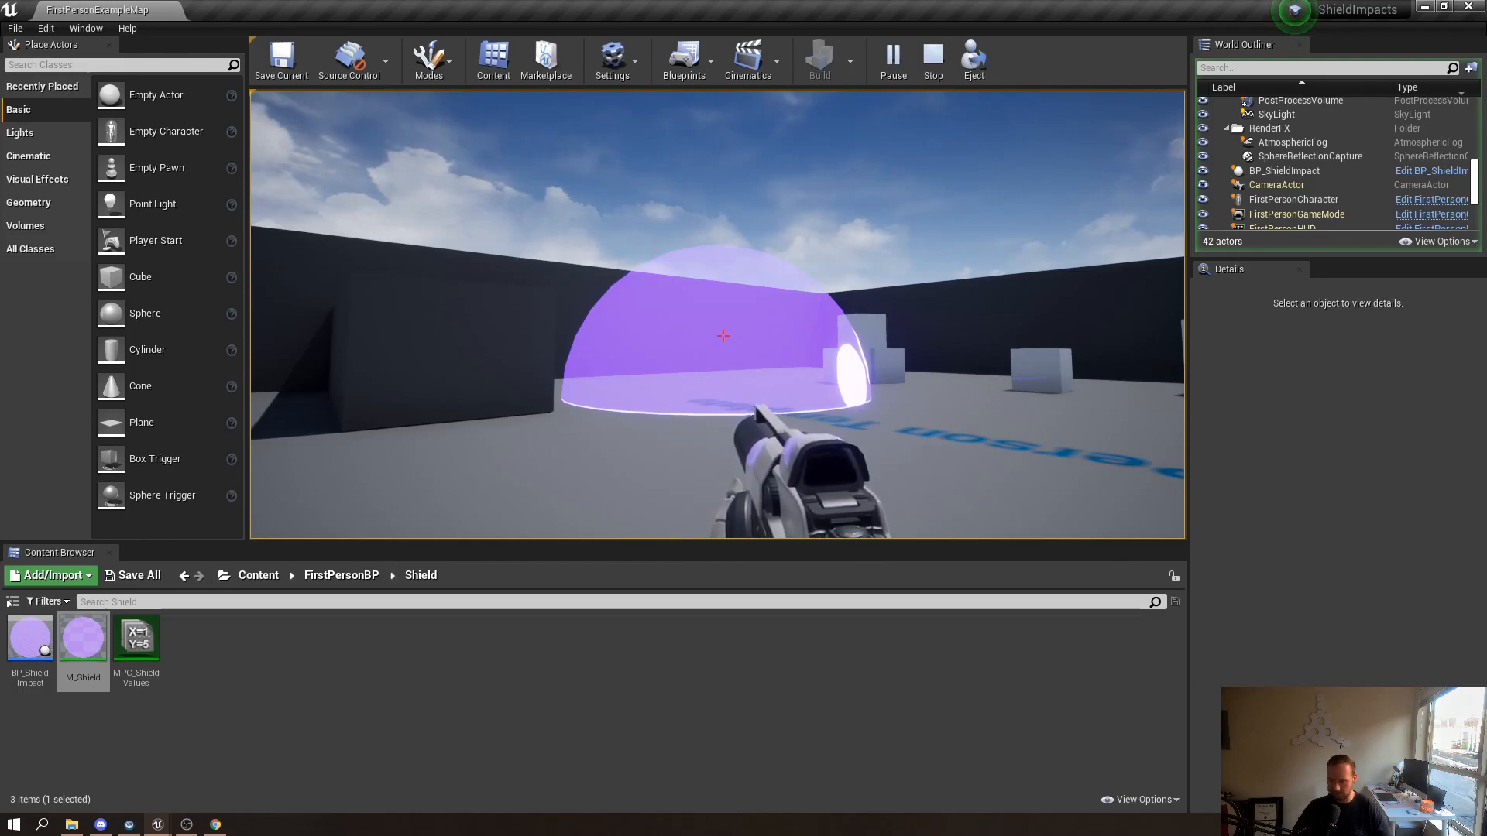
key(w)
click(722, 336)
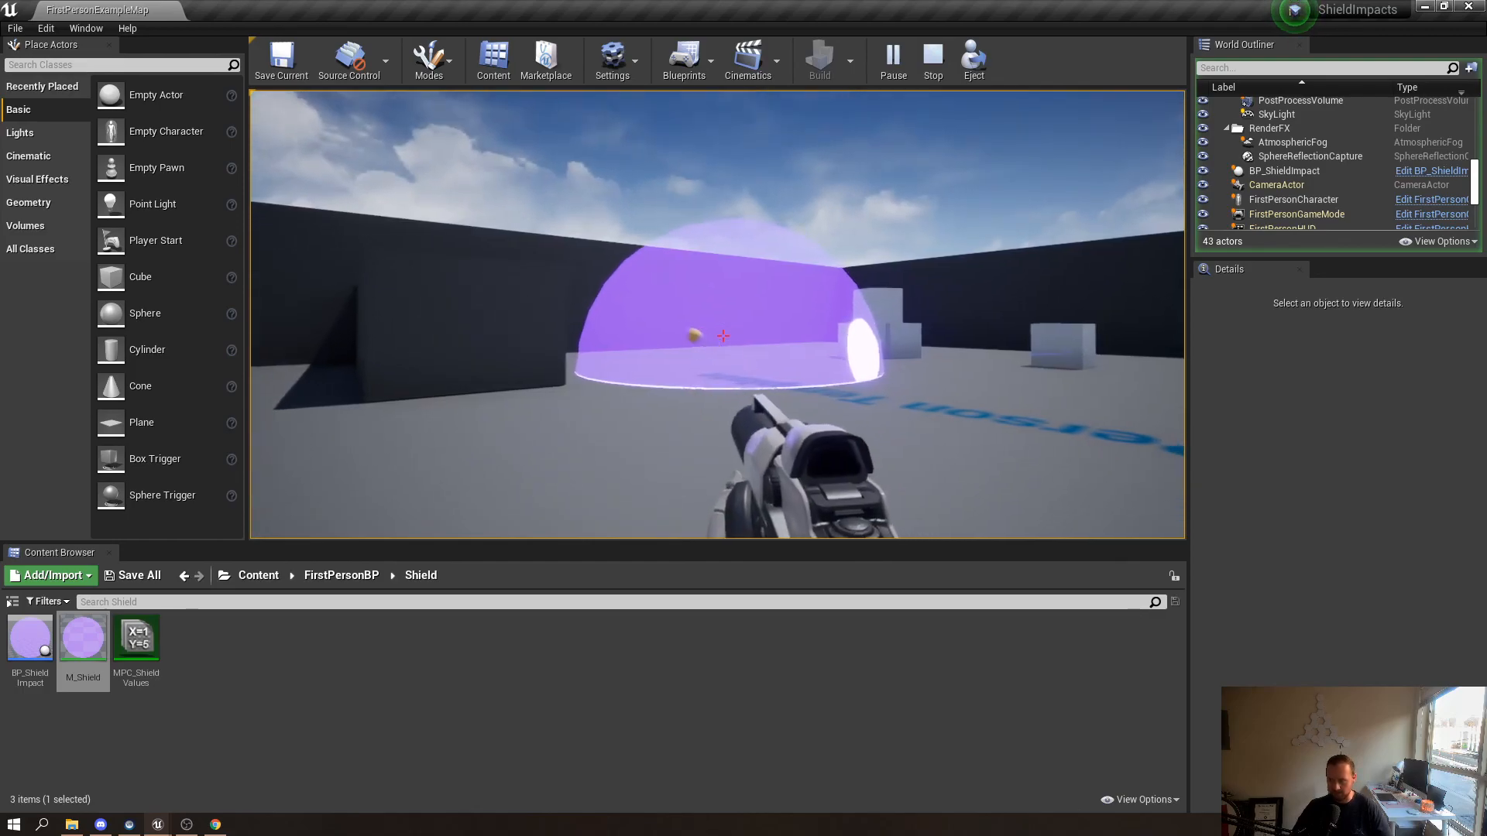
key(d)
click(723, 335)
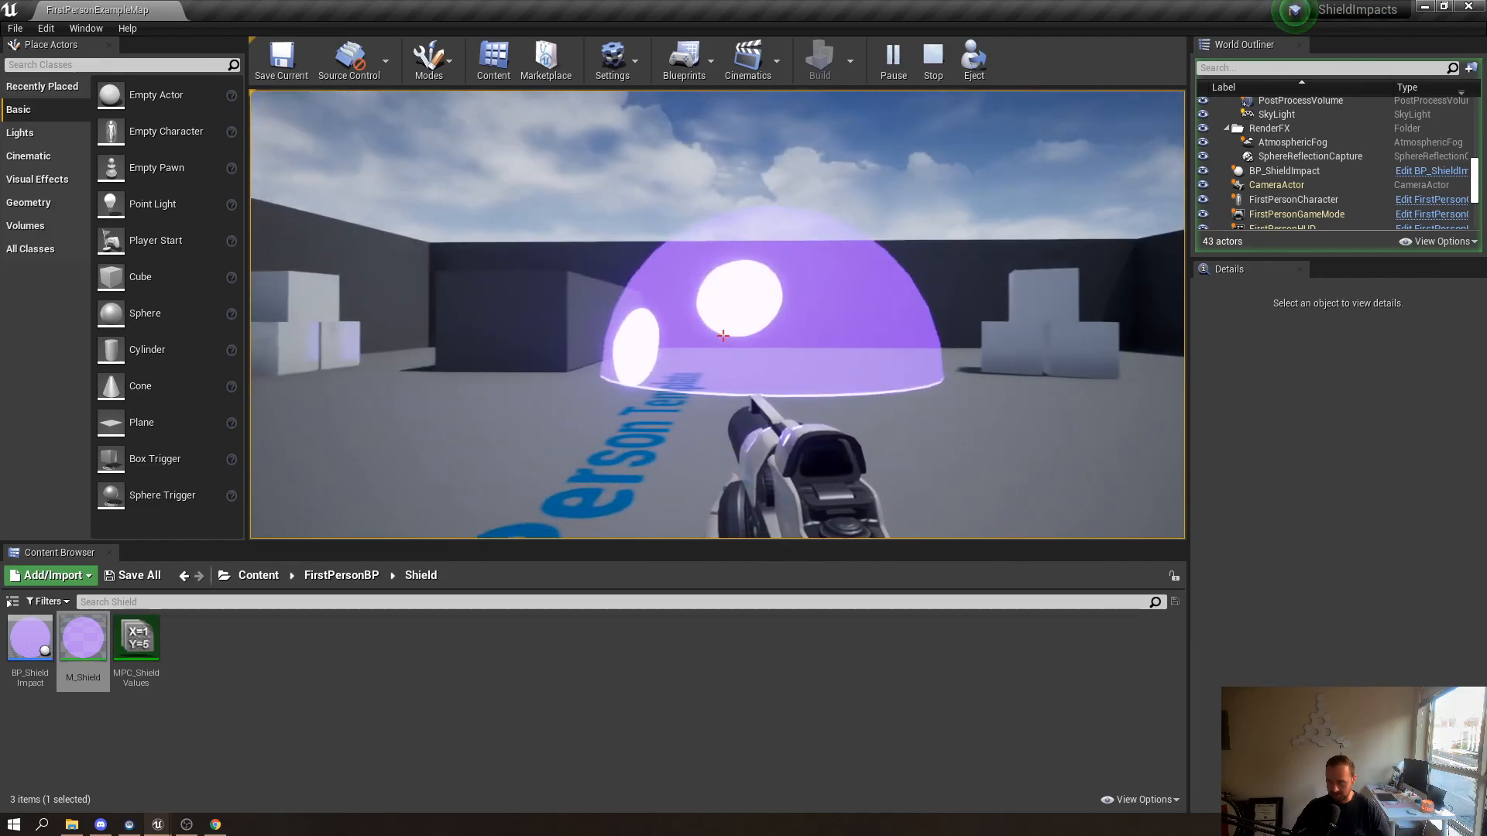
key(d)
click(722, 336)
click(722, 335)
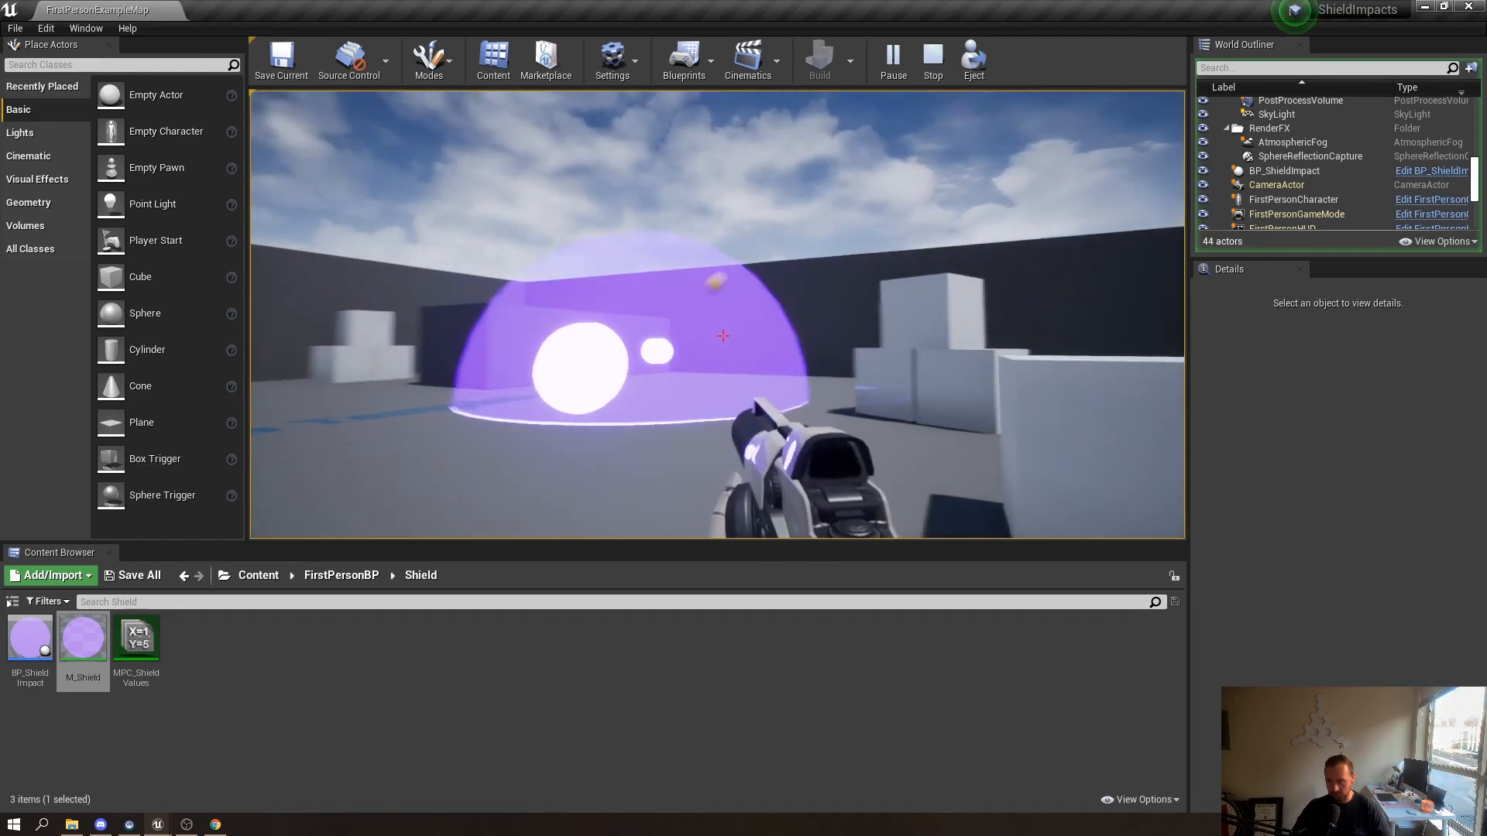
click(722, 335)
key(a)
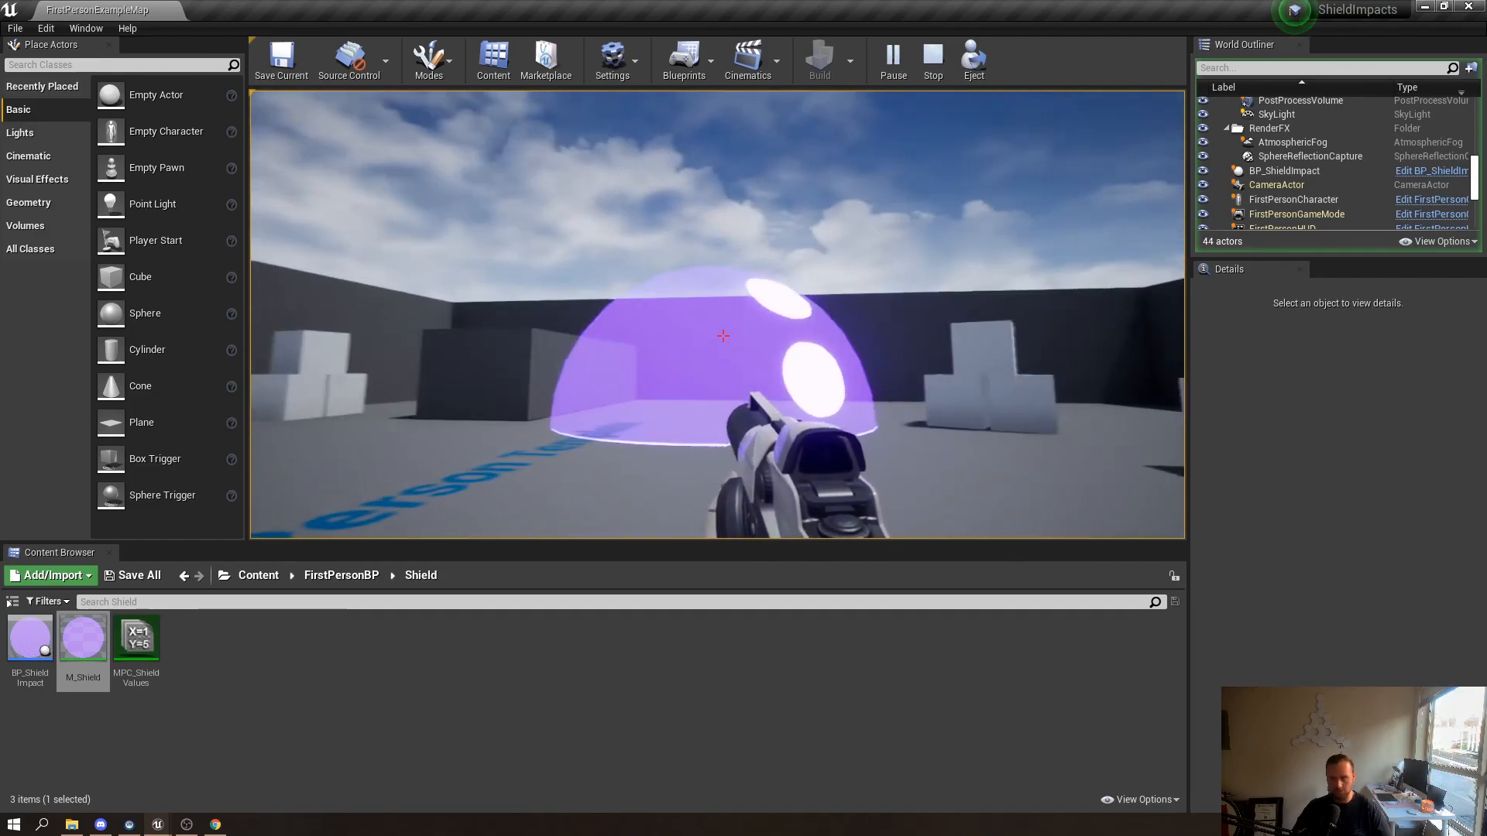
key(a)
key(a)
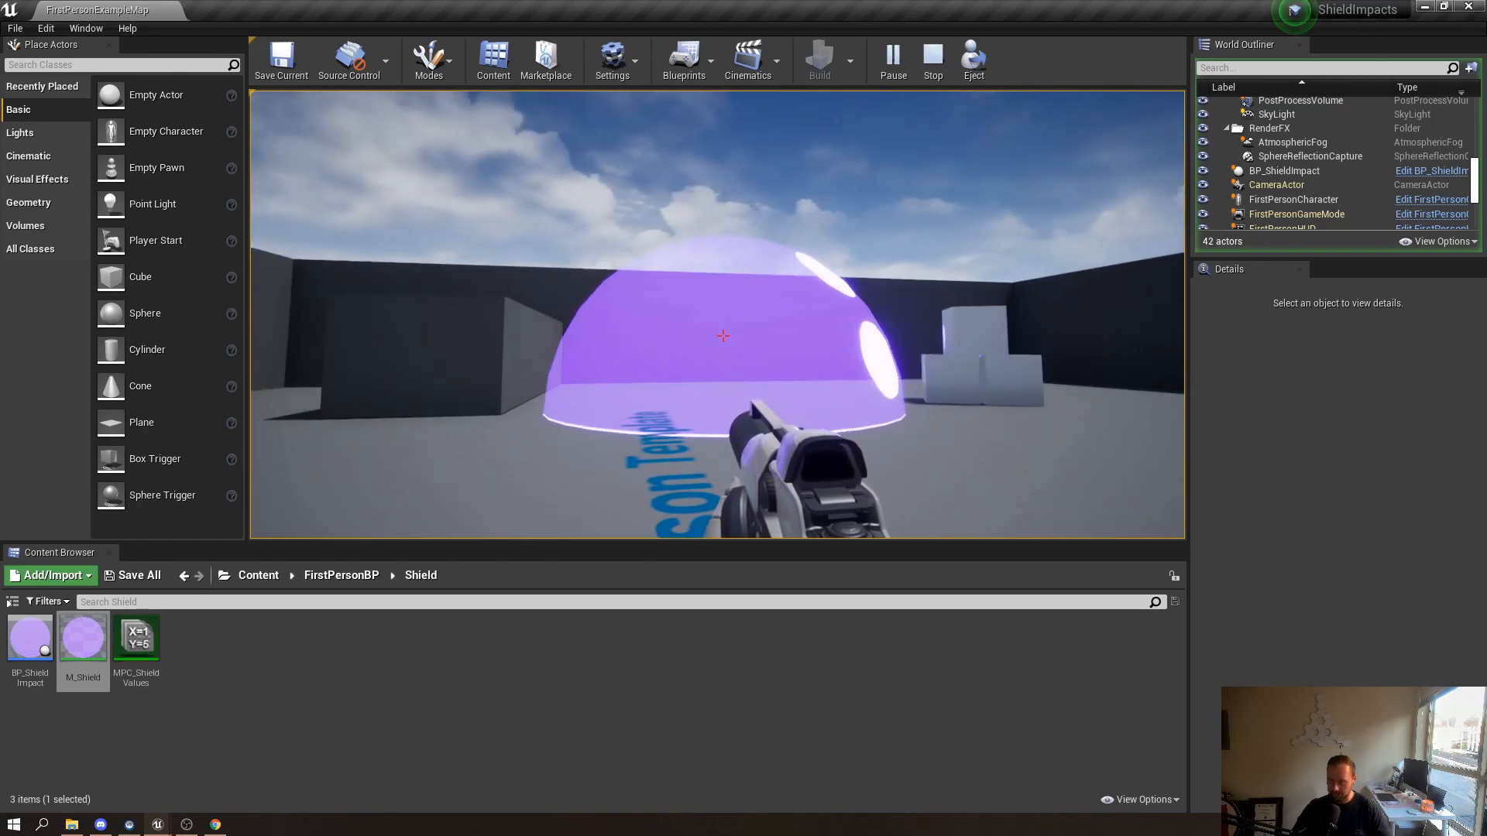